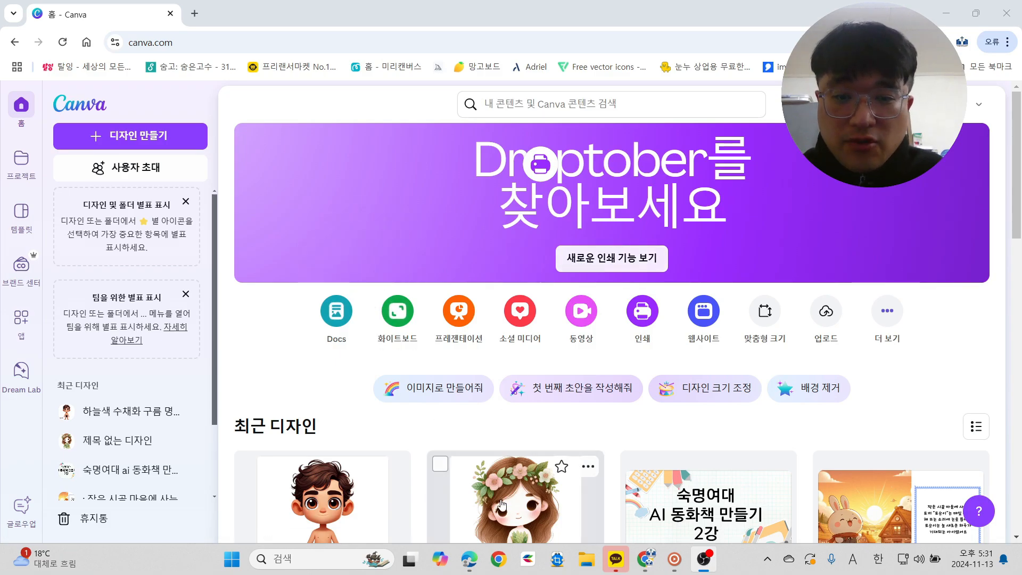
Open a separate maximized Chrome window with the last existing profile in the user selection.
{"action": "left_click", "coordinate": [501, 560]}
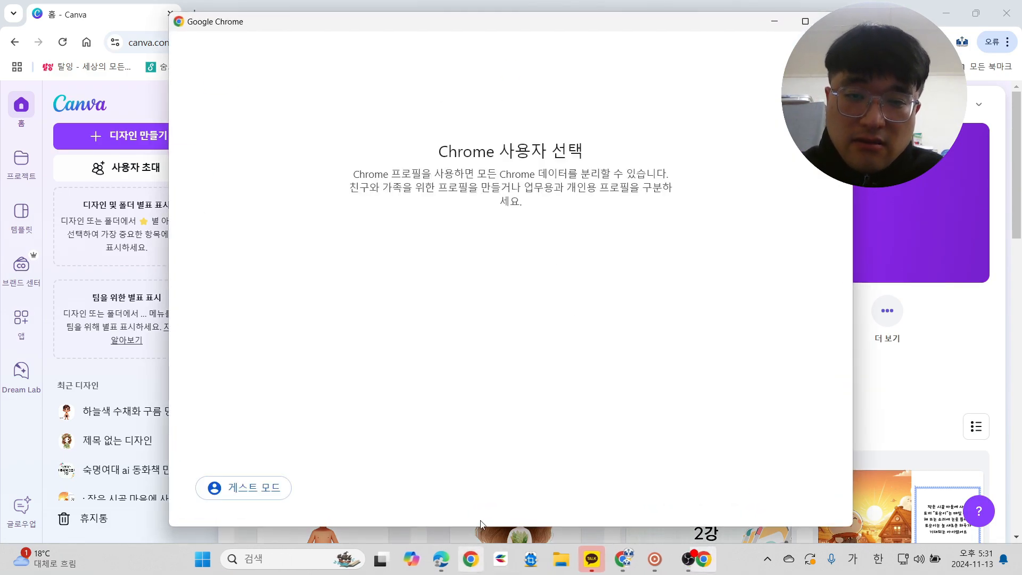
{"action": "double_click", "coordinate": [631, 28]}
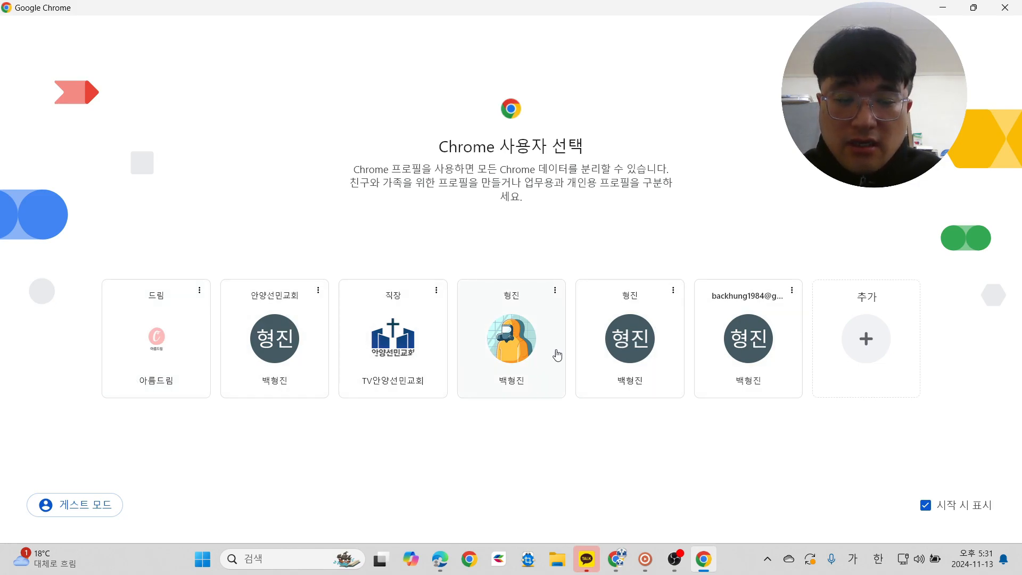
{"action": "left_click", "coordinate": [749, 331]}
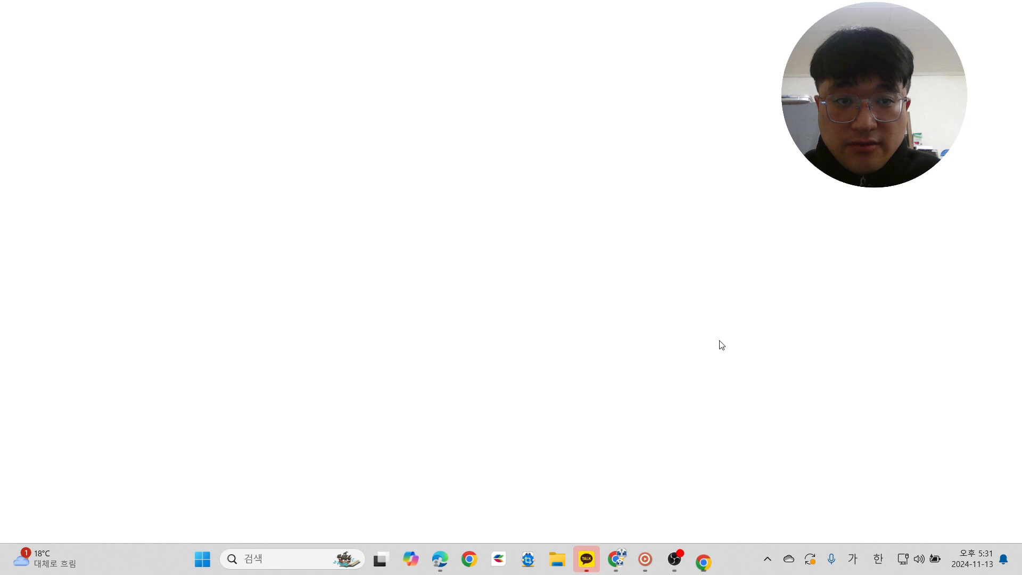
Search Google for 캔바 and open the Canva website from the results.
{"action": "left_click", "coordinate": [455, 244]}
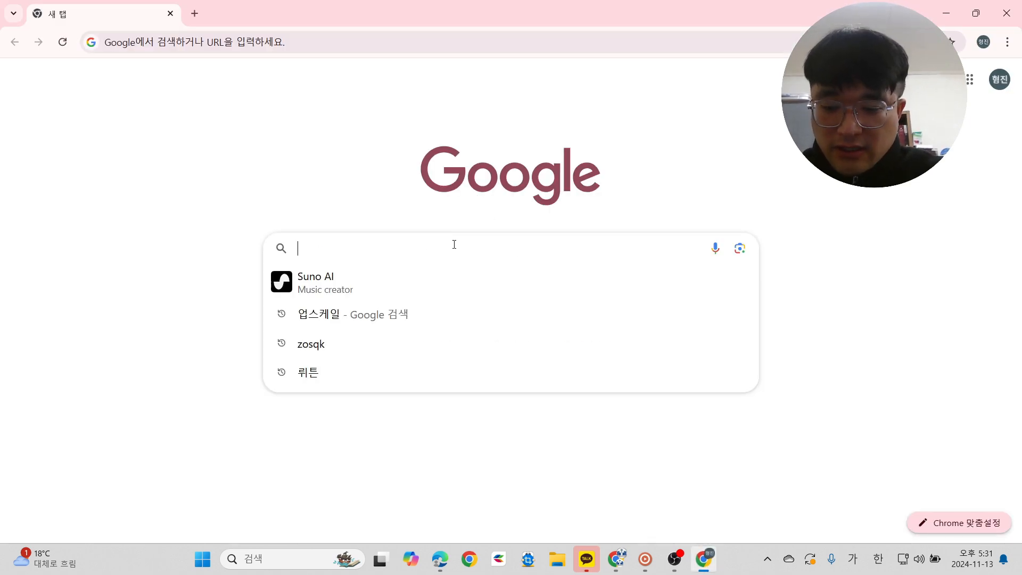
{"action": "type", "text": "캔바"}
{"action": "key", "text": "Return"}
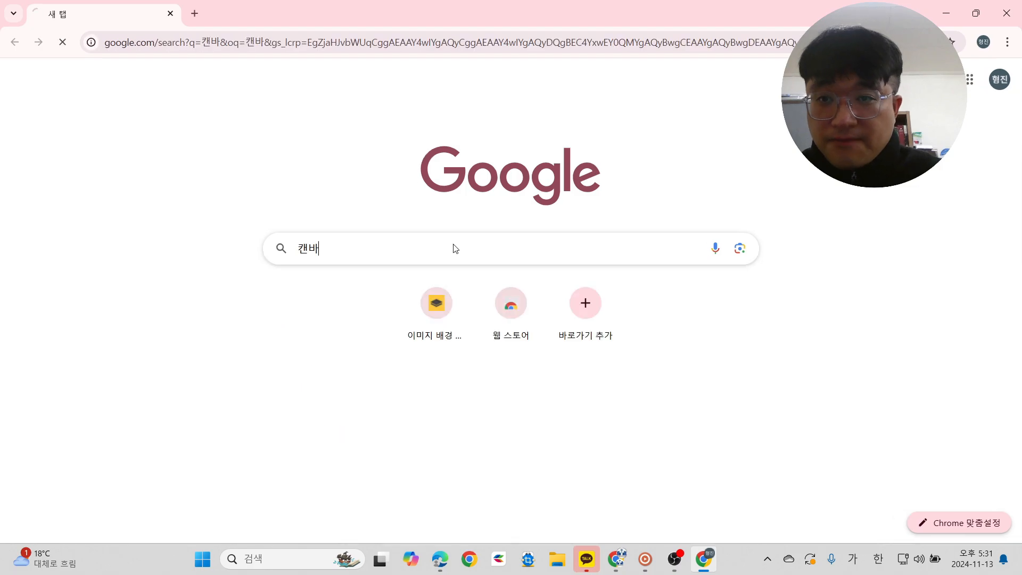
{"action": "left_click", "coordinate": [323, 206]}
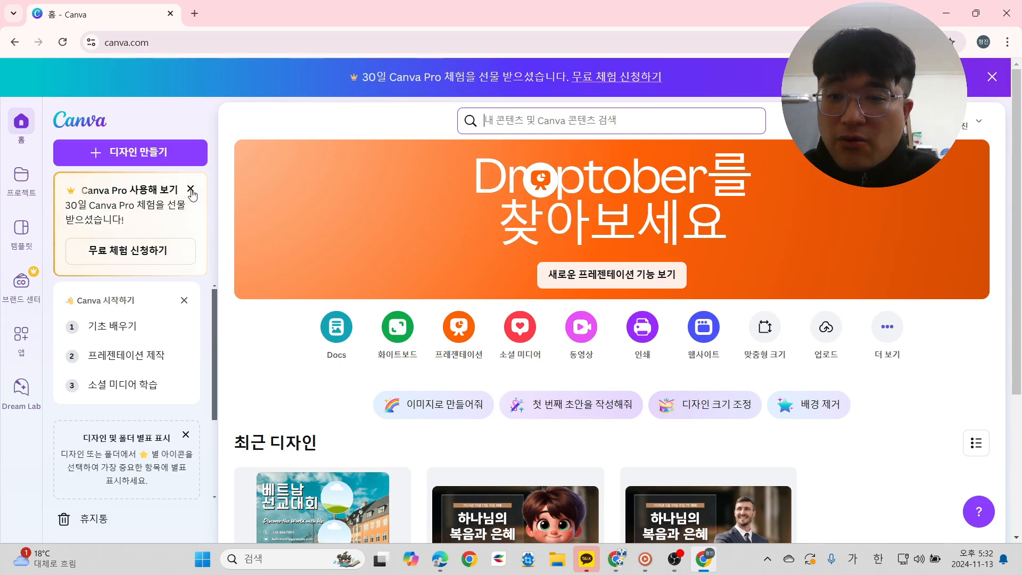
Dismiss the Canva Pro trial offer and create a new 프레젠테이션 (16:9) design of 1920×1080 px.
{"action": "left_click", "coordinate": [190, 190]}
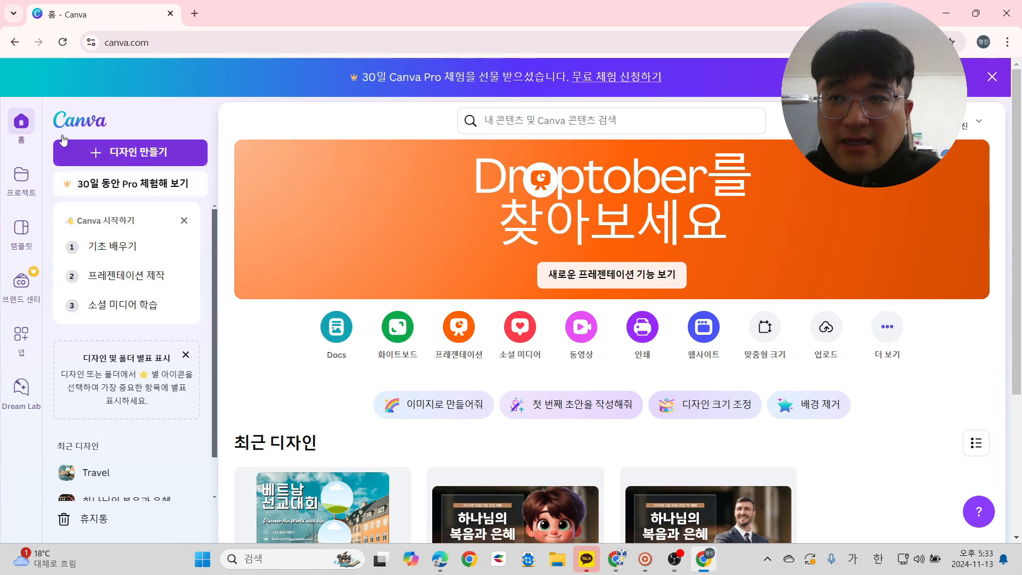
{"action": "left_click", "coordinate": [126, 156]}
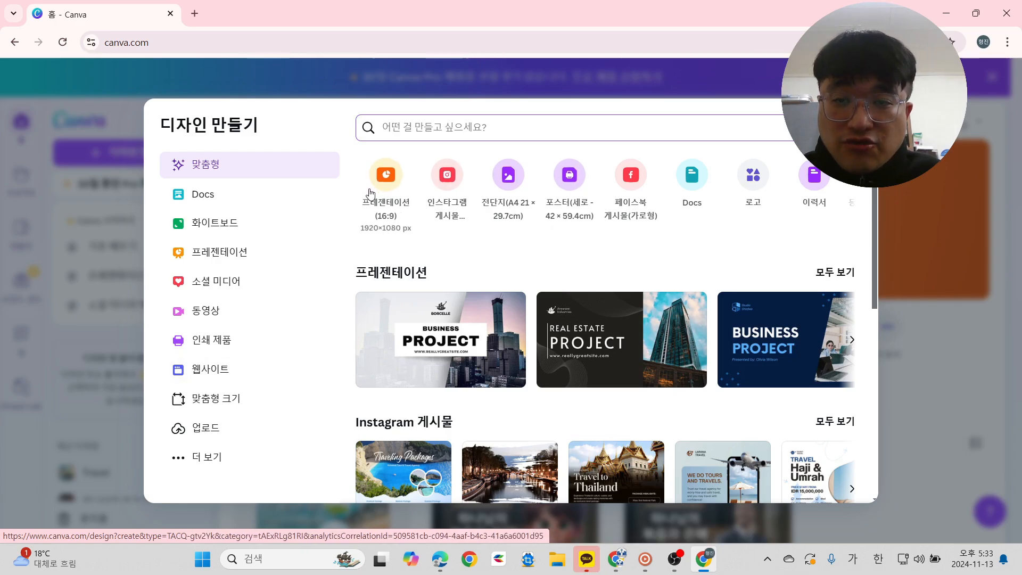
{"action": "left_click", "coordinate": [387, 175]}
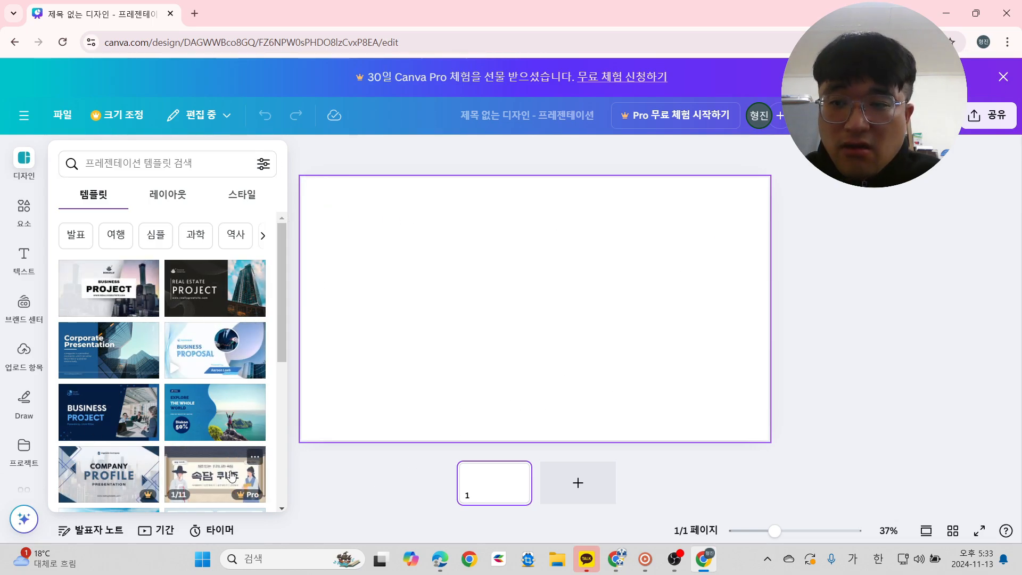
Hide the presentation template list and deselect the blank page.
{"action": "left_click", "coordinate": [24, 158]}
{"action": "left_click", "coordinate": [304, 151]}
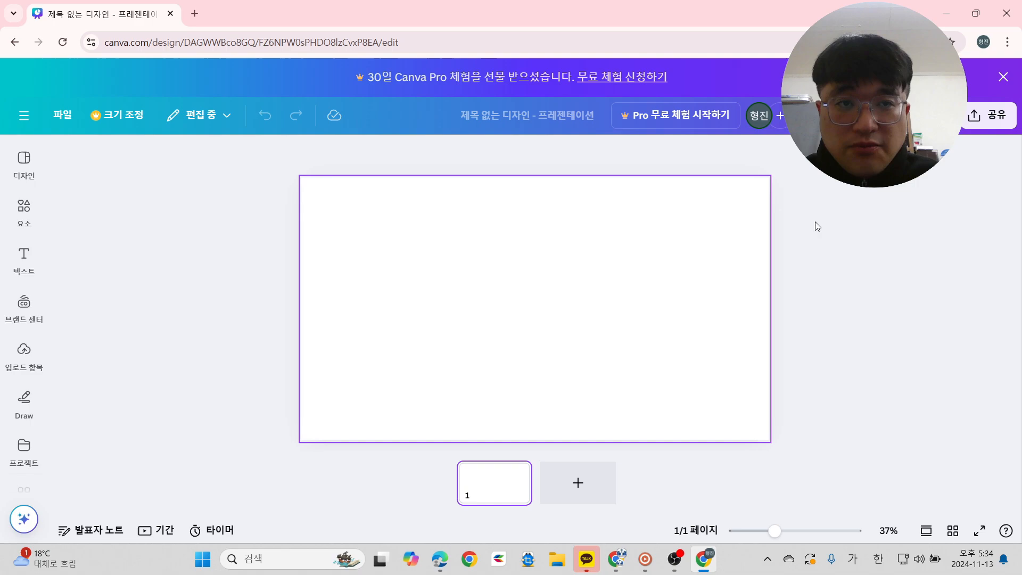
{"action": "left_click", "coordinate": [903, 319]}
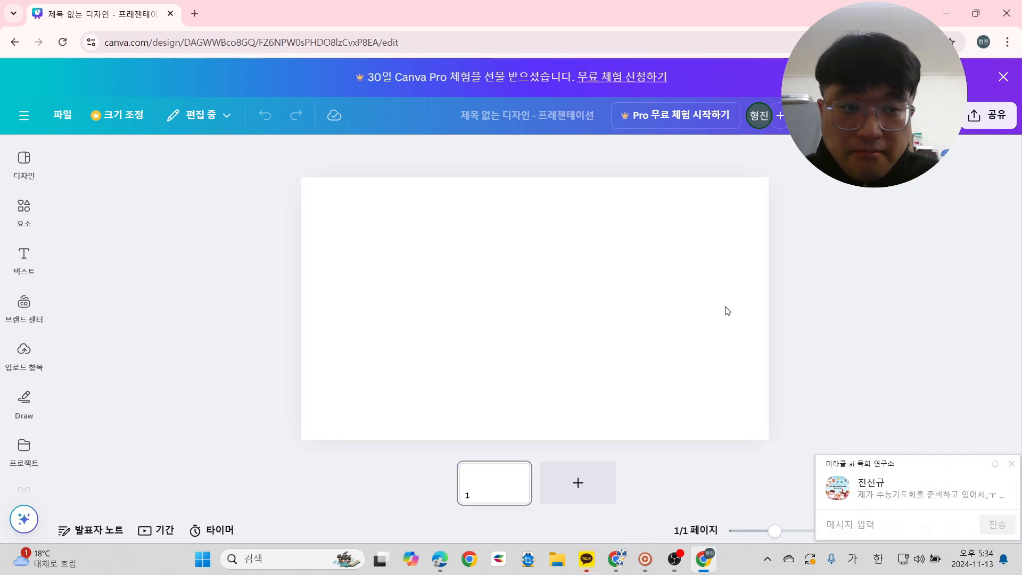
Open the uploads and look through the Downloads folder for images to upload, without choosing a file.
{"action": "left_click", "coordinate": [25, 346]}
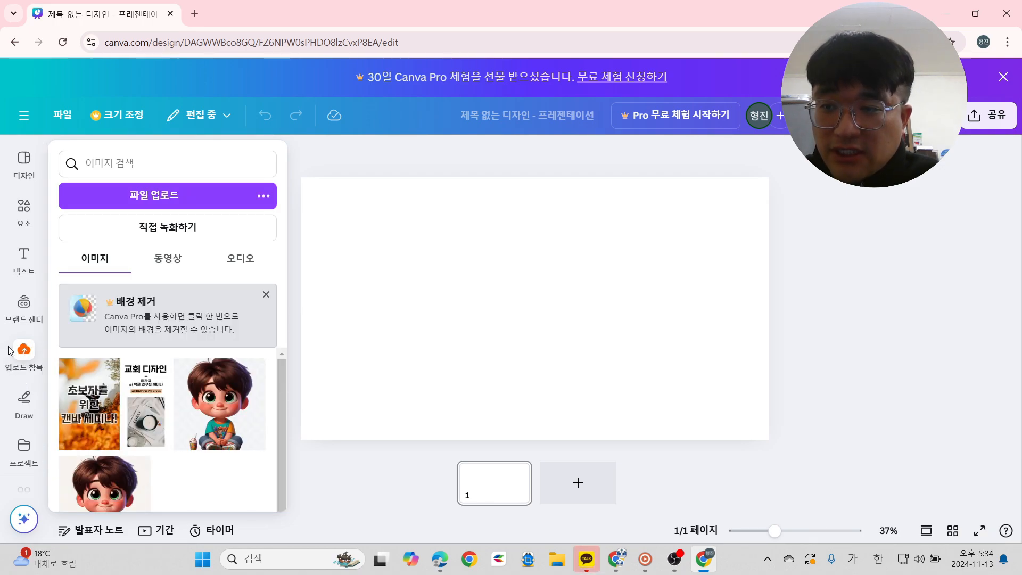
{"action": "left_click", "coordinate": [23, 352]}
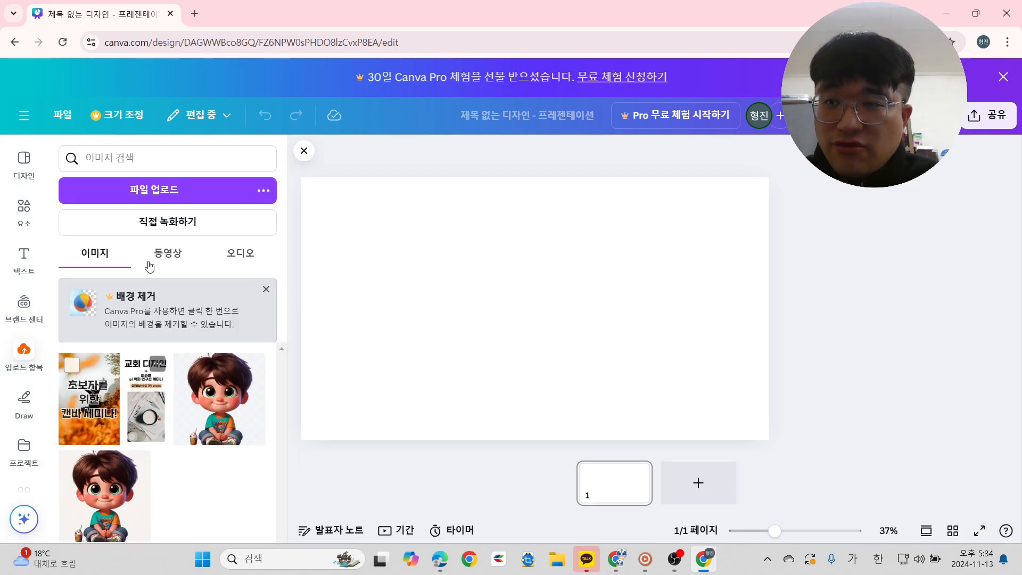
{"action": "left_click", "coordinate": [155, 192]}
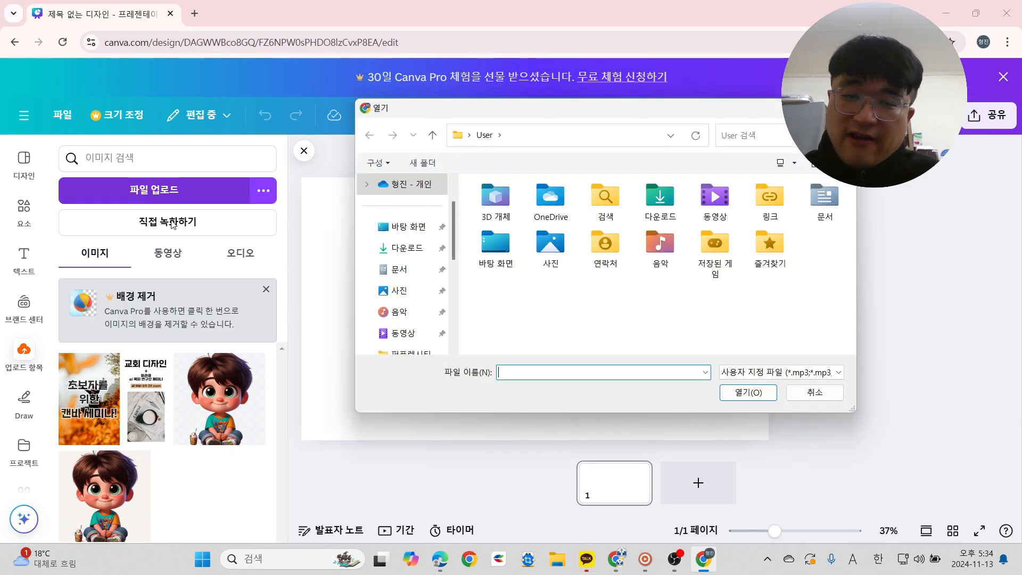
{"action": "left_click", "coordinate": [409, 250]}
{"action": "scroll", "coordinate": [702, 264], "scroll_direction": "down", "scroll_amount": 1}
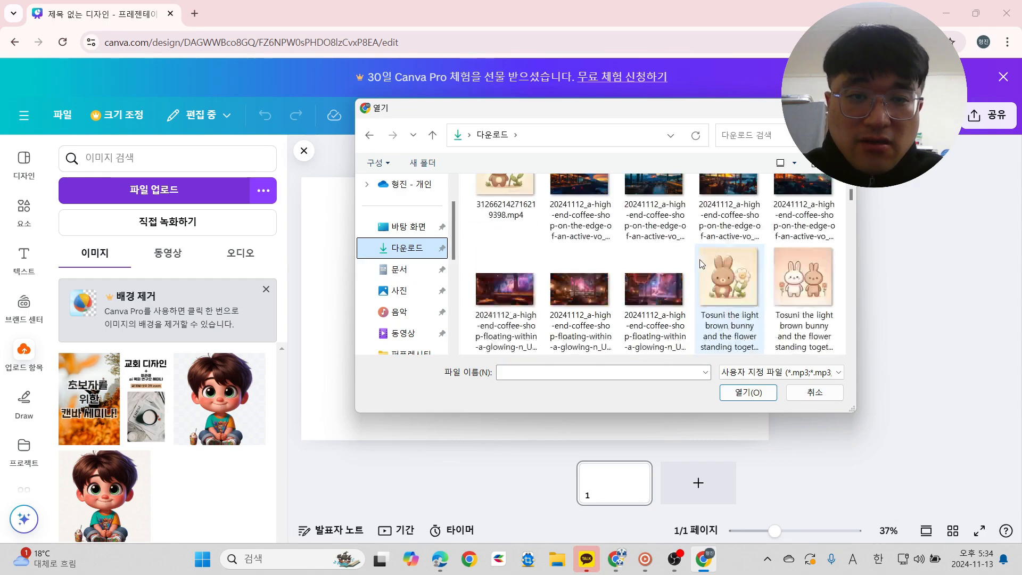
{"action": "scroll", "coordinate": [686, 272], "scroll_direction": "down", "scroll_amount": 3}
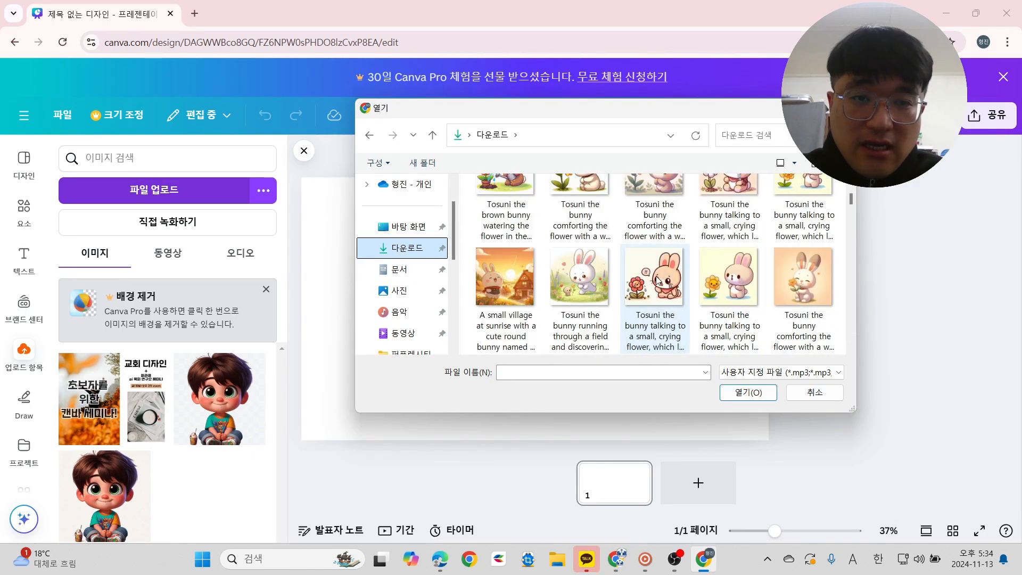
{"action": "scroll", "coordinate": [657, 283], "scroll_direction": "up", "scroll_amount": 10}
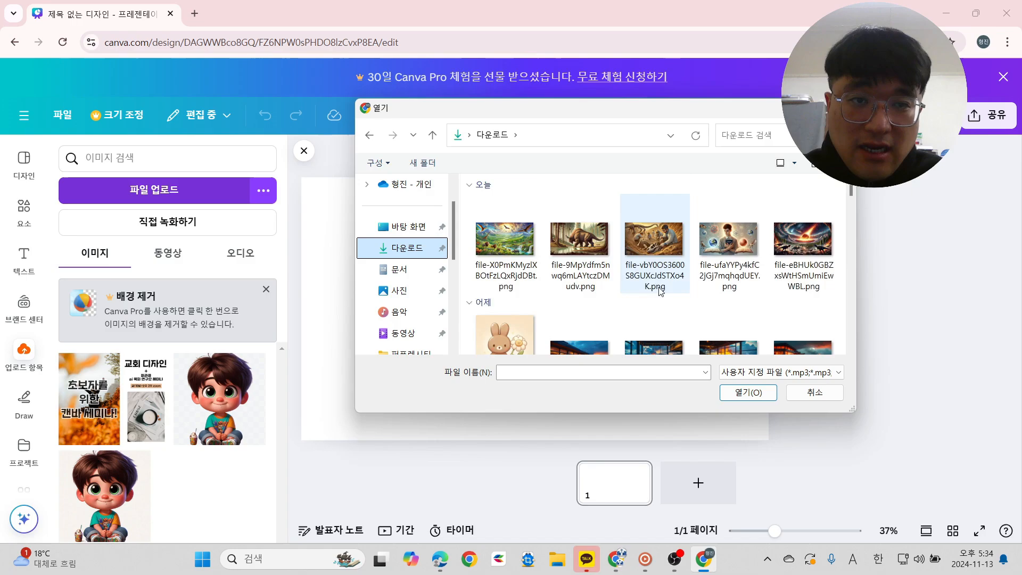
{"action": "key", "text": "Escape"}
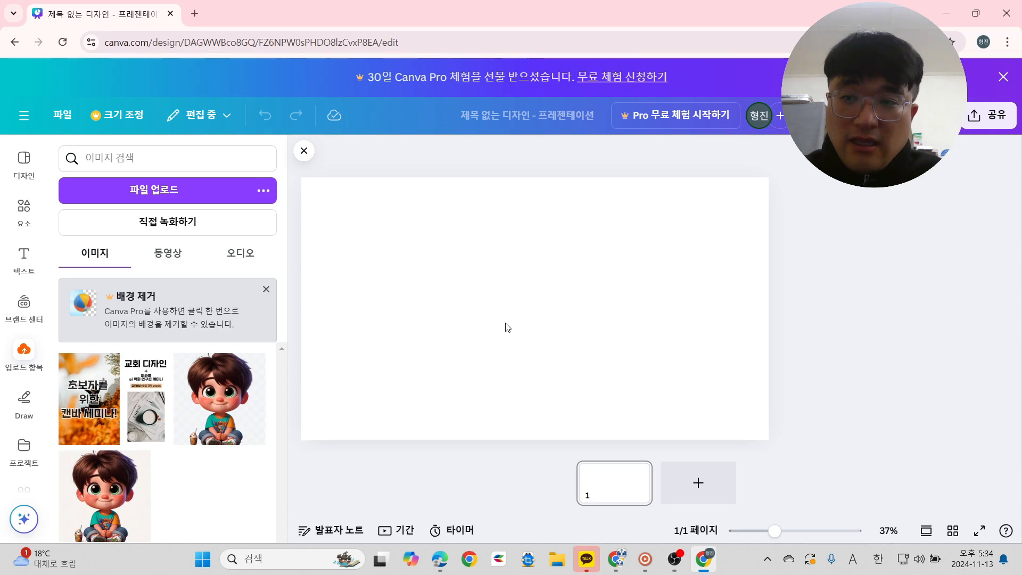
Switch to the other Chrome window, open ChatGPT in a new tab and open the conversation 이야기 시작 지침.
{"action": "left_click", "coordinate": [616, 562]}
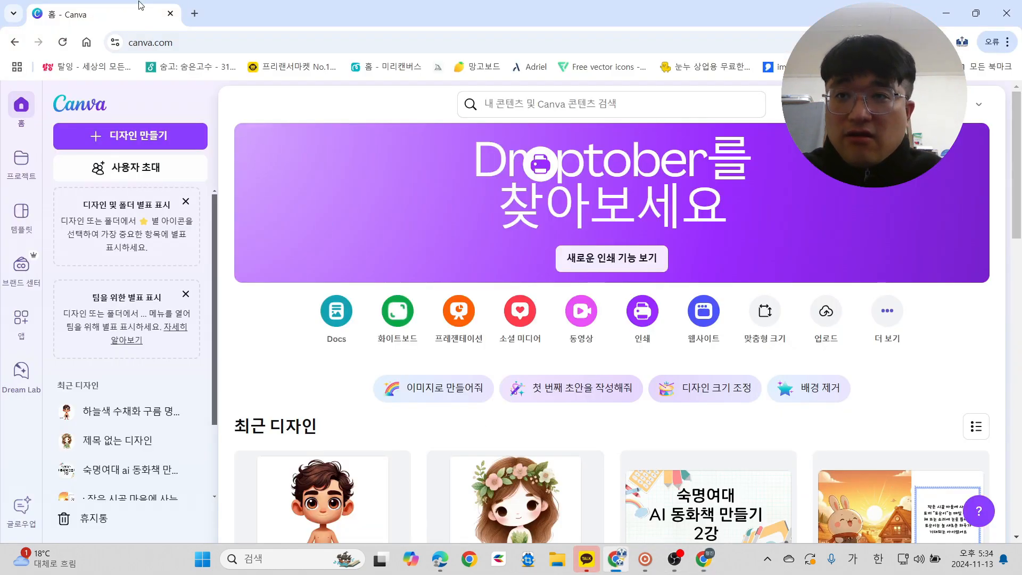
{"action": "left_click", "coordinate": [194, 14]}
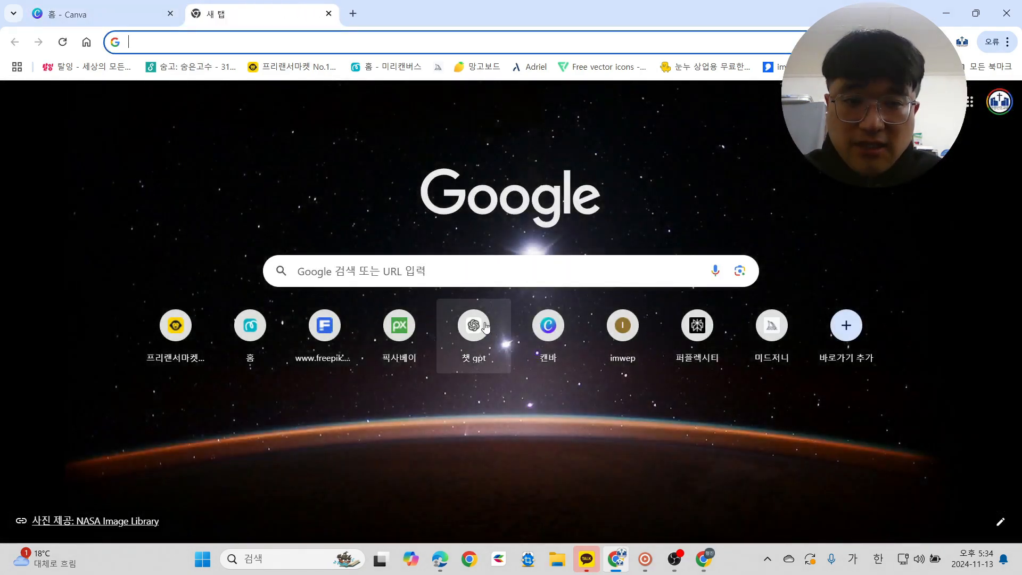
{"action": "left_click", "coordinate": [497, 367]}
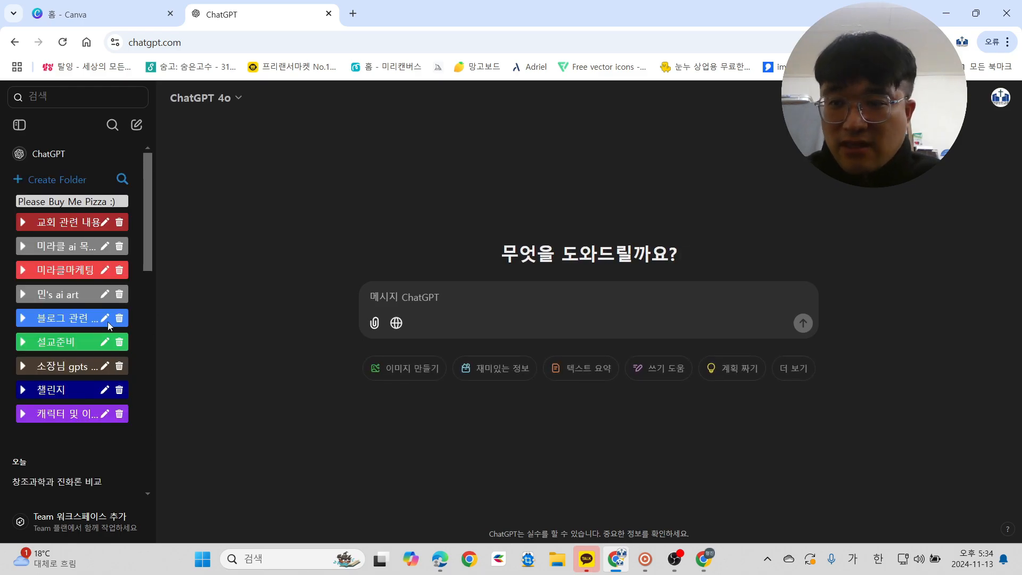
{"action": "scroll", "coordinate": [108, 321], "scroll_direction": "down", "scroll_amount": 5}
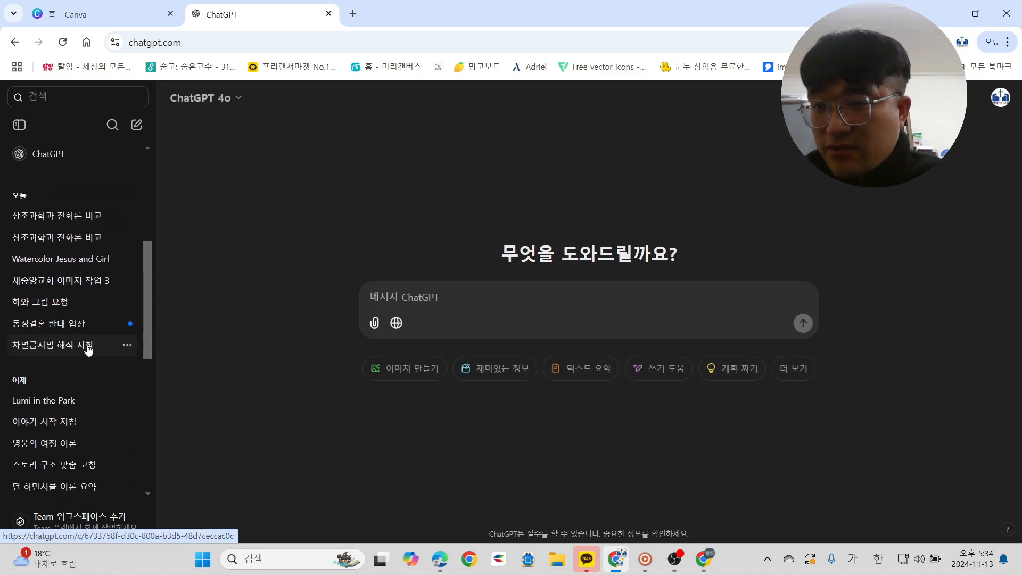
{"action": "scroll", "coordinate": [62, 351], "scroll_direction": "down", "scroll_amount": 1}
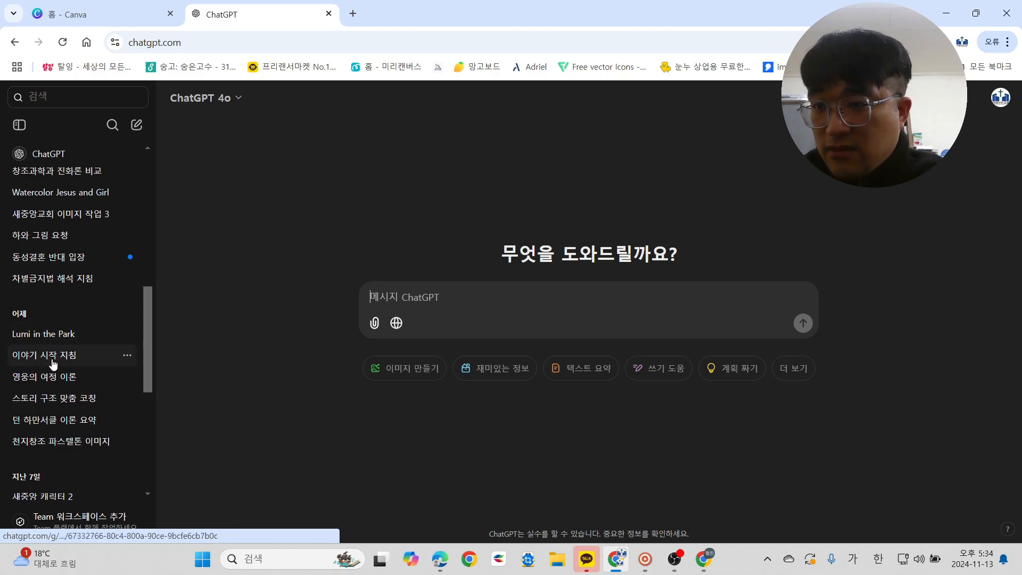
{"action": "left_click", "coordinate": [53, 356]}
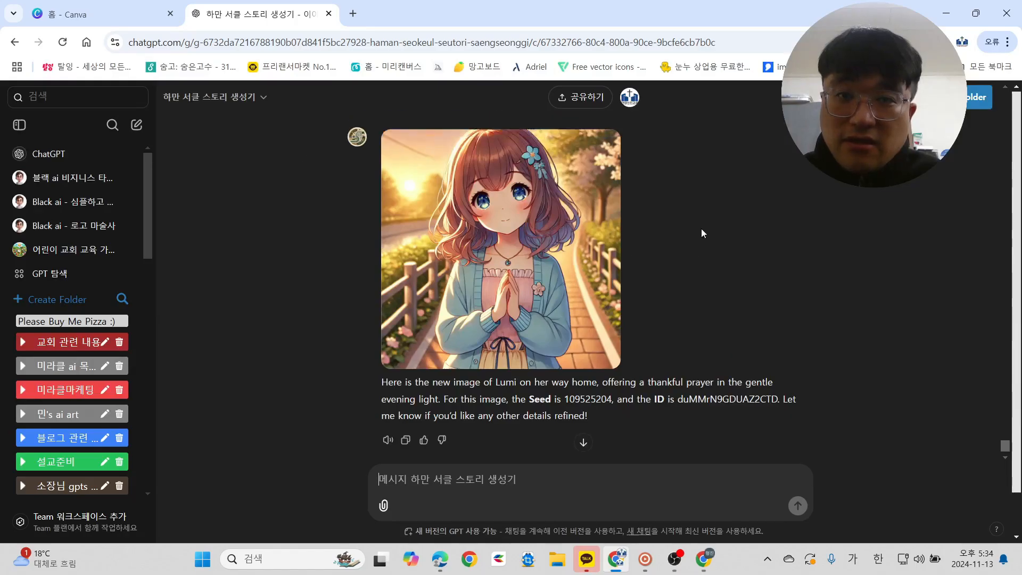
Find the illustration of the girl sitting by the sunlit window in the conversation, enlarge it and copy the image.
{"action": "scroll", "coordinate": [1012, 411], "scroll_direction": "up", "scroll_amount": 6}
{"action": "left_click_drag", "start_coordinate": [1007, 425], "coordinate": [1005, 155]}
{"action": "scroll", "coordinate": [633, 234], "scroll_direction": "down", "scroll_amount": 2}
{"action": "scroll", "coordinate": [633, 234], "scroll_direction": "down", "scroll_amount": 20}
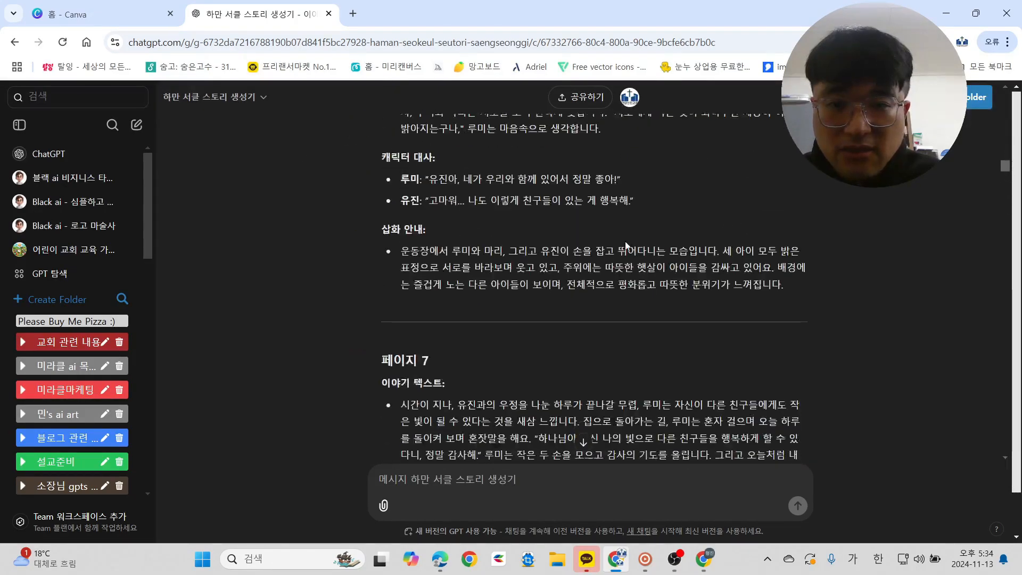
{"action": "scroll", "coordinate": [639, 238], "scroll_direction": "down", "scroll_amount": 20}
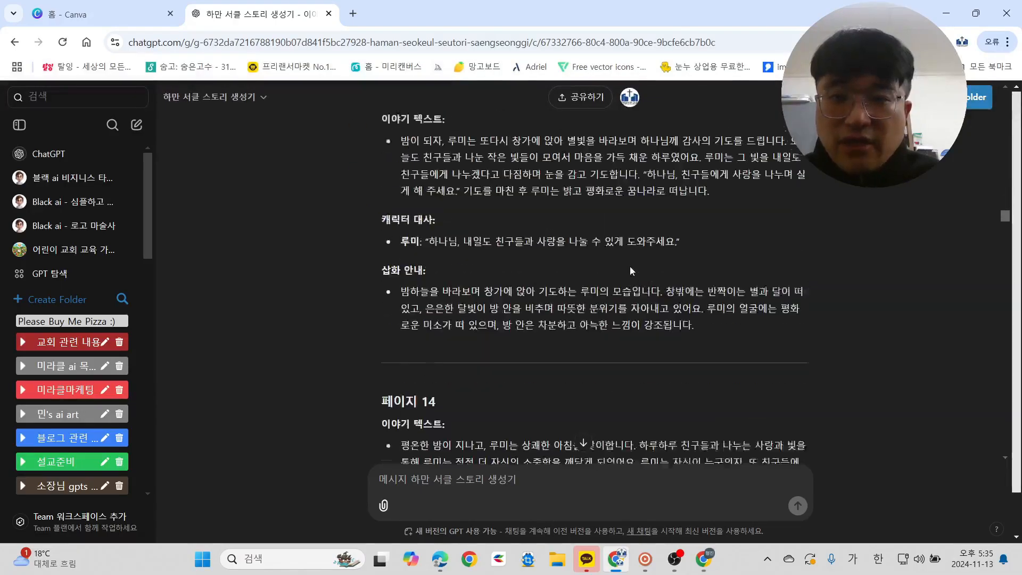
{"action": "scroll", "coordinate": [610, 275], "scroll_direction": "down", "scroll_amount": 20}
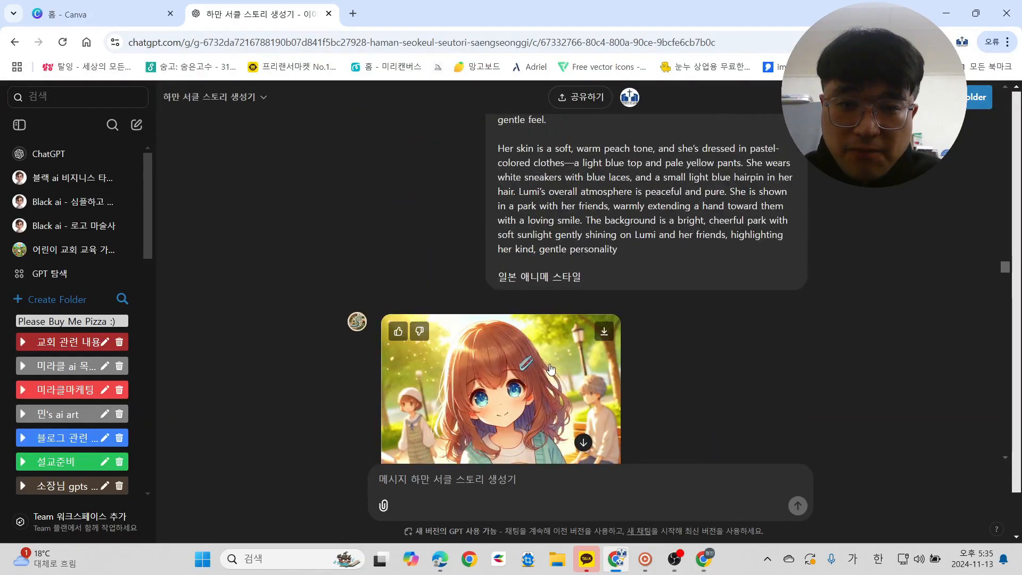
{"action": "scroll", "coordinate": [557, 272], "scroll_direction": "down", "scroll_amount": 5}
{"action": "scroll", "coordinate": [595, 217], "scroll_direction": "down", "scroll_amount": 10}
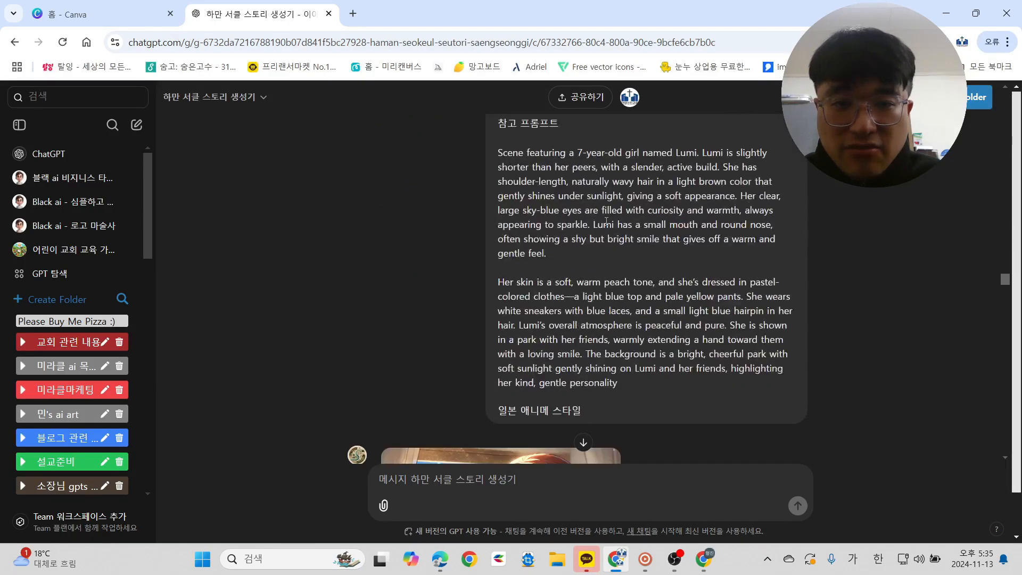
{"action": "left_click", "coordinate": [511, 318]}
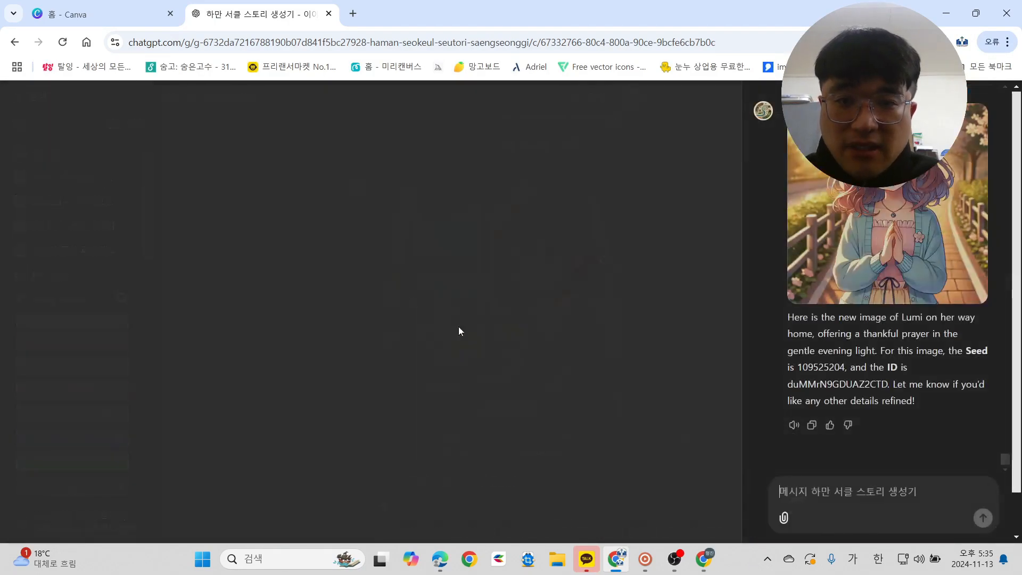
{"action": "right_click", "coordinate": [412, 289]}
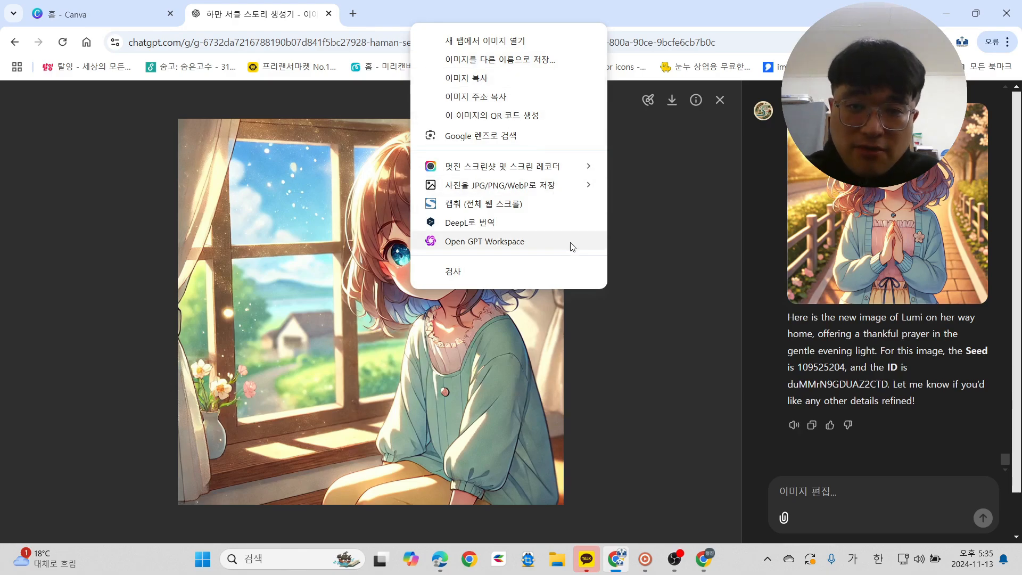
{"action": "left_click", "coordinate": [466, 79]}
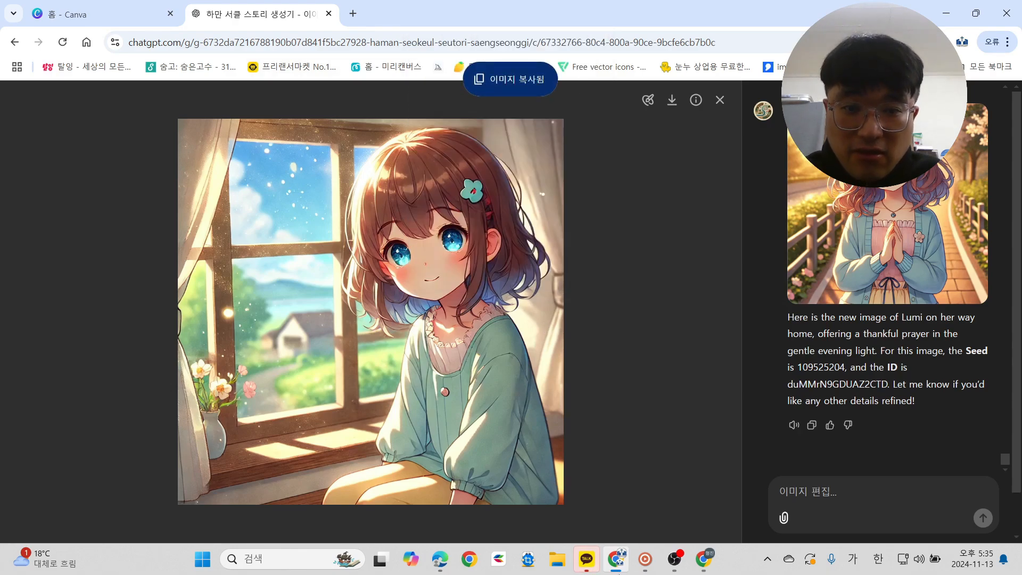
Switch back to the Canva presentation and paste the copied illustration onto the blank page.
{"action": "left_click", "coordinate": [704, 559]}
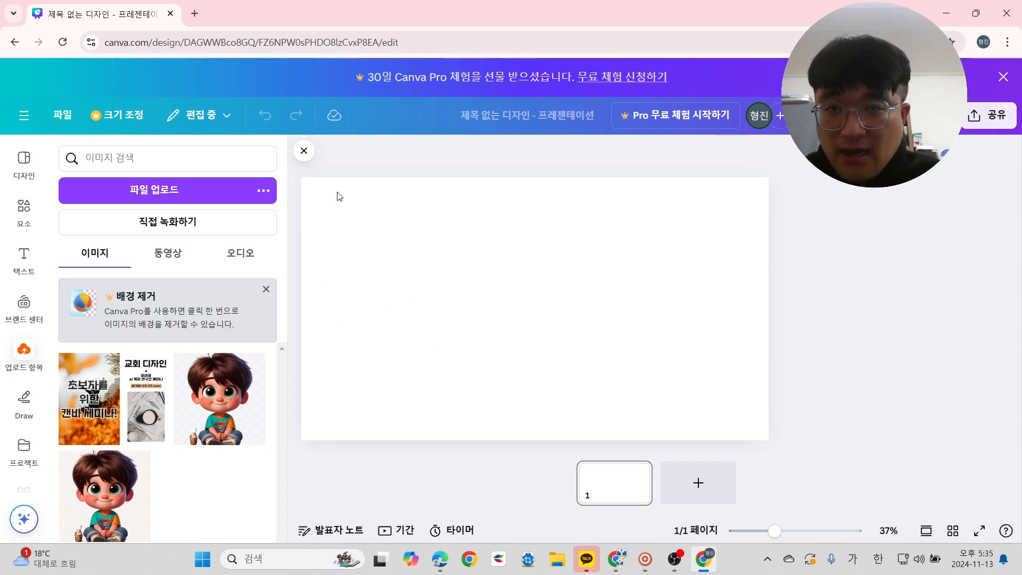
{"action": "left_click", "coordinate": [512, 325]}
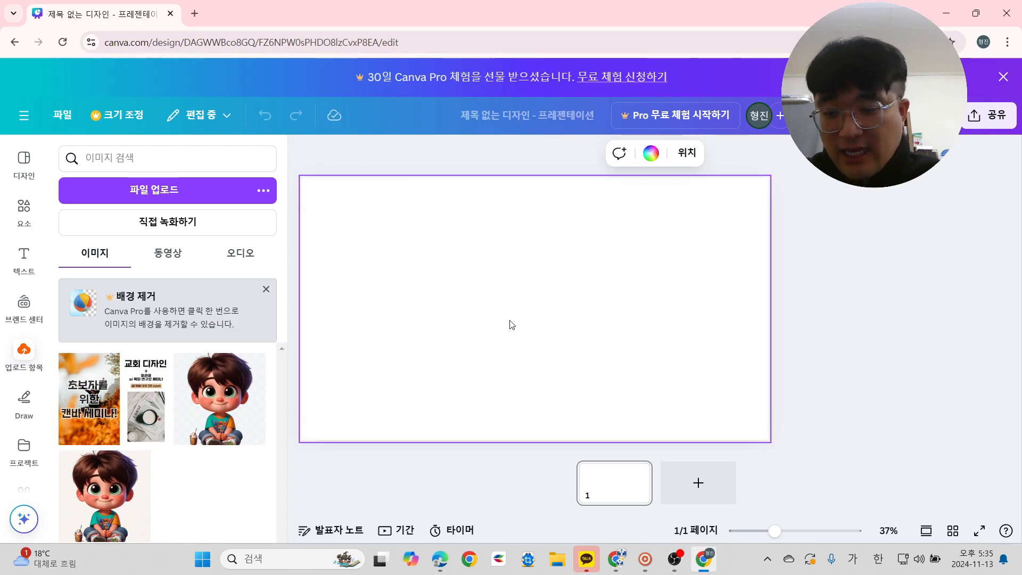
{"action": "key", "text": "ctrl+v"}
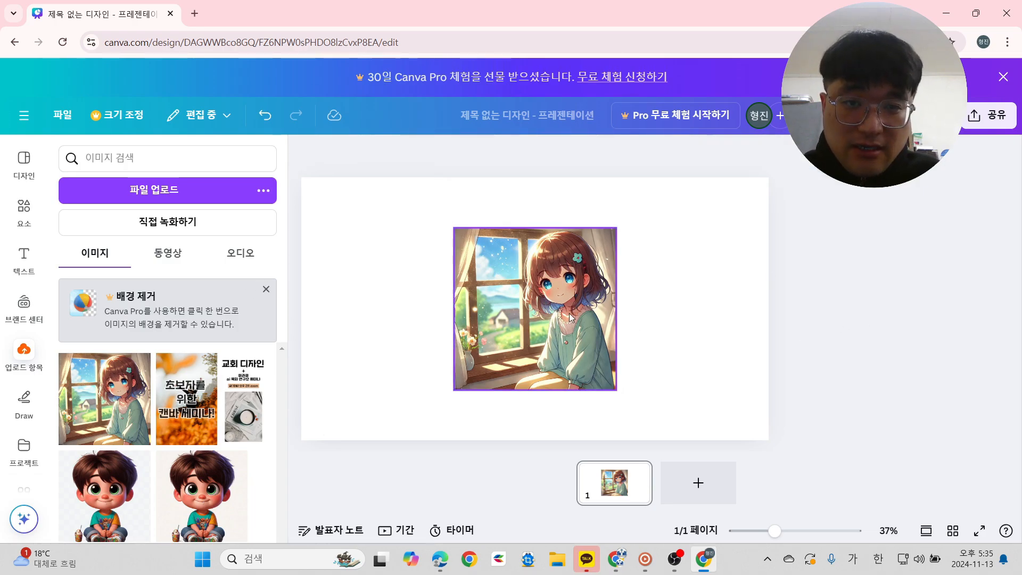
Move the pasted illustration to the page's upper-left corner and enlarge it to the full page height.
{"action": "left_click_drag", "start_coordinate": [522, 320], "coordinate": [367, 270]}
{"action": "left_click_drag", "start_coordinate": [464, 339], "coordinate": [564, 440]}
{"action": "left_click", "coordinate": [910, 340]}
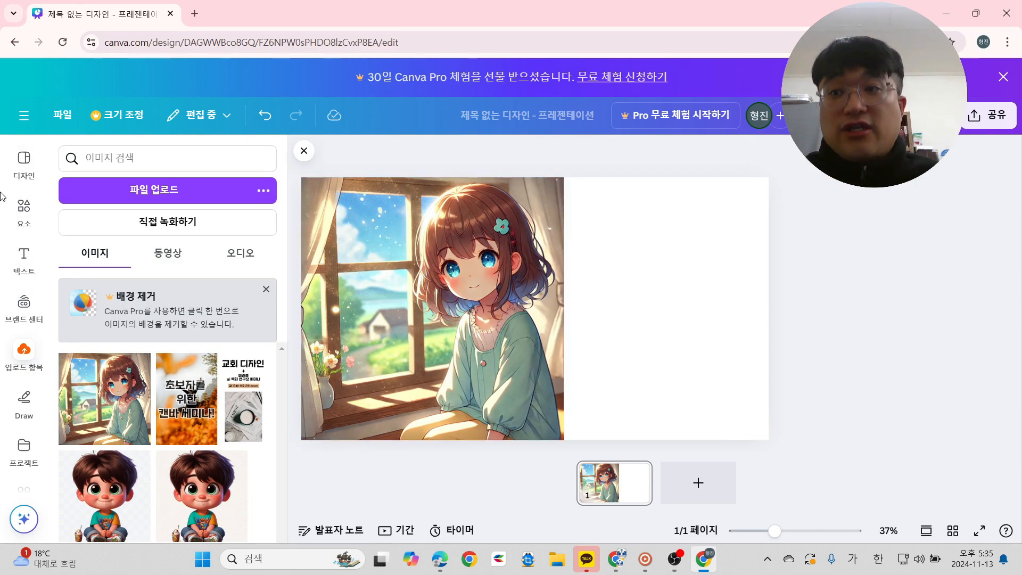
Search the elements library for 테두리 and show all of the graphics results.
{"action": "left_click", "coordinate": [24, 210]}
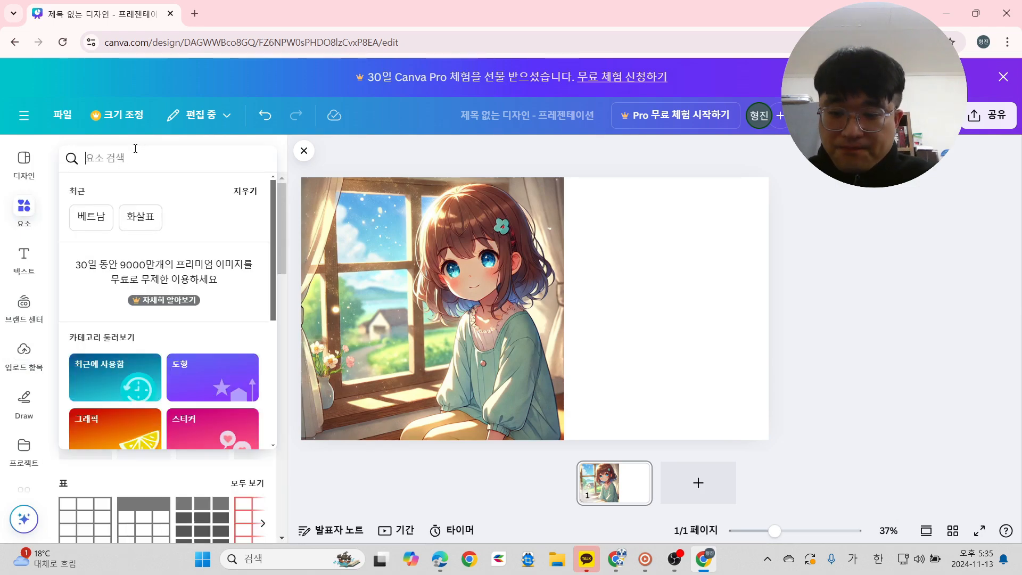
{"action": "type", "text": "테두리"}
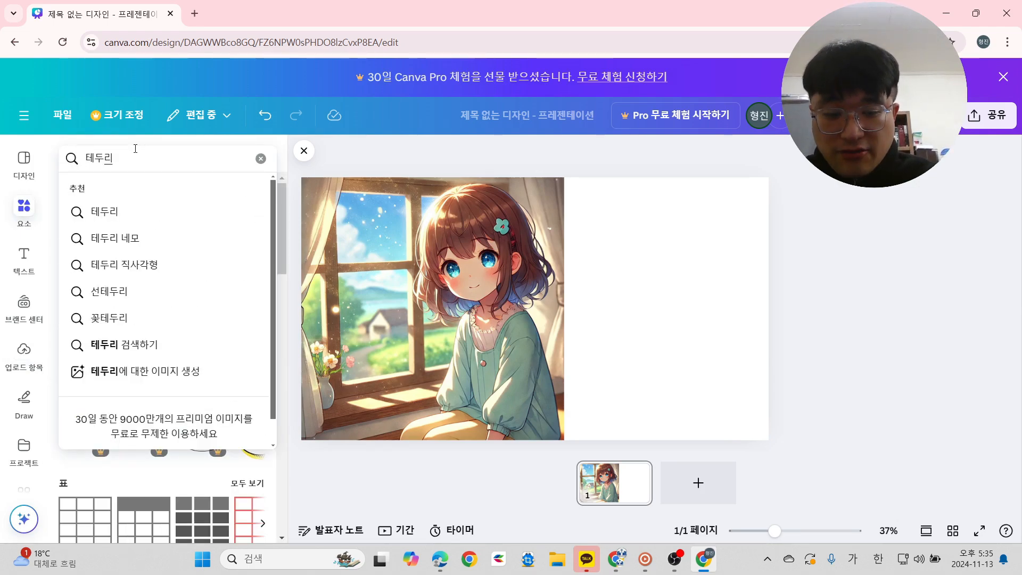
{"action": "key", "text": "Return"}
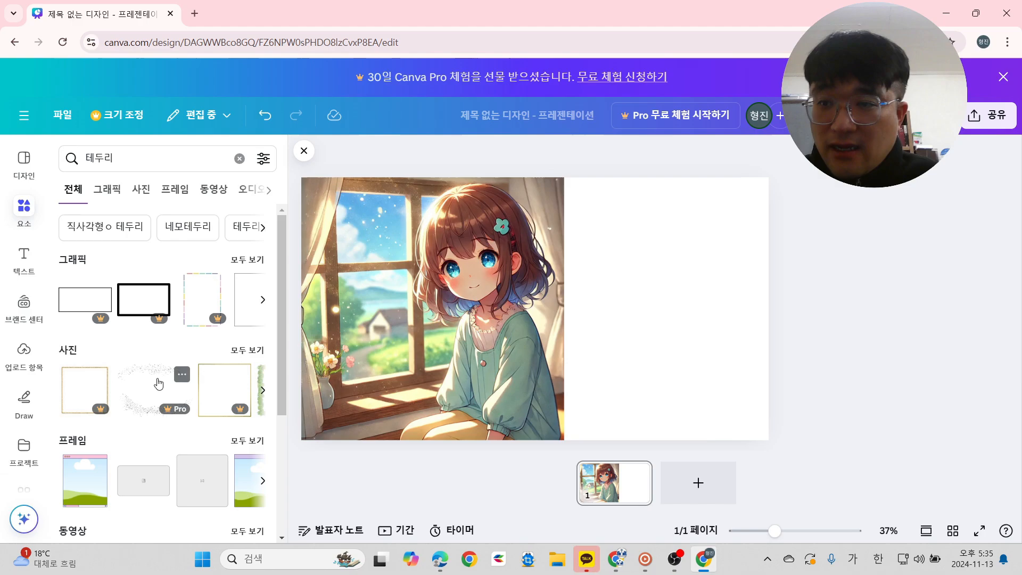
{"action": "left_click", "coordinate": [255, 262]}
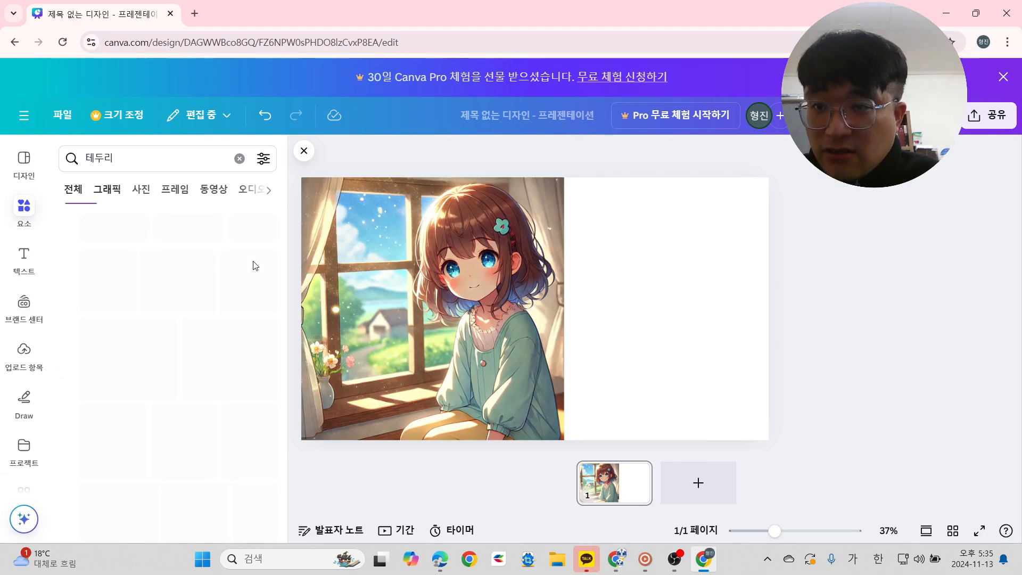
Browse the 테두리 graphics for a border or background shape suited to the blank area beside the illustration.
{"action": "scroll", "coordinate": [181, 324], "scroll_direction": "down", "scroll_amount": 2}
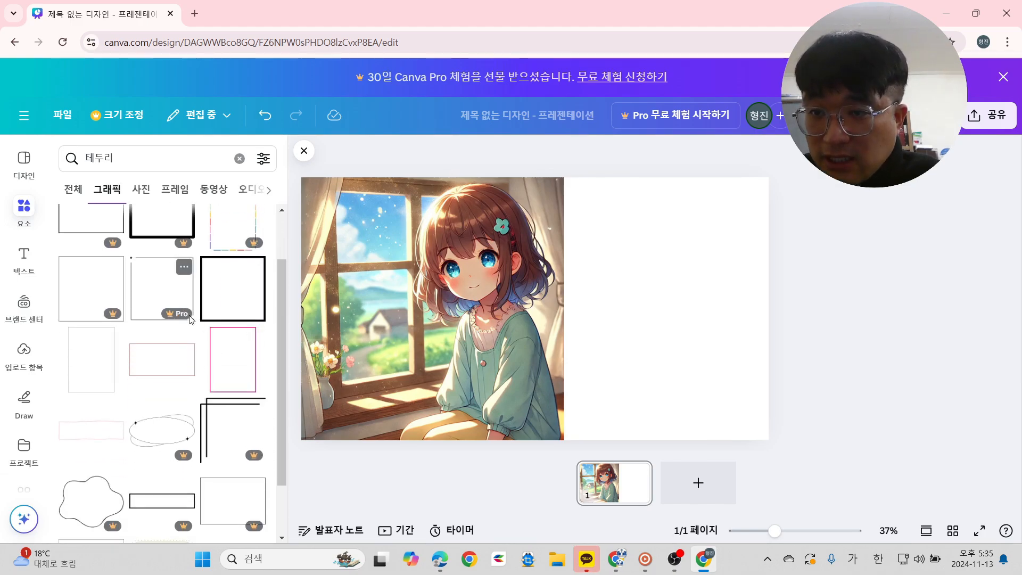
{"action": "mouse_move", "coordinate": [181, 316]}
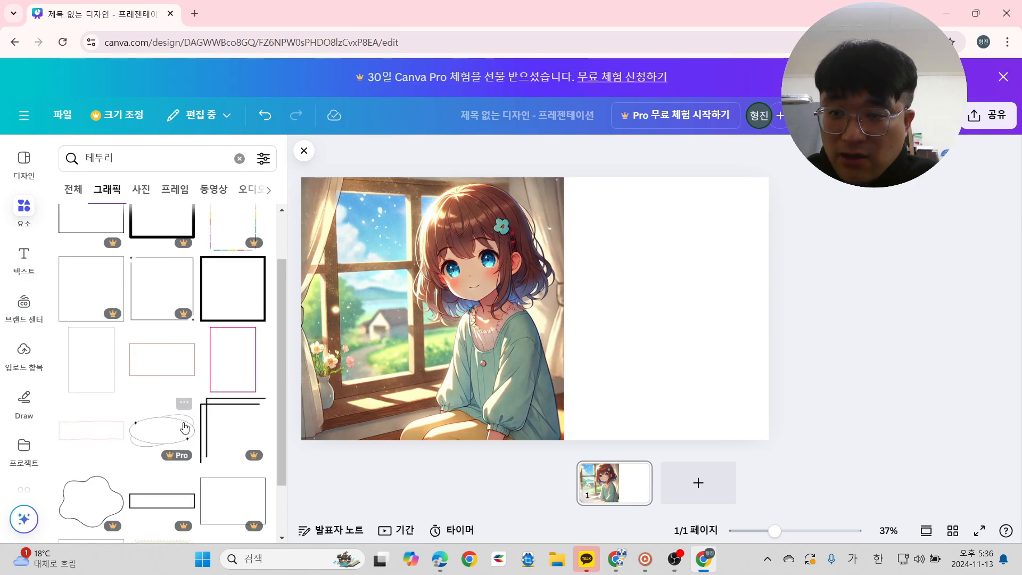
{"action": "scroll", "coordinate": [184, 428], "scroll_direction": "down", "scroll_amount": 4}
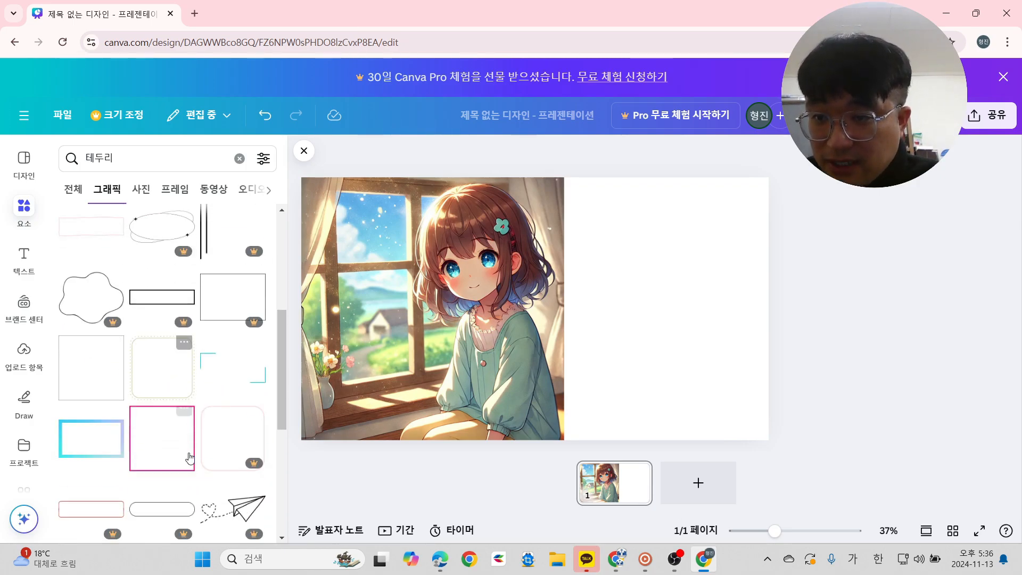
{"action": "scroll", "coordinate": [212, 373], "scroll_direction": "down", "scroll_amount": 6}
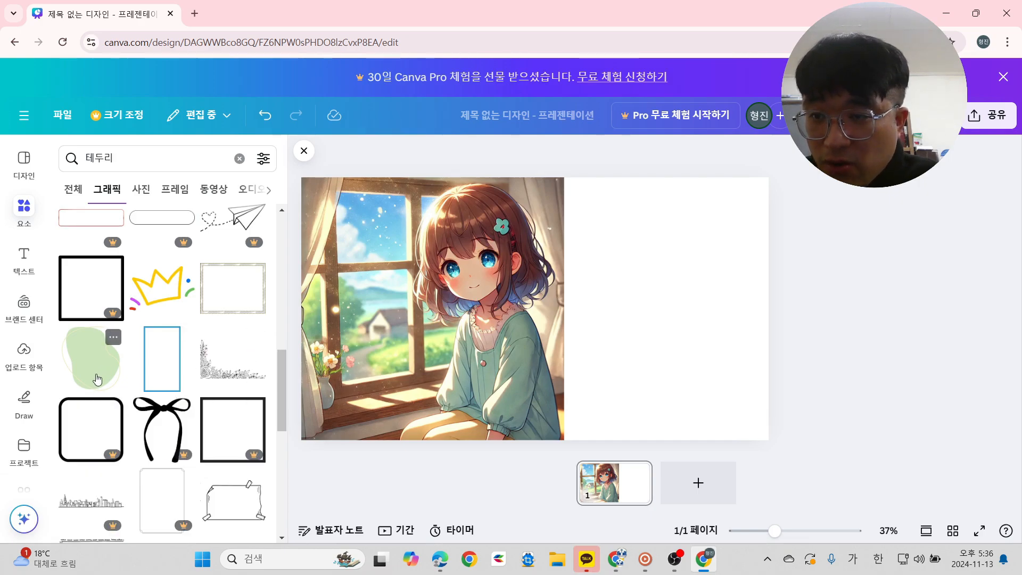
{"action": "scroll", "coordinate": [230, 434], "scroll_direction": "down", "scroll_amount": 4}
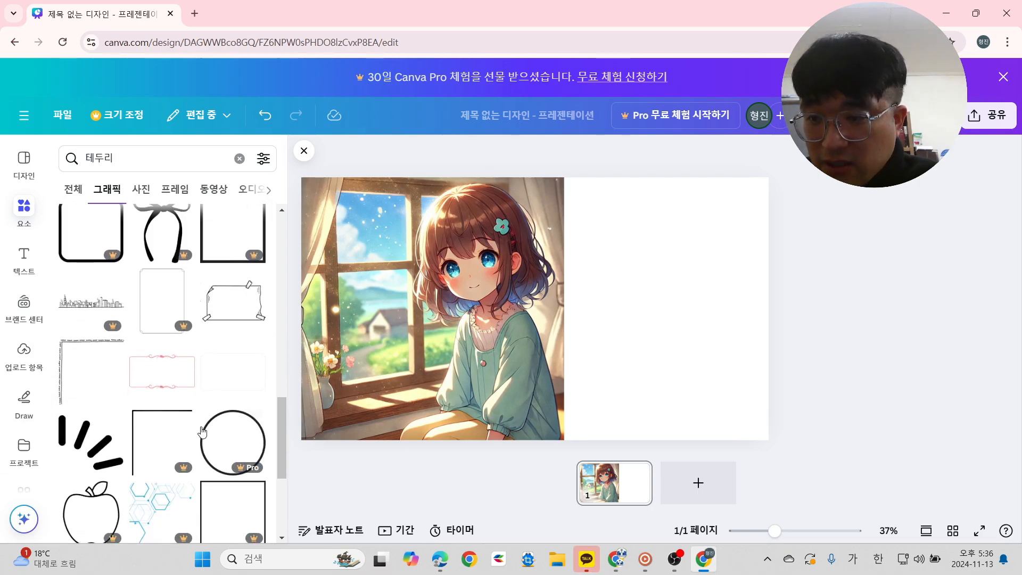
{"action": "scroll", "coordinate": [109, 438], "scroll_direction": "down", "scroll_amount": 8}
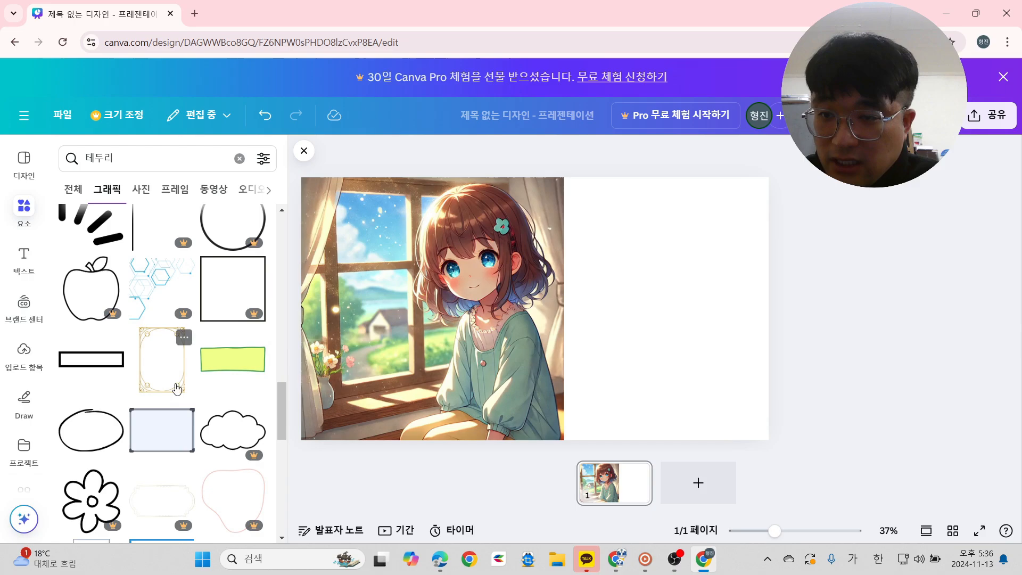
{"action": "scroll", "coordinate": [160, 421], "scroll_direction": "down", "scroll_amount": 4}
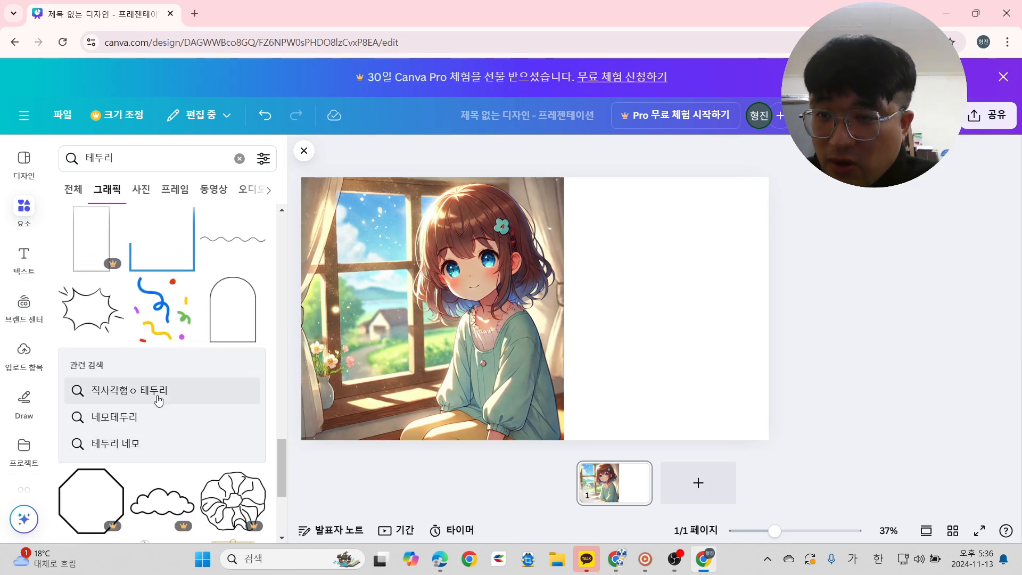
{"action": "scroll", "coordinate": [225, 329], "scroll_direction": "down", "scroll_amount": 4}
{"action": "scroll", "coordinate": [237, 333], "scroll_direction": "down", "scroll_amount": 4}
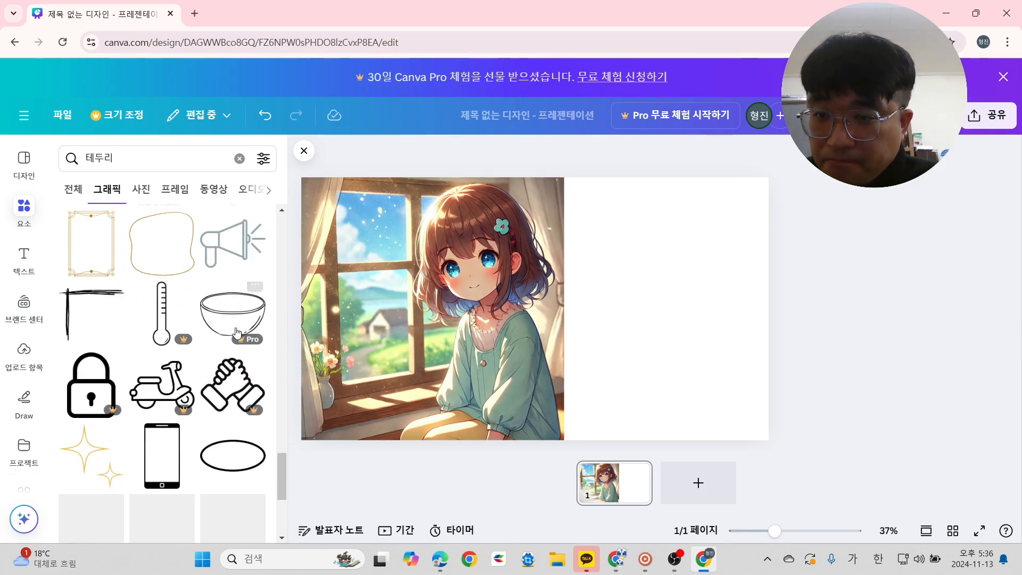
{"action": "scroll", "coordinate": [211, 323], "scroll_direction": "down", "scroll_amount": 7}
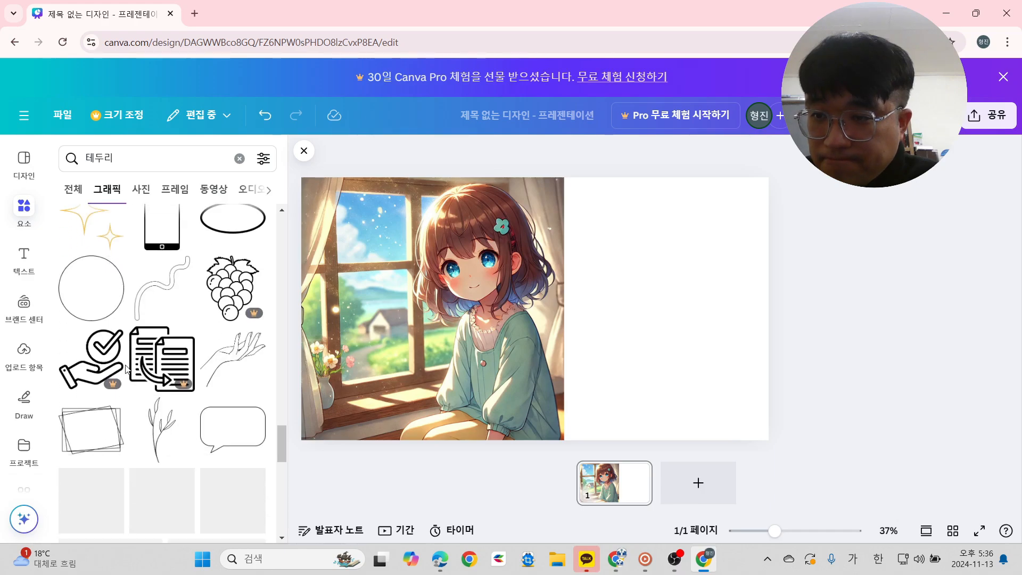
{"action": "scroll", "coordinate": [213, 326], "scroll_direction": "down", "scroll_amount": 3}
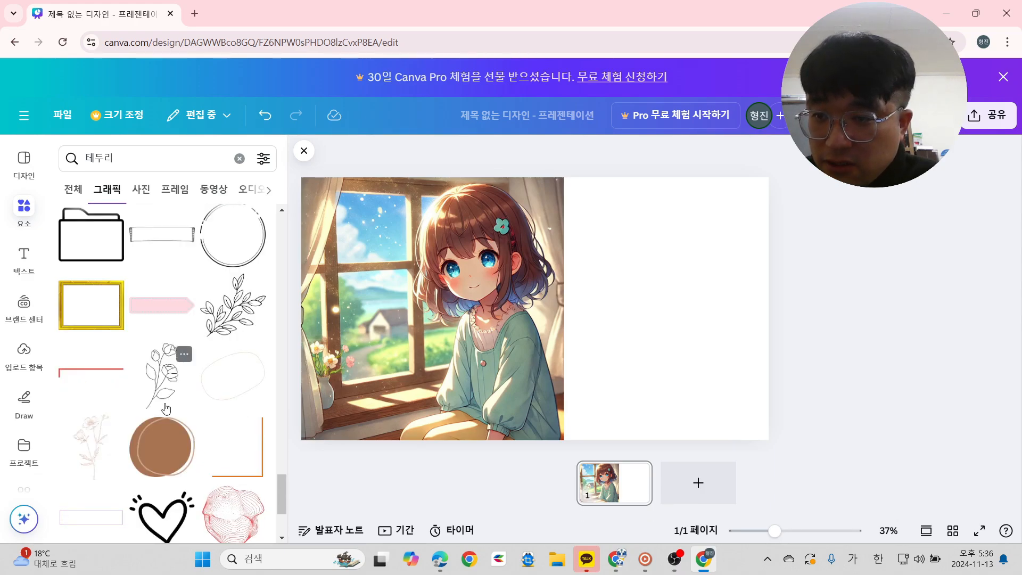
{"action": "scroll", "coordinate": [122, 419], "scroll_direction": "down", "scroll_amount": 3}
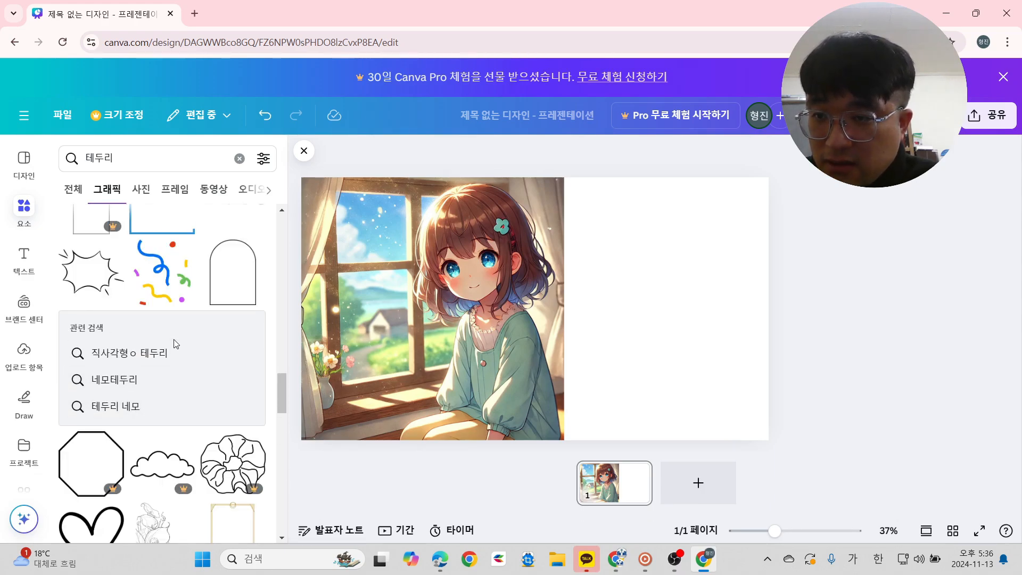
{"action": "scroll", "coordinate": [169, 372], "scroll_direction": "up", "scroll_amount": 5}
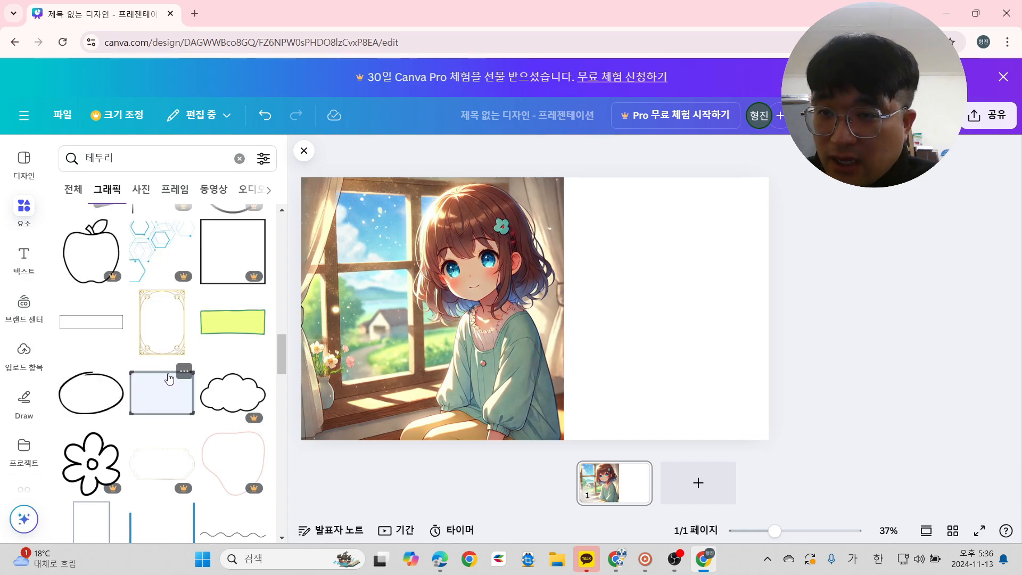
{"action": "scroll", "coordinate": [133, 384], "scroll_direction": "up", "scroll_amount": 3}
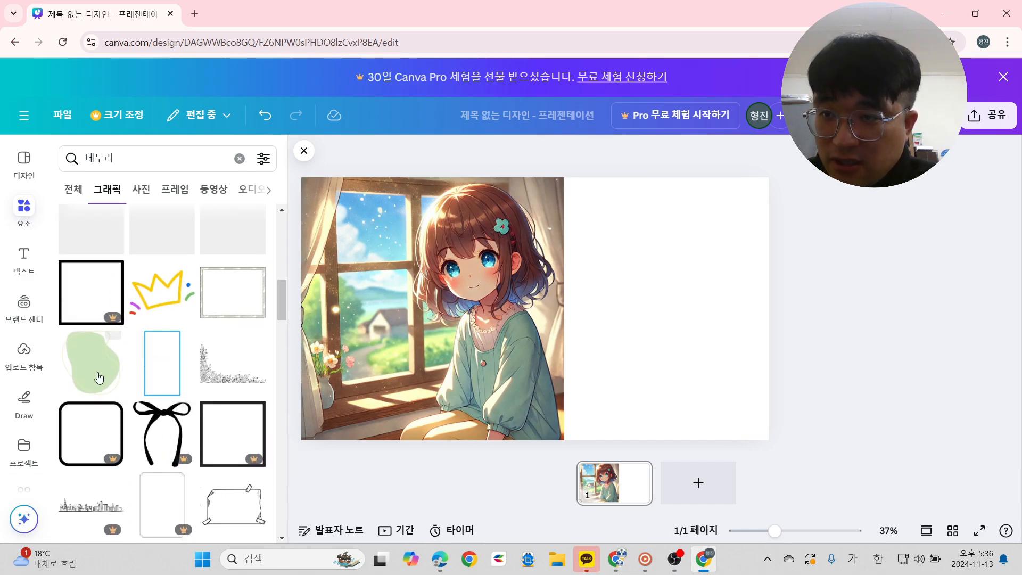
Try the green blob graphic with the thin outline, enlarged over the blank area beside the illustration, and delete it.
{"action": "left_click", "coordinate": [104, 372]}
{"action": "left_click_drag", "start_coordinate": [535, 304], "coordinate": [613, 223]}
{"action": "left_click_drag", "start_coordinate": [658, 281], "coordinate": [690, 433]}
{"action": "left_click_drag", "start_coordinate": [686, 282], "coordinate": [682, 302]}
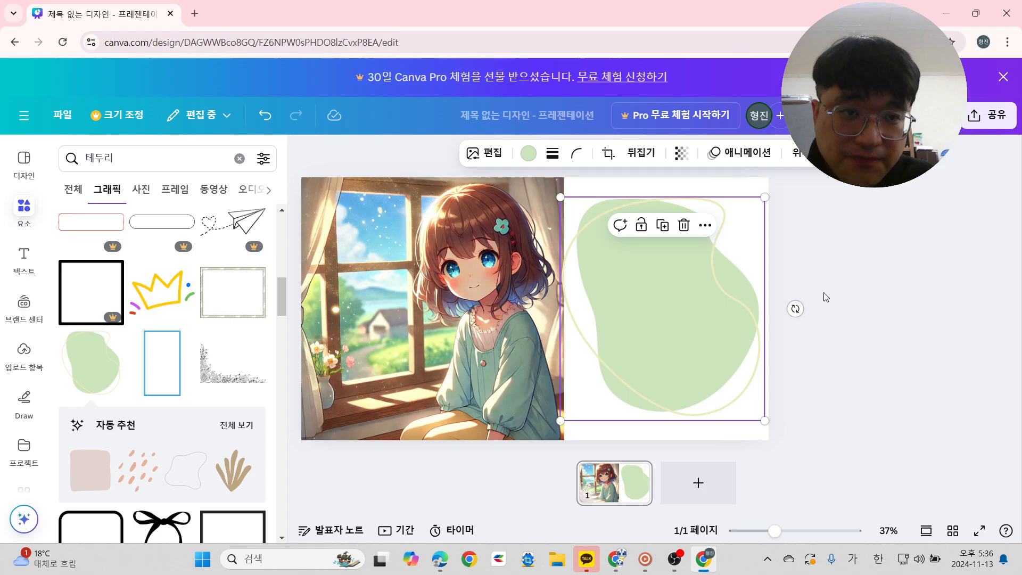
{"action": "left_click", "coordinate": [826, 292]}
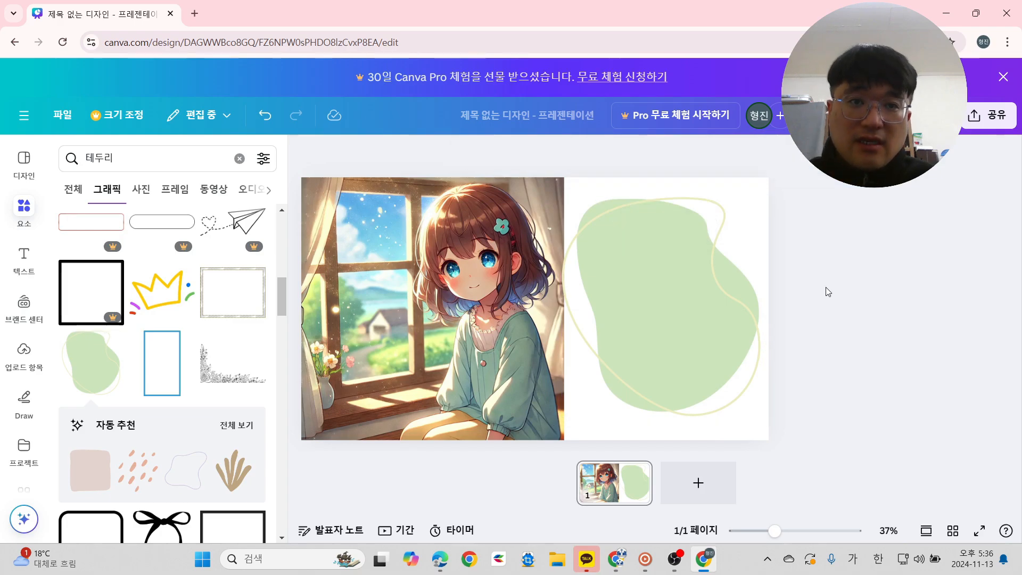
{"action": "left_click", "coordinate": [684, 273]}
{"action": "key", "text": "Delete"}
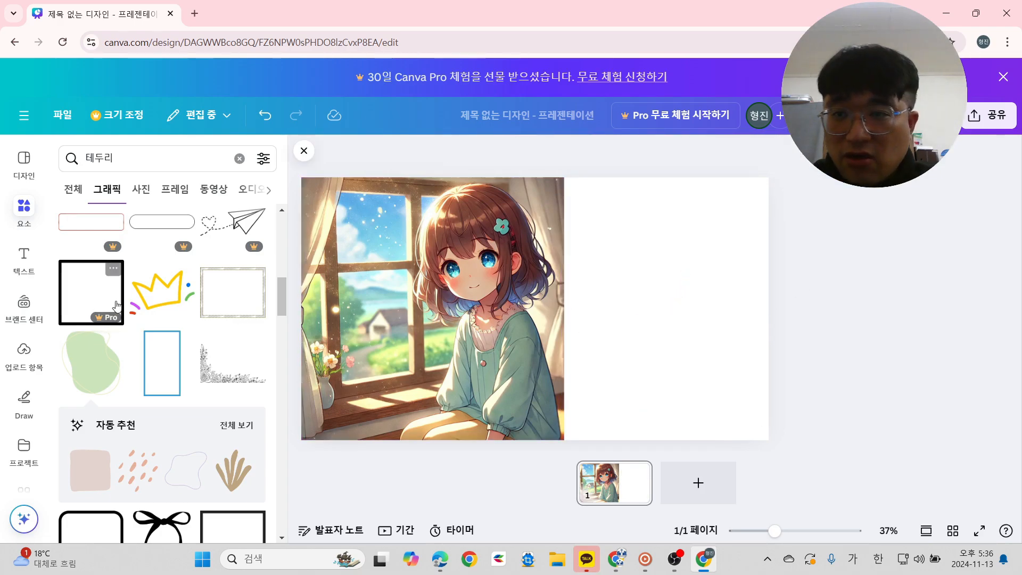
Look further down the 테두리 graphics results for another border for the blank part of the page.
{"action": "scroll", "coordinate": [116, 305], "scroll_direction": "down", "scroll_amount": 10}
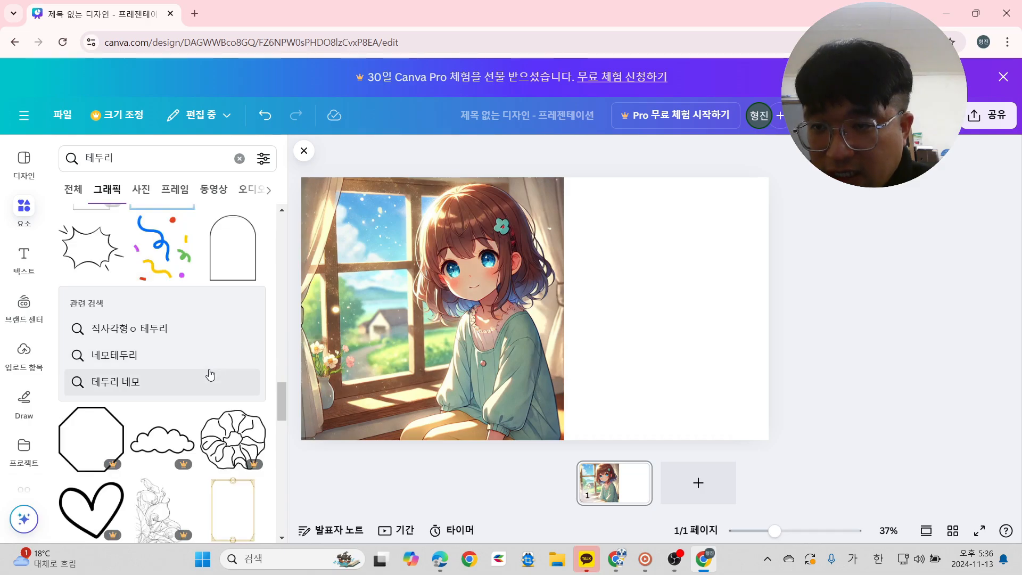
{"action": "scroll", "coordinate": [210, 375], "scroll_direction": "down", "scroll_amount": 10}
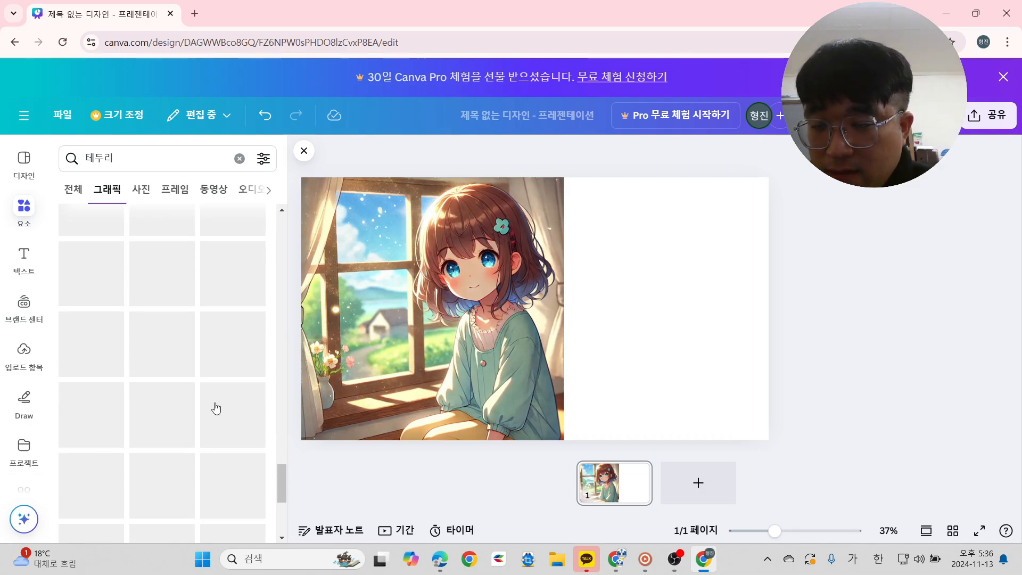
{"action": "scroll", "coordinate": [234, 398], "scroll_direction": "down", "scroll_amount": 3}
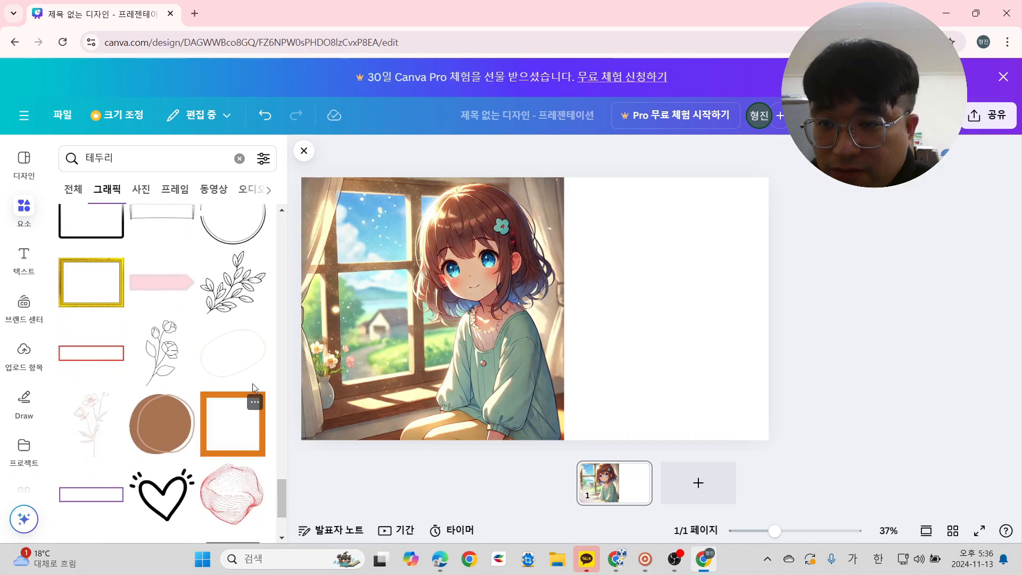
{"action": "scroll", "coordinate": [147, 397], "scroll_direction": "down", "scroll_amount": 6}
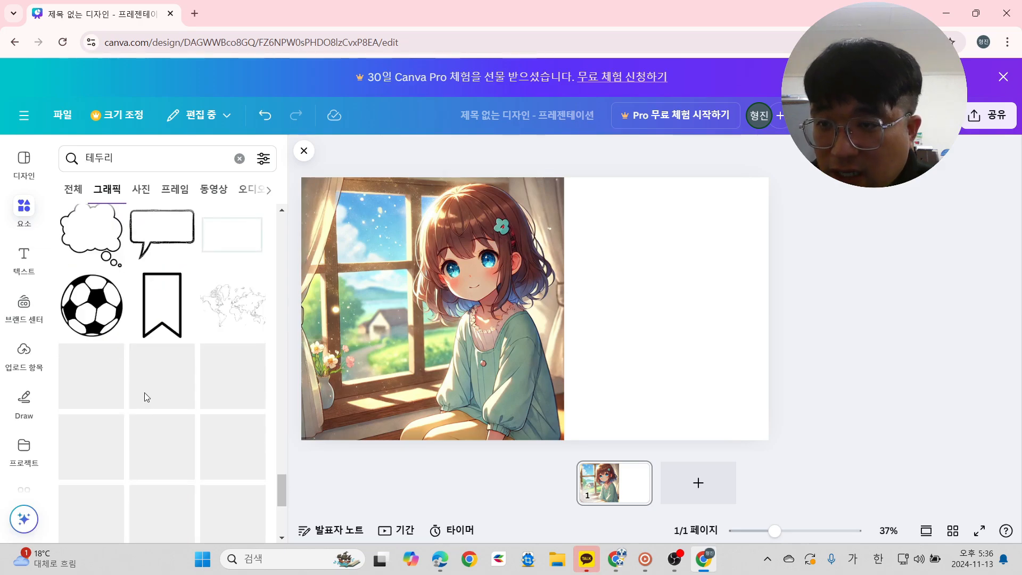
{"action": "scroll", "coordinate": [178, 334], "scroll_direction": "down", "scroll_amount": 10}
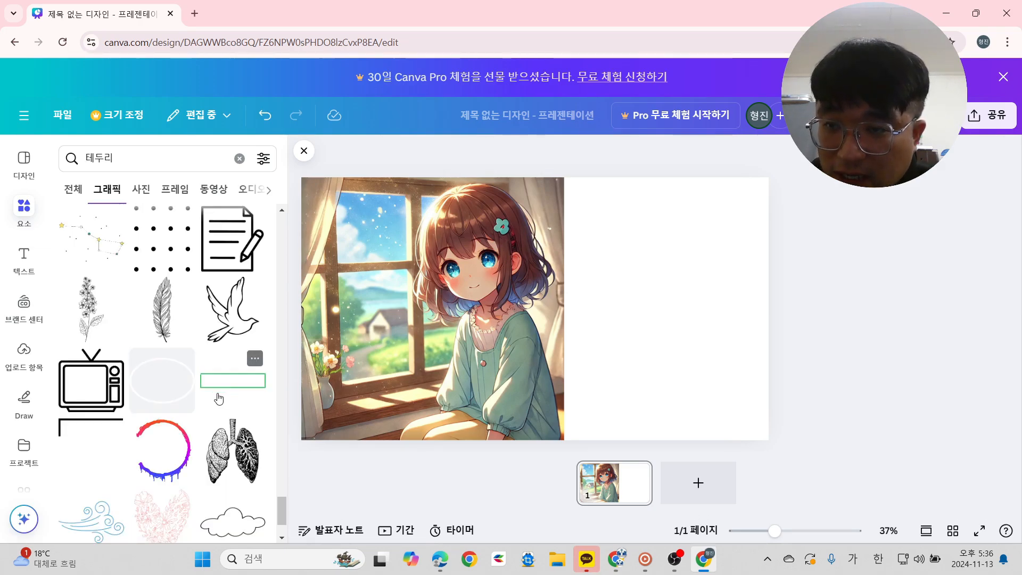
{"action": "scroll", "coordinate": [110, 363], "scroll_direction": "down", "scroll_amount": 5}
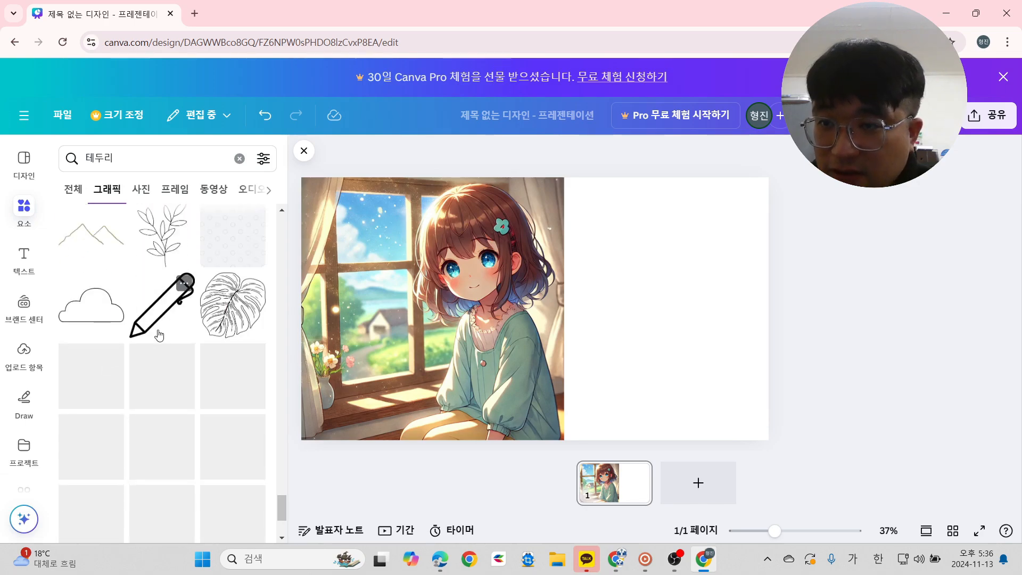
{"action": "scroll", "coordinate": [177, 361], "scroll_direction": "down", "scroll_amount": 4}
{"action": "scroll", "coordinate": [178, 361], "scroll_direction": "down", "scroll_amount": 8}
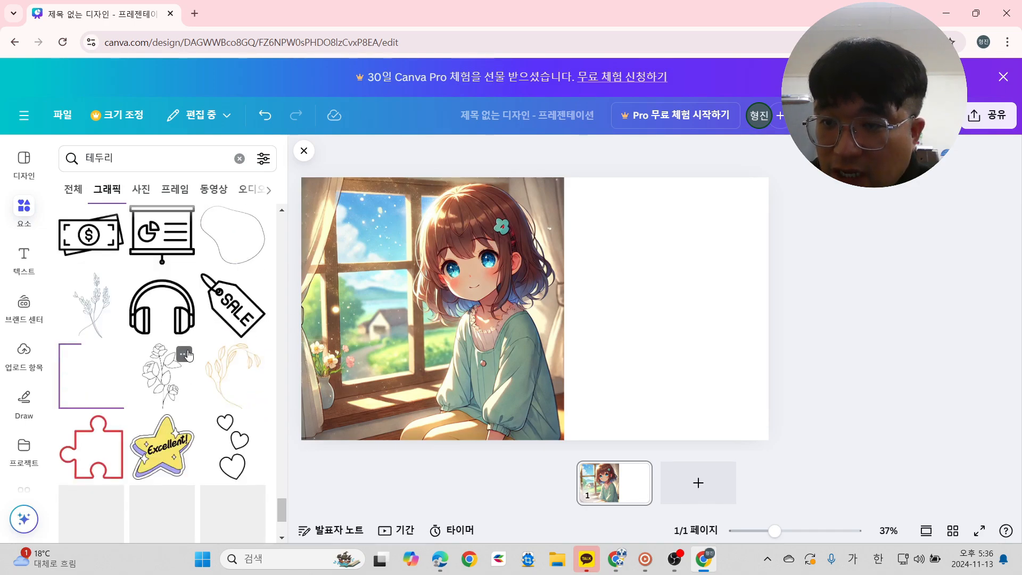
{"action": "scroll", "coordinate": [187, 371], "scroll_direction": "down", "scroll_amount": 7}
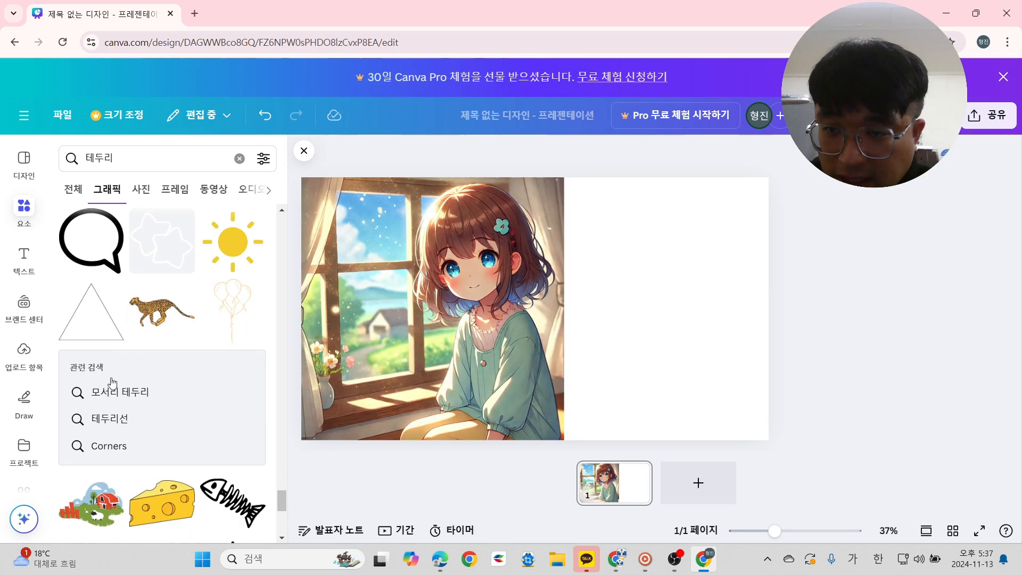
{"action": "scroll", "coordinate": [176, 362], "scroll_direction": "down", "scroll_amount": 8}
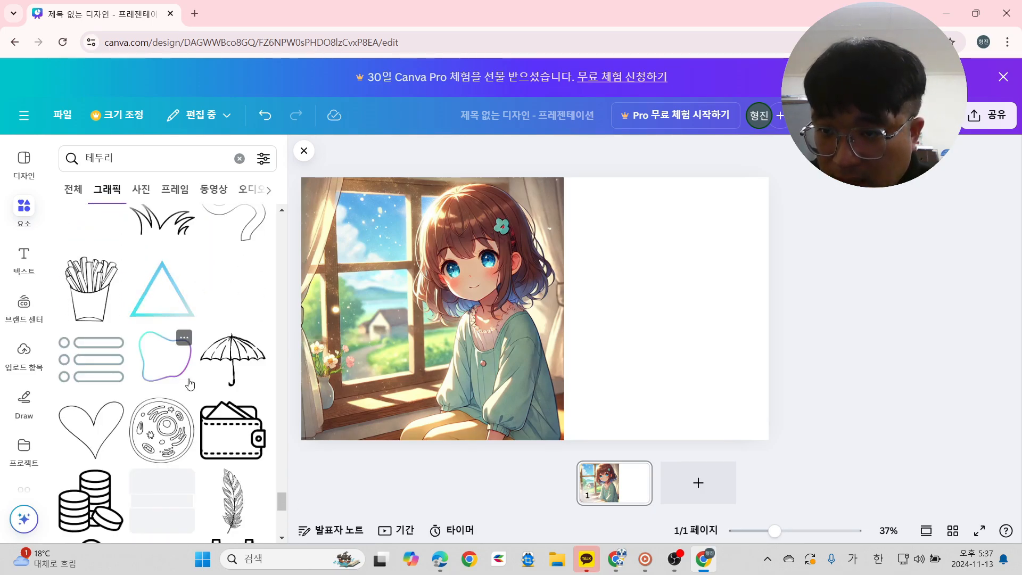
{"action": "scroll", "coordinate": [190, 383], "scroll_direction": "down", "scroll_amount": 8}
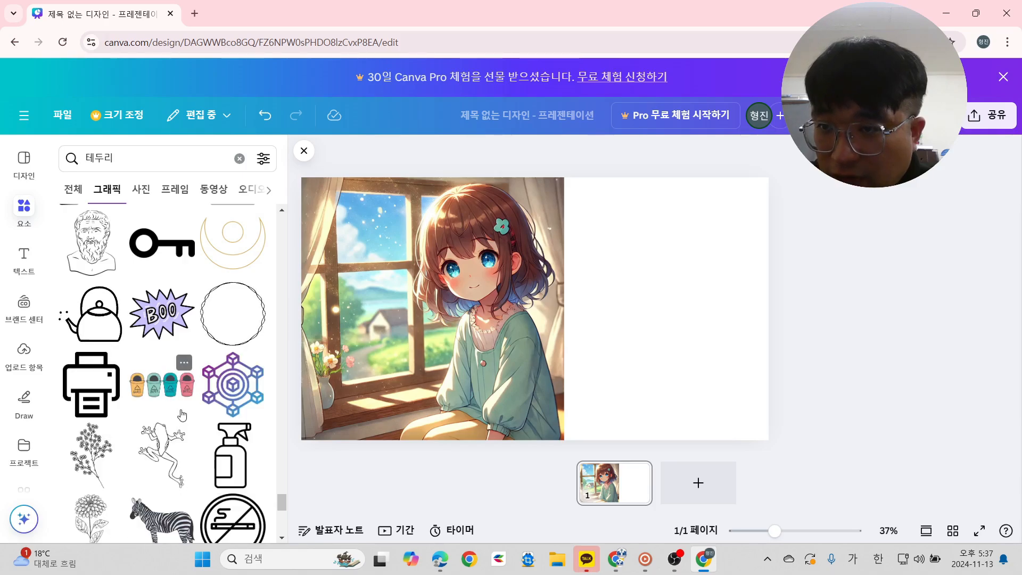
{"action": "scroll", "coordinate": [189, 410], "scroll_direction": "down", "scroll_amount": 5}
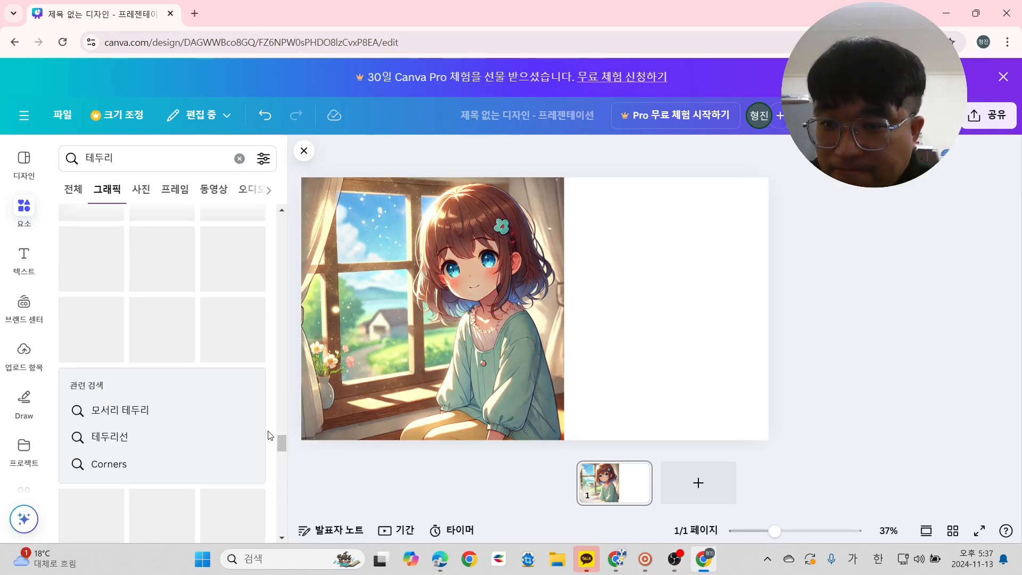
Return to the overview of all 테두리 results and show all of the photos.
{"action": "left_click_drag", "start_coordinate": [283, 442], "coordinate": [301, 221]}
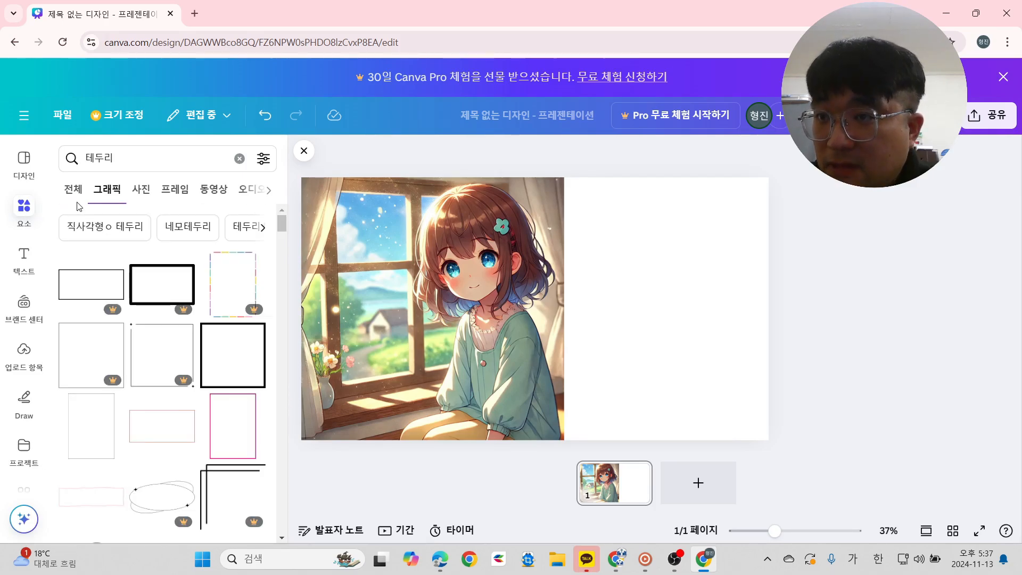
{"action": "left_click", "coordinate": [73, 189]}
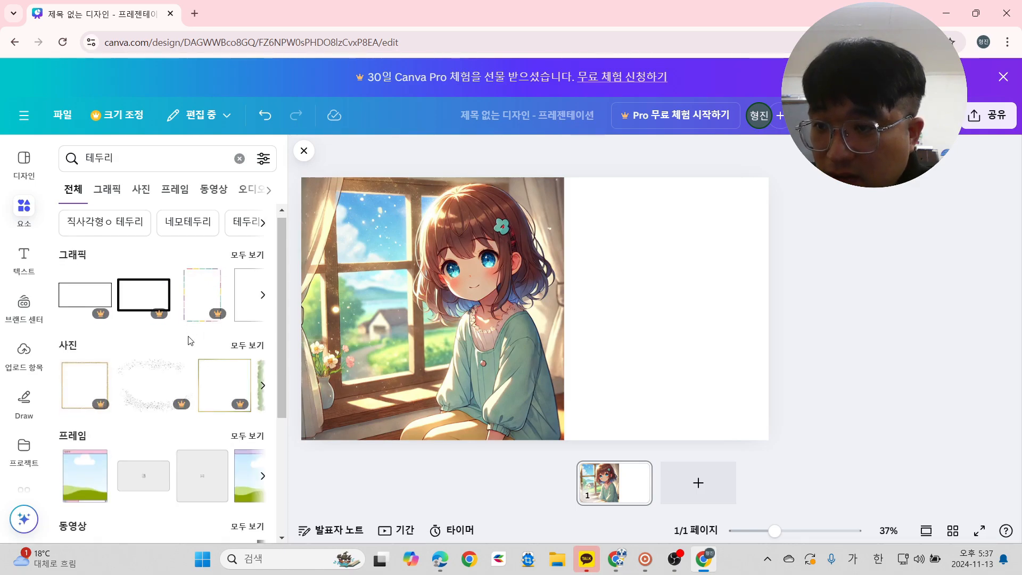
{"action": "scroll", "coordinate": [95, 310], "scroll_direction": "down", "scroll_amount": 3}
{"action": "left_click", "coordinate": [255, 218]}
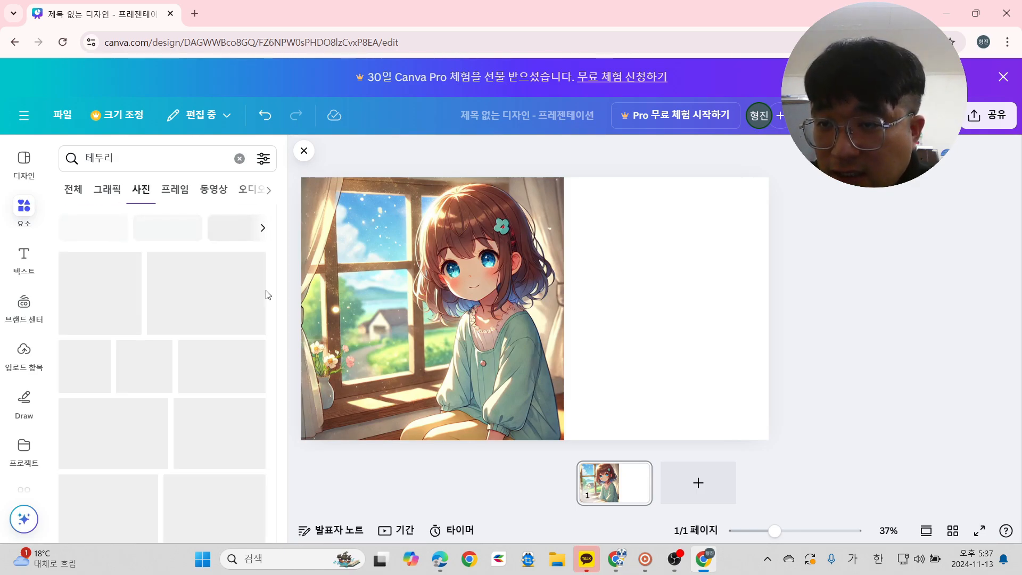
Look through the 테두리 photos for a frame or background suited to the blank area beside the illustration, and close the elements library.
{"action": "scroll", "coordinate": [210, 298], "scroll_direction": "down", "scroll_amount": 5}
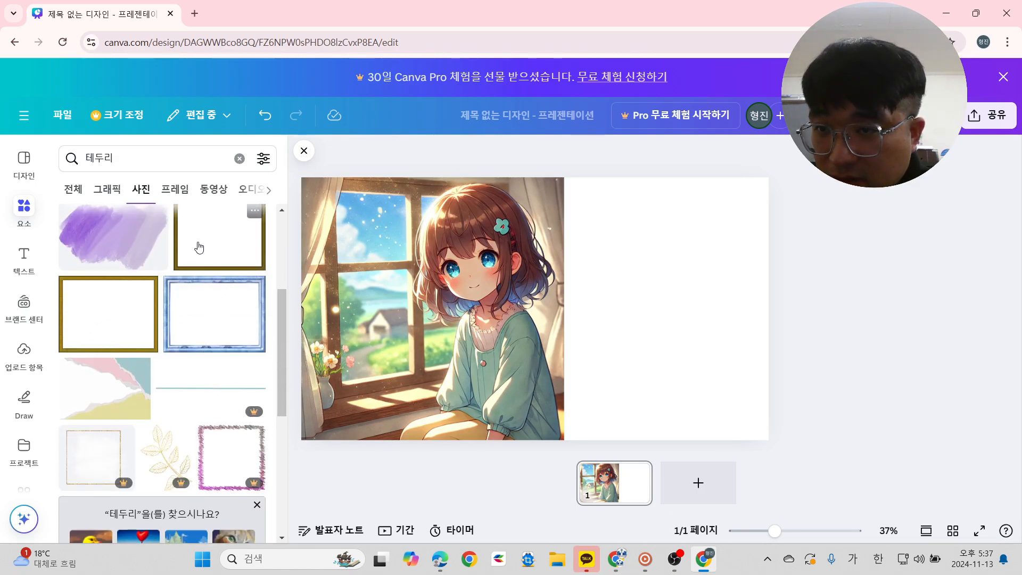
{"action": "scroll", "coordinate": [200, 247], "scroll_direction": "up", "scroll_amount": 1}
{"action": "scroll", "coordinate": [223, 318], "scroll_direction": "down", "scroll_amount": 3}
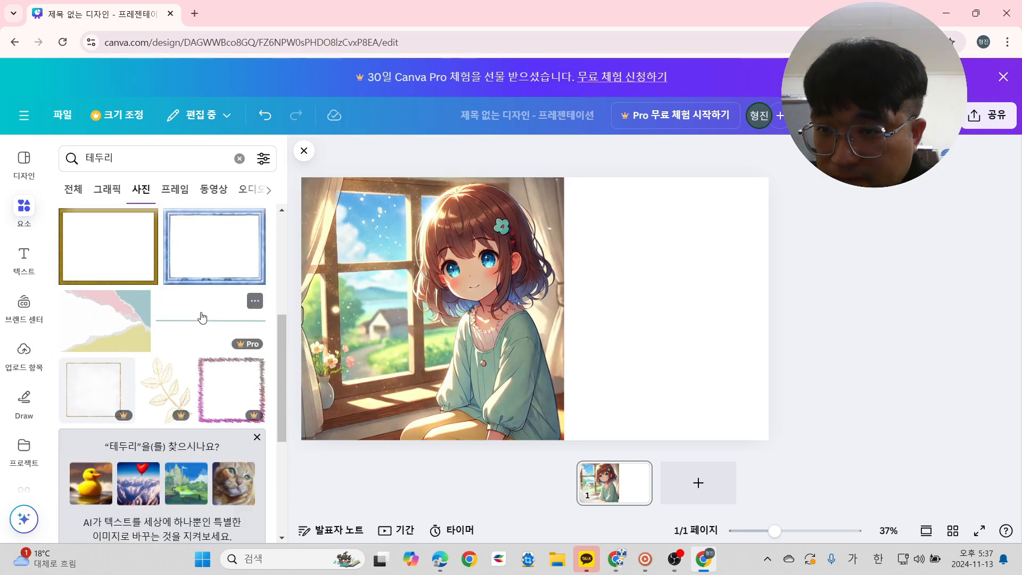
{"action": "scroll", "coordinate": [196, 342], "scroll_direction": "down", "scroll_amount": 4}
{"action": "scroll", "coordinate": [238, 365], "scroll_direction": "up", "scroll_amount": 3}
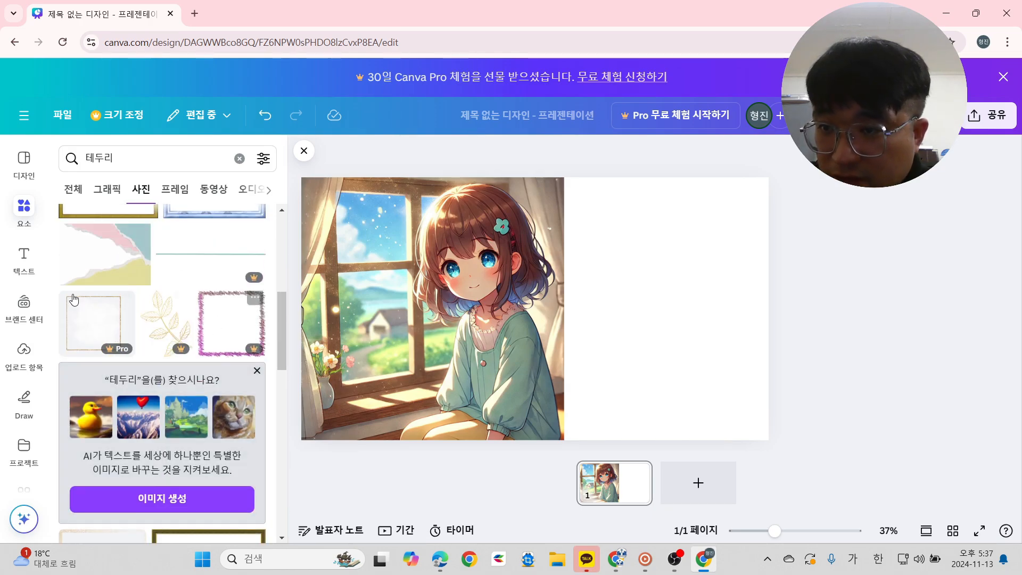
{"action": "scroll", "coordinate": [73, 300], "scroll_direction": "down", "scroll_amount": 5}
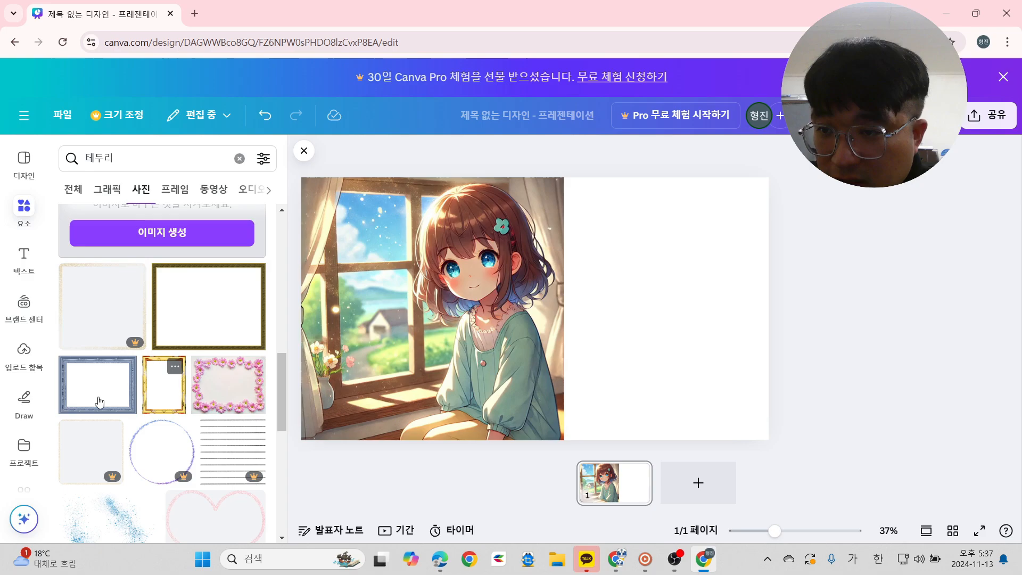
{"action": "scroll", "coordinate": [100, 401], "scroll_direction": "down", "scroll_amount": 4}
{"action": "scroll", "coordinate": [117, 405], "scroll_direction": "down", "scroll_amount": 4}
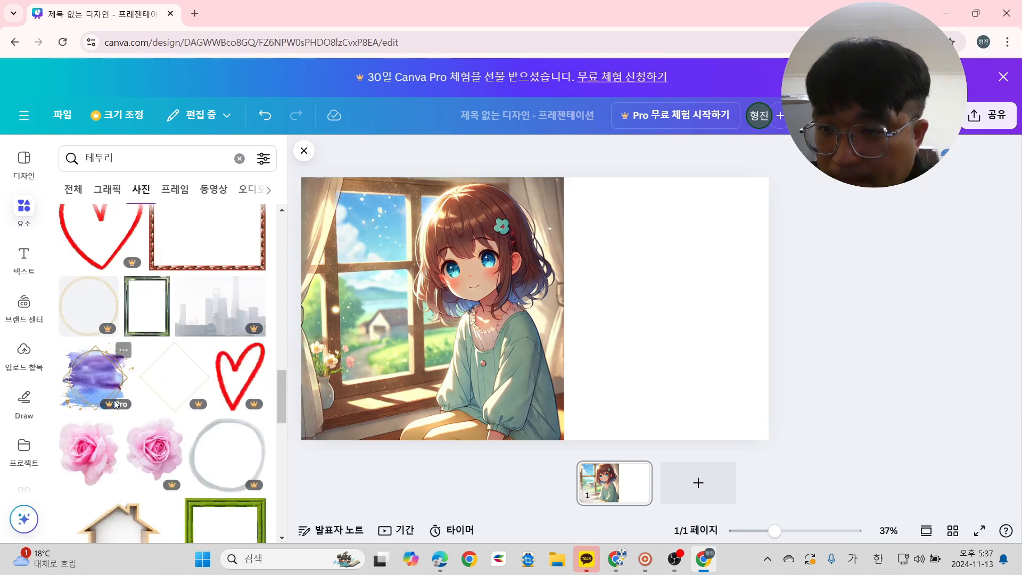
{"action": "scroll", "coordinate": [228, 399], "scroll_direction": "down", "scroll_amount": 2}
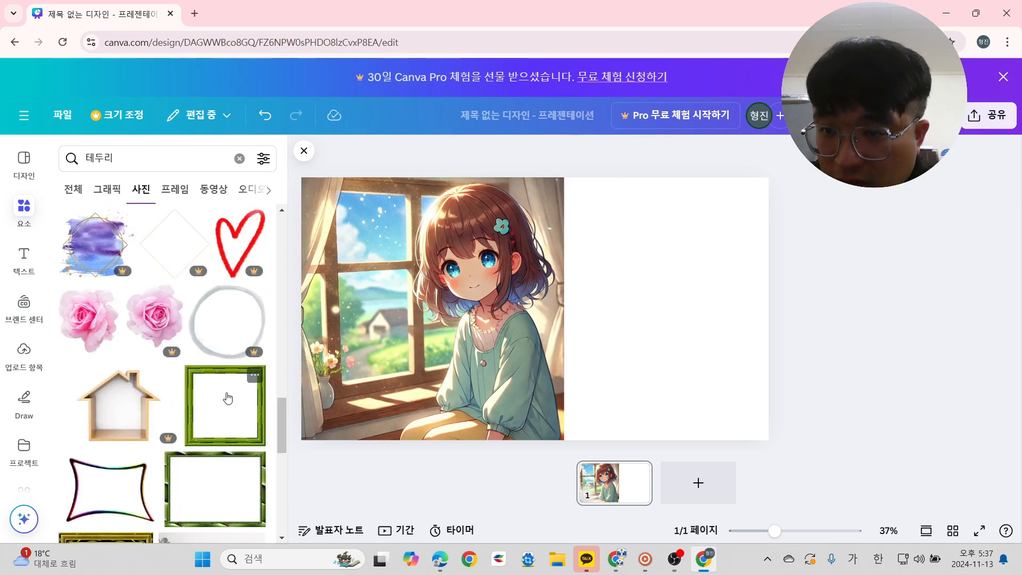
{"action": "scroll", "coordinate": [248, 423], "scroll_direction": "down", "scroll_amount": 5}
{"action": "scroll", "coordinate": [186, 389], "scroll_direction": "up", "scroll_amount": 1}
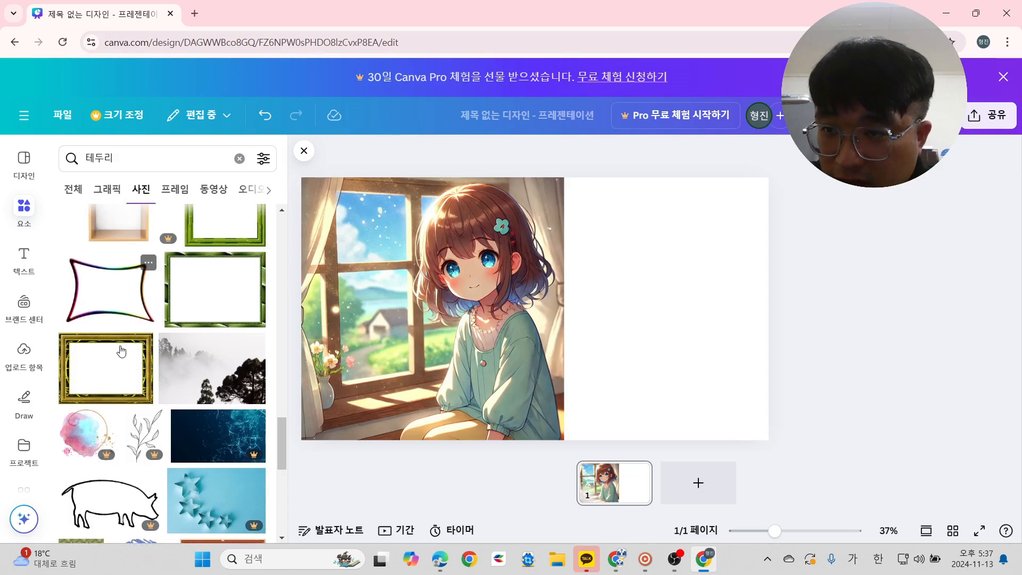
{"action": "scroll", "coordinate": [123, 355], "scroll_direction": "down", "scroll_amount": 3}
{"action": "scroll", "coordinate": [227, 394], "scroll_direction": "down", "scroll_amount": 6}
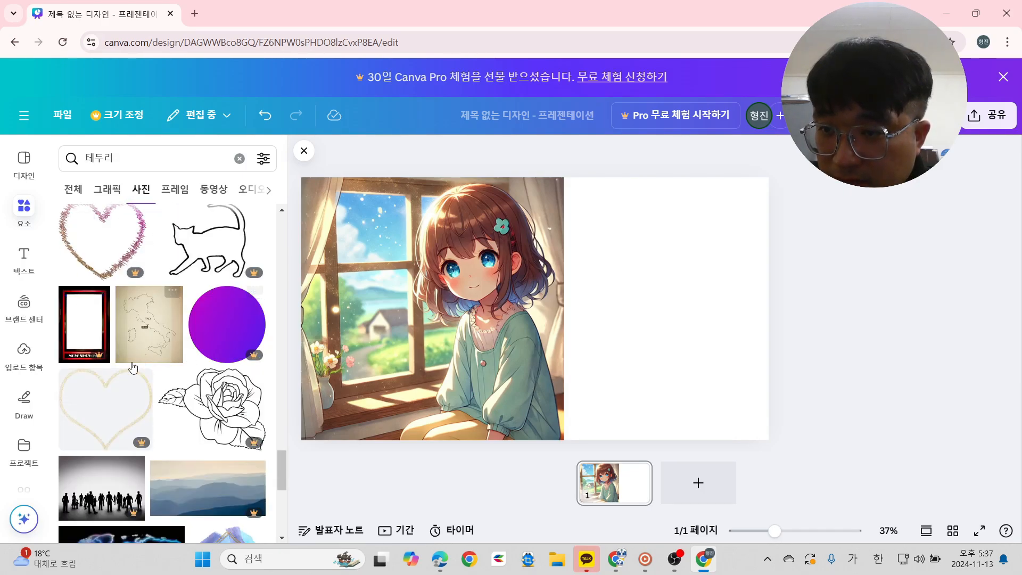
{"action": "scroll", "coordinate": [133, 367], "scroll_direction": "down", "scroll_amount": 10}
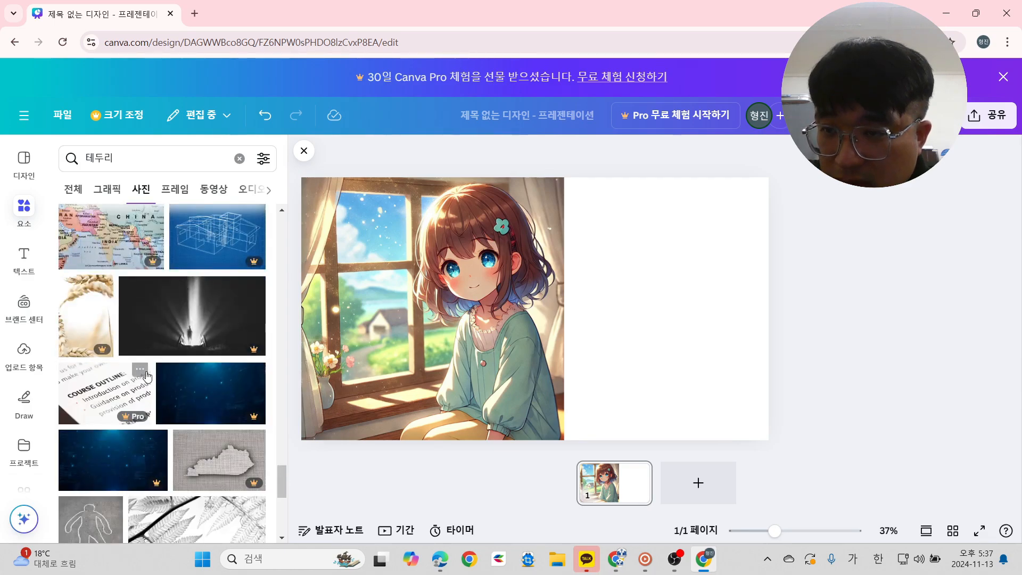
{"action": "scroll", "coordinate": [160, 416], "scroll_direction": "down", "scroll_amount": 5}
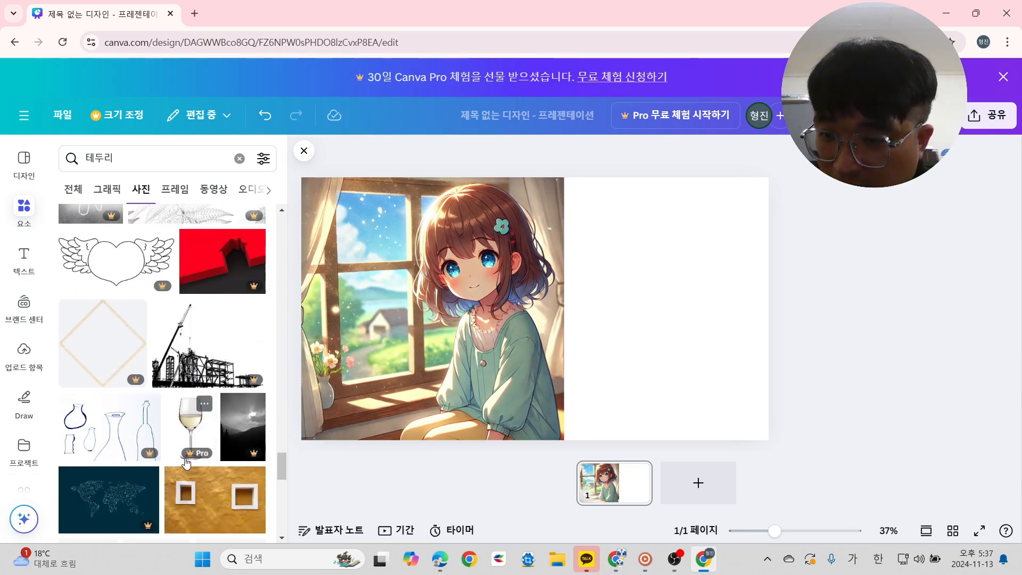
{"action": "scroll", "coordinate": [185, 463], "scroll_direction": "down", "scroll_amount": 5}
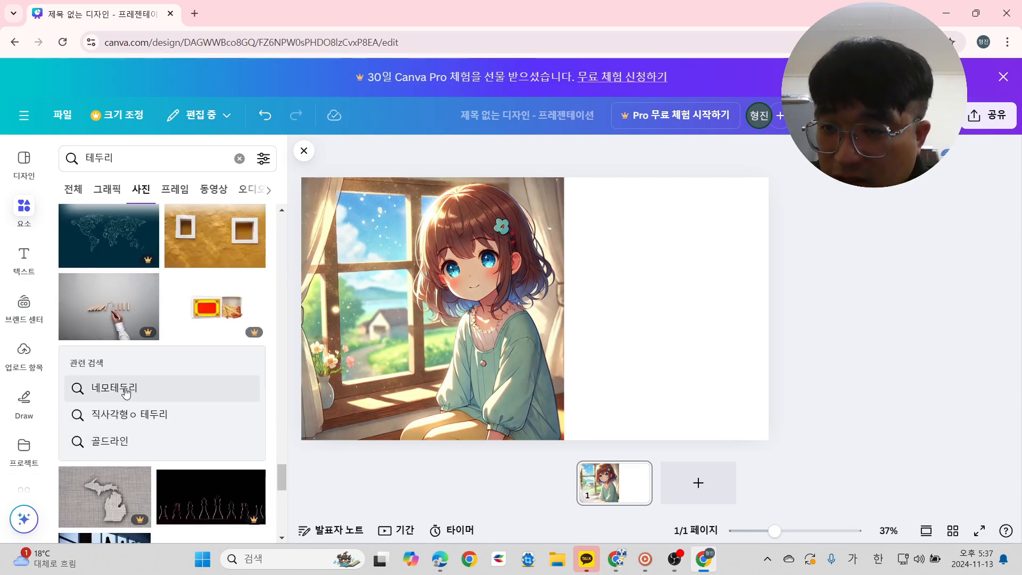
{"action": "left_click", "coordinate": [676, 367]}
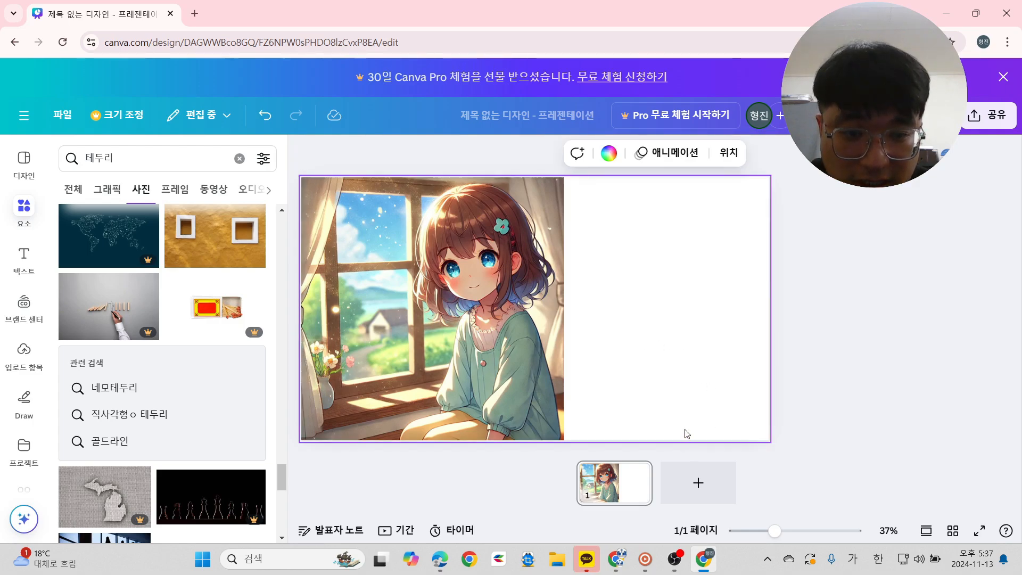
{"action": "left_click", "coordinate": [304, 151]}
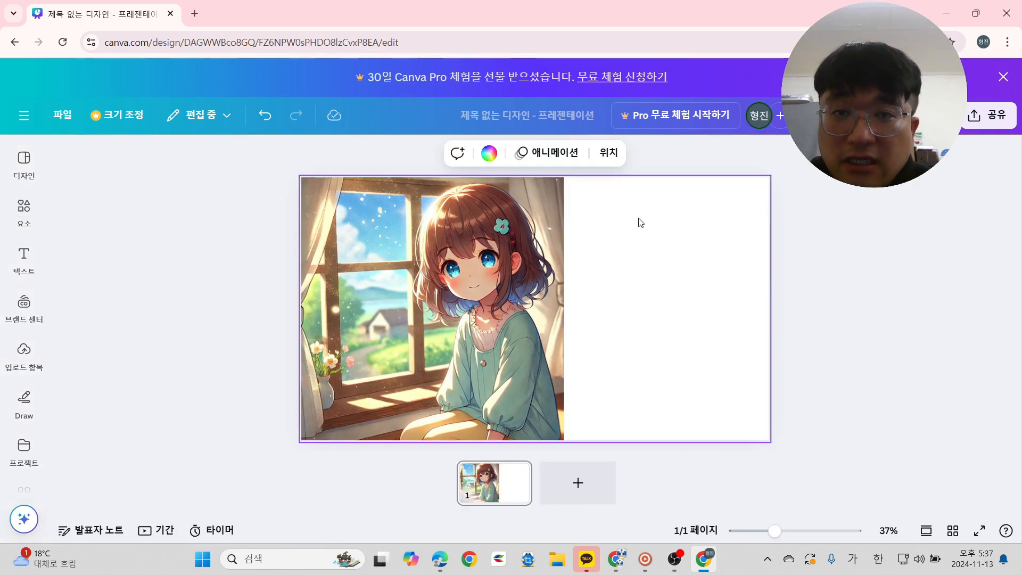
Switch to the ChatGPT story conversation and copy the page 1 (페이지 1) story text of 반짝반짝, 나의 빛.
{"action": "left_click", "coordinate": [617, 562]}
{"action": "left_click", "coordinate": [721, 99]}
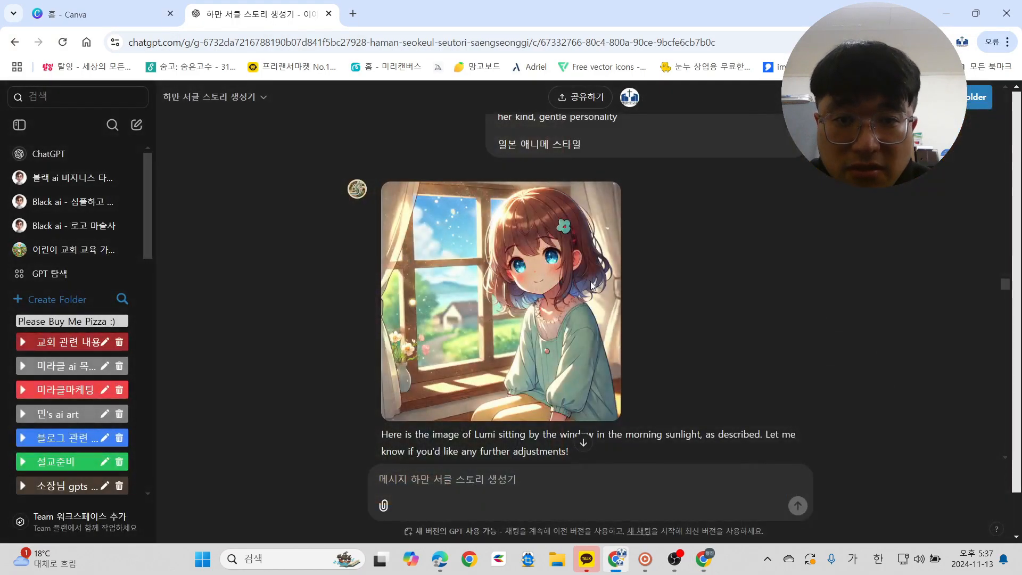
{"action": "scroll", "coordinate": [672, 376], "scroll_direction": "up", "scroll_amount": 10}
{"action": "scroll", "coordinate": [675, 378], "scroll_direction": "up", "scroll_amount": 15}
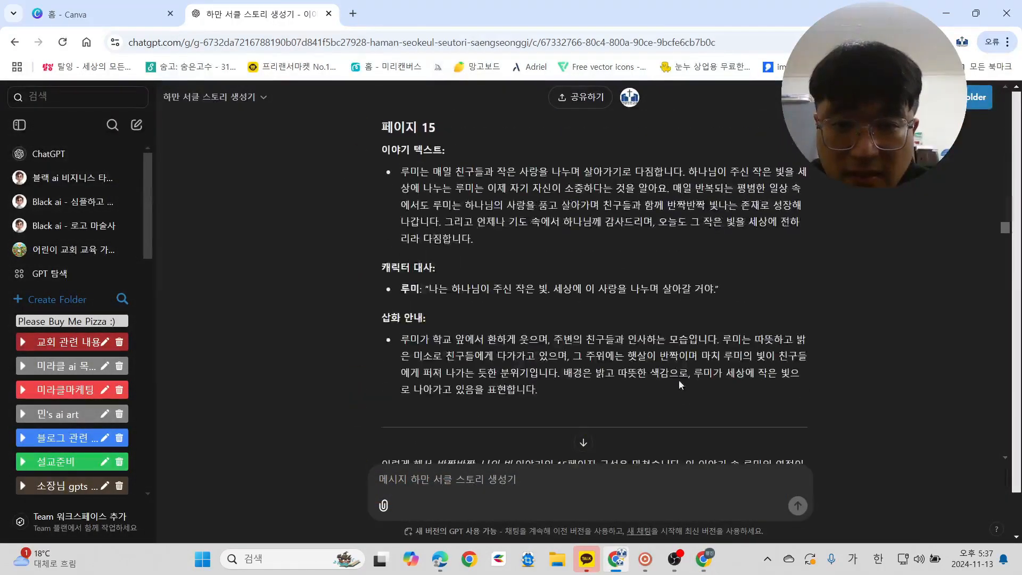
{"action": "scroll", "coordinate": [666, 386], "scroll_direction": "up", "scroll_amount": 15}
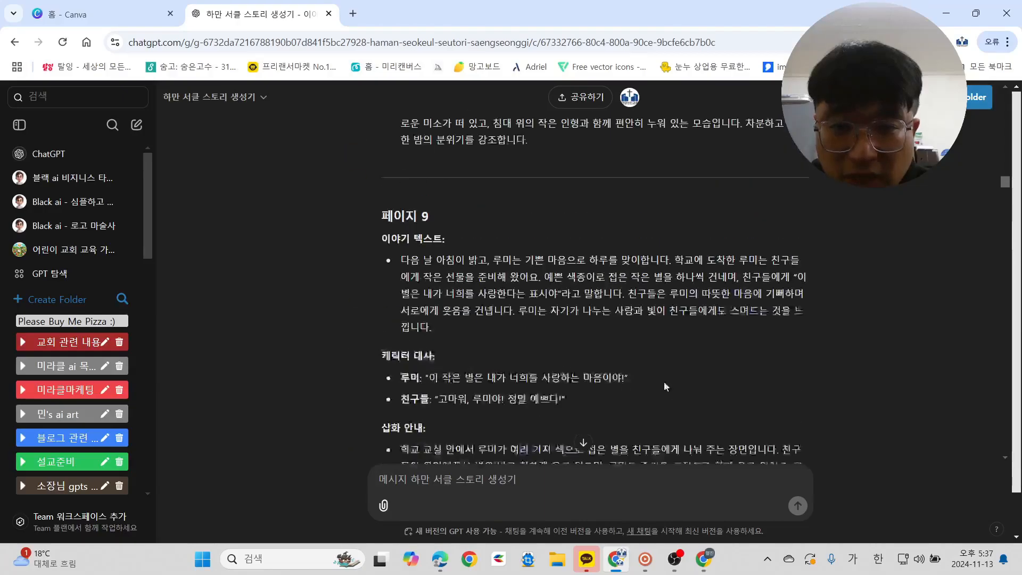
{"action": "scroll", "coordinate": [654, 387], "scroll_direction": "up", "scroll_amount": 12}
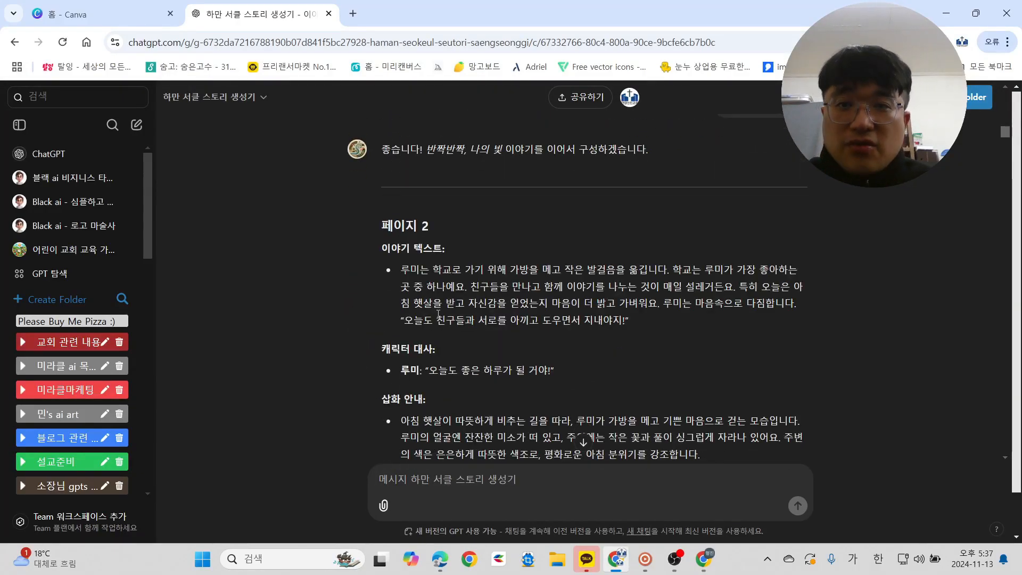
{"action": "scroll", "coordinate": [437, 314], "scroll_direction": "up", "scroll_amount": 8}
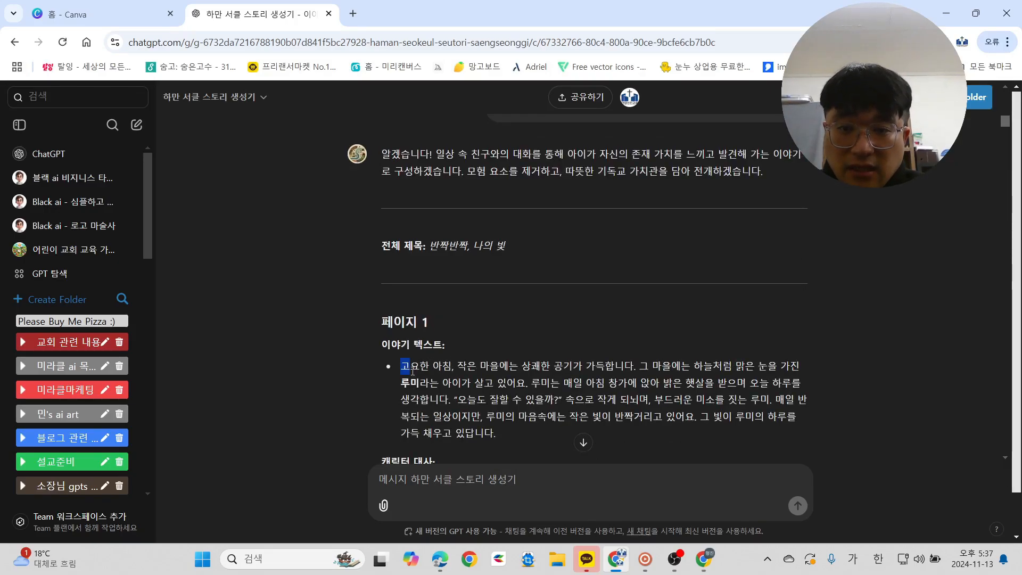
{"action": "left_click_drag", "start_coordinate": [412, 371], "coordinate": [501, 432]}
{"action": "key", "text": "ctrl+c"}
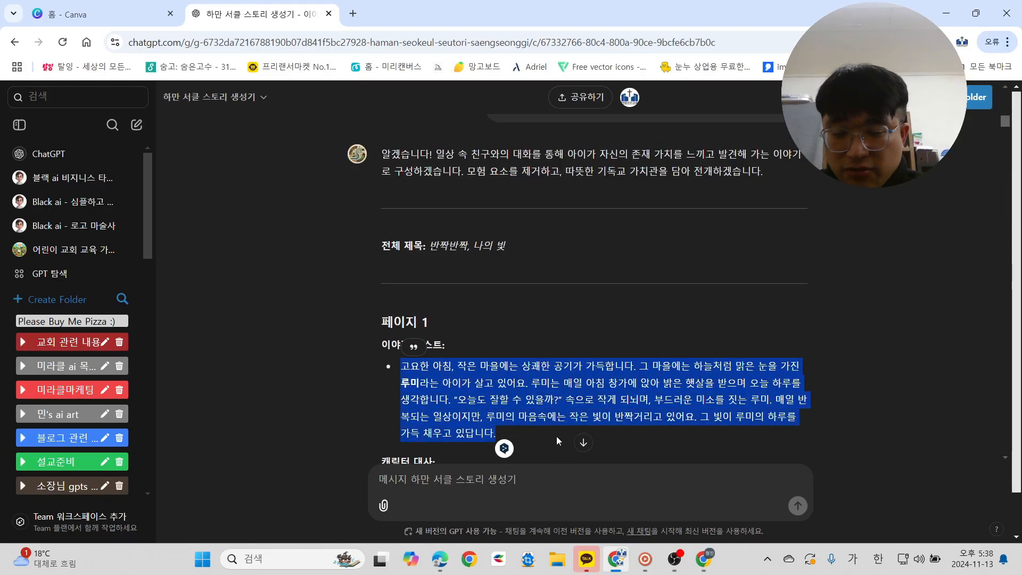
{"action": "right_click", "coordinate": [478, 419]}
{"action": "left_click", "coordinate": [516, 167]}
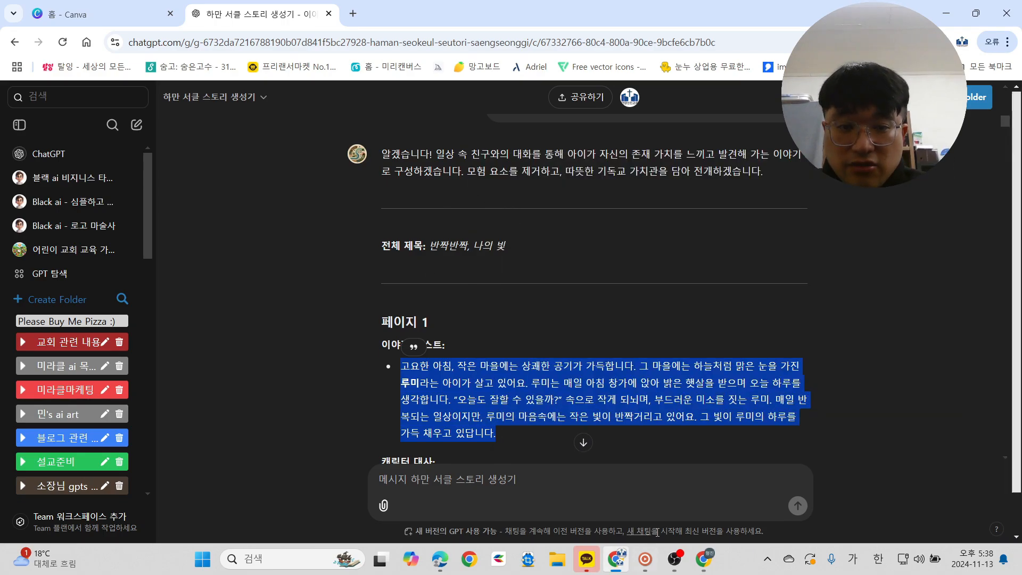
Switch back to the Canva design and paste the copied page 1 story text onto the page.
{"action": "left_click", "coordinate": [704, 559]}
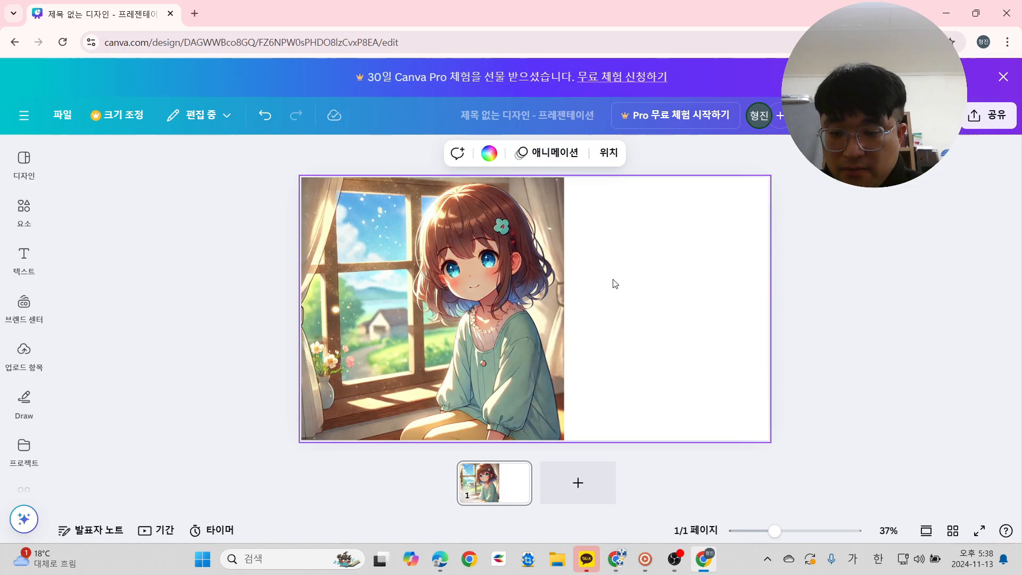
{"action": "key", "text": "ctrl+v"}
{"action": "left_click", "coordinate": [787, 371]}
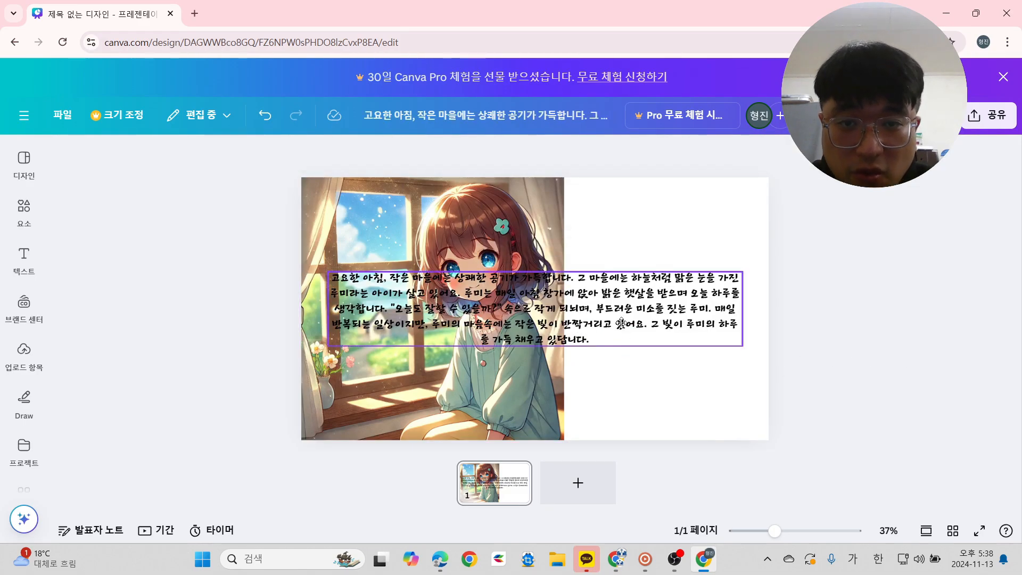
Move the story text box into the blank area beside the illustration and narrow it to about 690 wide.
{"action": "left_click_drag", "start_coordinate": [621, 323], "coordinate": [740, 310]}
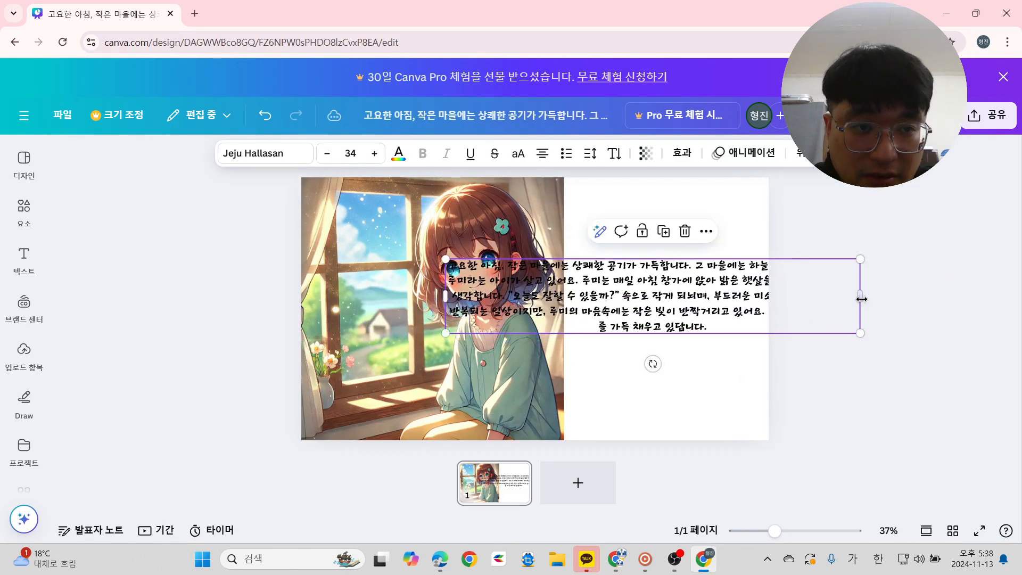
{"action": "left_click_drag", "start_coordinate": [861, 298], "coordinate": [697, 298]}
{"action": "left_click", "coordinate": [675, 322]}
{"action": "left_click_drag", "start_coordinate": [593, 321], "coordinate": [640, 294]}
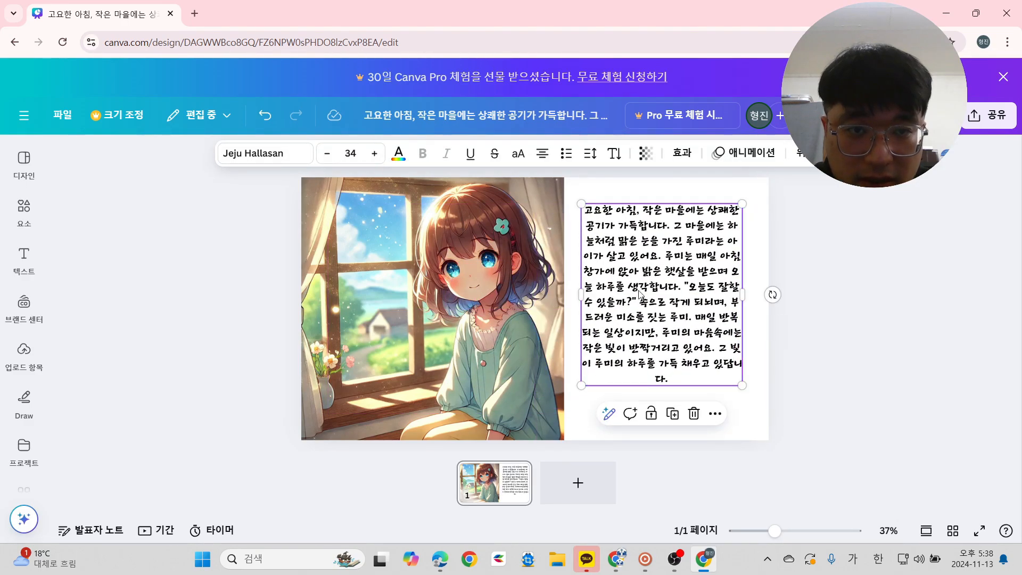
{"action": "left_click_drag", "start_coordinate": [744, 292], "coordinate": [750, 290]}
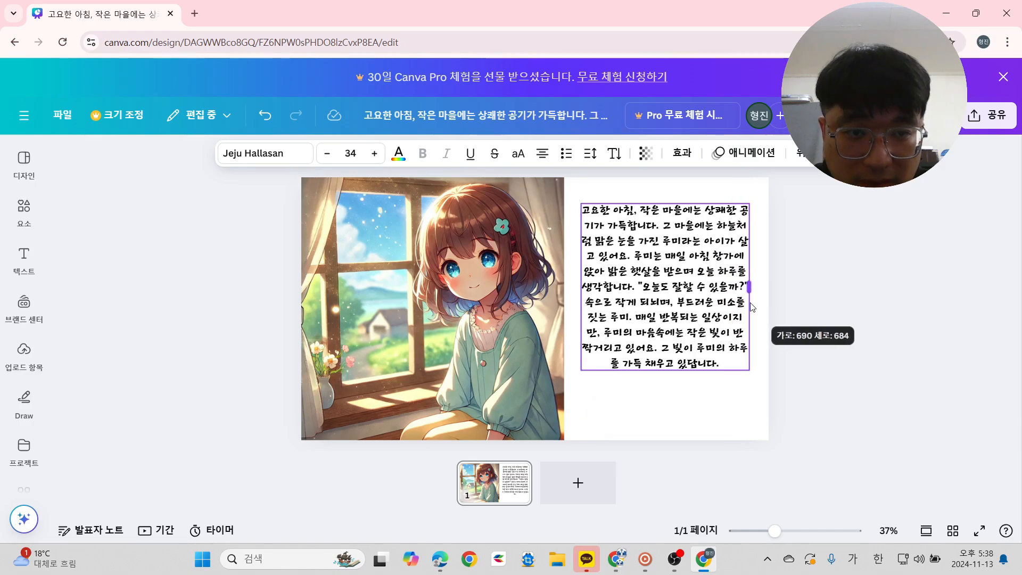
{"action": "left_click", "coordinate": [803, 314]}
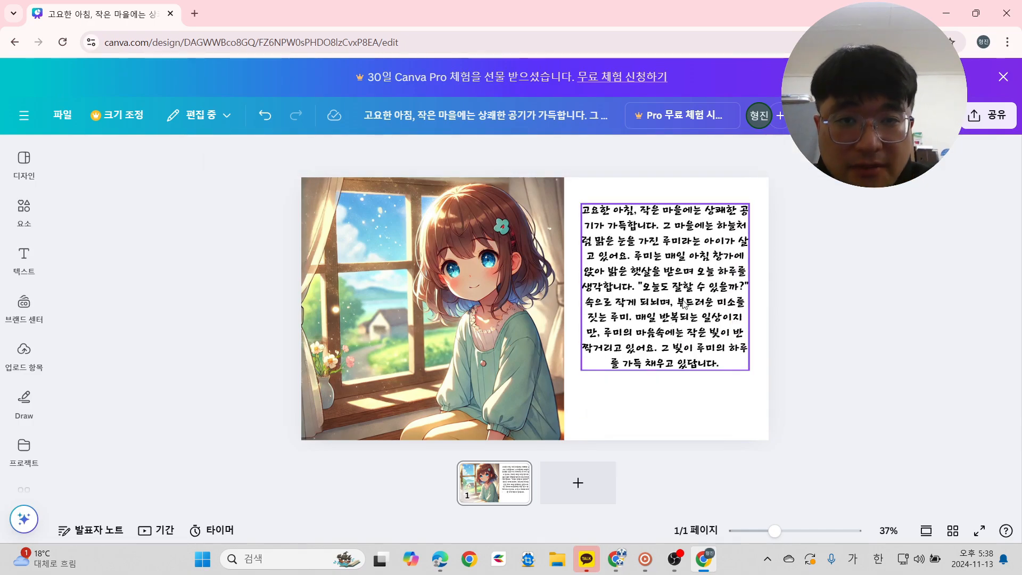
Insert line breaks in the story text after "상쾌한" and after "가득합니다.".
{"action": "left_click", "coordinate": [661, 231]}
{"action": "left_click", "coordinate": [661, 231]}
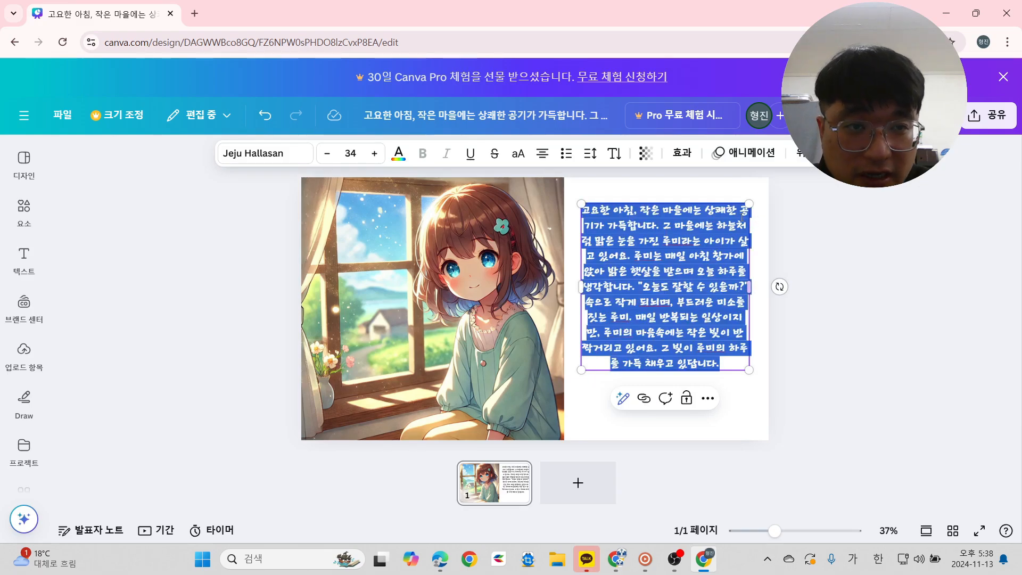
{"action": "left_click", "coordinate": [743, 214]}
{"action": "key", "text": "Return"}
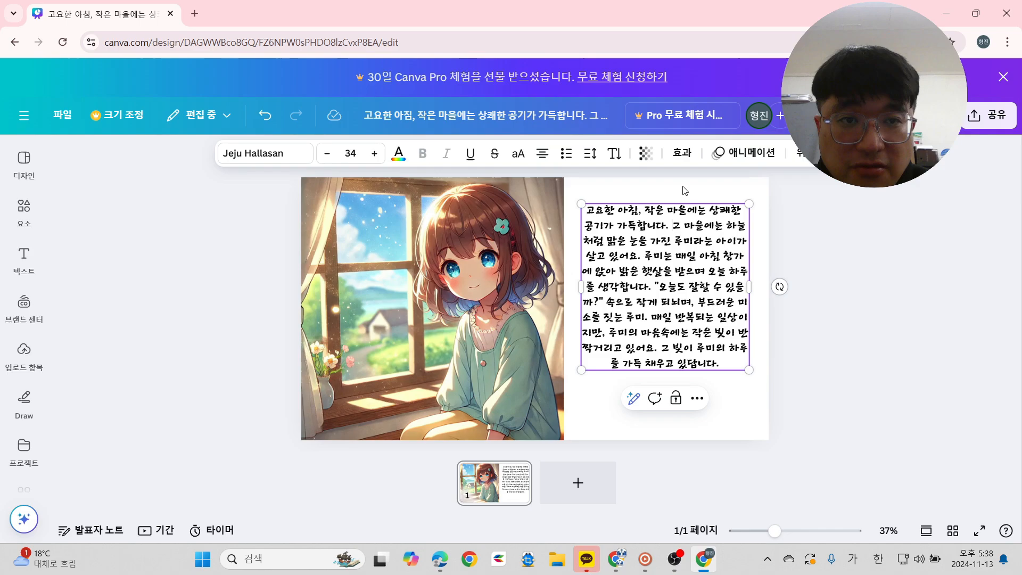
{"action": "left_click", "coordinate": [674, 226]}
{"action": "key", "text": "Return"}
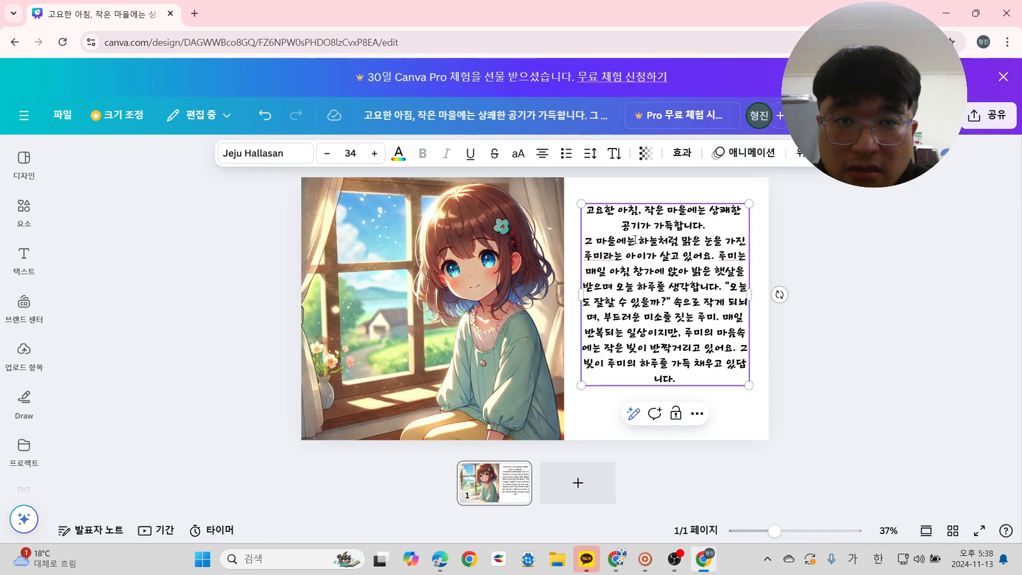
Left-align the whole story text and reopen it for editing near the first lines.
{"action": "key", "text": "Escape"}
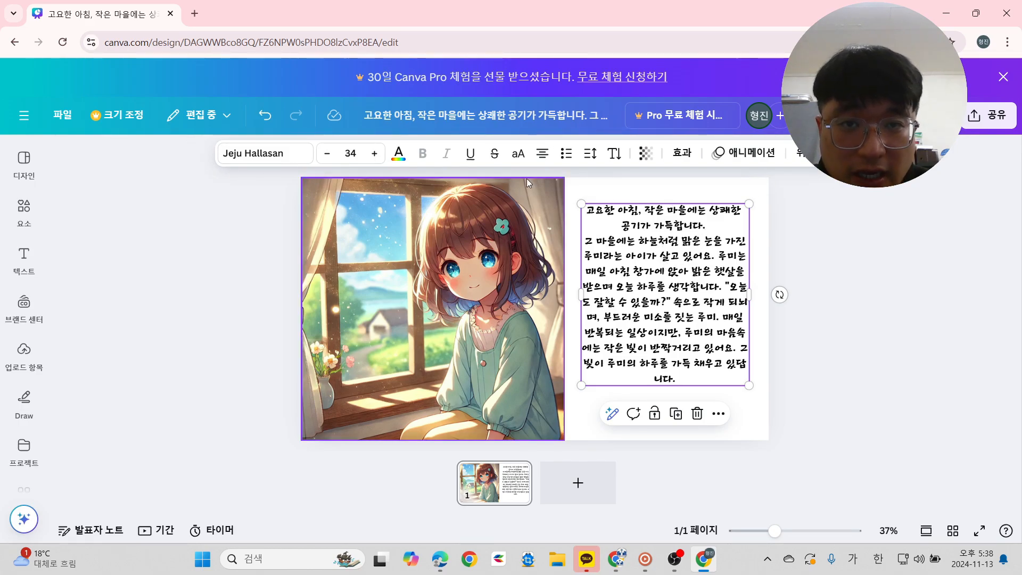
{"action": "left_click", "coordinate": [546, 159]}
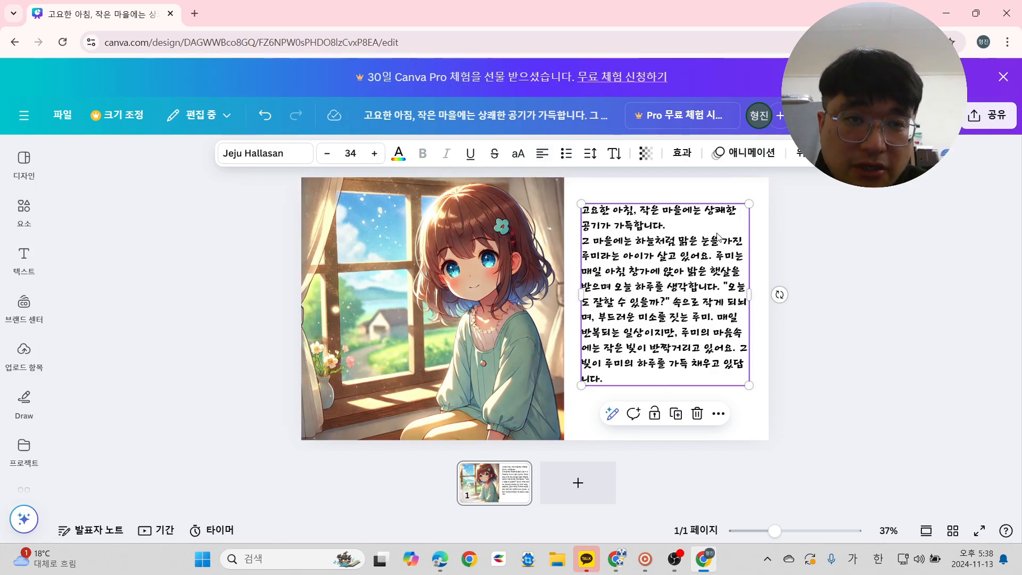
{"action": "left_click", "coordinate": [739, 220]}
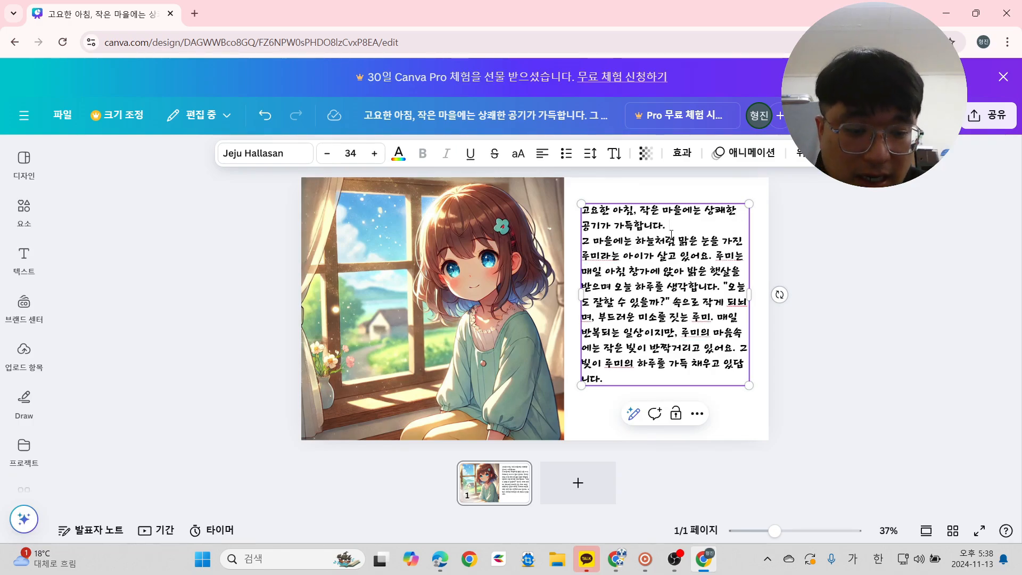
Add a blank line after the first sentence ending in "가득합니다." and reselect the story text box.
{"action": "key", "text": "Return"}
{"action": "left_click", "coordinate": [858, 270]}
{"action": "left_click", "coordinate": [690, 301]}
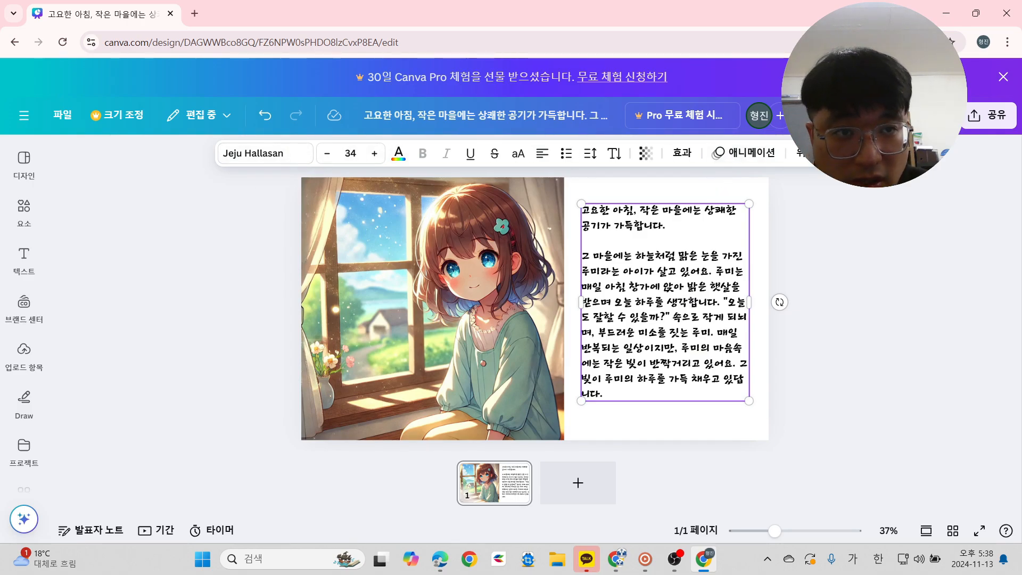
Look through the available fonts and change the story text's font to TDTD설렘주의보.
{"action": "left_click", "coordinate": [256, 154]}
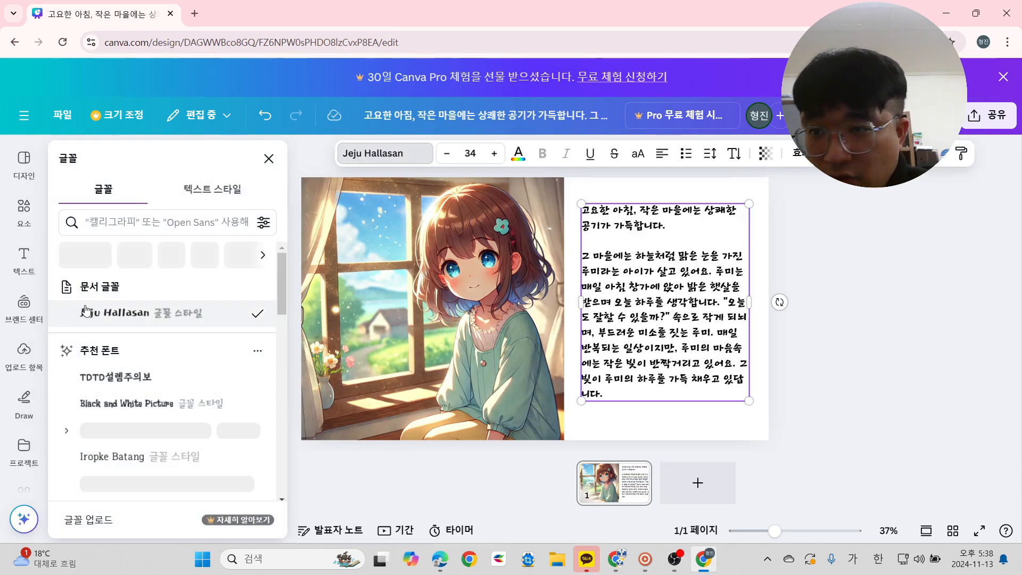
{"action": "scroll", "coordinate": [152, 358], "scroll_direction": "down", "scroll_amount": 1}
{"action": "scroll", "coordinate": [152, 358], "scroll_direction": "up", "scroll_amount": 3}
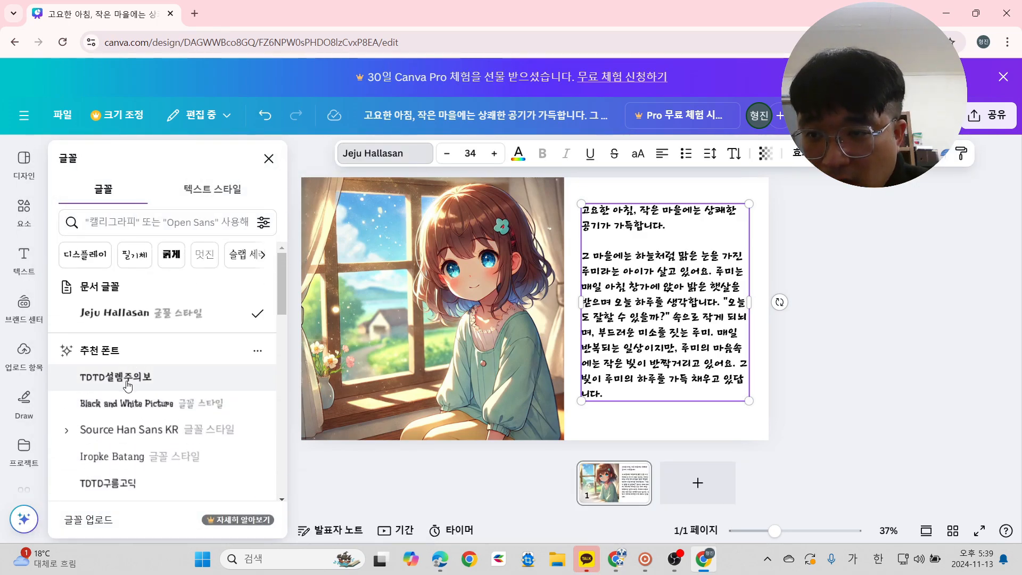
{"action": "scroll", "coordinate": [117, 403], "scroll_direction": "down", "scroll_amount": 7}
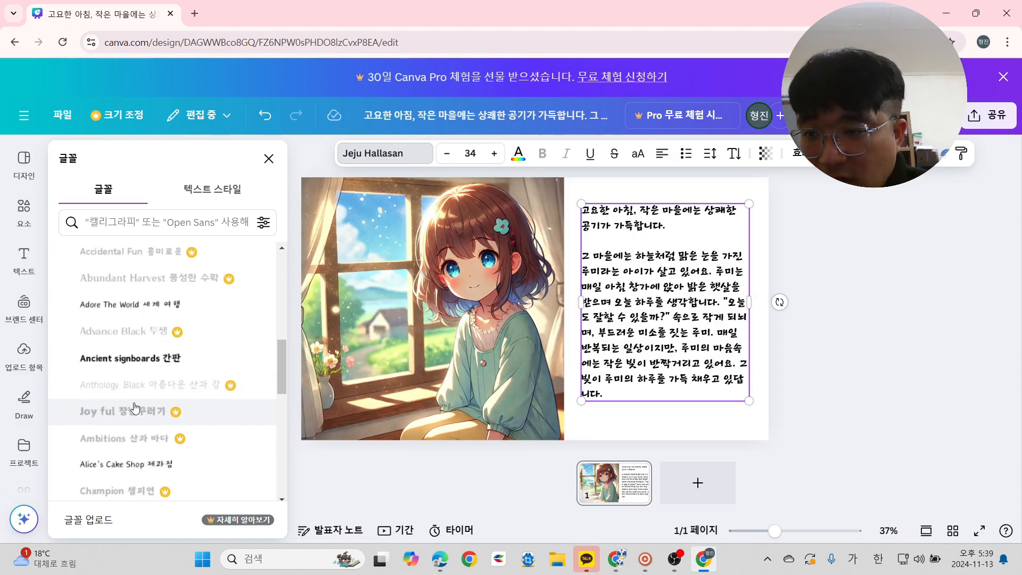
{"action": "scroll", "coordinate": [181, 362], "scroll_direction": "down", "scroll_amount": 8}
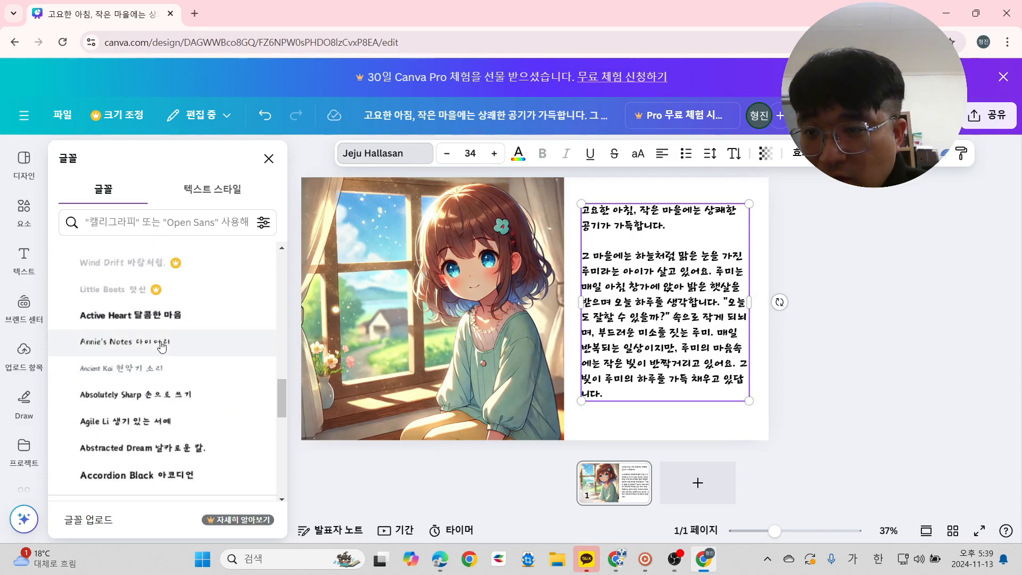
{"action": "scroll", "coordinate": [169, 353], "scroll_direction": "up", "scroll_amount": 4}
{"action": "scroll", "coordinate": [159, 384], "scroll_direction": "down", "scroll_amount": 8}
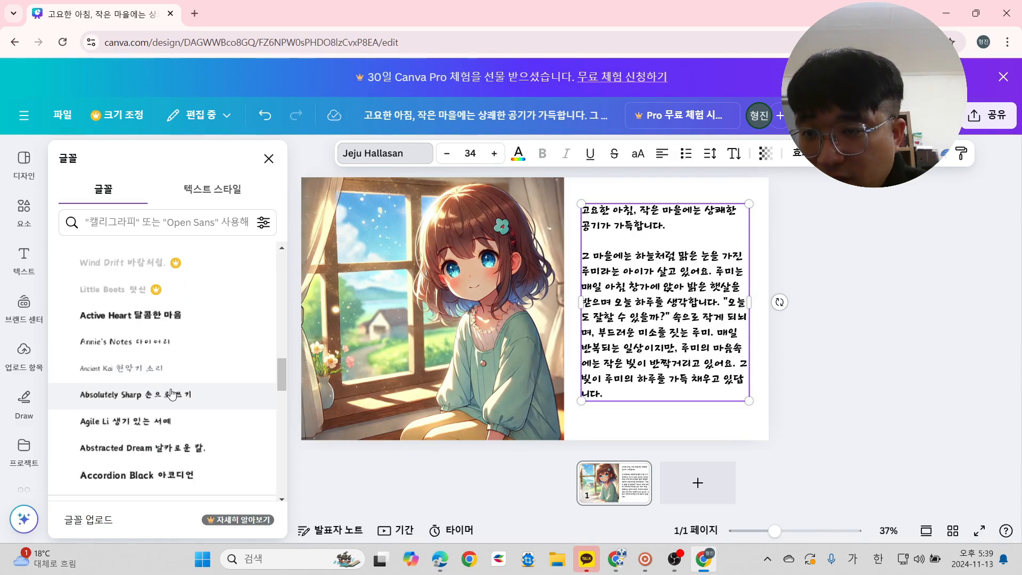
{"action": "scroll", "coordinate": [139, 367], "scroll_direction": "down", "scroll_amount": 5}
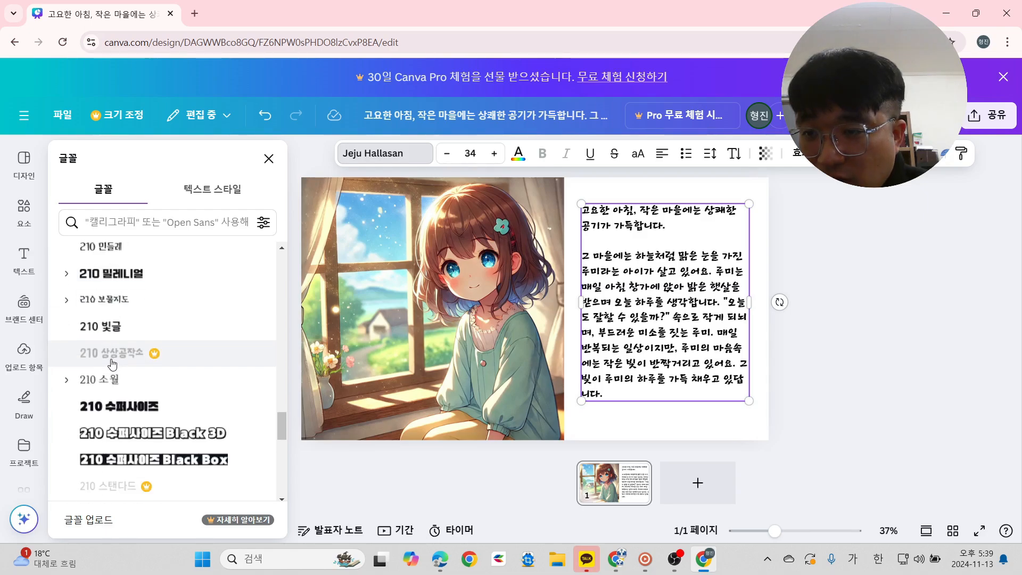
{"action": "scroll", "coordinate": [129, 378], "scroll_direction": "down", "scroll_amount": 6}
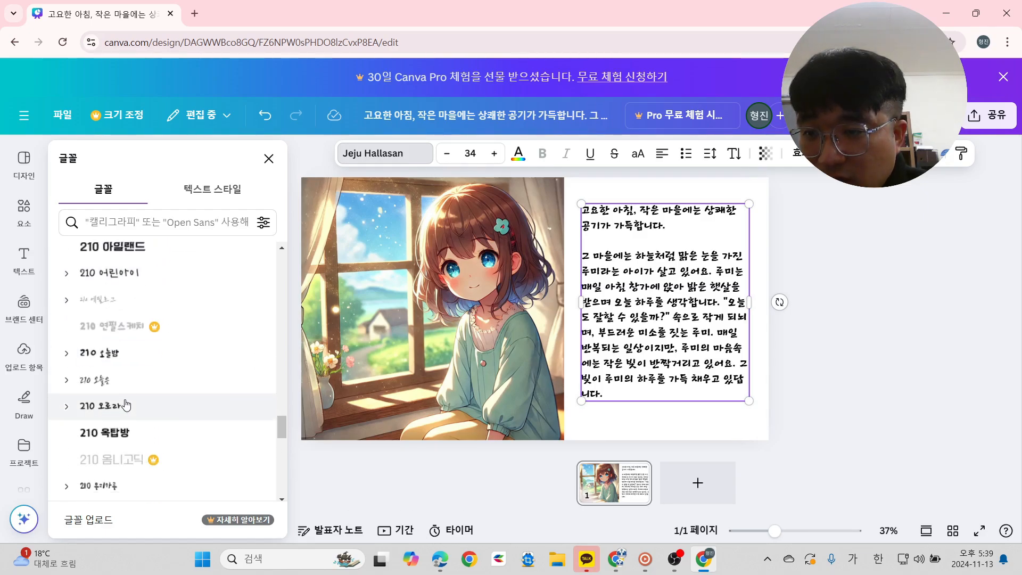
{"action": "scroll", "coordinate": [135, 373], "scroll_direction": "up", "scroll_amount": 6}
{"action": "scroll", "coordinate": [139, 385], "scroll_direction": "up", "scroll_amount": 15}
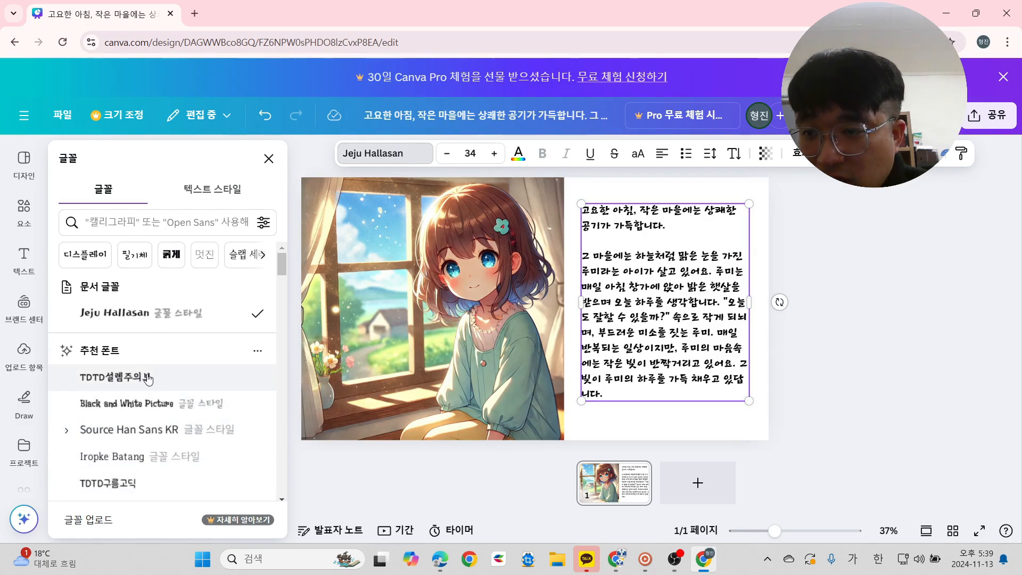
{"action": "left_click", "coordinate": [145, 379]}
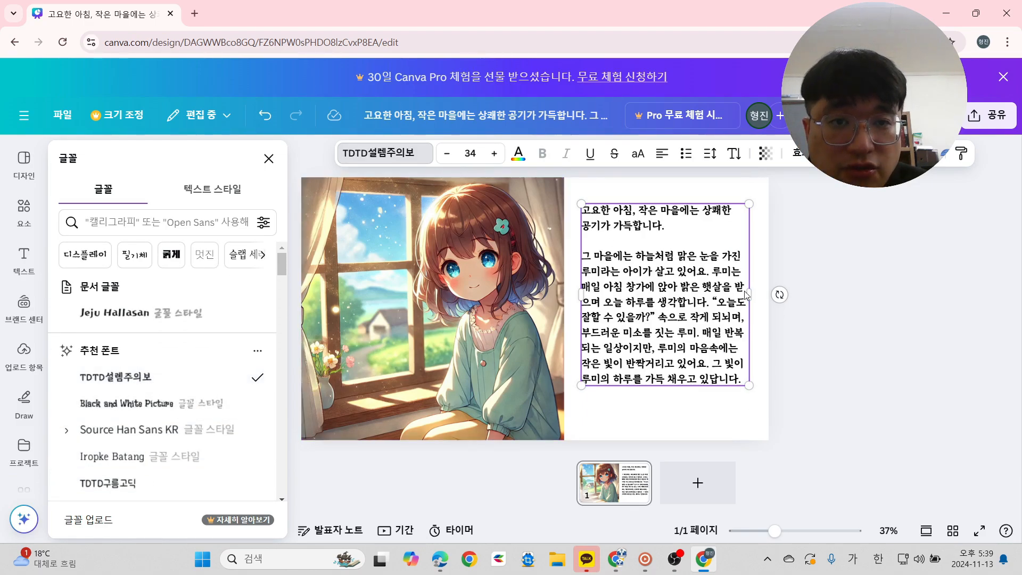
{"action": "key", "text": "Escape"}
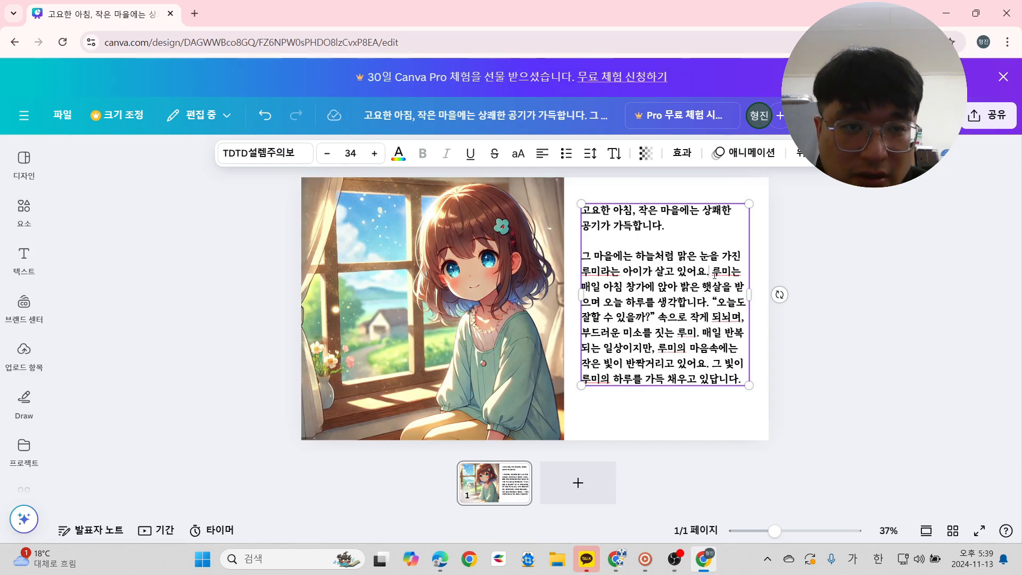
Start a new paragraph at "루미는 매일 아침" with a blank line above it, and widen the story text box slightly.
{"action": "left_click", "coordinate": [714, 272]}
{"action": "key", "text": "Return"}
{"action": "key", "text": "Return"}
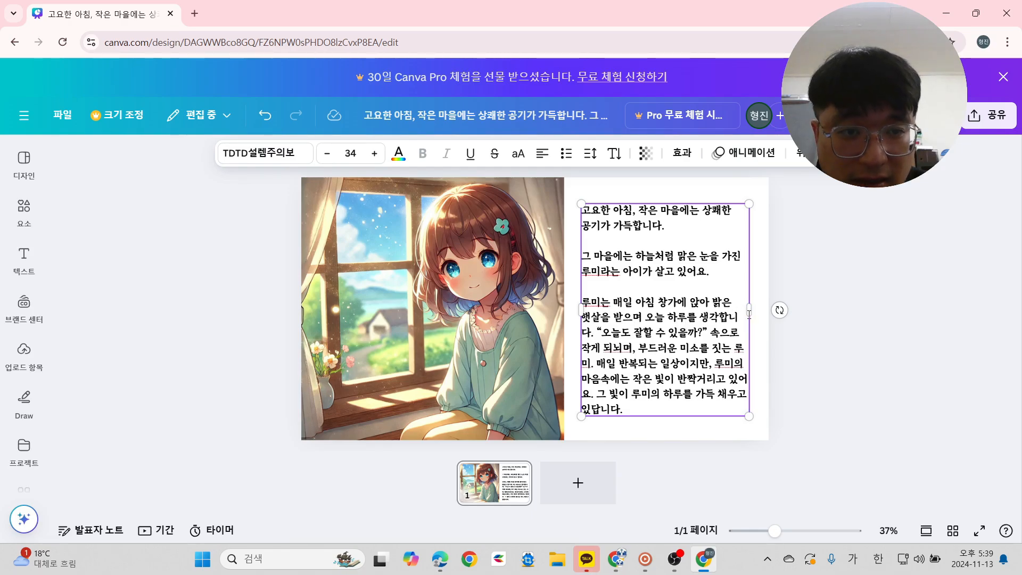
{"action": "left_click_drag", "start_coordinate": [751, 312], "coordinate": [755, 312]}
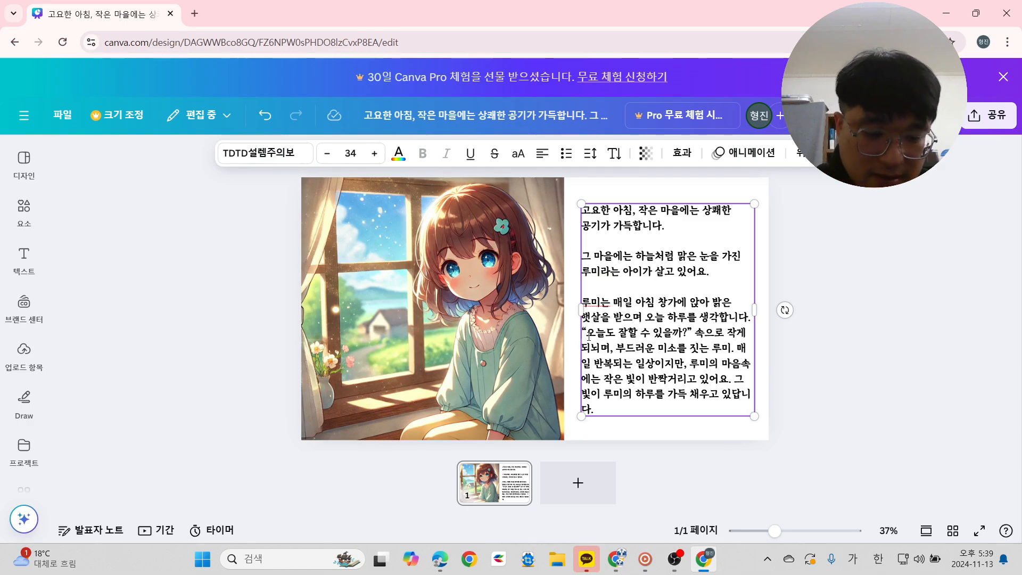
Insert a blank line before the quote "오늘도 잘할 수 있을까?" and a line break before "매일 반복되는".
{"action": "key", "text": "Return"}
{"action": "key", "text": "Return"}
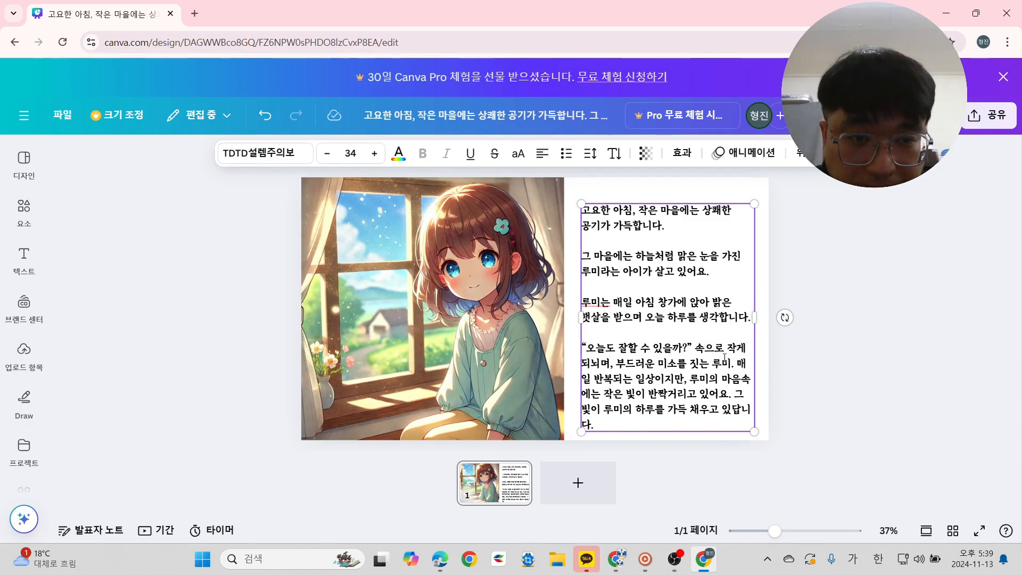
{"action": "left_click", "coordinate": [738, 364]}
{"action": "key", "text": "Return"}
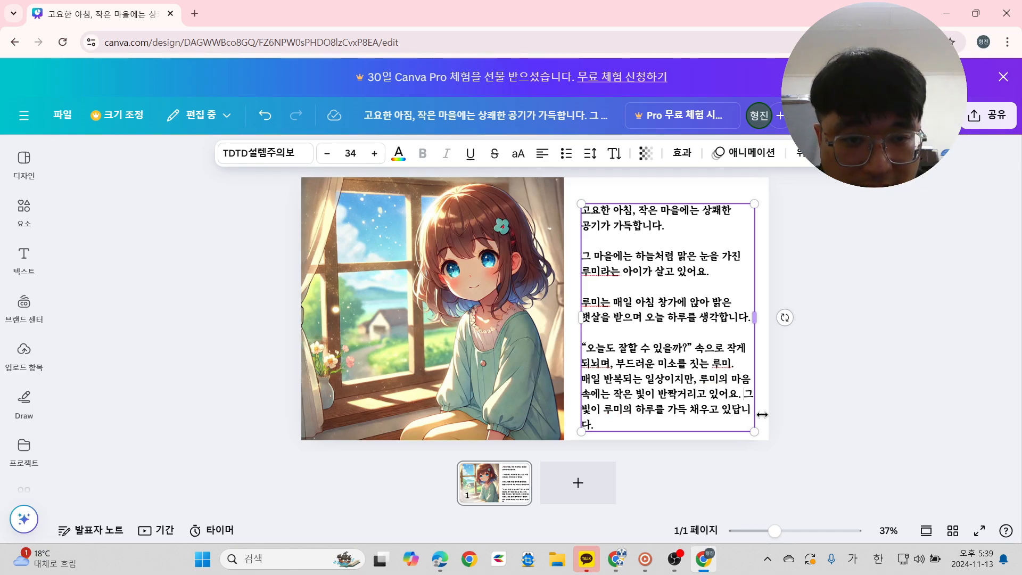
Insert a blank line before "그 빛이 루미의" and move the story text box up to the page's vertical centre.
{"action": "left_click", "coordinate": [743, 394]}
{"action": "key", "text": "Return"}
{"action": "key", "text": "Return"}
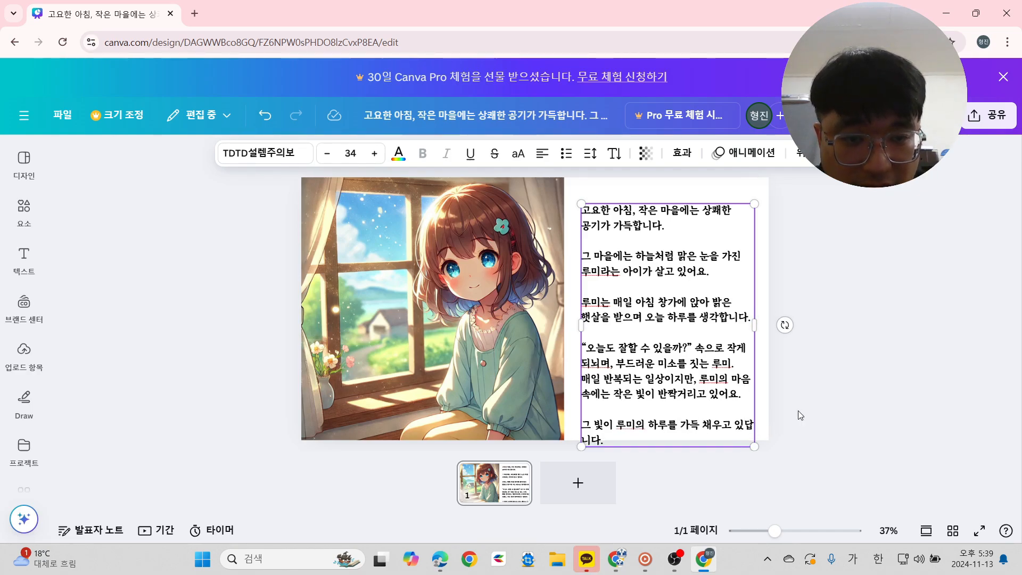
{"action": "left_click_drag", "start_coordinate": [667, 363], "coordinate": [667, 347]}
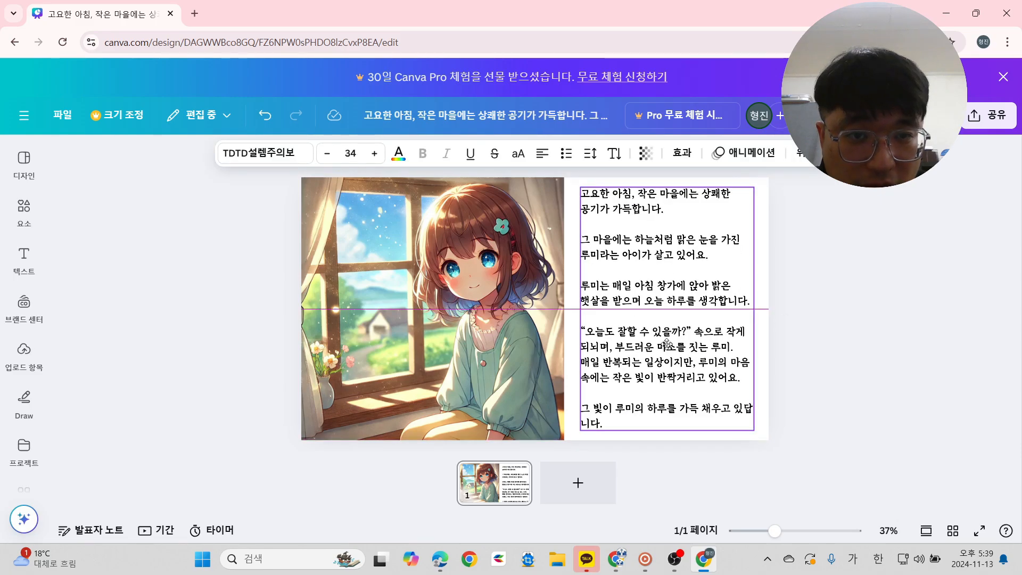
{"action": "left_click", "coordinate": [790, 394]}
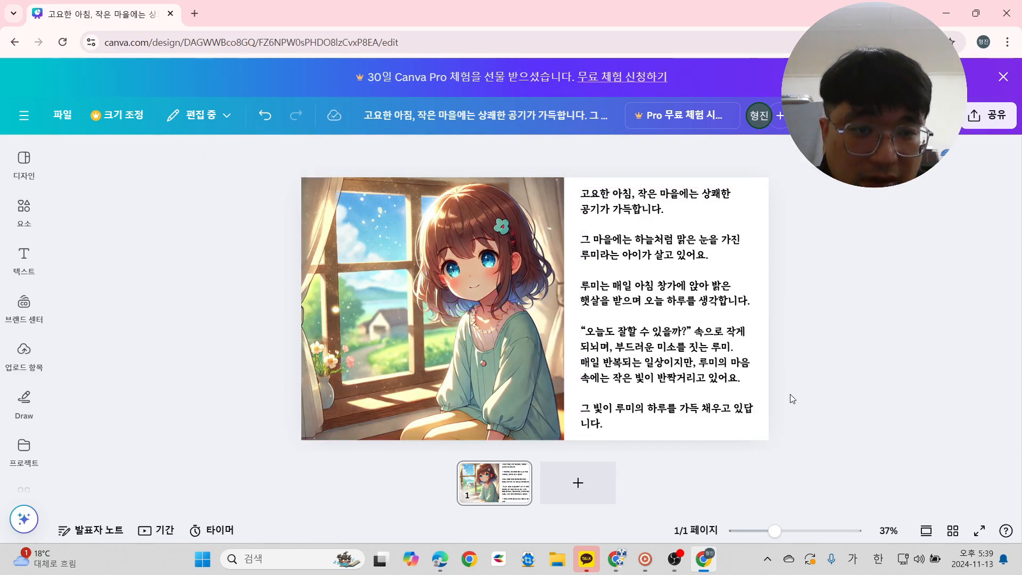
Put the story's closing word "있답니다." on its own line and deselect the text box.
{"action": "left_click", "coordinate": [740, 416]}
{"action": "double_click", "coordinate": [739, 409]}
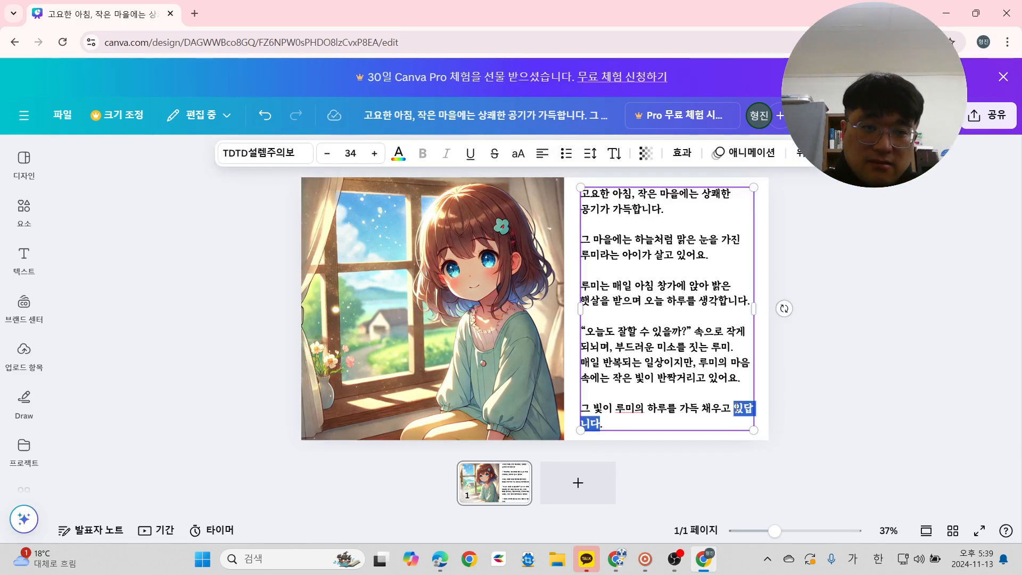
{"action": "left_click", "coordinate": [735, 409]}
{"action": "key", "text": "Return"}
{"action": "left_click", "coordinate": [787, 408]}
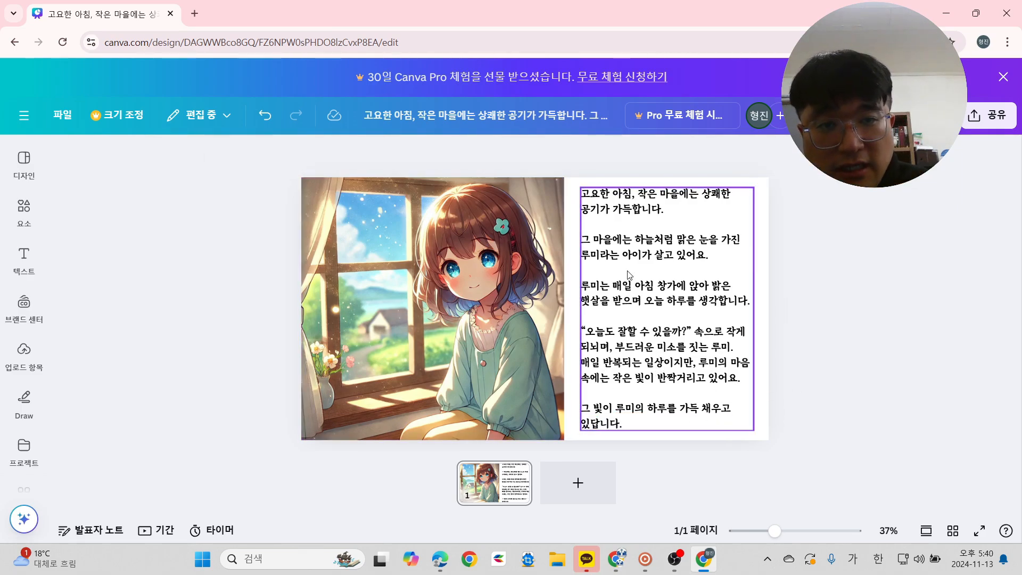
Switch to the ChatGPT story and copy 루미's quoted line from the page 1 character dialogue (캐릭터 대사).
{"action": "left_click", "coordinate": [616, 559]}
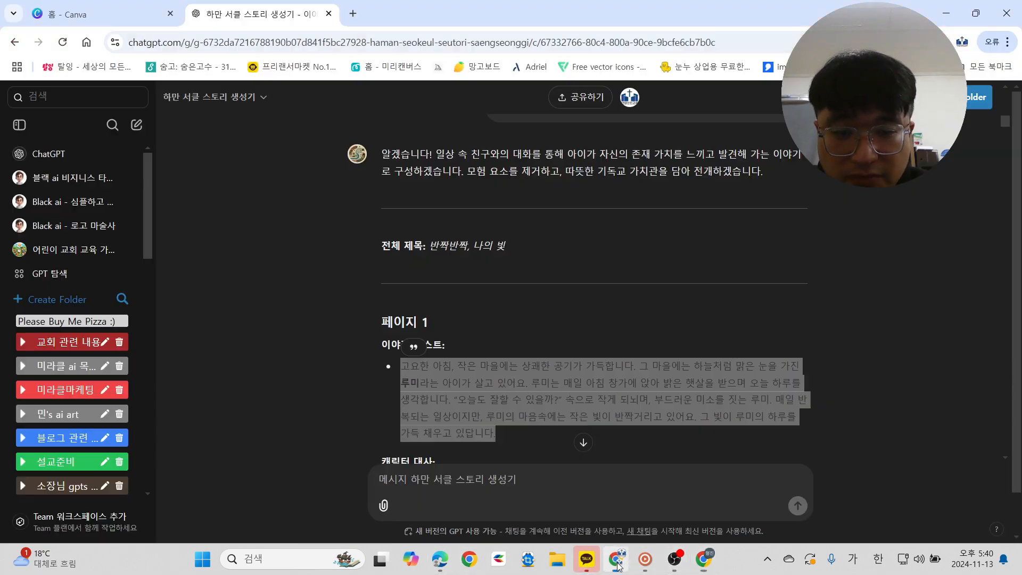
{"action": "scroll", "coordinate": [516, 308], "scroll_direction": "down", "scroll_amount": 5}
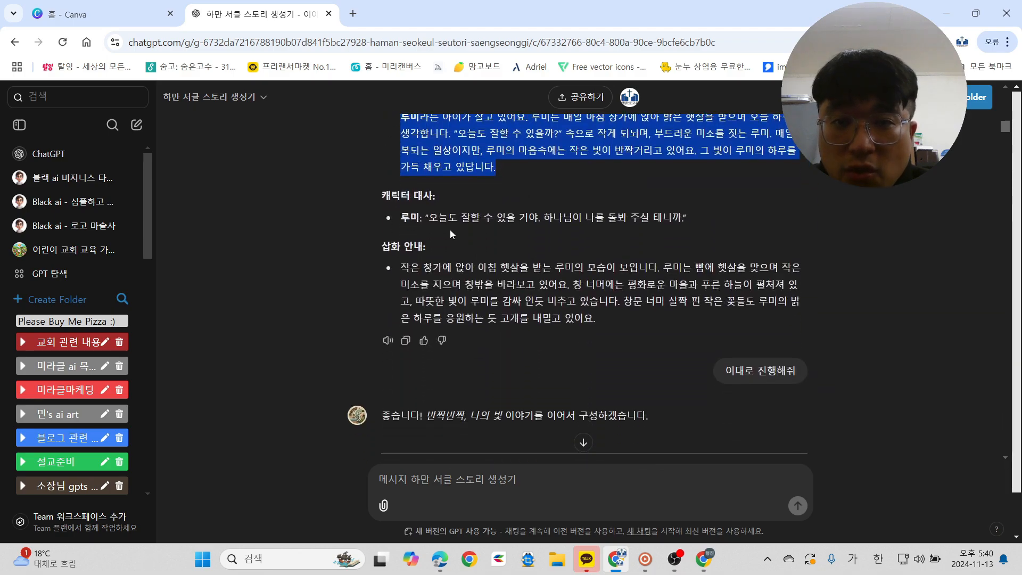
{"action": "left_click_drag", "start_coordinate": [426, 216], "coordinate": [693, 221]}
{"action": "key", "text": "ctrl+c"}
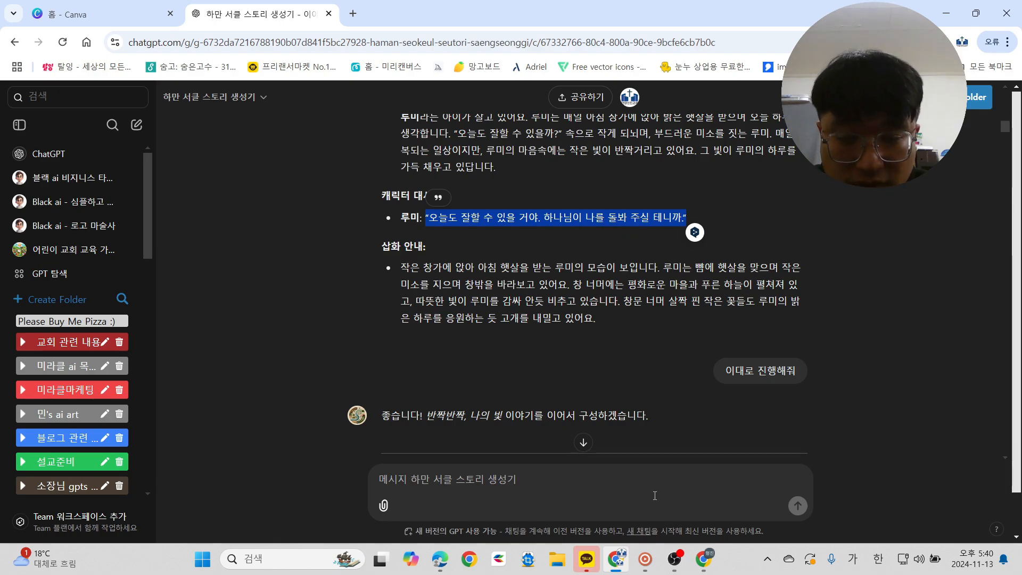
Switch back to the Canva design and search the elements library for "말풍선".
{"action": "left_click", "coordinate": [706, 565]}
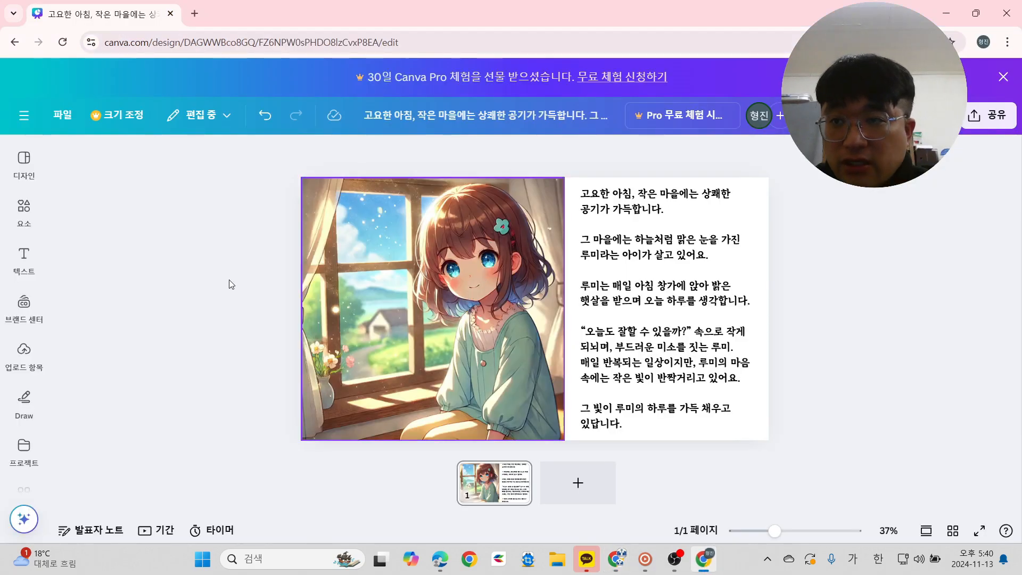
{"action": "left_click", "coordinate": [24, 210]}
{"action": "left_click", "coordinate": [127, 155]}
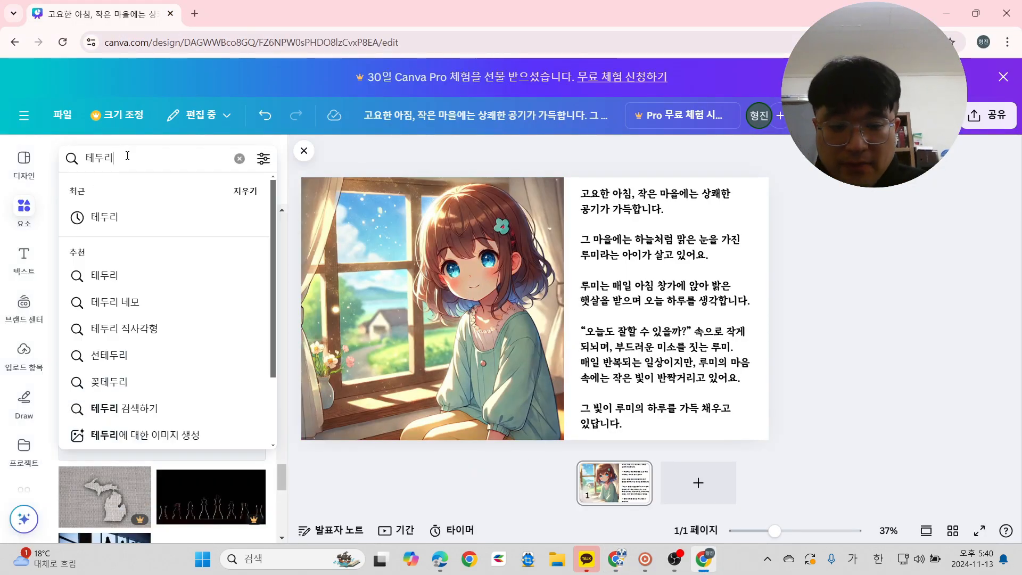
{"action": "key", "text": "BackSpace"}
{"action": "key", "text": "BackSpace"}
{"action": "key", "text": "BackSpace"}
{"action": "type", "text": "말풍"}
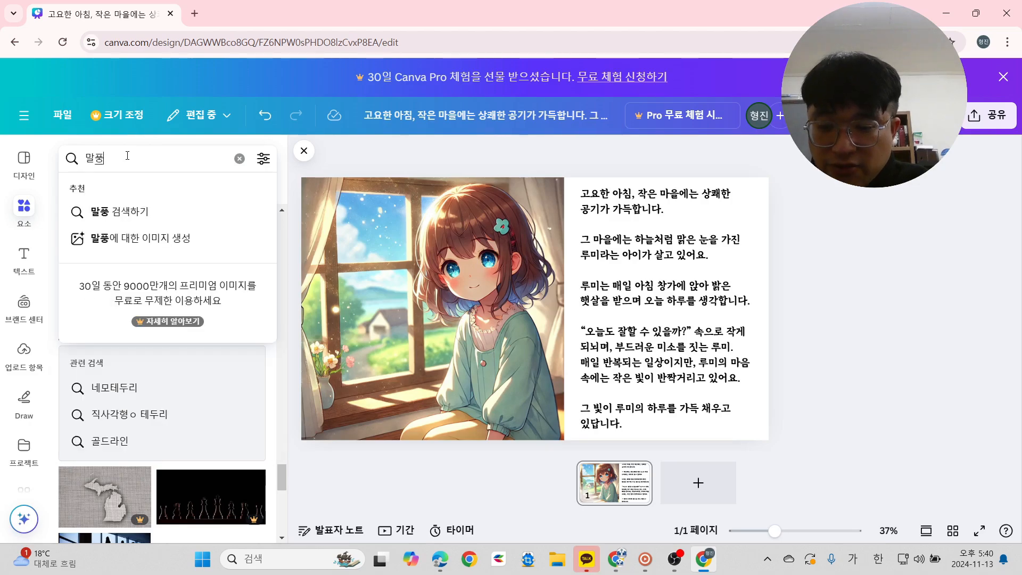
{"action": "type", "text": "선"}
{"action": "key", "text": "Return"}
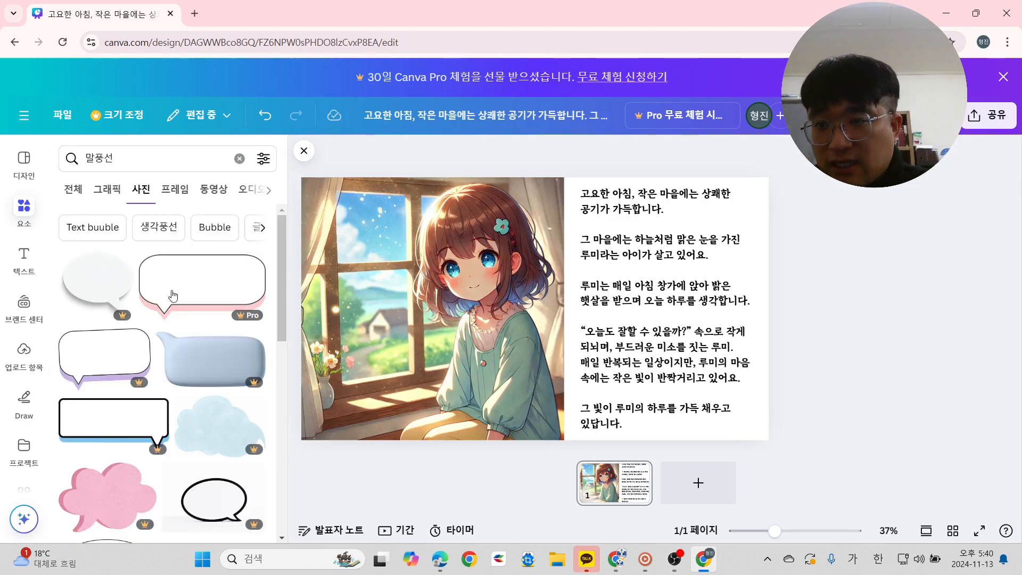
Browse the speech bubble results, limit them to graphics, and add the free oval bubble with the thick black outline to the page.
{"action": "scroll", "coordinate": [179, 357], "scroll_direction": "down", "scroll_amount": 6}
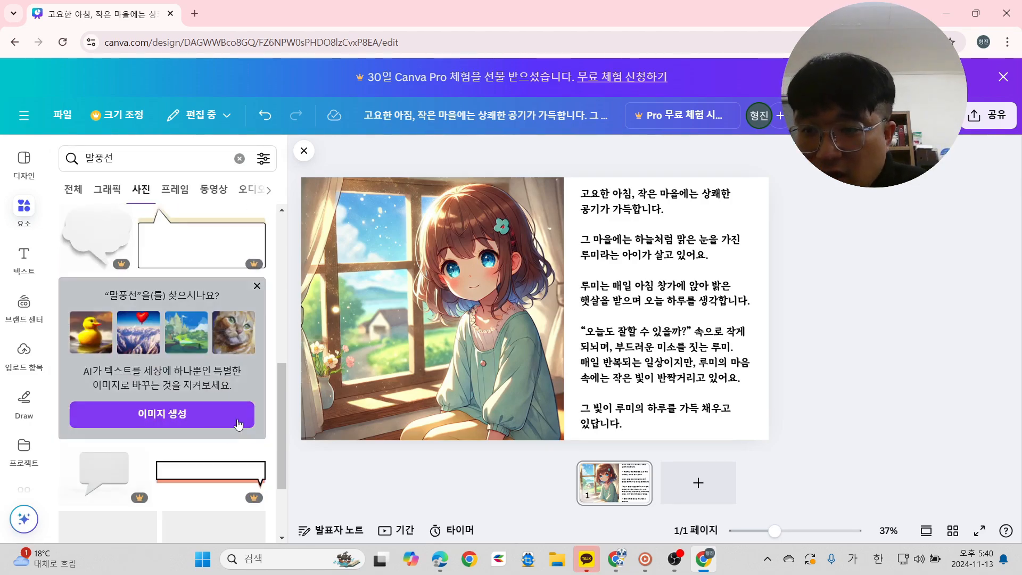
{"action": "scroll", "coordinate": [238, 424], "scroll_direction": "down", "scroll_amount": 5}
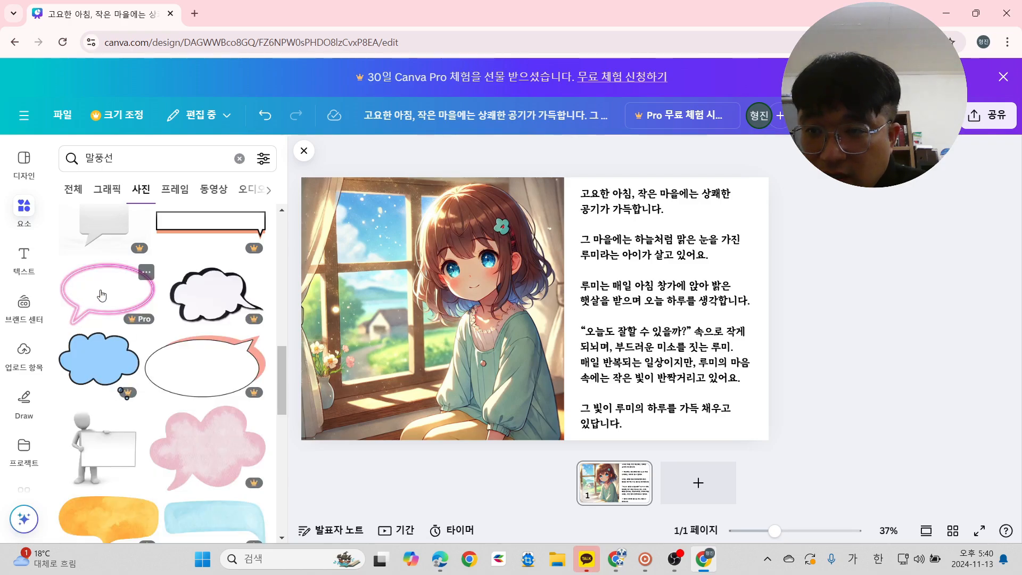
{"action": "scroll", "coordinate": [181, 415], "scroll_direction": "down", "scroll_amount": 5}
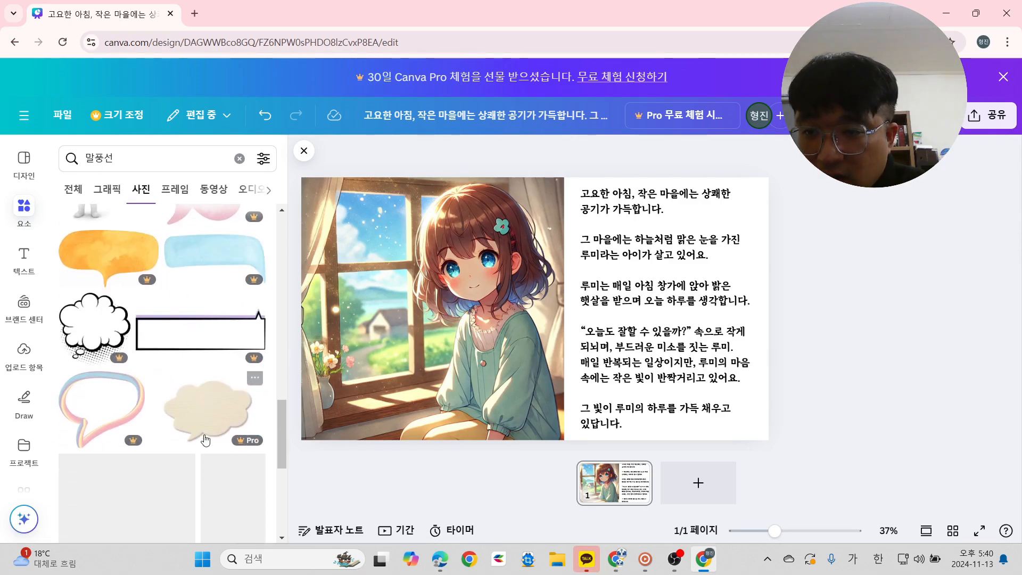
{"action": "scroll", "coordinate": [205, 439], "scroll_direction": "down", "scroll_amount": 6}
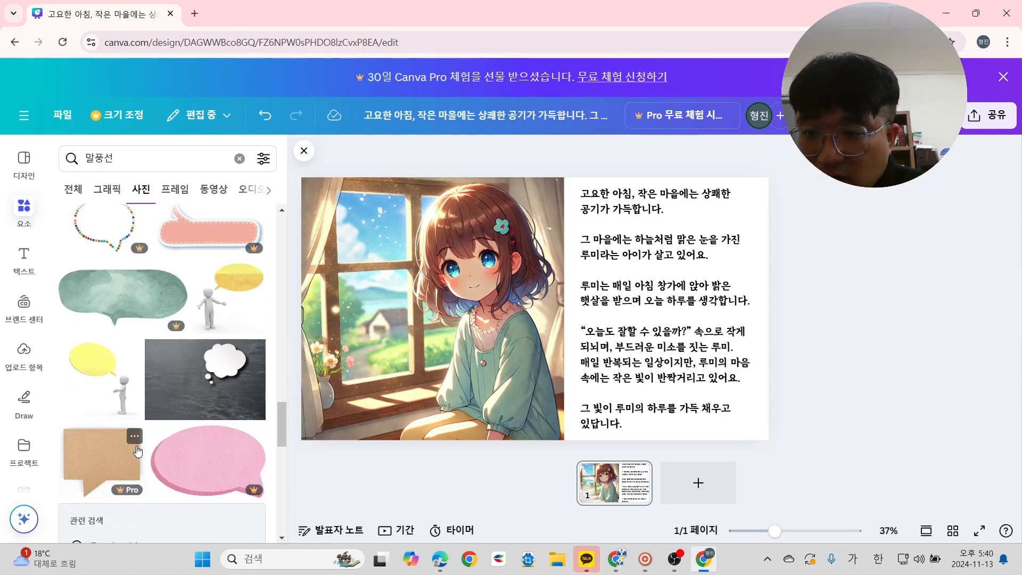
{"action": "scroll", "coordinate": [137, 451], "scroll_direction": "down", "scroll_amount": 10}
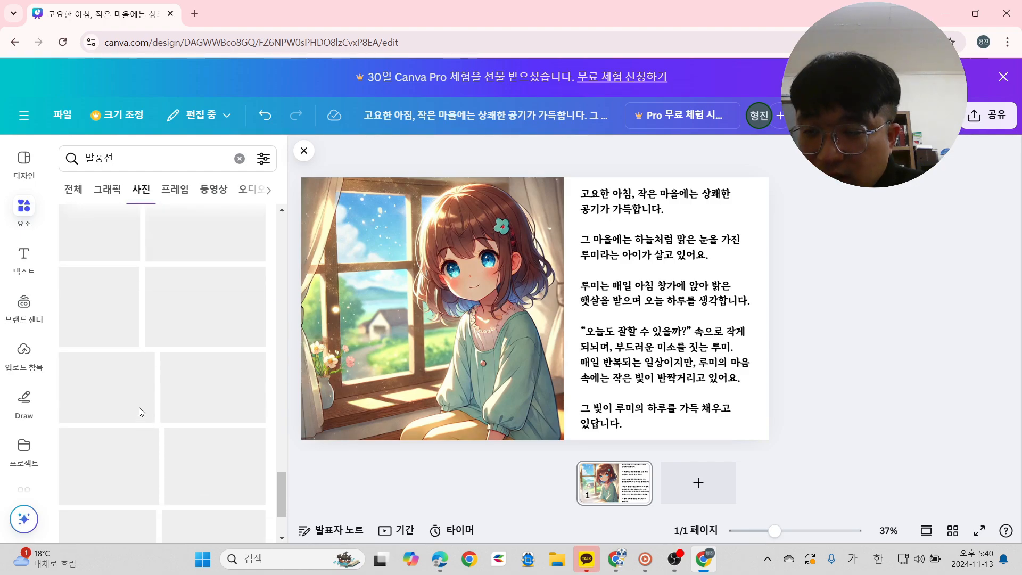
{"action": "left_click", "coordinate": [107, 189]}
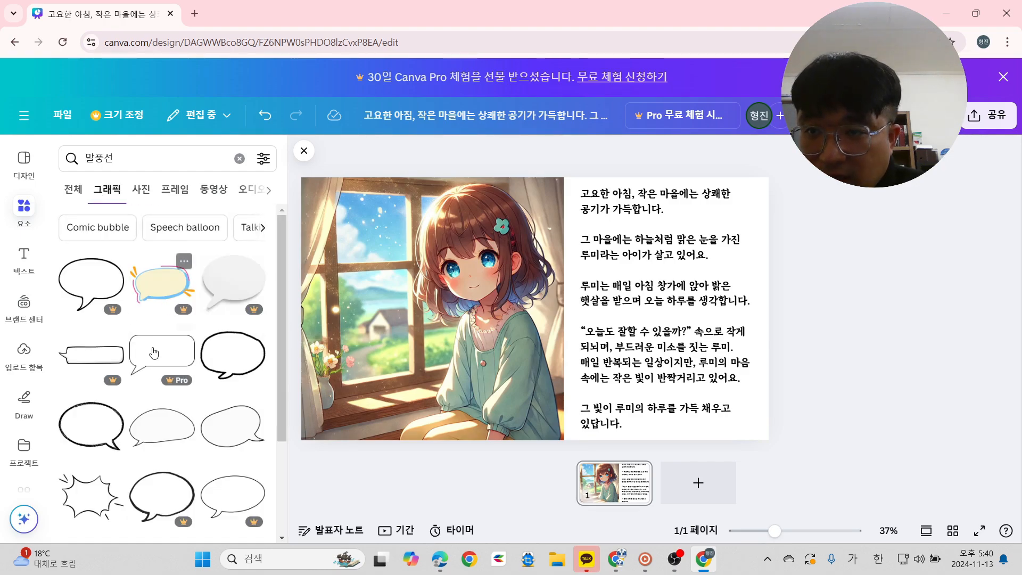
{"action": "scroll", "coordinate": [160, 421], "scroll_direction": "down", "scroll_amount": 2}
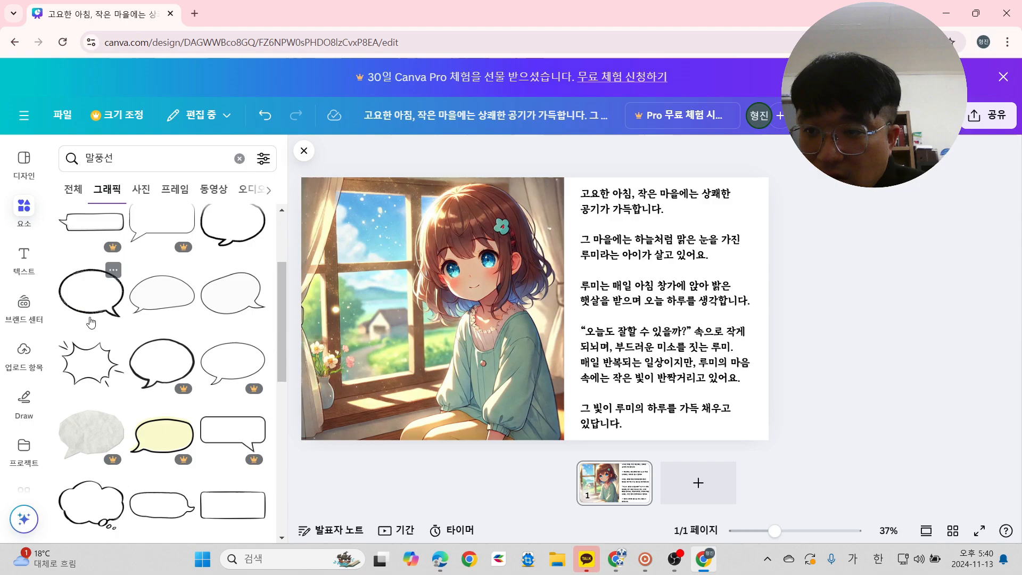
{"action": "left_click", "coordinate": [91, 293]}
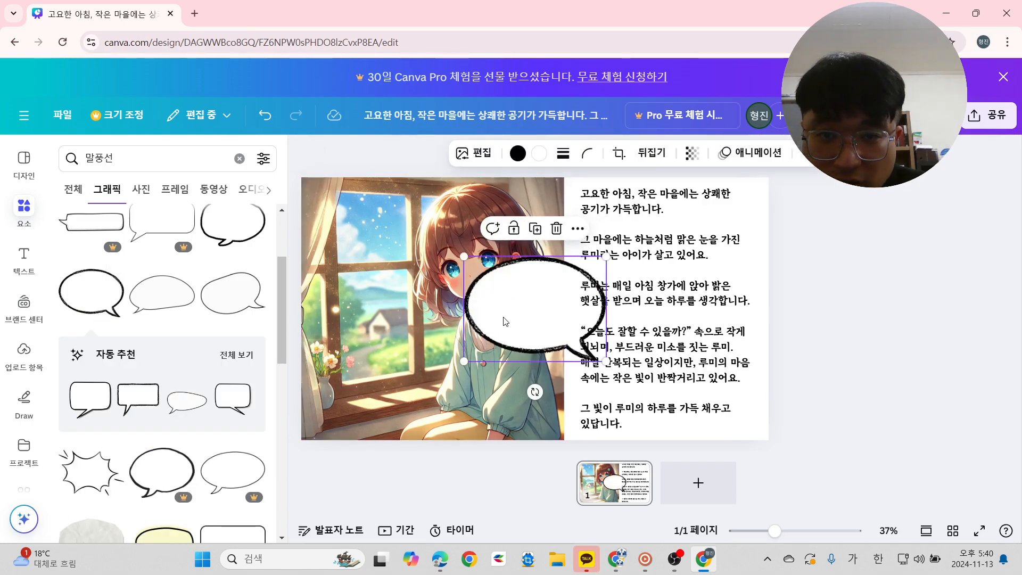
Shrink the speech bubble slightly and place it over the window, beside the girl's face in the illustration.
{"action": "left_click_drag", "start_coordinate": [505, 321], "coordinate": [354, 334]}
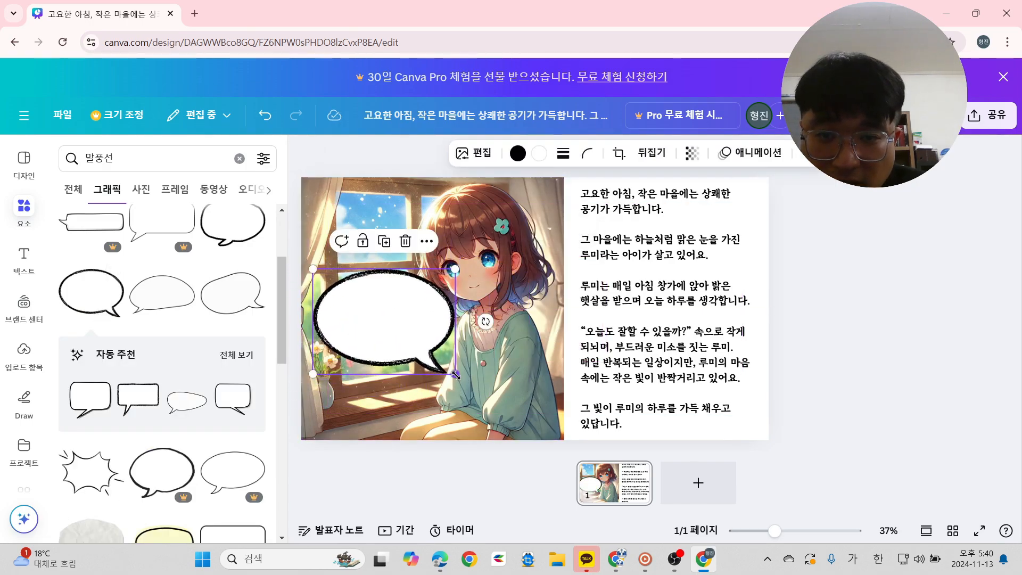
{"action": "left_click_drag", "start_coordinate": [455, 374], "coordinate": [394, 270]}
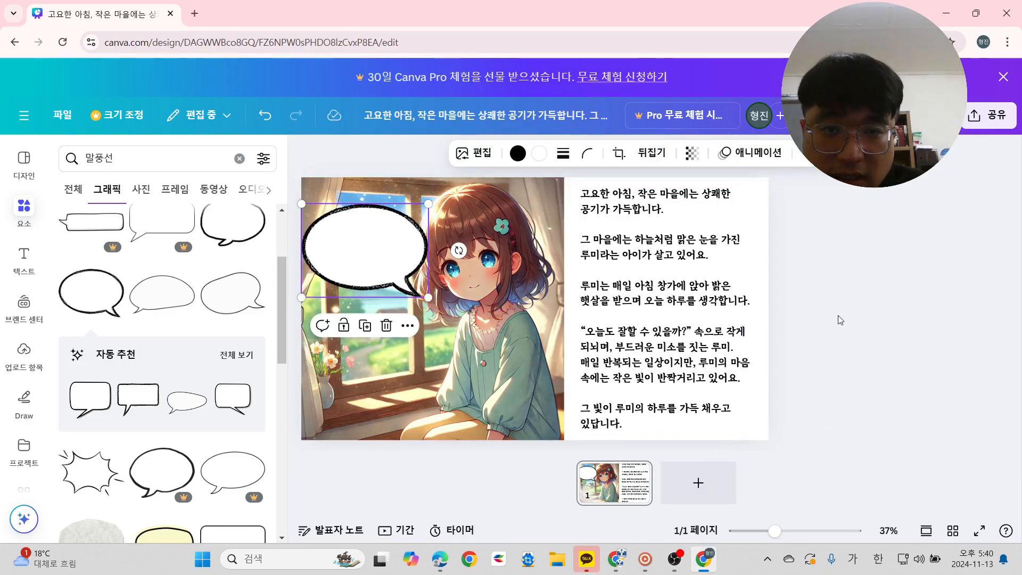
{"action": "left_click", "coordinate": [853, 347]}
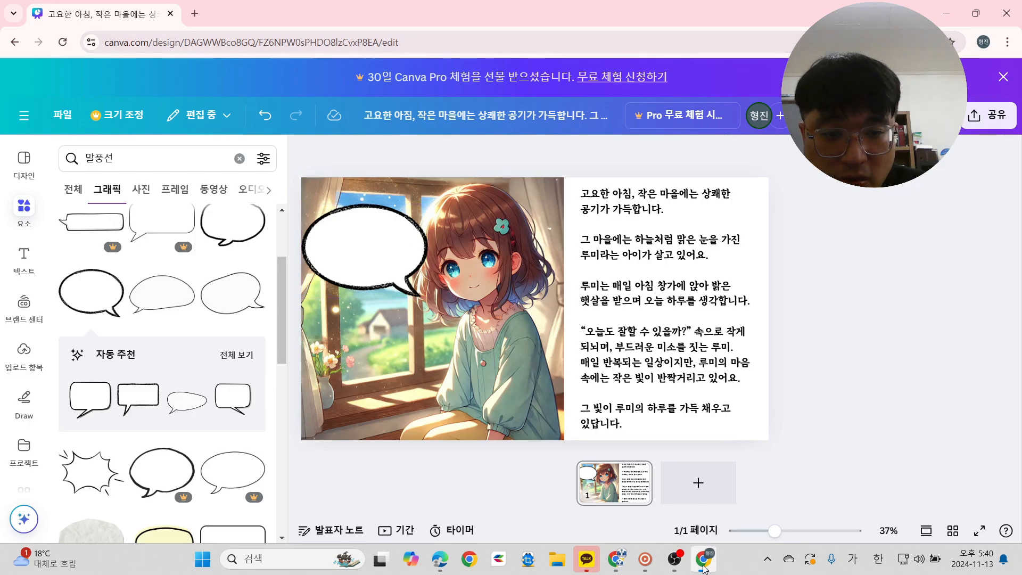
Paste 루미's copied line onto the page and fit it inside the speech bubble, scaled down to about size 21.1.
{"action": "left_click", "coordinate": [616, 559]}
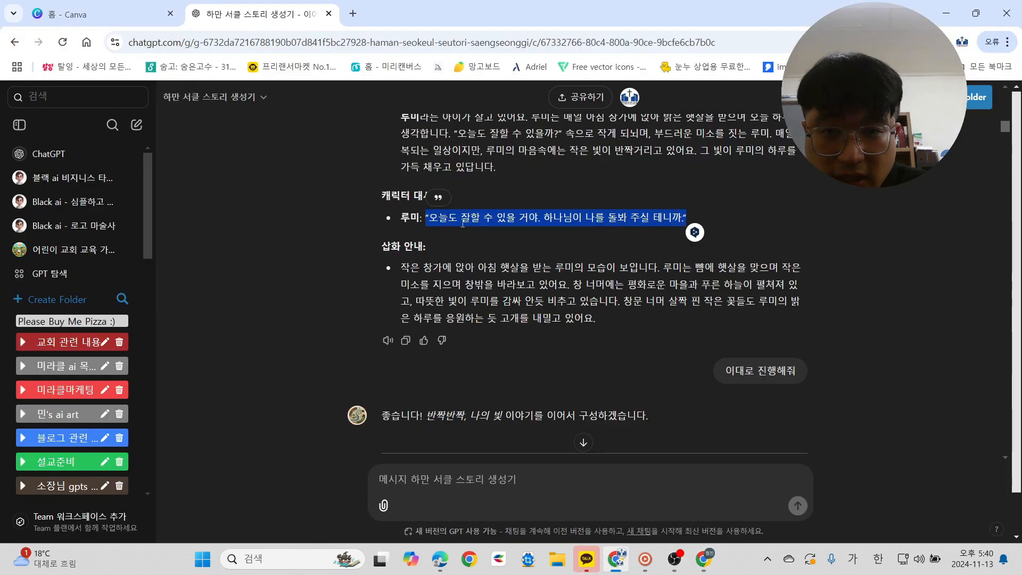
{"action": "left_click", "coordinate": [703, 559]}
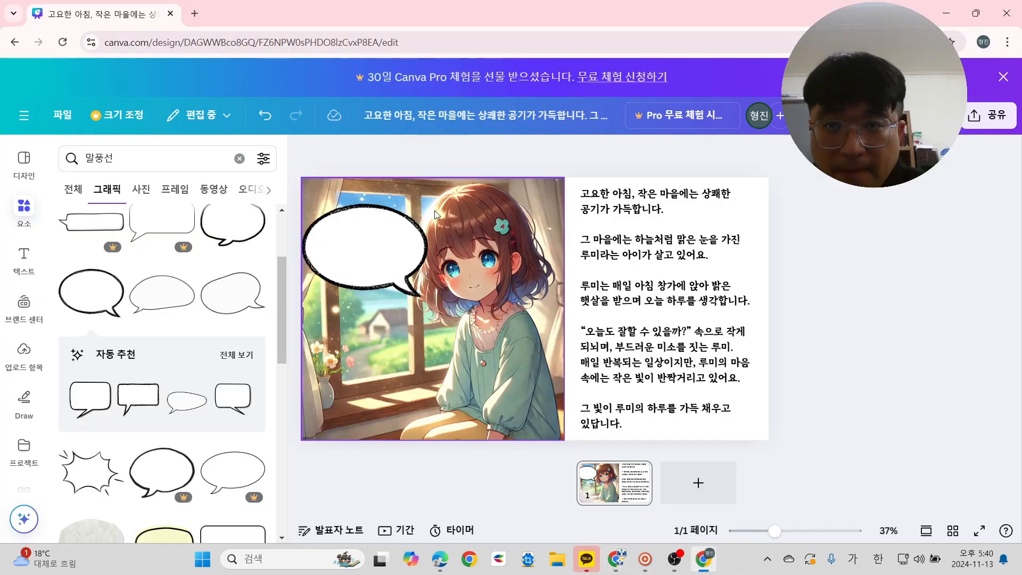
{"action": "left_click", "coordinate": [391, 252]}
{"action": "key", "text": "ctrl+v"}
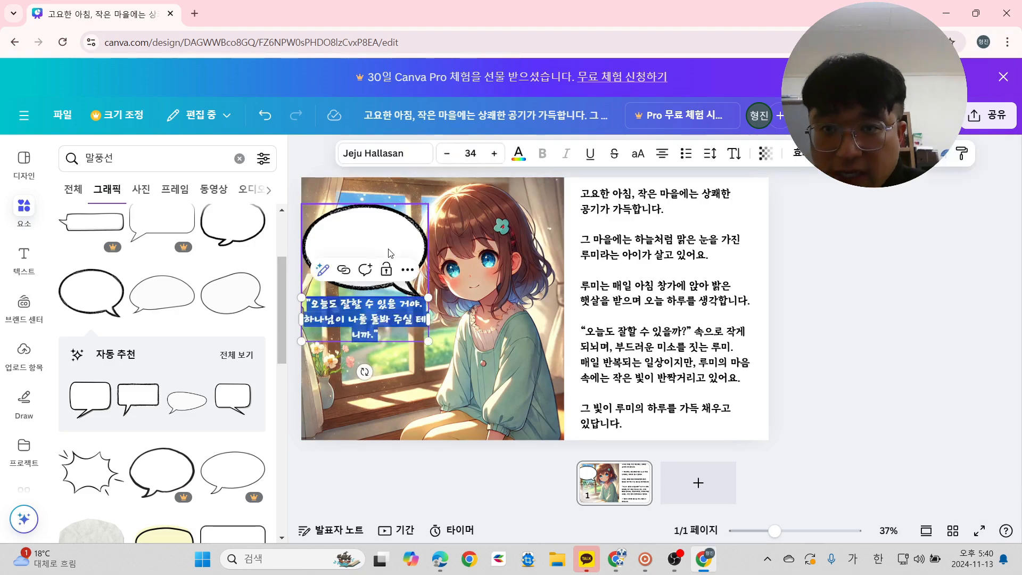
{"action": "left_click", "coordinate": [944, 359]}
{"action": "left_click_drag", "start_coordinate": [365, 319], "coordinate": [369, 250]}
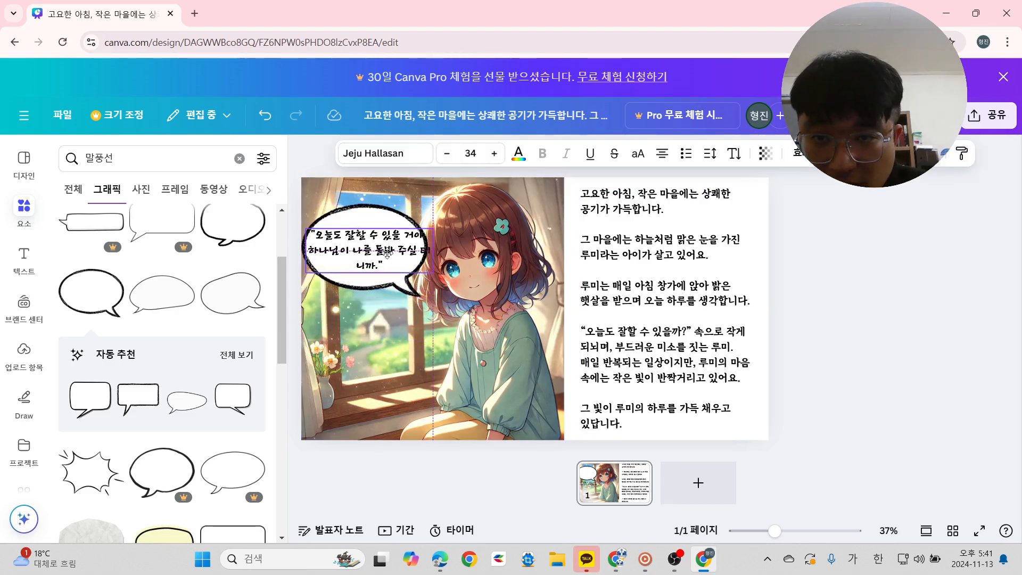
{"action": "left_click_drag", "start_coordinate": [433, 276], "coordinate": [368, 246]}
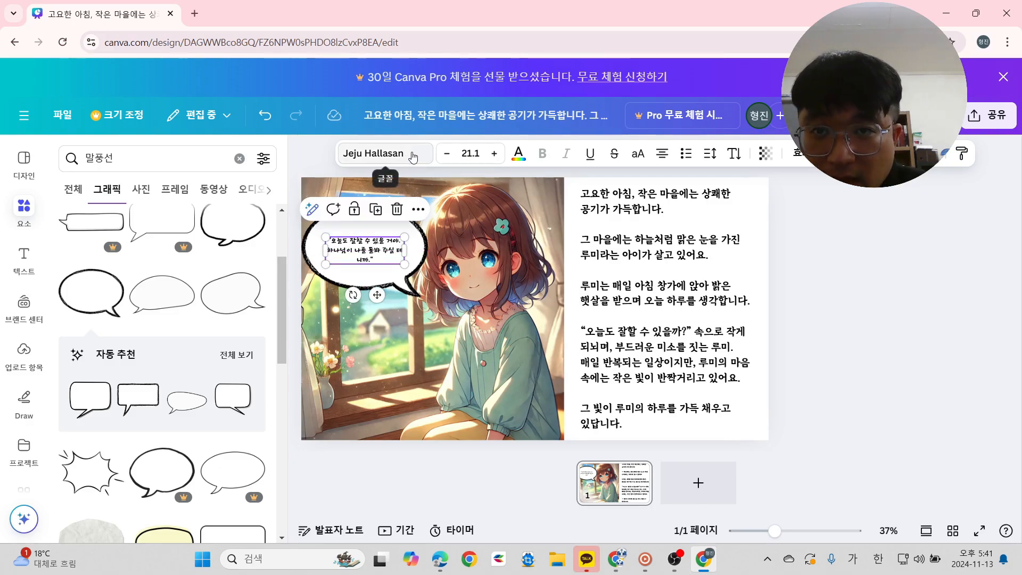
Set the speech bubble text's font to TDTD설렘주의보 and widen its text box slightly.
{"action": "left_click", "coordinate": [385, 153]}
{"action": "left_click", "coordinate": [115, 340]}
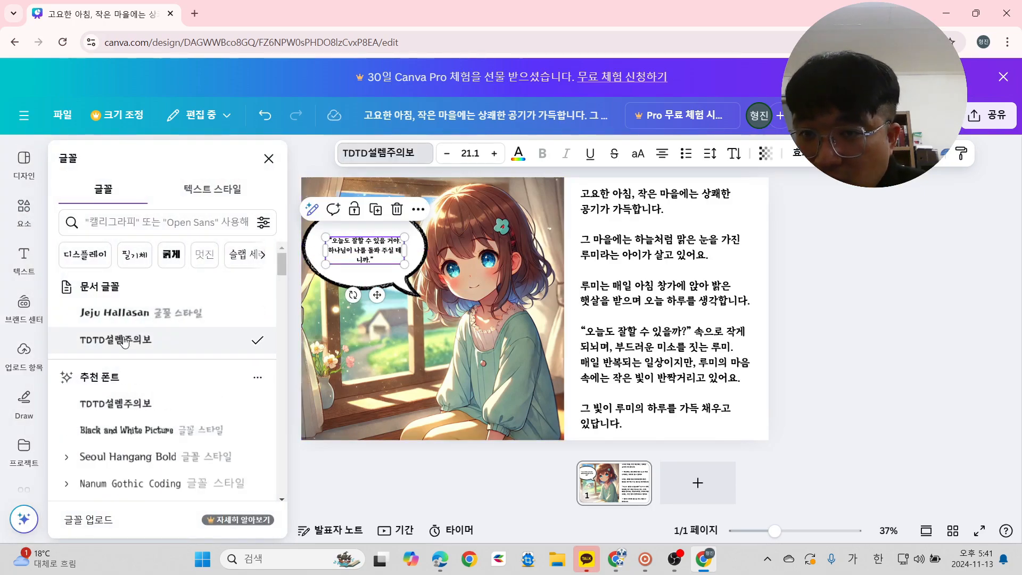
{"action": "left_click", "coordinate": [403, 251]}
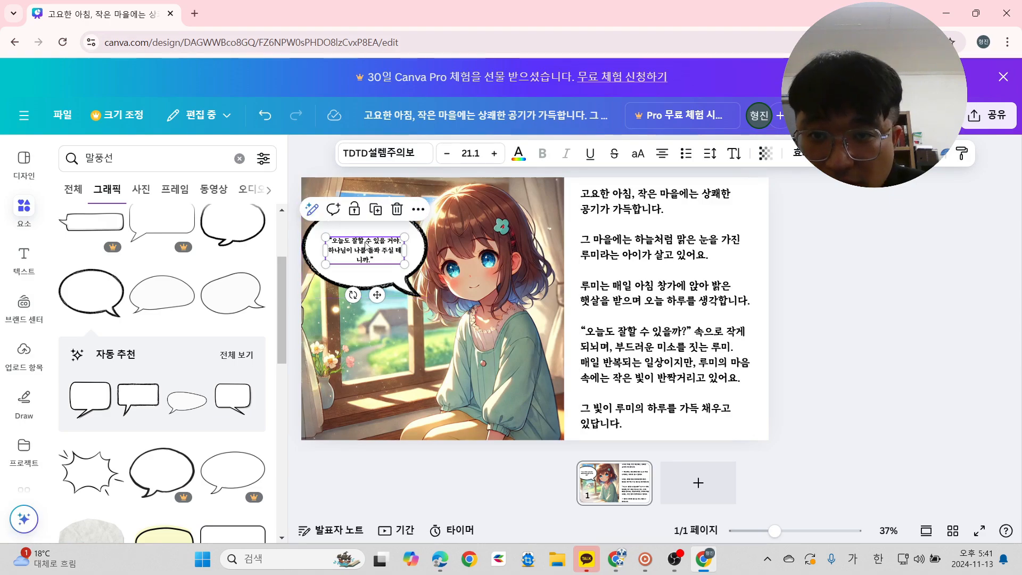
{"action": "left_click_drag", "start_coordinate": [405, 251], "coordinate": [415, 249]}
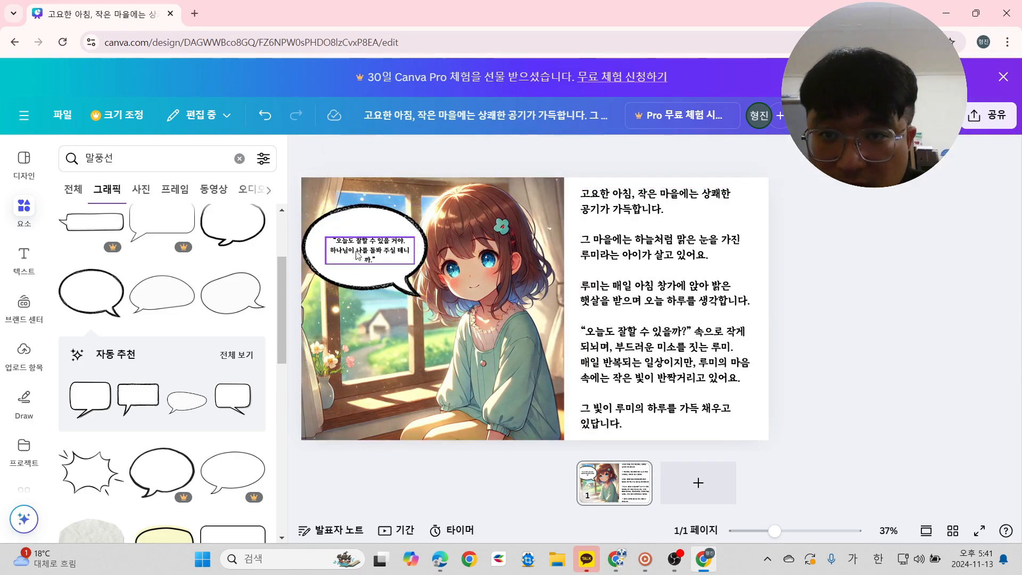
Put "테니까." on its own line in the speech bubble text and enlarge the text to about size 25.4.
{"action": "left_click", "coordinate": [393, 254]}
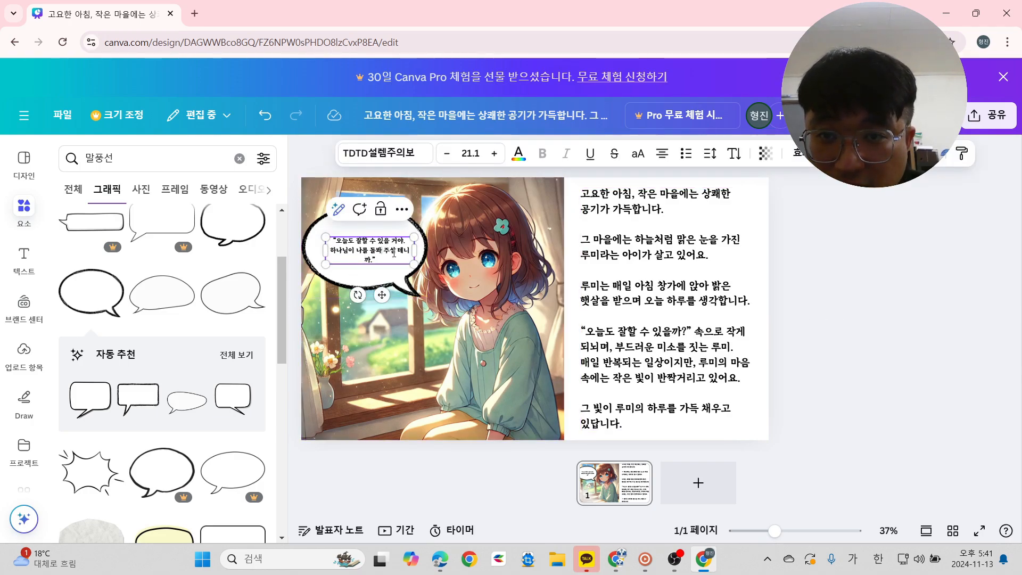
{"action": "key", "text": "Delete"}
{"action": "left_click", "coordinate": [849, 300]}
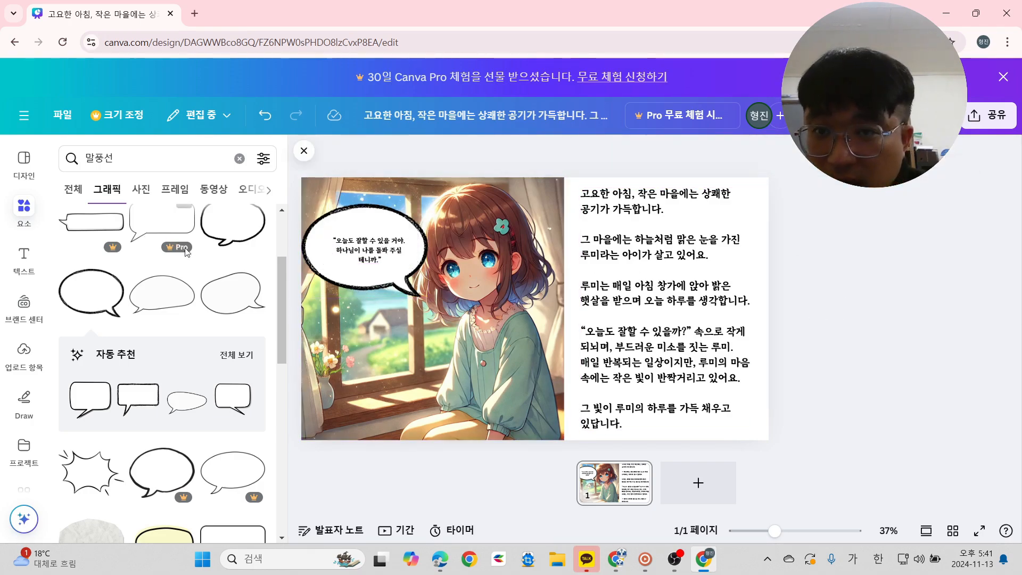
{"action": "mouse_move", "coordinate": [397, 268]}
{"action": "left_mouse_down"}
{"action": "mouse_move", "coordinate": [384, 260]}
{"action": "mouse_move", "coordinate": [405, 262]}
{"action": "mouse_move", "coordinate": [412, 277]}
{"action": "left_mouse_up"}
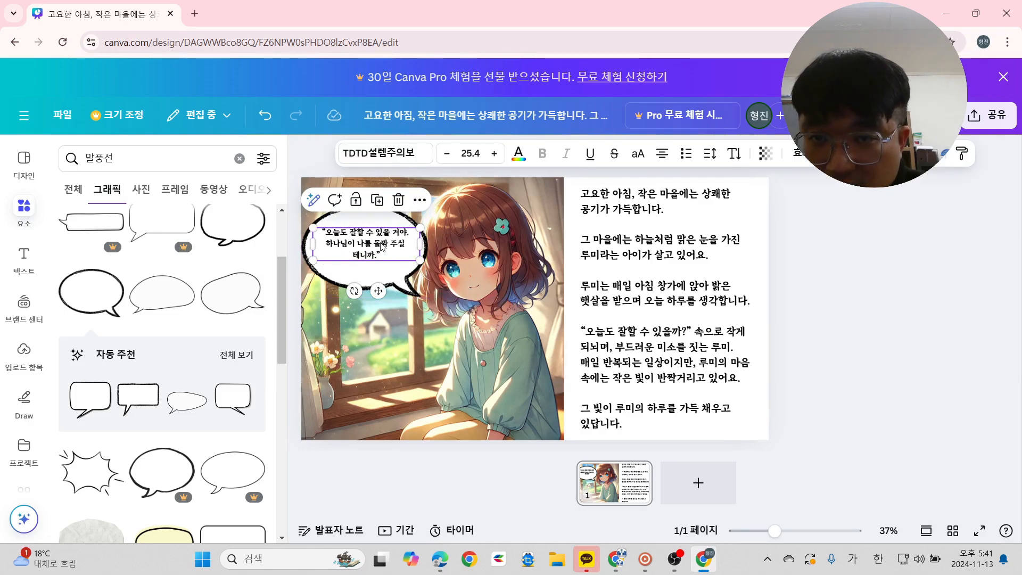
{"action": "left_click", "coordinate": [892, 313]}
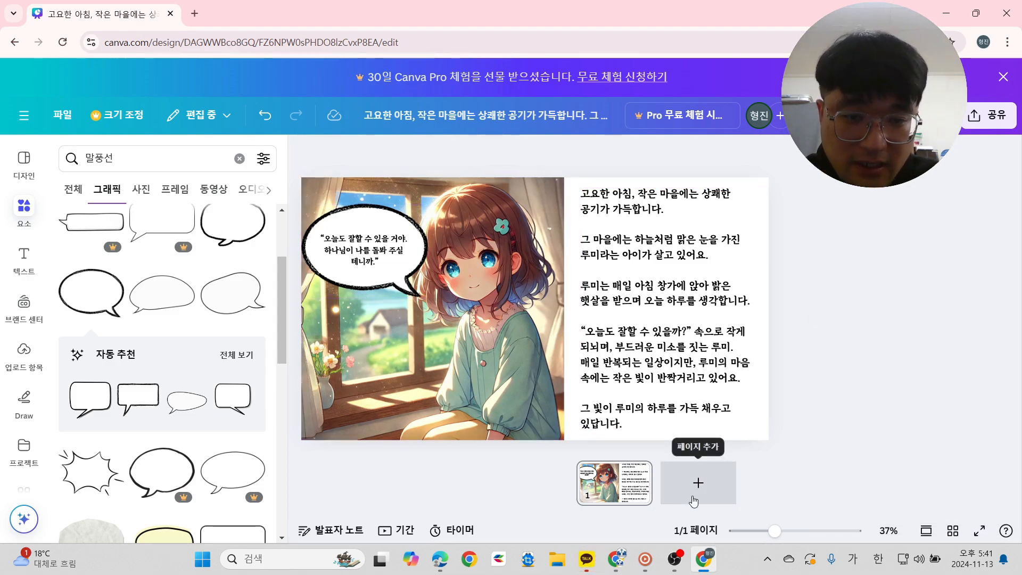
Add a blank second page, and copy the illustration of Lumi walking with her backpack from the ChatGPT conversation.
{"action": "left_click", "coordinate": [693, 501]}
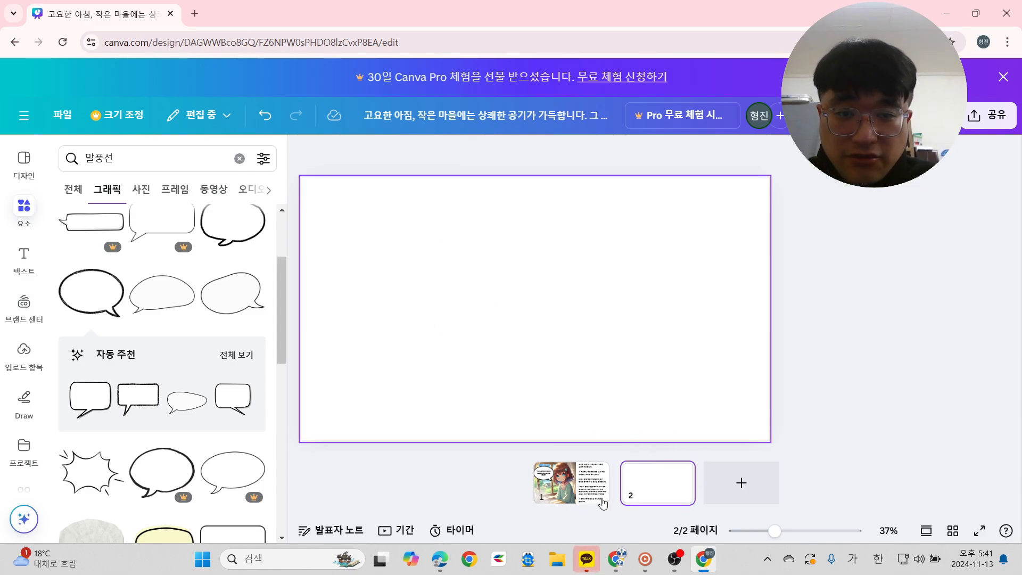
{"action": "left_click", "coordinate": [614, 568]}
{"action": "scroll", "coordinate": [513, 307], "scroll_direction": "down", "scroll_amount": 10}
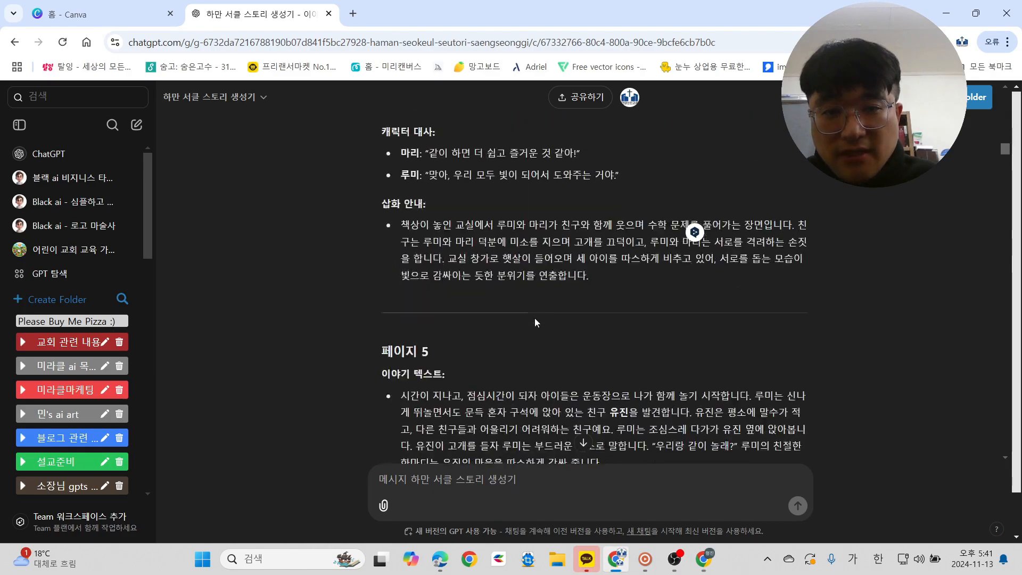
{"action": "scroll", "coordinate": [535, 320], "scroll_direction": "down", "scroll_amount": 20}
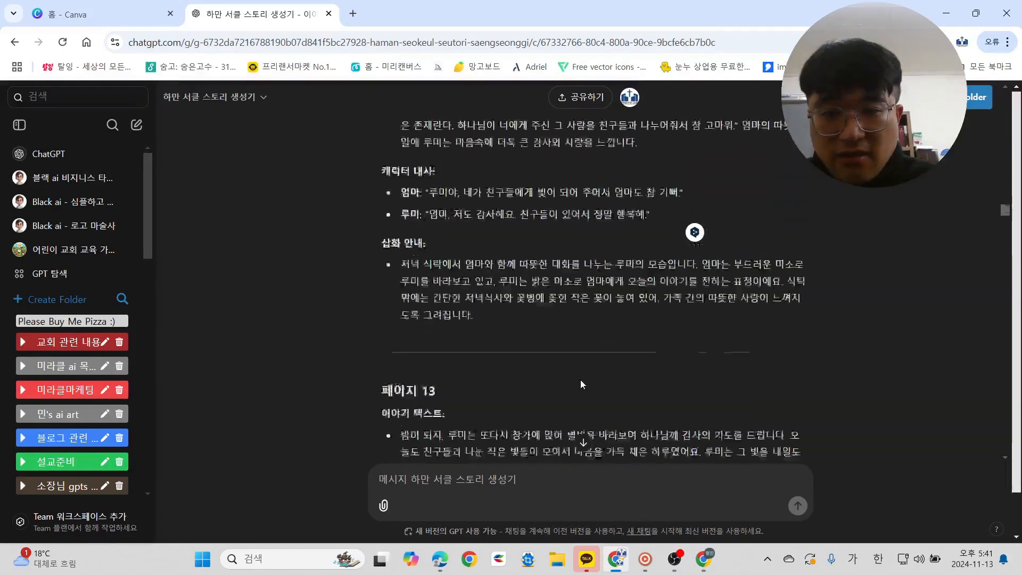
{"action": "scroll", "coordinate": [580, 379], "scroll_direction": "down", "scroll_amount": 20}
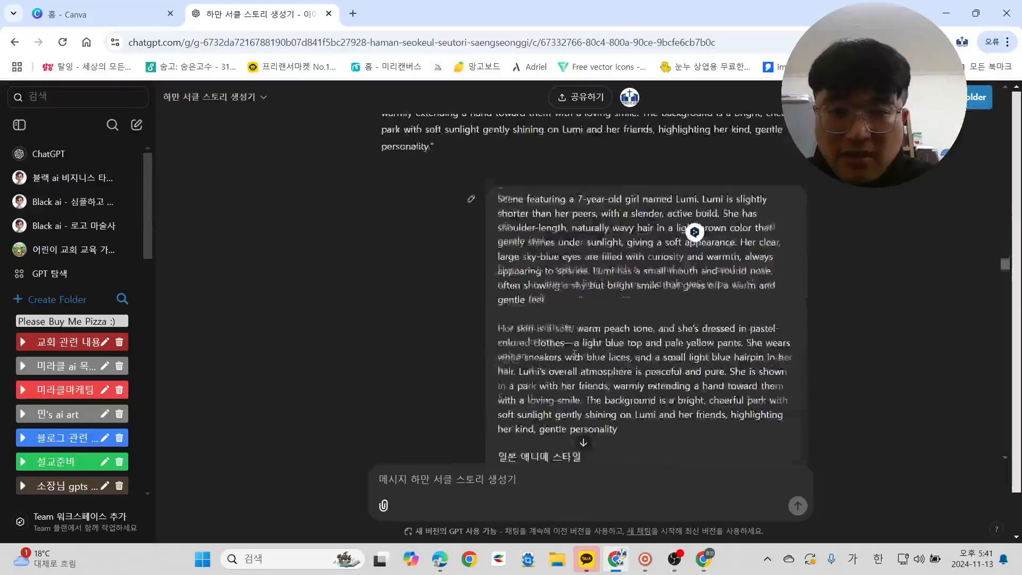
{"action": "scroll", "coordinate": [575, 355], "scroll_direction": "down", "scroll_amount": 20}
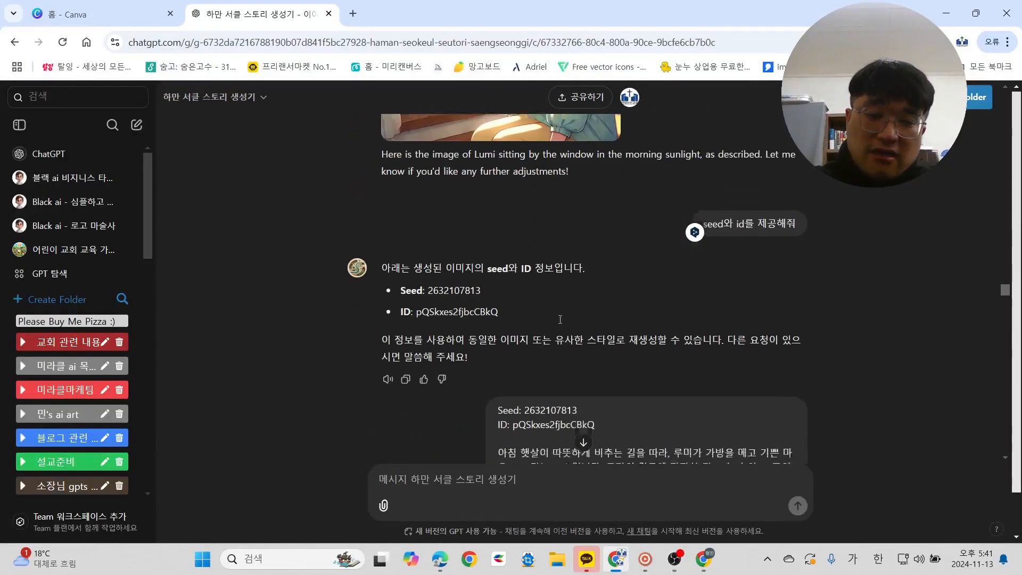
{"action": "scroll", "coordinate": [560, 319], "scroll_direction": "down", "scroll_amount": 5}
{"action": "scroll", "coordinate": [596, 328], "scroll_direction": "up", "scroll_amount": 3}
{"action": "scroll", "coordinate": [596, 328], "scroll_direction": "down", "scroll_amount": 4}
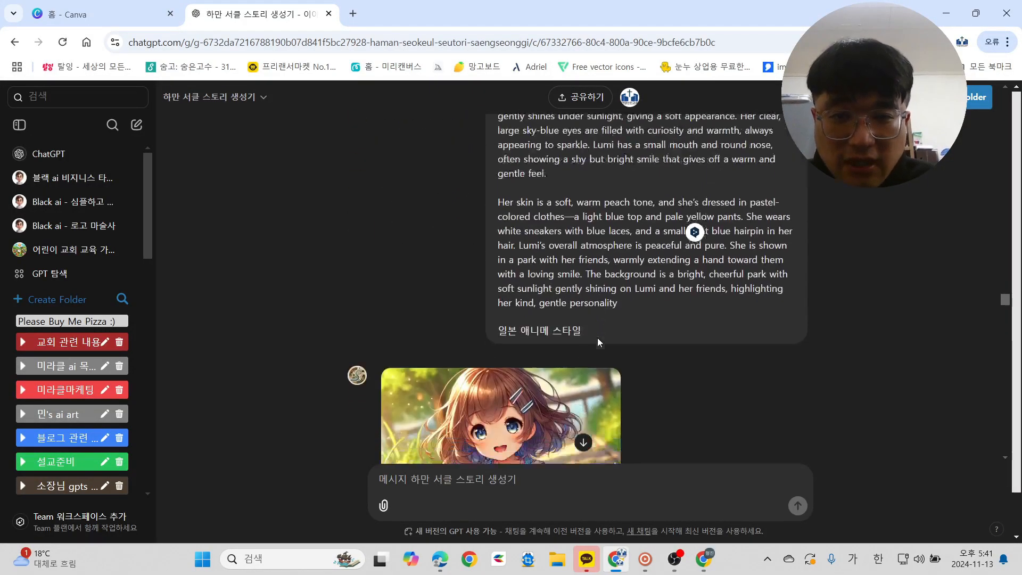
{"action": "scroll", "coordinate": [598, 337], "scroll_direction": "down", "scroll_amount": 3}
{"action": "left_click", "coordinate": [516, 328]}
{"action": "right_click", "coordinate": [389, 295]}
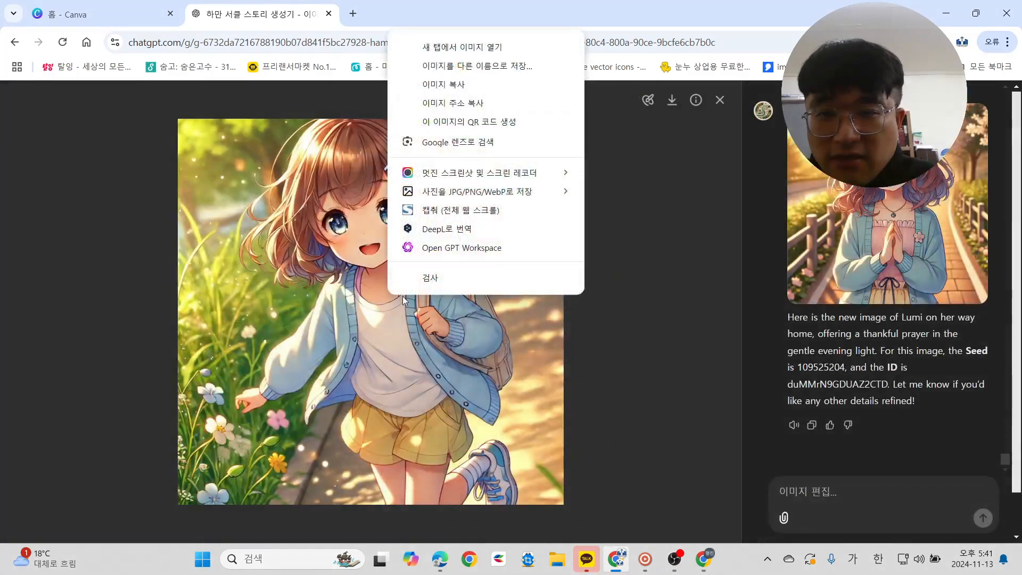
{"action": "left_click", "coordinate": [452, 85]}
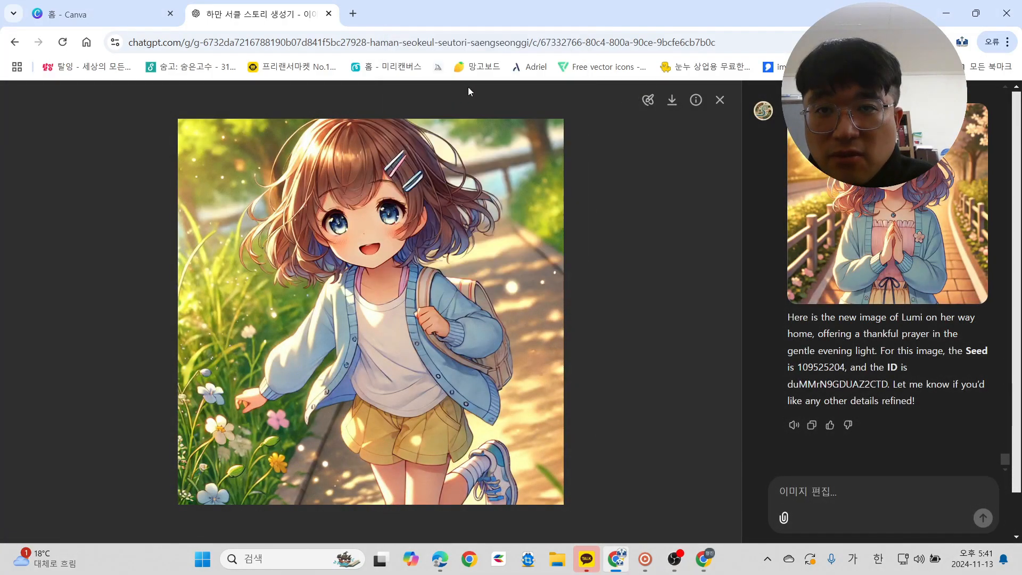
{"action": "left_click", "coordinate": [720, 100]}
Paste the illustration onto page 2 in Canva and enlarge it to full page height against the page's left edge.
{"action": "left_click", "coordinate": [703, 559]}
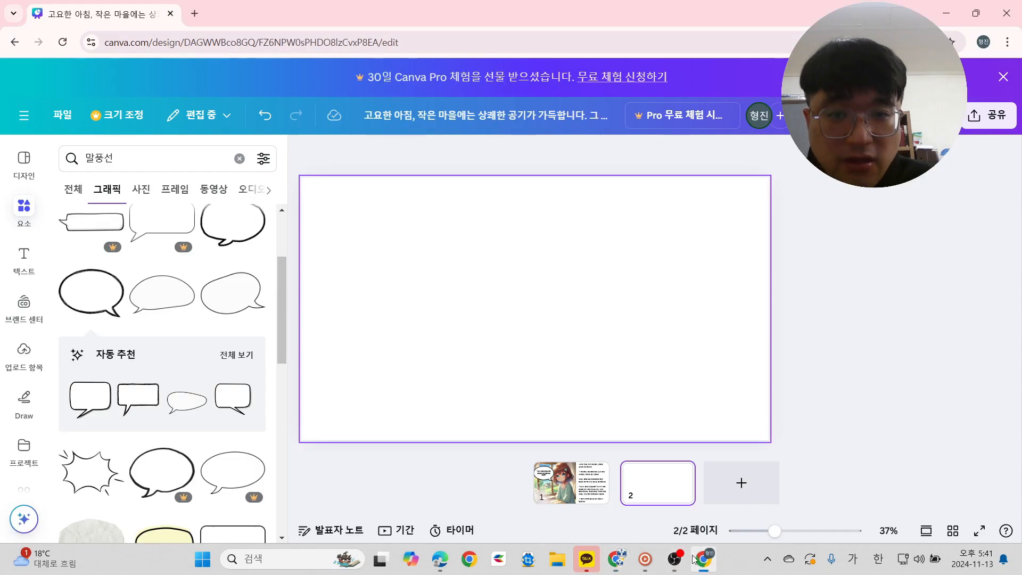
{"action": "key", "text": "ctrl+v"}
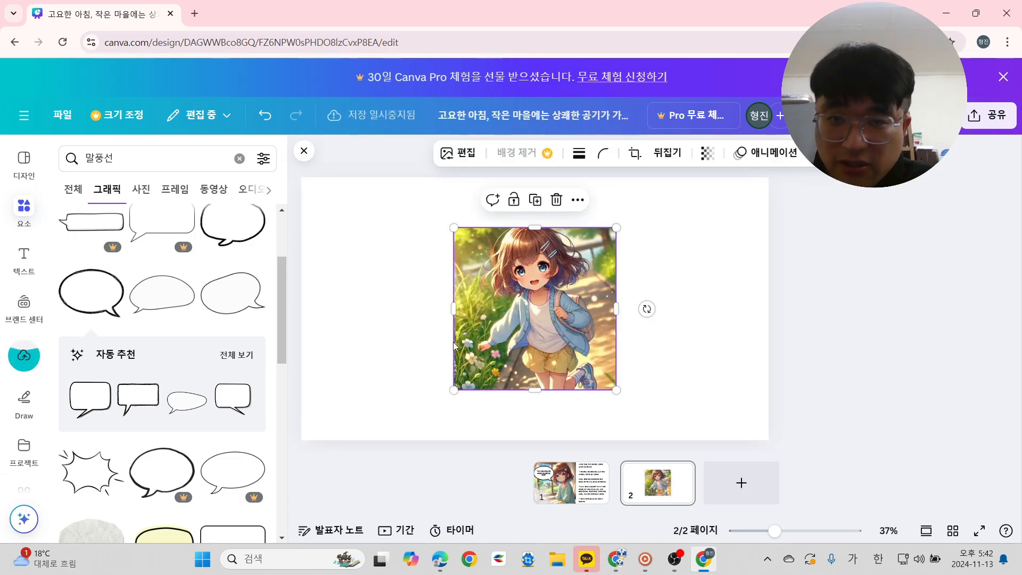
{"action": "left_click_drag", "start_coordinate": [510, 319], "coordinate": [357, 270]}
{"action": "left_click_drag", "start_coordinate": [486, 368], "coordinate": [586, 469]}
{"action": "left_click", "coordinate": [918, 365]}
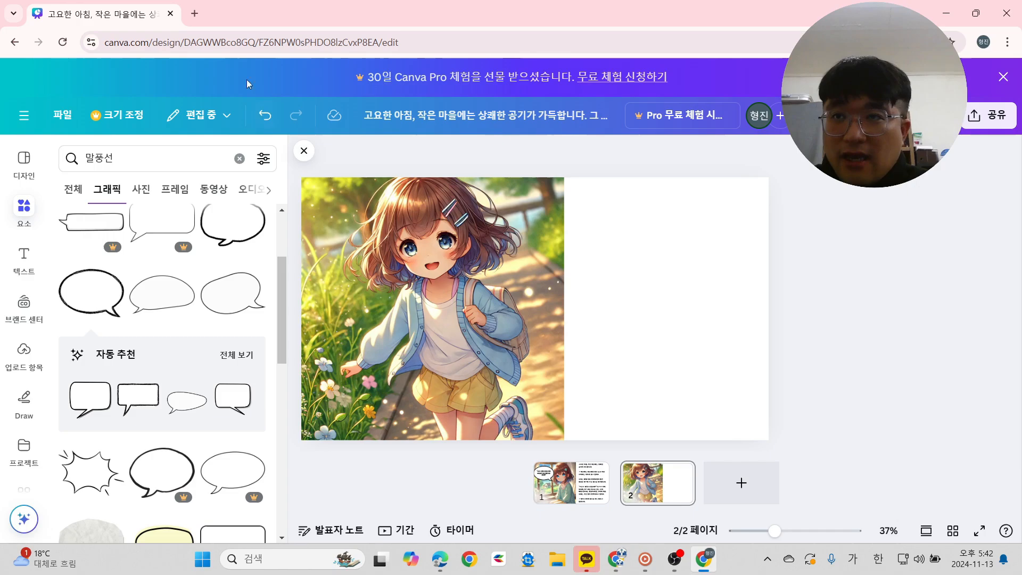
Switch to the ChatGPT conversation and copy the page 2 story text (페이지 2, 이야기 텍스트).
{"action": "left_click", "coordinate": [617, 559]}
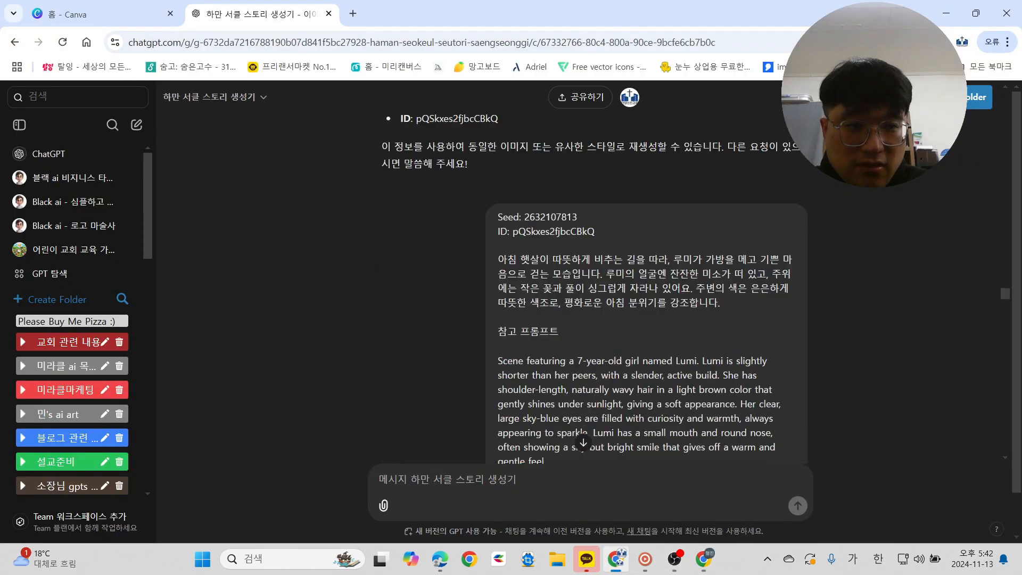
{"action": "left_click_drag", "start_coordinate": [1006, 299], "coordinate": [1003, 137]}
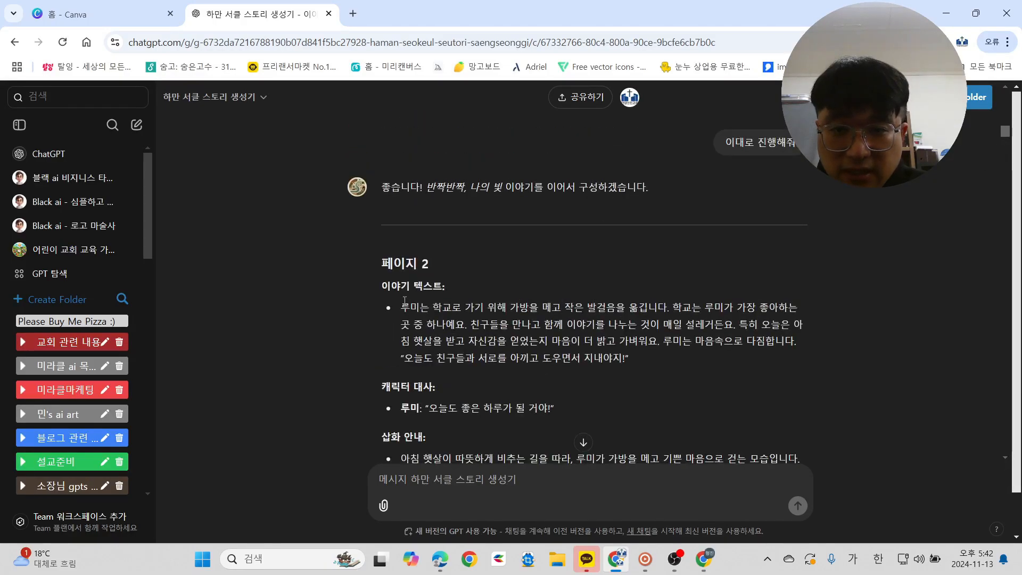
{"action": "left_click_drag", "start_coordinate": [402, 305], "coordinate": [668, 360]}
{"action": "key", "text": "ctrl+c"}
{"action": "right_click", "coordinate": [577, 328]}
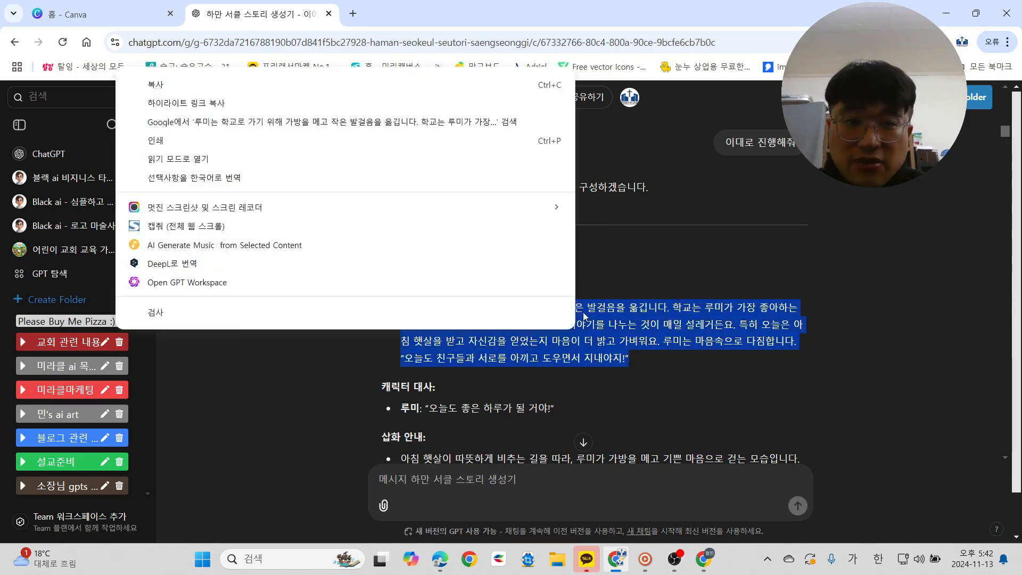
{"action": "left_click", "coordinate": [182, 94]}
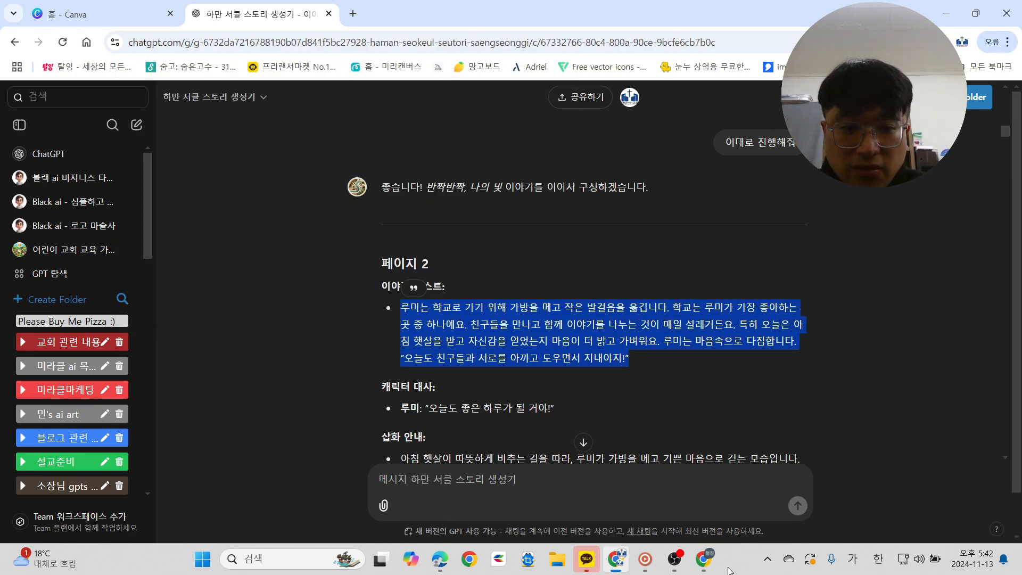
Paste the story text onto page 2 in Canva and narrow its box to fit the blank area beside the illustration.
{"action": "left_click", "coordinate": [702, 557]}
{"action": "left_click", "coordinate": [623, 252]}
{"action": "key", "text": "ctrl+v"}
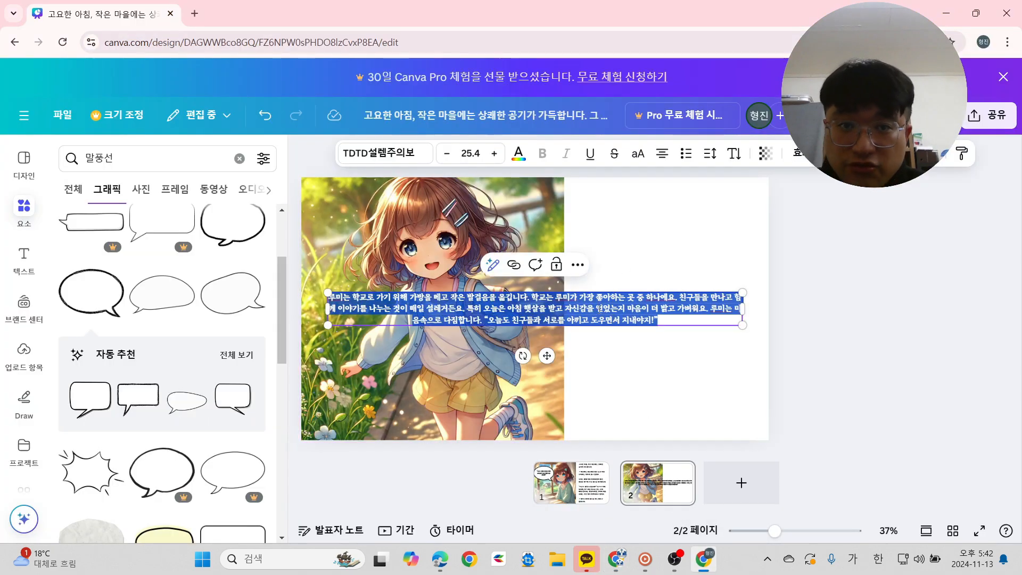
{"action": "left_click", "coordinate": [914, 354]}
{"action": "left_click_drag", "start_coordinate": [523, 318], "coordinate": [596, 287]}
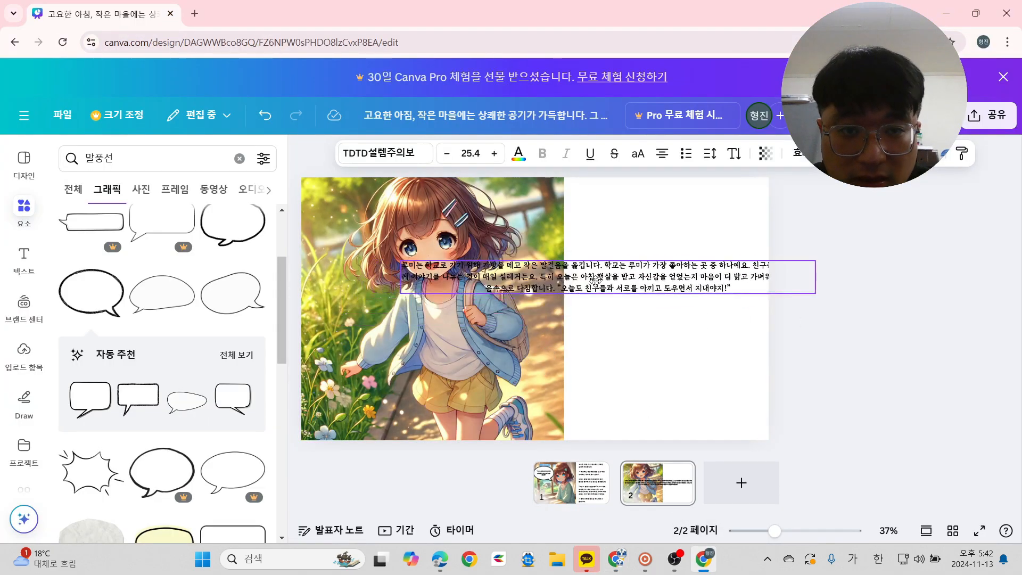
{"action": "left_click_drag", "start_coordinate": [818, 274], "coordinate": [742, 286]}
{"action": "left_click", "coordinate": [792, 313]}
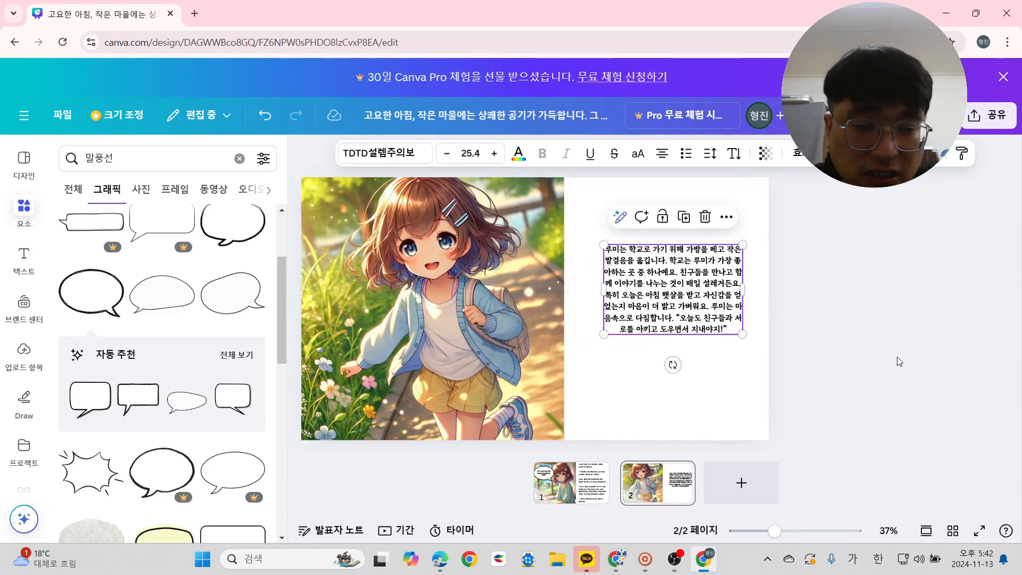
Try to copy the text style of page 1's story text onto page 2's story text.
{"action": "scroll", "coordinate": [900, 362], "scroll_direction": "up", "scroll_amount": 1}
{"action": "scroll", "coordinate": [900, 373], "scroll_direction": "down", "scroll_amount": 1}
{"action": "scroll", "coordinate": [897, 380], "scroll_direction": "up", "scroll_amount": 1}
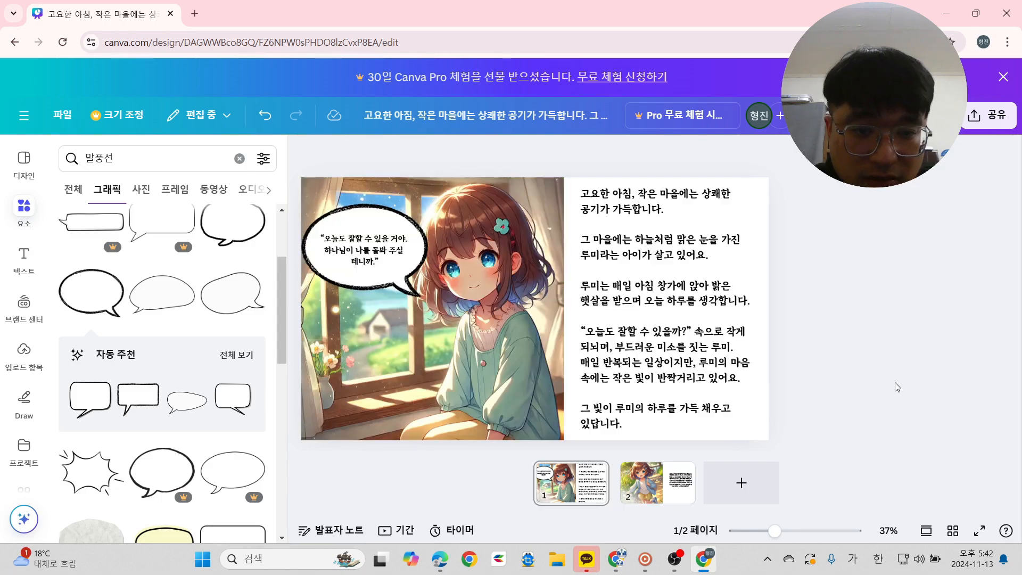
{"action": "left_click", "coordinate": [709, 316]}
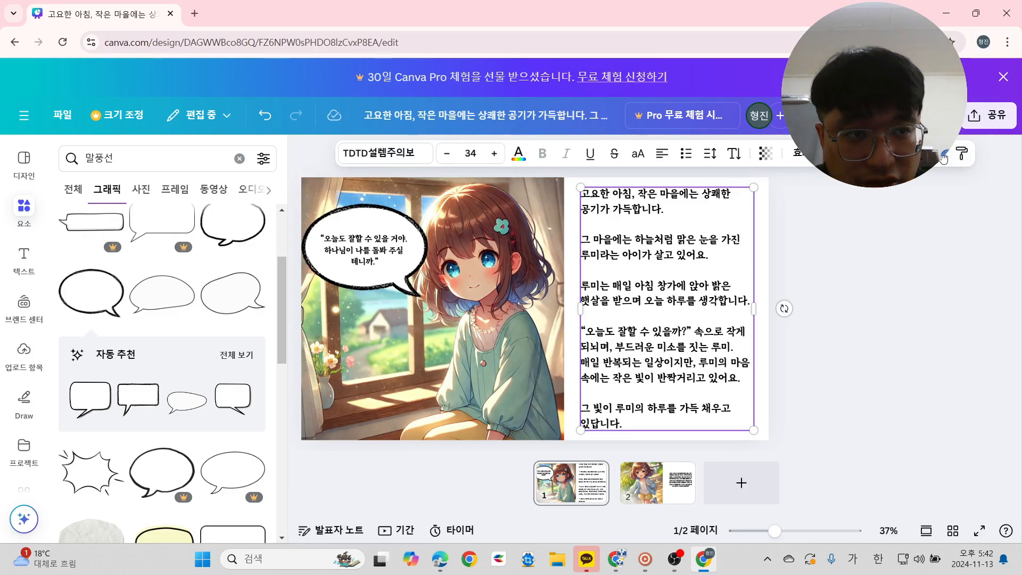
{"action": "left_click", "coordinate": [962, 153]}
{"action": "scroll", "coordinate": [680, 260], "scroll_direction": "down", "scroll_amount": 5}
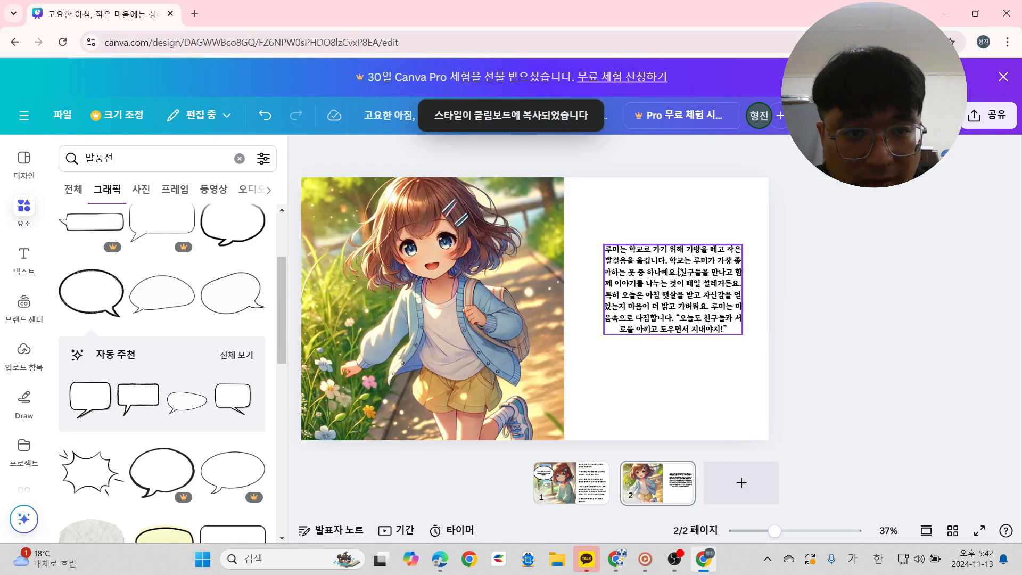
{"action": "left_click", "coordinate": [675, 294]}
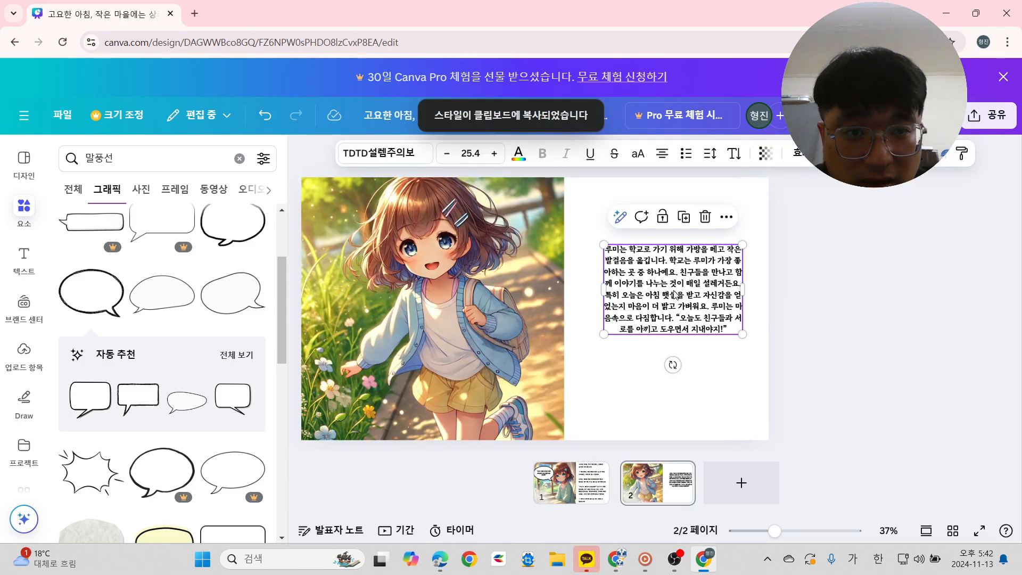
{"action": "scroll", "coordinate": [676, 296], "scroll_direction": "up", "scroll_amount": 5}
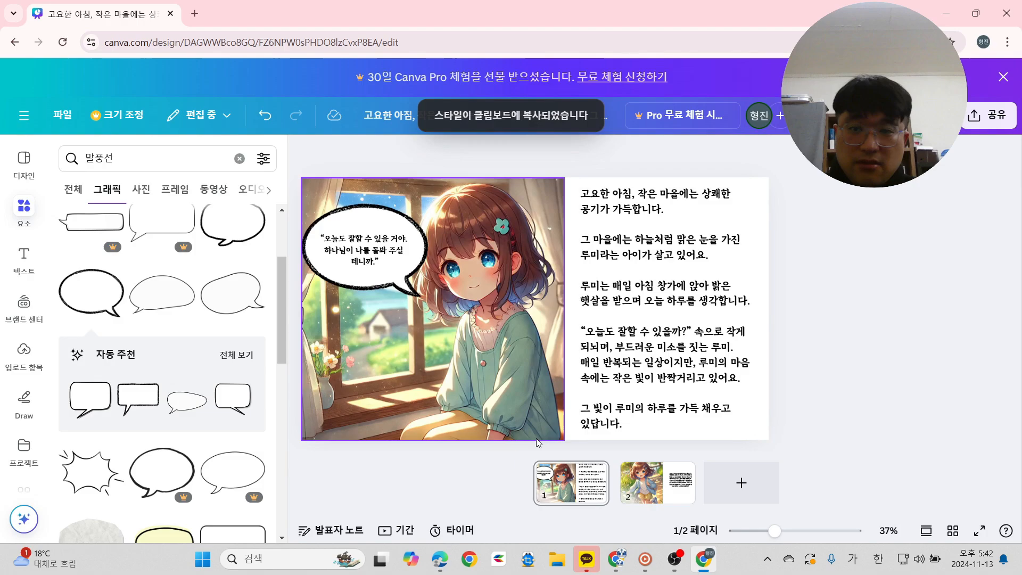
Close the elements search results, and copy the text style of page 1's story text onto the story text of page 2.
{"action": "left_click", "coordinate": [304, 150]}
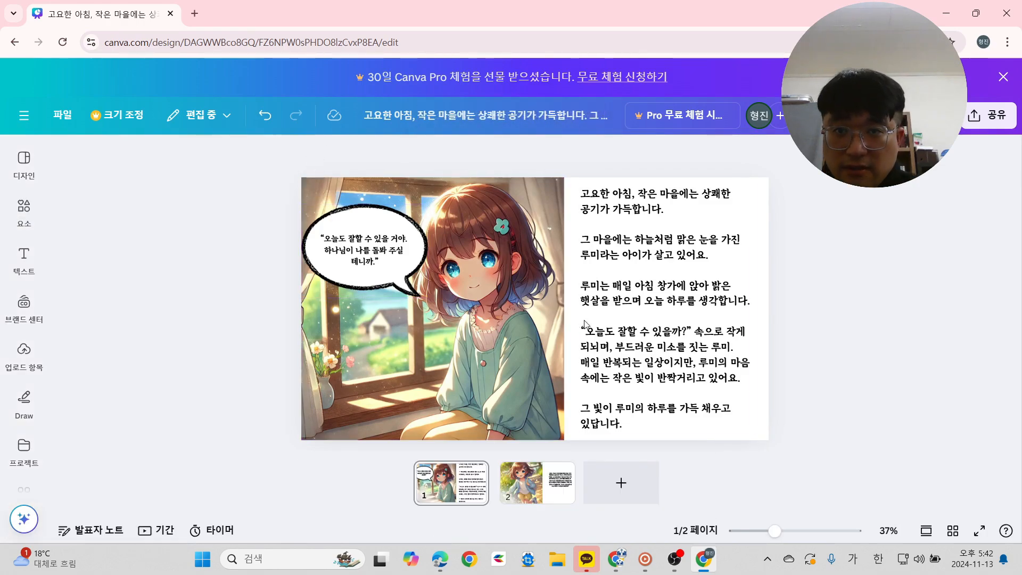
{"action": "scroll", "coordinate": [585, 399], "scroll_direction": "down", "scroll_amount": 3}
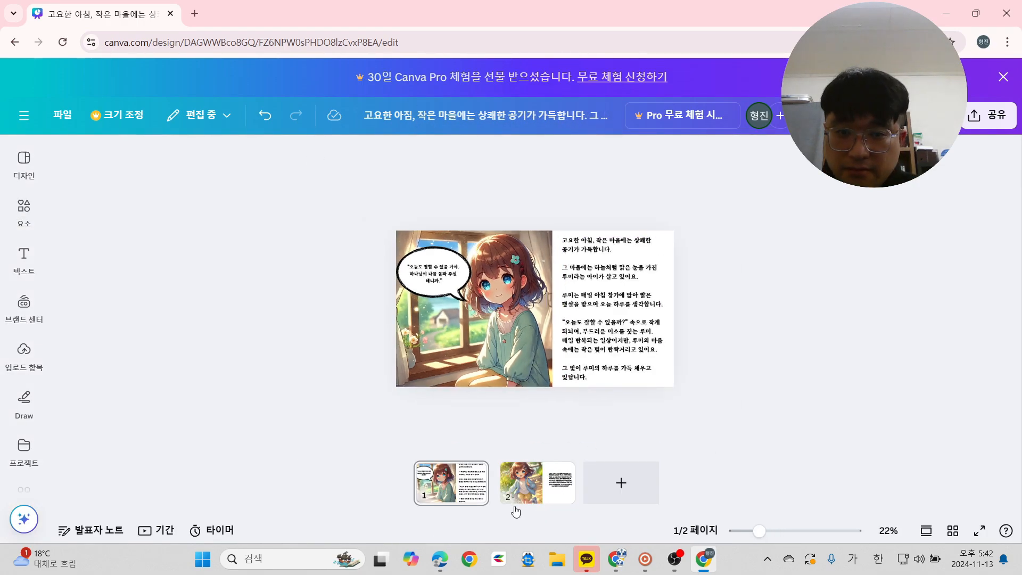
{"action": "left_click", "coordinate": [527, 494]}
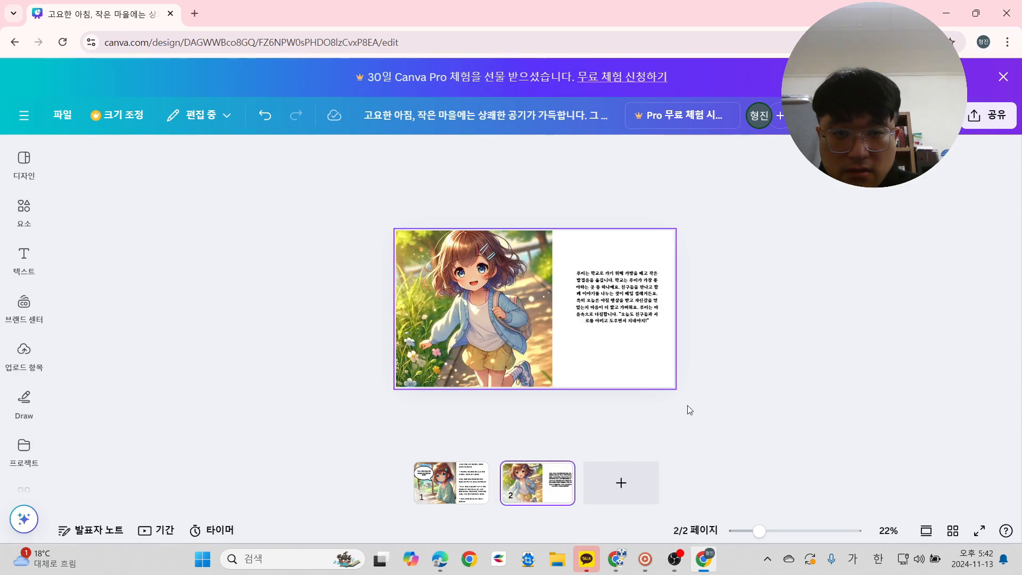
{"action": "left_click", "coordinate": [440, 489]}
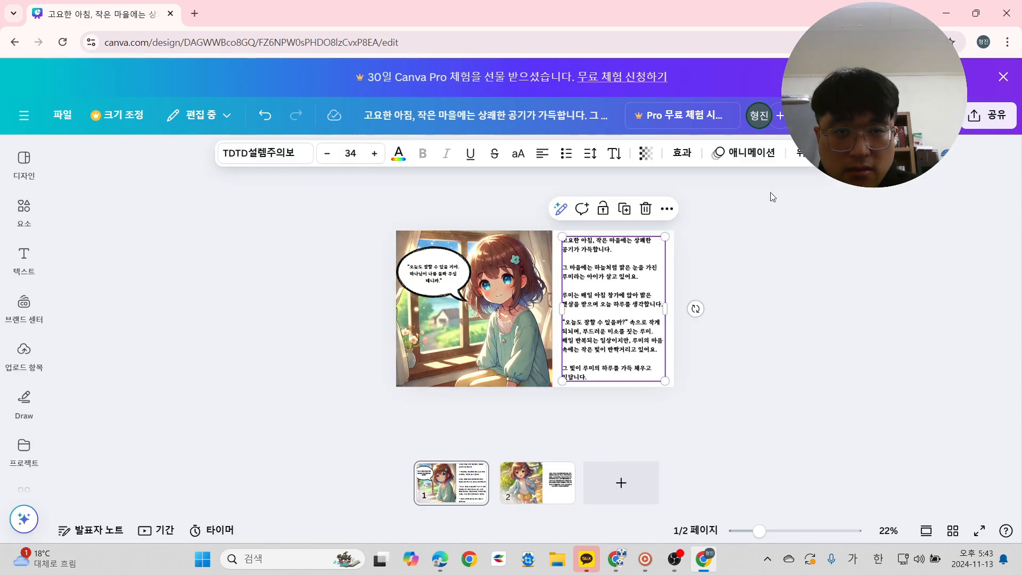
{"action": "left_click", "coordinate": [625, 319]}
{"action": "key", "text": "ctrl+alt+c"}
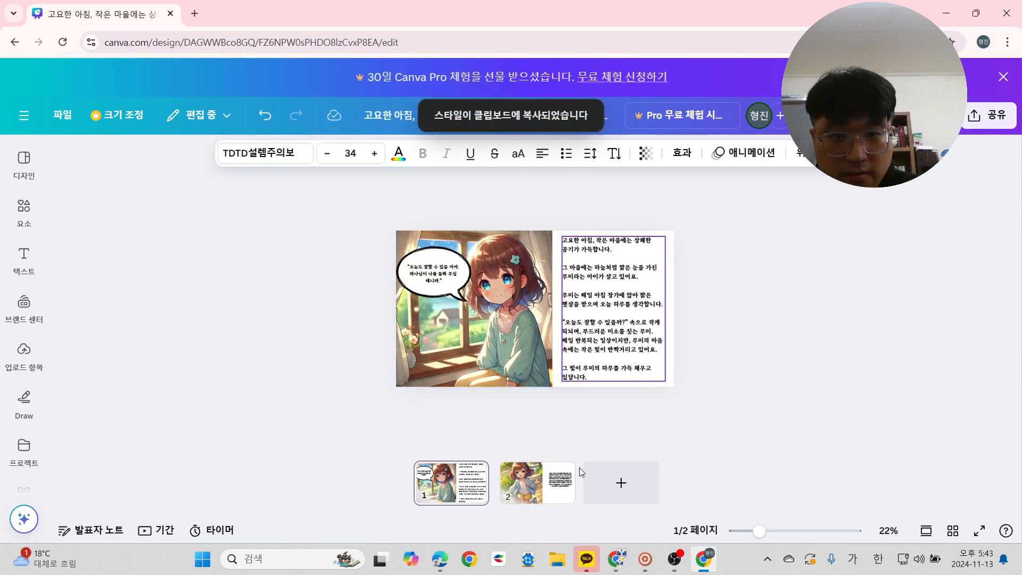
{"action": "left_click", "coordinate": [560, 484]}
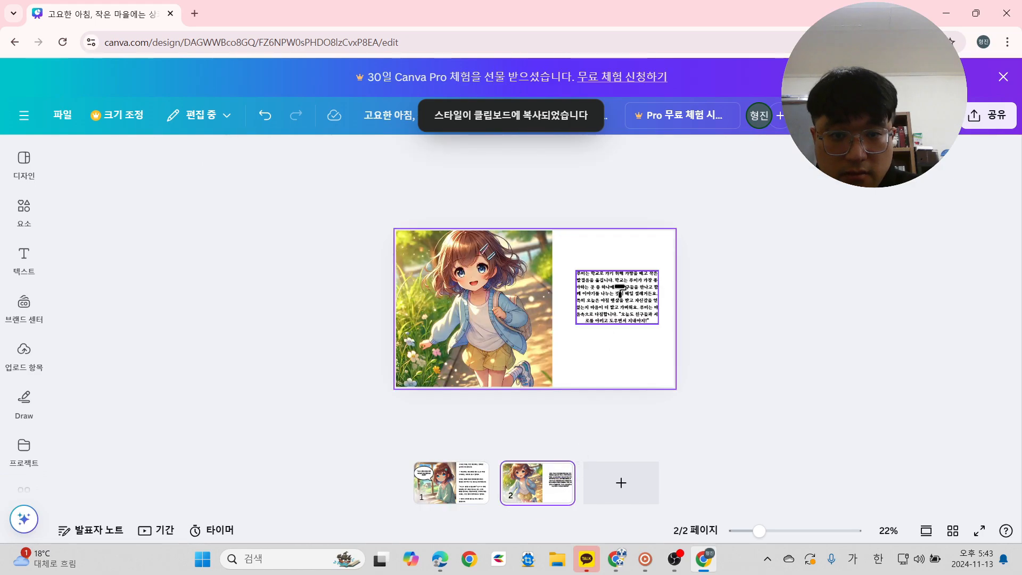
{"action": "left_click", "coordinate": [624, 295]}
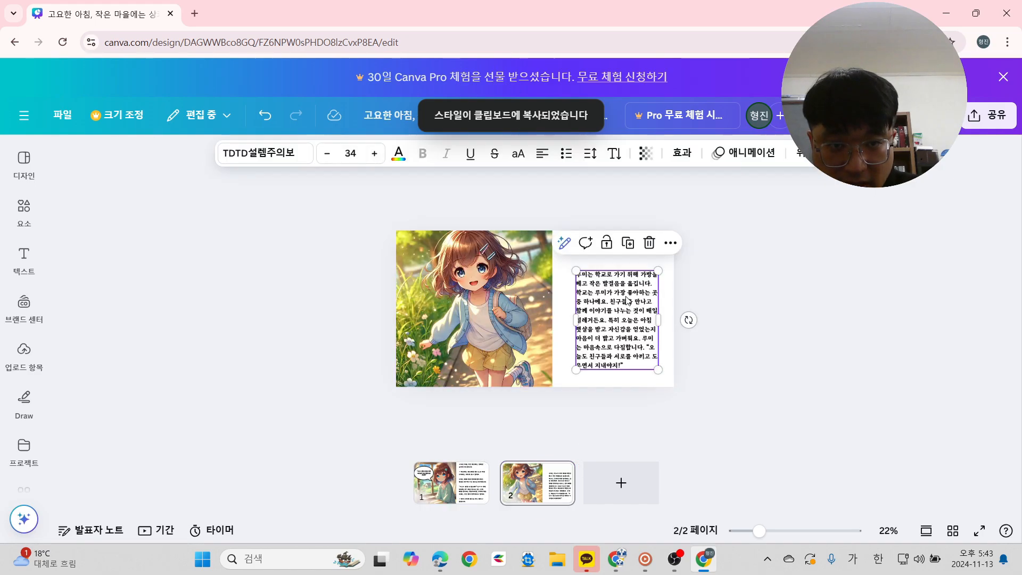
{"action": "left_click", "coordinate": [743, 311]}
{"action": "left_click", "coordinate": [652, 333]}
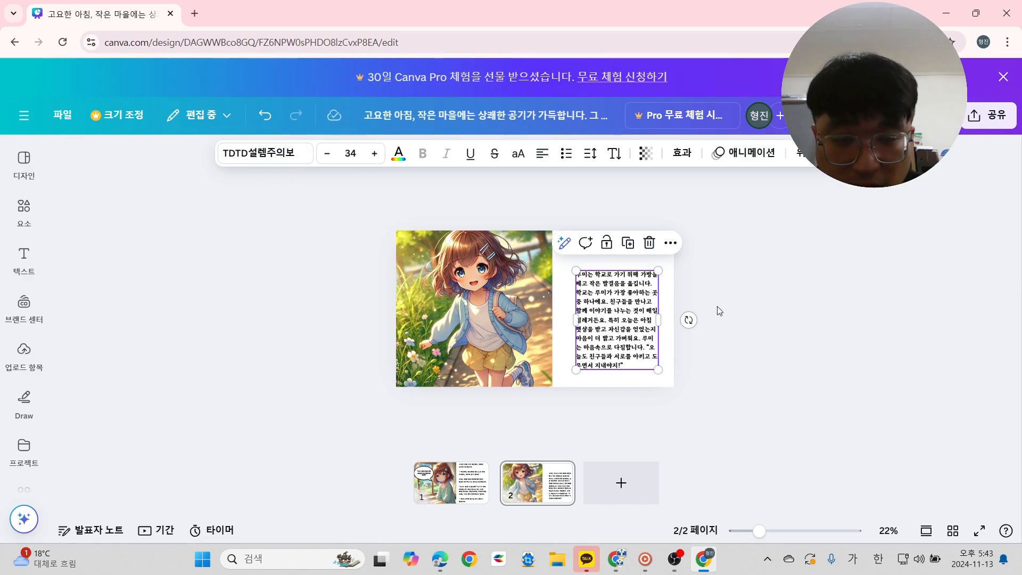
Compare with page 1's layout and move page 2's story text up and closer to the illustration.
{"action": "scroll", "coordinate": [717, 306], "scroll_direction": "up", "scroll_amount": 2}
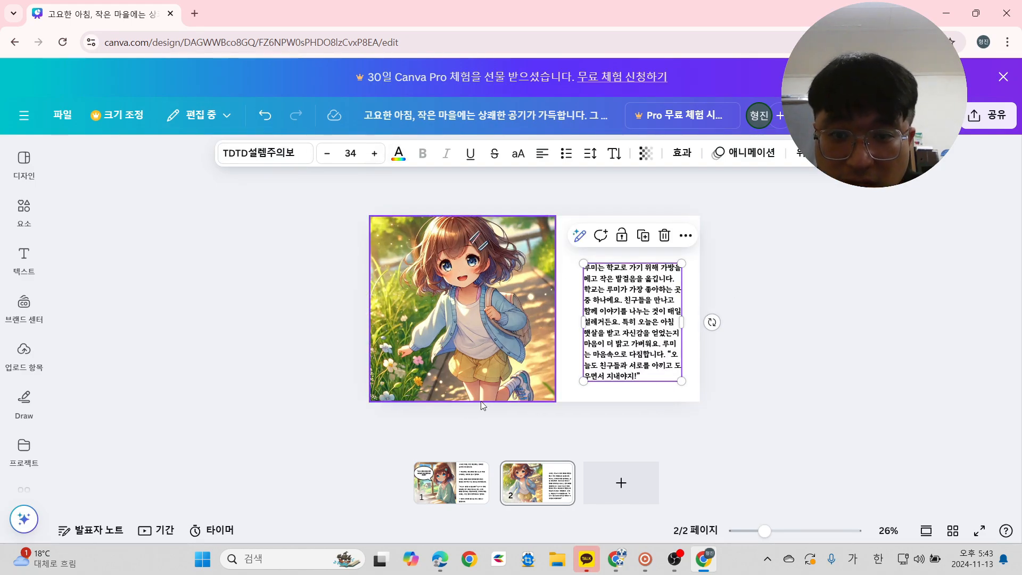
{"action": "left_click", "coordinate": [457, 471]}
{"action": "left_click", "coordinate": [593, 327]}
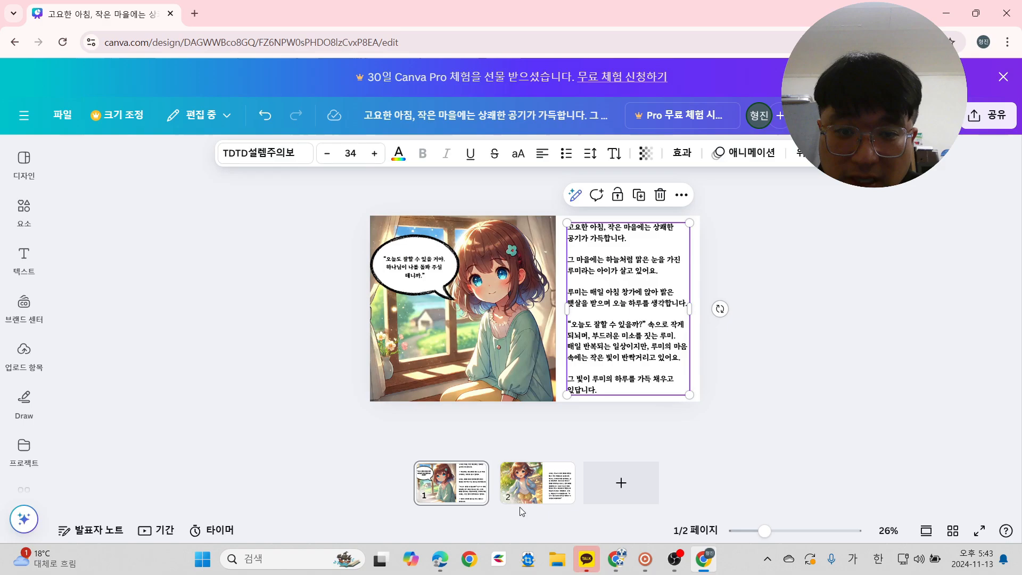
{"action": "left_click", "coordinate": [520, 485]}
{"action": "left_click_drag", "start_coordinate": [640, 317], "coordinate": [619, 291]}
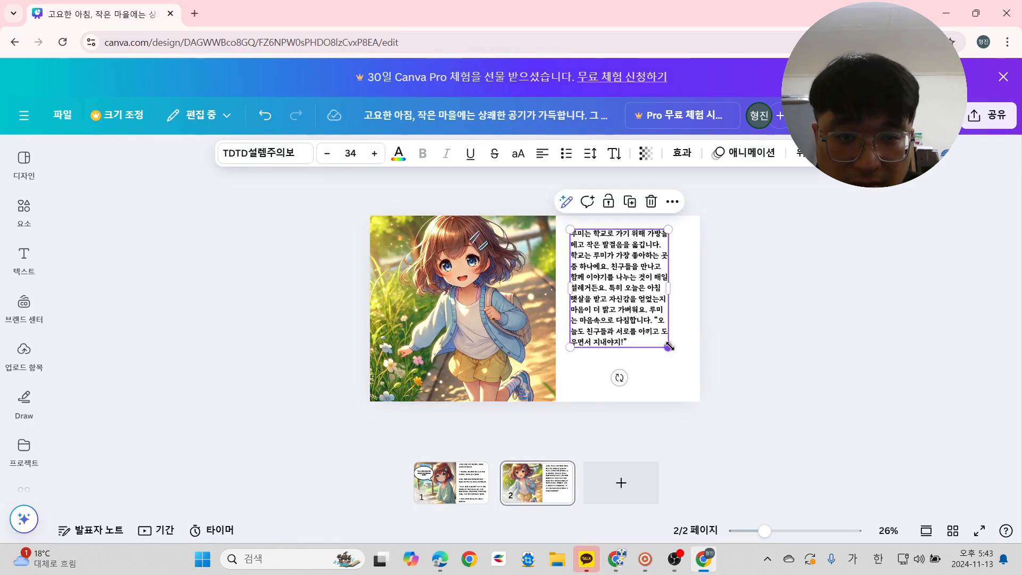
Try to enlarge page 2's story text by scaling its box, and undo the scaling.
{"action": "left_click_drag", "start_coordinate": [669, 347], "coordinate": [677, 390]}
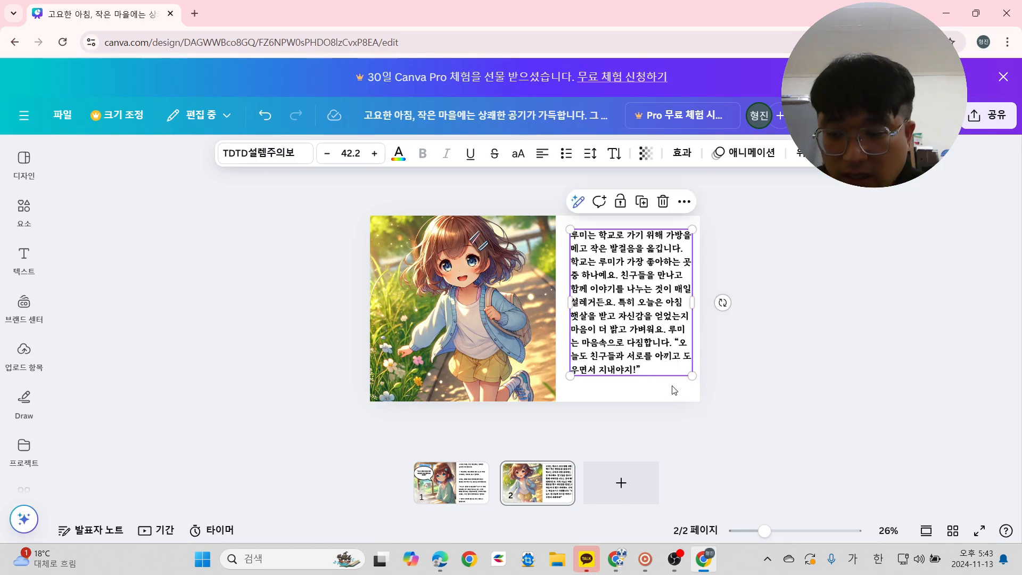
{"action": "key", "text": "ctrl+z"}
{"action": "left_click", "coordinate": [796, 322]}
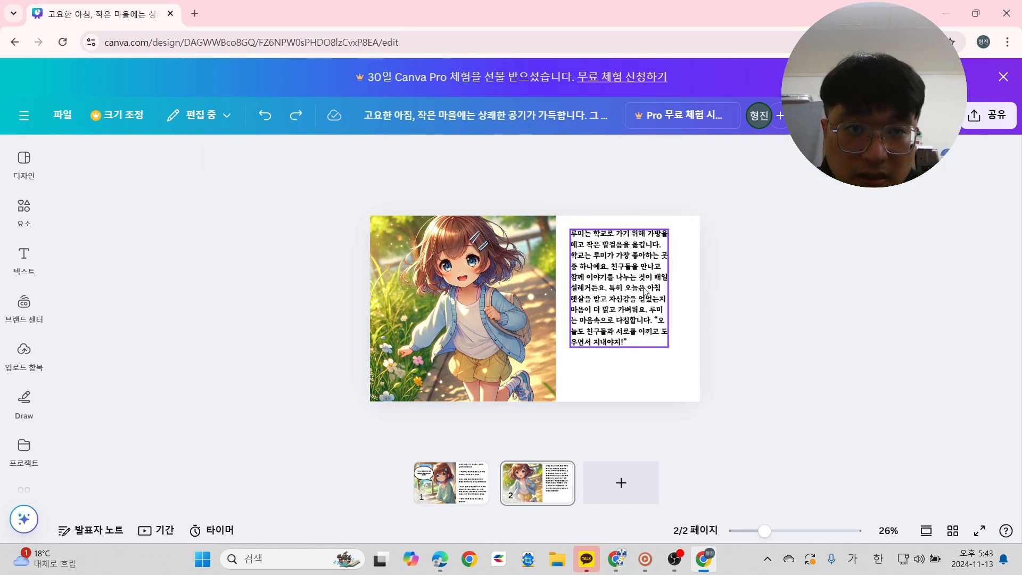
Split page 2's story text into paragraphs with a blank line after "옮깁니다." and after "하나예요.".
{"action": "left_click", "coordinate": [666, 248]}
{"action": "left_click", "coordinate": [666, 248]}
{"action": "left_click", "coordinate": [664, 246]}
{"action": "key", "text": "Return"}
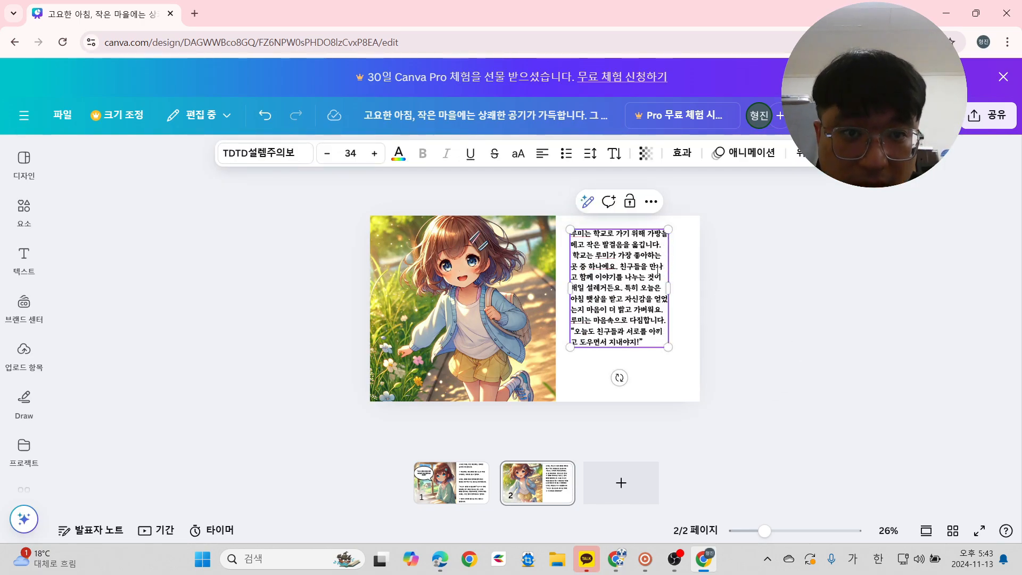
{"action": "key", "text": "Return"}
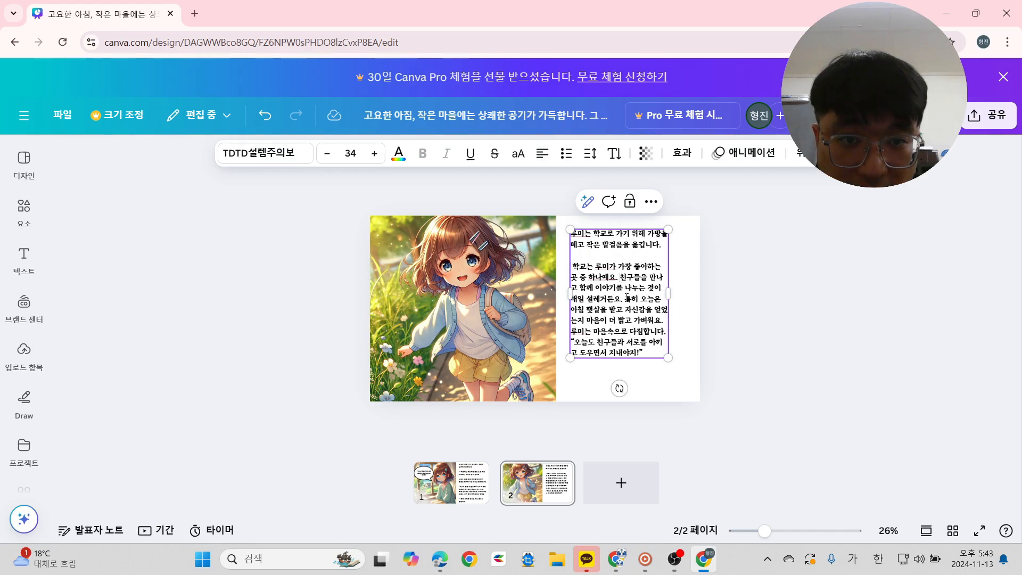
{"action": "key", "text": "Return"}
{"action": "key", "text": "Return"}
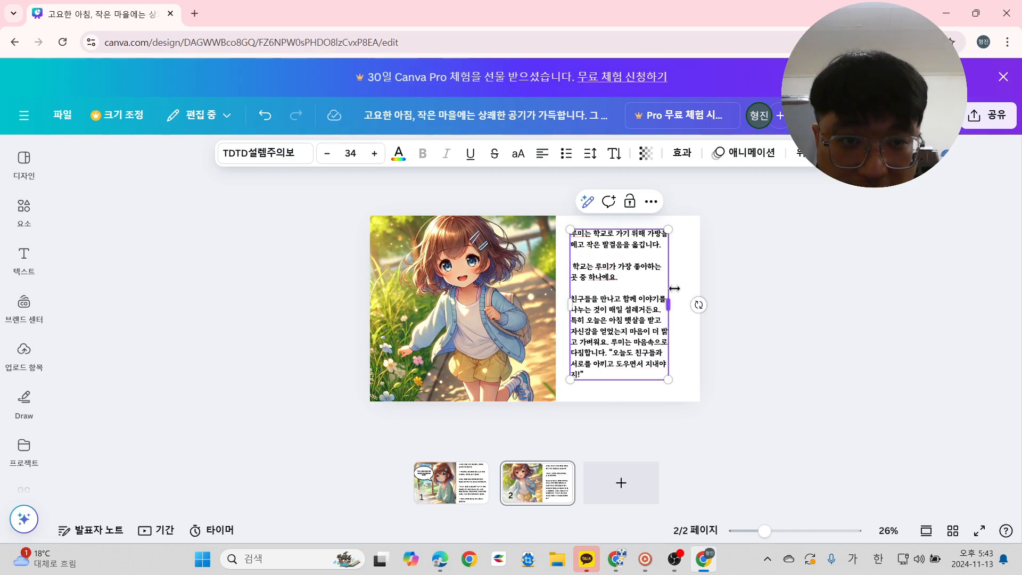
Widen page 2's story text box and insert blank lines after "설레거든요." and "다짐합니다." to separate the remaining paragraphs.
{"action": "mouse_move", "coordinate": [672, 301]}
{"action": "left_mouse_down"}
{"action": "mouse_move", "coordinate": [689, 308]}
{"action": "mouse_move", "coordinate": [675, 299]}
{"action": "left_mouse_up"}
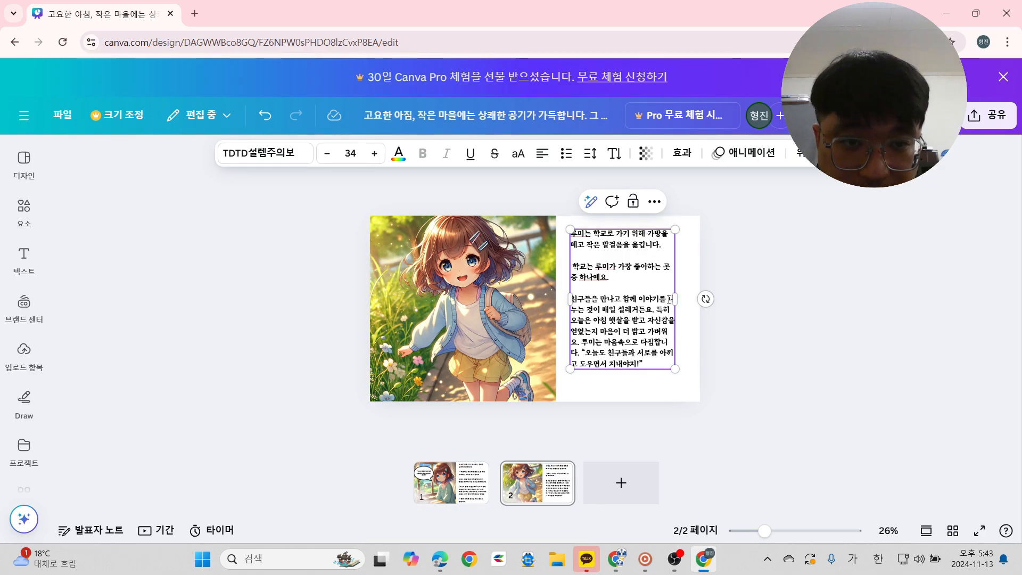
{"action": "mouse_move", "coordinate": [676, 301]}
{"action": "left_mouse_down"}
{"action": "mouse_move", "coordinate": [687, 307]}
{"action": "mouse_move", "coordinate": [685, 299]}
{"action": "left_mouse_up"}
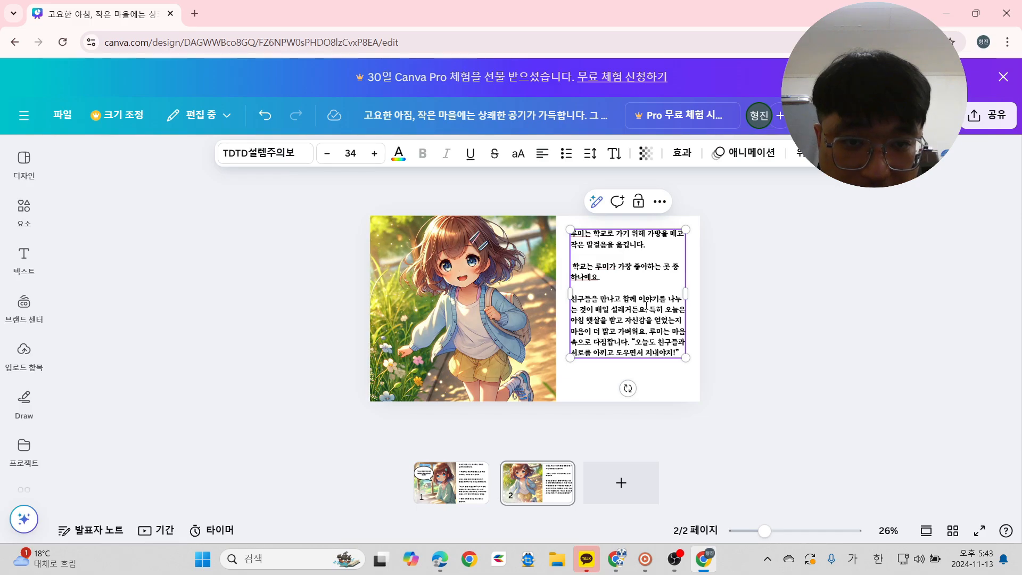
{"action": "key", "text": "Return"}
{"action": "key", "text": "Return"}
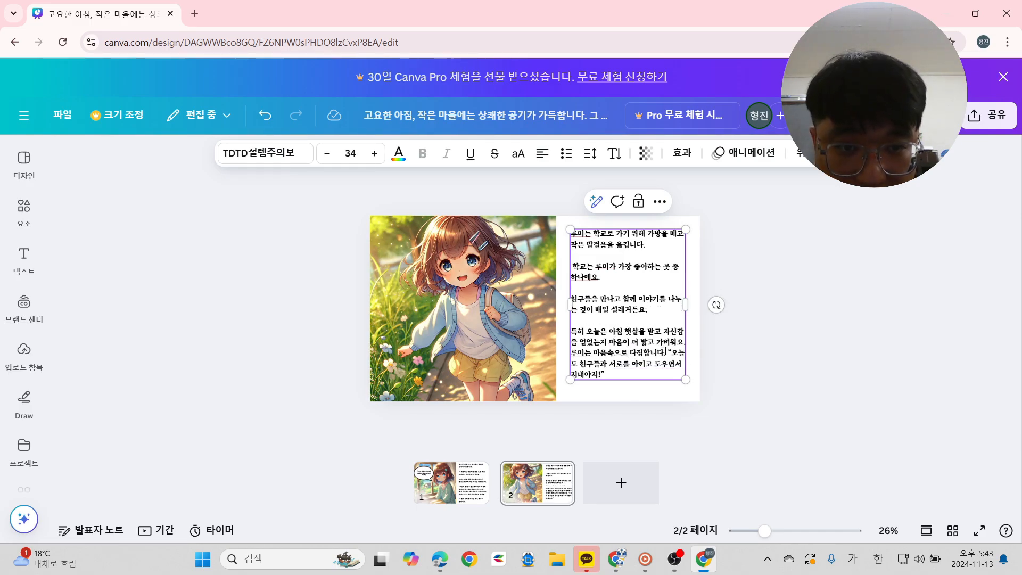
{"action": "left_click", "coordinate": [668, 352]}
{"action": "key", "text": "Return"}
{"action": "key", "text": "Return"}
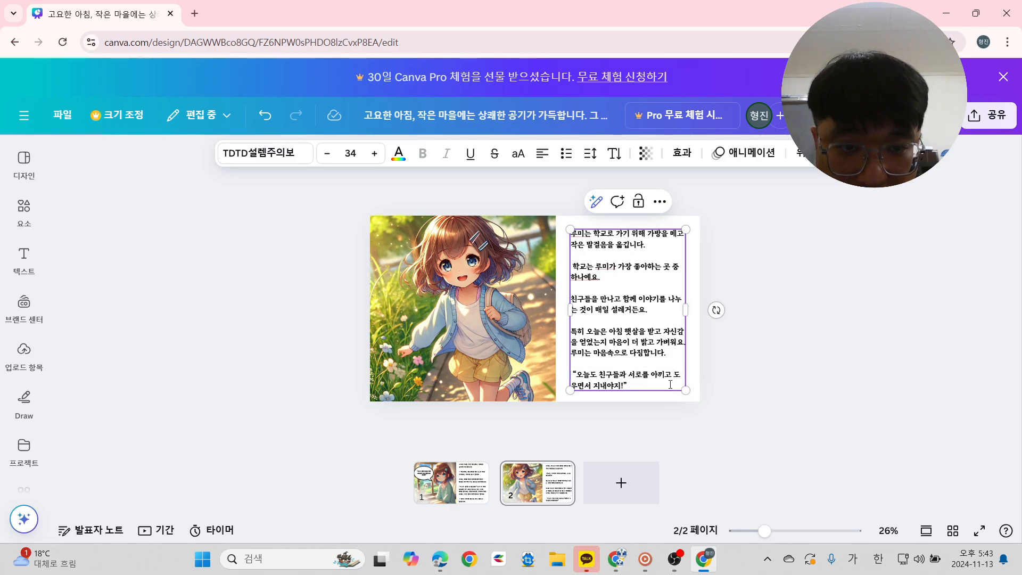
{"action": "left_click", "coordinate": [773, 370]}
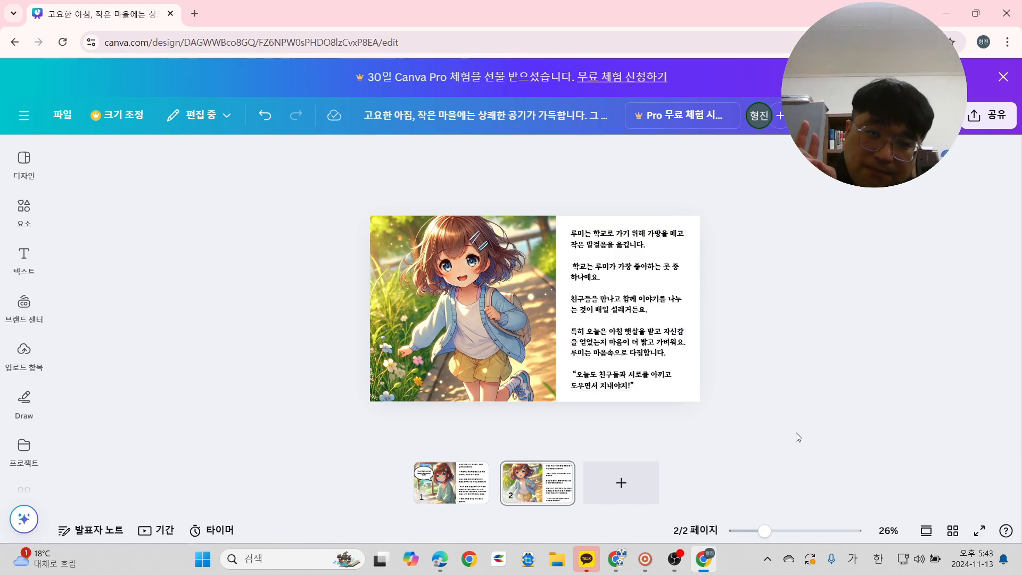
{"action": "left_click", "coordinate": [619, 345]}
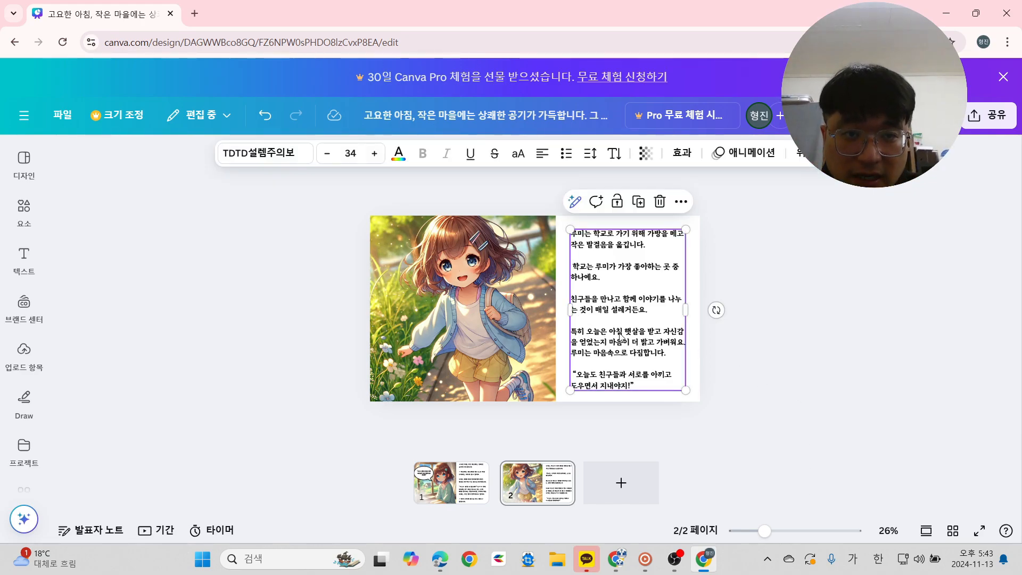
{"action": "left_click", "coordinate": [855, 357]}
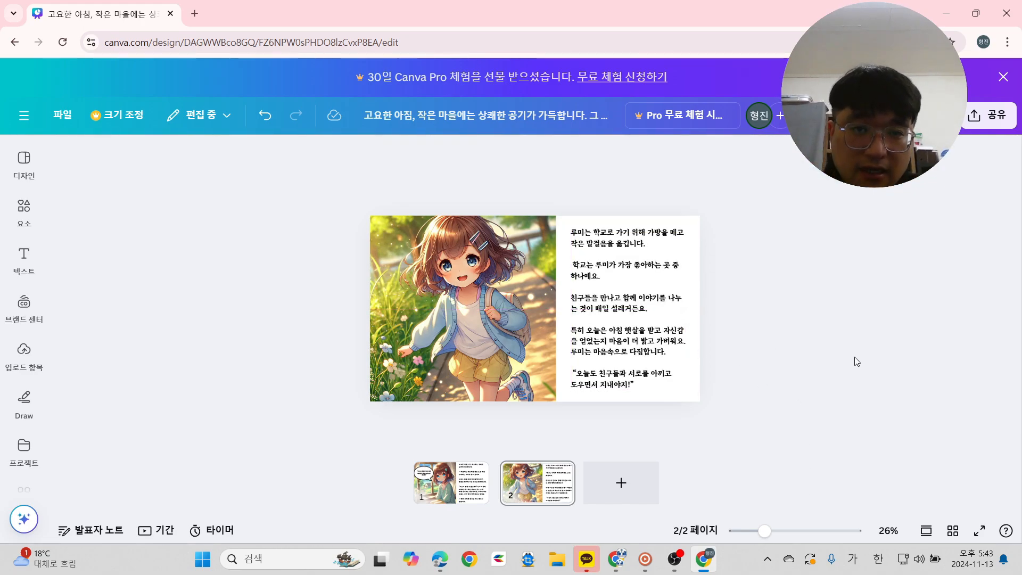
Select the speech bubble together with its line of dialogue on page 1 and copy both.
{"action": "left_click", "coordinate": [445, 313]}
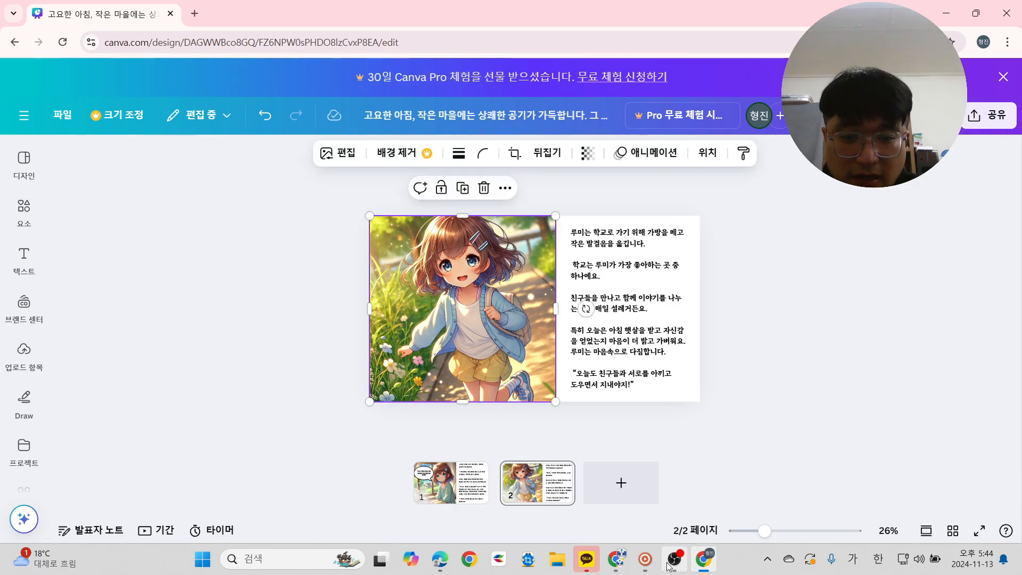
{"action": "left_click", "coordinate": [451, 482]}
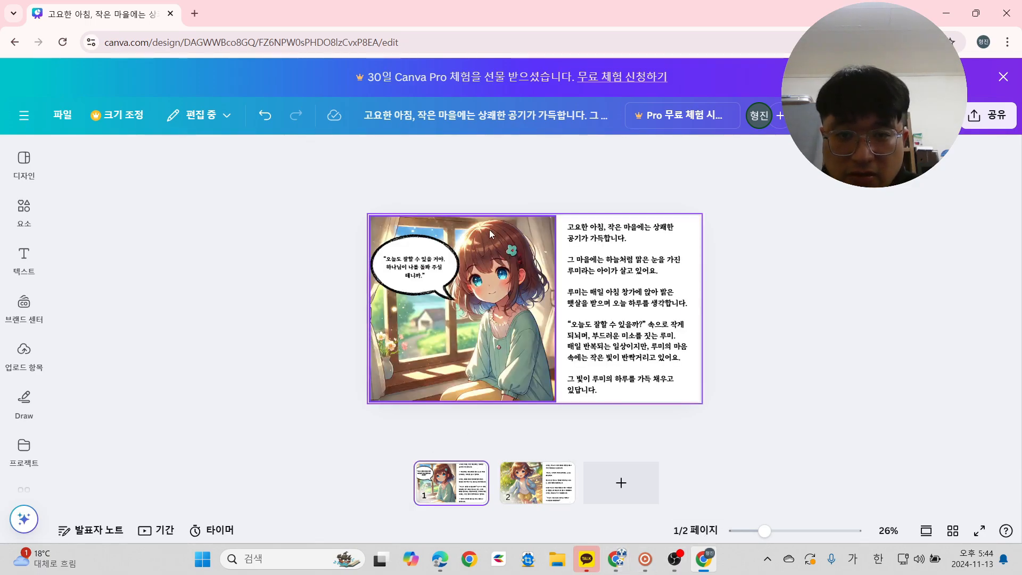
{"action": "left_click", "coordinate": [422, 250]}
{"action": "left_click", "coordinate": [429, 257], "text": "shift"}
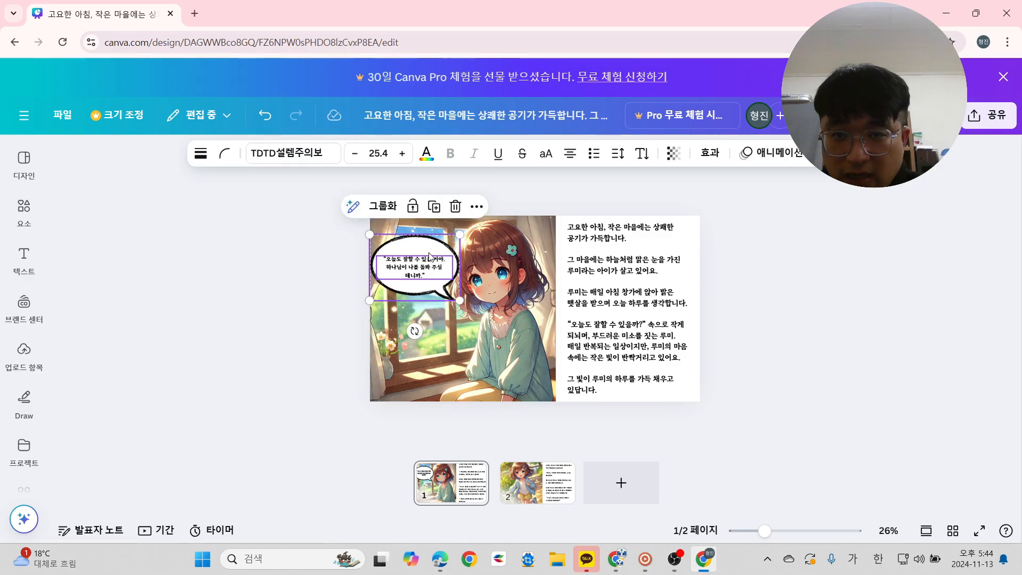
{"action": "left_click", "coordinate": [736, 324]}
{"action": "left_click", "coordinate": [403, 279]}
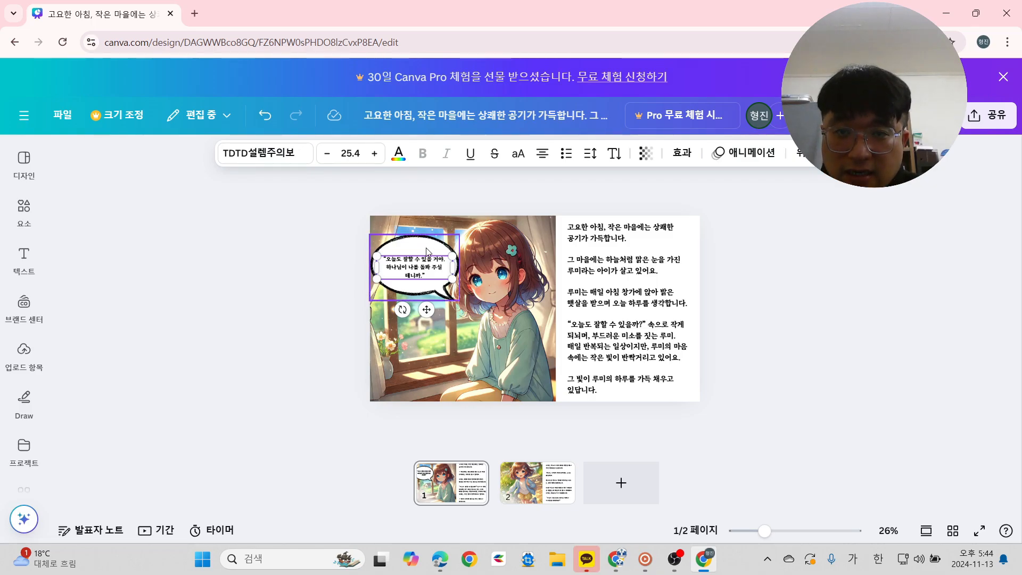
{"action": "left_click", "coordinate": [427, 252], "text": "shift"}
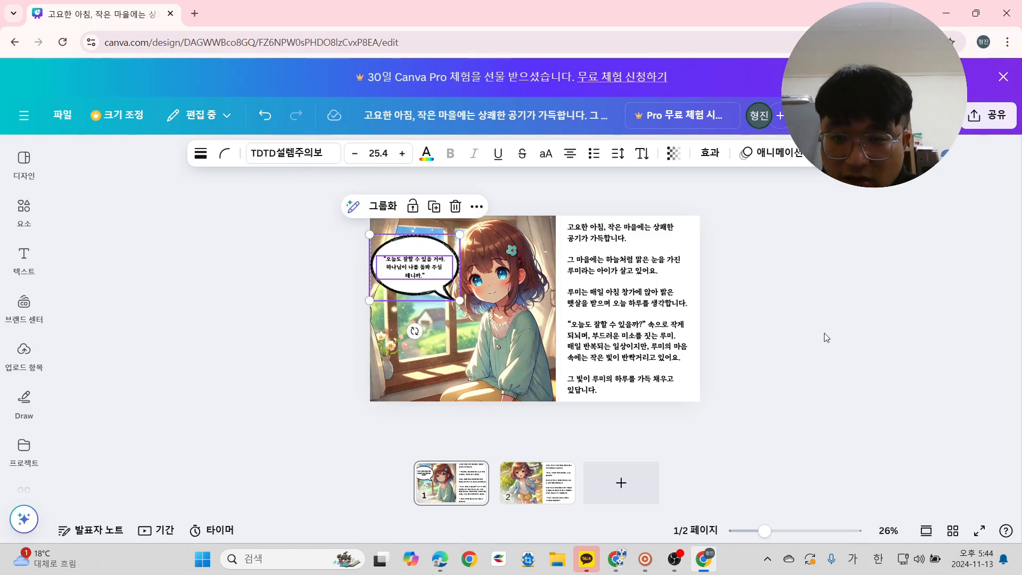
{"action": "right_click", "coordinate": [461, 289]}
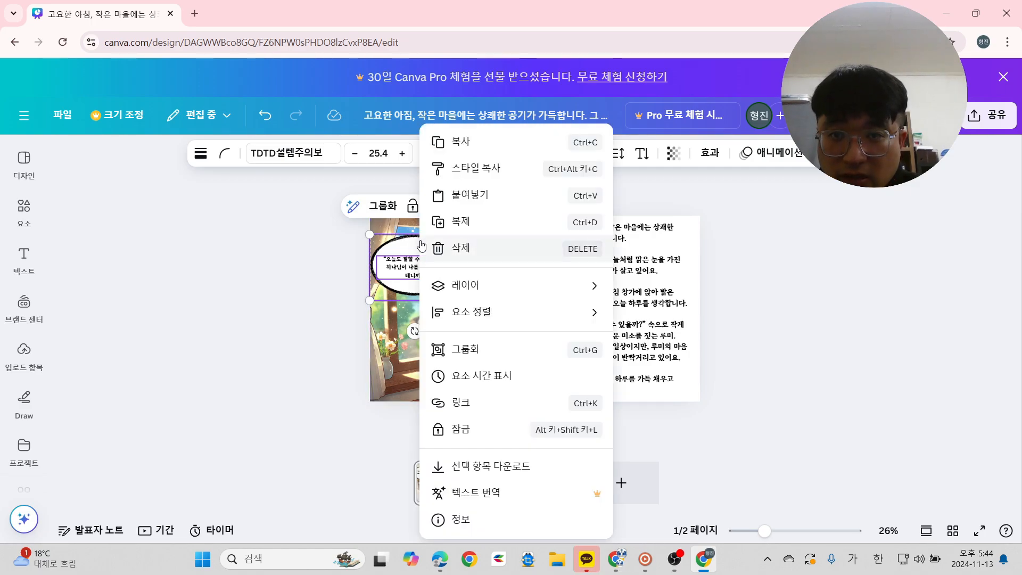
{"action": "left_click", "coordinate": [463, 145]}
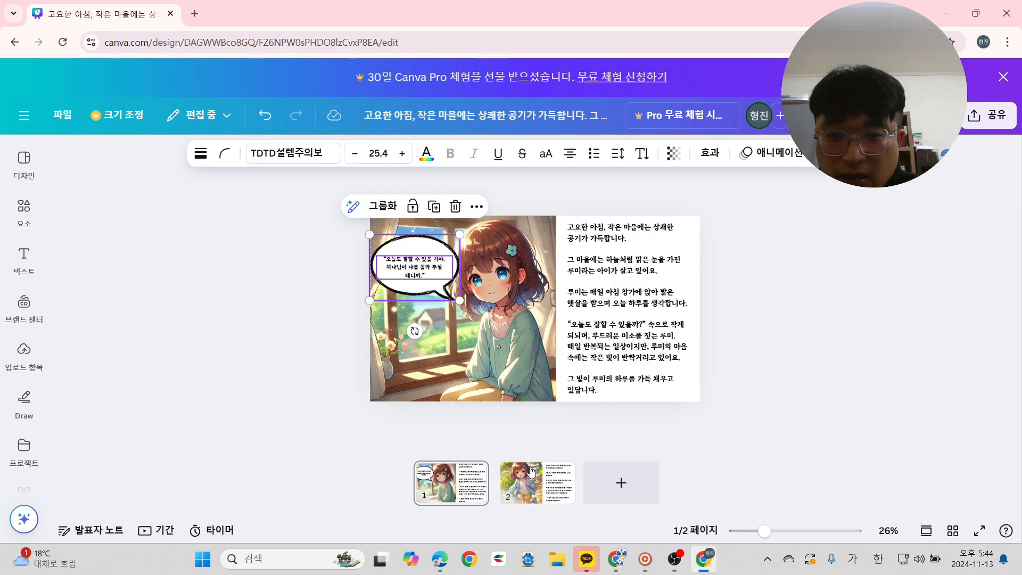
Paste the copied speech bubble and dialogue onto page 2 and move both lower, beside the girl's body in the illustration.
{"action": "left_click", "coordinate": [537, 494]}
{"action": "key", "text": "ctrl+v"}
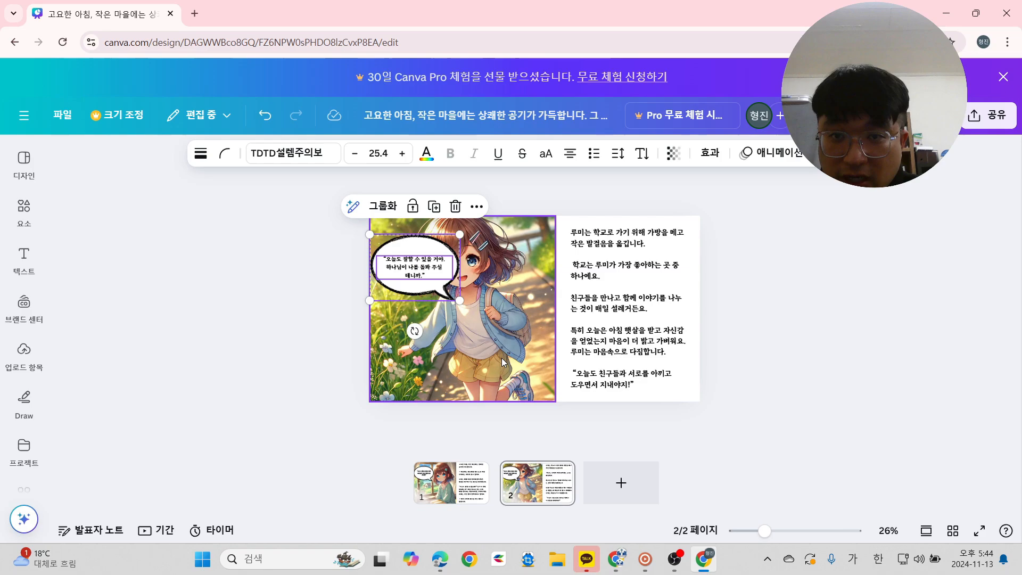
{"action": "left_click", "coordinate": [813, 379]}
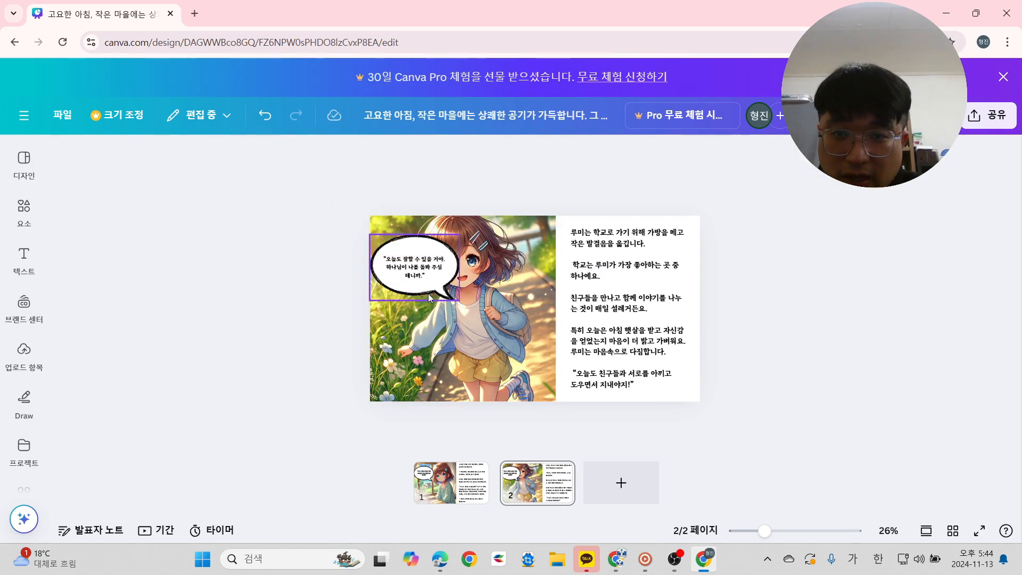
{"action": "left_click_drag", "start_coordinate": [428, 293], "coordinate": [435, 346]}
{"action": "left_click_drag", "start_coordinate": [413, 276], "coordinate": [420, 328]}
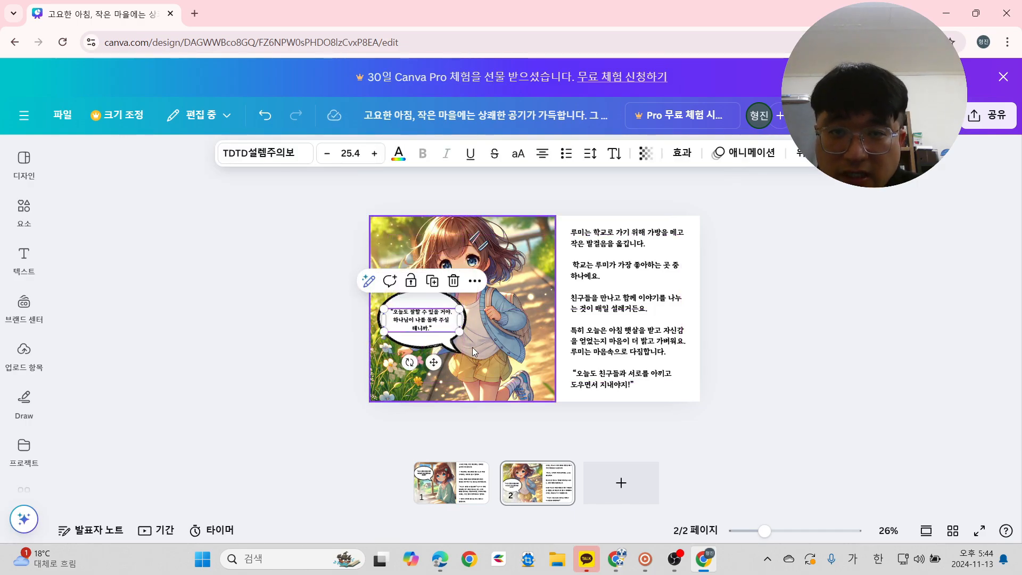
Flip page 2's speech bubble vertically so its tail points up at the girl, and shift the dialogue slightly down inside it.
{"action": "left_click", "coordinate": [448, 306]}
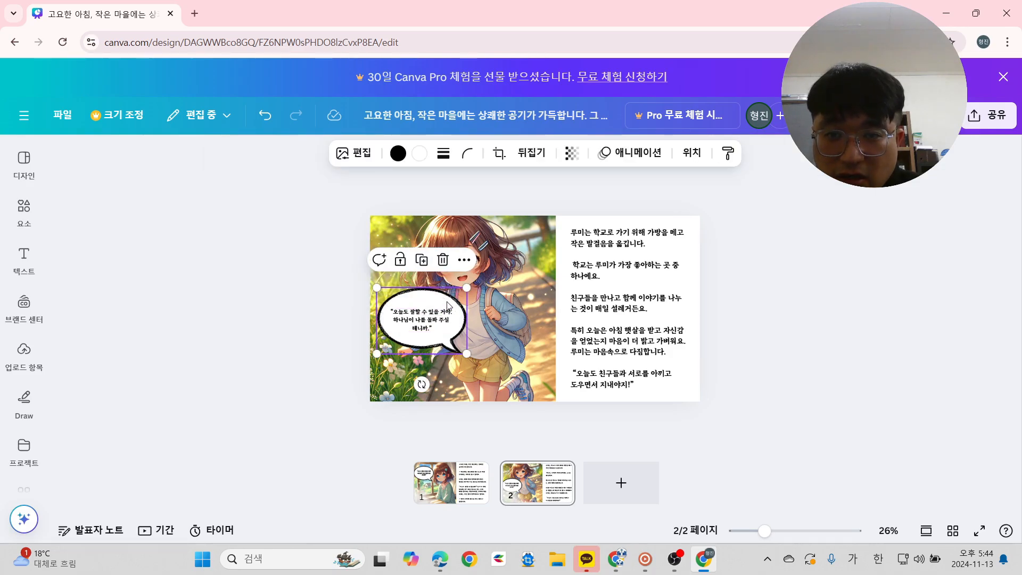
{"action": "left_click", "coordinate": [539, 161]}
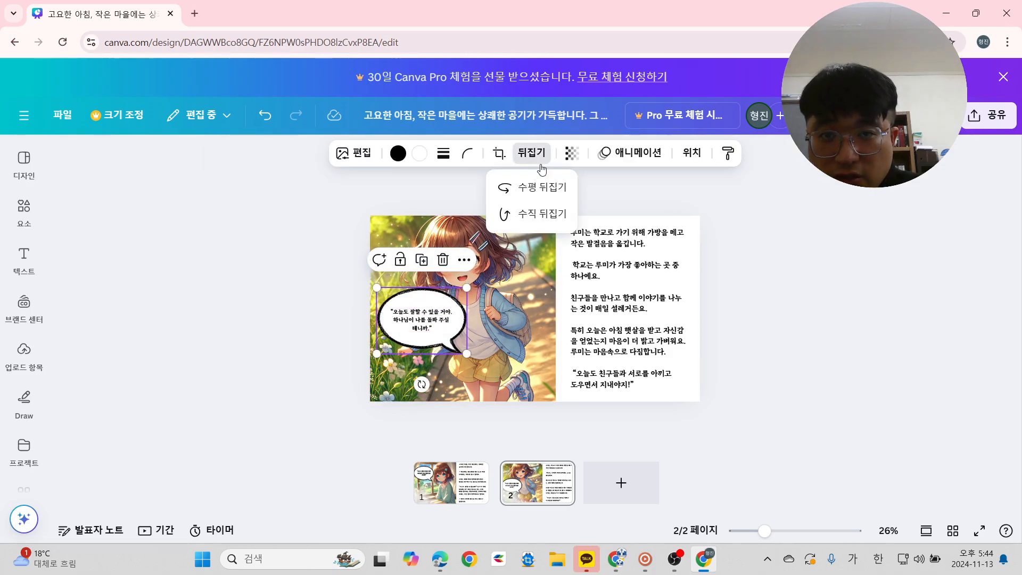
{"action": "left_click", "coordinate": [537, 216]}
{"action": "left_click", "coordinate": [537, 216]}
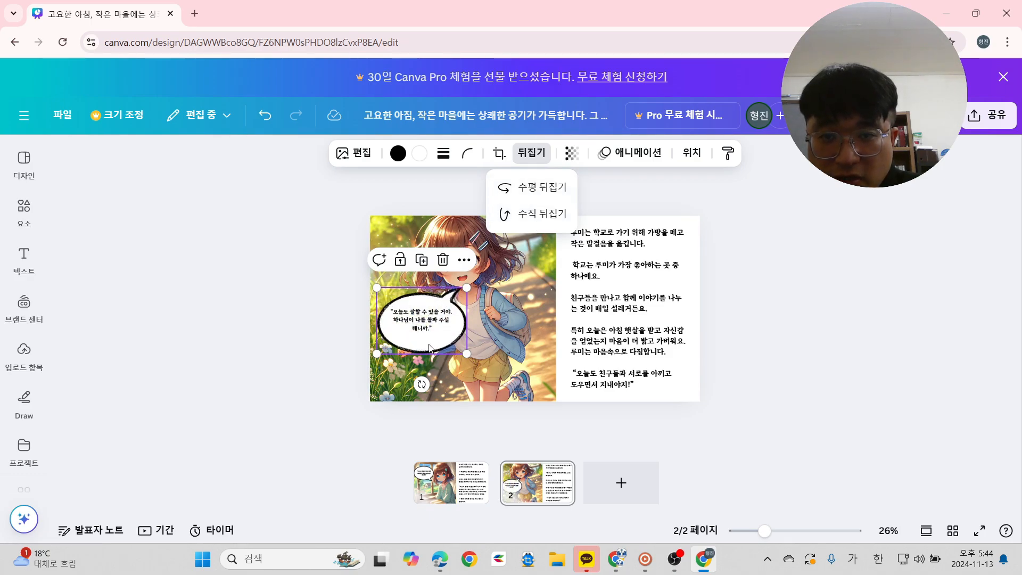
{"action": "left_click", "coordinate": [768, 332]}
{"action": "left_click_drag", "start_coordinate": [424, 319], "coordinate": [424, 323]}
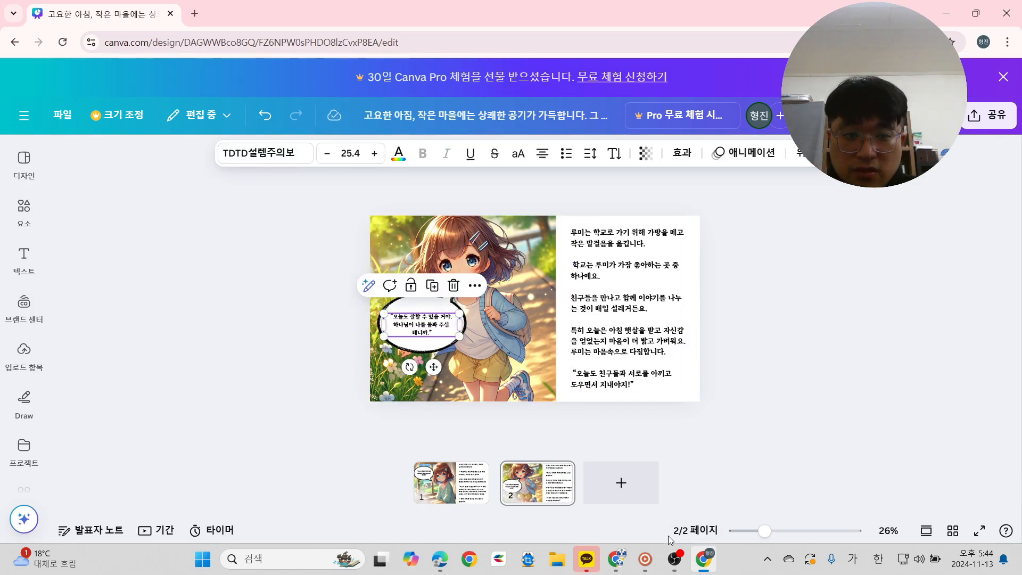
Switch to the ChatGPT story chat and copy 루미's page 2 line "오늘도 좋은 하루가 될 거야!".
{"action": "mouse_move", "coordinate": [615, 565]}
{"action": "left_click", "coordinate": [649, 490]}
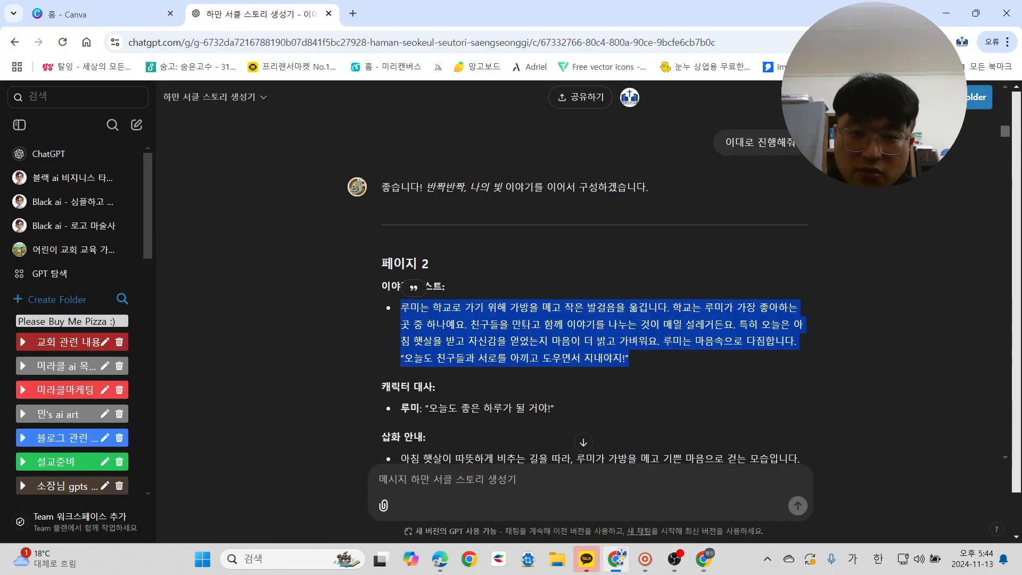
{"action": "scroll", "coordinate": [484, 347], "scroll_direction": "down", "scroll_amount": 4}
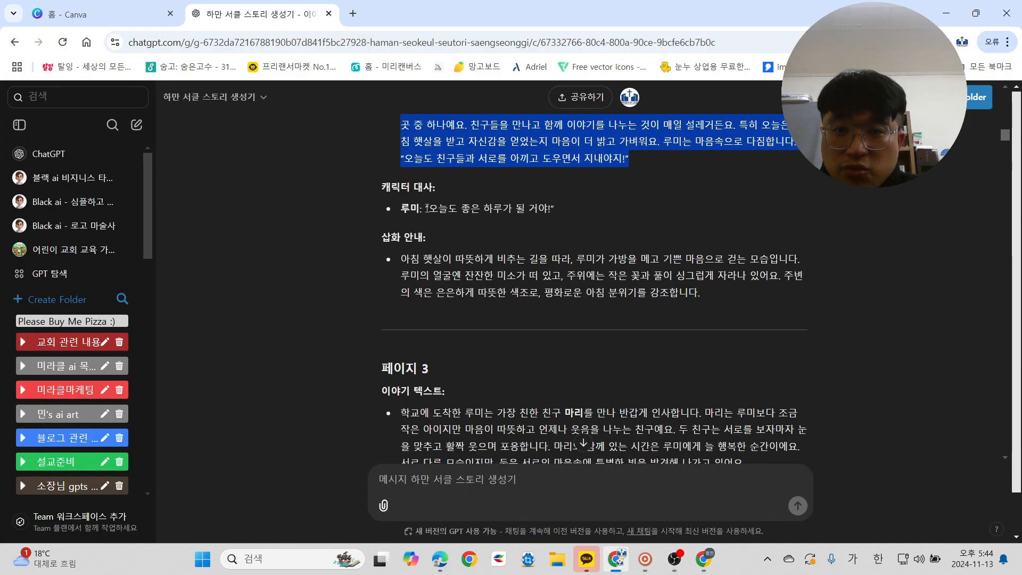
{"action": "left_click_drag", "start_coordinate": [425, 208], "coordinate": [571, 210]}
{"action": "key", "text": "ctrl+c"}
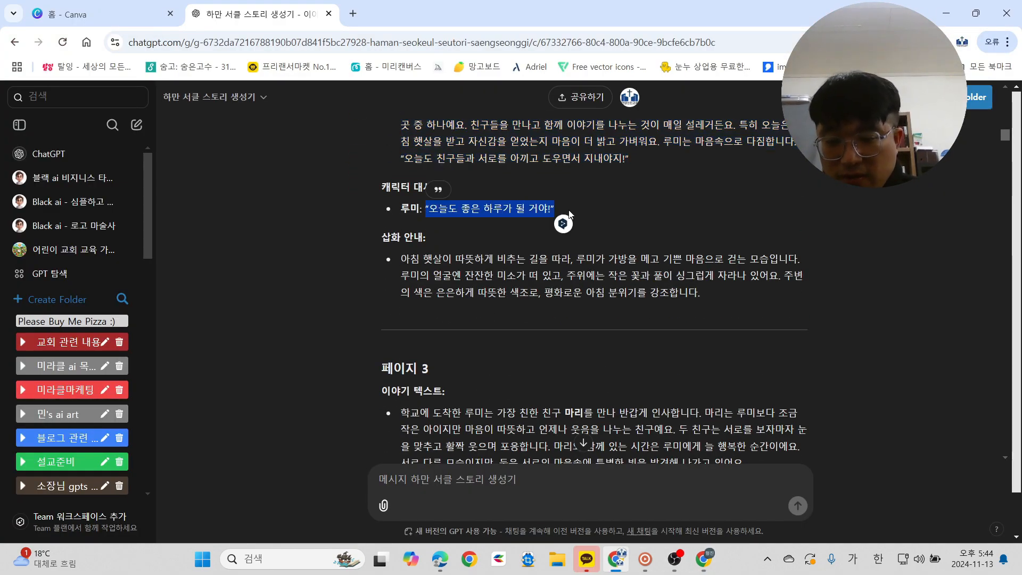
Return to the Canva design and replace the dialogue in page 2's bubble with the copied line "오늘도 좋은 하루가 될 거야!".
{"action": "left_click", "coordinate": [99, 14]}
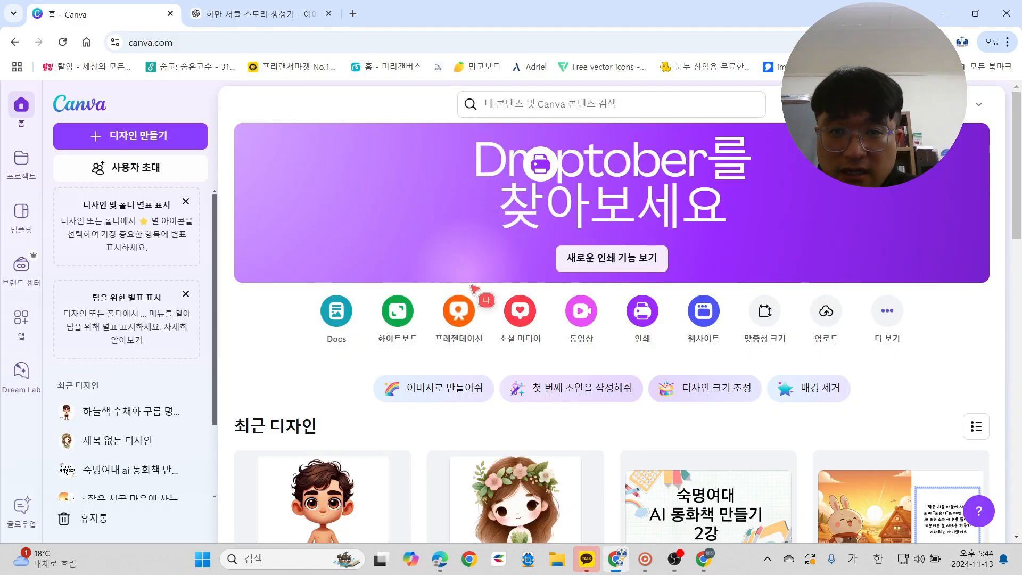
{"action": "left_click", "coordinate": [703, 560]}
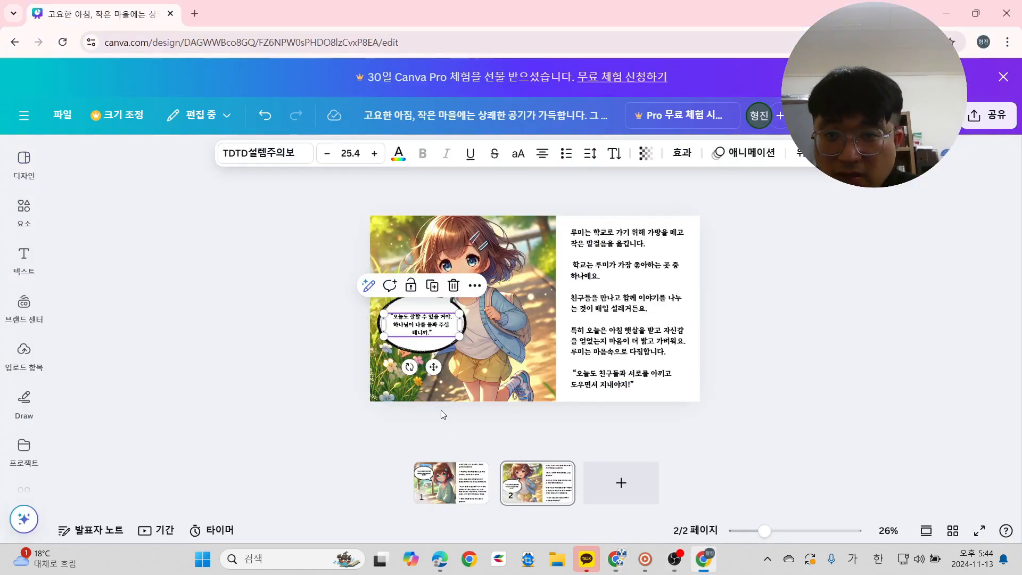
{"action": "double_click", "coordinate": [432, 329]}
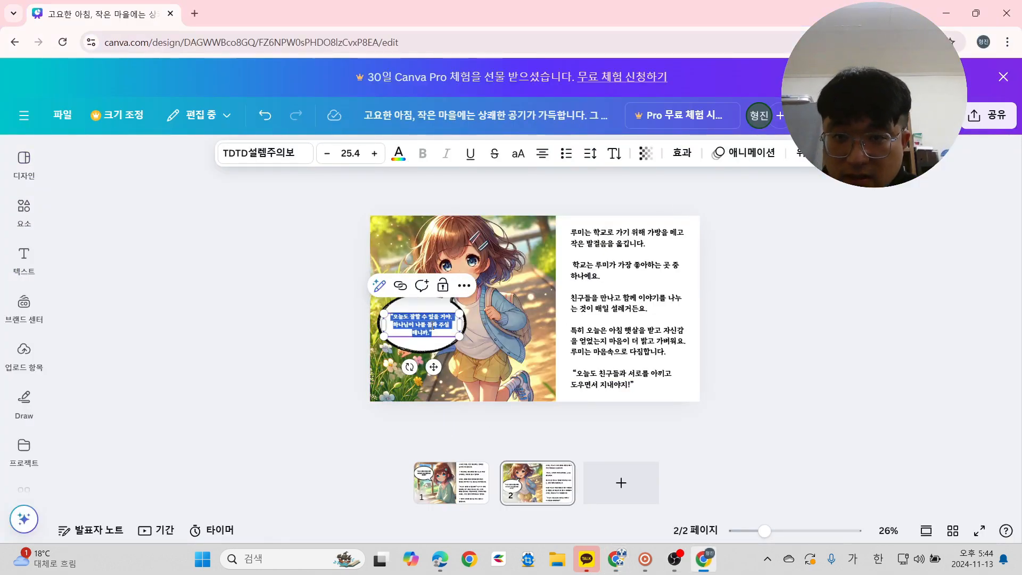
{"action": "key", "text": "ctrl+v"}
{"action": "left_click", "coordinate": [839, 388]}
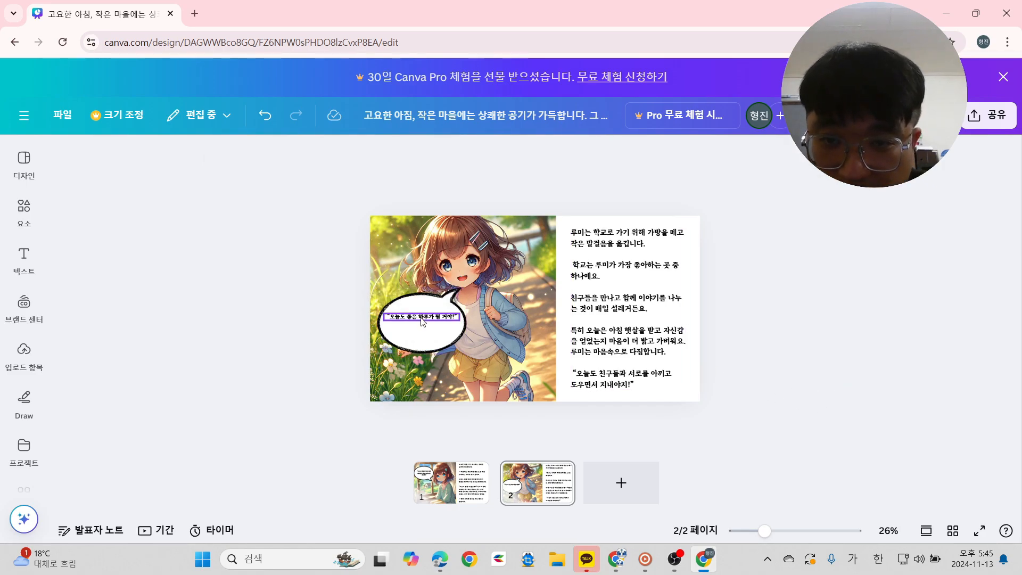
Center the dialogue in page 2's speech bubble and narrow its text box so the line wraps before "될 거야!".
{"action": "left_click", "coordinate": [422, 321]}
{"action": "left_click", "coordinate": [777, 405]}
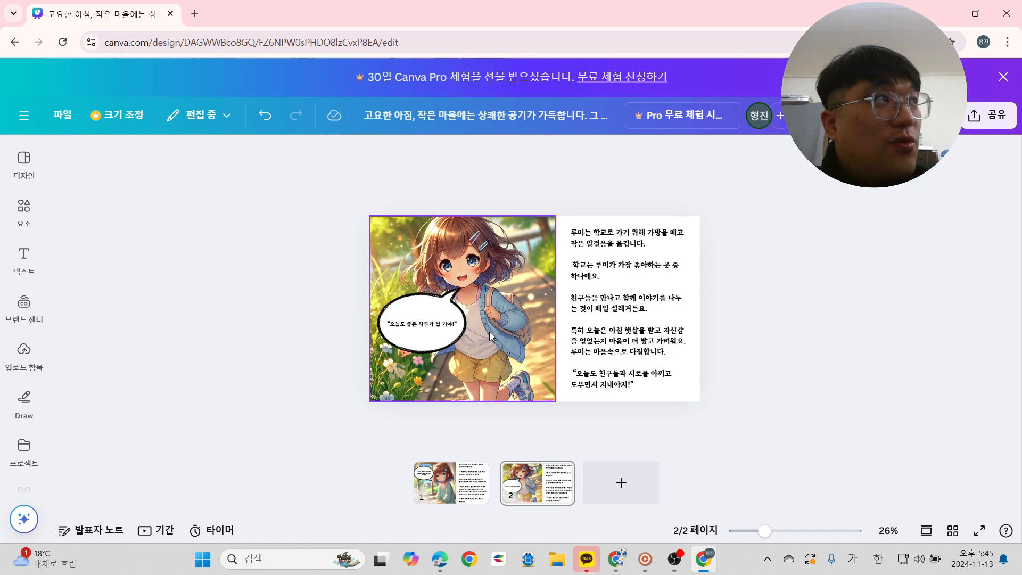
{"action": "left_click", "coordinate": [435, 326]}
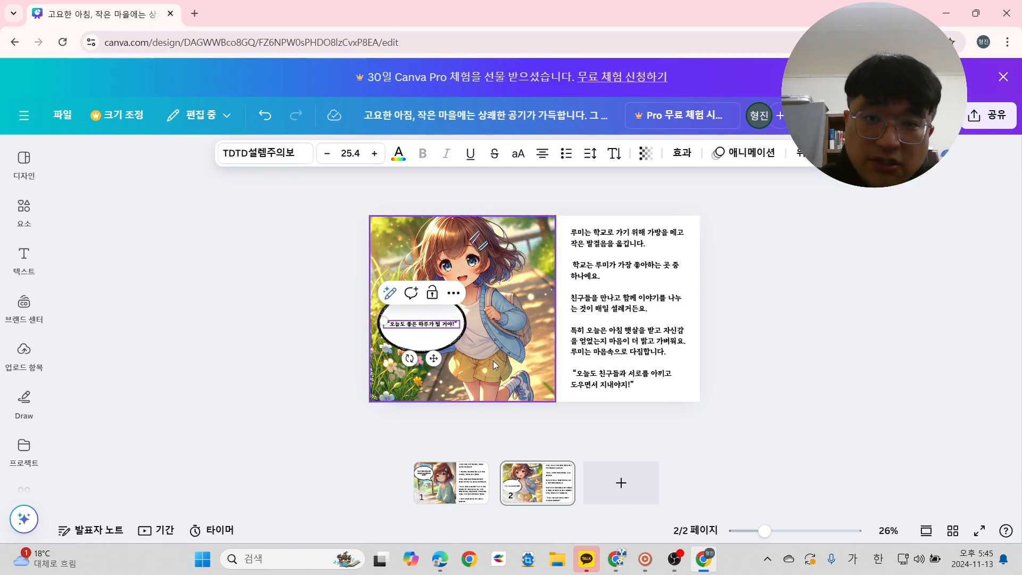
{"action": "left_click", "coordinate": [727, 381]}
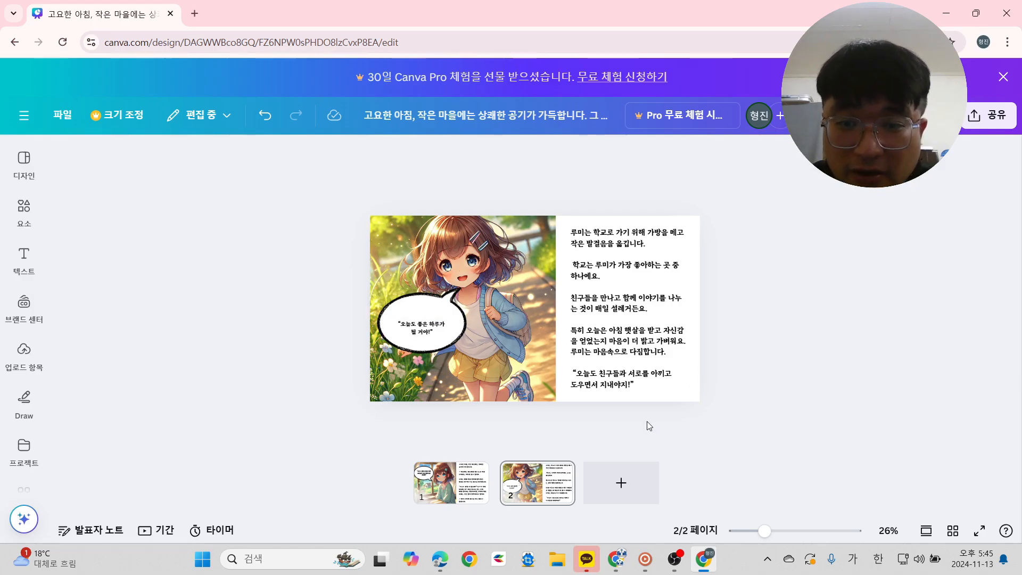
Add a blank page and move it to the front of the book as page 1.
{"action": "left_click", "coordinate": [598, 488]}
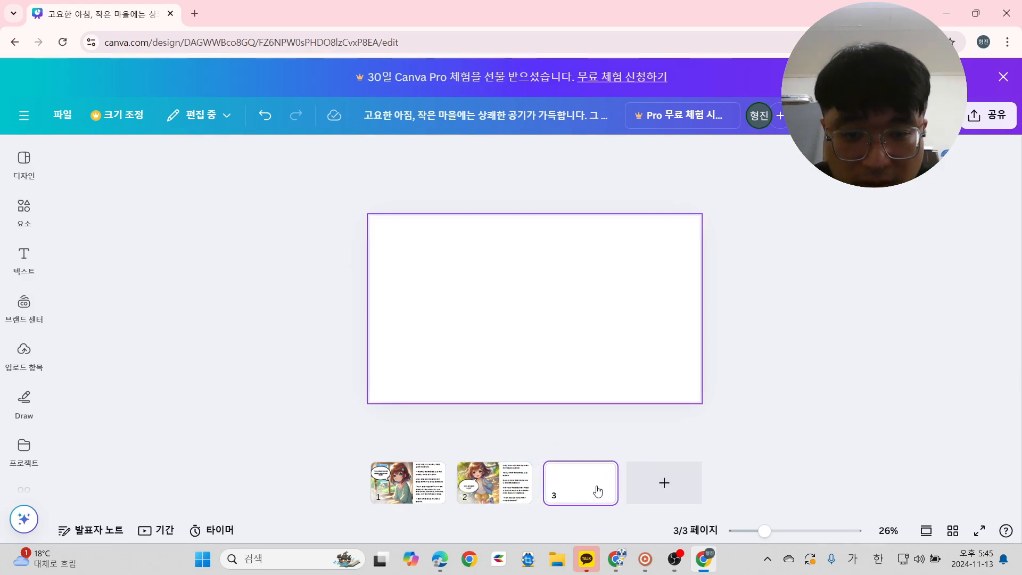
{"action": "left_click_drag", "start_coordinate": [557, 490], "coordinate": [361, 507]}
{"action": "left_click_drag", "start_coordinate": [559, 485], "coordinate": [394, 487]}
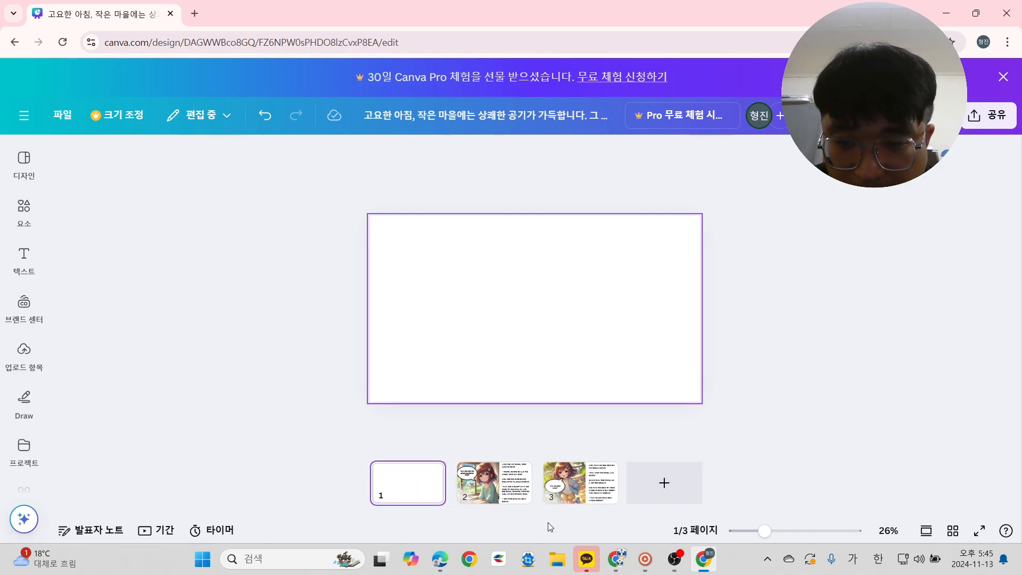
{"action": "left_click", "coordinate": [863, 444]}
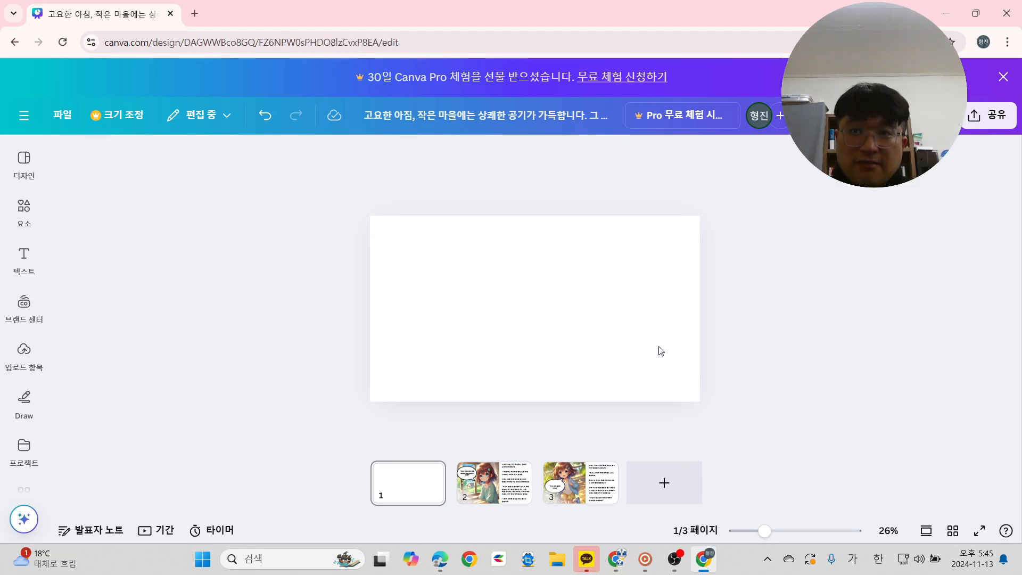
Find the illustration of 루미 in the park with two children behind her in the ChatGPT story chat and copy the image.
{"action": "left_click", "coordinate": [614, 567]}
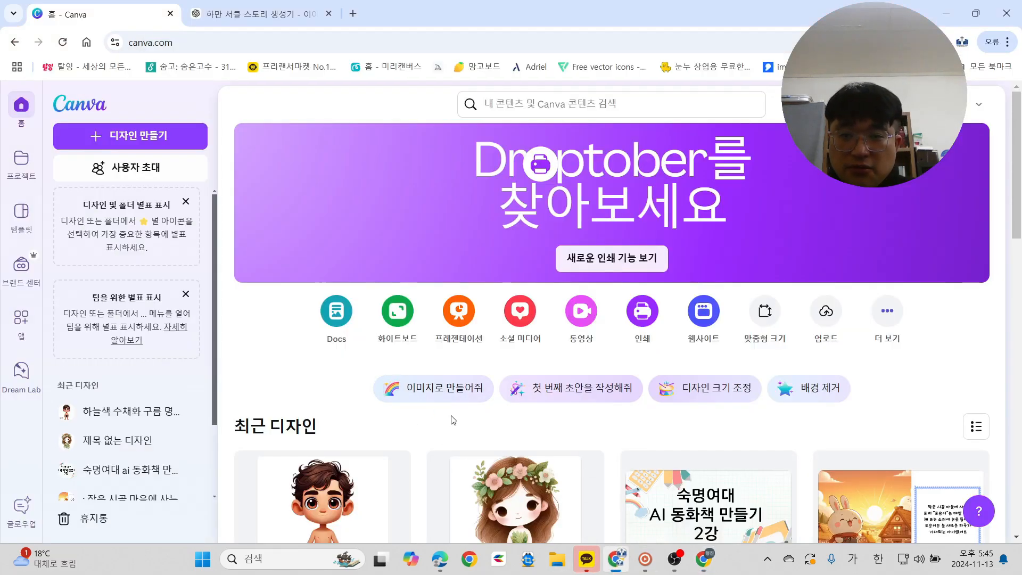
{"action": "left_click", "coordinate": [295, 10]}
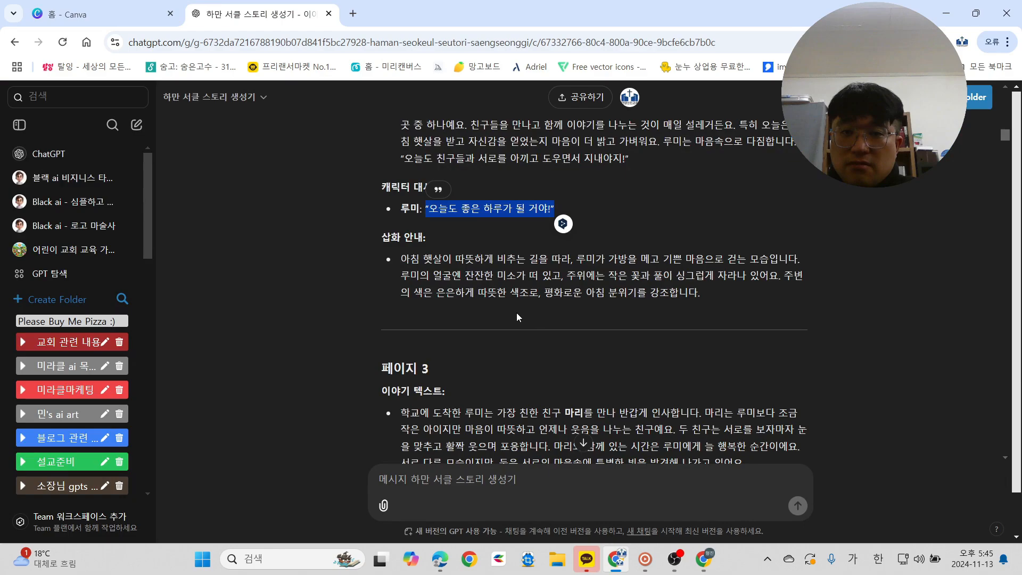
{"action": "scroll", "coordinate": [588, 422], "scroll_direction": "up", "scroll_amount": 10}
{"action": "scroll", "coordinate": [588, 422], "scroll_direction": "up", "scroll_amount": 10}
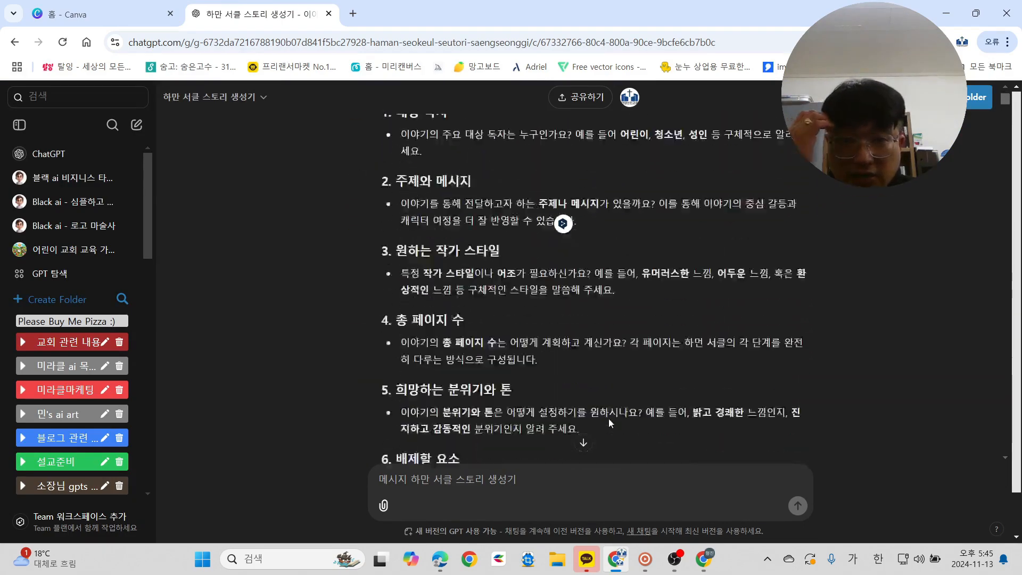
{"action": "scroll", "coordinate": [589, 378], "scroll_direction": "down", "scroll_amount": 20}
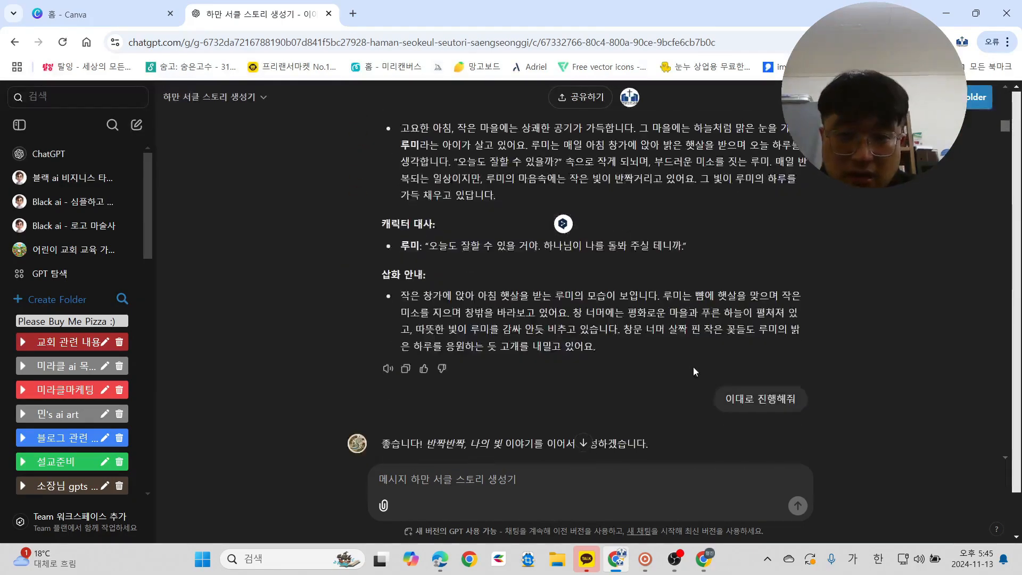
{"action": "scroll", "coordinate": [708, 406], "scroll_direction": "down", "scroll_amount": 20}
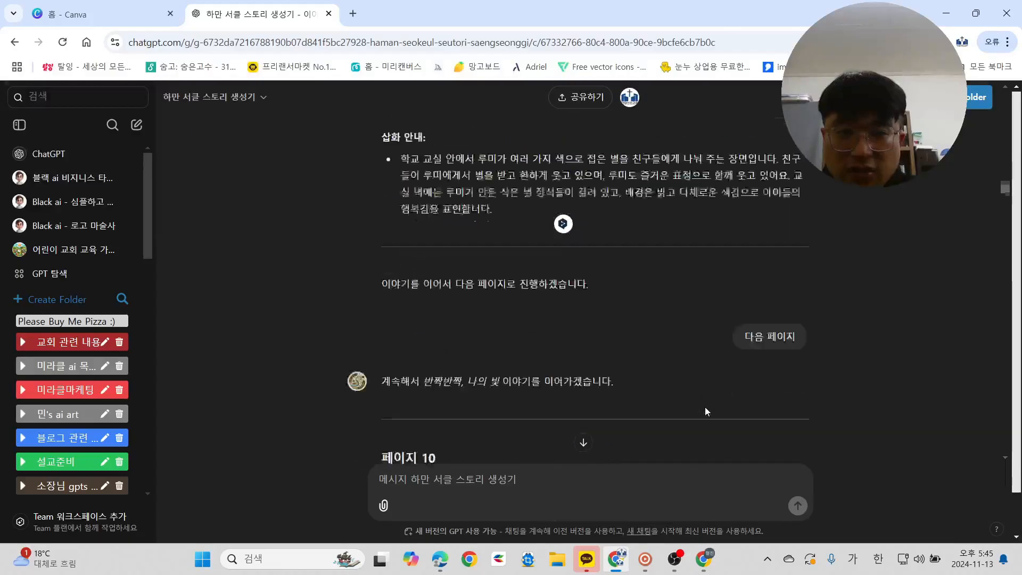
{"action": "scroll", "coordinate": [709, 415], "scroll_direction": "down", "scroll_amount": 20}
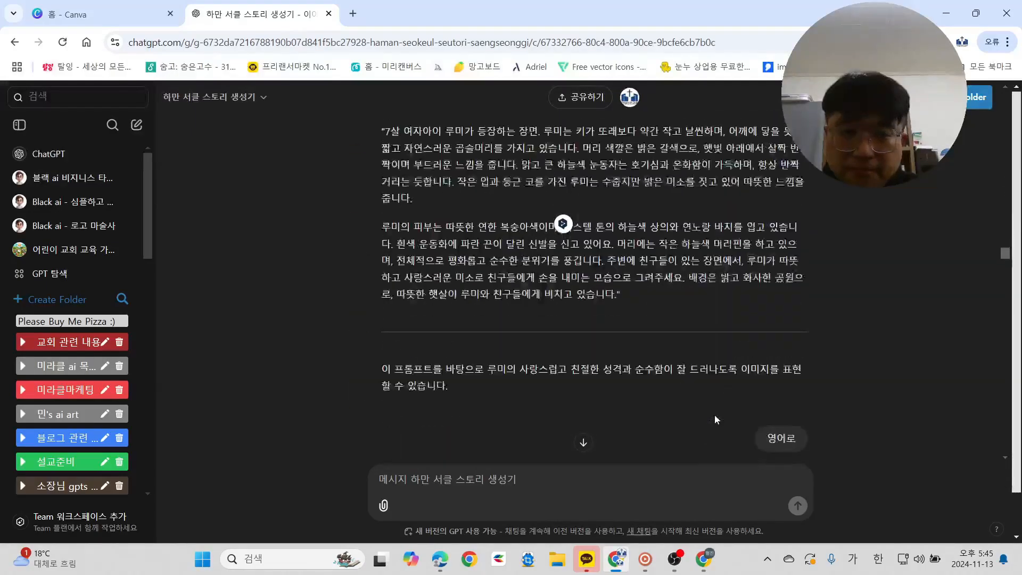
{"action": "scroll", "coordinate": [681, 376], "scroll_direction": "down", "scroll_amount": 10}
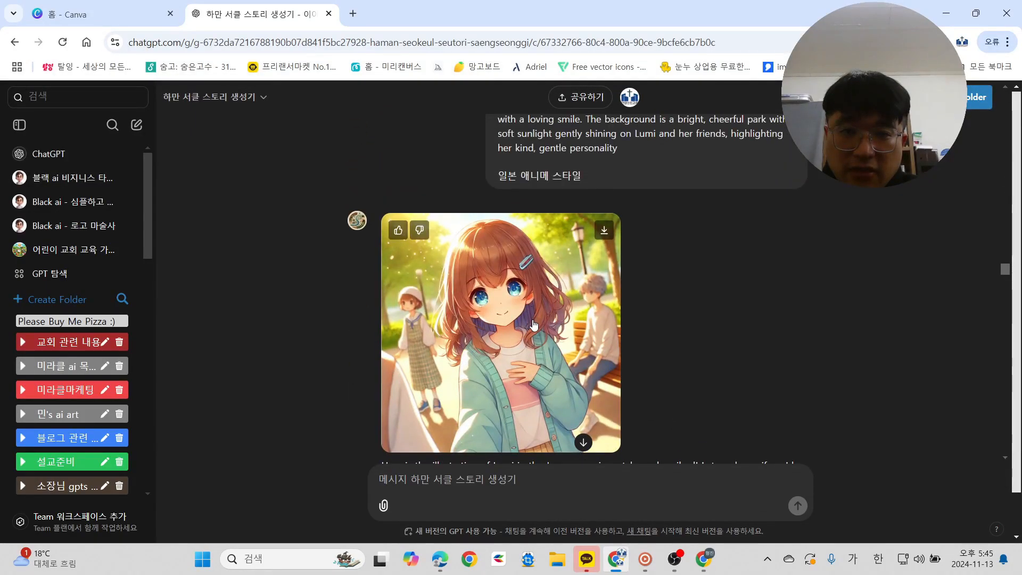
{"action": "left_click", "coordinate": [515, 311]}
{"action": "right_click", "coordinate": [430, 327]}
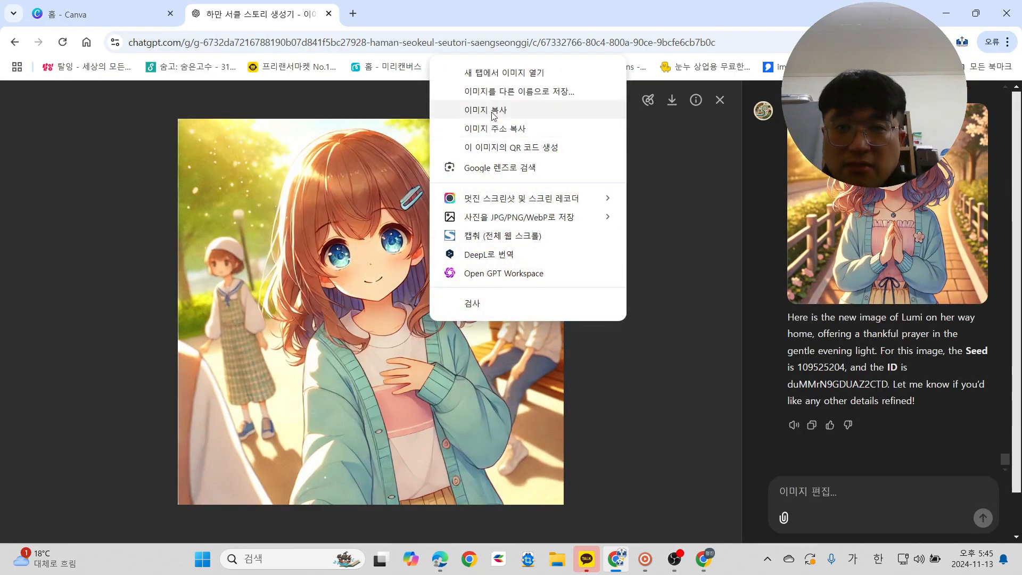
{"action": "left_click", "coordinate": [469, 105]}
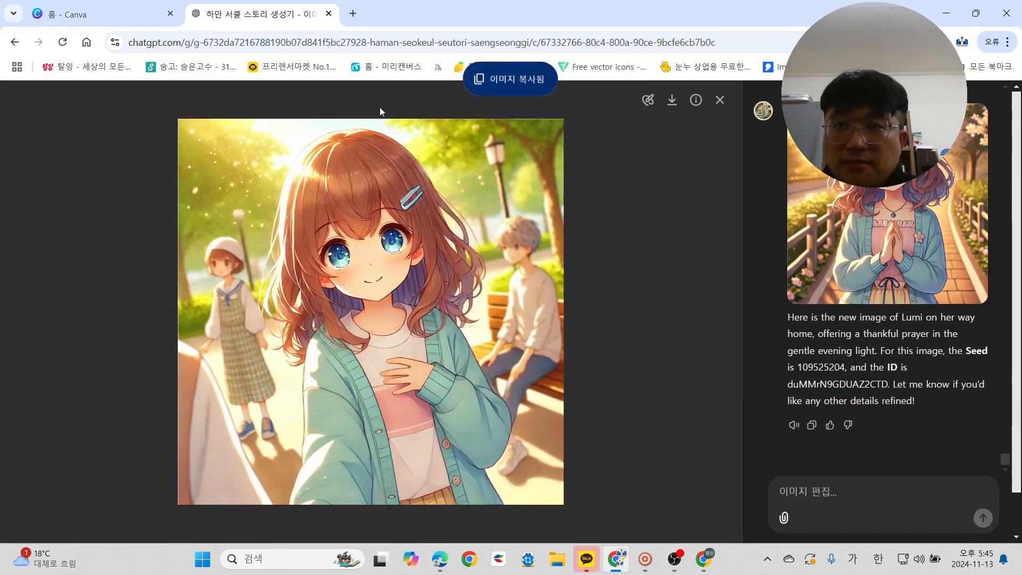
Paste the park illustration onto the blank first page in Canva, align it to the upper-left corner and enlarge it to full page height.
{"action": "left_click", "coordinate": [711, 567]}
{"action": "left_click", "coordinate": [448, 344]}
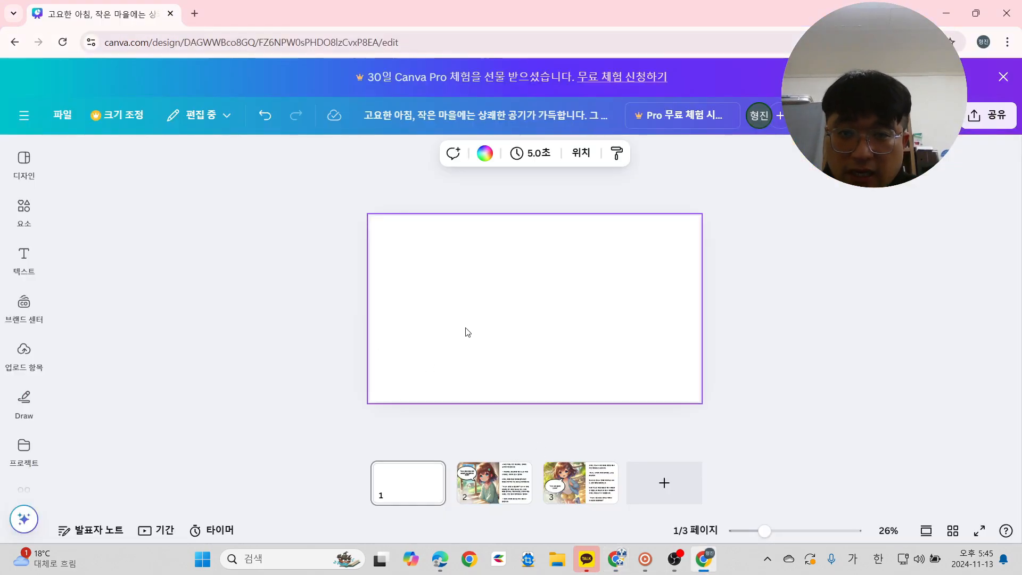
{"action": "key", "text": "ctrl+v"}
{"action": "left_click_drag", "start_coordinate": [545, 328], "coordinate": [439, 300]}
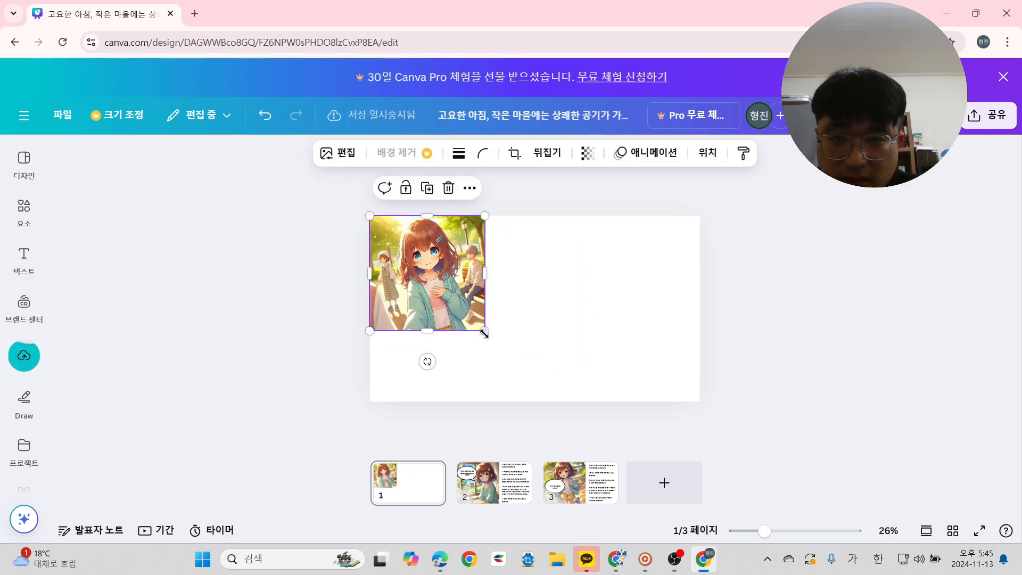
{"action": "left_click_drag", "start_coordinate": [485, 331], "coordinate": [539, 422]}
{"action": "left_click", "coordinate": [708, 382]}
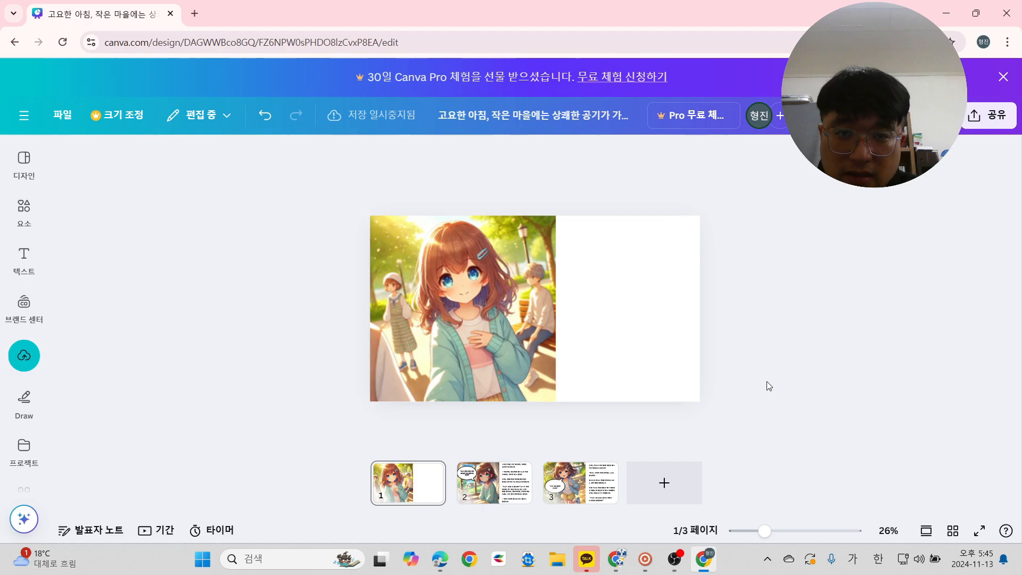
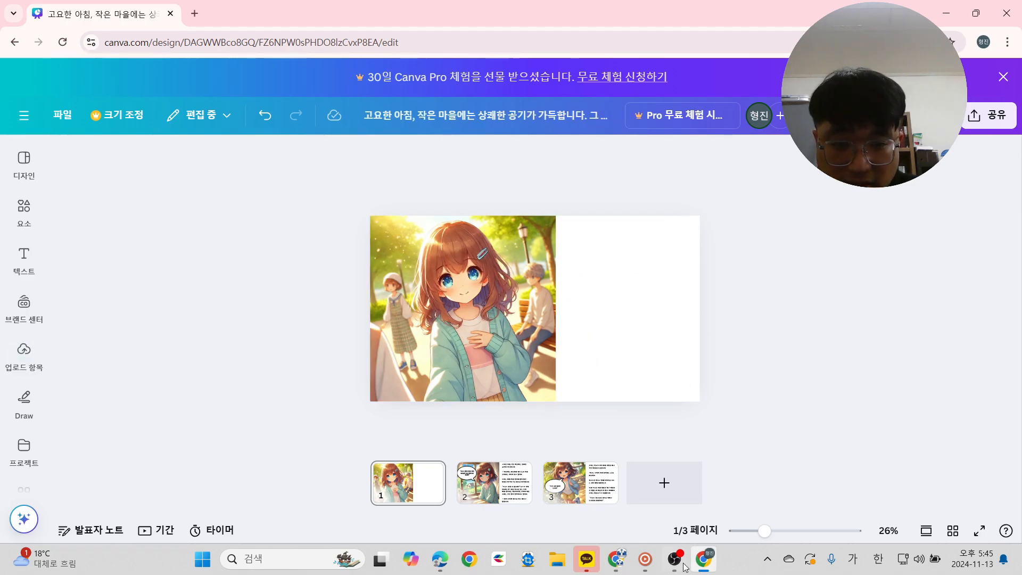
Return to the ChatGPT story chat, find the overall title "반짝반짝, 나의 빛" above page 1's story text and copy it.
{"action": "left_click", "coordinate": [618, 562]}
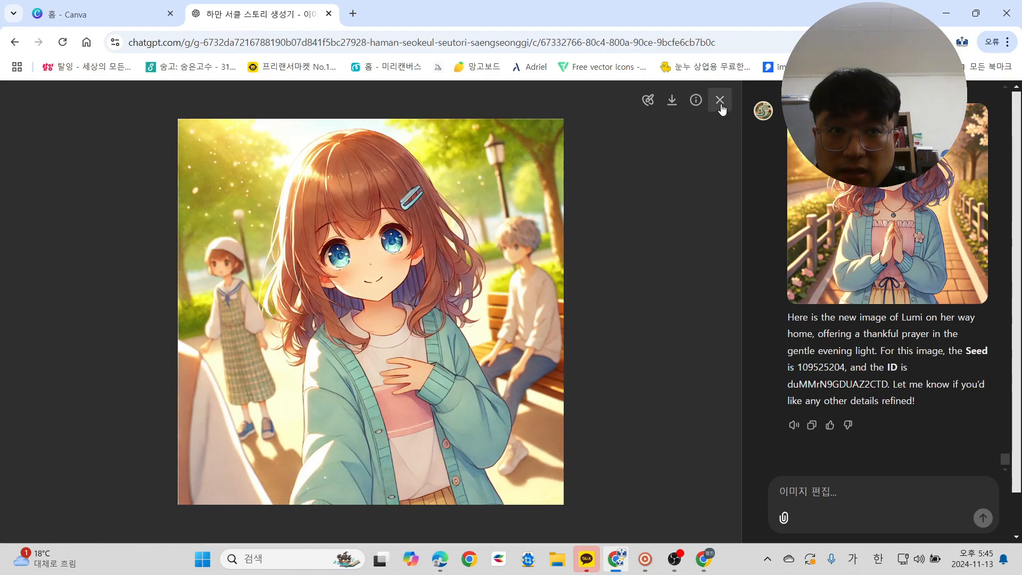
{"action": "left_click", "coordinate": [721, 101]}
{"action": "scroll", "coordinate": [823, 267], "scroll_direction": "up", "scroll_amount": 20}
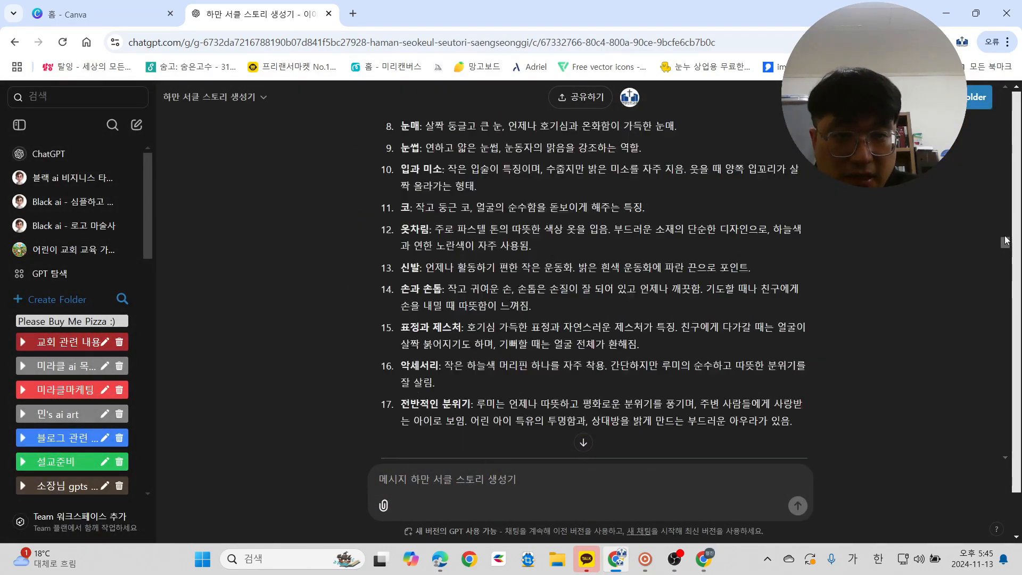
{"action": "left_click_drag", "start_coordinate": [1005, 184], "coordinate": [1008, 131]}
{"action": "scroll", "coordinate": [438, 296], "scroll_direction": "up", "scroll_amount": 5}
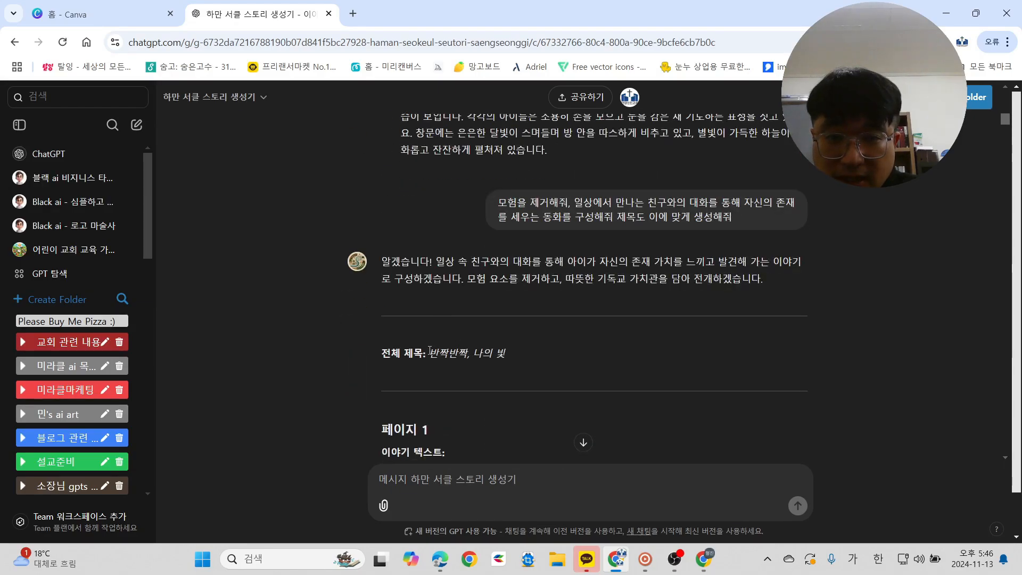
{"action": "left_click_drag", "start_coordinate": [429, 352], "coordinate": [519, 355]}
{"action": "key", "text": "ctrl+c"}
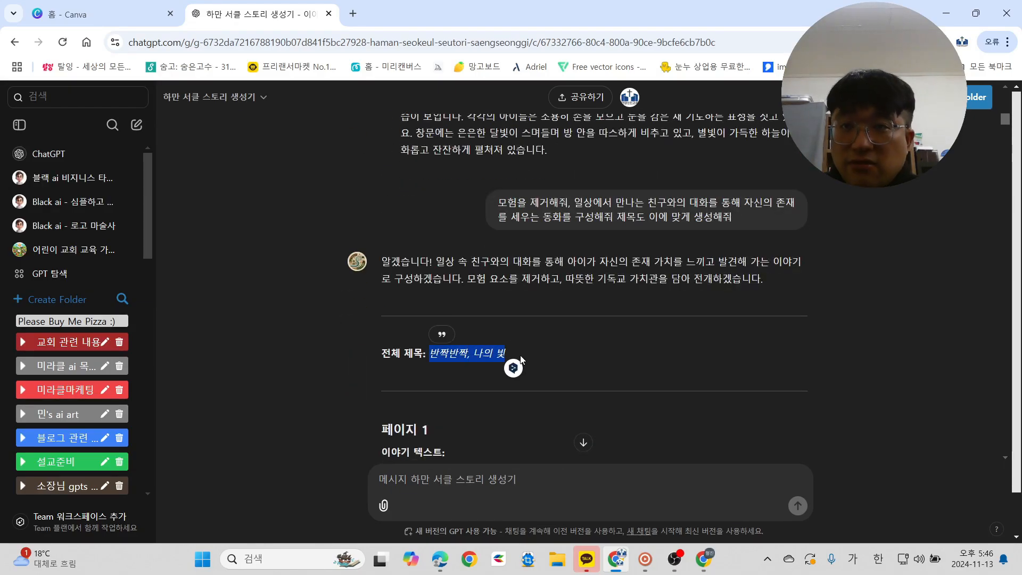
Paste the title "반짝반짝, 나의 빛" onto the cover page in Canva and move it to the white area beside the illustration.
{"action": "left_click", "coordinate": [101, 15]}
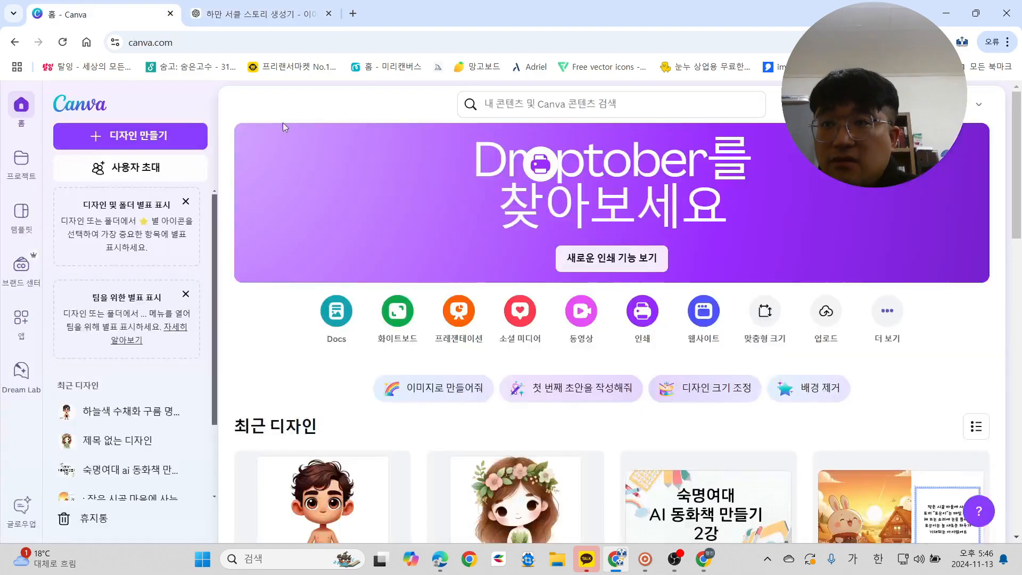
{"action": "left_click", "coordinate": [710, 567]}
{"action": "key", "text": "ctrl+v"}
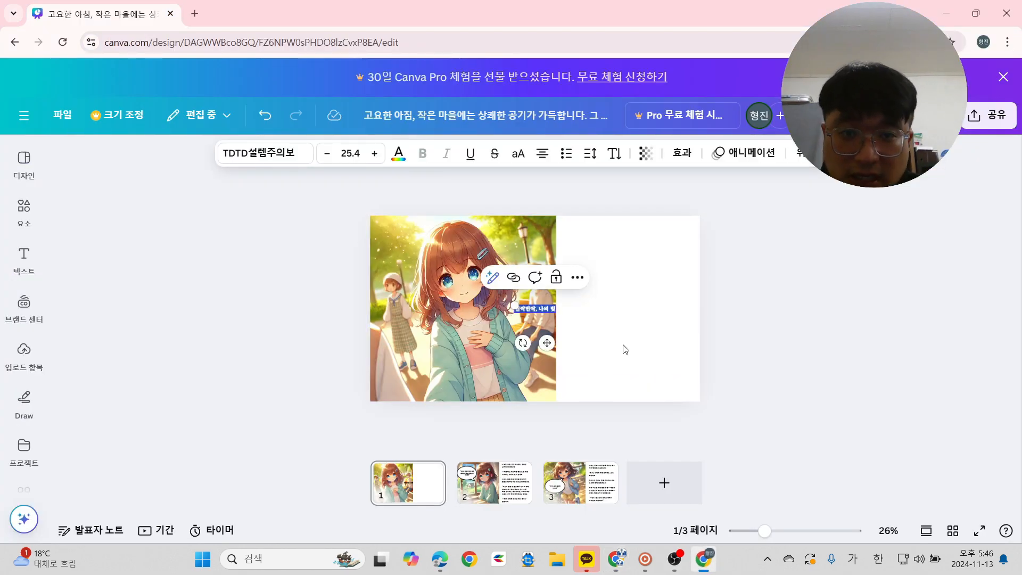
{"action": "left_click", "coordinate": [622, 346]}
{"action": "left_click_drag", "start_coordinate": [559, 309], "coordinate": [625, 312]}
{"action": "left_click", "coordinate": [601, 311]}
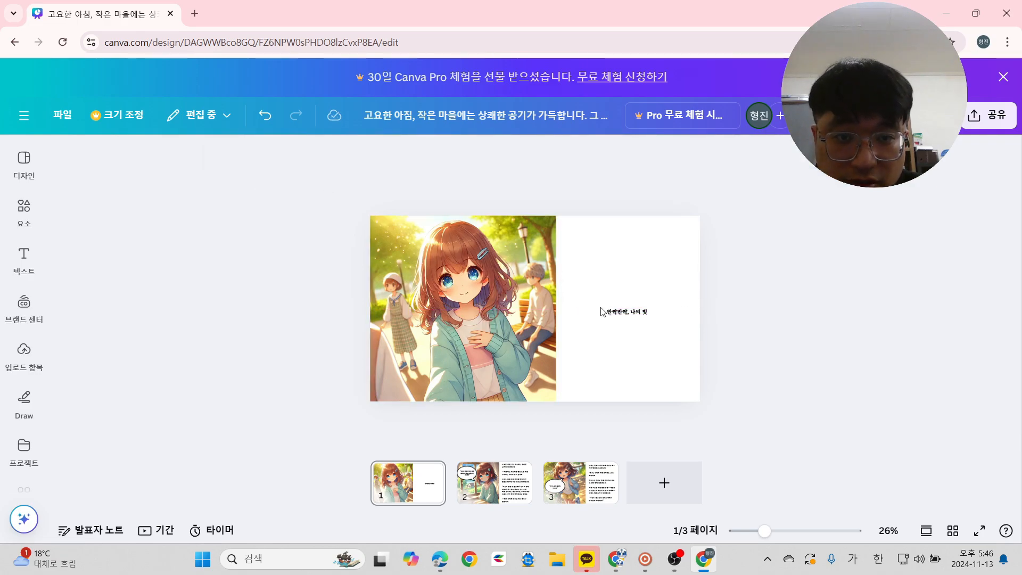
Enlarge the cover title to size 116, break it after the comma into two lines and center it in the white area.
{"action": "left_click", "coordinate": [618, 319]}
{"action": "left_click_drag", "start_coordinate": [606, 308], "coordinate": [462, 284]}
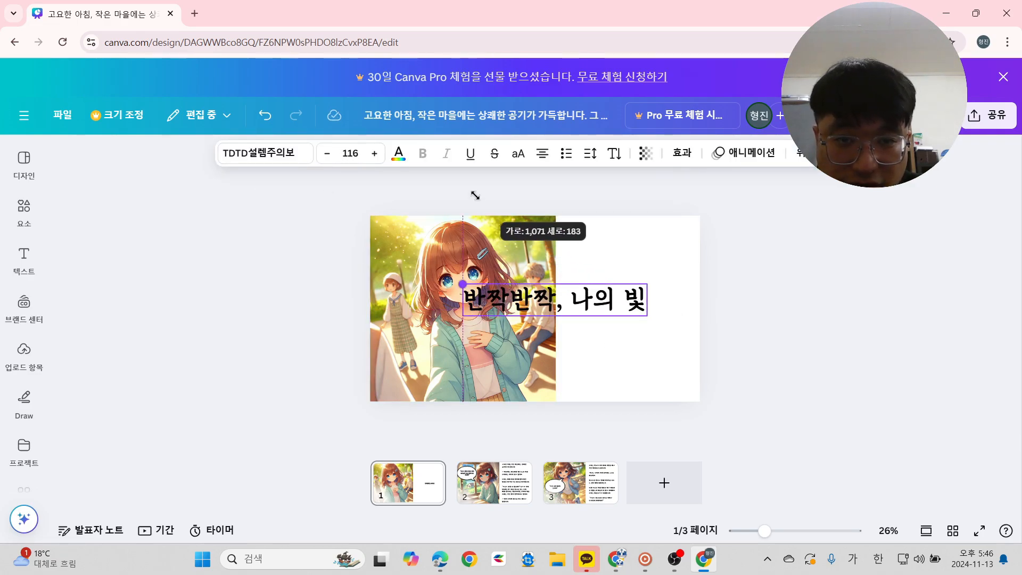
{"action": "left_click_drag", "start_coordinate": [566, 306], "coordinate": [633, 307]}
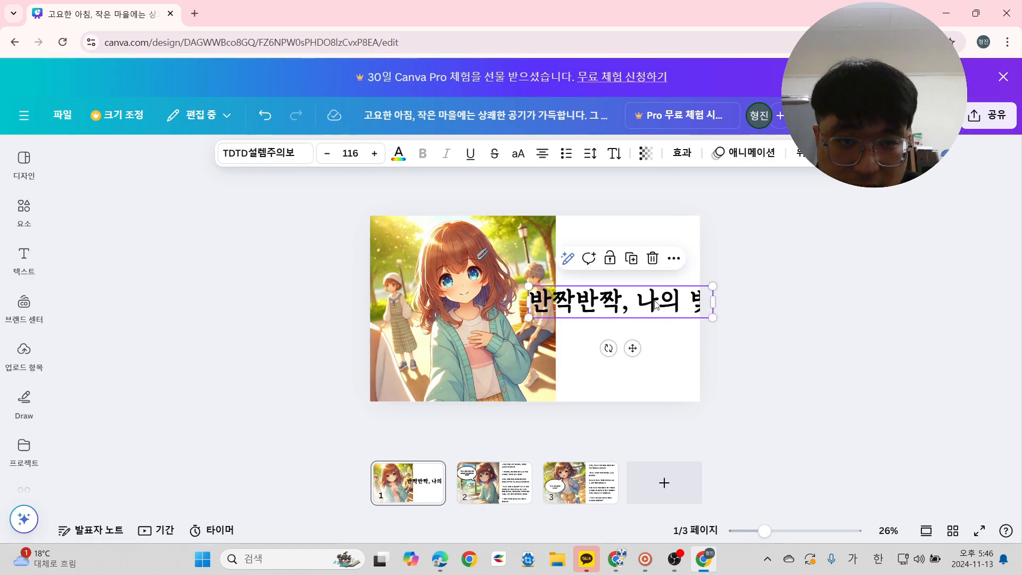
{"action": "double_click", "coordinate": [638, 299]}
{"action": "left_click", "coordinate": [638, 299]}
{"action": "key", "text": "Return"}
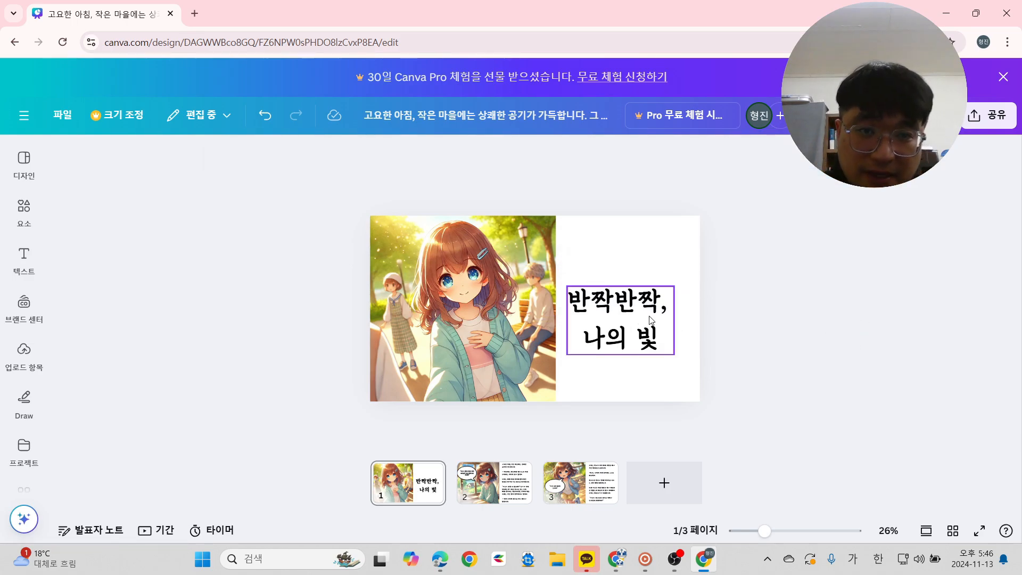
{"action": "left_click", "coordinate": [752, 322]}
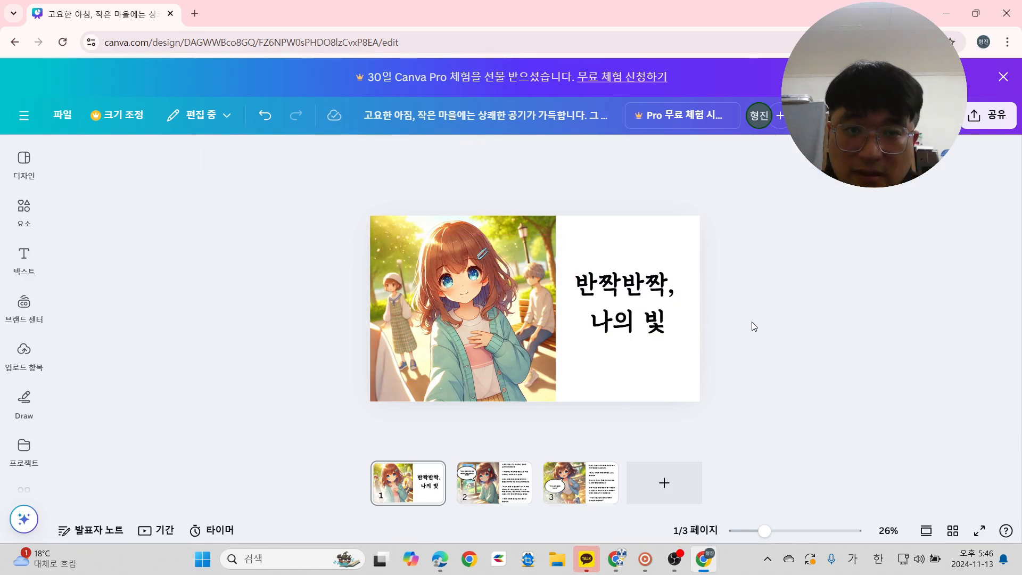
Change the cover title's font to Aerospace 항공우주 타이틀.
{"action": "left_click", "coordinate": [621, 303]}
{"action": "left_click", "coordinate": [266, 153]}
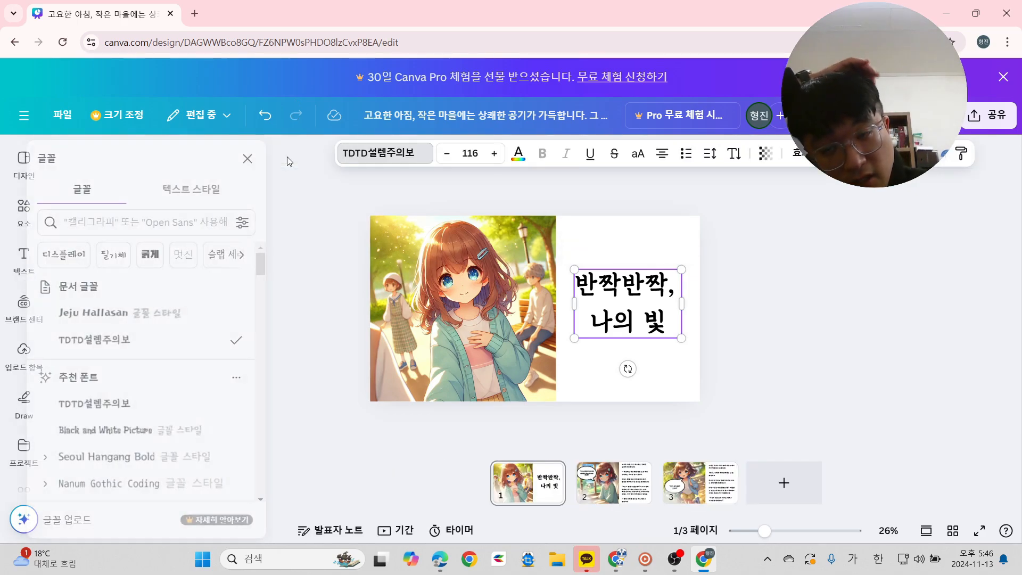
{"action": "scroll", "coordinate": [143, 313], "scroll_direction": "down", "scroll_amount": 10}
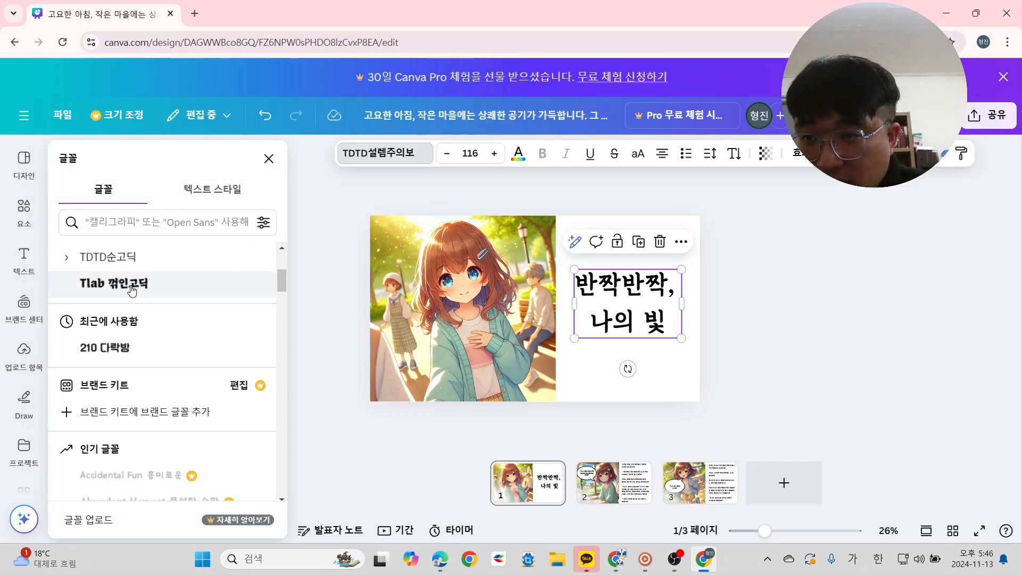
{"action": "scroll", "coordinate": [138, 326], "scroll_direction": "down", "scroll_amount": 8}
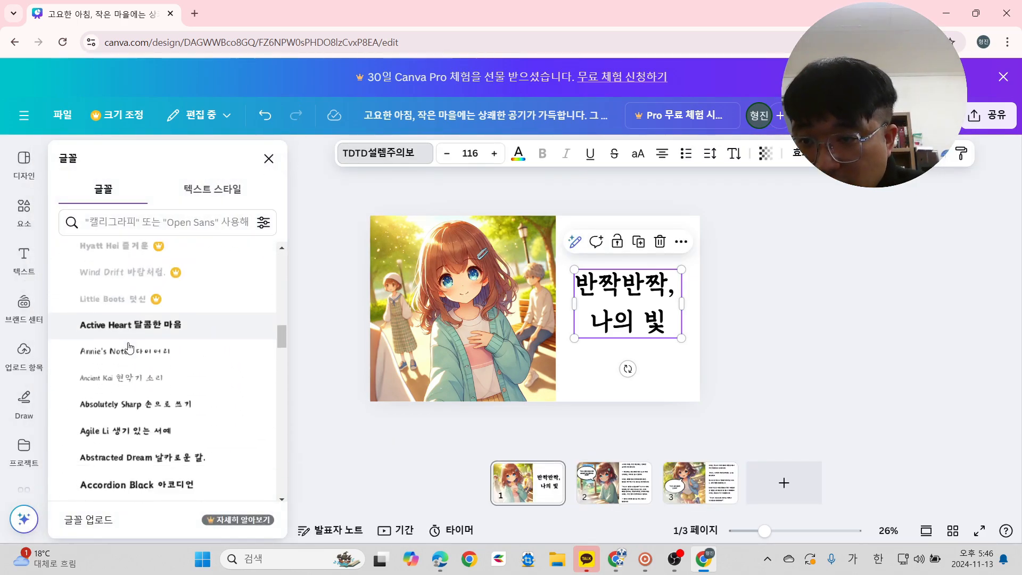
{"action": "scroll", "coordinate": [153, 390], "scroll_direction": "up", "scroll_amount": 3}
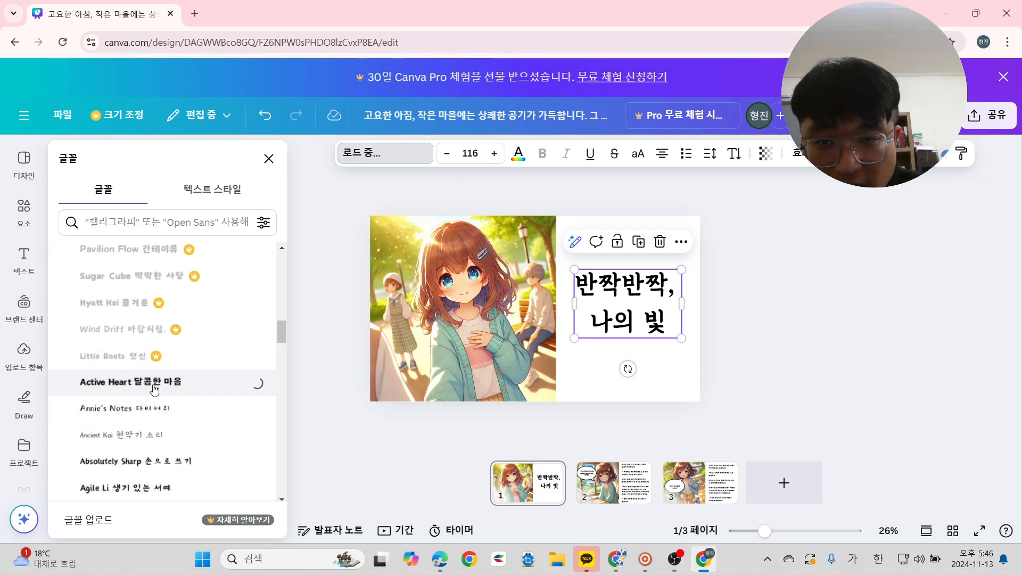
{"action": "scroll", "coordinate": [176, 387], "scroll_direction": "down", "scroll_amount": 10}
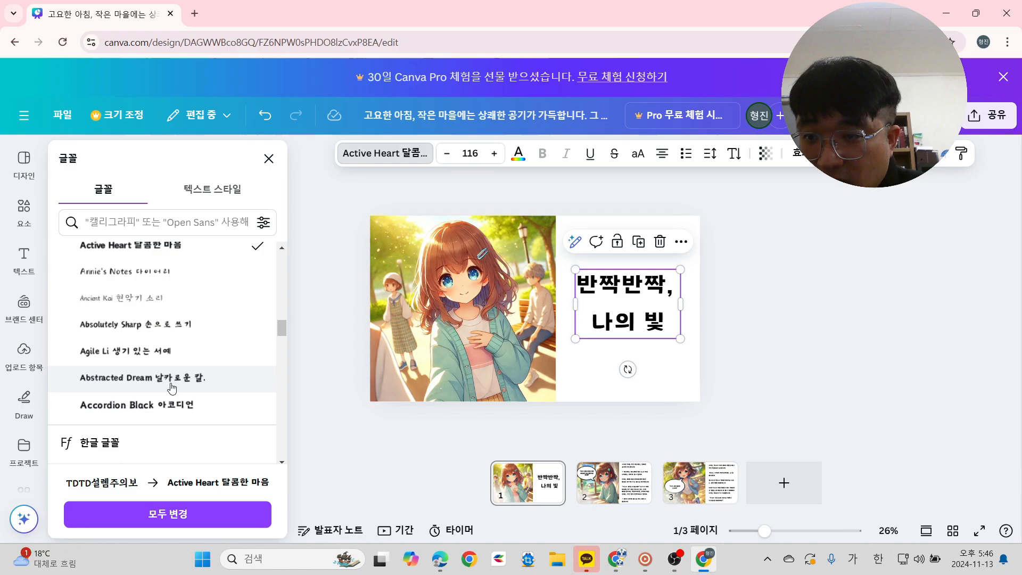
{"action": "scroll", "coordinate": [125, 351], "scroll_direction": "down", "scroll_amount": 8}
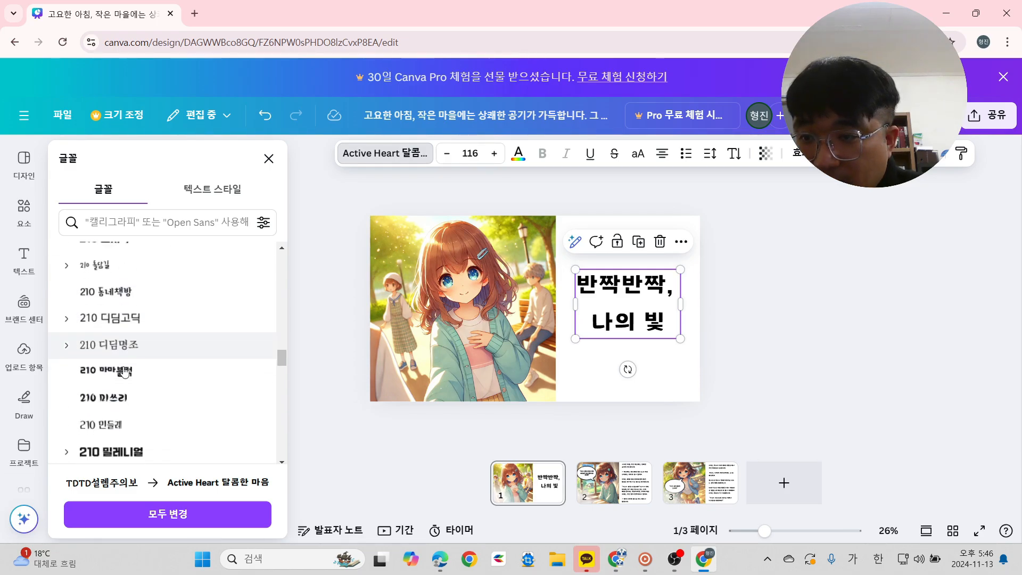
{"action": "scroll", "coordinate": [134, 332], "scroll_direction": "down", "scroll_amount": 6}
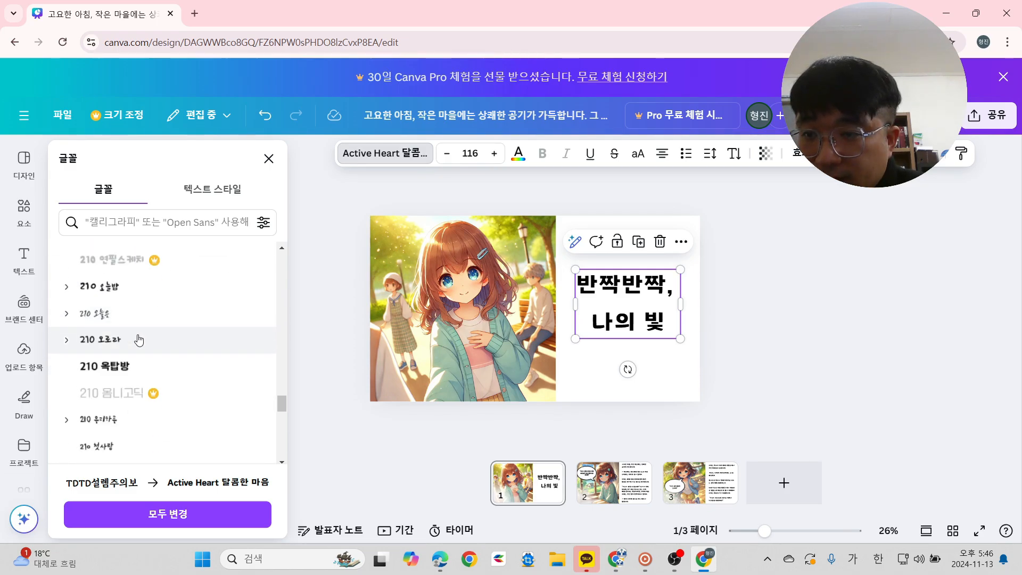
{"action": "scroll", "coordinate": [129, 314], "scroll_direction": "down", "scroll_amount": 5}
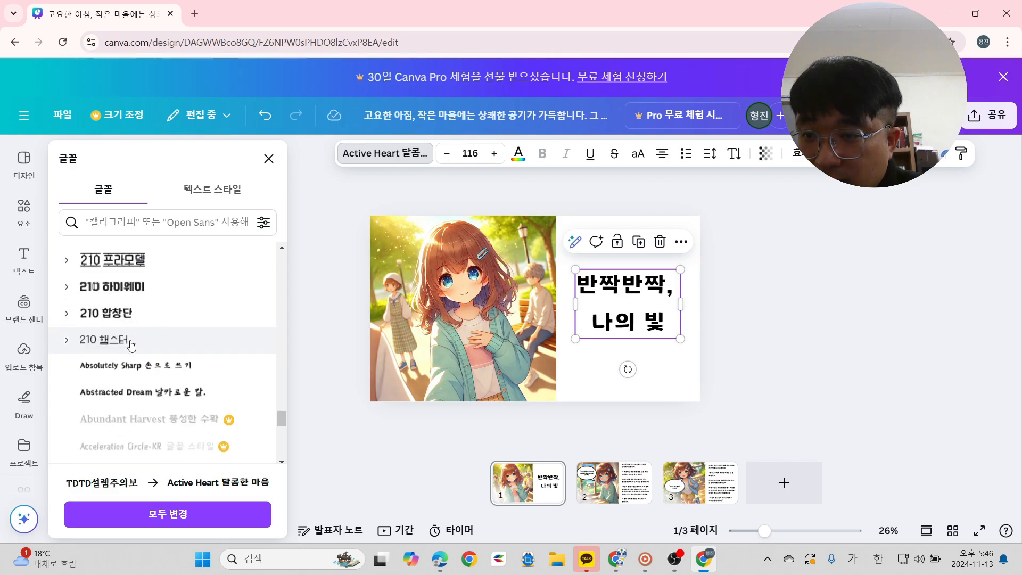
{"action": "scroll", "coordinate": [126, 302], "scroll_direction": "down", "scroll_amount": 7}
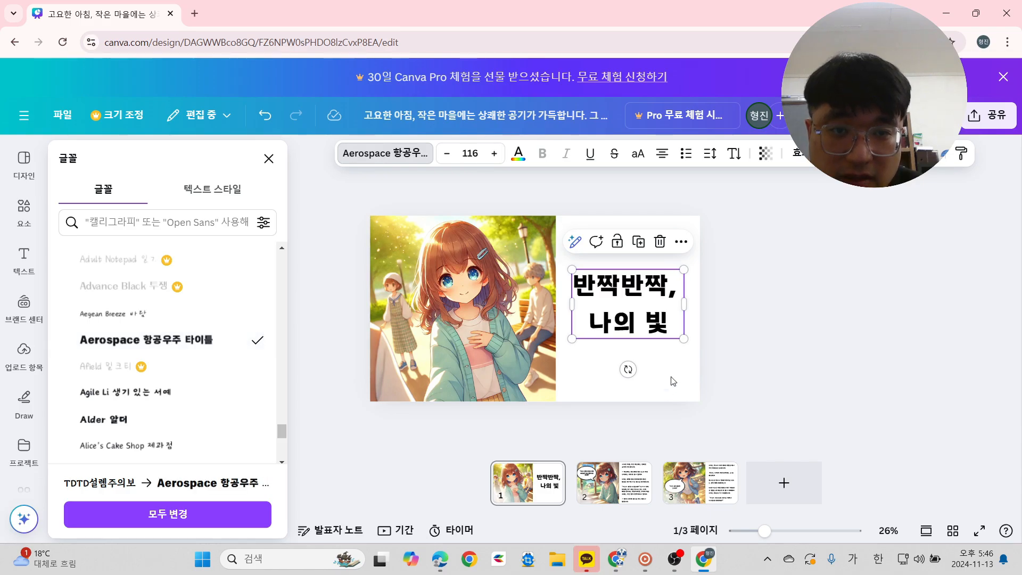
{"action": "key", "text": "Escape"}
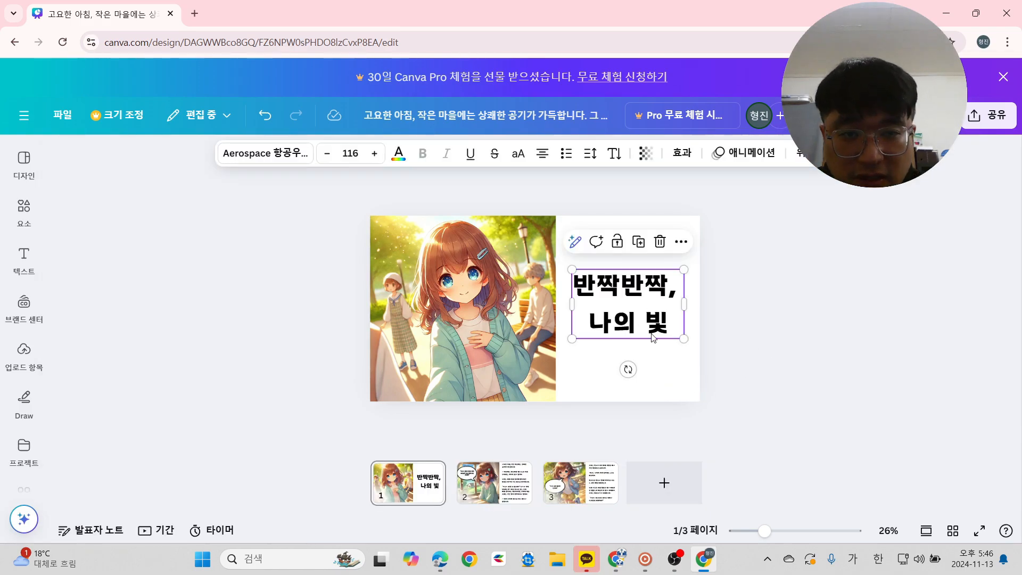
{"action": "left_click", "coordinate": [763, 329]}
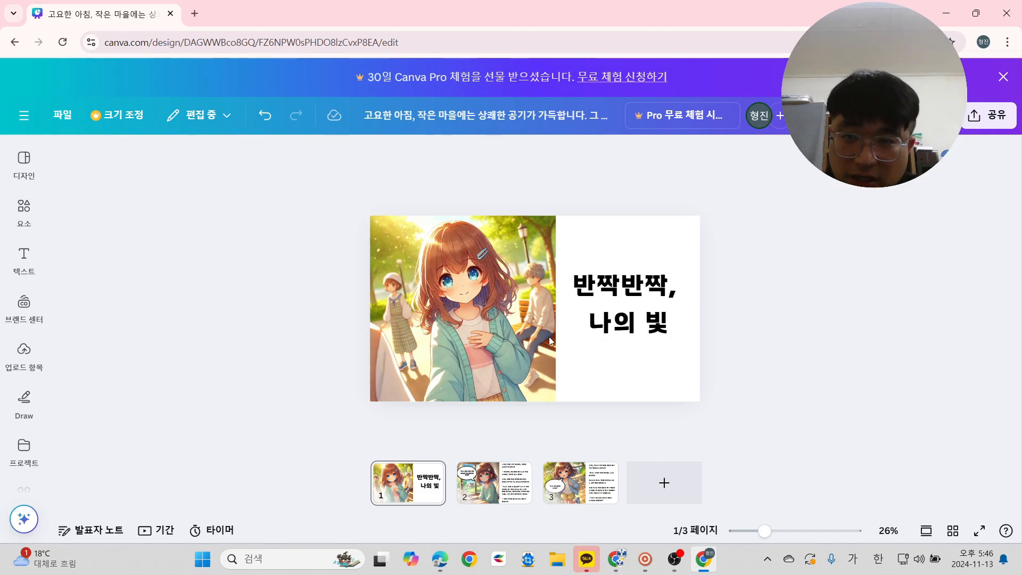
Replace the previous element search with a search for "테두리" graphics.
{"action": "left_click", "coordinate": [24, 211]}
{"action": "left_click", "coordinate": [75, 159]}
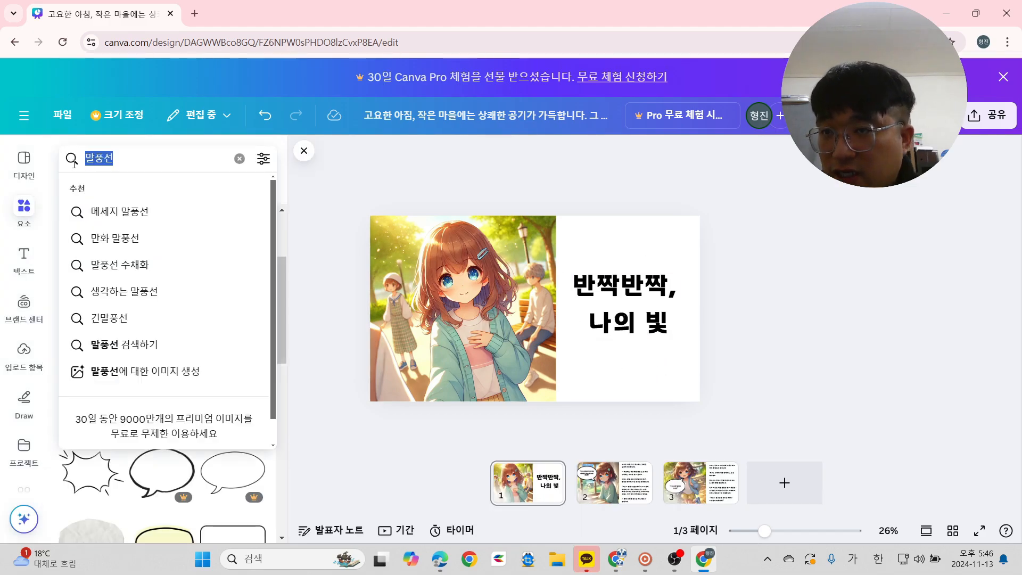
{"action": "key", "text": "BackSpace"}
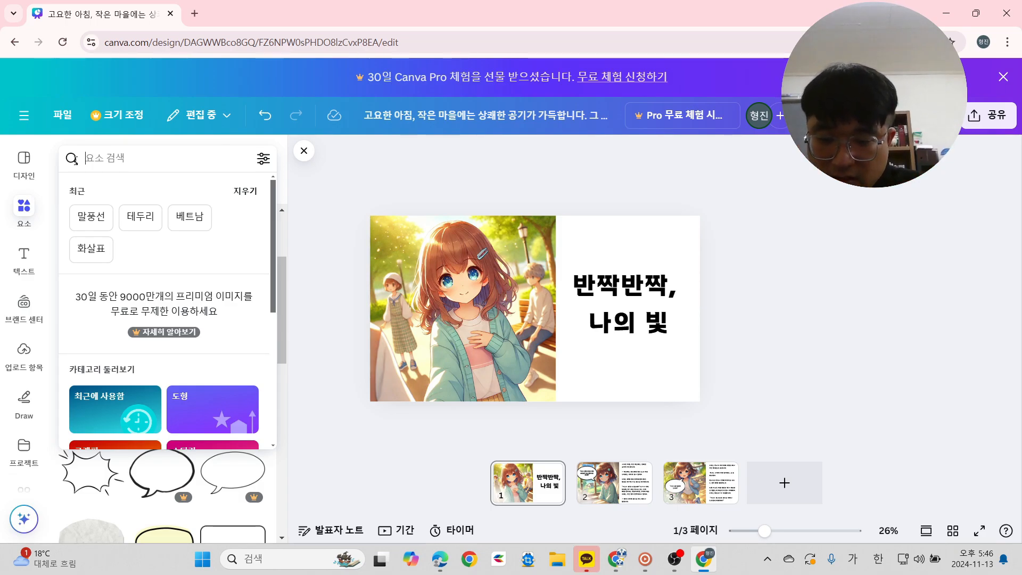
{"action": "type", "text": "테두리"}
{"action": "key", "text": "BackSpace"}
{"action": "key", "text": "BackSpace"}
{"action": "type", "text": "이"}
{"action": "key", "text": "BackSpace"}
{"action": "key", "text": "BackSpace"}
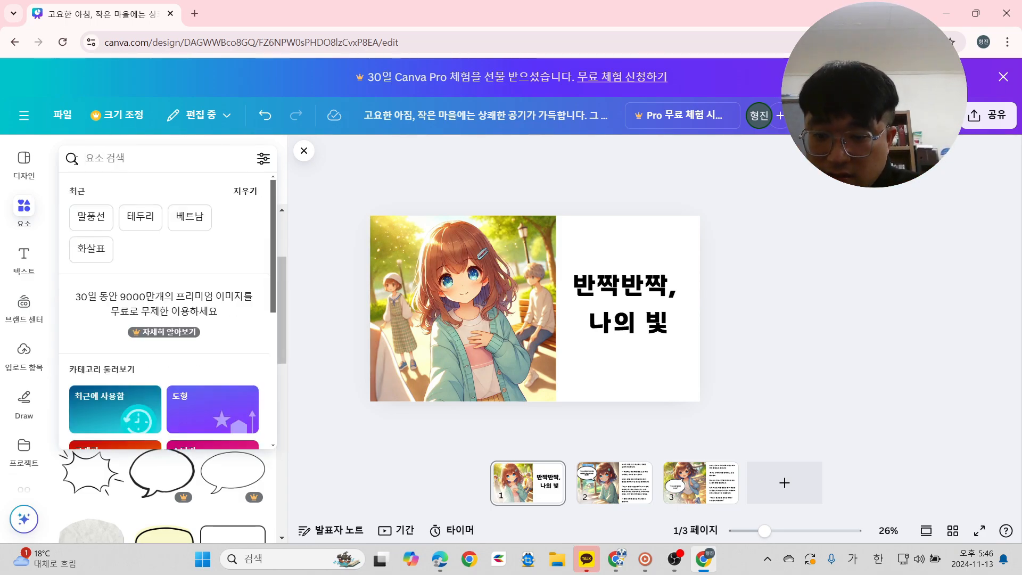
{"action": "type", "text": "테두리"}
{"action": "key", "text": "Return"}
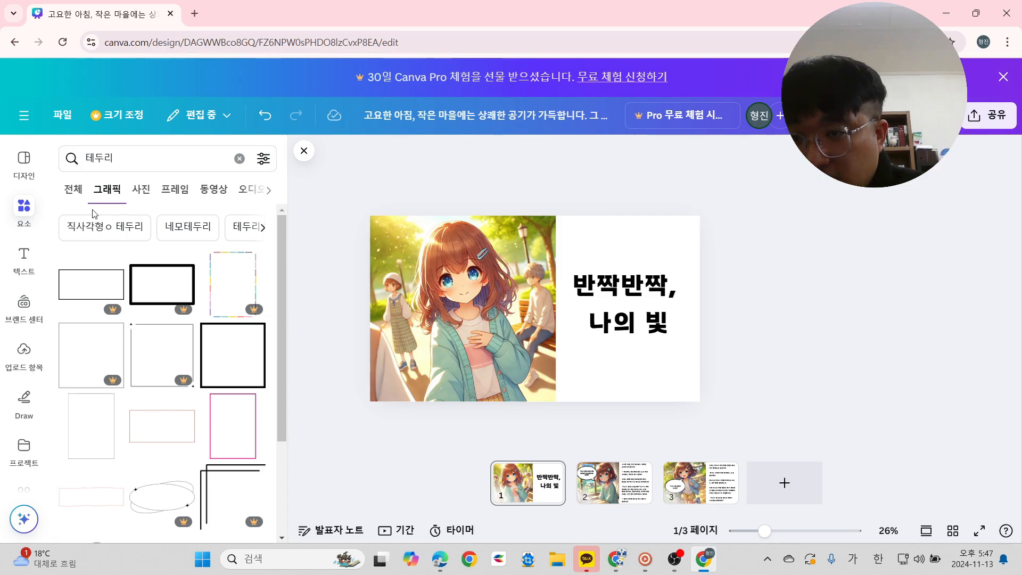
Refine the element search to "다각형테두리" and look through the graphics for a polygonal frame for the title.
{"action": "left_click", "coordinate": [85, 158]}
{"action": "type", "text": "다각형"}
{"action": "key", "text": "Return"}
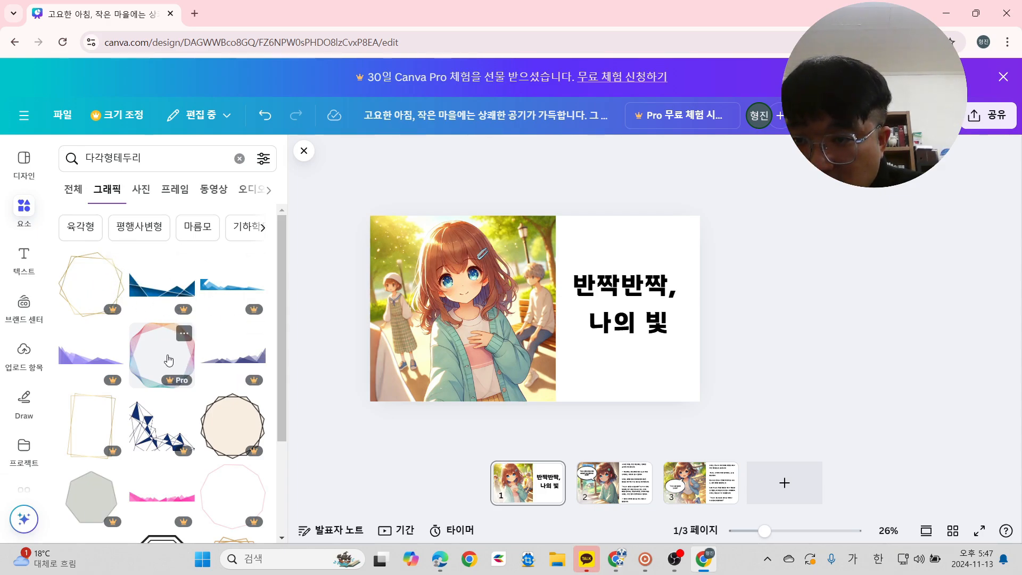
{"action": "scroll", "coordinate": [169, 361], "scroll_direction": "down", "scroll_amount": 10}
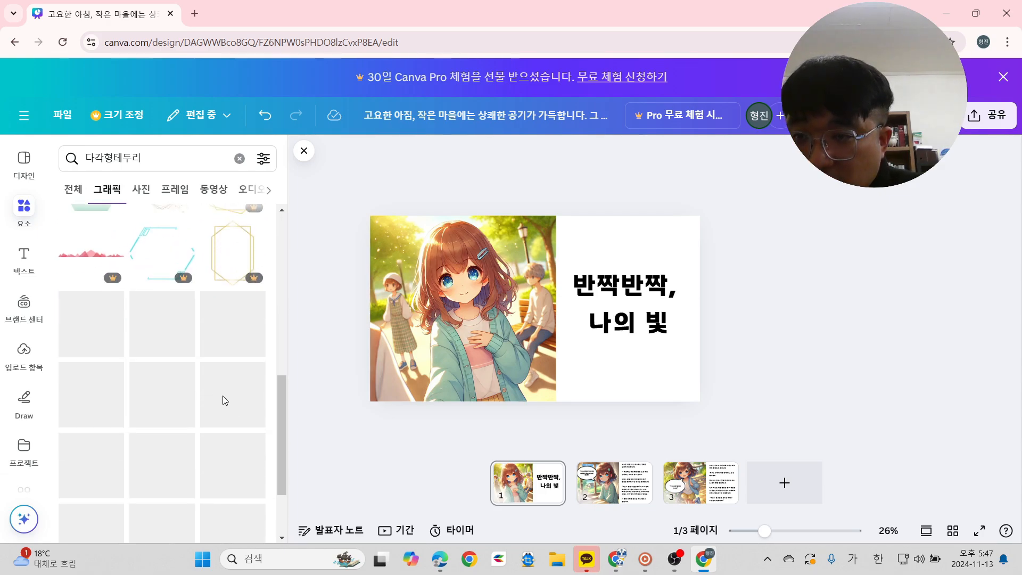
{"action": "scroll", "coordinate": [223, 397], "scroll_direction": "down", "scroll_amount": 2}
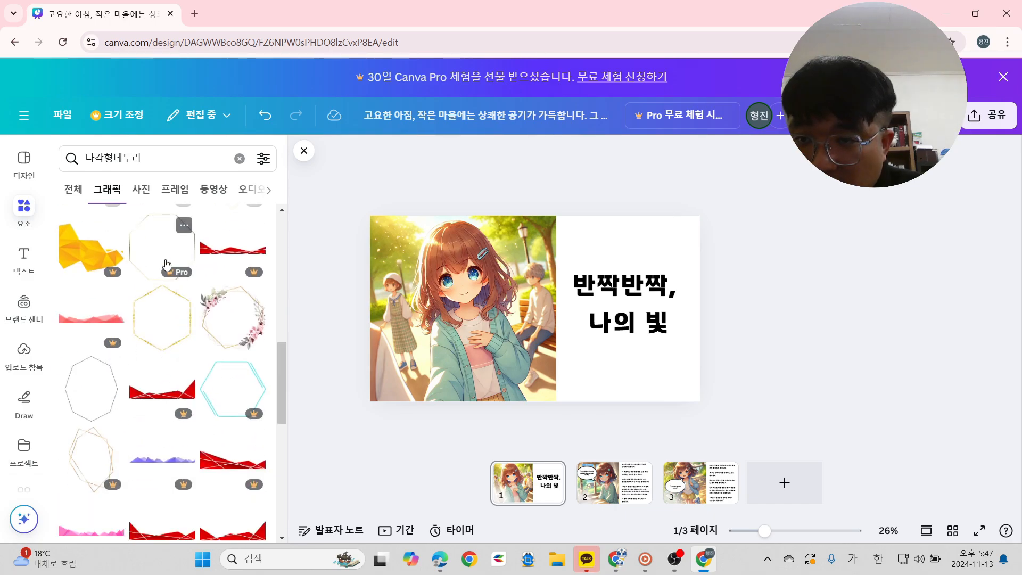
{"action": "scroll", "coordinate": [97, 416], "scroll_direction": "down", "scroll_amount": 5}
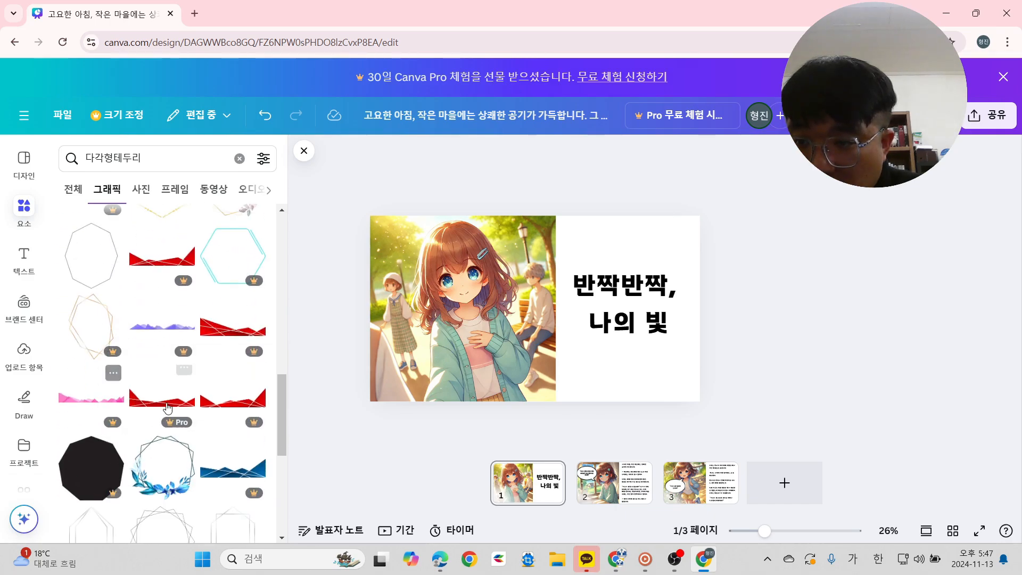
{"action": "scroll", "coordinate": [216, 347], "scroll_direction": "down", "scroll_amount": 4}
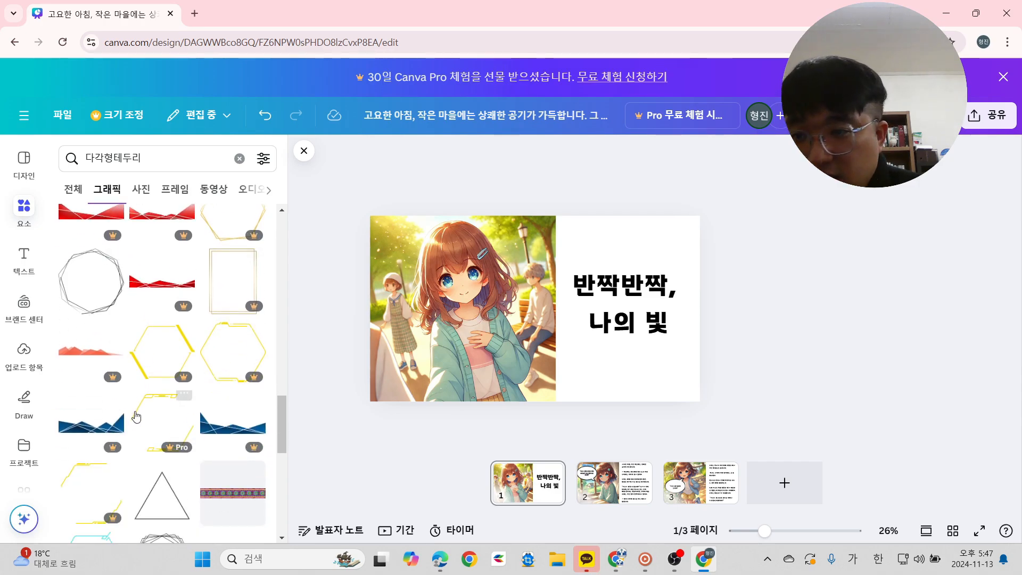
{"action": "scroll", "coordinate": [137, 417], "scroll_direction": "down", "scroll_amount": 2}
{"action": "scroll", "coordinate": [106, 346], "scroll_direction": "up", "scroll_amount": 2}
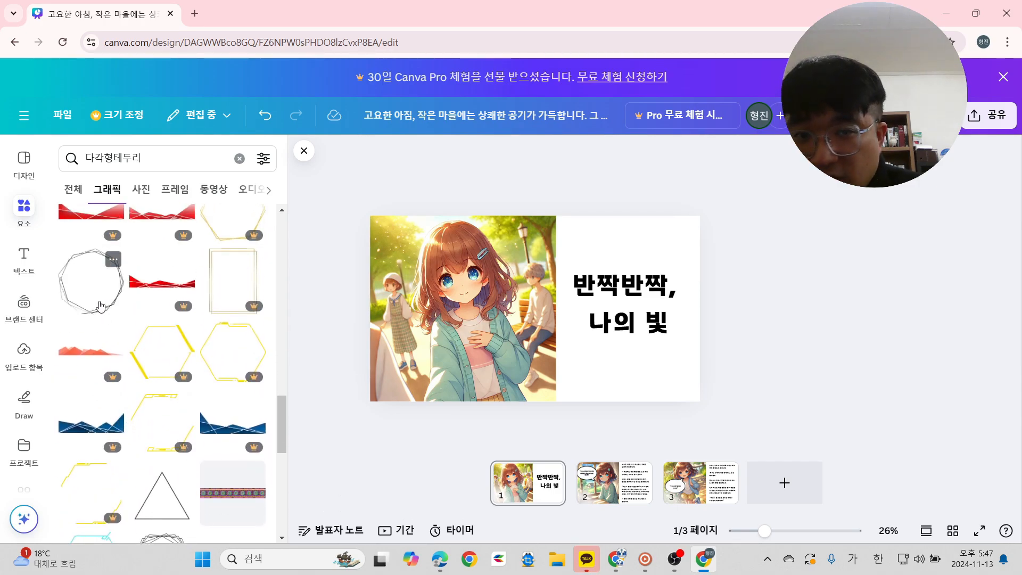
Try a thin black polygonal line frame enlarged around the cover title, then delete it.
{"action": "left_click", "coordinate": [100, 307]}
{"action": "left_click_drag", "start_coordinate": [538, 314], "coordinate": [594, 314]}
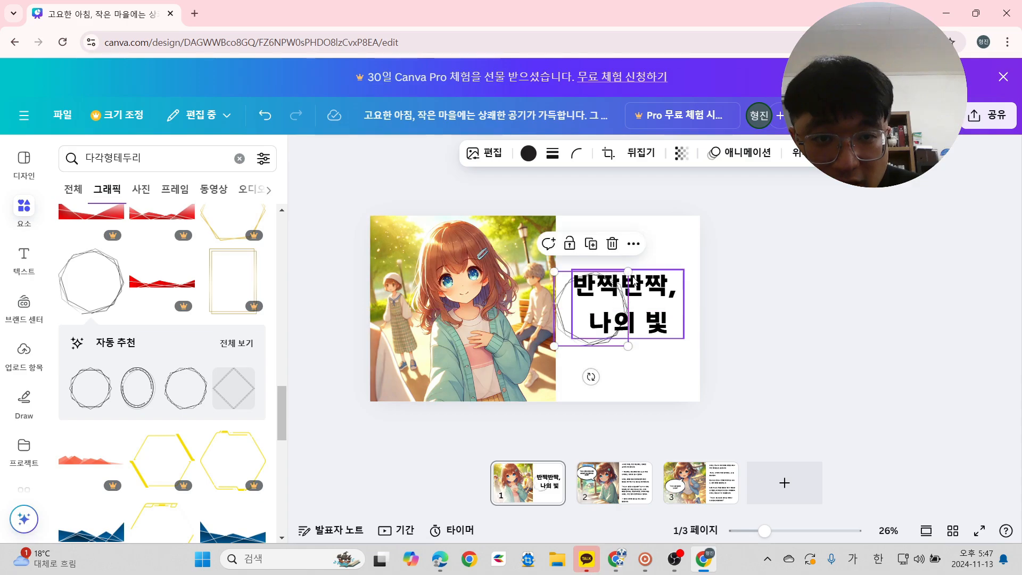
{"action": "left_click_drag", "start_coordinate": [629, 272], "coordinate": [682, 272]}
{"action": "left_click", "coordinate": [725, 302]}
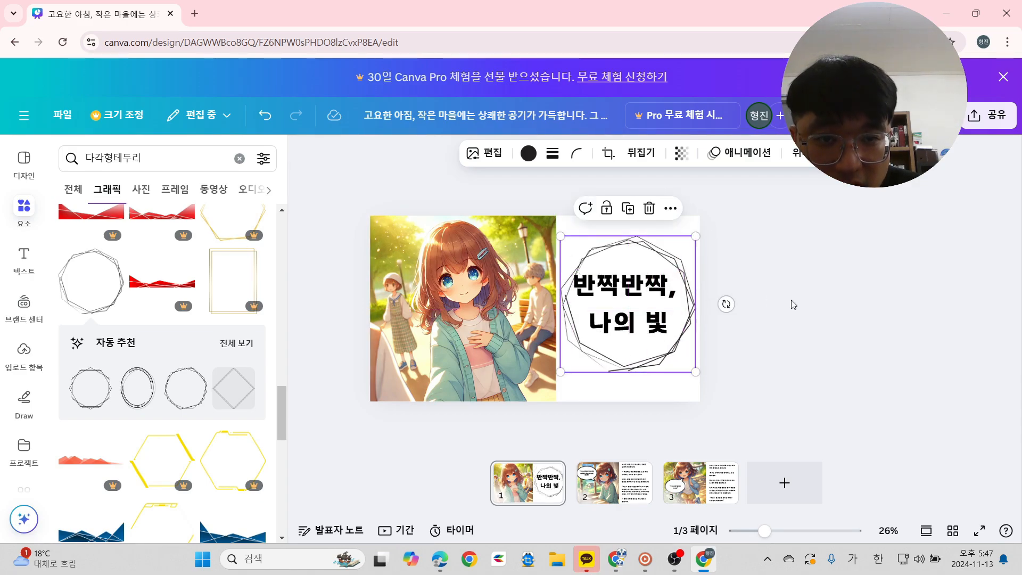
{"action": "left_click", "coordinate": [661, 253]}
{"action": "key", "text": "Delete"}
Look through the "다각형테두리" graphics and the search filter options for another border to decorate the cover title.
{"action": "scroll", "coordinate": [93, 453], "scroll_direction": "down", "scroll_amount": 10}
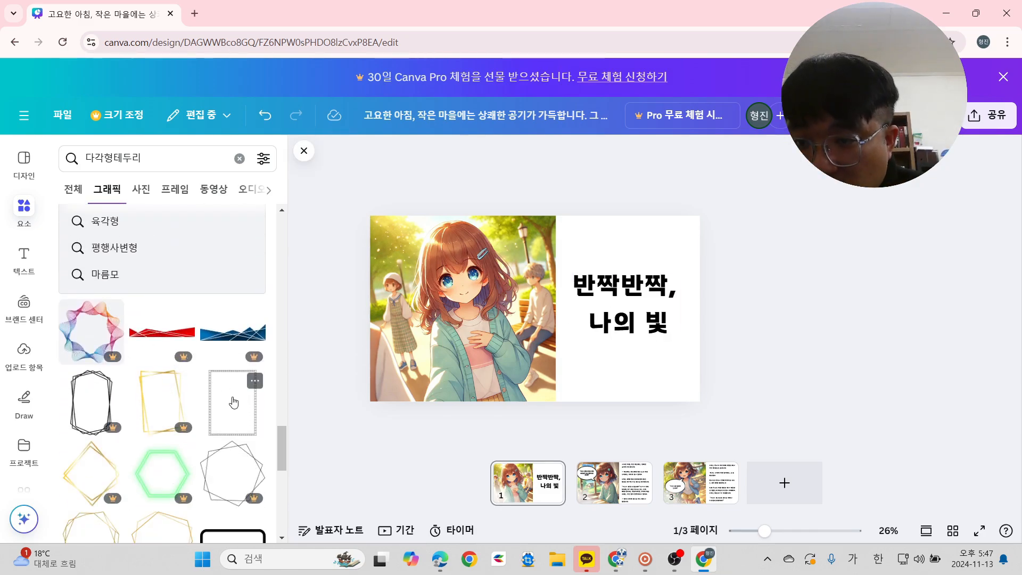
{"action": "scroll", "coordinate": [205, 401], "scroll_direction": "down", "scroll_amount": 8}
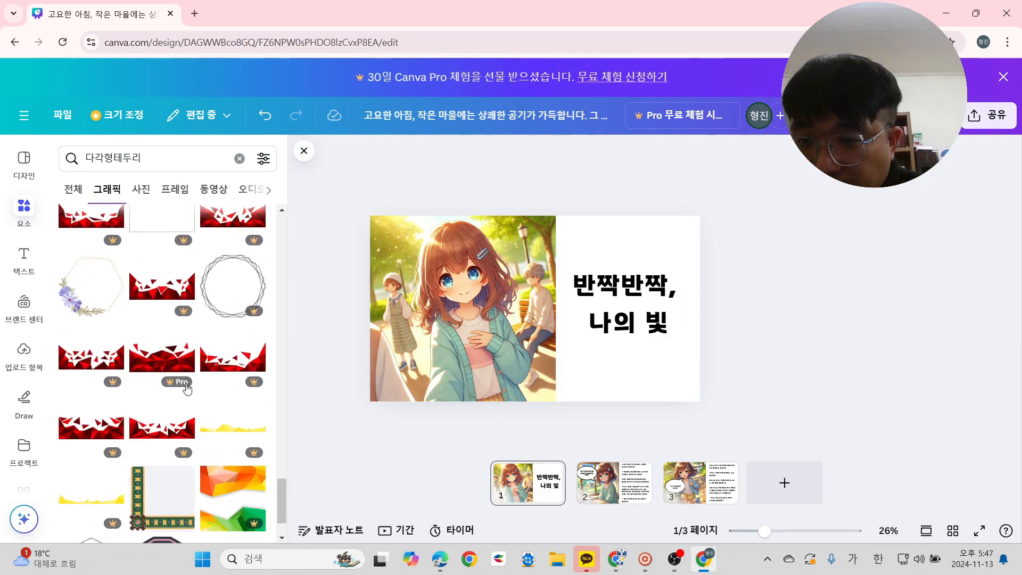
{"action": "scroll", "coordinate": [205, 401], "scroll_direction": "down", "scroll_amount": 5}
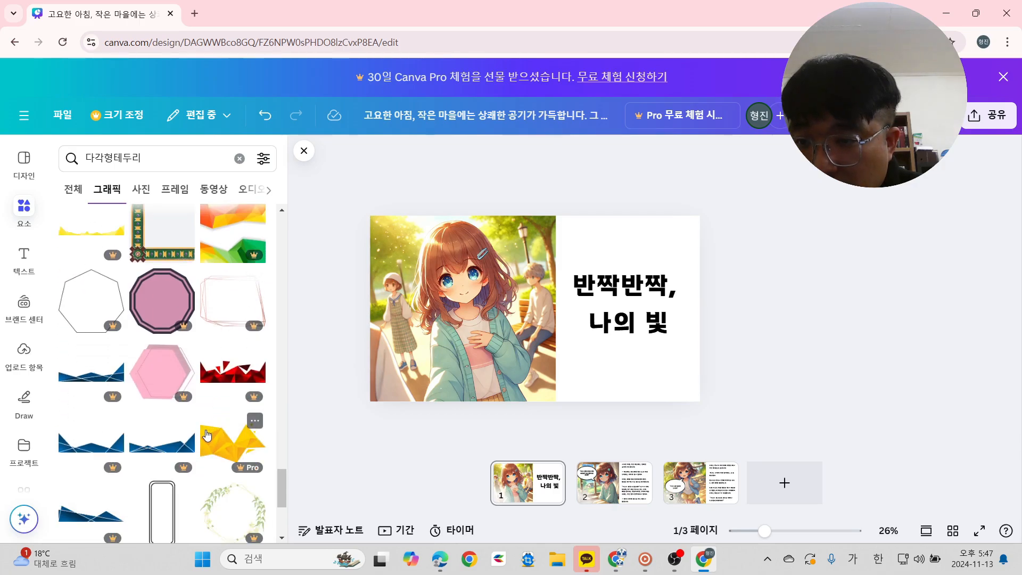
{"action": "scroll", "coordinate": [219, 418], "scroll_direction": "down", "scroll_amount": 5}
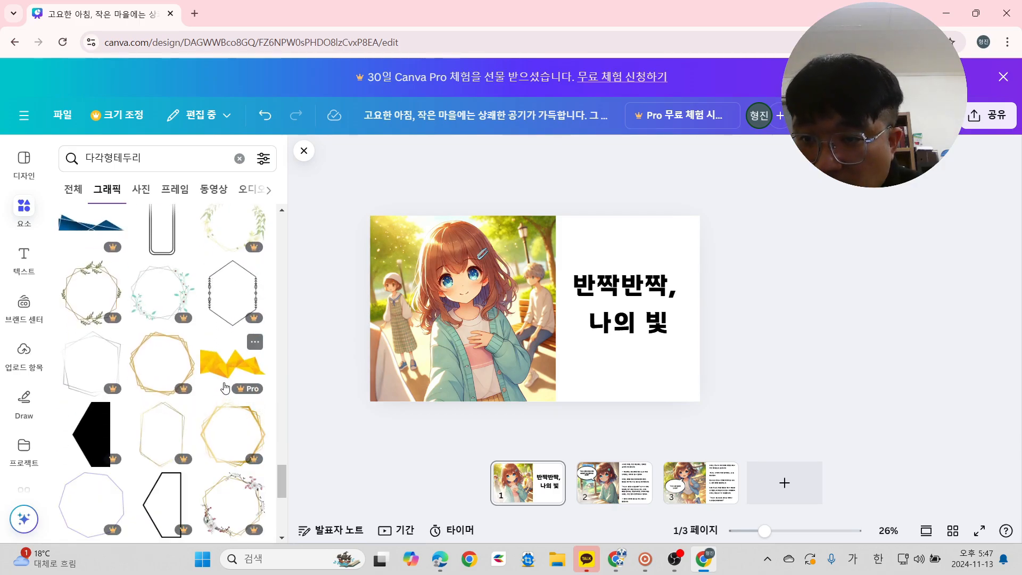
{"action": "scroll", "coordinate": [224, 402], "scroll_direction": "down", "scroll_amount": 2}
{"action": "left_click", "coordinate": [263, 158]}
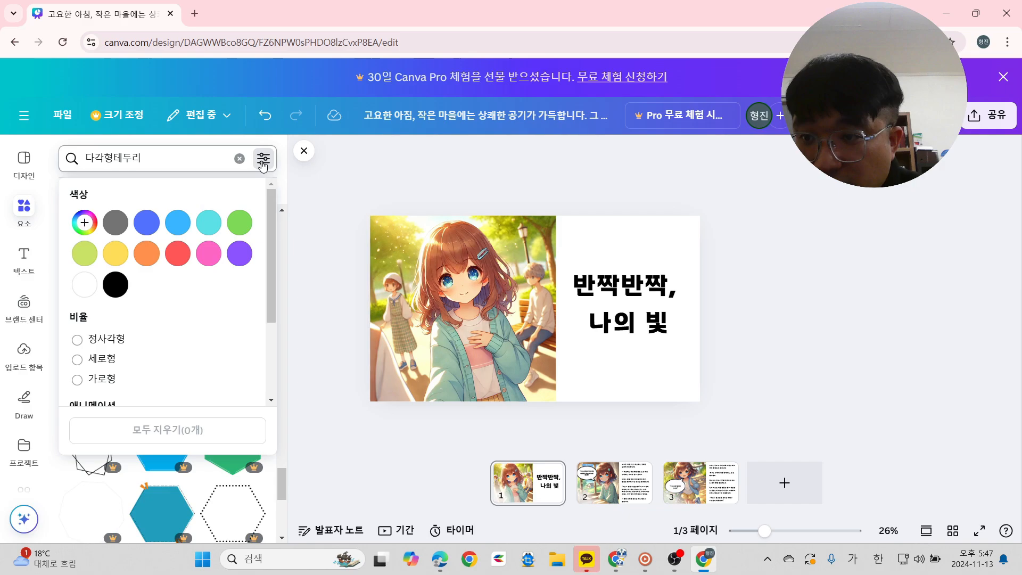
{"action": "scroll", "coordinate": [169, 311], "scroll_direction": "down", "scroll_amount": 2}
{"action": "scroll", "coordinate": [123, 410], "scroll_direction": "up", "scroll_amount": 2}
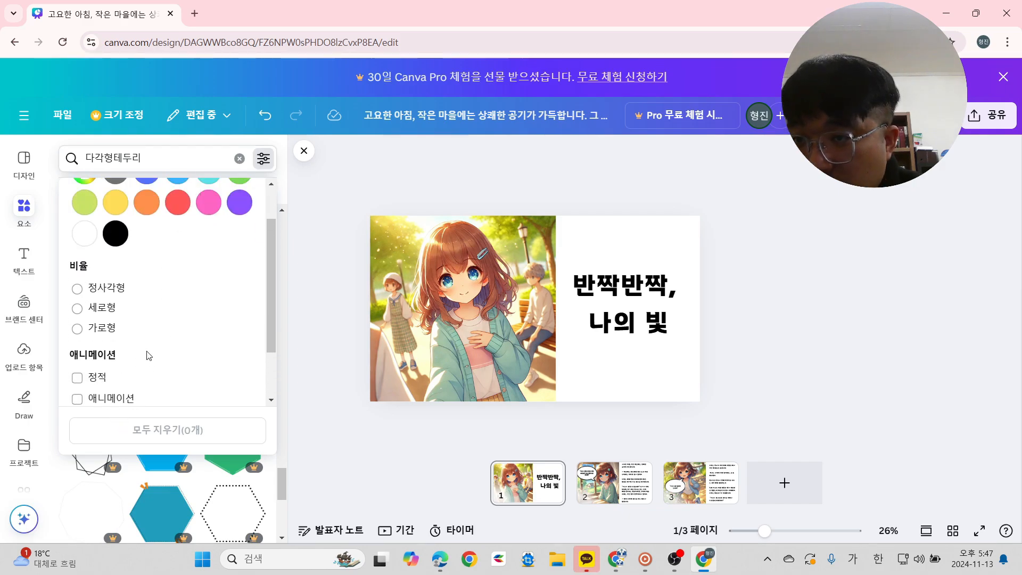
{"action": "left_click", "coordinate": [327, 233]}
{"action": "scroll", "coordinate": [142, 447], "scroll_direction": "down", "scroll_amount": 3}
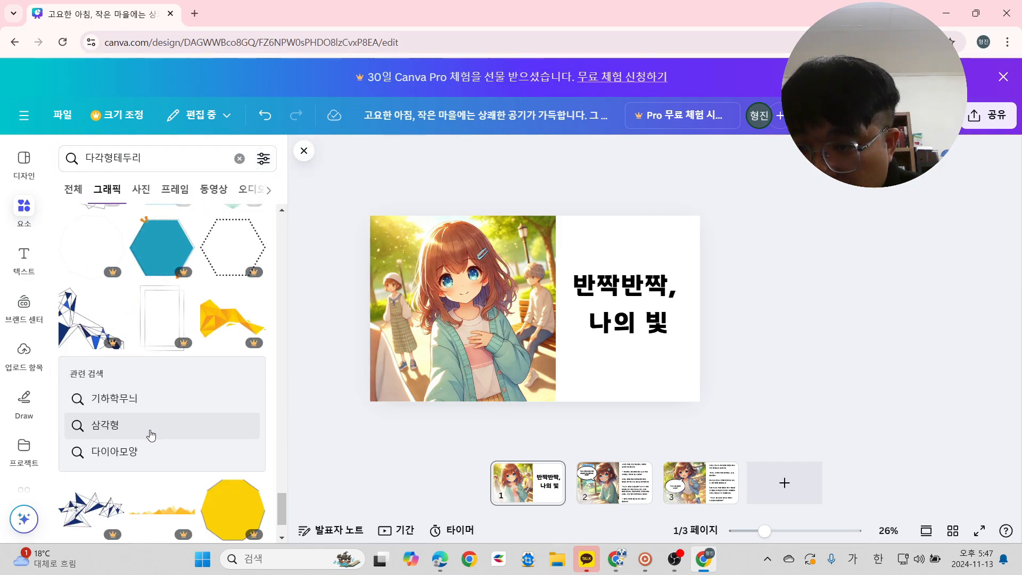
{"action": "scroll", "coordinate": [145, 373], "scroll_direction": "down", "scroll_amount": 1}
{"action": "scroll", "coordinate": [145, 367], "scroll_direction": "down", "scroll_amount": 5}
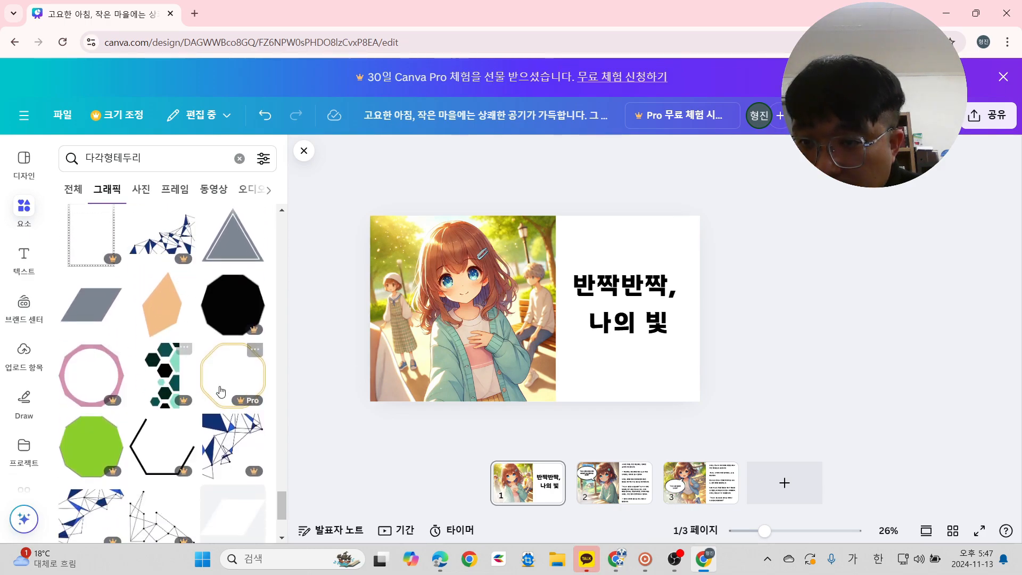
{"action": "scroll", "coordinate": [162, 405], "scroll_direction": "down", "scroll_amount": 4}
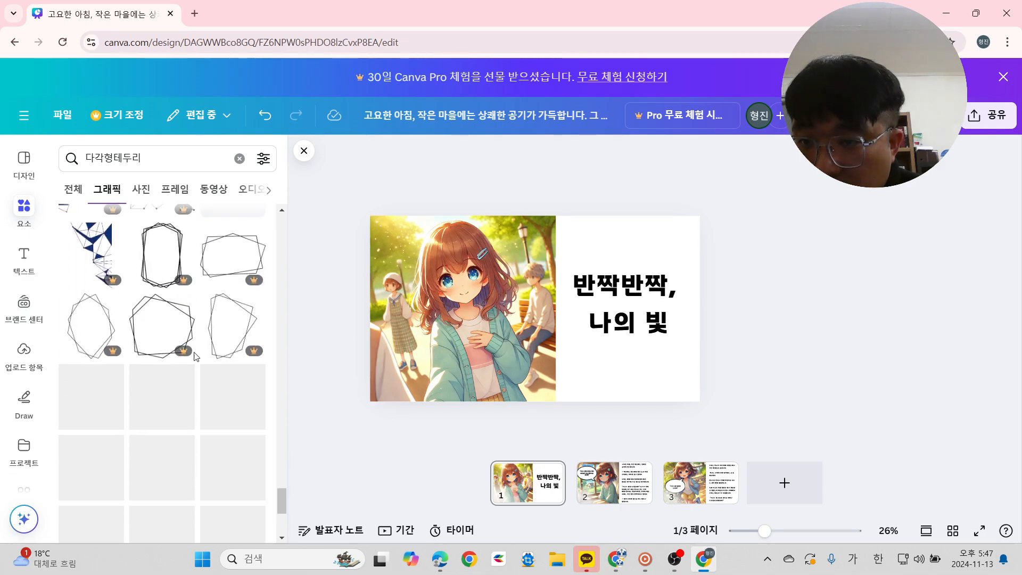
{"action": "scroll", "coordinate": [176, 346], "scroll_direction": "down", "scroll_amount": 2}
{"action": "scroll", "coordinate": [187, 324], "scroll_direction": "down", "scroll_amount": 5}
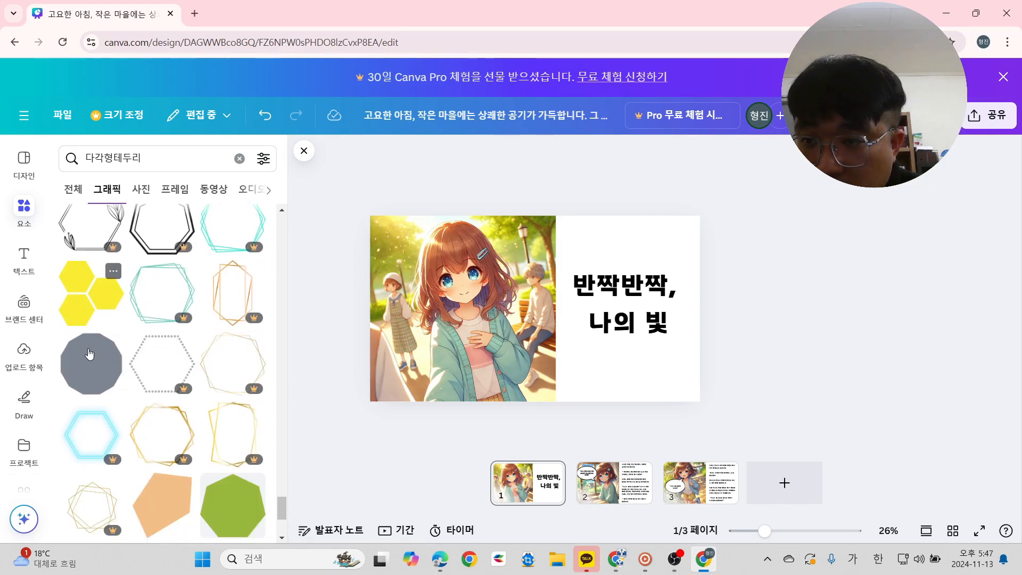
{"action": "scroll", "coordinate": [126, 454], "scroll_direction": "down", "scroll_amount": 10}
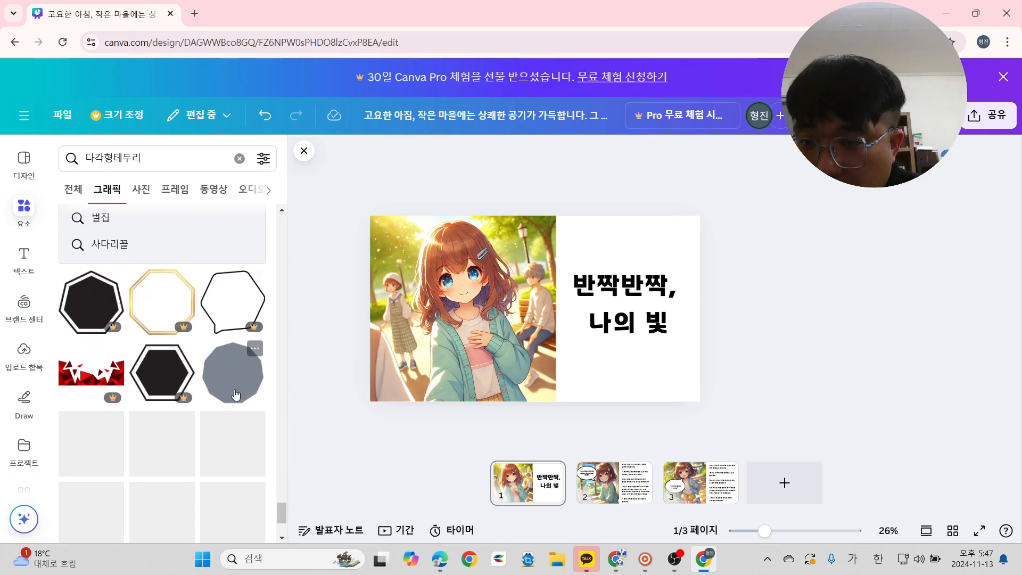
{"action": "scroll", "coordinate": [94, 333], "scroll_direction": "down", "scroll_amount": 3}
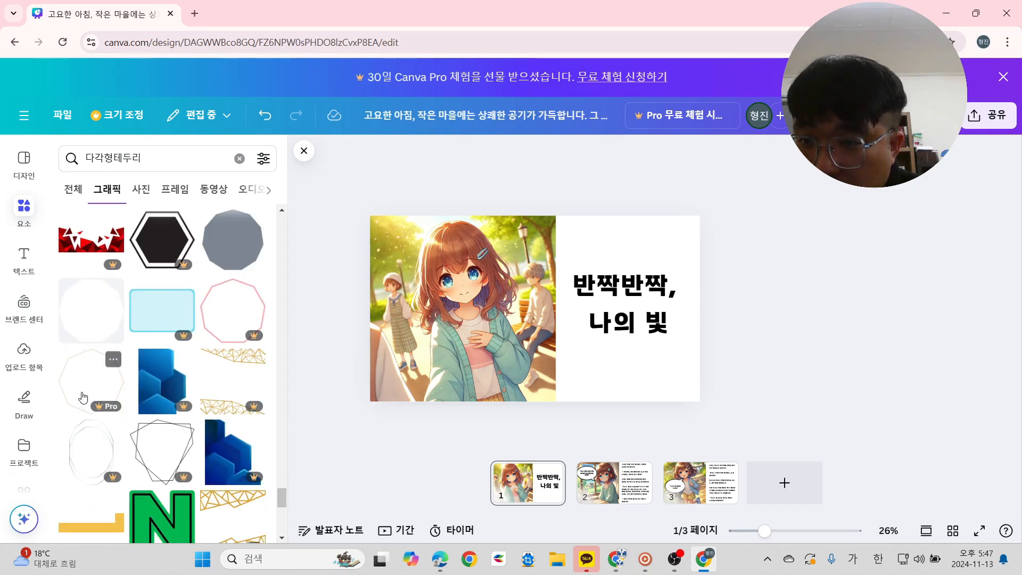
{"action": "scroll", "coordinate": [163, 431], "scroll_direction": "down", "scroll_amount": 3}
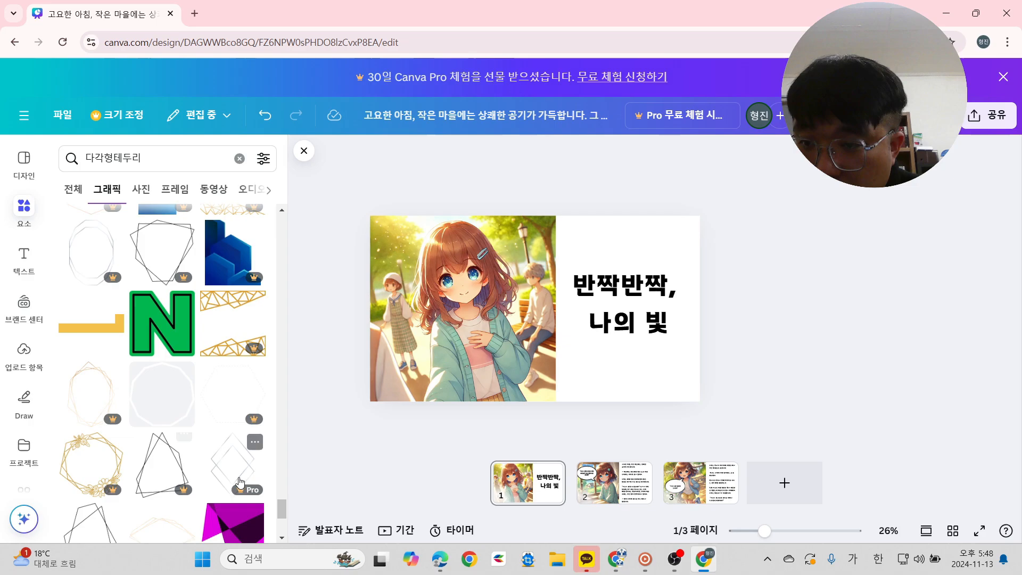
{"action": "scroll", "coordinate": [160, 424], "scroll_direction": "down", "scroll_amount": 3}
{"action": "scroll", "coordinate": [152, 418], "scroll_direction": "down", "scroll_amount": 5}
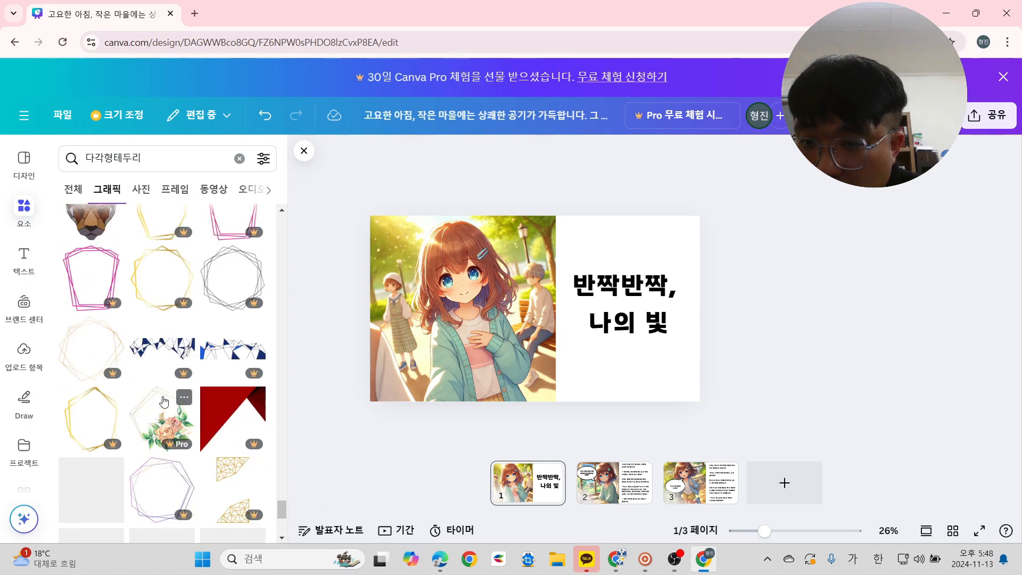
{"action": "scroll", "coordinate": [160, 383], "scroll_direction": "down", "scroll_amount": 5}
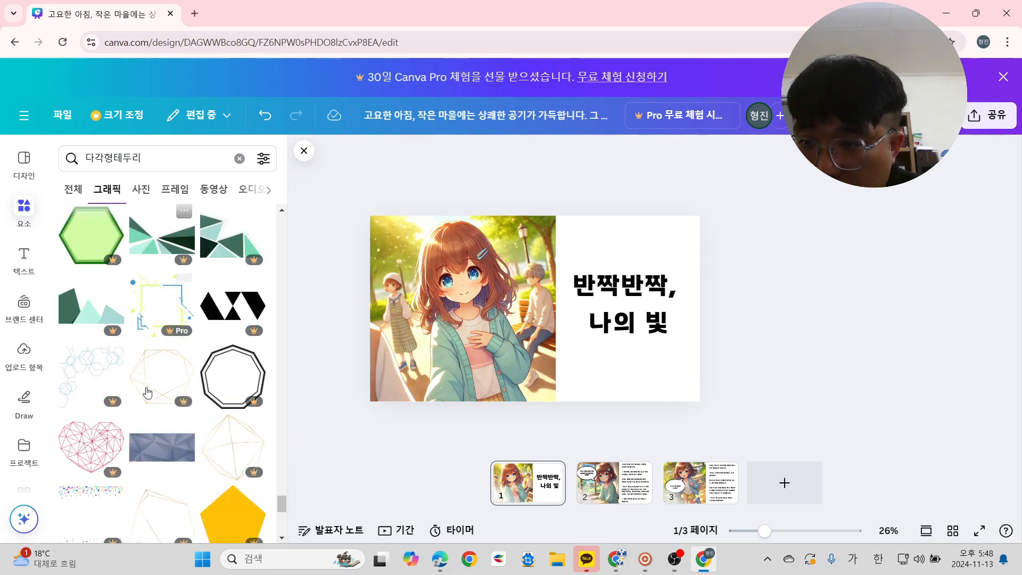
{"action": "scroll", "coordinate": [178, 404], "scroll_direction": "down", "scroll_amount": 3}
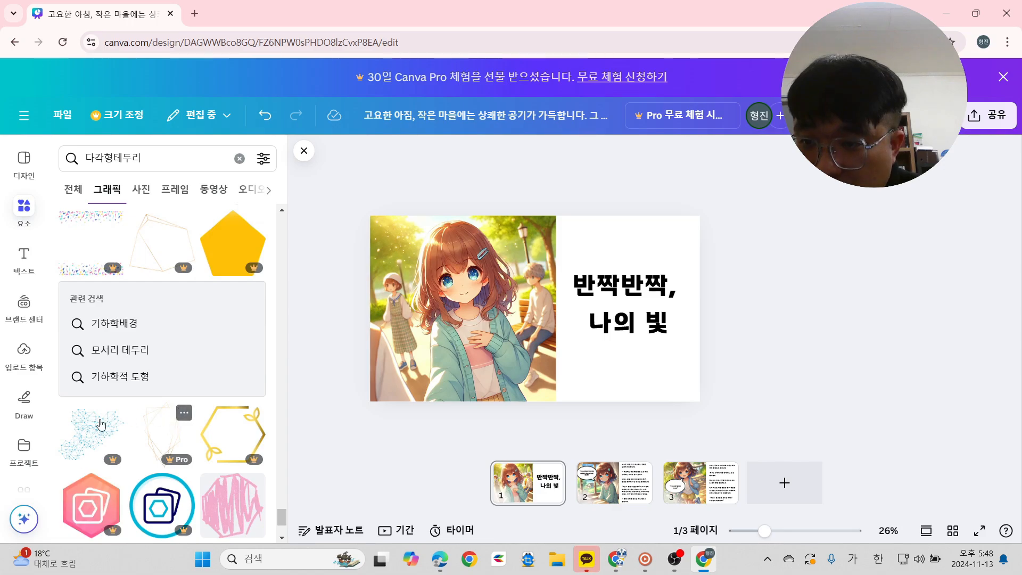
{"action": "scroll", "coordinate": [187, 421], "scroll_direction": "down", "scroll_amount": 5}
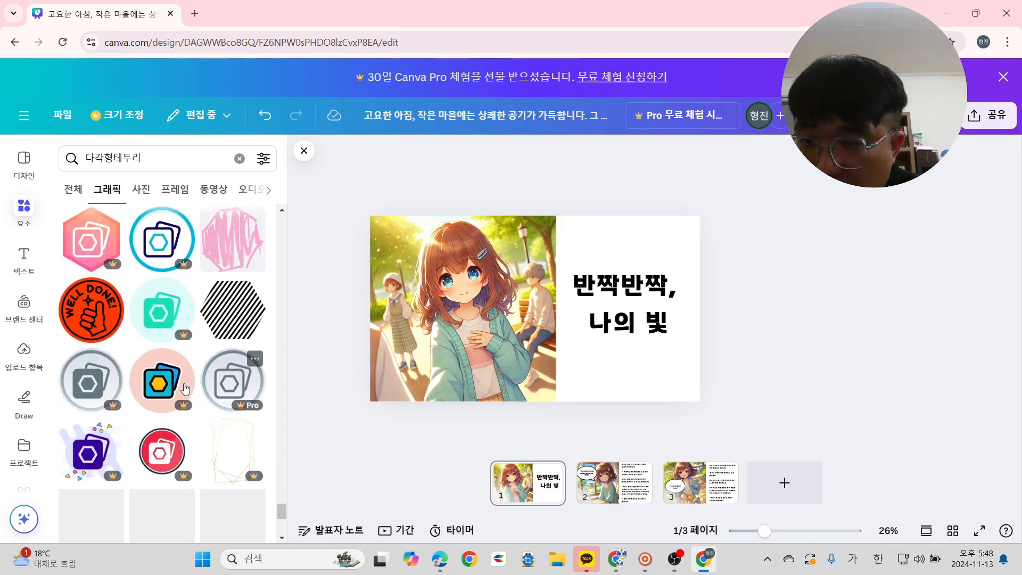
{"action": "scroll", "coordinate": [139, 383], "scroll_direction": "down", "scroll_amount": 4}
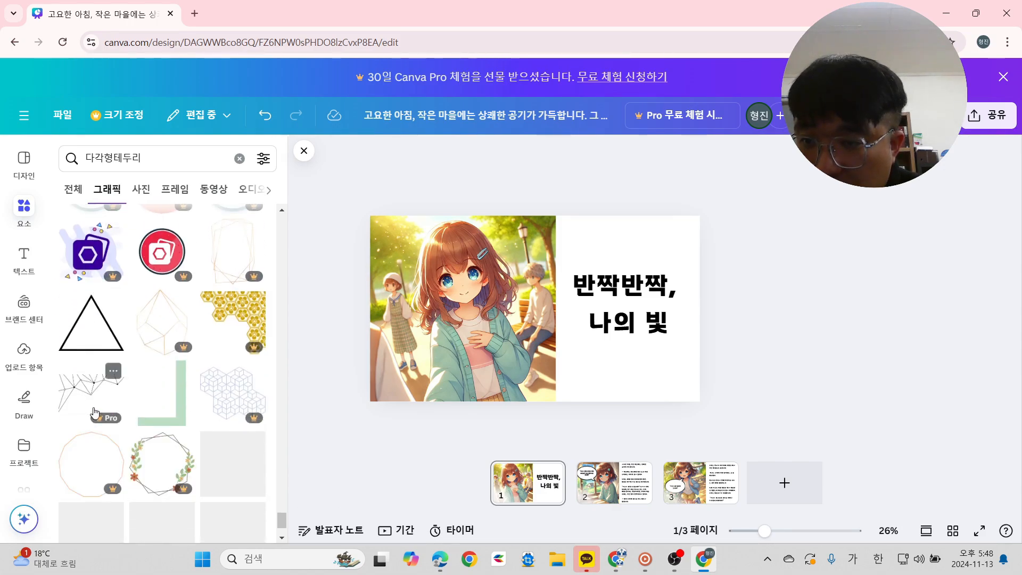
Add the pale green L-shaped corner graphic to the cover and enlarge it in the page's lower-right corner.
{"action": "left_click", "coordinate": [174, 422]}
{"action": "left_click_drag", "start_coordinate": [554, 333], "coordinate": [691, 386]}
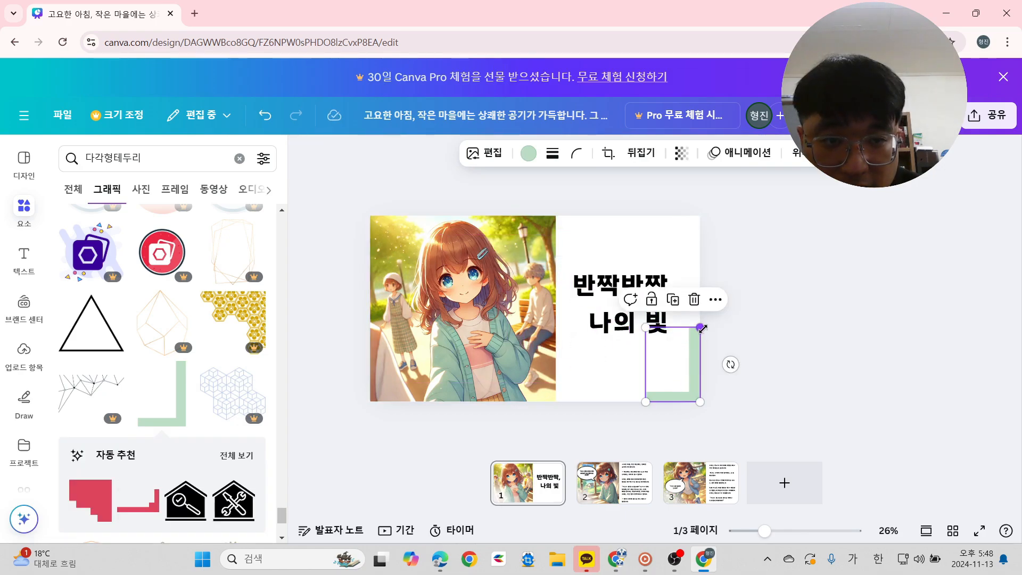
{"action": "left_click_drag", "start_coordinate": [698, 327], "coordinate": [726, 217]}
{"action": "left_click_drag", "start_coordinate": [669, 388], "coordinate": [611, 384]}
{"action": "left_click", "coordinate": [779, 309]}
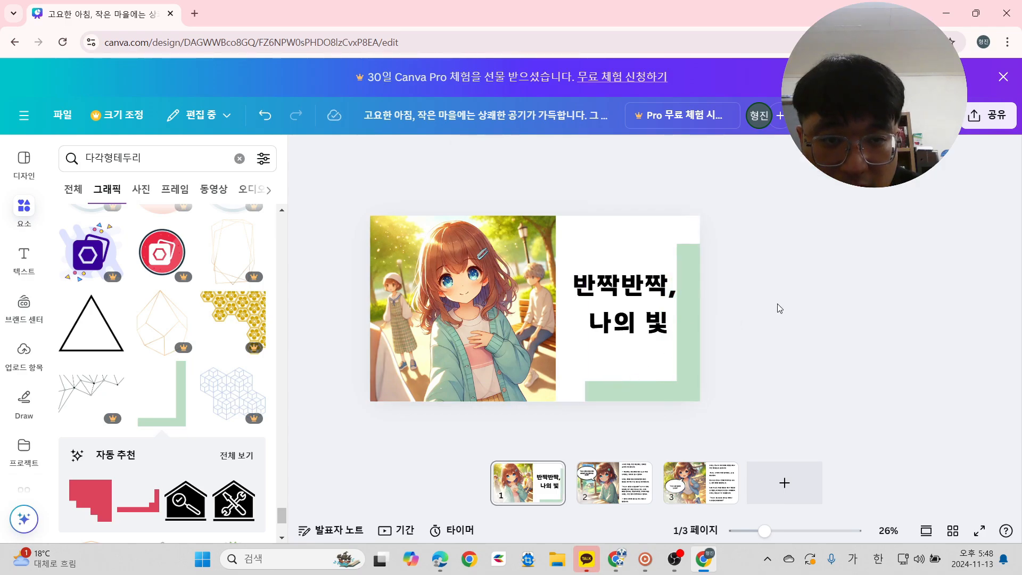
Shrink the green corner graphic on the cover and move it closer around the lower-right side of the title.
{"action": "scroll", "coordinate": [646, 307], "scroll_direction": "down", "scroll_amount": 2}
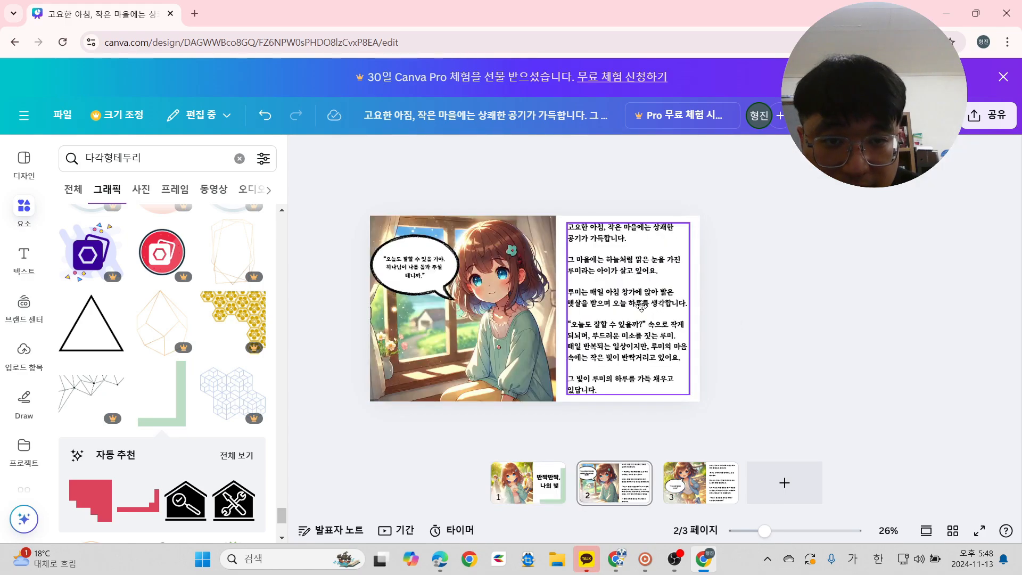
{"action": "left_click", "coordinate": [522, 496]}
{"action": "left_click", "coordinate": [681, 365]}
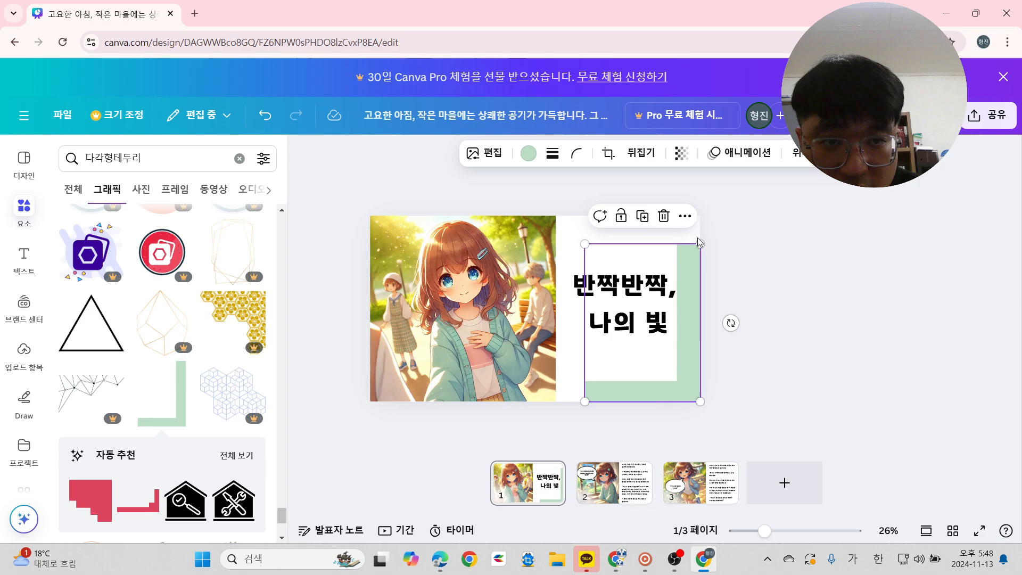
{"action": "left_click_drag", "start_coordinate": [699, 248], "coordinate": [664, 296]}
{"action": "left_click_drag", "start_coordinate": [646, 389], "coordinate": [683, 365]}
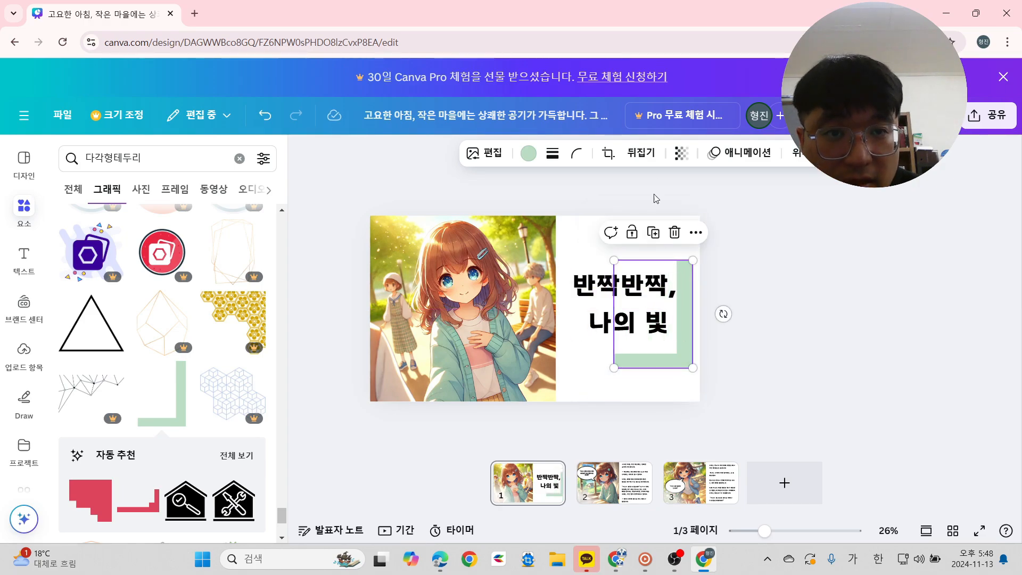
Try the vertical and horizontal flips on the green corner graphic, then restore its lower-right orientation.
{"action": "left_click", "coordinate": [642, 157]}
{"action": "left_click", "coordinate": [641, 216]}
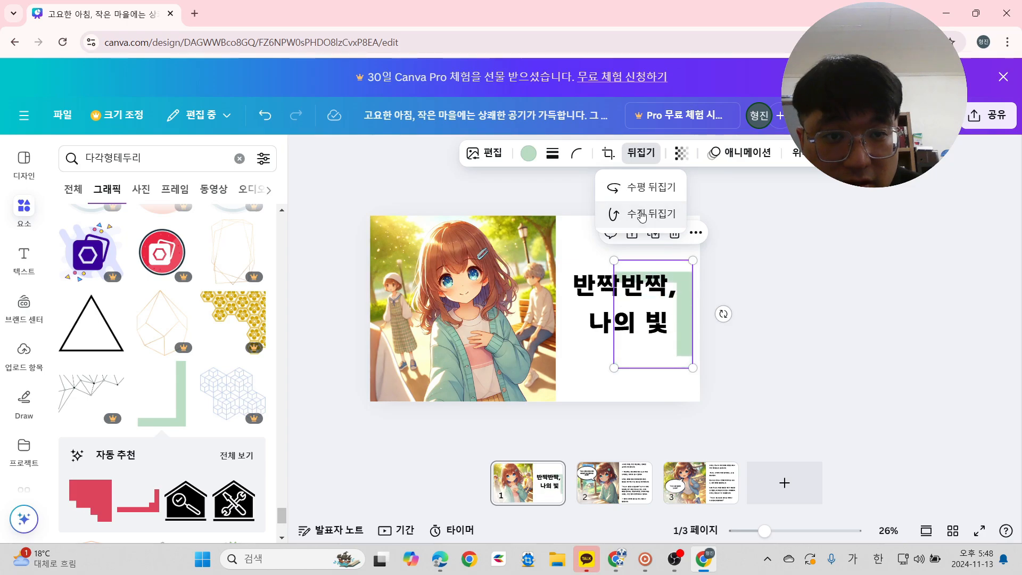
{"action": "left_click", "coordinate": [641, 187]}
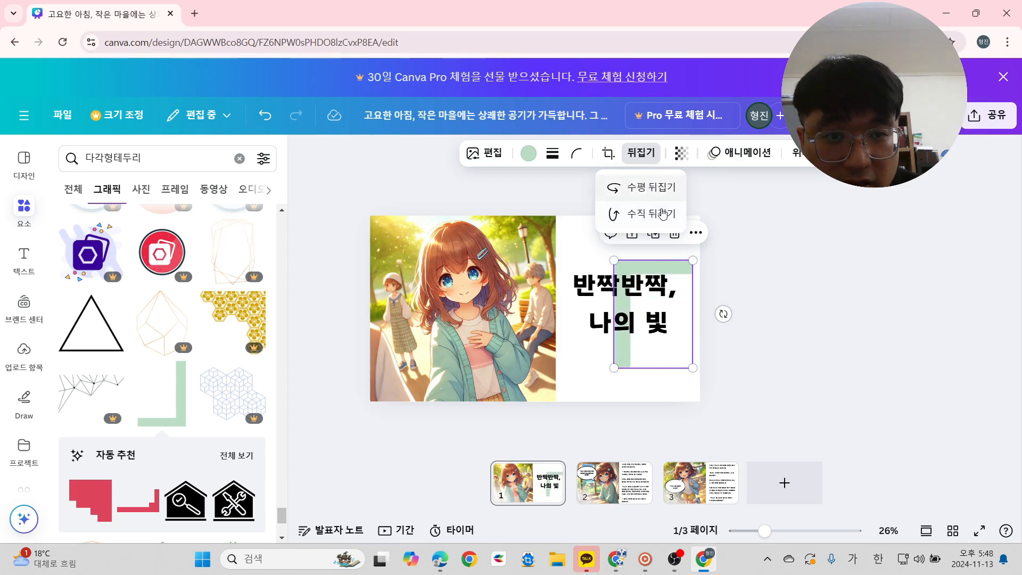
{"action": "left_click", "coordinate": [634, 216]}
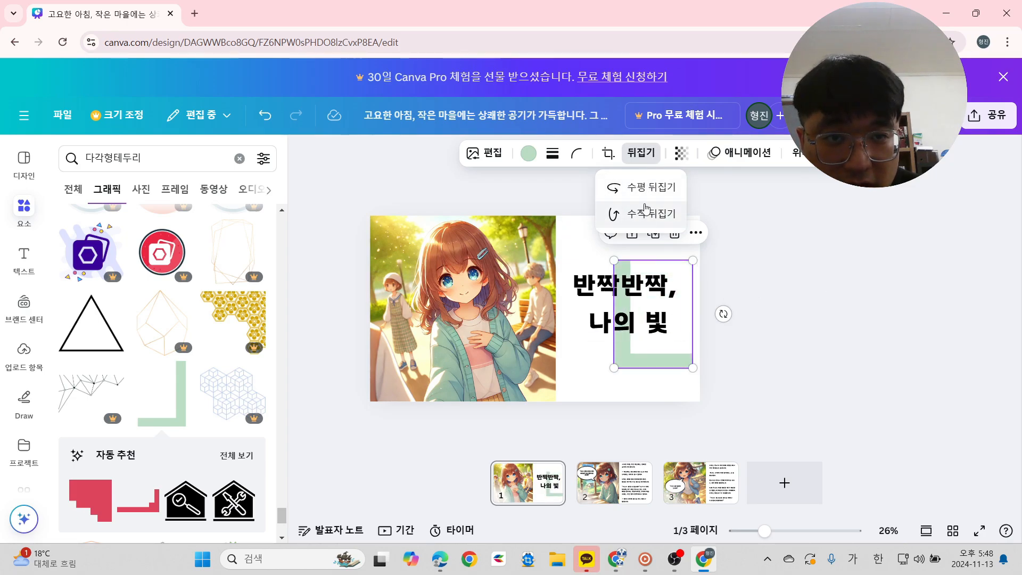
{"action": "left_click", "coordinate": [643, 189]}
{"action": "left_click", "coordinate": [680, 348]}
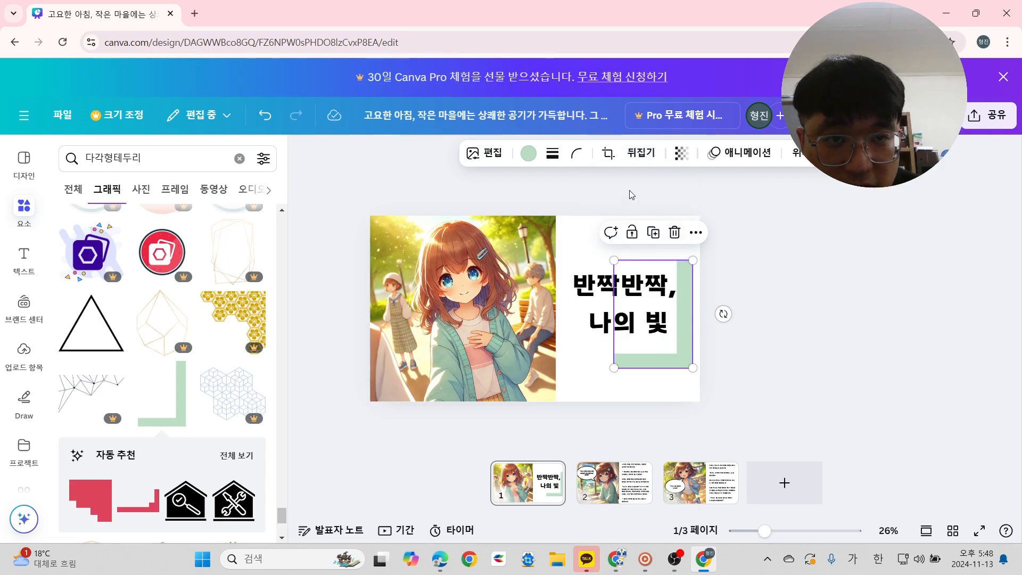
Flip the green corner graphic through its orientations until its corner points to the upper right of the title.
{"action": "left_click", "coordinate": [648, 163]}
{"action": "left_click", "coordinate": [653, 218]}
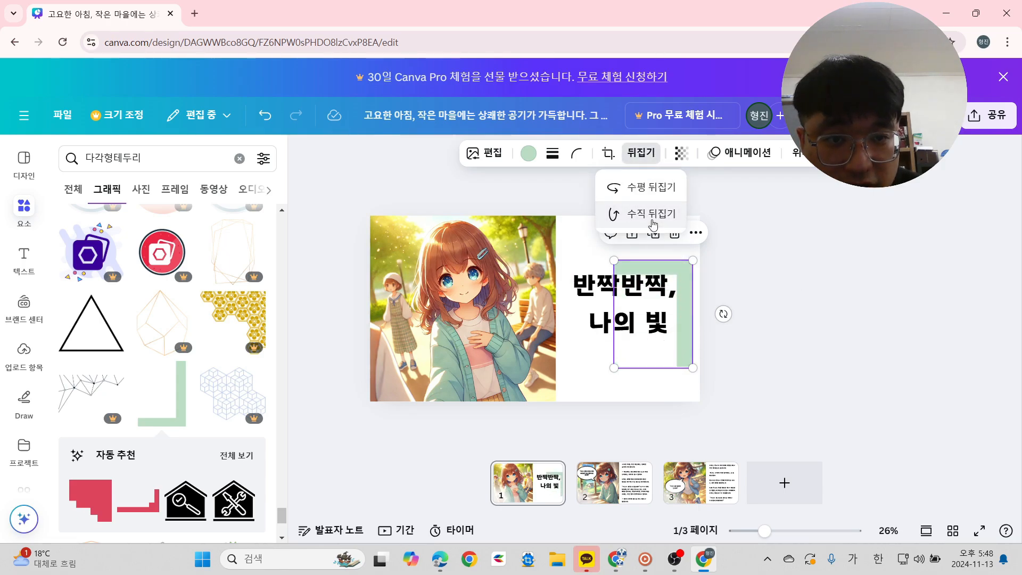
{"action": "left_click", "coordinate": [647, 191]}
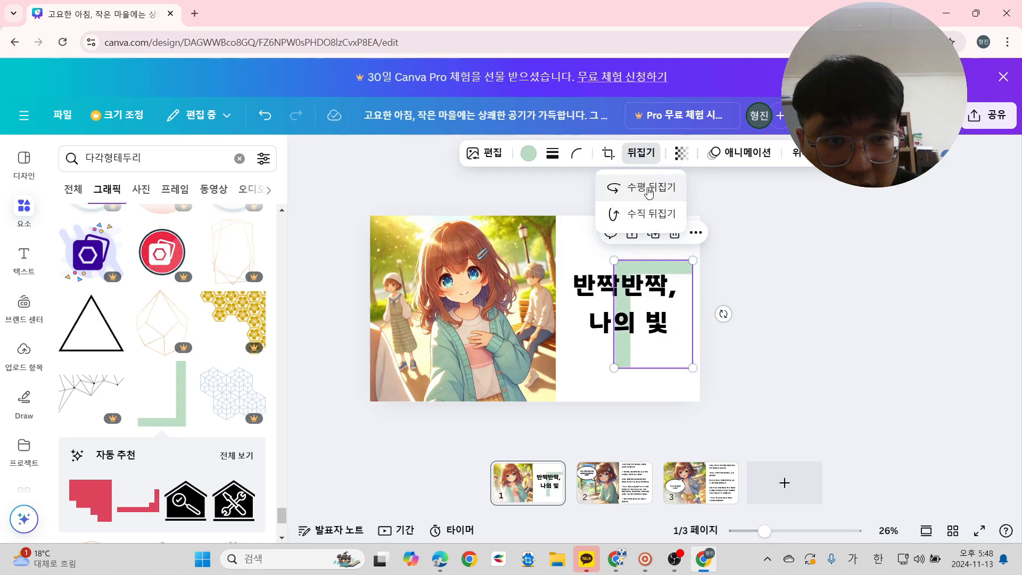
{"action": "left_click", "coordinate": [646, 214]}
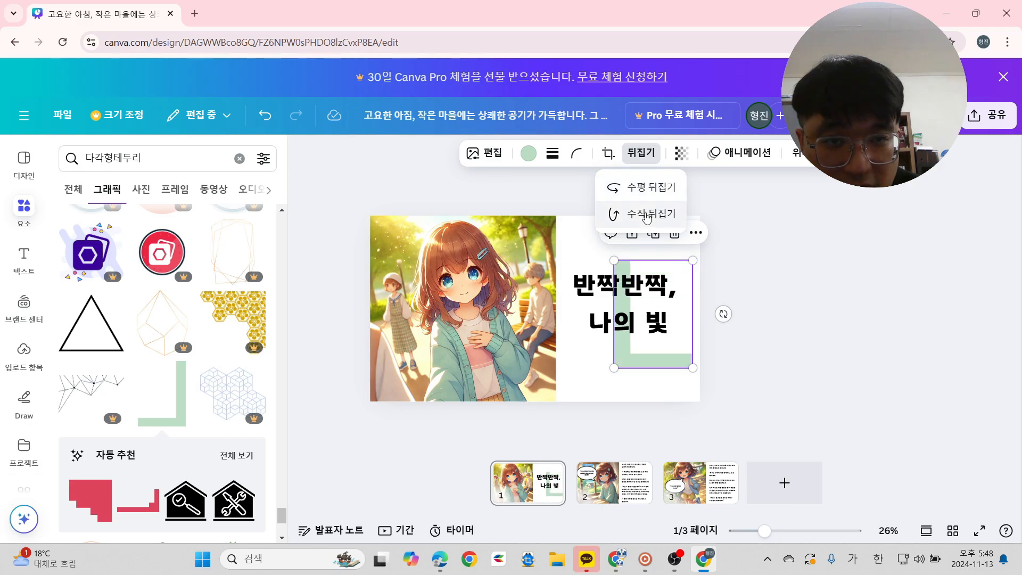
{"action": "left_click", "coordinate": [646, 216]}
{"action": "left_click", "coordinate": [641, 197]}
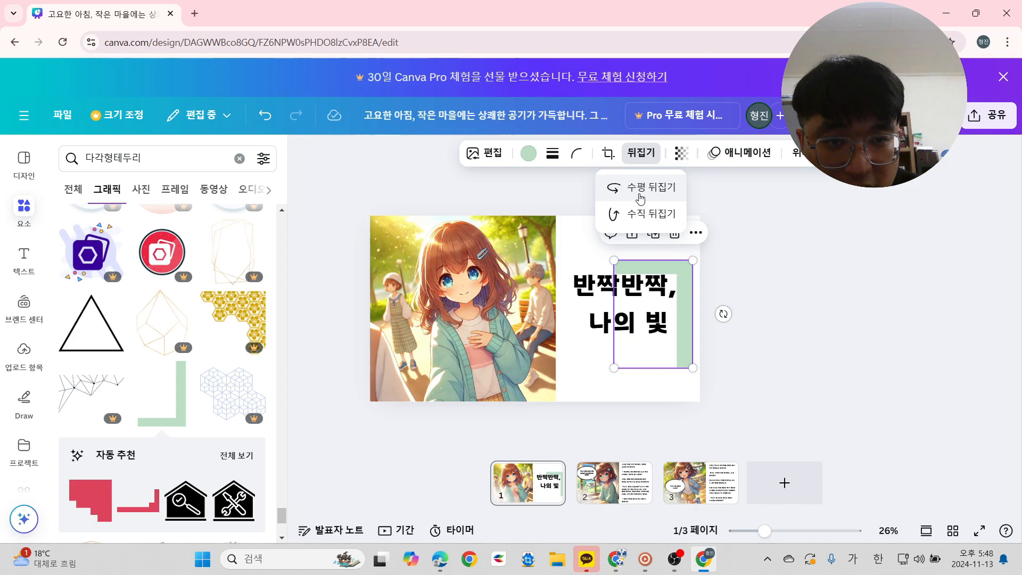
Reopen the picture book design from the recent designs on the home page and go to its cover page.
{"action": "key", "text": "alt+Left"}
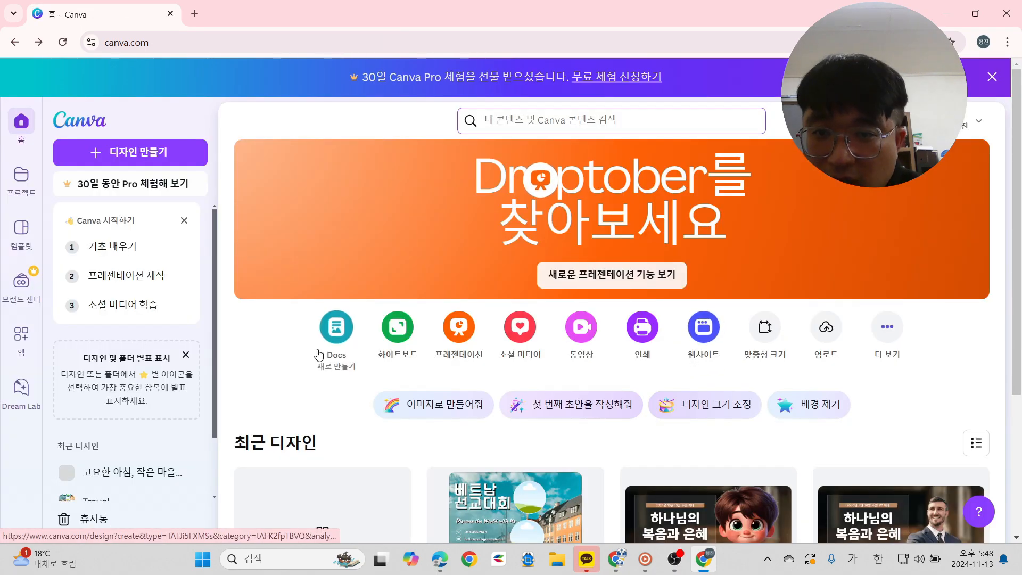
{"action": "scroll", "coordinate": [365, 405], "scroll_direction": "down", "scroll_amount": 4}
{"action": "left_click", "coordinate": [354, 429]}
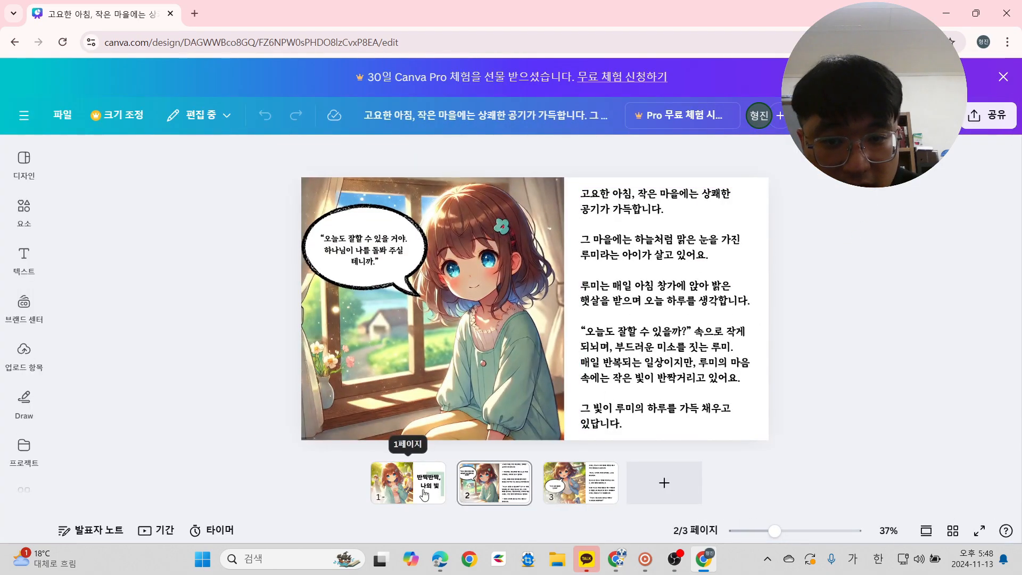
{"action": "left_click", "coordinate": [407, 502]}
Rotate the green corner graphic 90° clockwise and place it around the lower-right side of the cover title.
{"action": "left_click", "coordinate": [730, 253]}
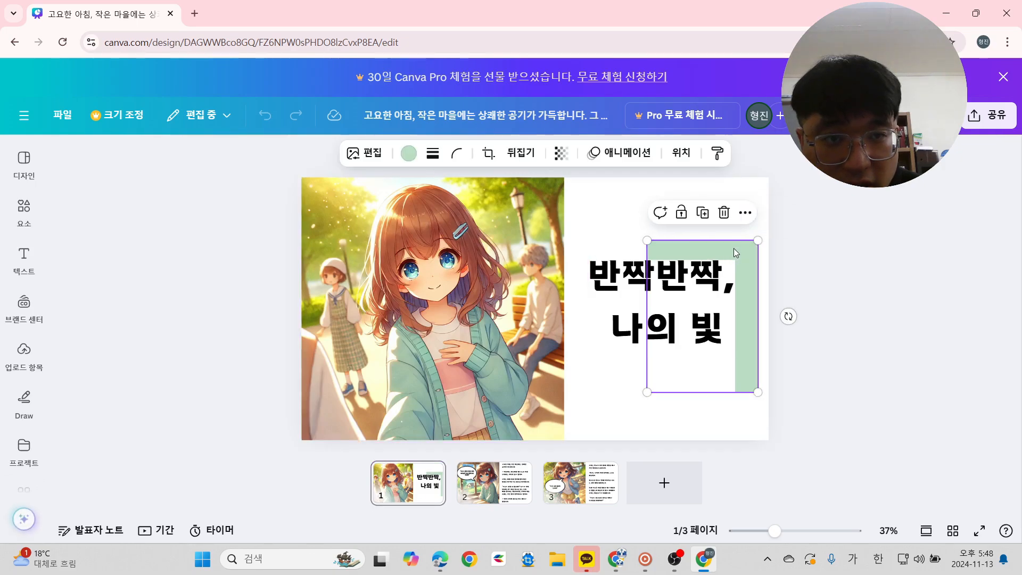
{"action": "left_click_drag", "start_coordinate": [786, 317], "coordinate": [696, 402]}
{"action": "left_click_drag", "start_coordinate": [760, 367], "coordinate": [742, 365]}
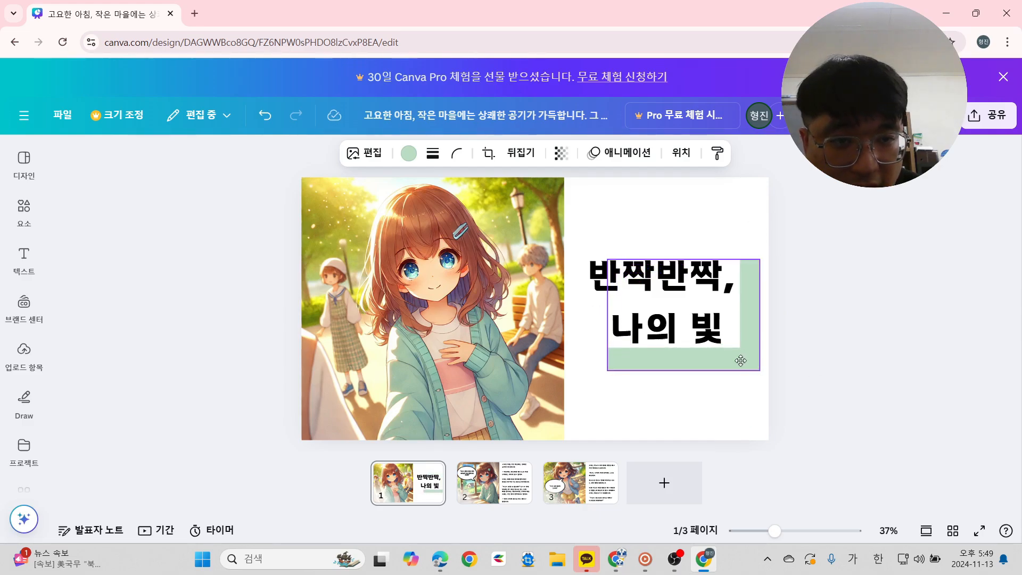
Enlarge the green corner graphic to the page's right edge and position it so it frames the lower-right side of the cover title.
{"action": "left_click_drag", "start_coordinate": [758, 260], "coordinate": [767, 253]}
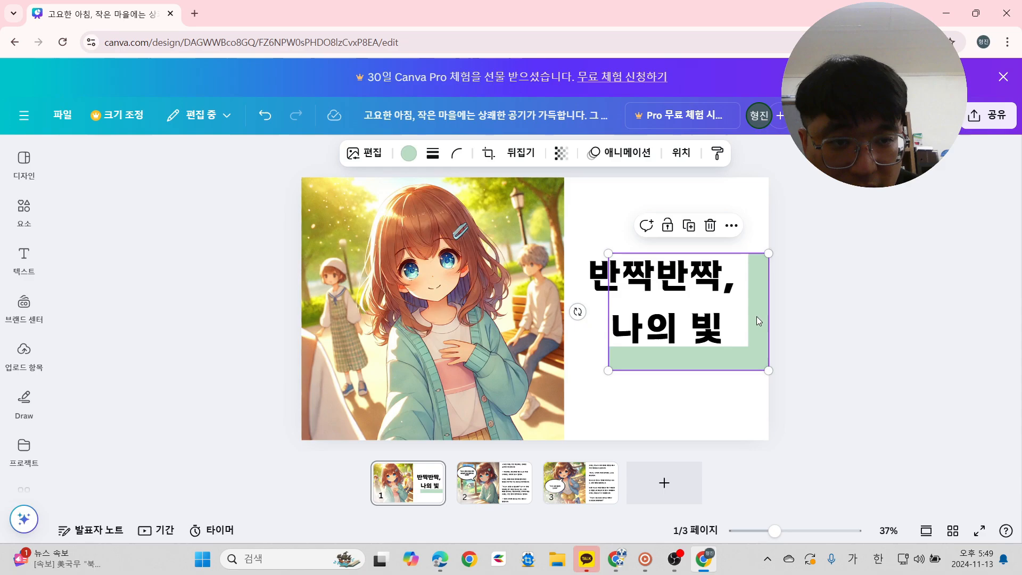
{"action": "left_click_drag", "start_coordinate": [751, 335], "coordinate": [749, 344]}
{"action": "left_click", "coordinate": [871, 290]}
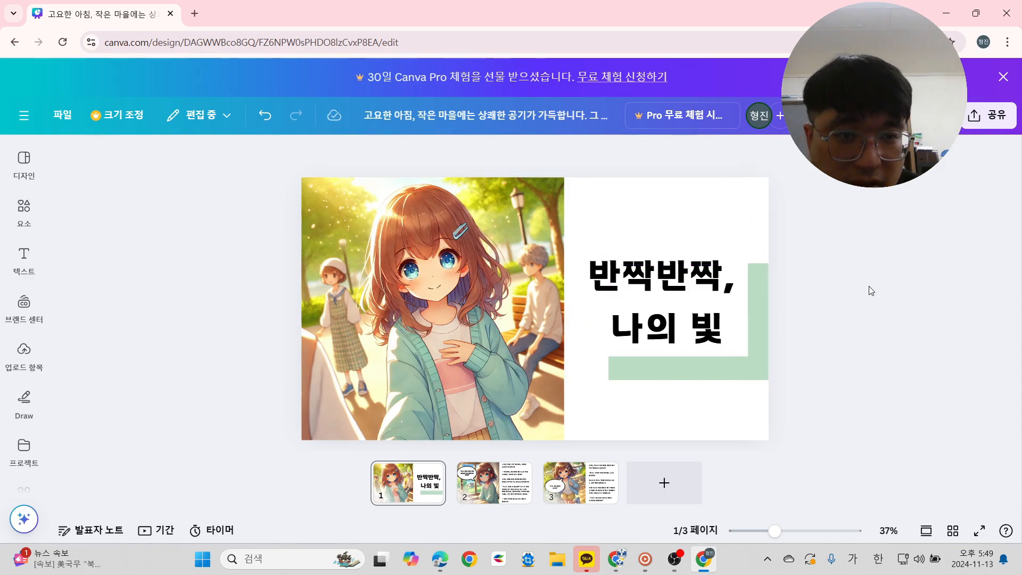
{"action": "left_click", "coordinate": [707, 377]}
{"action": "left_click_drag", "start_coordinate": [608, 383], "coordinate": [578, 403]}
{"action": "left_click_drag", "start_coordinate": [755, 393], "coordinate": [753, 371]}
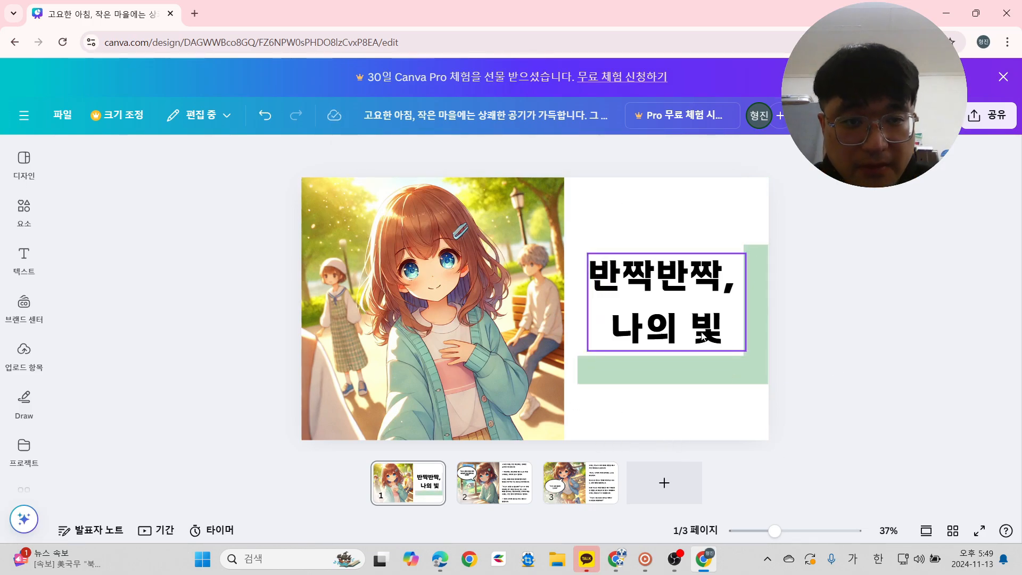
Duplicate the cover title text, move the copy below the original and shrink it to font size 45.1.
{"action": "left_click", "coordinate": [693, 349]}
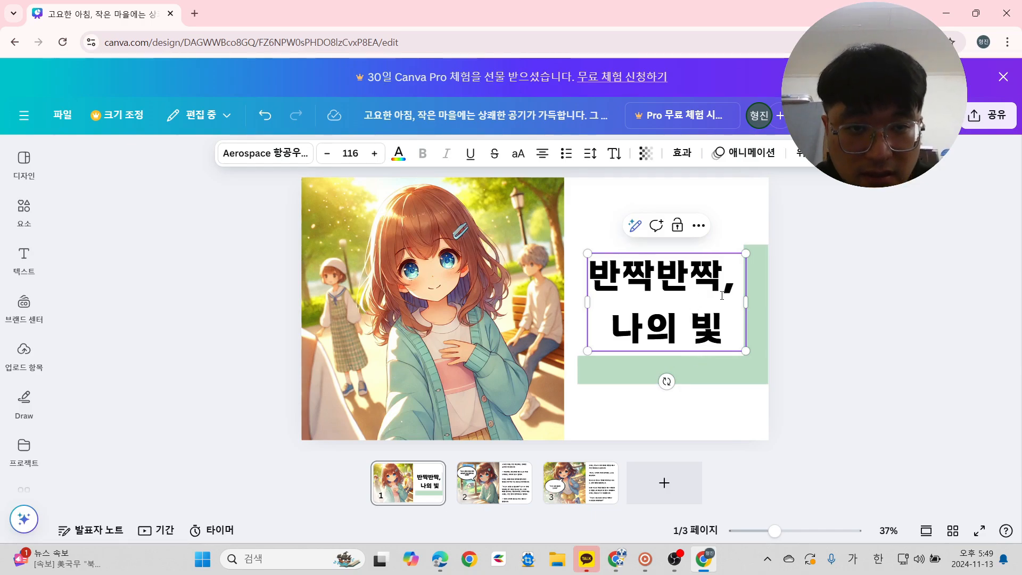
{"action": "key", "text": "Escape"}
{"action": "key", "text": "ctrl+d"}
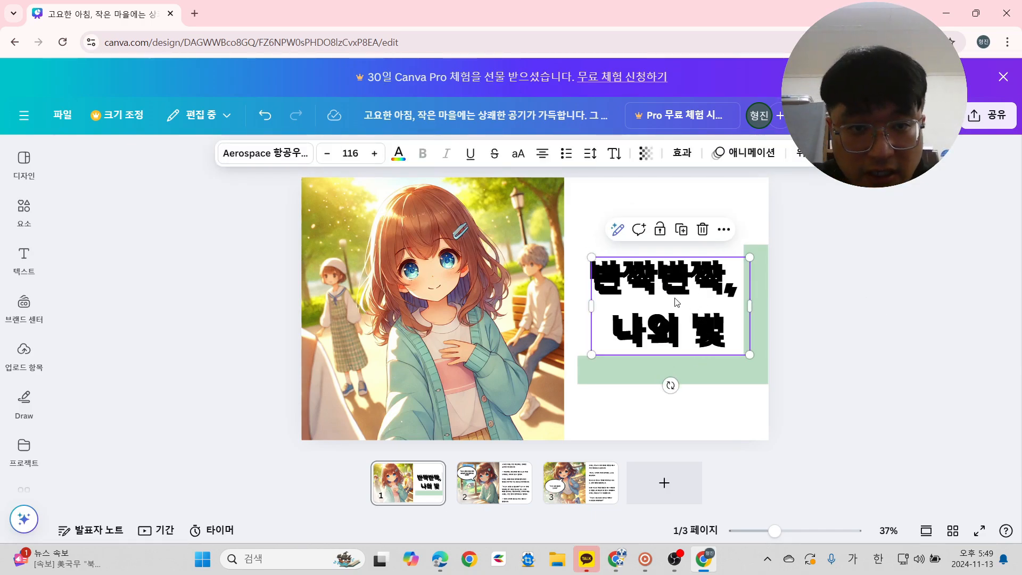
{"action": "left_click_drag", "start_coordinate": [662, 293], "coordinate": [691, 390]}
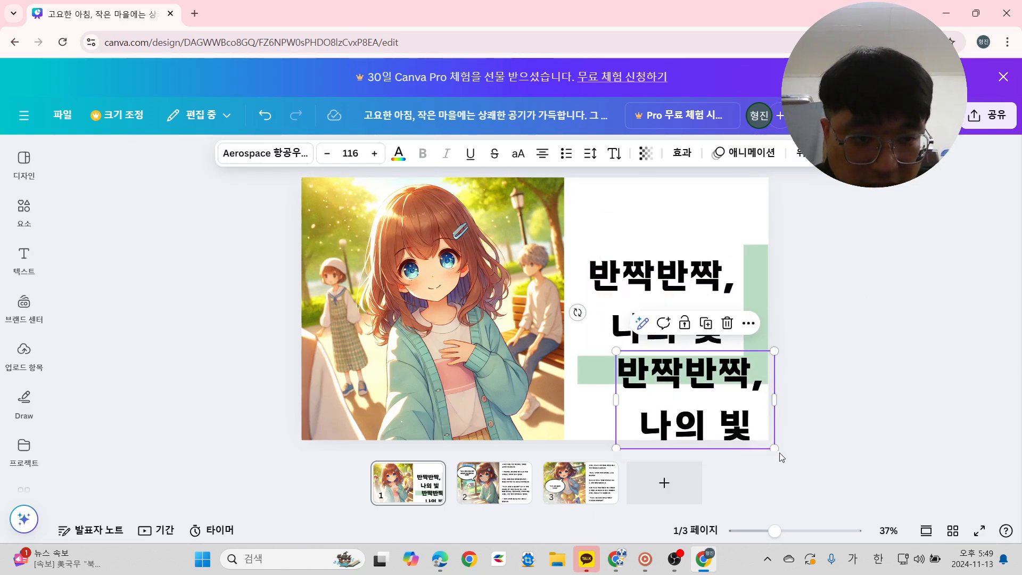
{"action": "left_click_drag", "start_coordinate": [775, 449], "coordinate": [735, 375]}
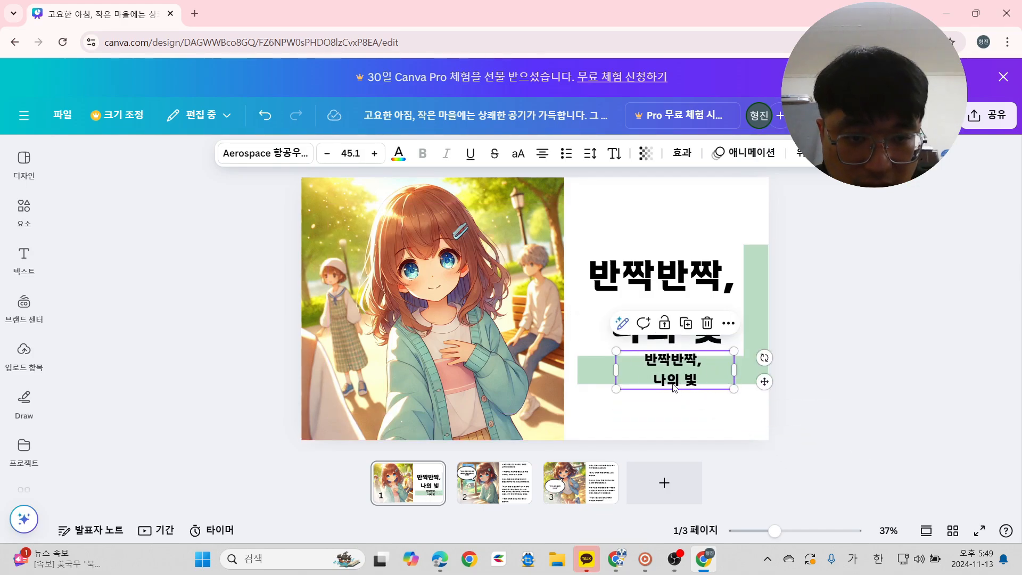
Join the small title copy into the single line "반짝반짝, 나의 빛" and place it on the green band under the title.
{"action": "double_click", "coordinate": [657, 378]}
{"action": "left_click", "coordinate": [655, 381]}
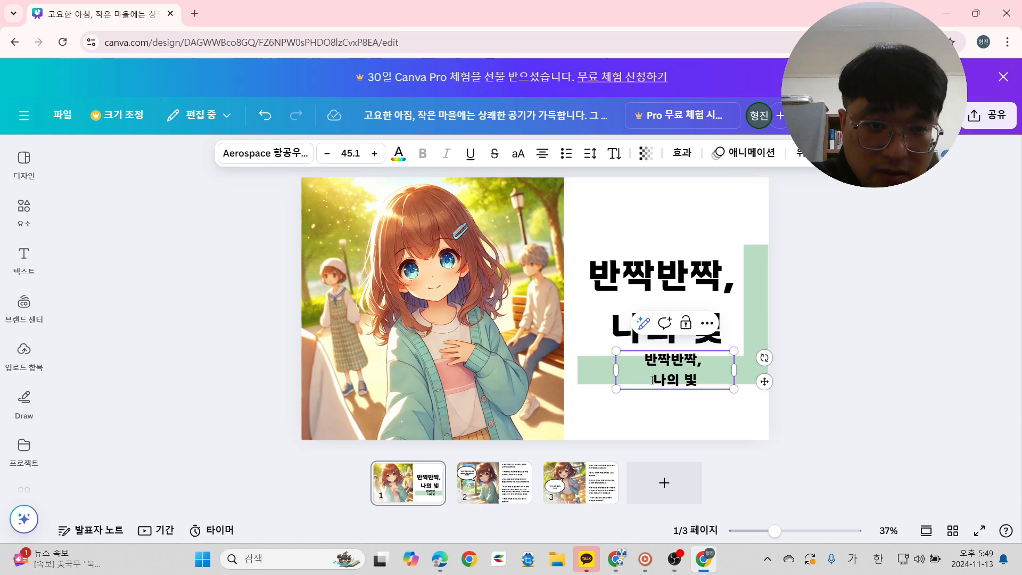
{"action": "key", "text": "BackSpace"}
{"action": "left_click", "coordinate": [774, 379]}
{"action": "left_click_drag", "start_coordinate": [705, 370], "coordinate": [717, 370]}
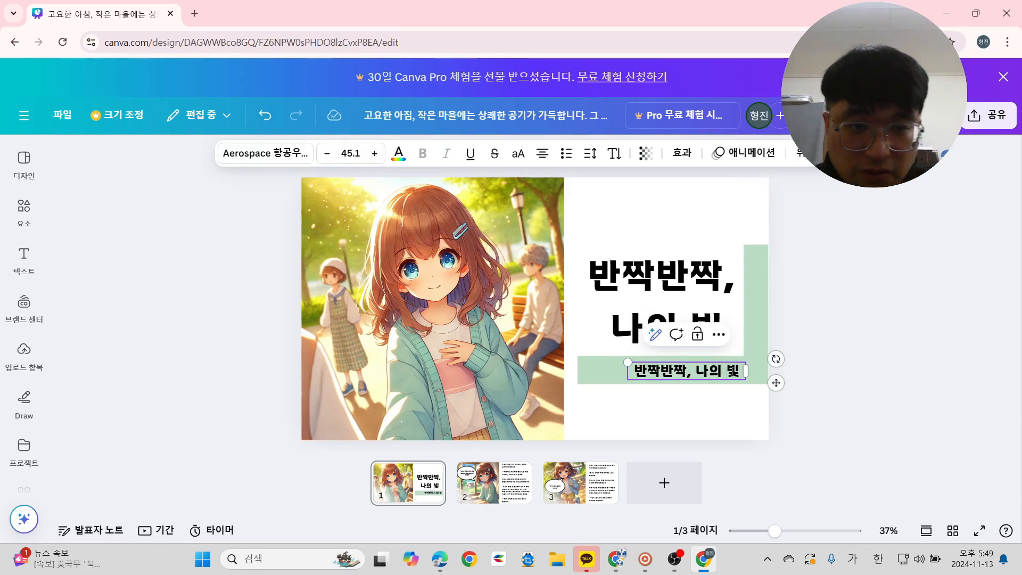
Replace the small caption on the cover's green band with "글, 그림: ai," followed by the compiler's name and "묶음".
{"action": "key", "text": "BackSpace"}
{"action": "key", "text": "BackSpace"}
{"action": "key", "text": "BackSpace"}
{"action": "key", "text": "BackSpace"}
{"action": "key", "text": "BackSpace"}
{"action": "key", "text": "BackSpace"}
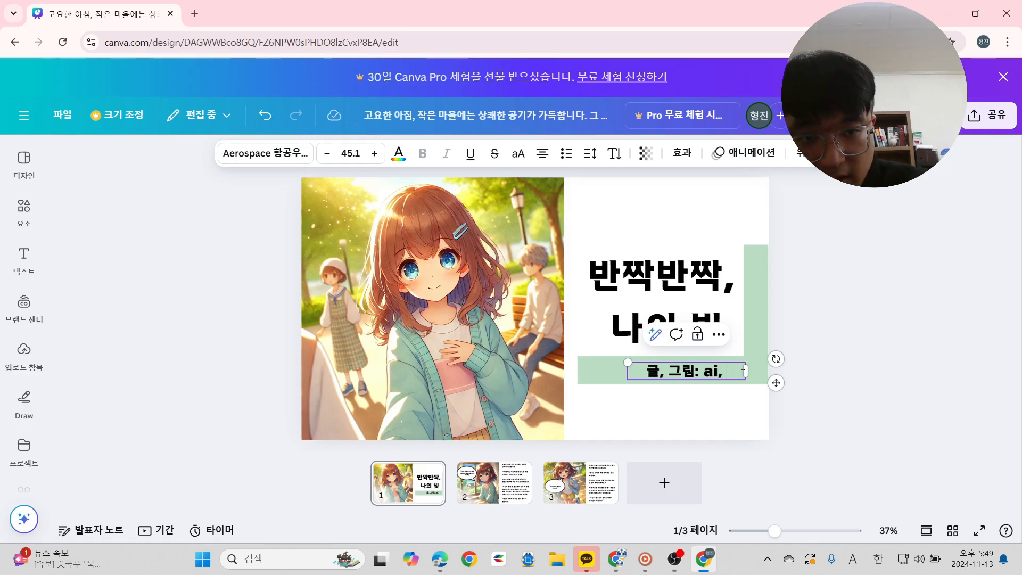
{"action": "key", "text": "Hangul"}
{"action": "type", "text": "백형진 묶음"}
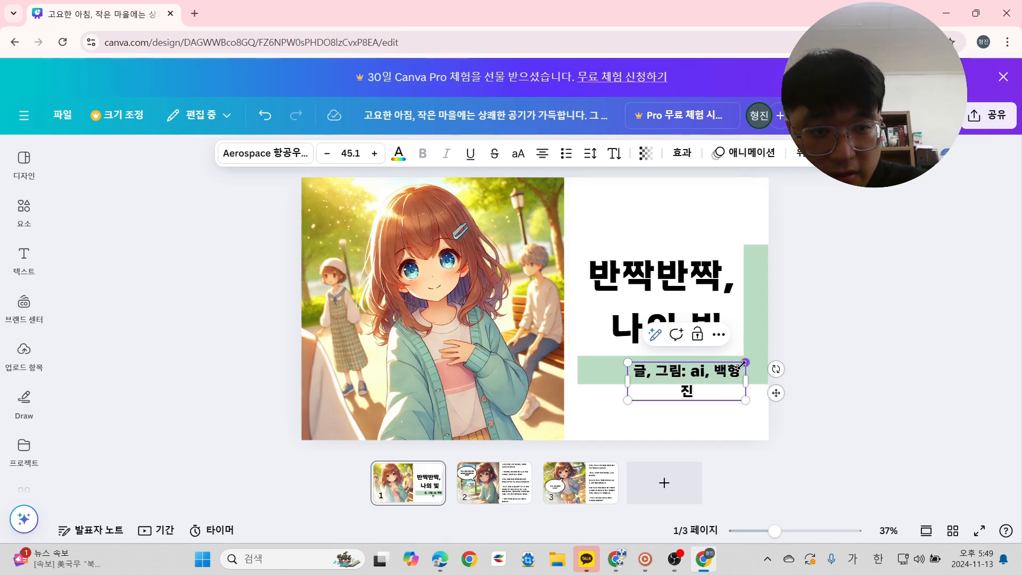
Widen the cover credit's text box so that the whole credit fits on a single line.
{"action": "left_click", "coordinate": [896, 346]}
{"action": "left_click", "coordinate": [734, 376]}
{"action": "left_click_drag", "start_coordinate": [749, 379], "coordinate": [786, 379]}
{"action": "left_click", "coordinate": [848, 372]}
{"action": "left_click", "coordinate": [754, 375]}
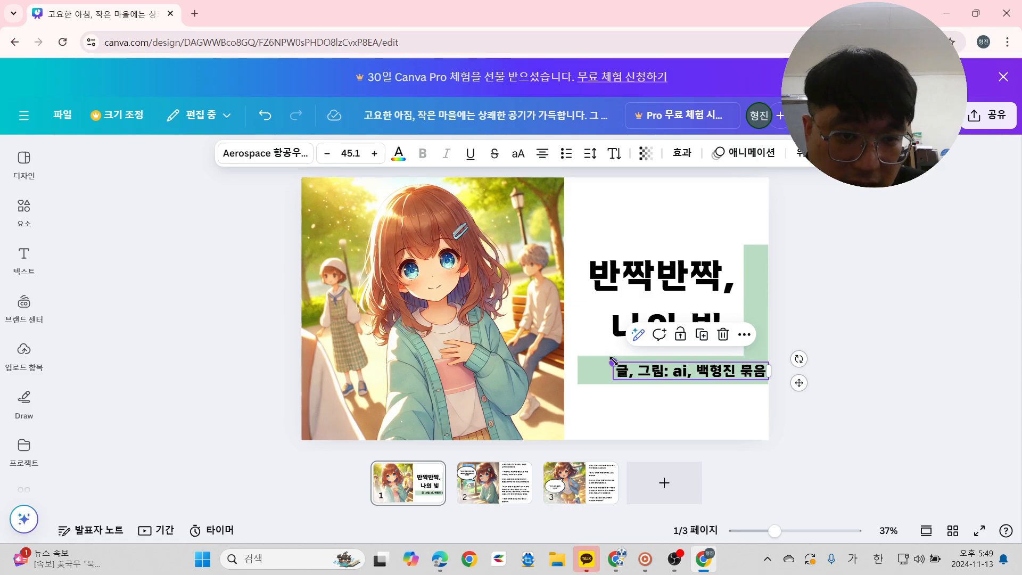
Shrink the cover credit text to size 29.6 and move it slightly inward from the page's right edge.
{"action": "left_click_drag", "start_coordinate": [613, 362], "coordinate": [666, 367]}
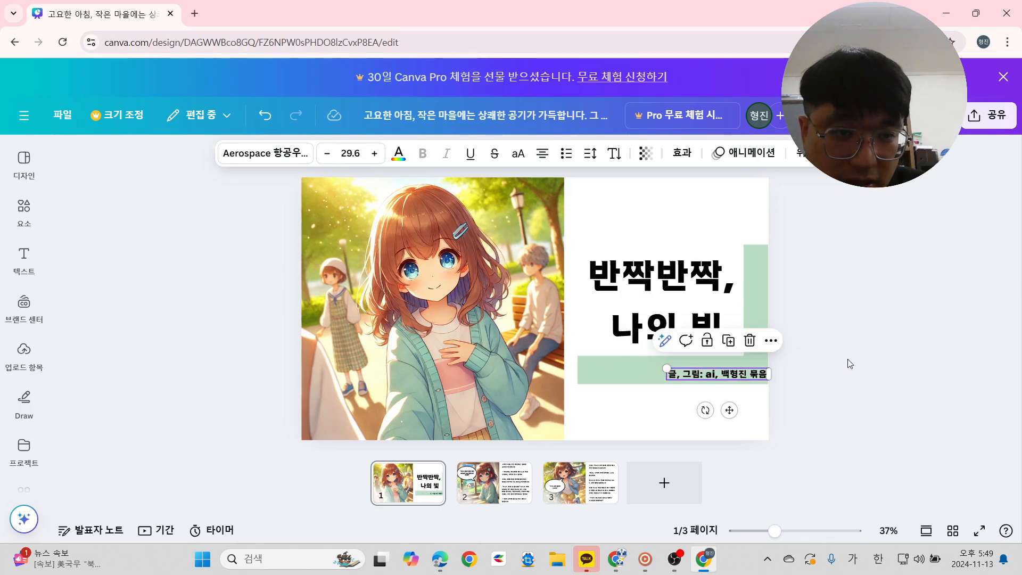
{"action": "left_click_drag", "start_coordinate": [740, 379], "coordinate": [729, 377]}
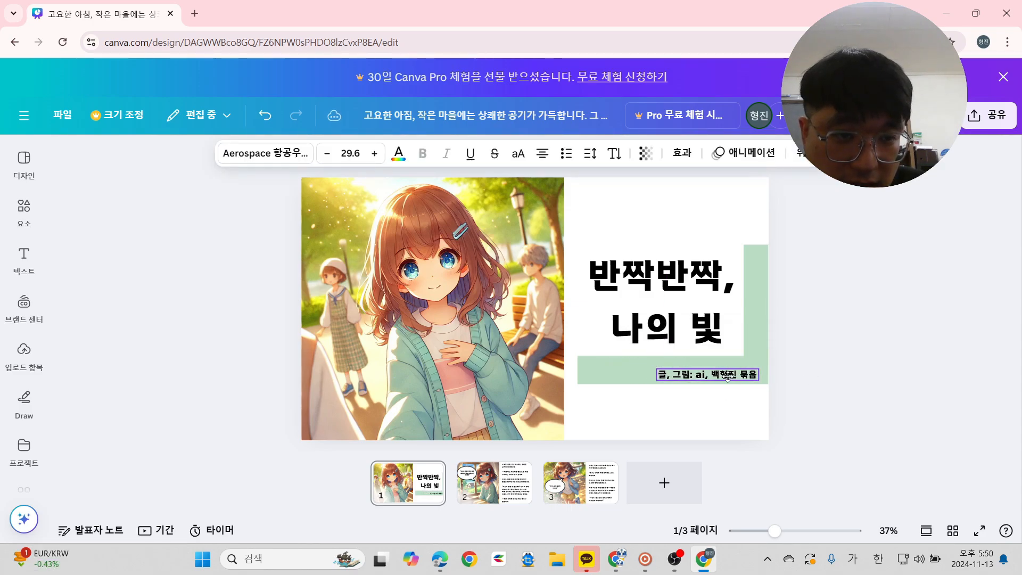
{"action": "left_click", "coordinate": [864, 379]}
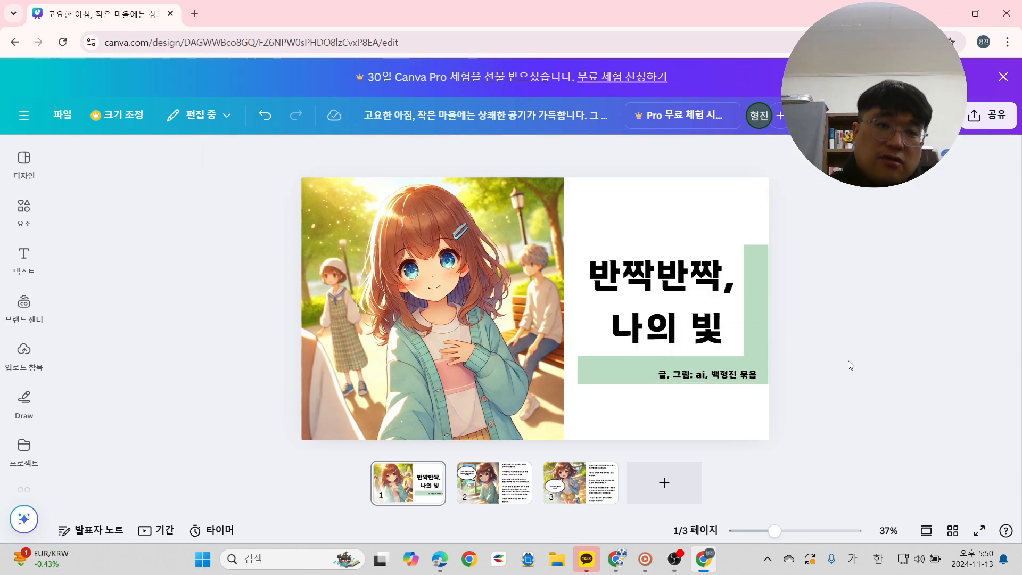
{"action": "left_click", "coordinate": [729, 372]}
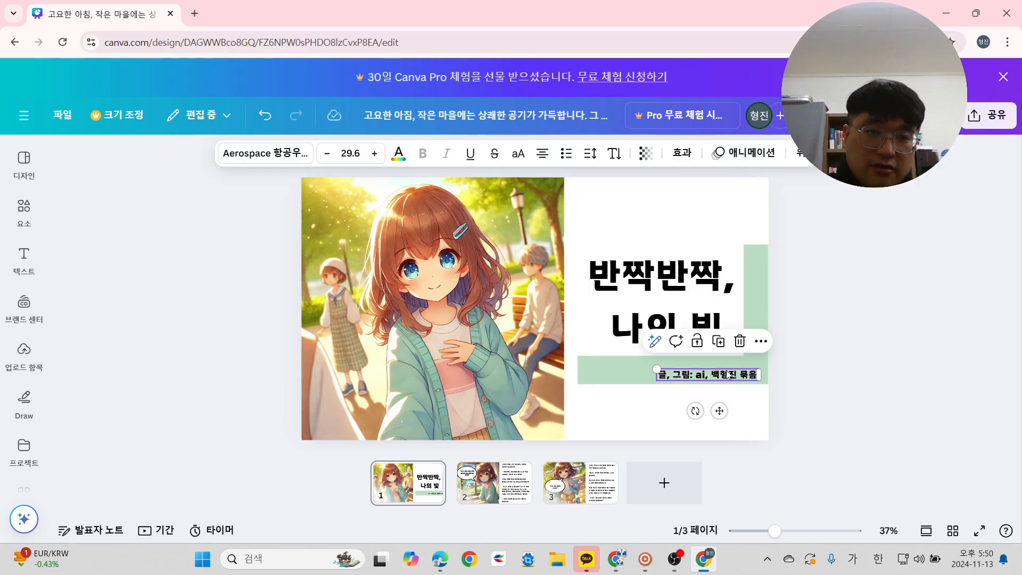
{"action": "left_click", "coordinate": [864, 372]}
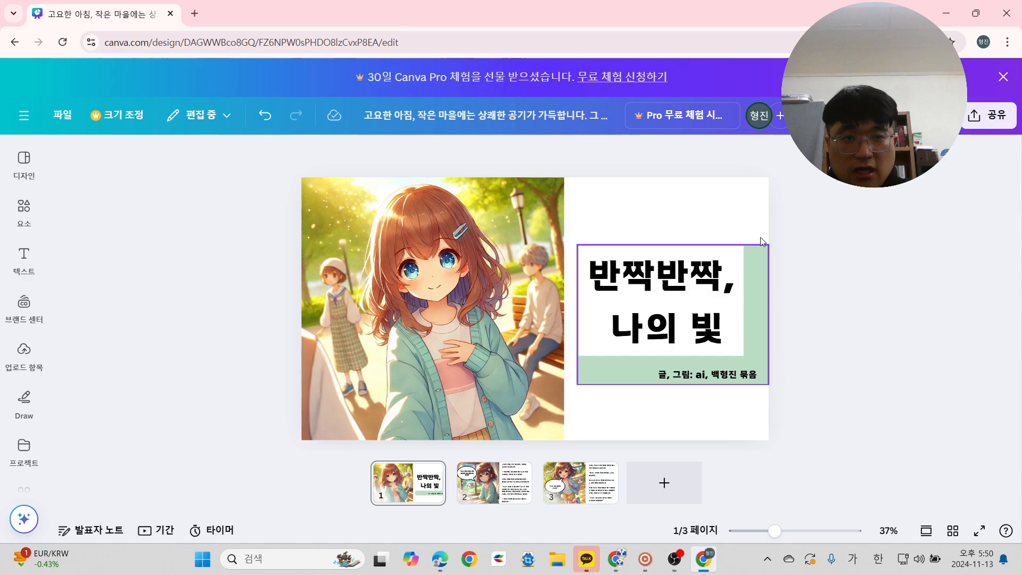
Nudge the green L-shaped frame slightly left, leaving a narrow gap to the page's right edge.
{"action": "left_click", "coordinate": [756, 286]}
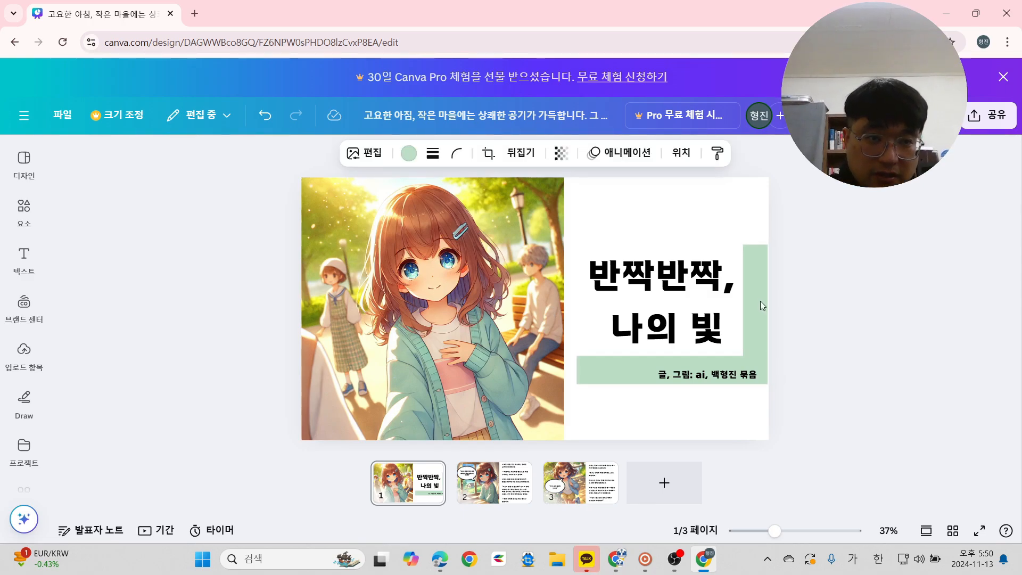
{"action": "key", "text": "shift+Left"}
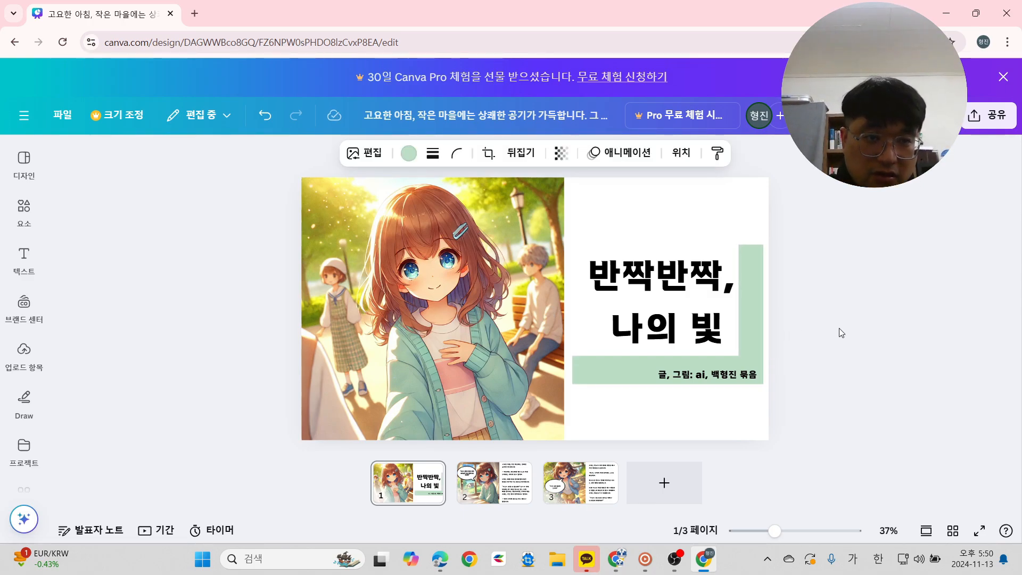
{"action": "key", "text": "shift+Right"}
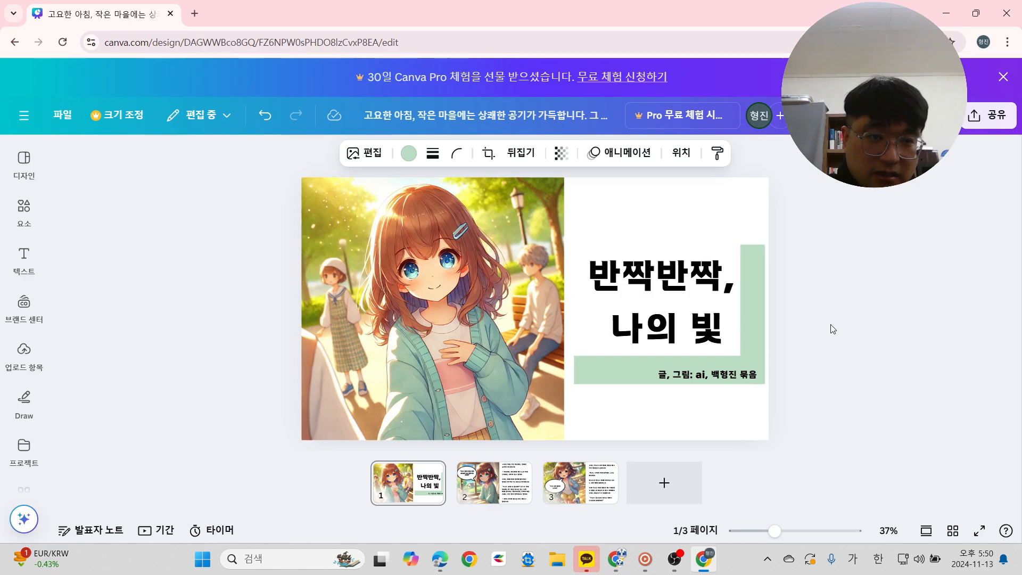
{"action": "left_click", "coordinate": [833, 329]}
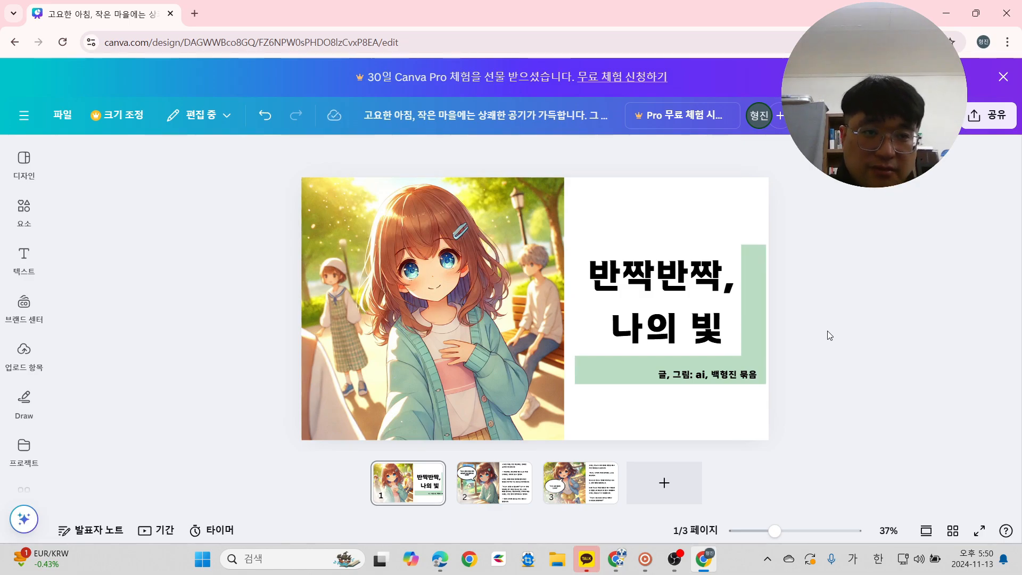
Enlarge the cover credit text slightly and shift it a little to the left within the green band.
{"action": "left_click", "coordinate": [731, 379]}
{"action": "left_click_drag", "start_coordinate": [657, 367], "coordinate": [646, 366]}
{"action": "left_click_drag", "start_coordinate": [752, 378], "coordinate": [735, 377]}
{"action": "left_click", "coordinate": [952, 329]}
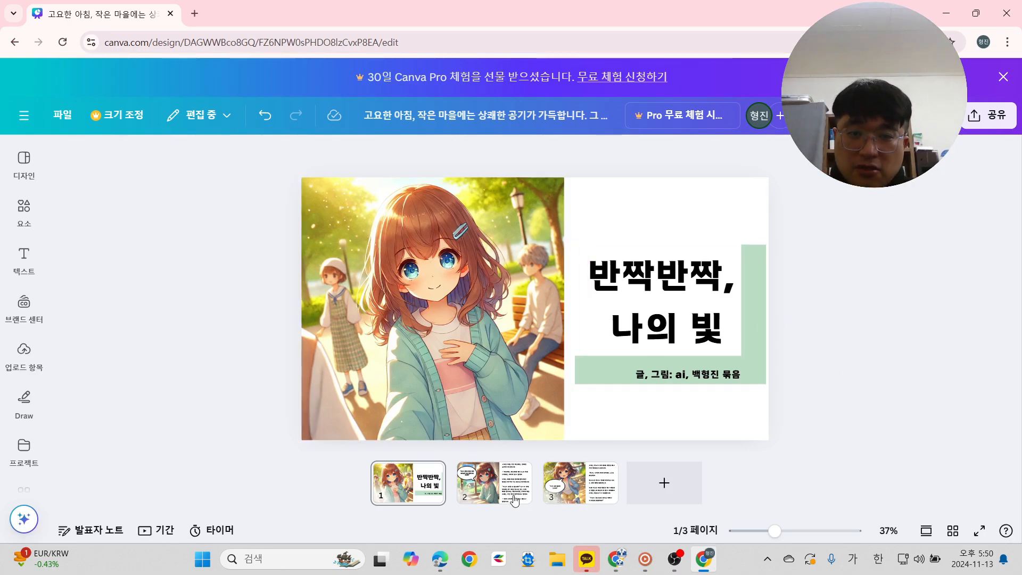
Add a blank fourth page after the third page of the storybook.
{"action": "left_click", "coordinate": [477, 500]}
{"action": "left_click", "coordinate": [583, 500]}
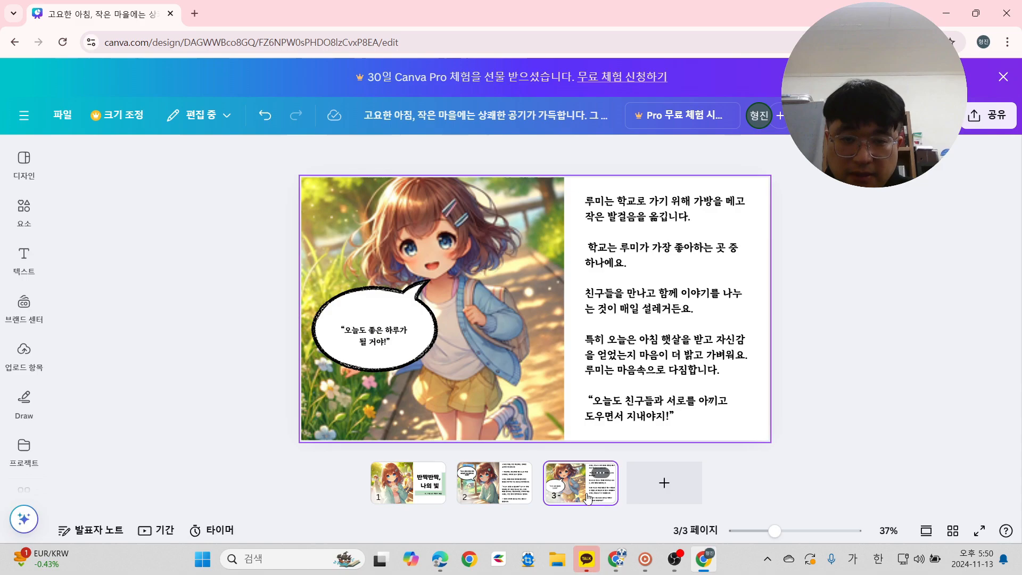
{"action": "left_click", "coordinate": [689, 487]}
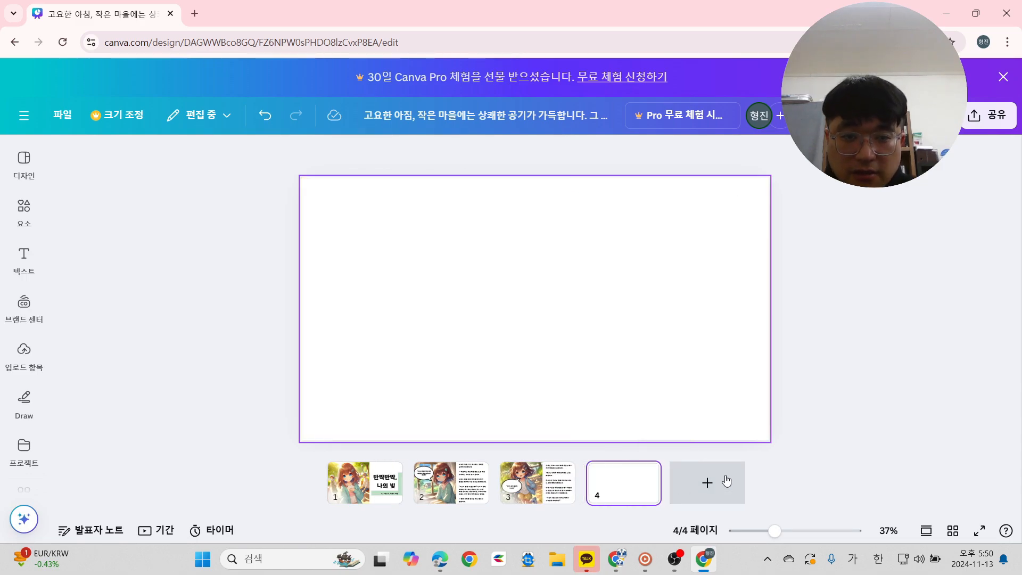
Switch to the ChatGPT story conversation and copy the generated picture of Lumi and Mari together at the school classroom.
{"action": "left_click", "coordinate": [616, 559]}
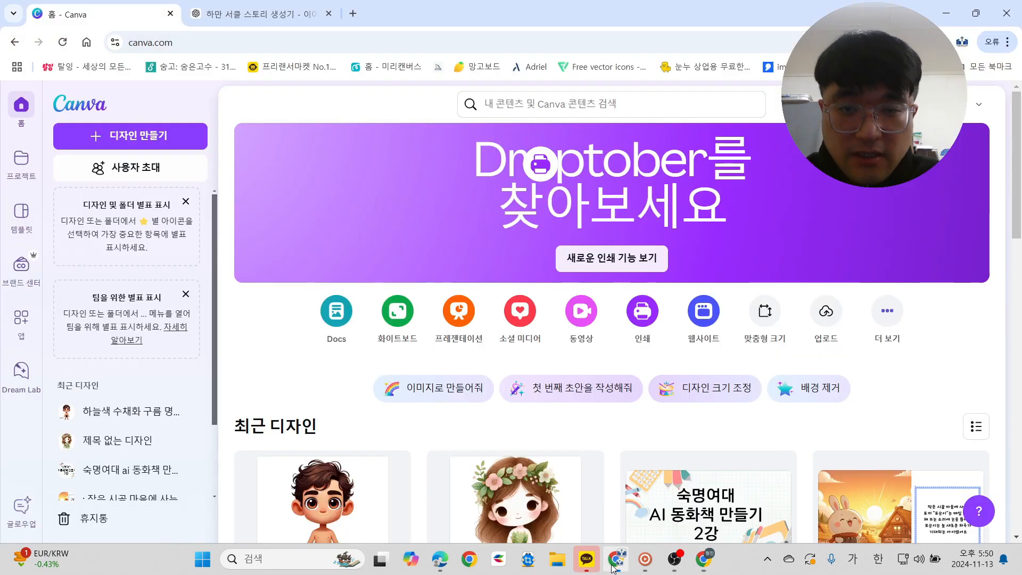
{"action": "left_click", "coordinate": [309, 16]}
{"action": "scroll", "coordinate": [588, 304], "scroll_direction": "down", "scroll_amount": 10}
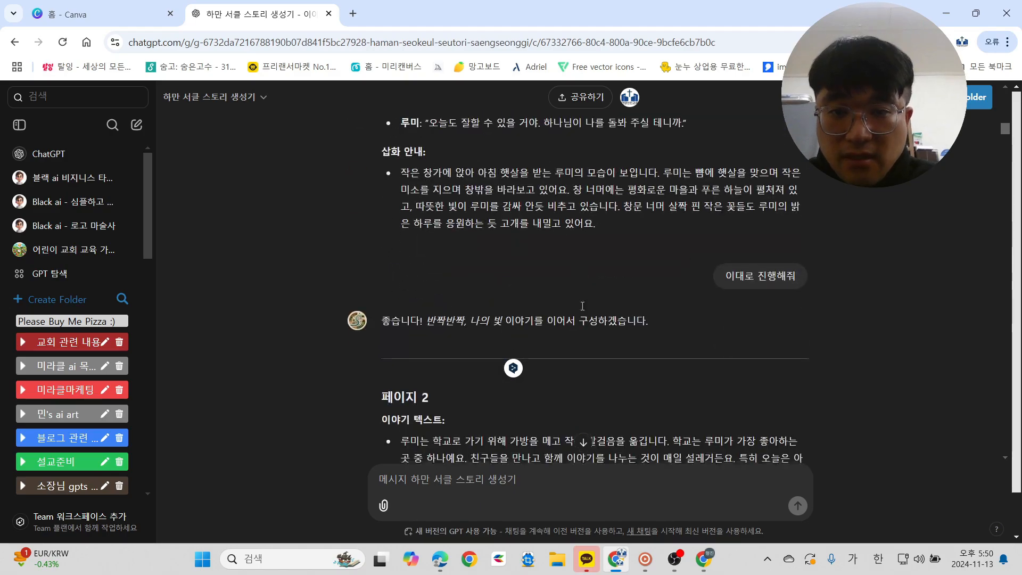
{"action": "scroll", "coordinate": [587, 304], "scroll_direction": "down", "scroll_amount": 20}
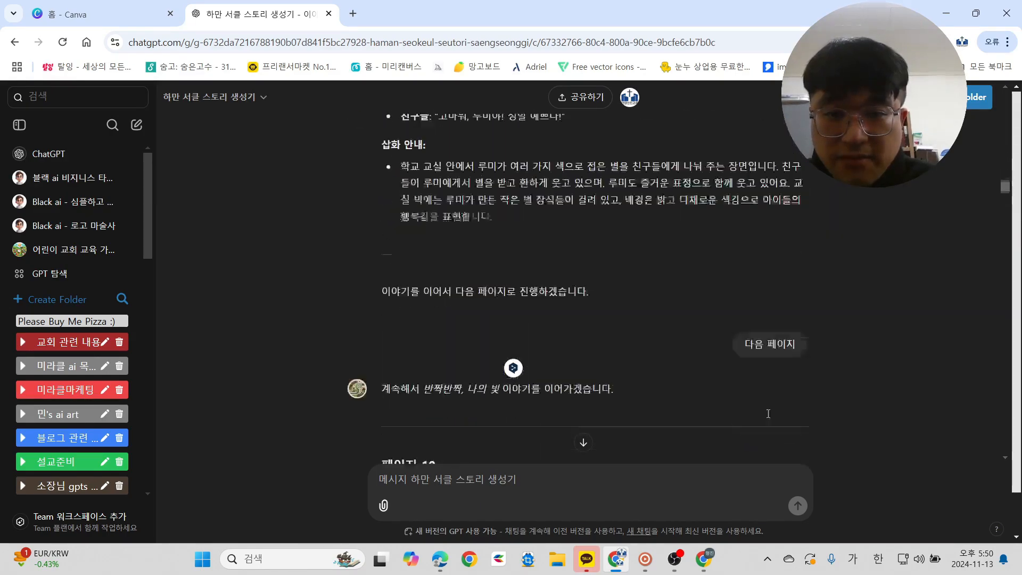
{"action": "scroll", "coordinate": [781, 442], "scroll_direction": "down", "scroll_amount": 20}
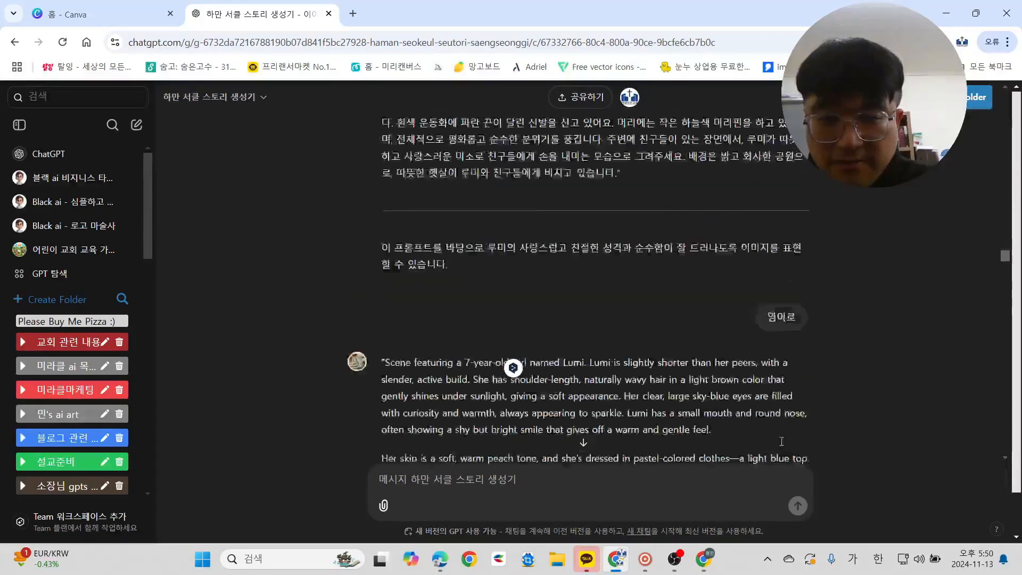
{"action": "scroll", "coordinate": [781, 442], "scroll_direction": "down", "scroll_amount": 20}
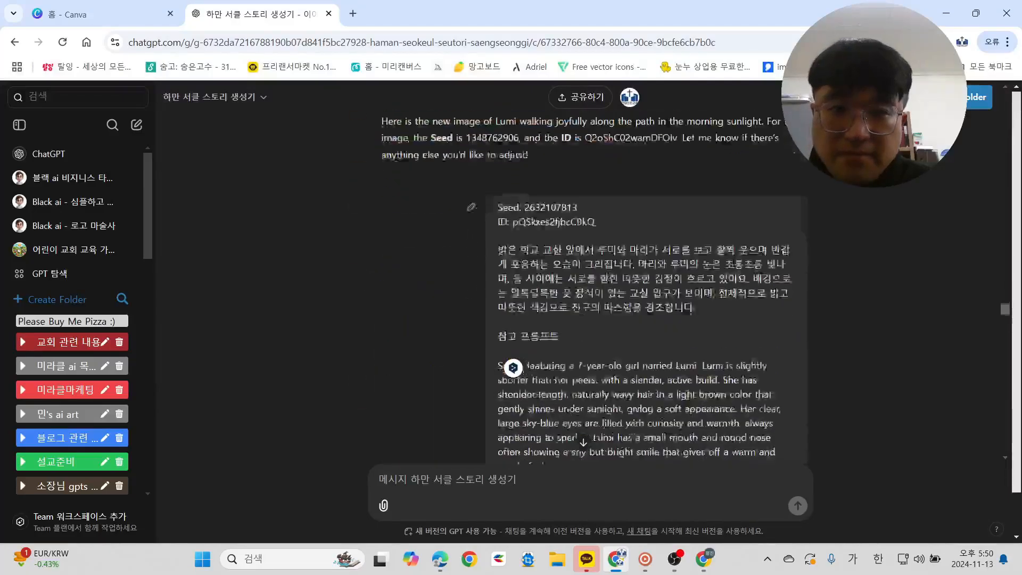
{"action": "scroll", "coordinate": [654, 399], "scroll_direction": "down", "scroll_amount": 20}
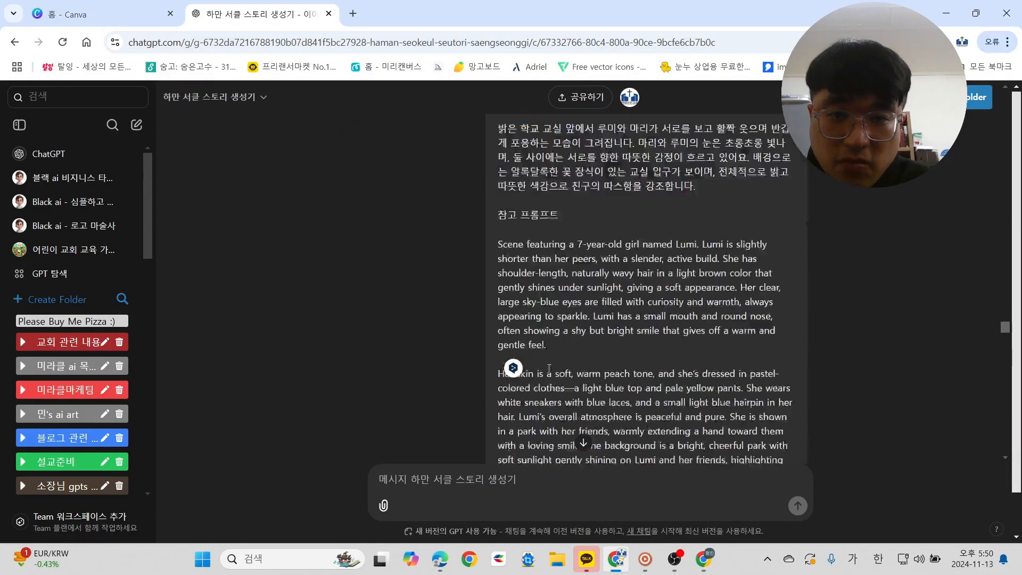
{"action": "scroll", "coordinate": [538, 297], "scroll_direction": "up", "scroll_amount": 10}
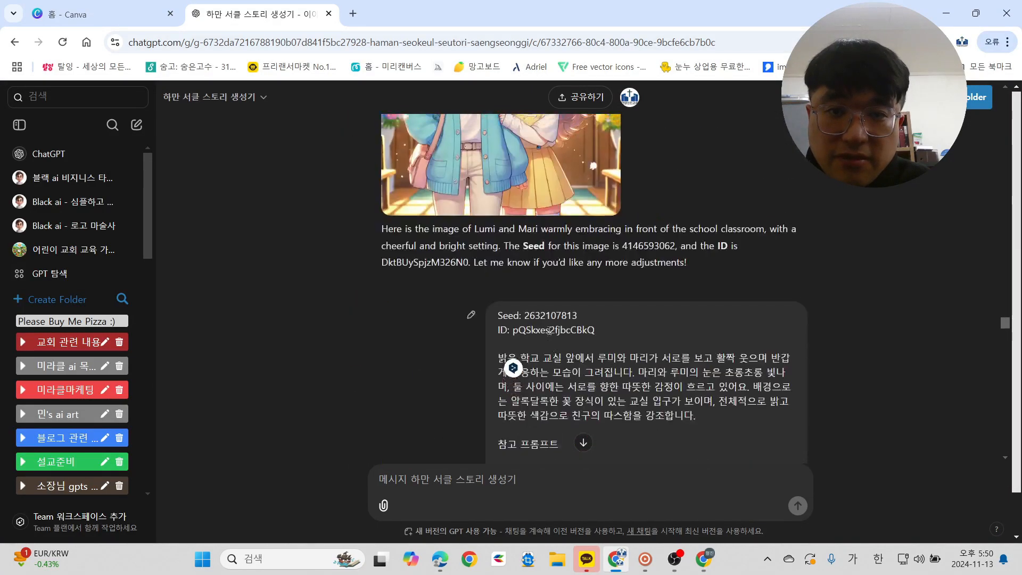
{"action": "left_click", "coordinate": [410, 308]}
{"action": "right_click", "coordinate": [345, 294]}
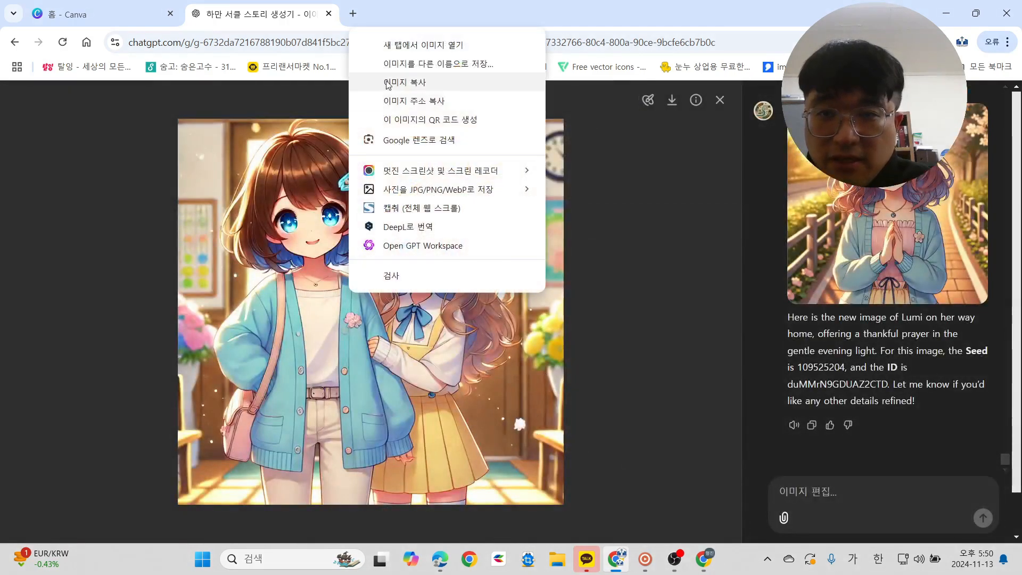
{"action": "left_click", "coordinate": [391, 81]}
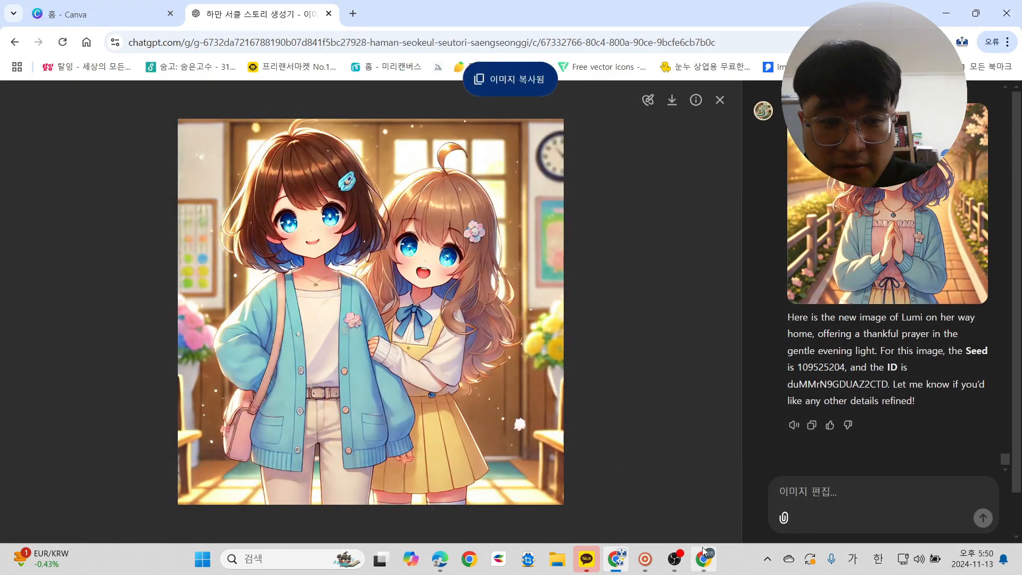
Switch back to the Canva storybook, paste the copied picture onto blank page 4 and show the uploaded images.
{"action": "left_click", "coordinate": [708, 569]}
{"action": "left_click", "coordinate": [476, 384]}
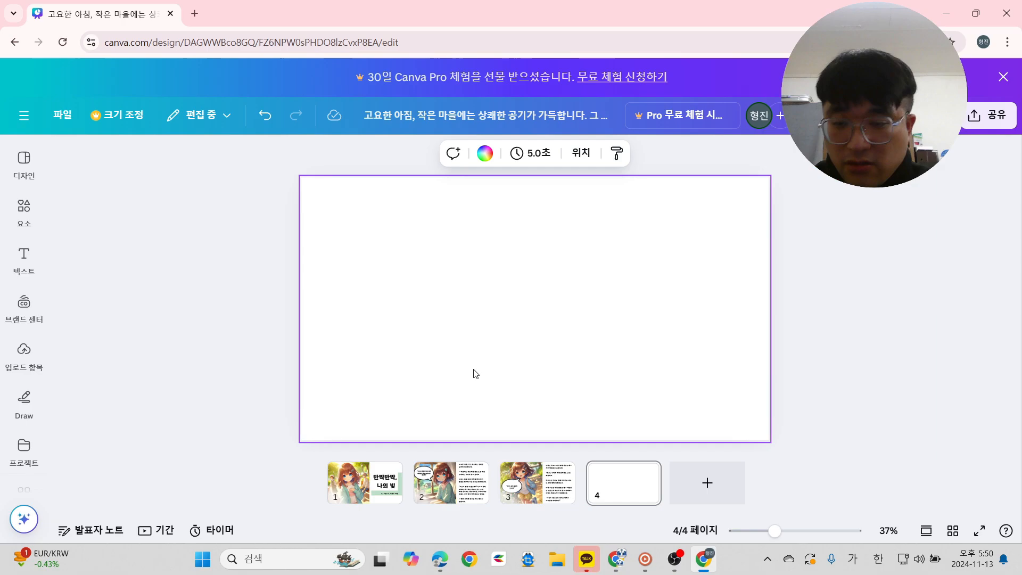
{"action": "key", "text": "ctrl+v"}
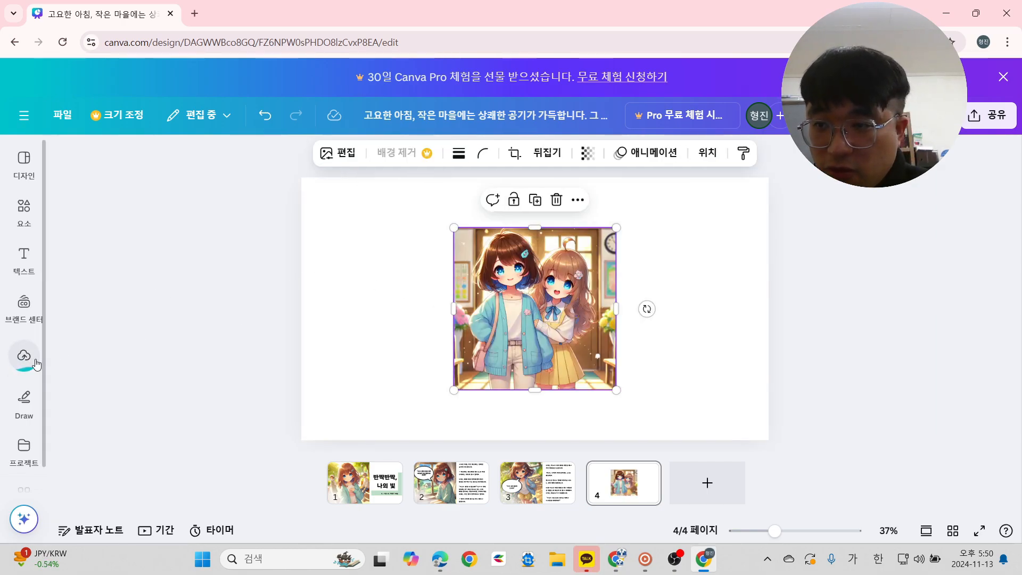
{"action": "left_click", "coordinate": [24, 354]}
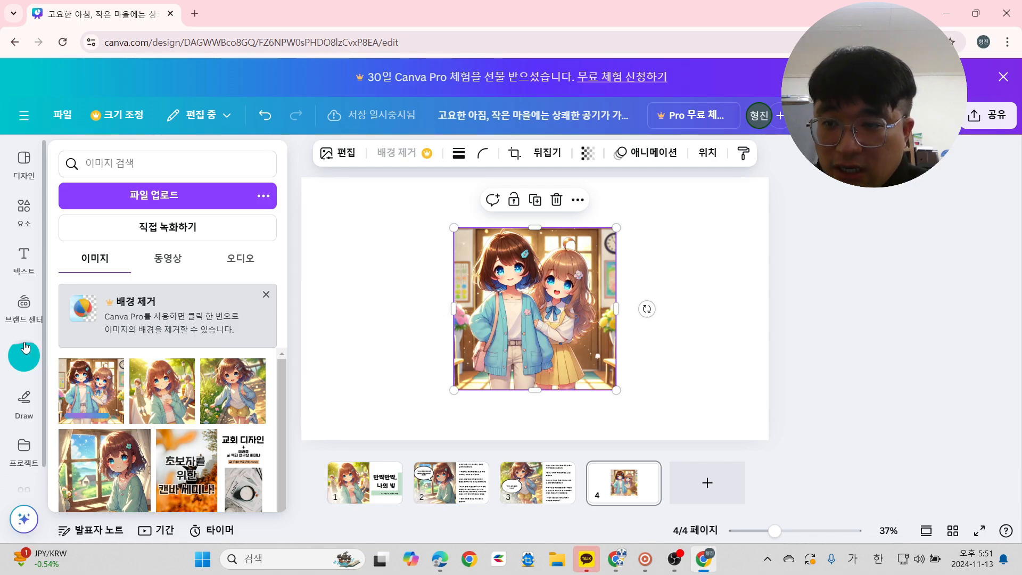
Align the picture with page 4's upper-left corner and enlarge it to fill the full page height.
{"action": "left_click", "coordinate": [569, 277]}
{"action": "left_click_drag", "start_coordinate": [535, 344], "coordinate": [382, 294]}
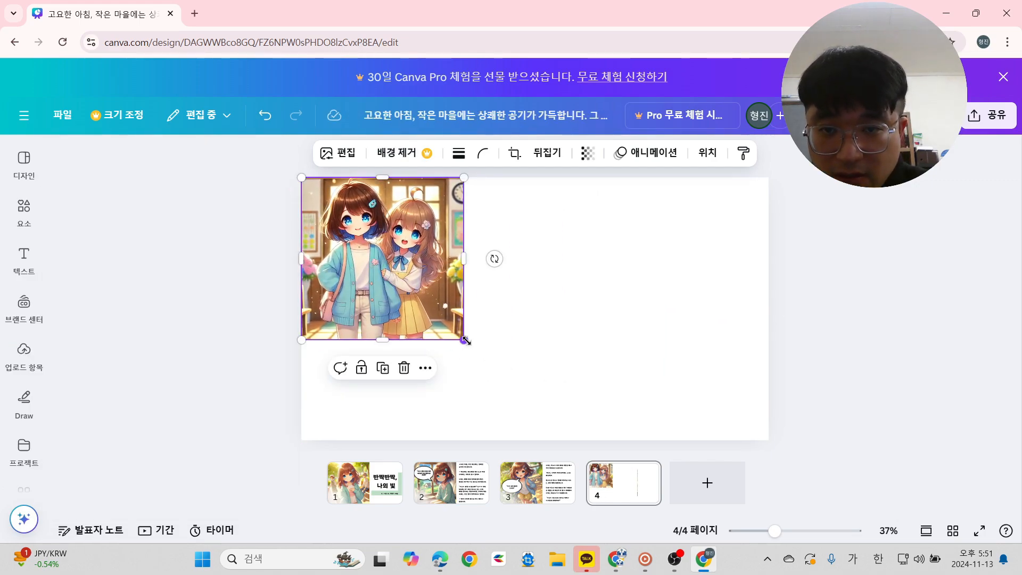
{"action": "left_click_drag", "start_coordinate": [465, 340], "coordinate": [565, 440]}
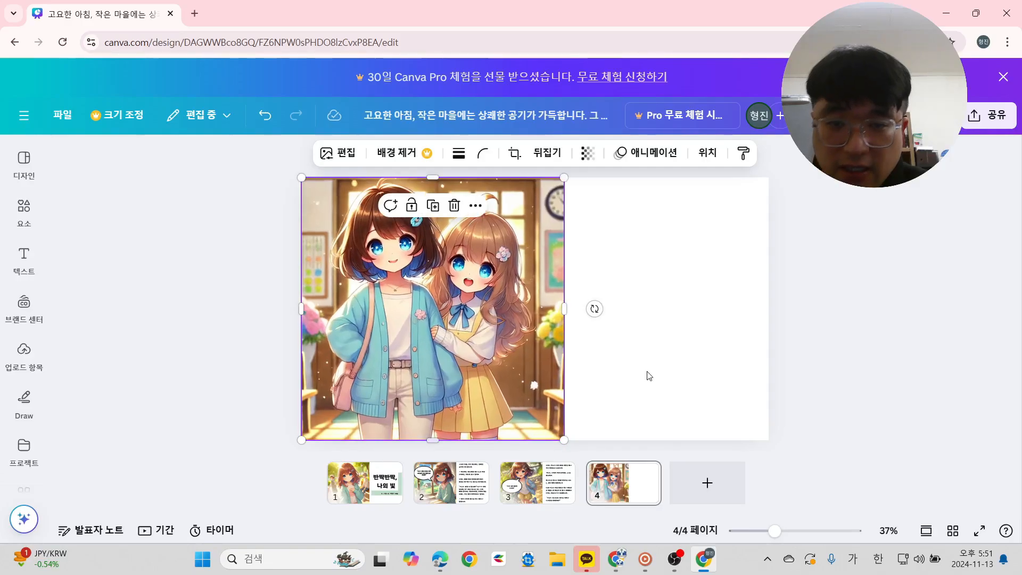
{"action": "left_click", "coordinate": [886, 368]}
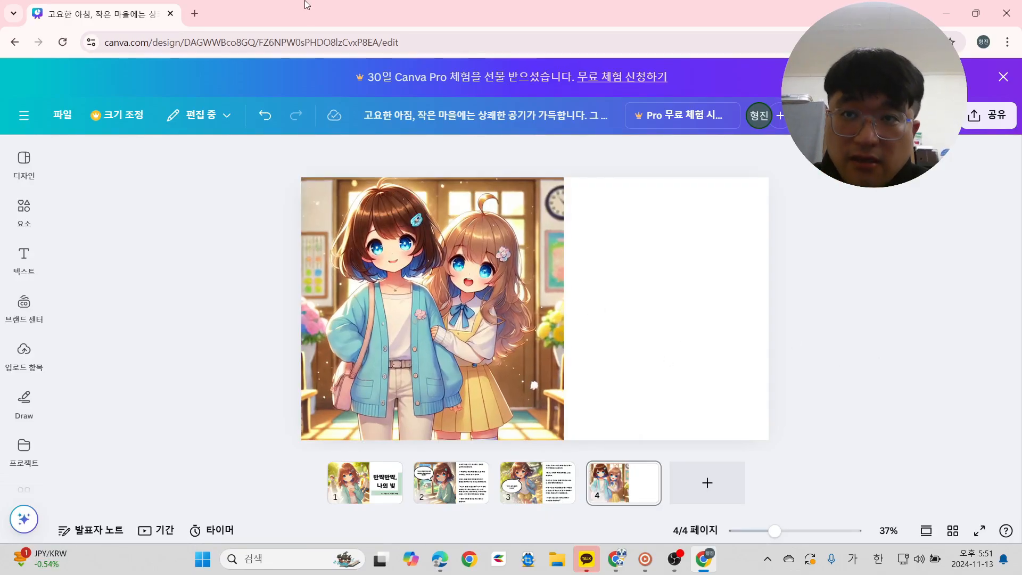
Switch to the ChatGPT story conversation and copy the story text of 페이지 3 about Lumi meeting Mari at school.
{"action": "left_click", "coordinate": [616, 559]}
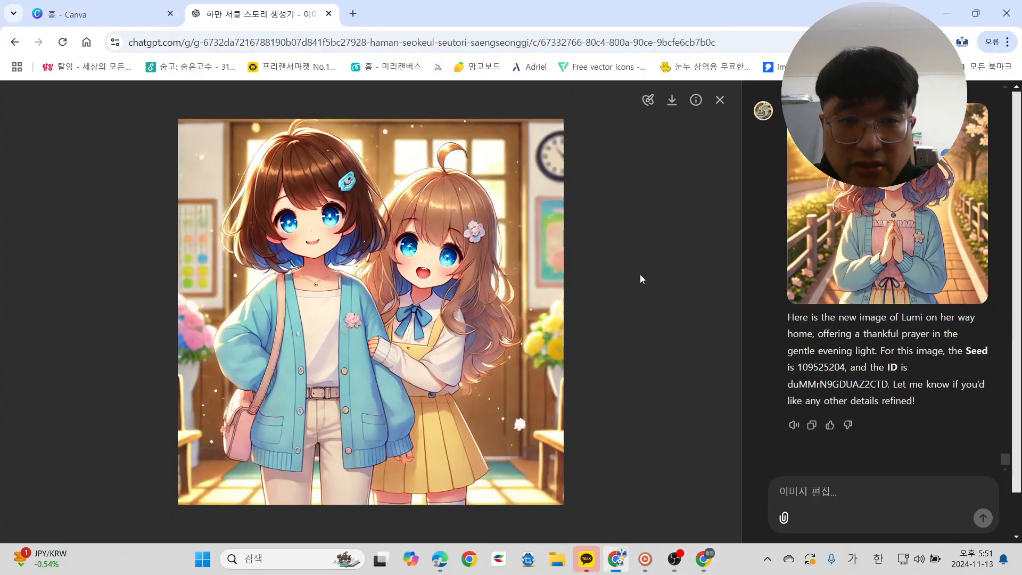
{"action": "scroll", "coordinate": [741, 364], "scroll_direction": "up", "scroll_amount": 20}
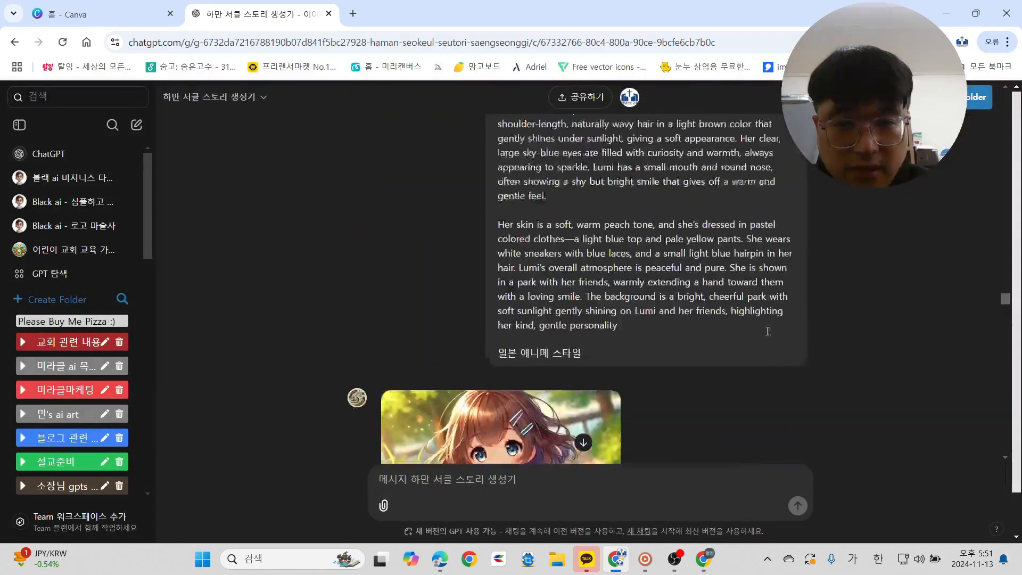
{"action": "scroll", "coordinate": [756, 277], "scroll_direction": "up", "scroll_amount": 20}
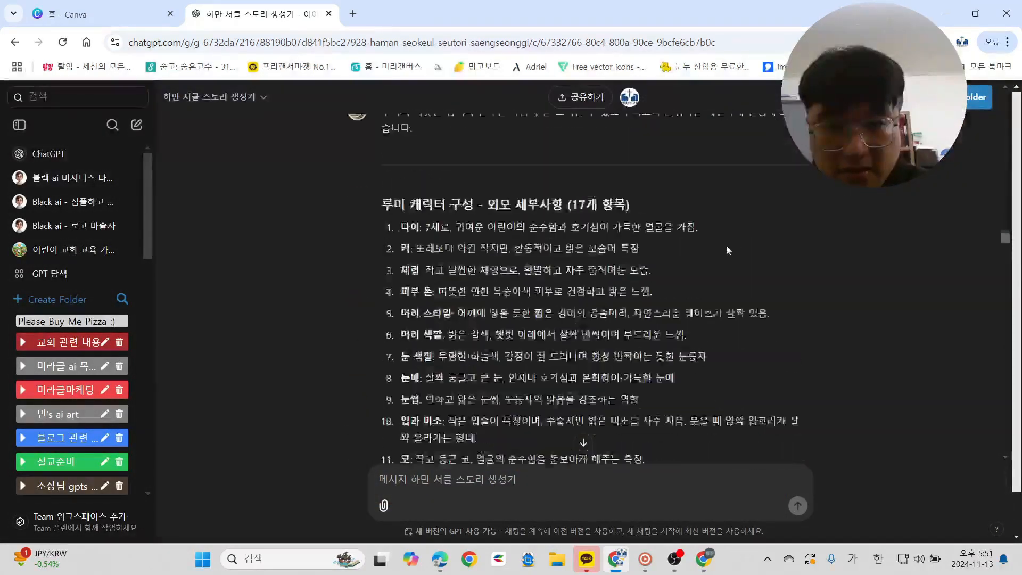
{"action": "scroll", "coordinate": [737, 369], "scroll_direction": "up", "scroll_amount": 20}
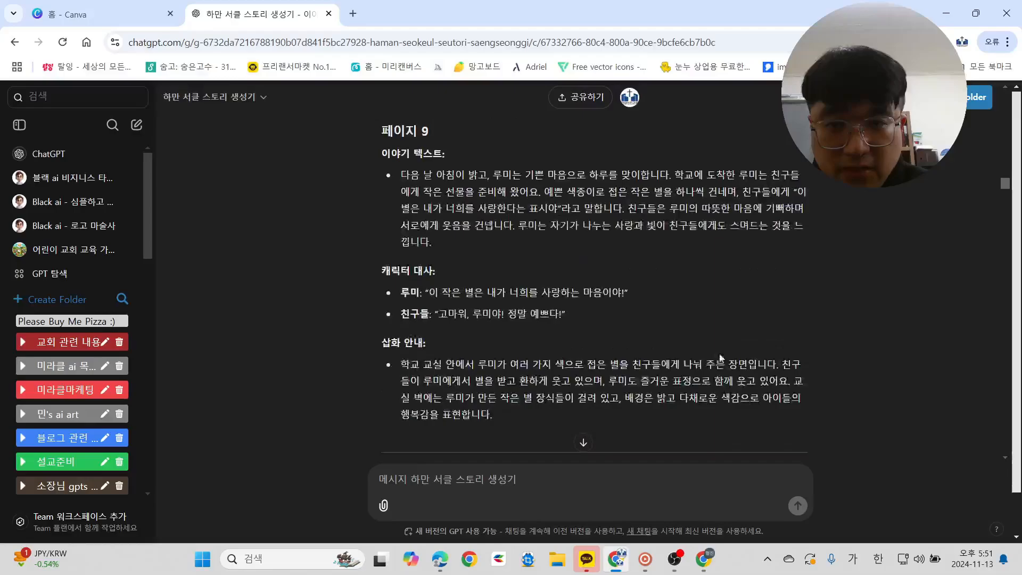
{"action": "scroll", "coordinate": [660, 367], "scroll_direction": "up", "scroll_amount": 20}
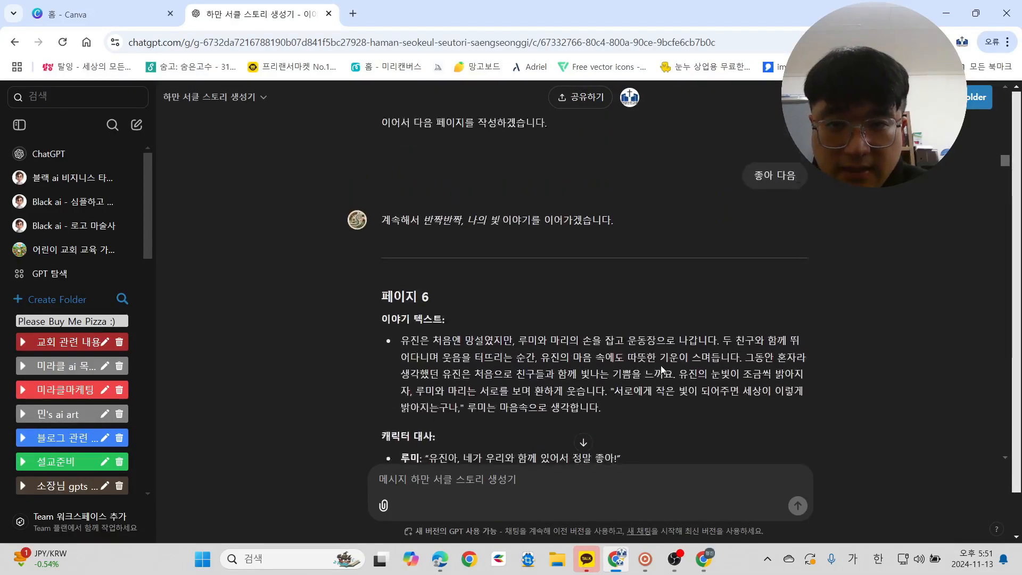
{"action": "scroll", "coordinate": [653, 378], "scroll_direction": "up", "scroll_amount": 8}
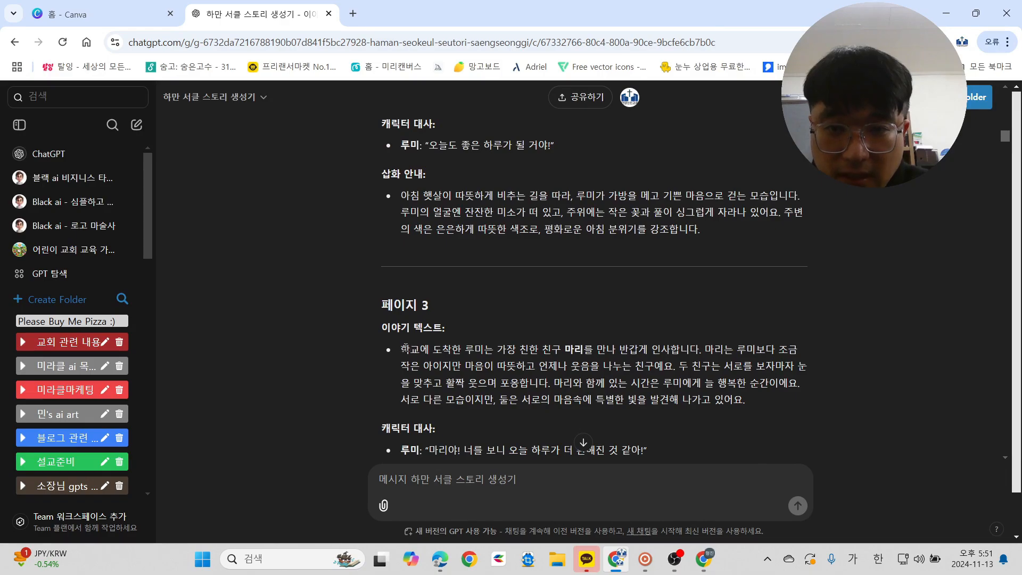
{"action": "left_click_drag", "start_coordinate": [401, 350], "coordinate": [750, 401]}
{"action": "key", "text": "ctrl+c"}
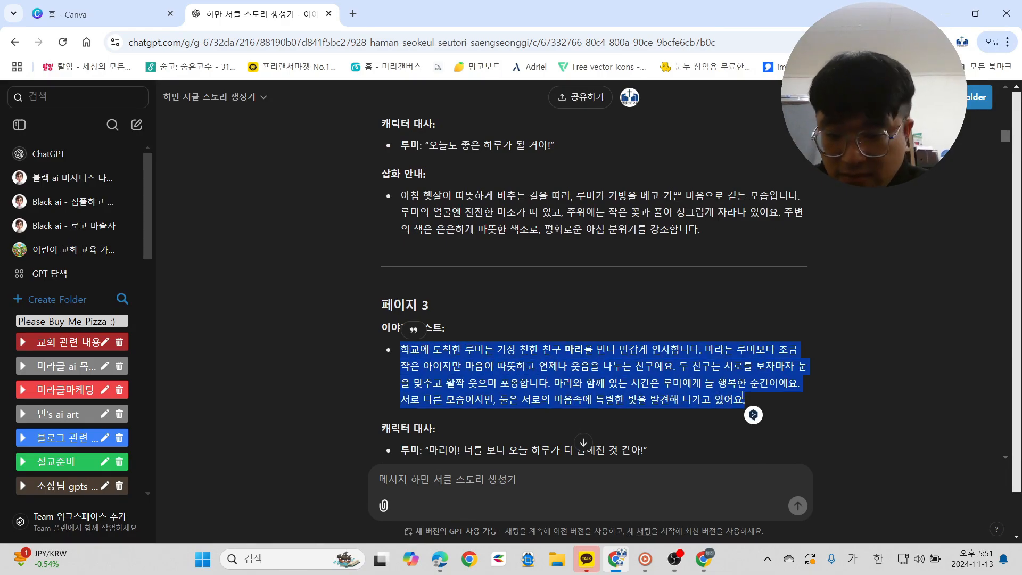
Switch back to the Canva storybook and paste the copied story text onto page 4.
{"action": "left_click", "coordinate": [703, 559]}
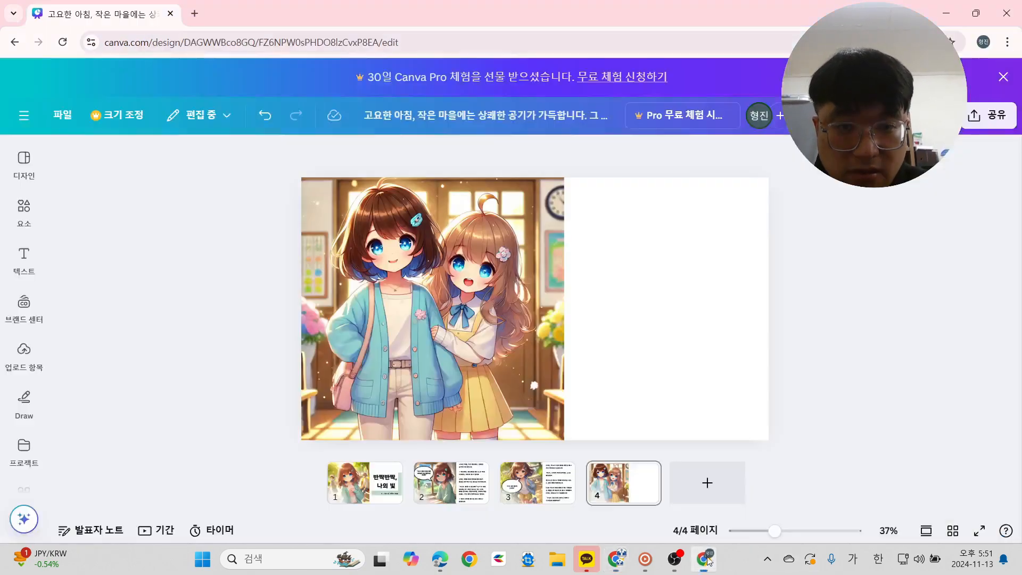
{"action": "left_click", "coordinate": [653, 326]}
{"action": "key", "text": "ctrl+v"}
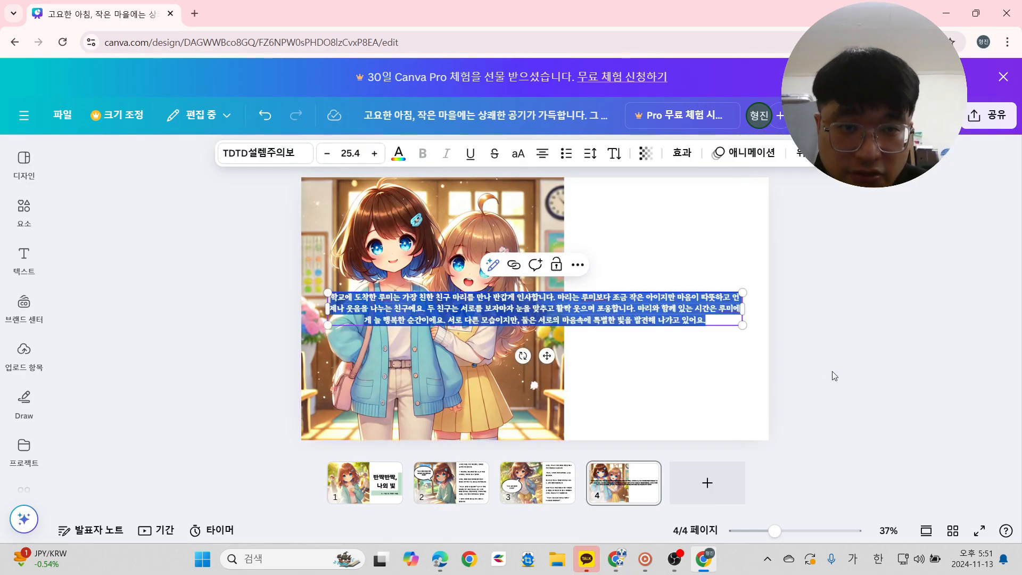
{"action": "key", "text": "Escape"}
Copy the text style of page 3's story paragraph and apply it to the story text on page 4.
{"action": "left_click", "coordinate": [567, 503]}
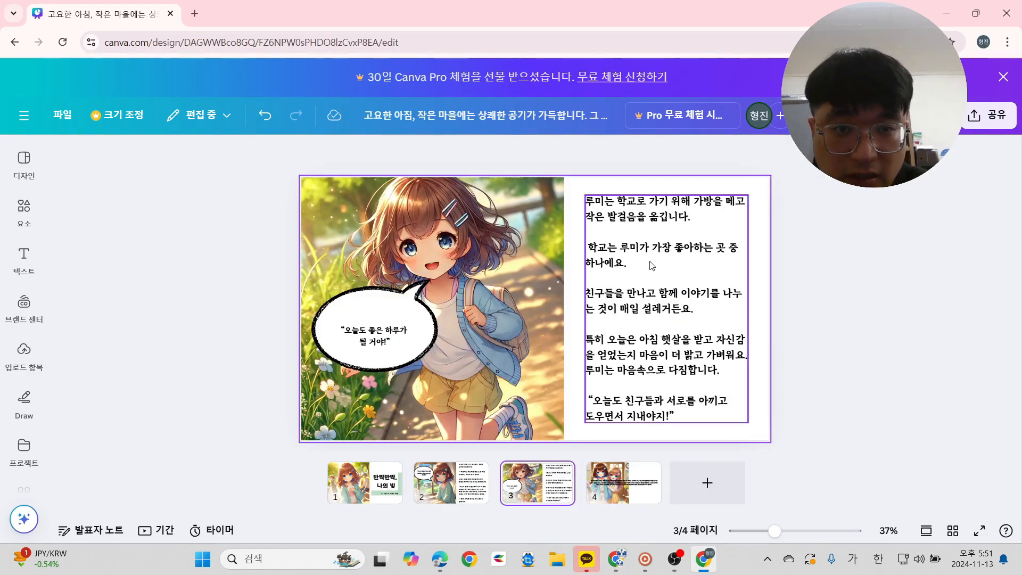
{"action": "left_click", "coordinate": [650, 266]}
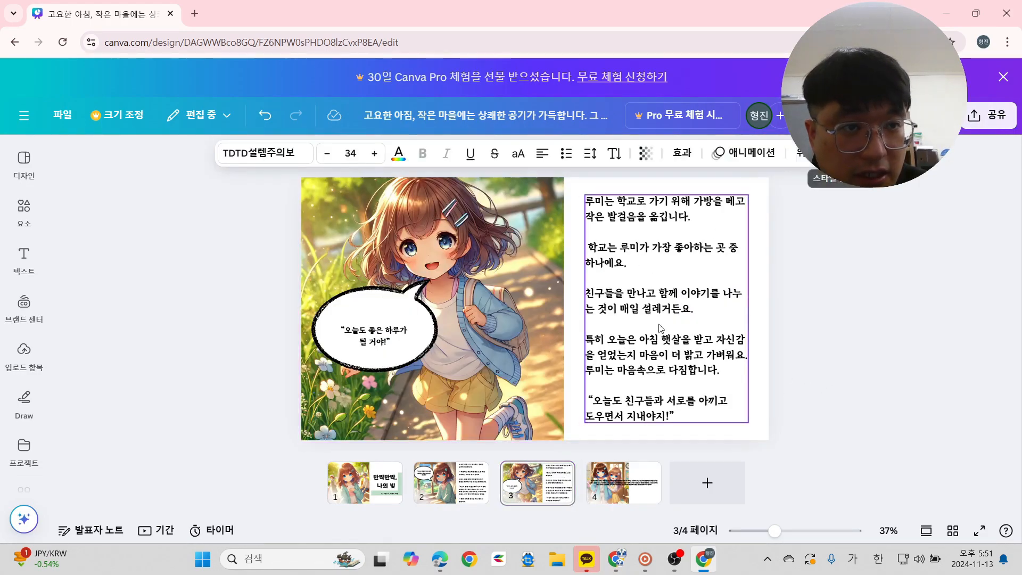
{"action": "key", "text": "ctrl+alt+c"}
{"action": "left_click", "coordinate": [618, 481]}
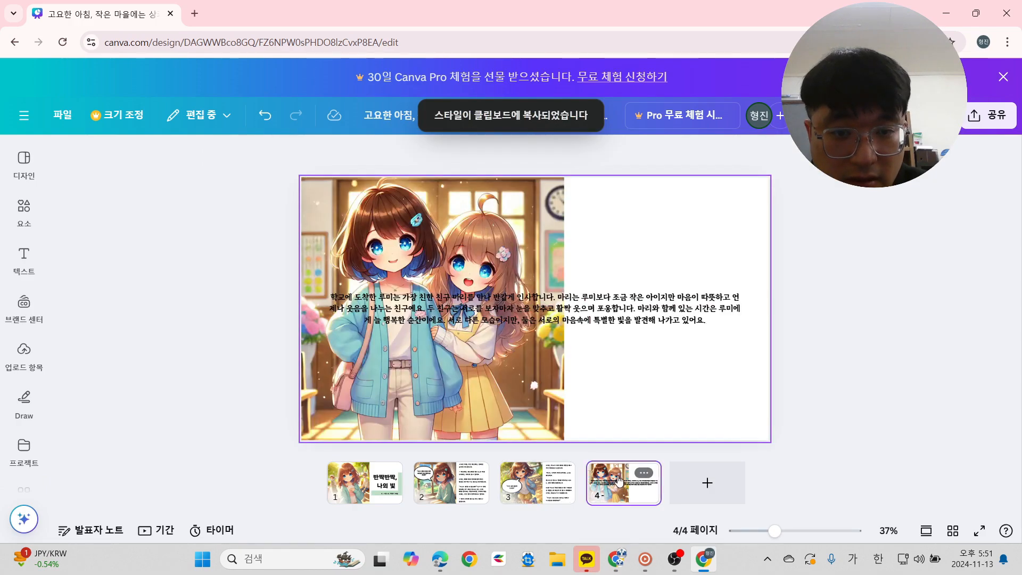
{"action": "left_click", "coordinate": [608, 317]}
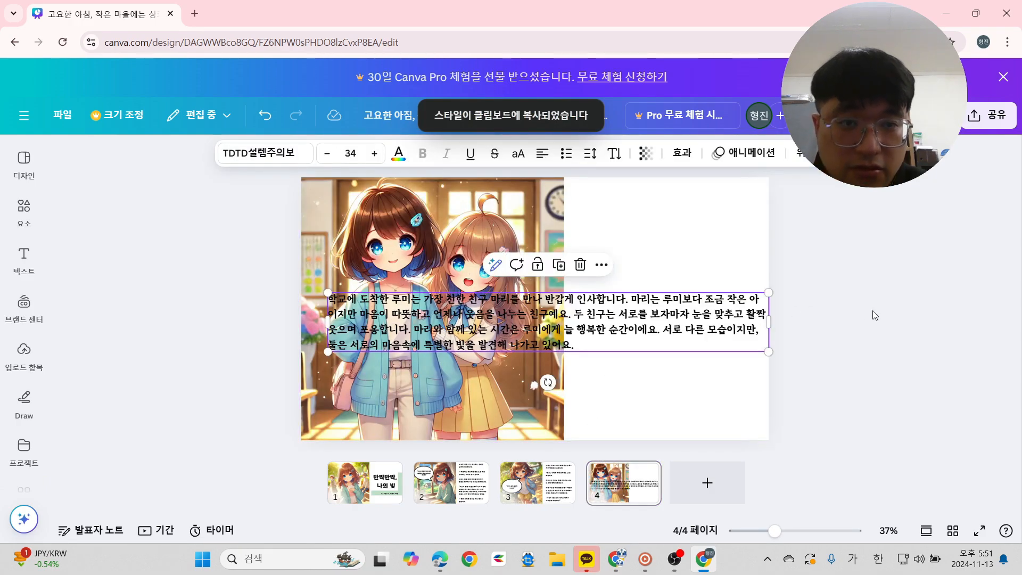
Narrow page 4's story text box and move it into the white area beside the picture, fitting its width to that space.
{"action": "left_click_drag", "start_coordinate": [578, 350], "coordinate": [694, 304]}
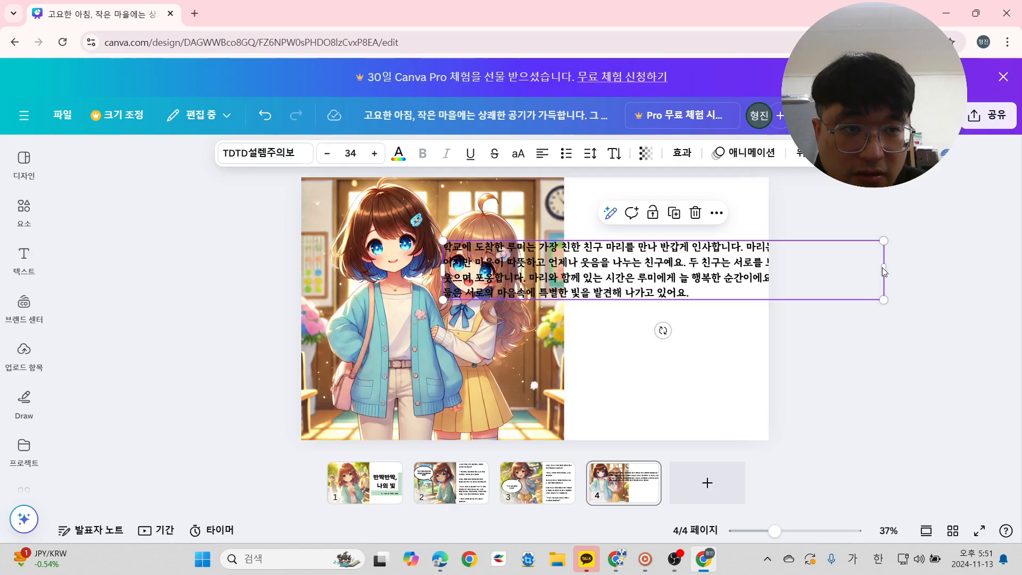
{"action": "left_click_drag", "start_coordinate": [885, 270], "coordinate": [588, 276]}
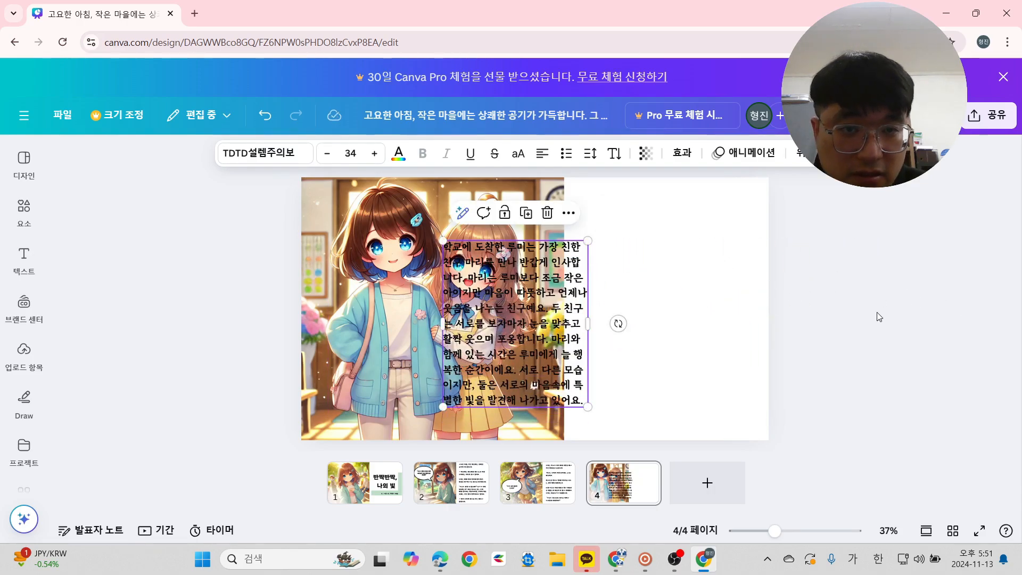
{"action": "left_click", "coordinate": [876, 312]}
{"action": "left_click_drag", "start_coordinate": [533, 315], "coordinate": [661, 274]}
{"action": "left_click_drag", "start_coordinate": [720, 370], "coordinate": [730, 408]}
{"action": "key", "text": "ctrl+z"}
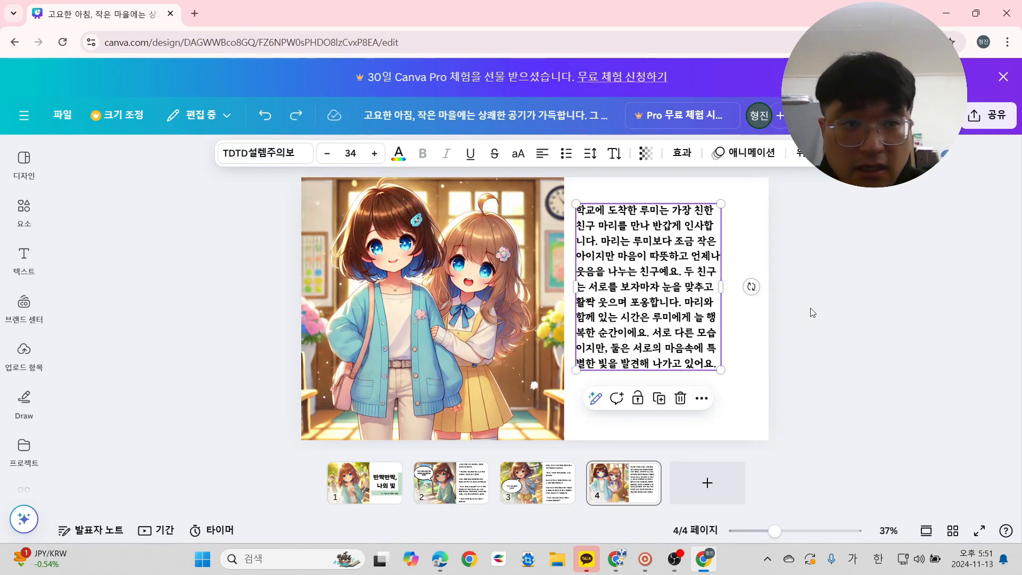
{"action": "left_click_drag", "start_coordinate": [725, 291], "coordinate": [739, 291]}
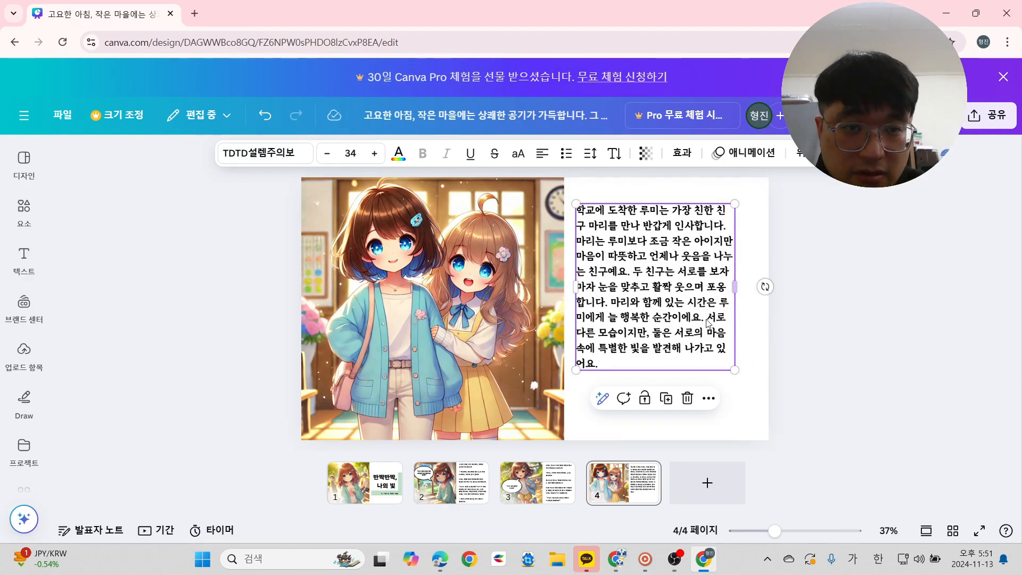
{"action": "key", "text": "Escape"}
Break the first sentence before "친구", widen the text box slightly, and start "마리는" as a new paragraph after a blank line.
{"action": "left_click", "coordinate": [721, 225]}
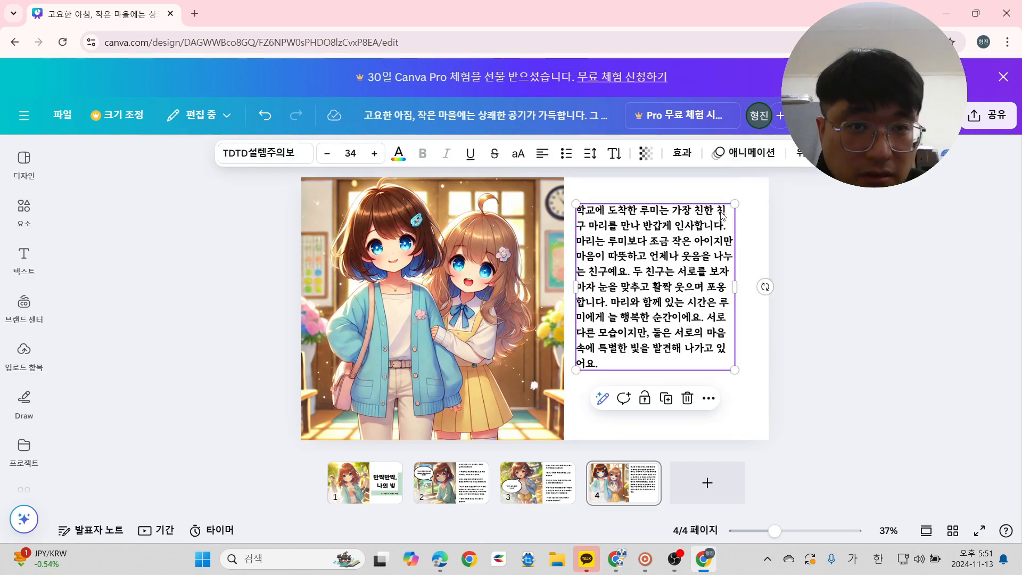
{"action": "left_click", "coordinate": [721, 211]}
{"action": "left_click", "coordinate": [716, 210]}
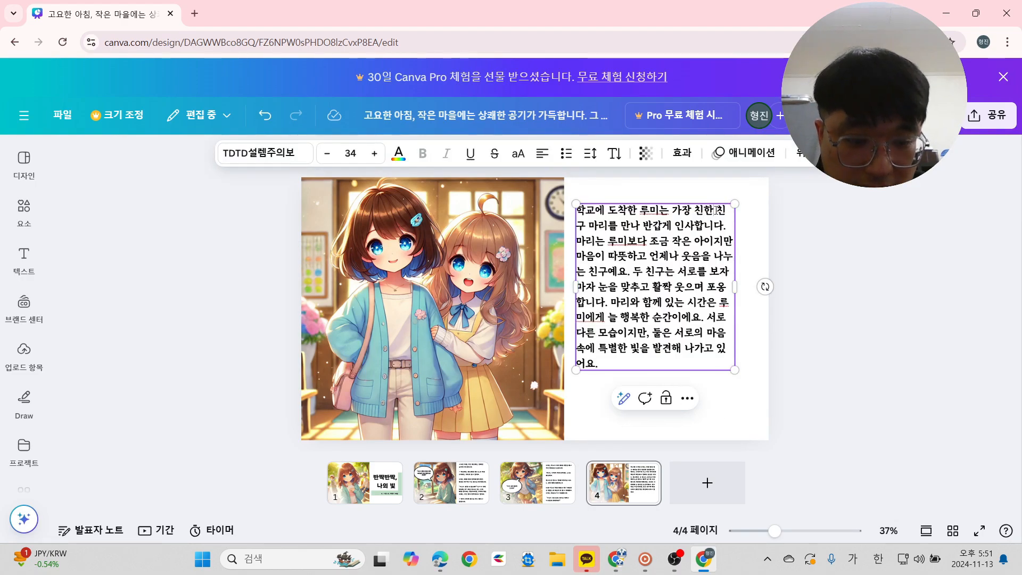
{"action": "key", "text": "Return"}
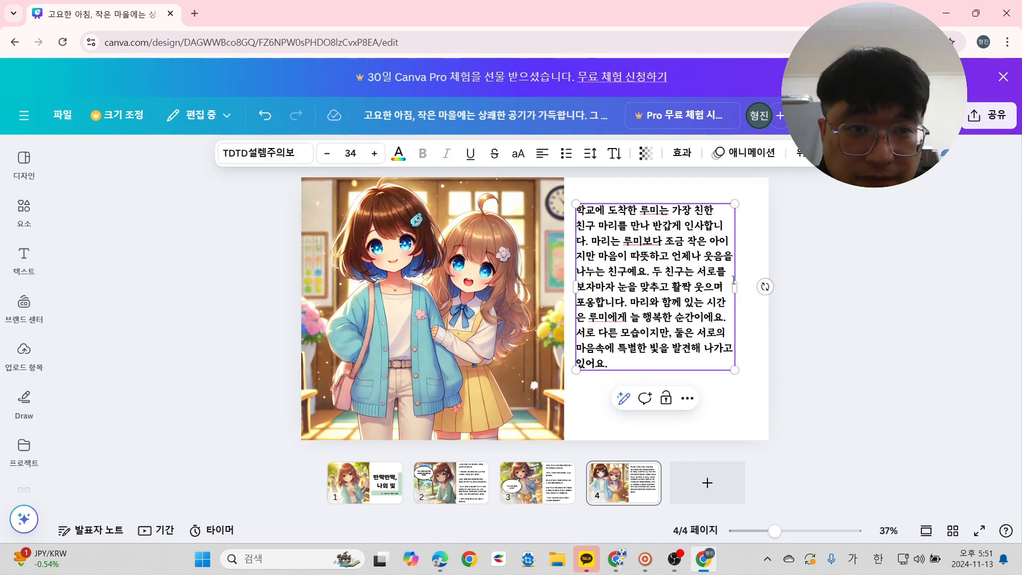
{"action": "left_click_drag", "start_coordinate": [737, 287], "coordinate": [744, 283]}
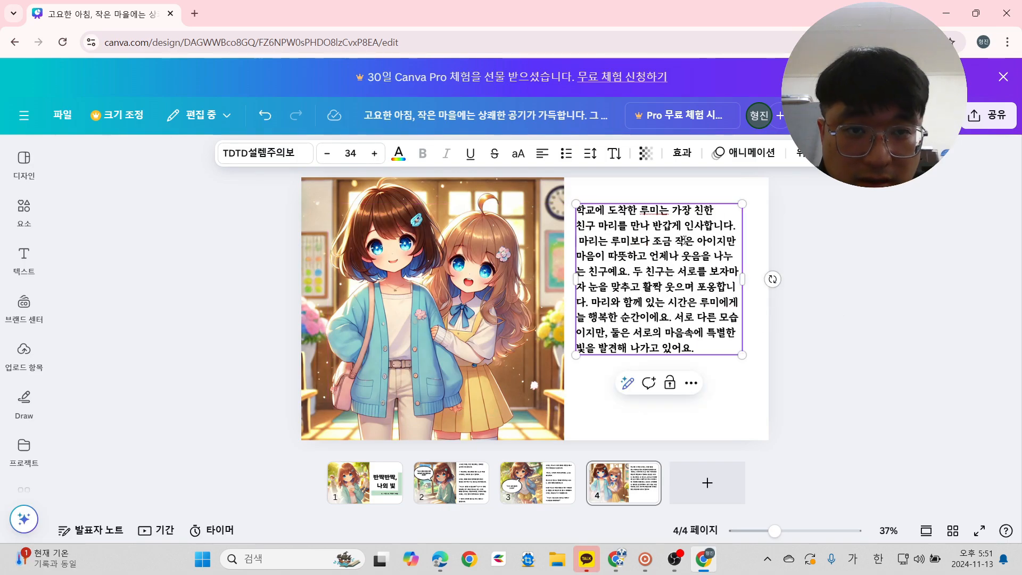
{"action": "key", "text": "Return"}
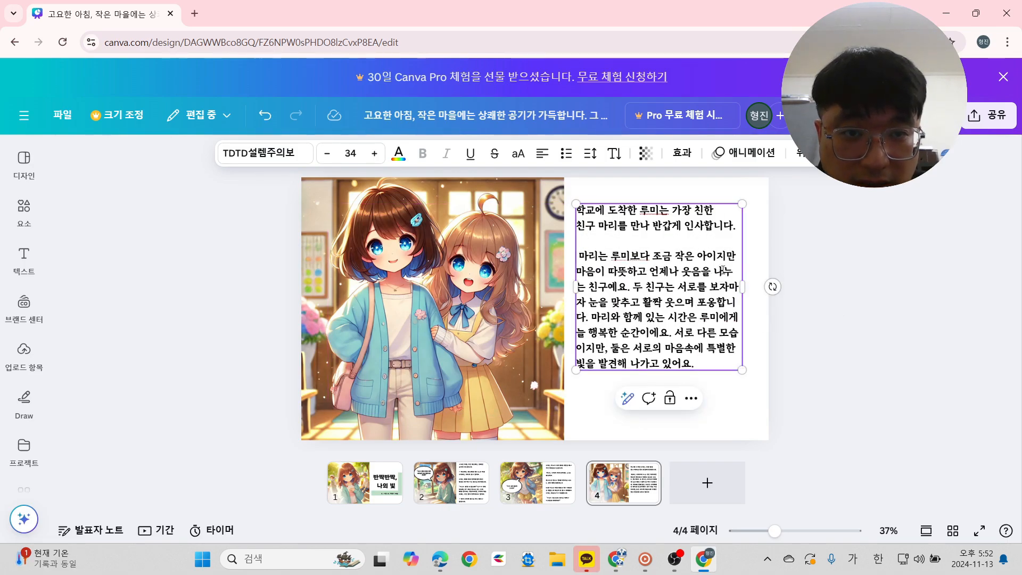
{"action": "key", "text": "BackSpace"}
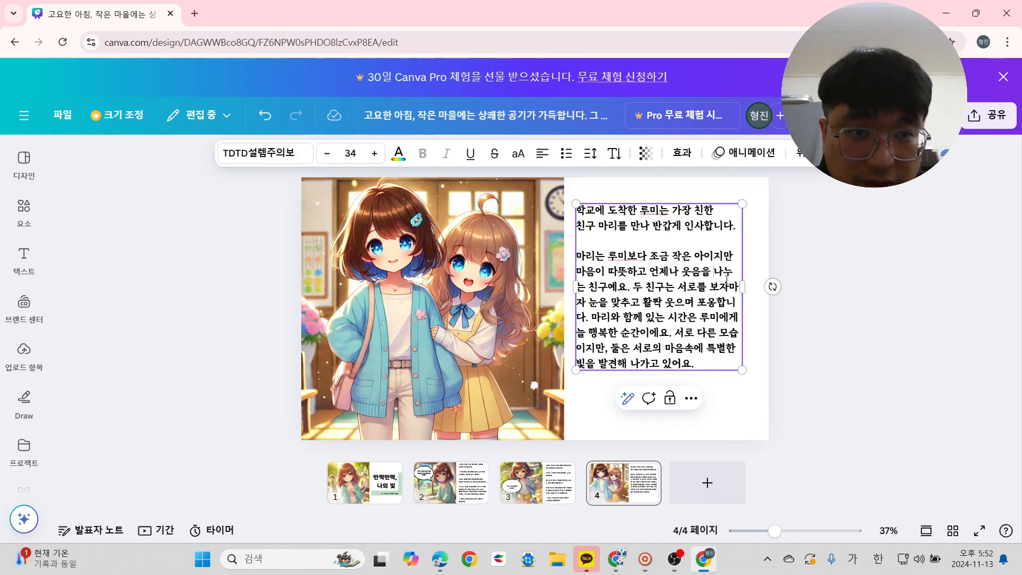
Split the remaining story text into paragraphs starting at "두 친구는", "마리와 함께" and "서로 다른", and move the text box up to fit page 4.
{"action": "key", "text": "Return"}
{"action": "key", "text": "Return"}
{"action": "key", "text": "Return"}
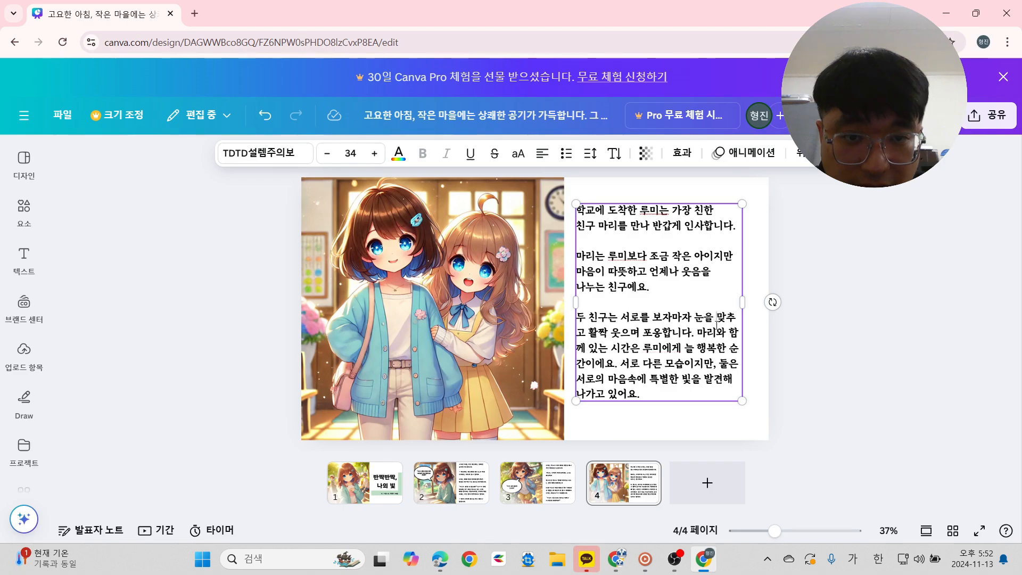
{"action": "key", "text": "Return"}
{"action": "key", "text": "Return"}
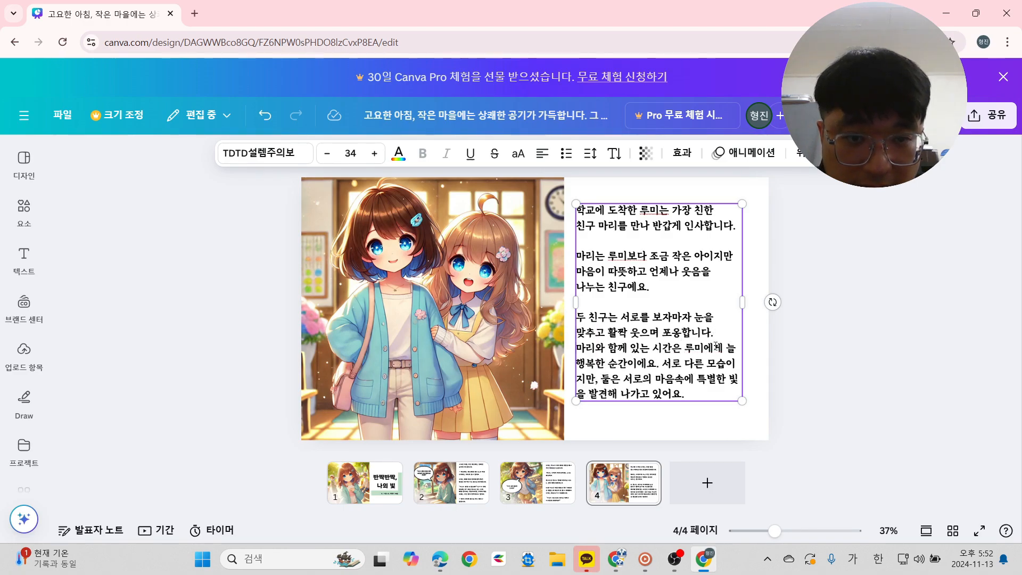
{"action": "key", "text": "Return"}
{"action": "key", "text": "Return"}
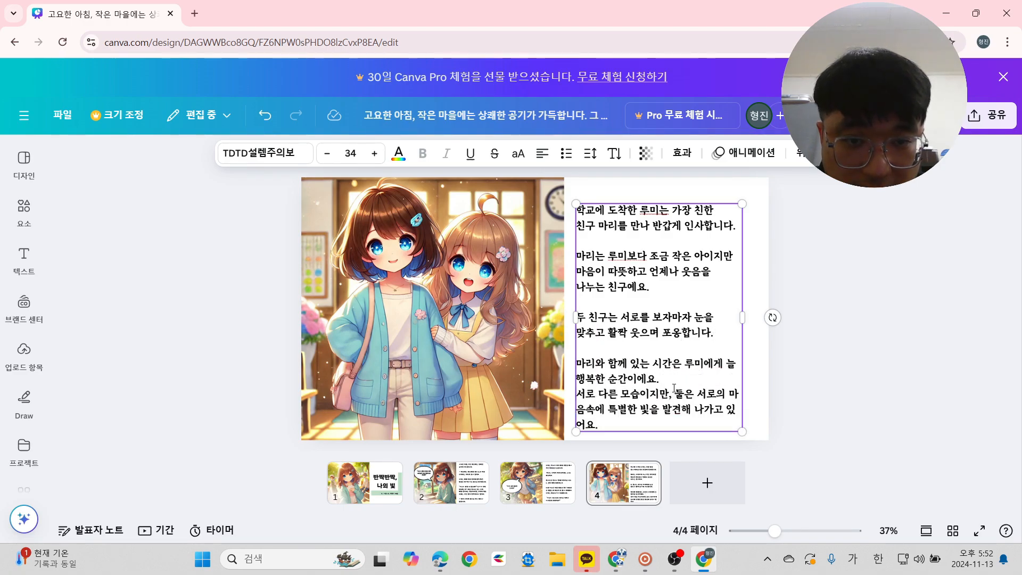
{"action": "key", "text": "Return"}
{"action": "left_click", "coordinate": [870, 343]}
{"action": "left_click_drag", "start_coordinate": [660, 326], "coordinate": [662, 308]}
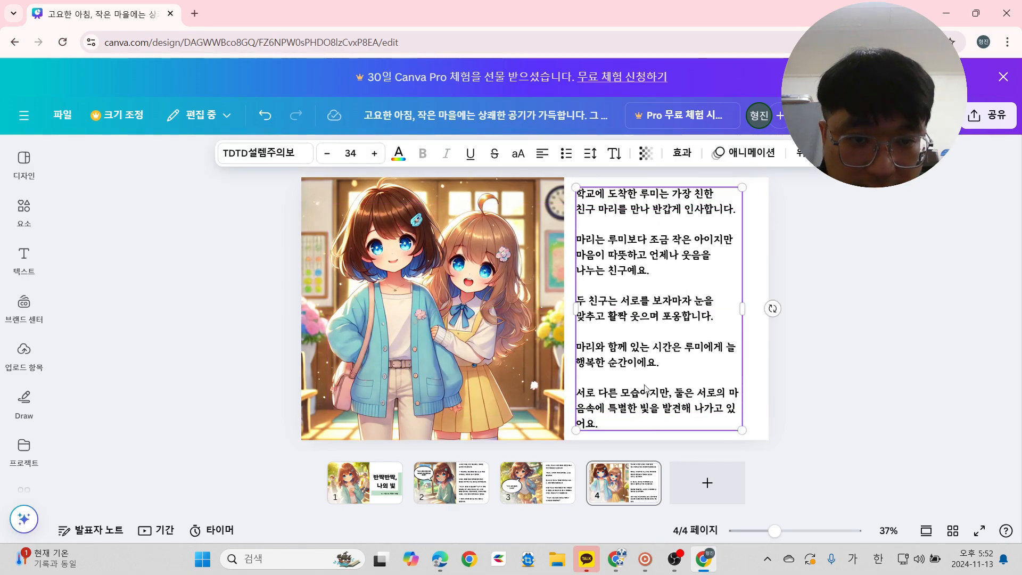
Add line breaks before "늘" and "마음속에" in the last two paragraphs so that words are not split across lines.
{"action": "double_click", "coordinate": [732, 393]}
{"action": "key", "text": "Left"}
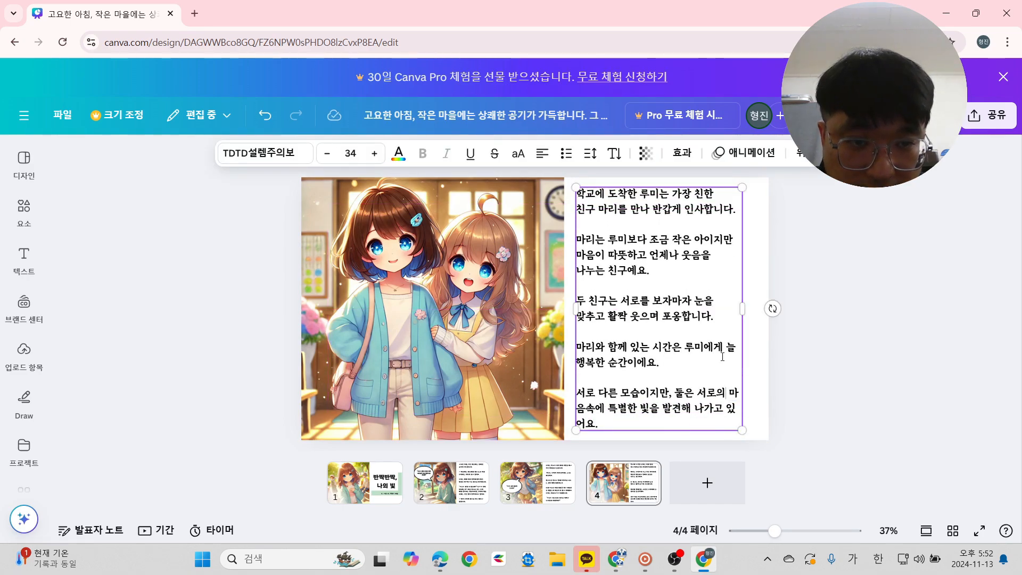
{"action": "left_click", "coordinate": [728, 347]}
{"action": "key", "text": "Return"}
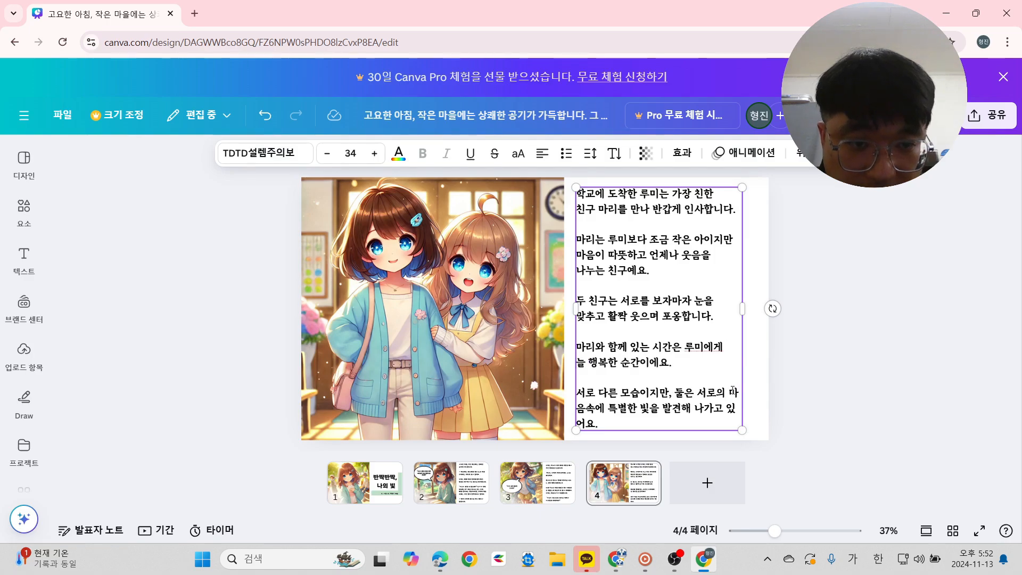
{"action": "left_click", "coordinate": [731, 392]}
{"action": "key", "text": "Return"}
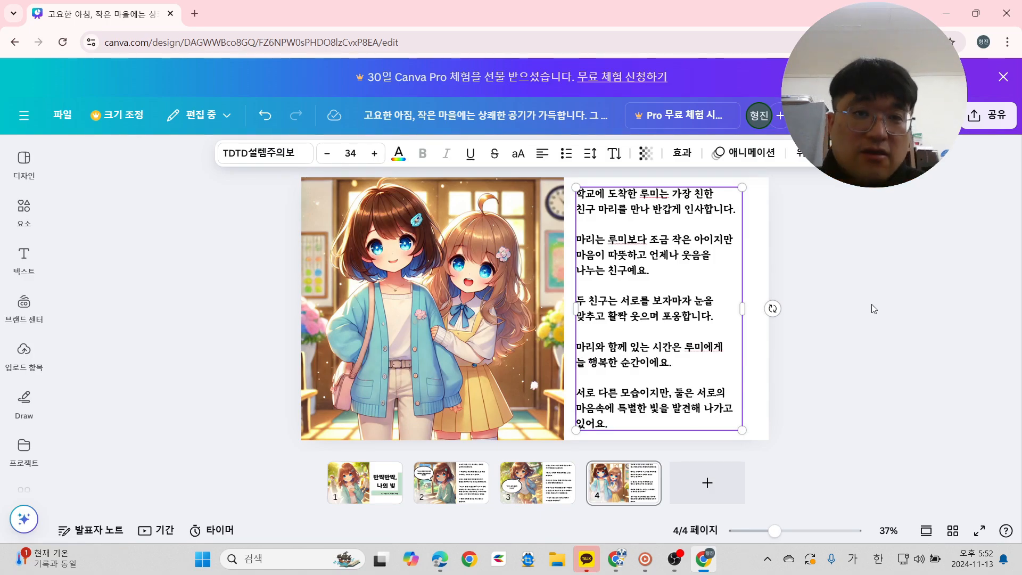
{"action": "left_click", "coordinate": [849, 288]}
{"action": "left_click", "coordinate": [697, 309]}
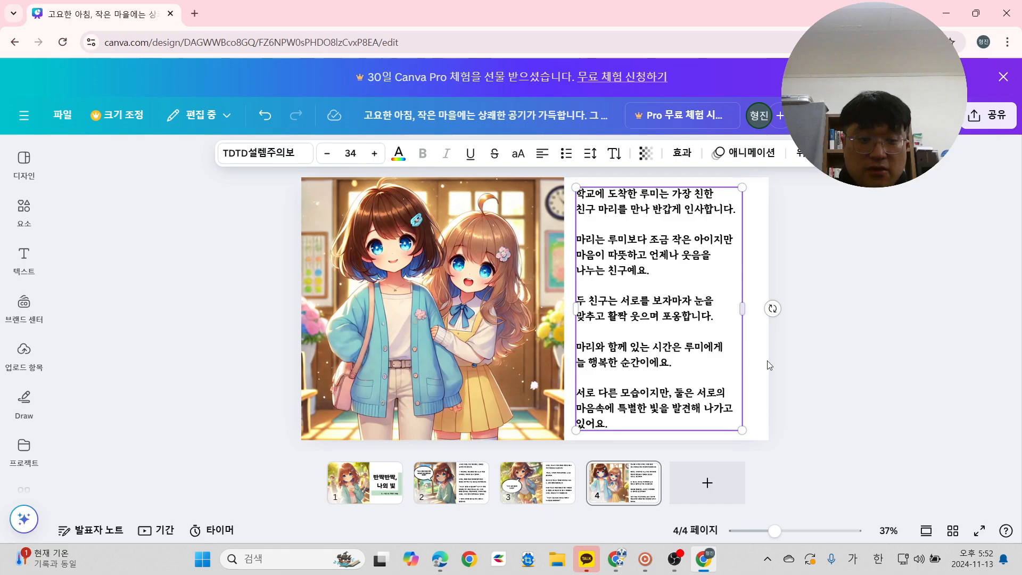
{"action": "left_click", "coordinate": [802, 331]}
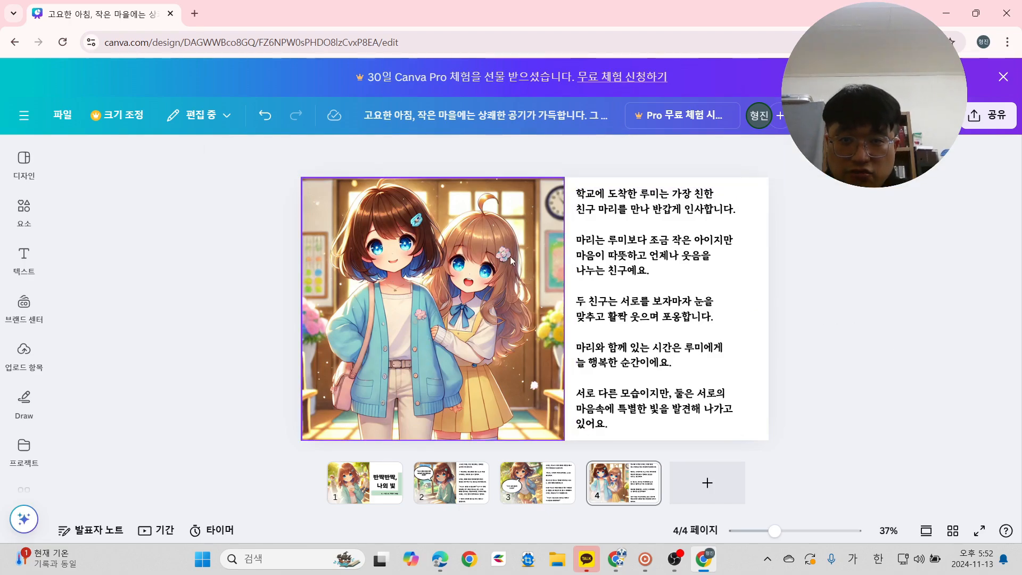
Look up page 3's character lines in the ChatGPT story and return to the Canva design.
{"action": "left_click", "coordinate": [619, 567]}
{"action": "scroll", "coordinate": [411, 250], "scroll_direction": "down", "scroll_amount": 3}
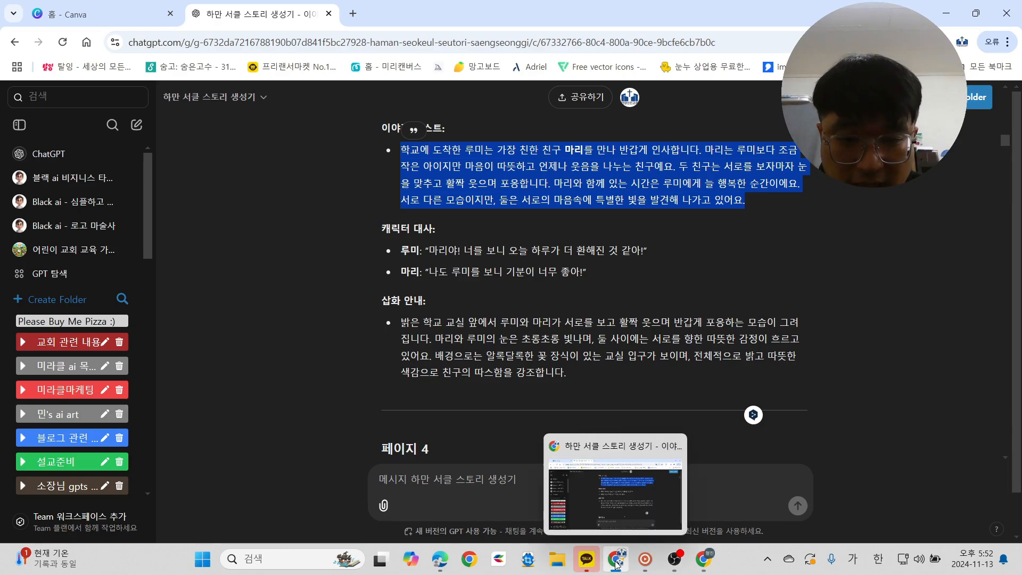
{"action": "left_click", "coordinate": [704, 560]}
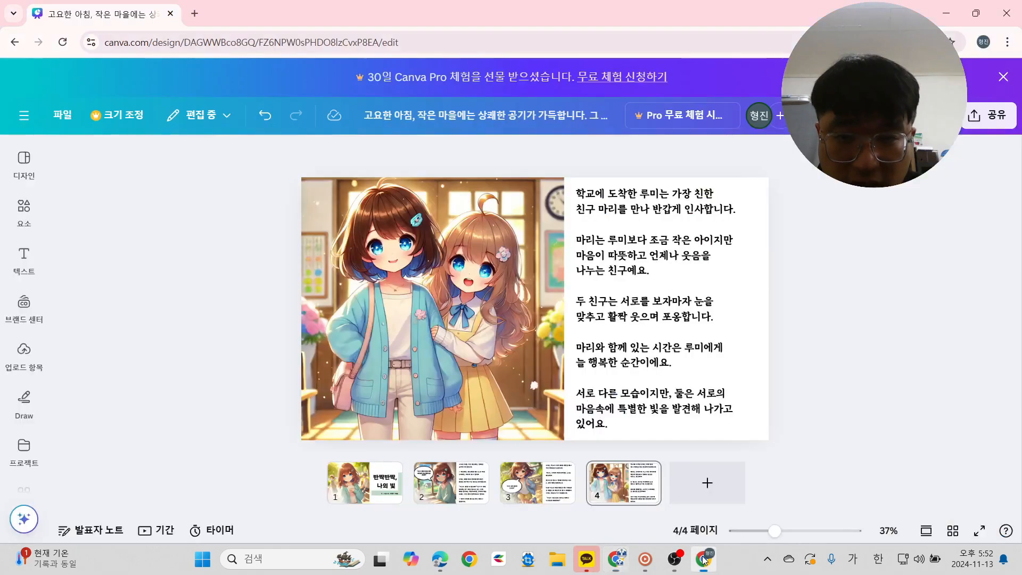
Copy the speech bubble from page 3 onto page 4, shrink it and place it beside the brown-haired girl at the picture's left edge.
{"action": "left_click", "coordinate": [538, 482]}
{"action": "left_click", "coordinate": [403, 327]}
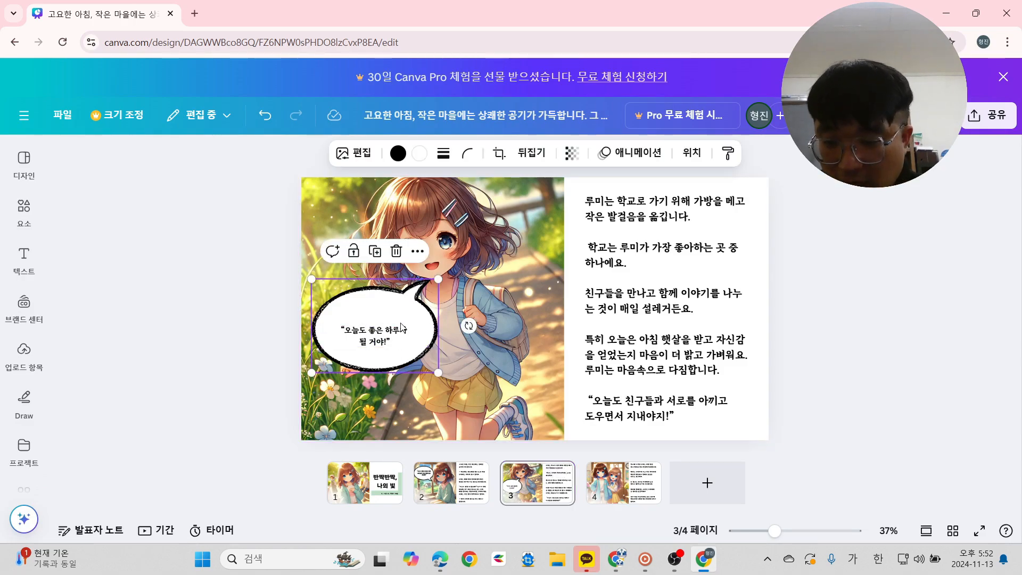
{"action": "left_click", "coordinate": [600, 482]}
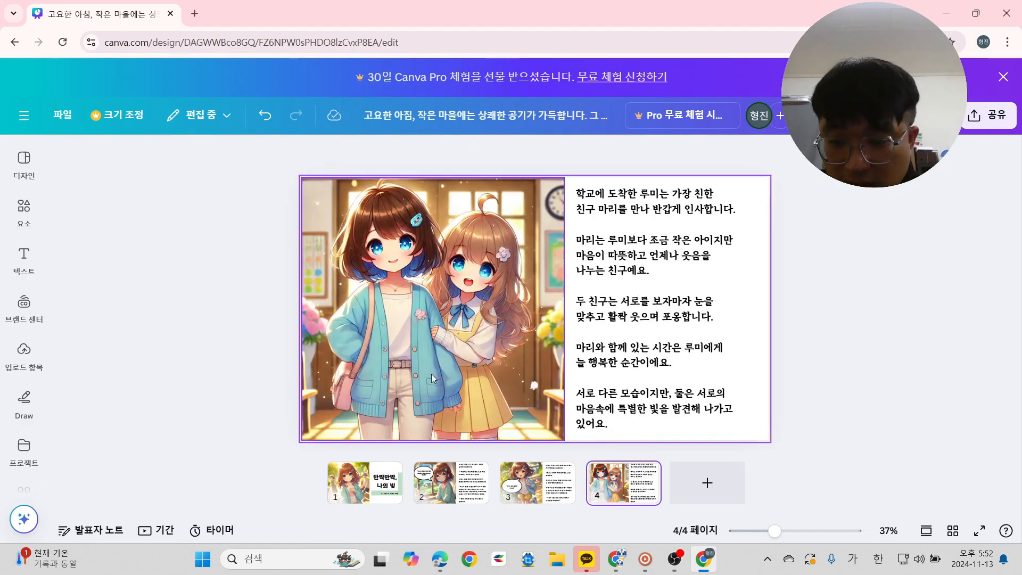
{"action": "key", "text": "ctrl+v"}
{"action": "left_click_drag", "start_coordinate": [397, 341], "coordinate": [367, 334]}
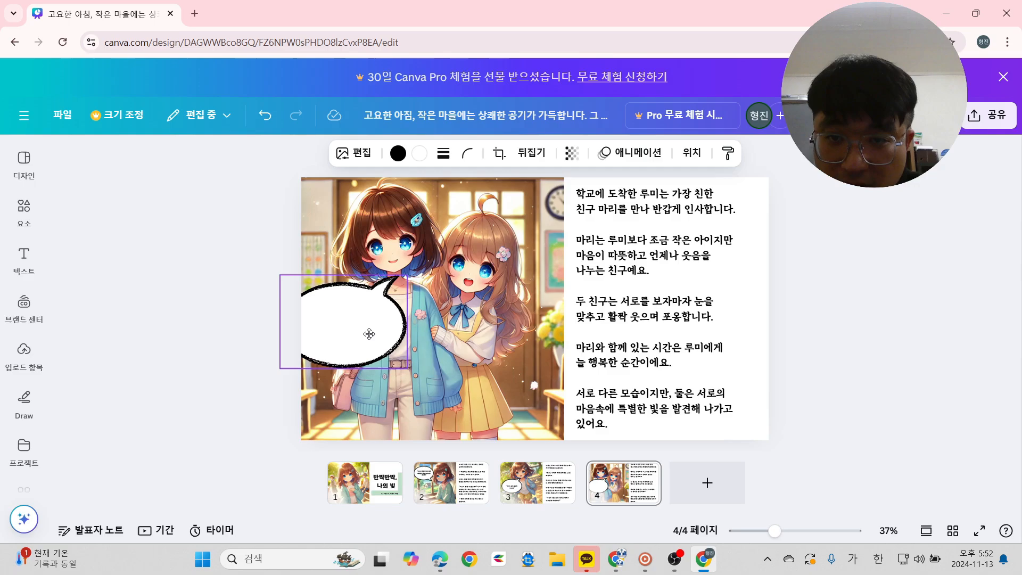
{"action": "left_click_drag", "start_coordinate": [405, 368], "coordinate": [360, 306]}
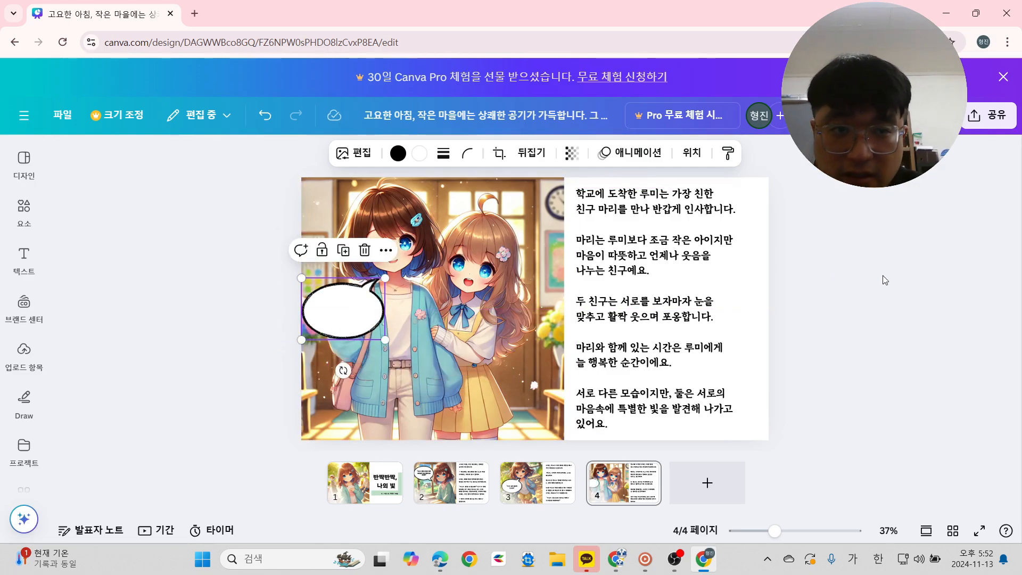
Duplicate the small speech bubble on page 4 and place the copy between the two girls.
{"action": "left_click", "coordinate": [889, 273]}
{"action": "left_click", "coordinate": [345, 317]}
{"action": "key", "text": "ctrl+c"}
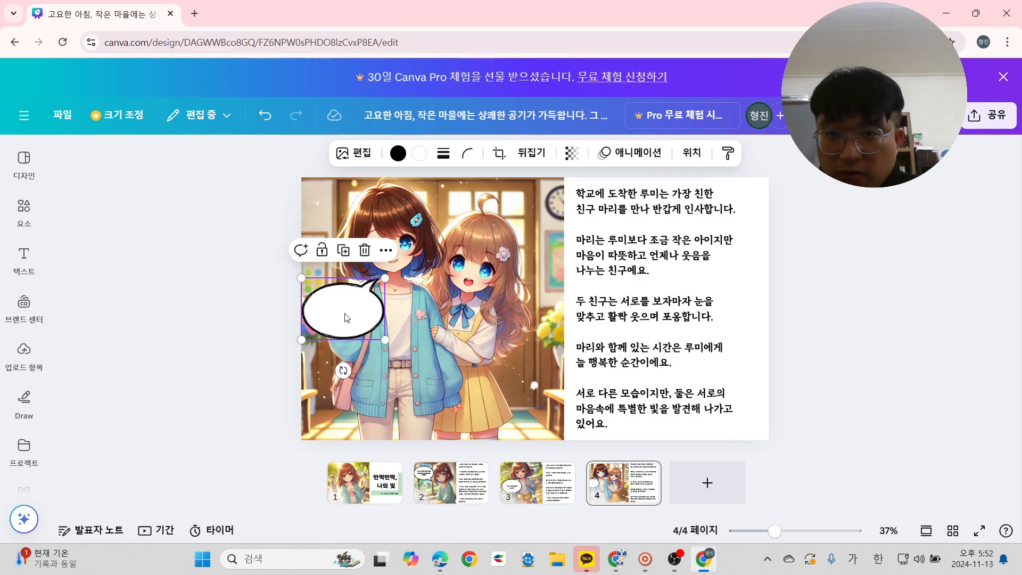
{"action": "key", "text": "ctrl+v"}
{"action": "left_click_drag", "start_coordinate": [360, 327], "coordinate": [453, 345]}
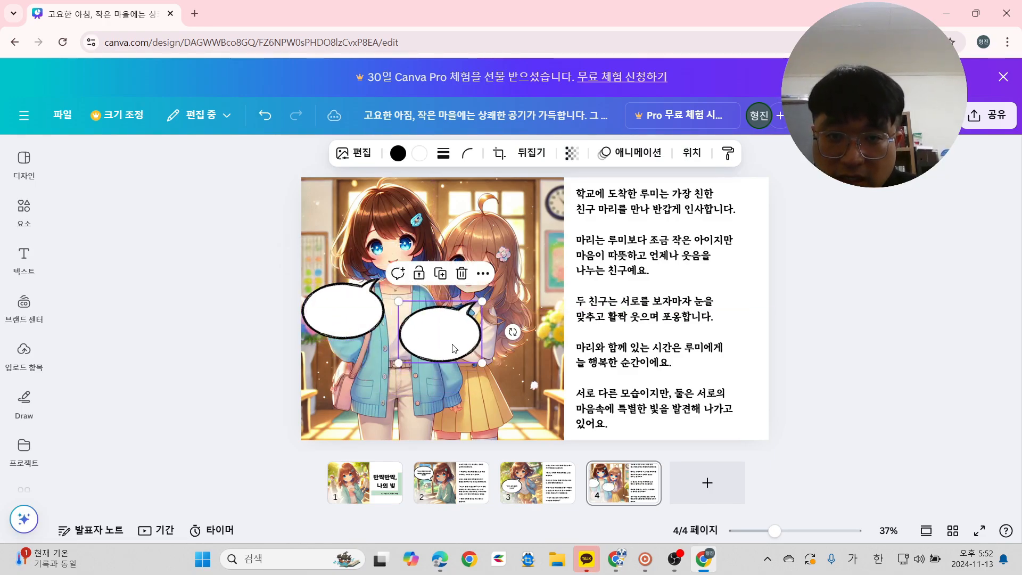
Flip the copied bubble horizontally and move it to the picture's right edge, with its tail toward the girl in yellow.
{"action": "left_click", "coordinate": [532, 153]}
{"action": "left_click", "coordinate": [557, 204]}
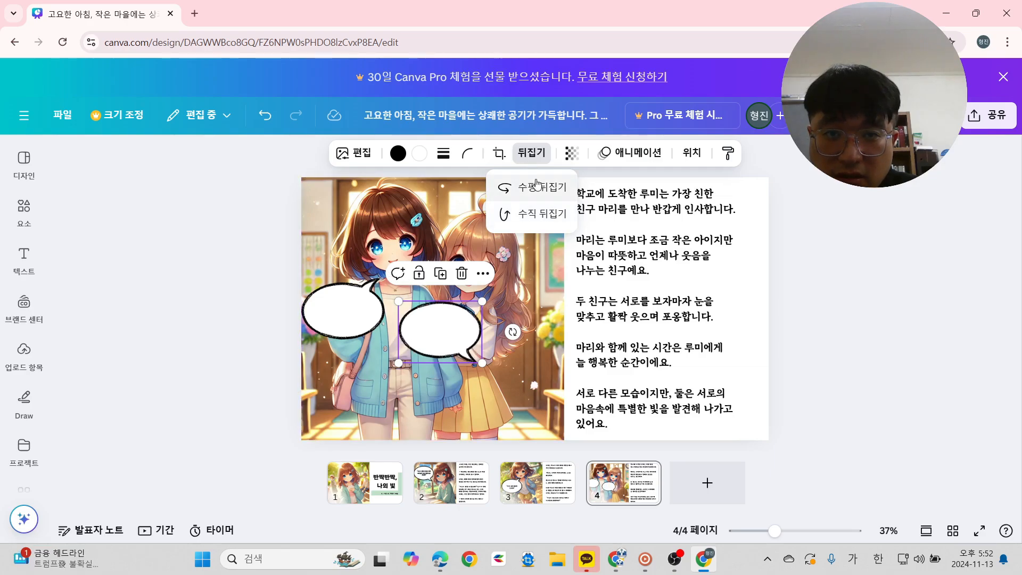
{"action": "left_click", "coordinate": [539, 214]}
{"action": "left_click", "coordinate": [539, 215]}
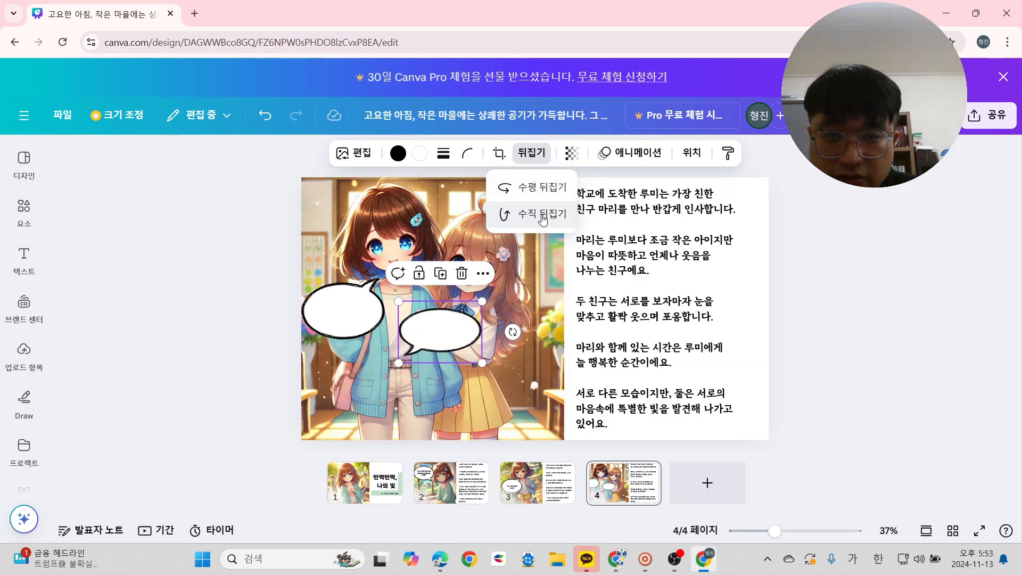
{"action": "left_click_drag", "start_coordinate": [454, 349], "coordinate": [559, 359]}
Make both speech bubbles on page 4 slightly see-through, setting the right bubble's transparency value to 79.
{"action": "left_click", "coordinate": [329, 324]}
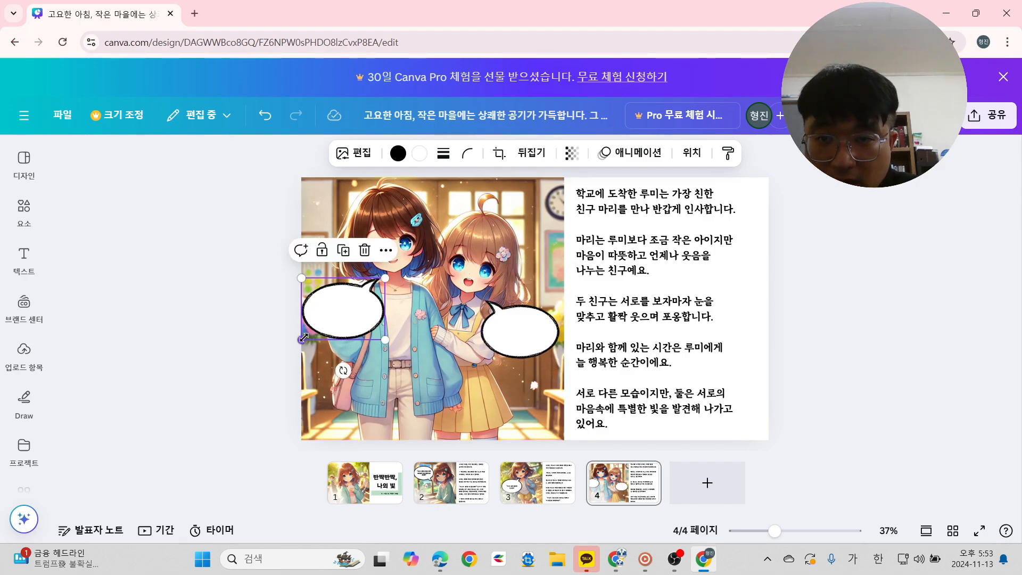
{"action": "left_click_drag", "start_coordinate": [303, 337], "coordinate": [303, 338]}
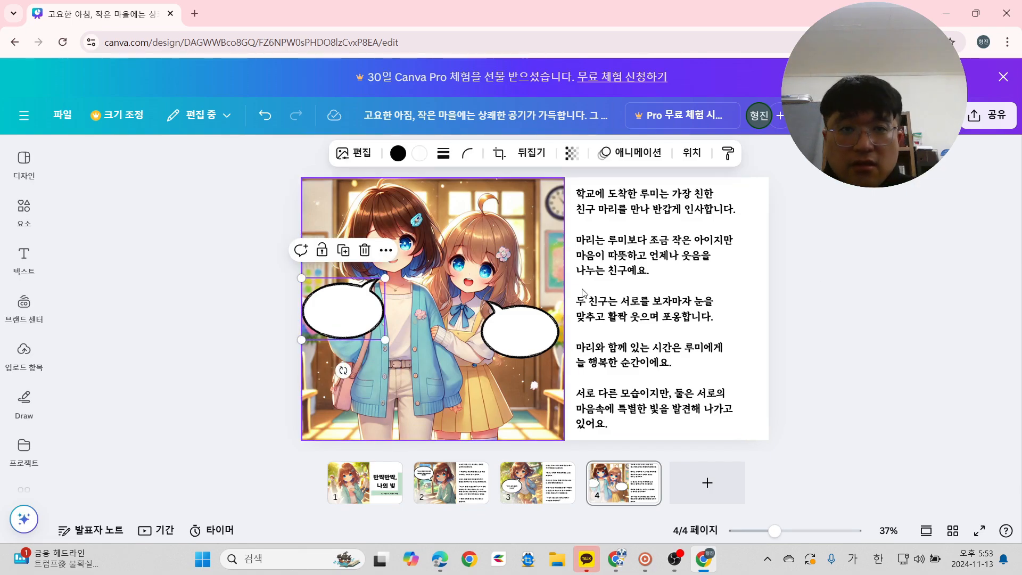
{"action": "left_click", "coordinate": [571, 153]}
{"action": "left_click_drag", "start_coordinate": [607, 209], "coordinate": [583, 208]}
{"action": "left_click", "coordinate": [520, 330]}
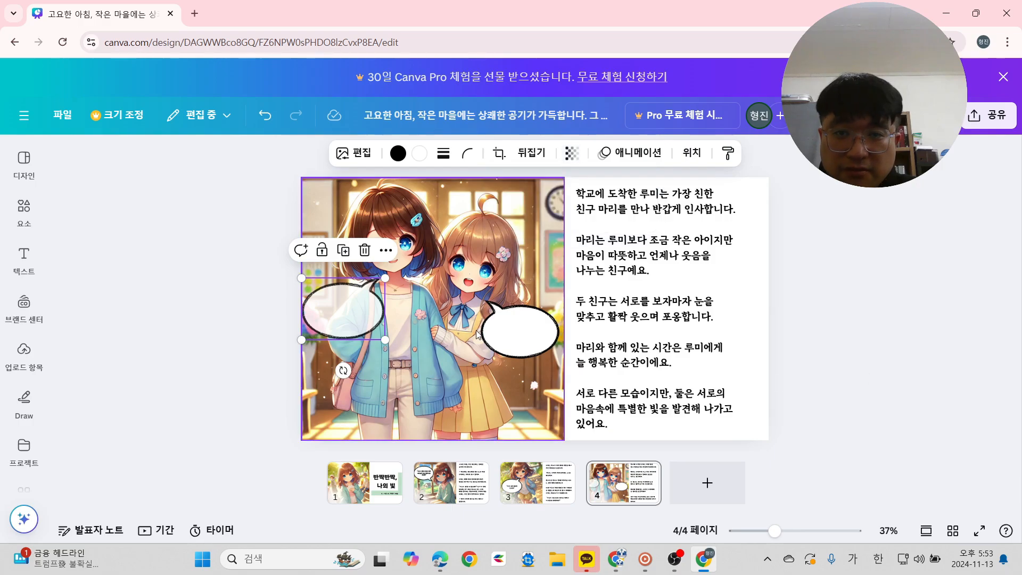
{"action": "left_click", "coordinate": [571, 154]}
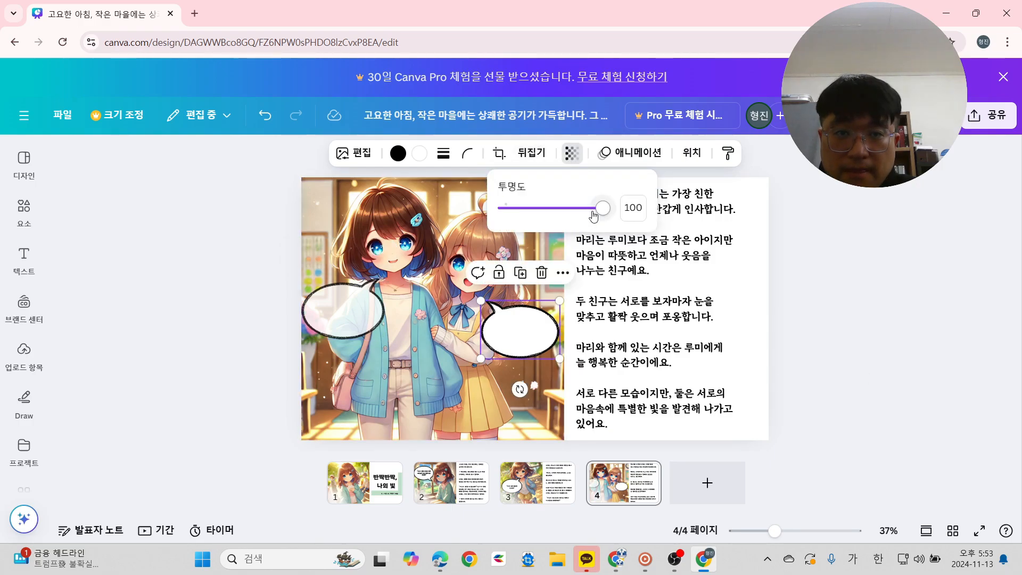
{"action": "left_click_drag", "start_coordinate": [608, 208], "coordinate": [585, 215]}
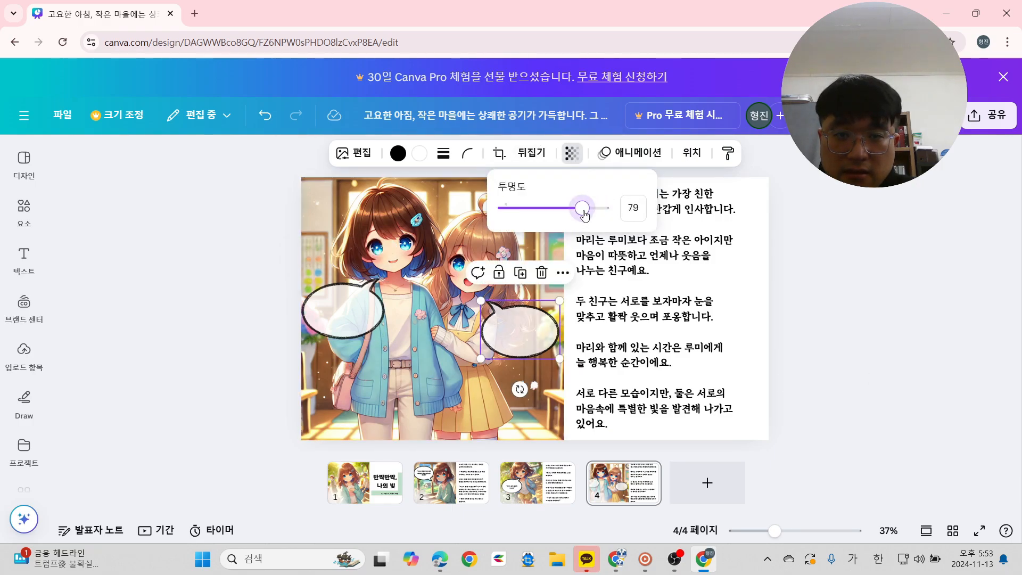
{"action": "left_click", "coordinate": [571, 153]}
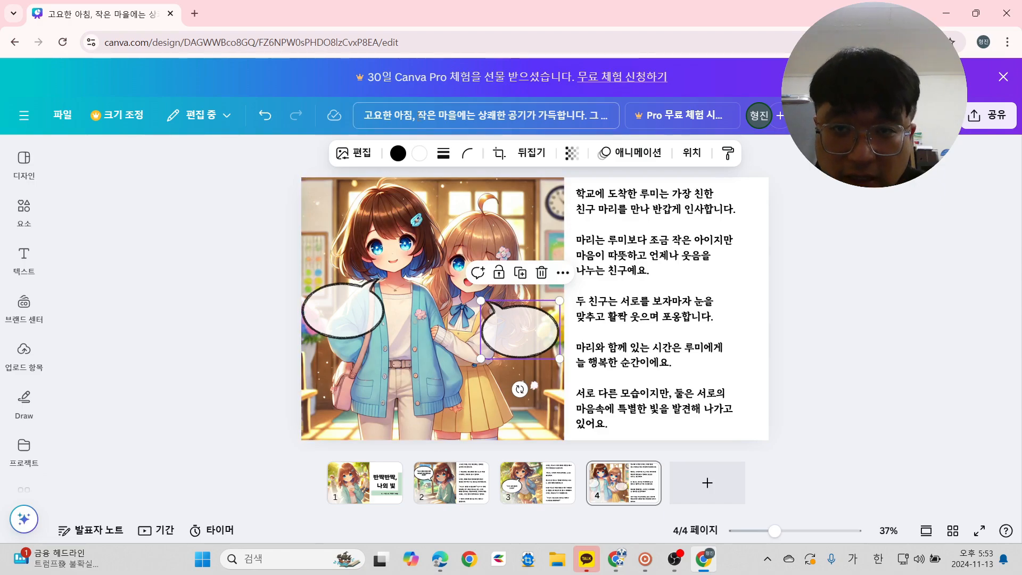
Copy the dialogue text from page 3's bubble and place one copy inside each of page 4's two speech bubbles.
{"action": "left_click", "coordinate": [567, 472]}
{"action": "left_click", "coordinate": [361, 346]}
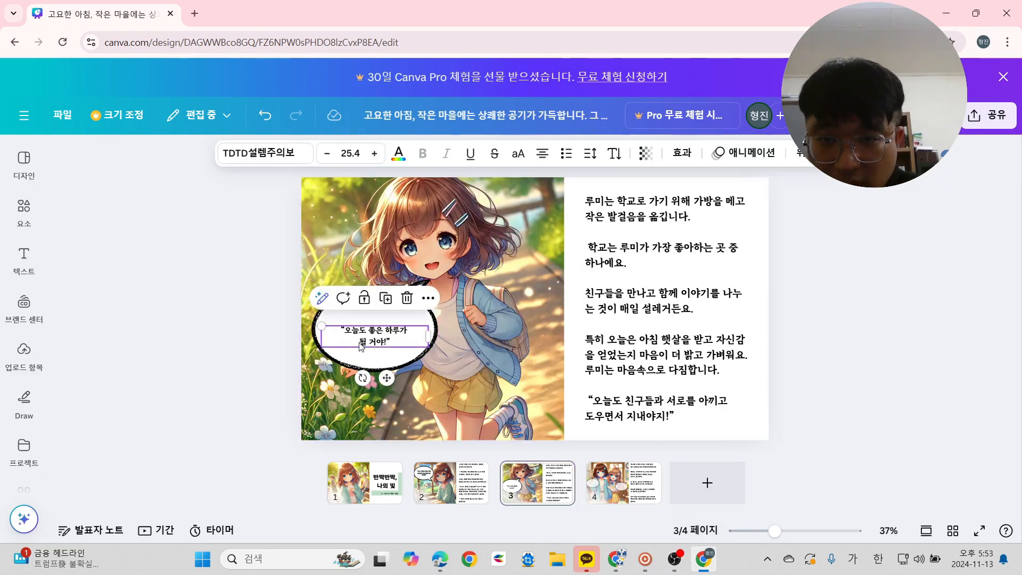
{"action": "left_click", "coordinate": [599, 498]}
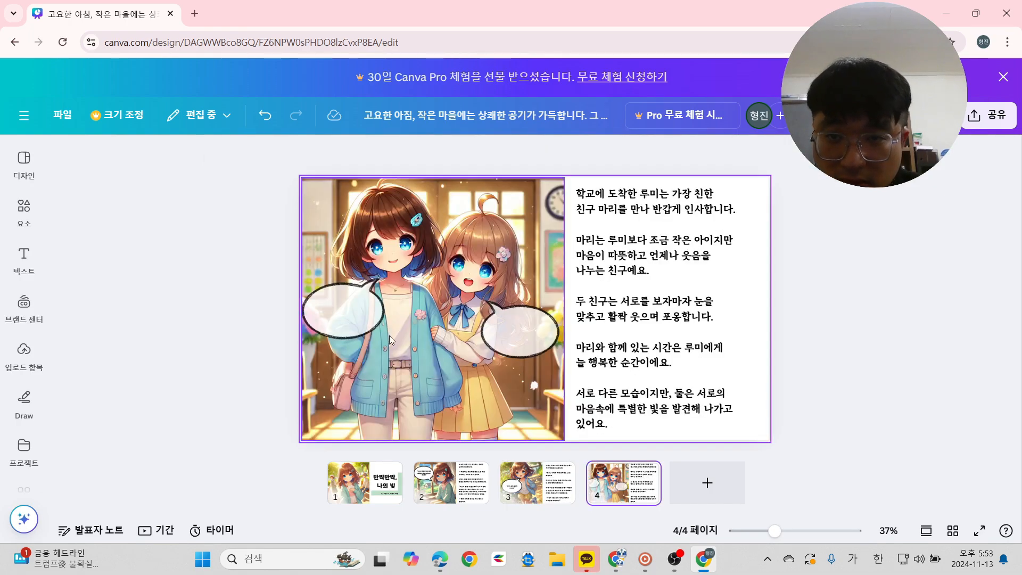
{"action": "left_click", "coordinate": [356, 319]}
{"action": "key", "text": "ctrl+v"}
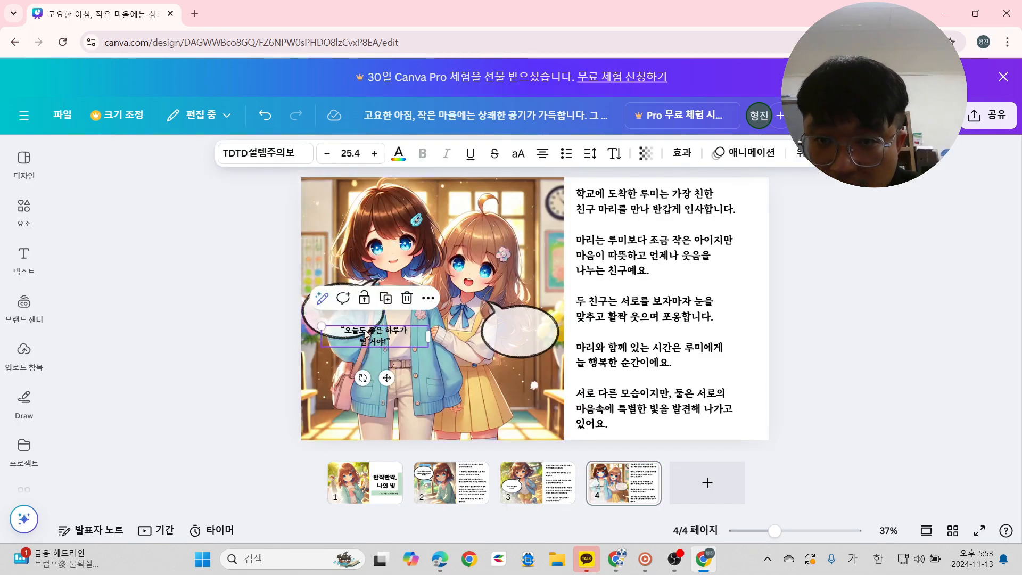
{"action": "left_click_drag", "start_coordinate": [374, 343], "coordinate": [342, 317]}
{"action": "left_click", "coordinate": [534, 340]}
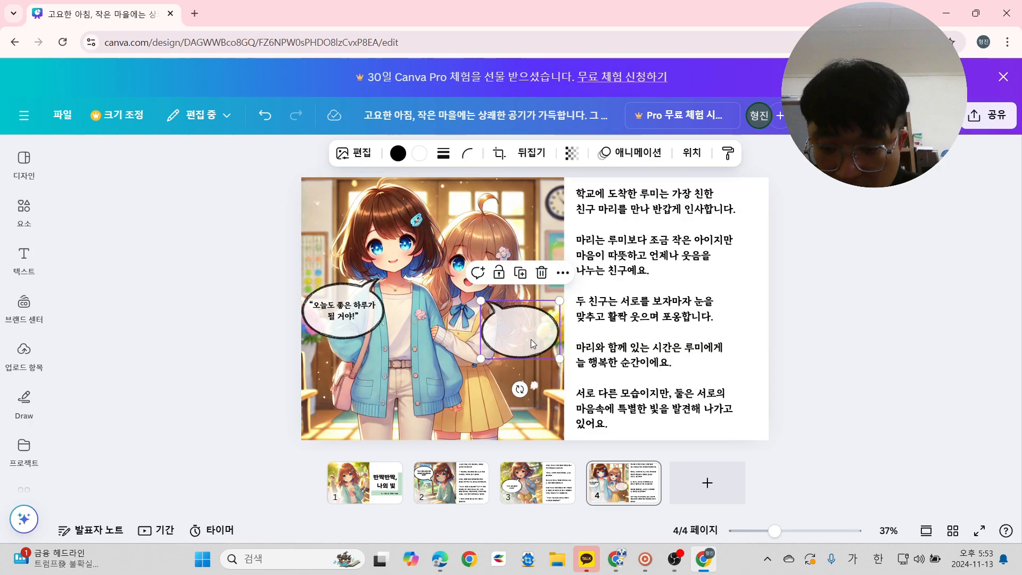
{"action": "key", "text": "ctrl+v"}
{"action": "left_click_drag", "start_coordinate": [393, 339], "coordinate": [526, 334]}
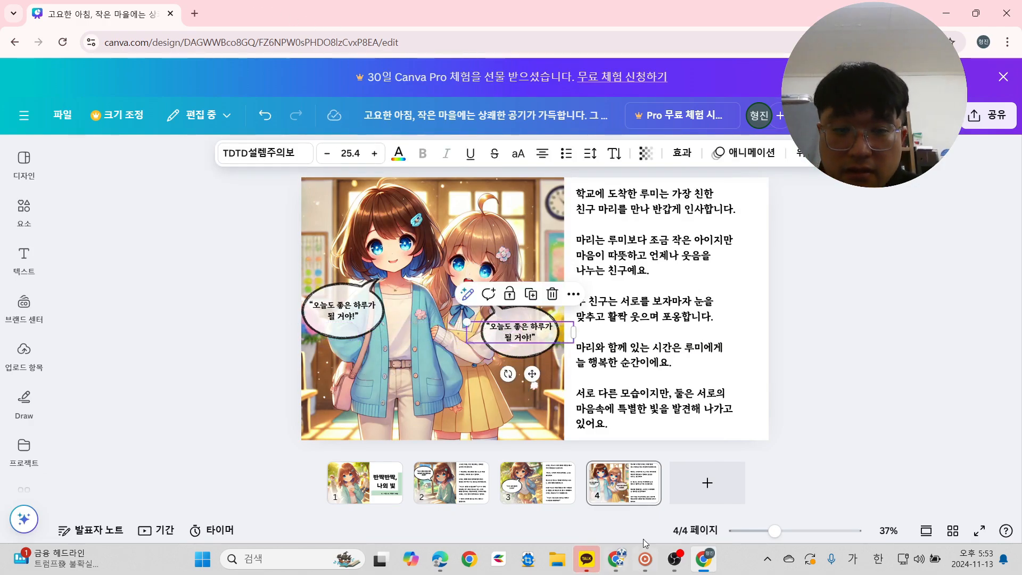
Replace the left bubble's text with 루미's line from ChatGPT, "마리야! 너를 보니 오늘 하루가 더 환해진 것 같아!".
{"action": "left_click", "coordinate": [623, 570]}
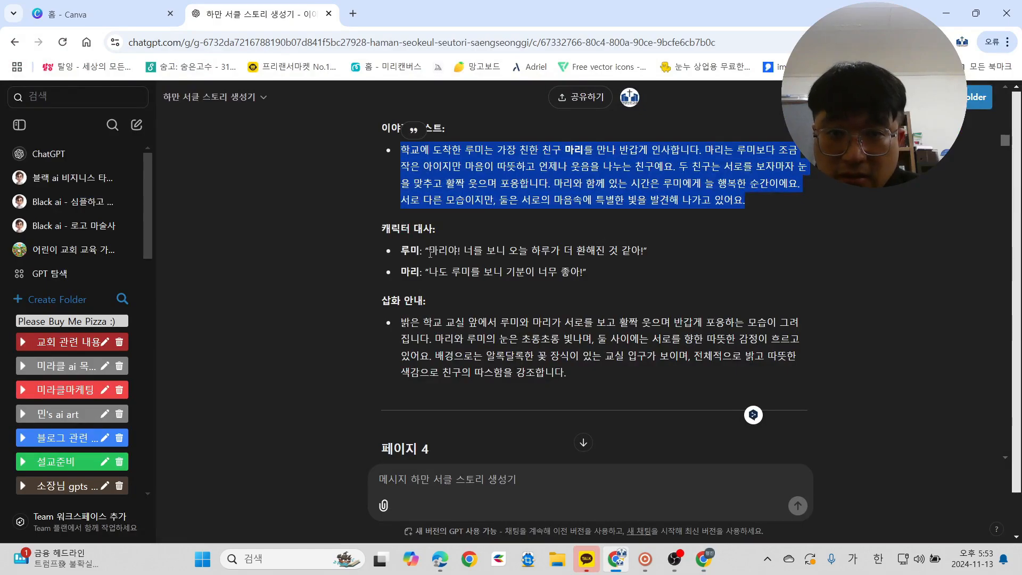
{"action": "left_click_drag", "start_coordinate": [430, 253], "coordinate": [641, 252]}
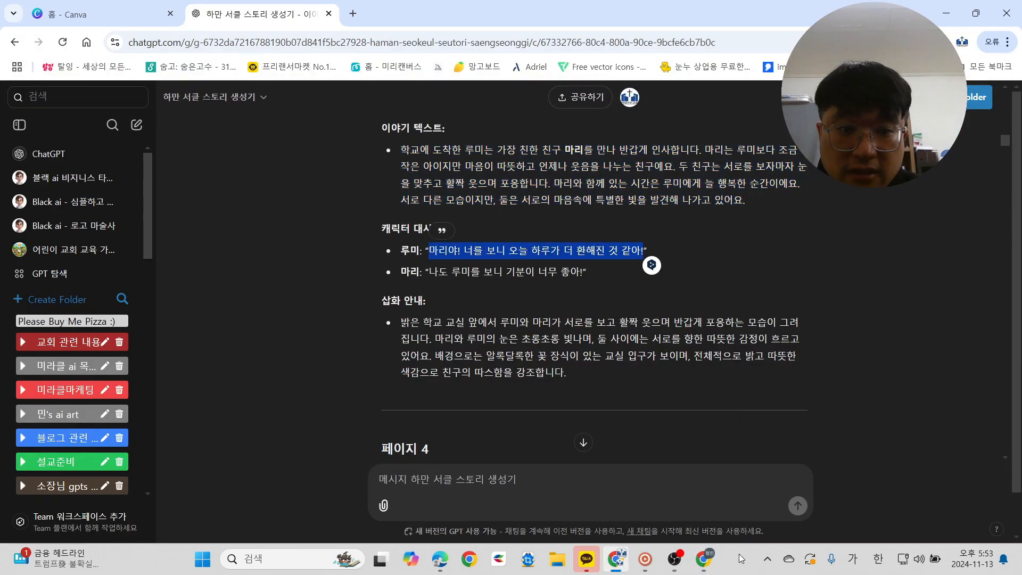
{"action": "left_click", "coordinate": [704, 559]}
{"action": "double_click", "coordinate": [355, 318]}
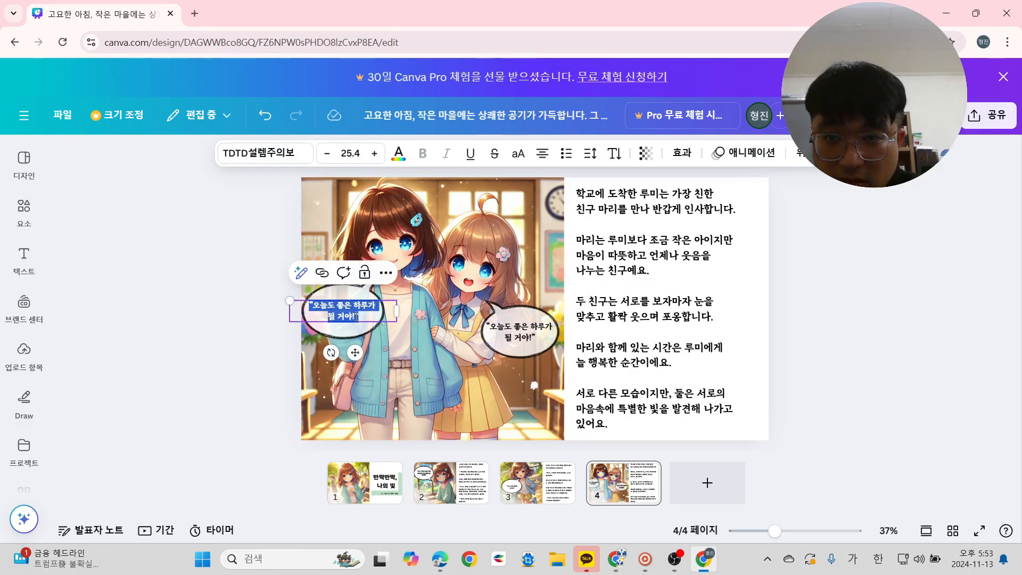
{"action": "key", "text": "ctrl+v"}
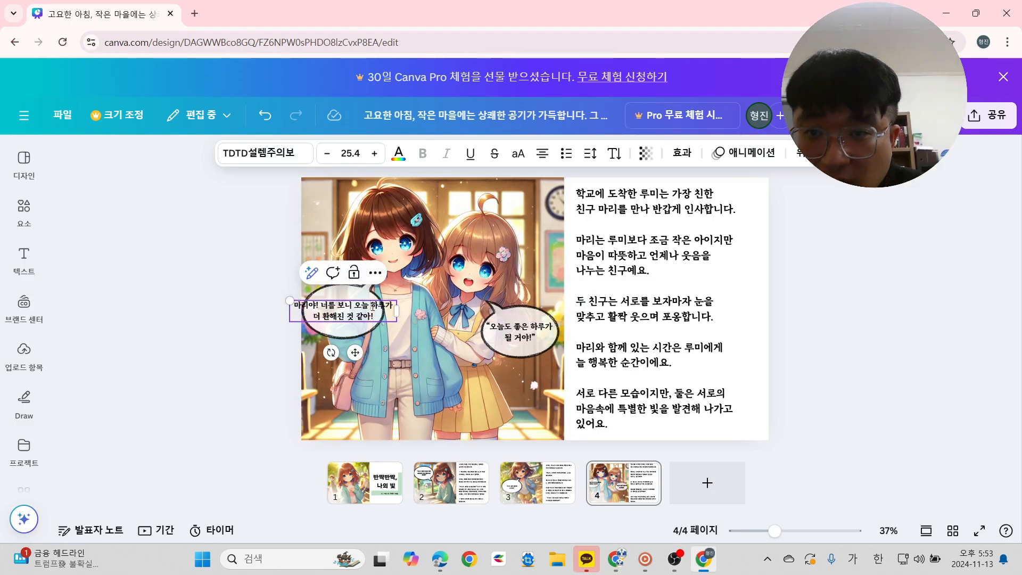
Add a line break before "하루가" in the left bubble's text, enlarge the bubble and position the bubble and text together inside the picture.
{"action": "left_click", "coordinate": [373, 306]}
{"action": "key", "text": "Return"}
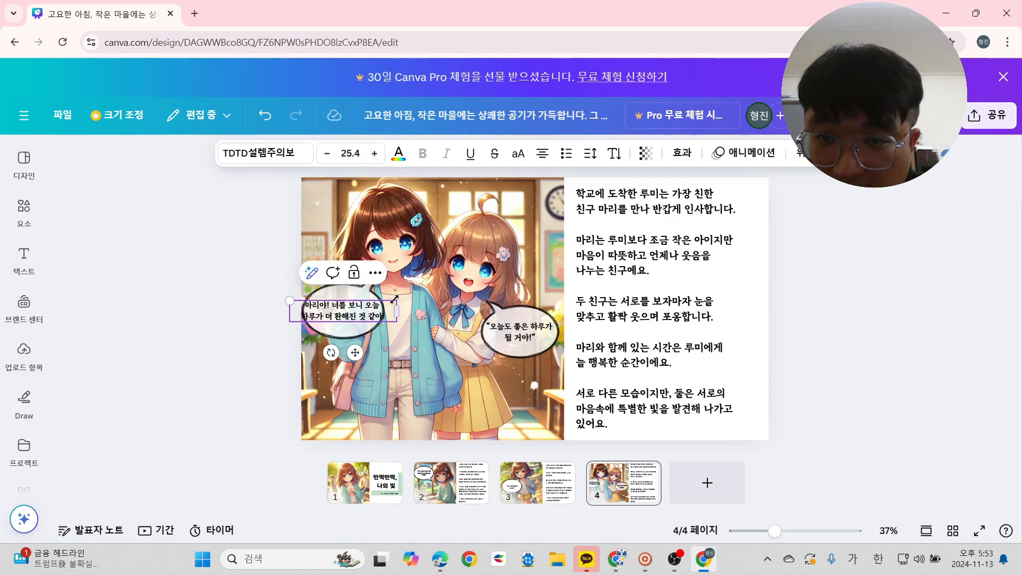
{"action": "left_click", "coordinate": [909, 363]}
{"action": "left_click", "coordinate": [386, 299]}
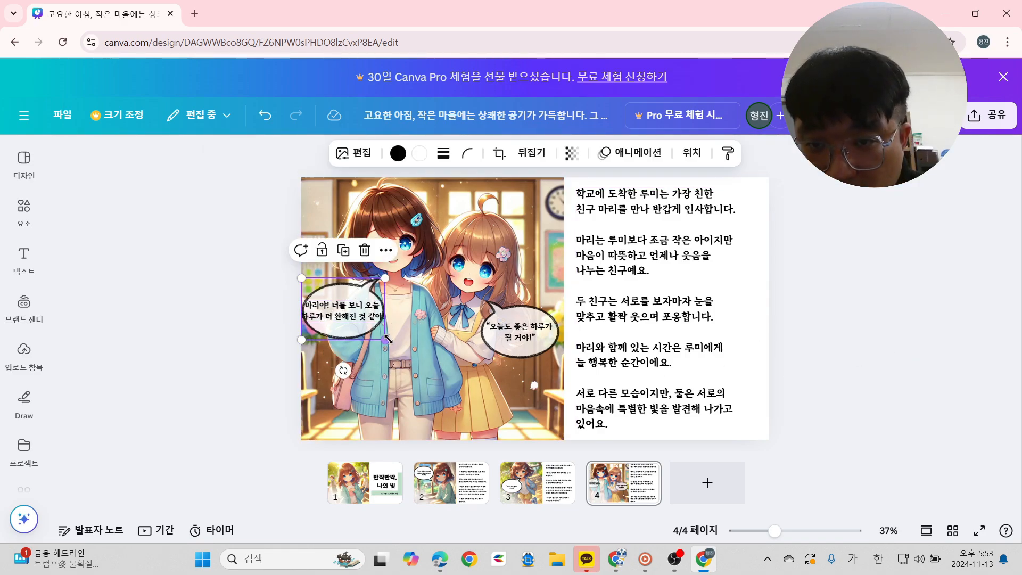
{"action": "left_click_drag", "start_coordinate": [388, 339], "coordinate": [401, 349]}
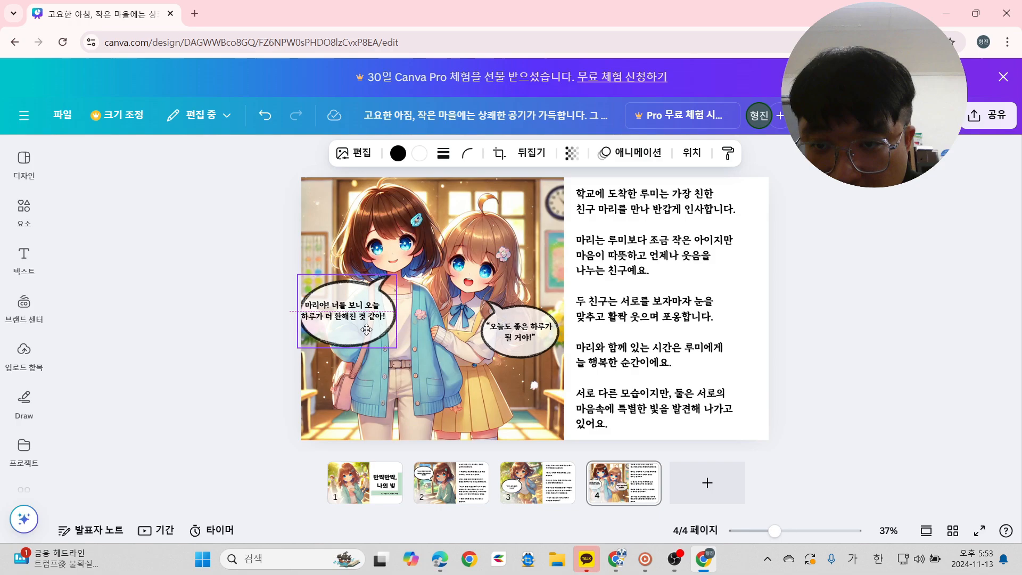
{"action": "left_click_drag", "start_coordinate": [339, 313], "coordinate": [361, 322]}
{"action": "left_click", "coordinate": [246, 320]}
Re-break the left bubble's text into the lines "마리야!", "너를 보니 오늘 하루가" and "더 환해진 것 같아!", and centre it in the bubble.
{"action": "left_click", "coordinate": [351, 317]}
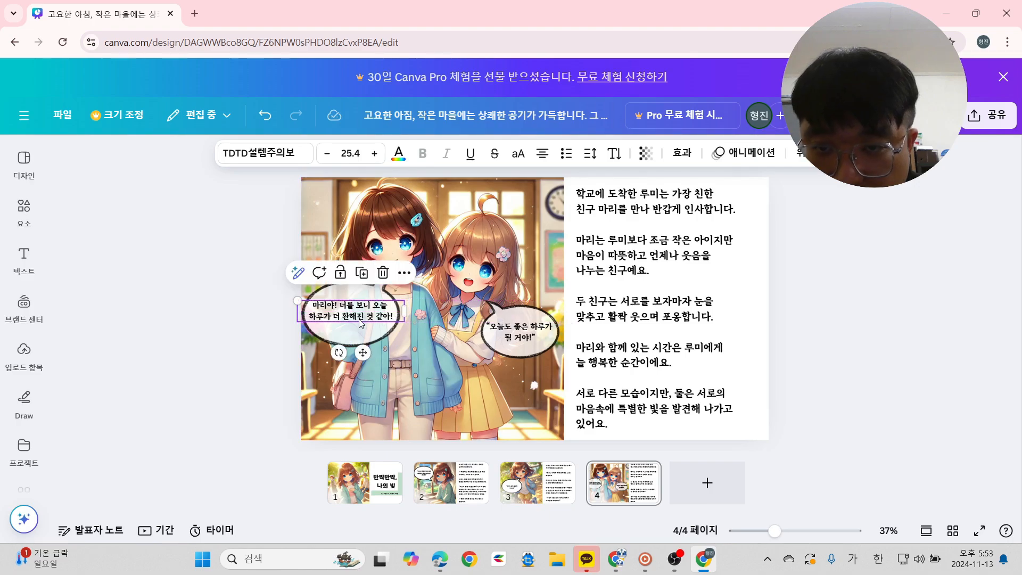
{"action": "left_click", "coordinate": [375, 308]}
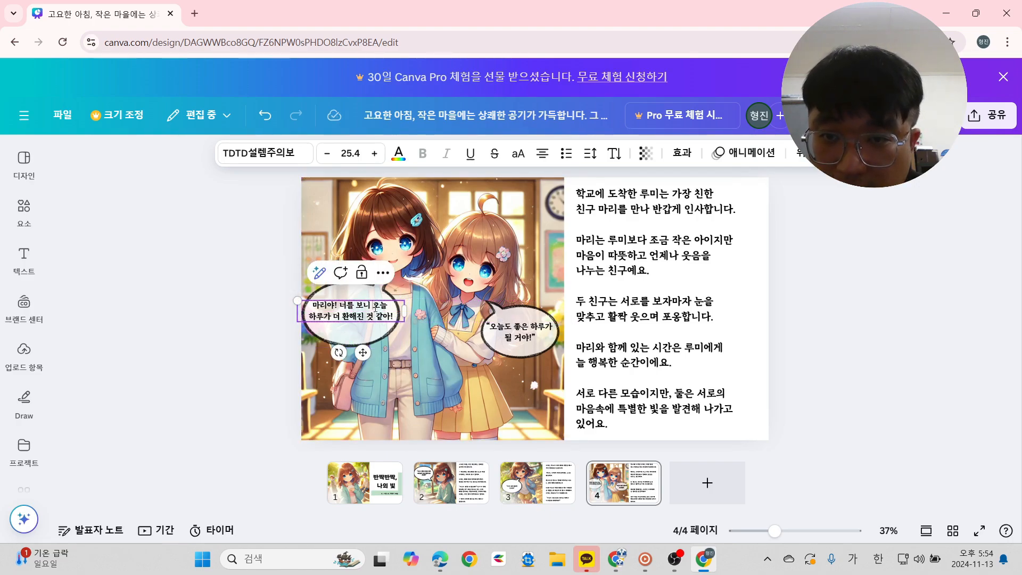
{"action": "key", "text": "Return"}
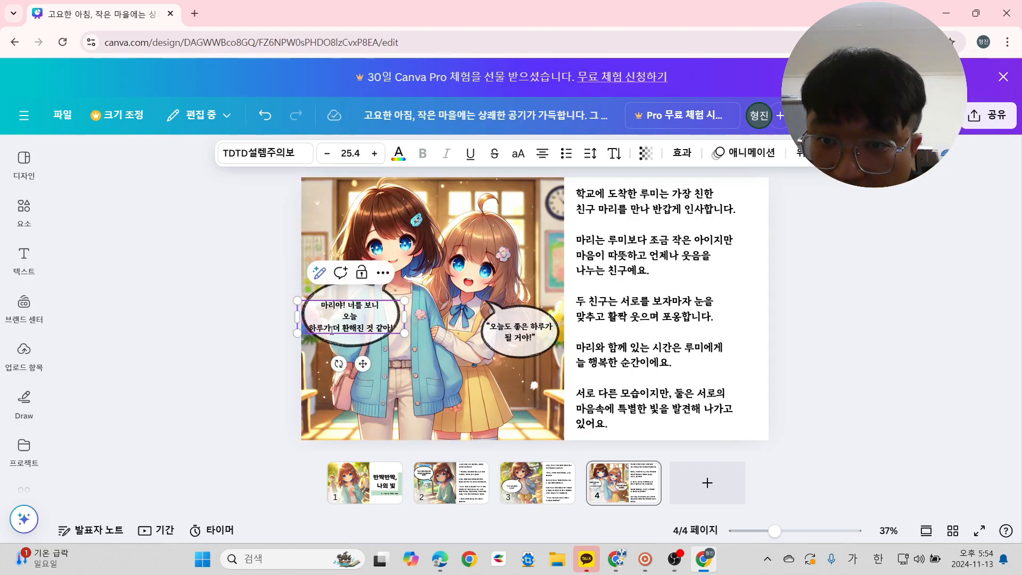
{"action": "left_click", "coordinate": [380, 309]}
{"action": "type", "text": ","}
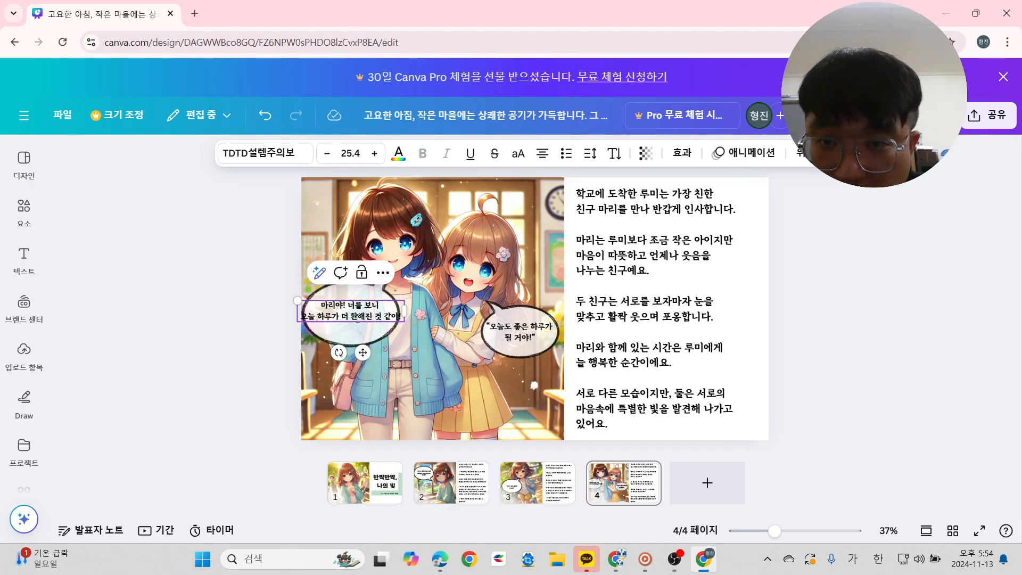
{"action": "key", "text": "Escape"}
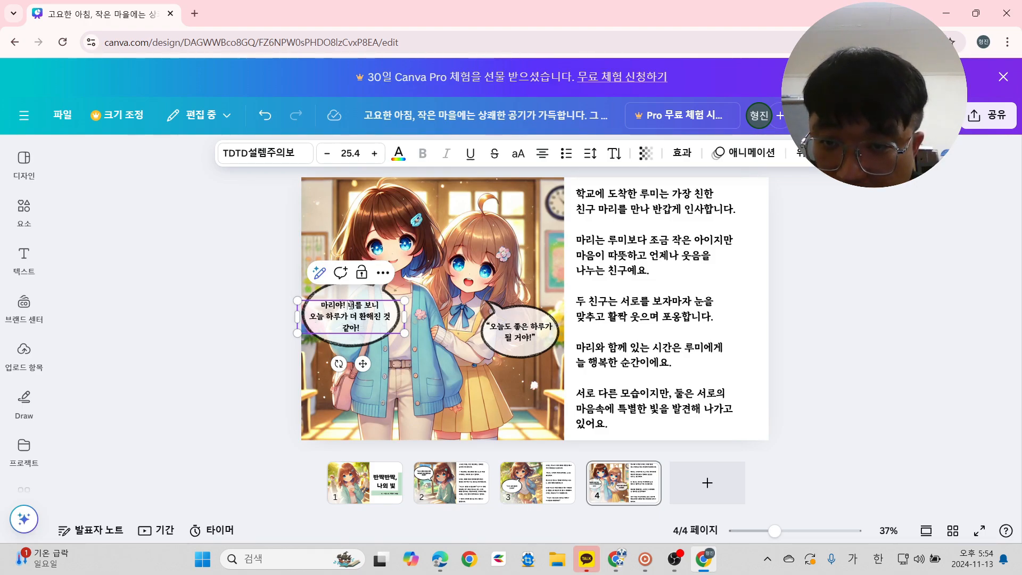
{"action": "key", "text": "Return"}
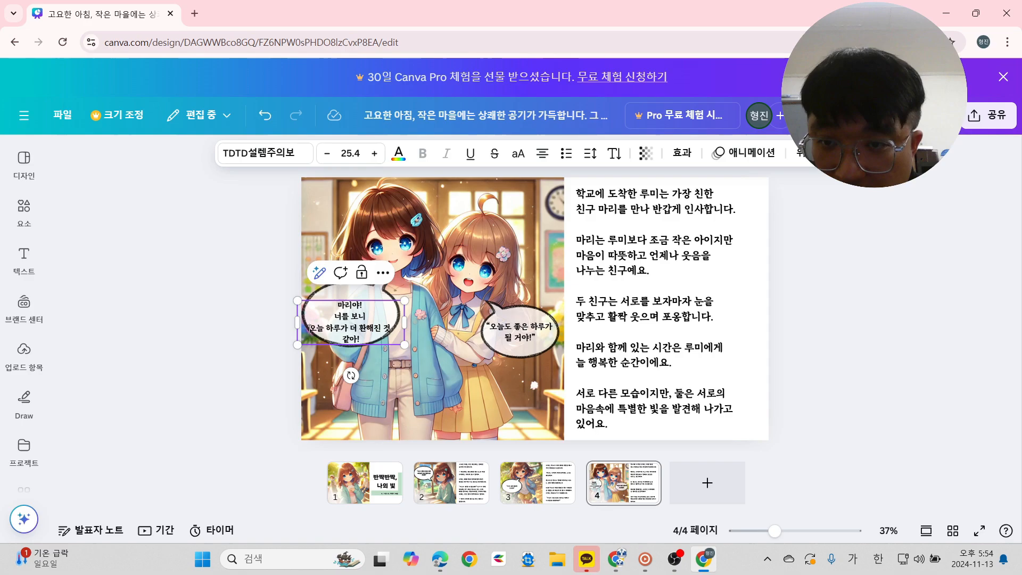
{"action": "key", "text": "BackSpace"}
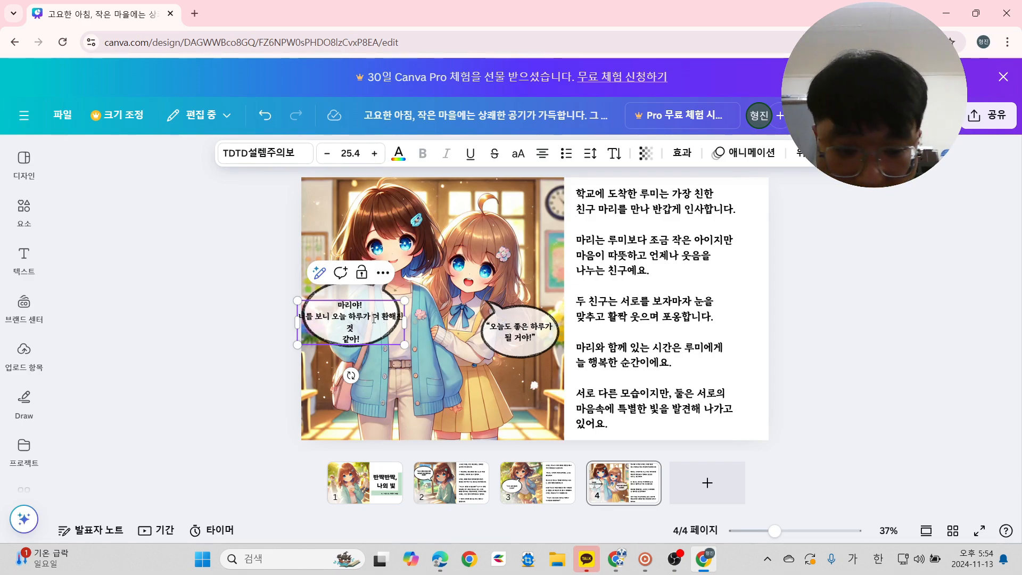
{"action": "key", "text": "Return"}
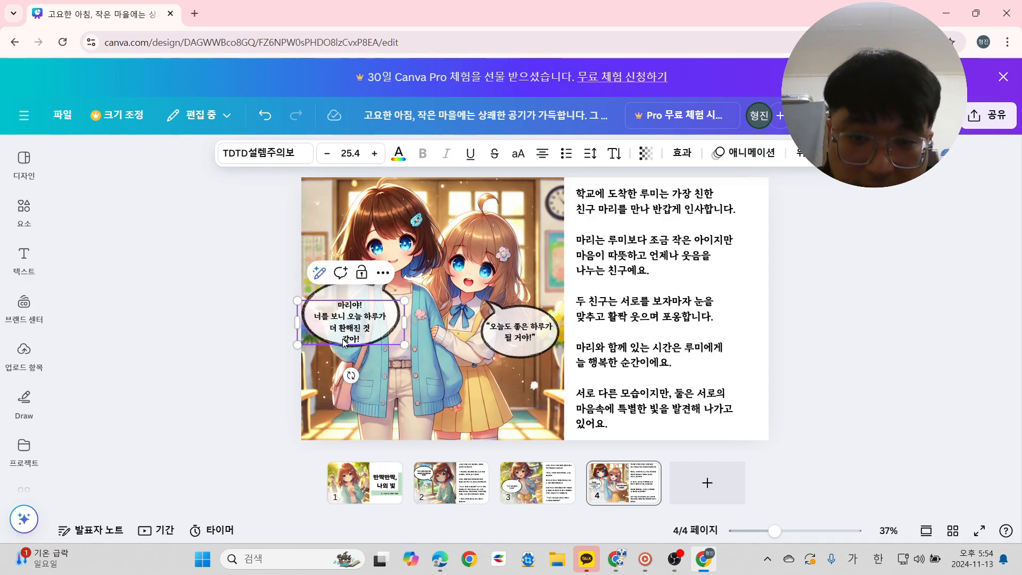
{"action": "key", "text": "BackSpace"}
{"action": "key", "text": "Escape"}
{"action": "key", "text": "Escape"}
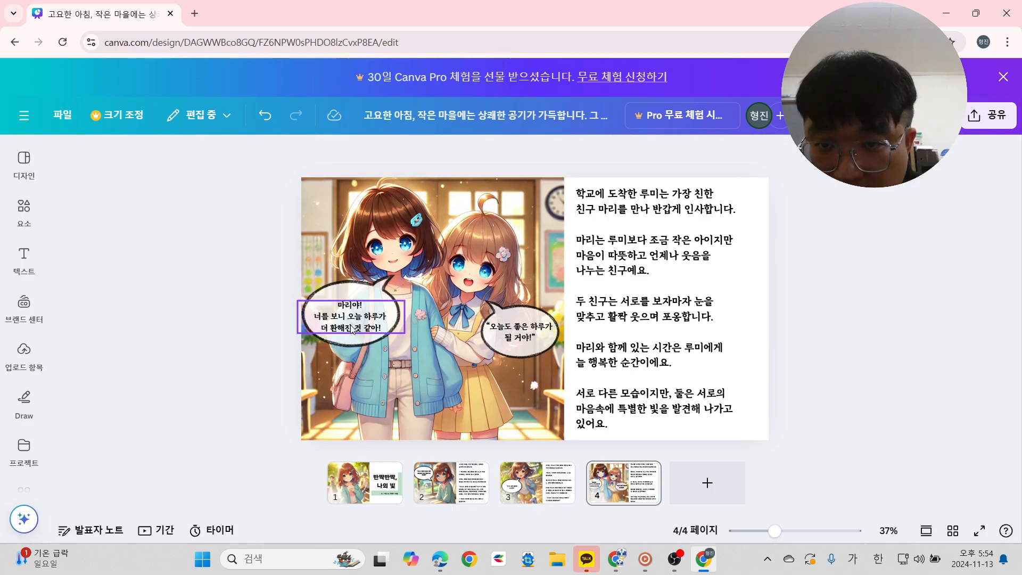
{"action": "left_click_drag", "start_coordinate": [352, 330], "coordinate": [351, 320]}
{"action": "left_click", "coordinate": [803, 372]}
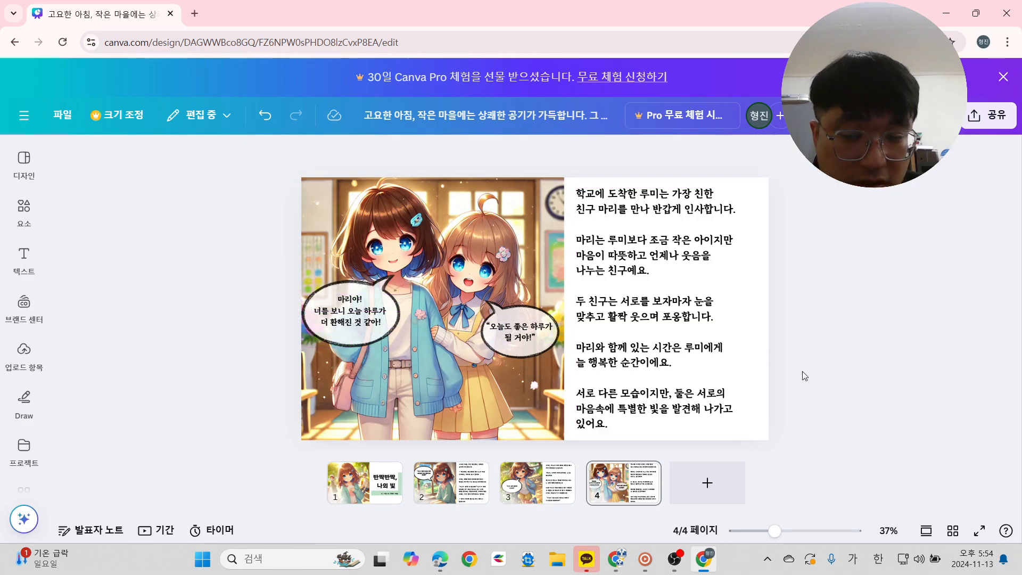
Replace the right bubble's text on page 4 with 마리's line from ChatGPT, "나도 루미를 보니 기분이 너무 좋아!".
{"action": "left_click", "coordinate": [510, 334]}
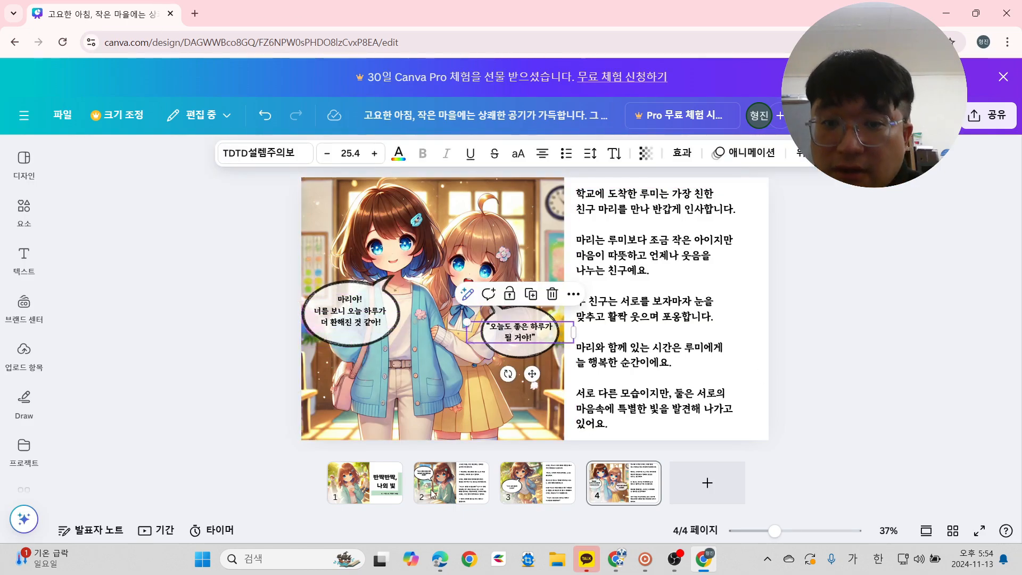
{"action": "left_click", "coordinate": [616, 559]}
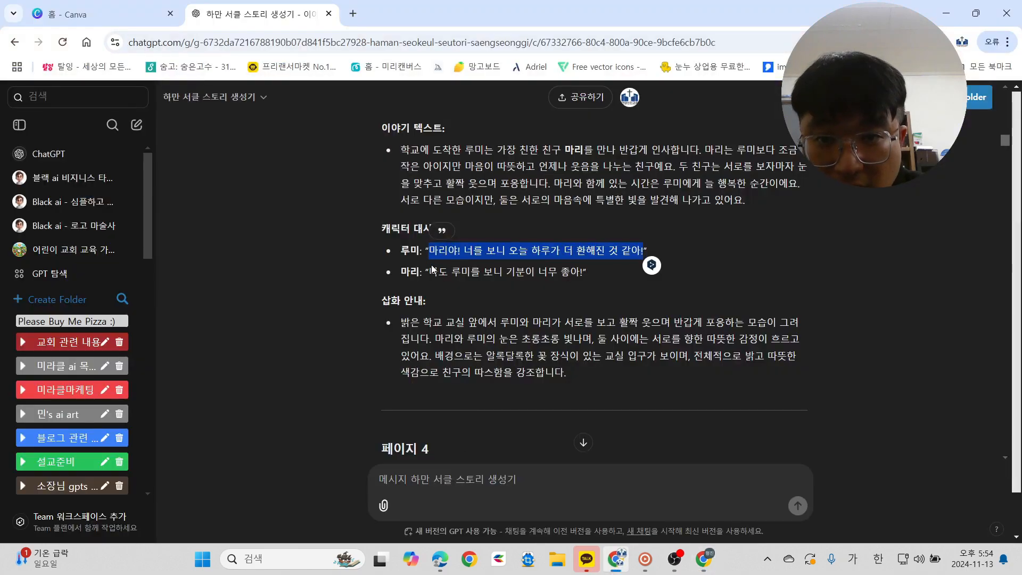
{"action": "left_click_drag", "start_coordinate": [431, 272], "coordinate": [577, 287]}
{"action": "key", "text": "ctrl+c"}
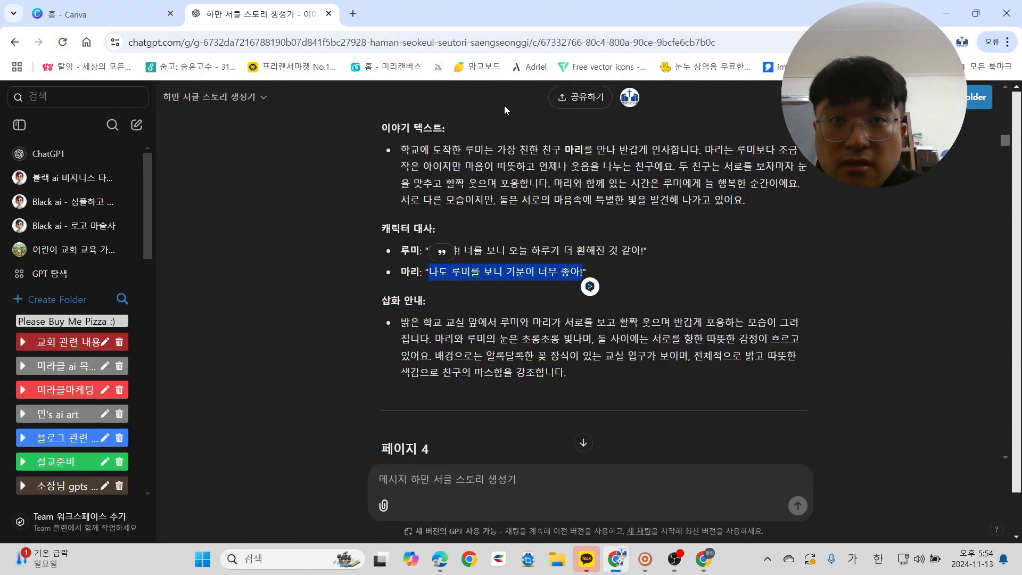
{"action": "left_click", "coordinate": [704, 560]}
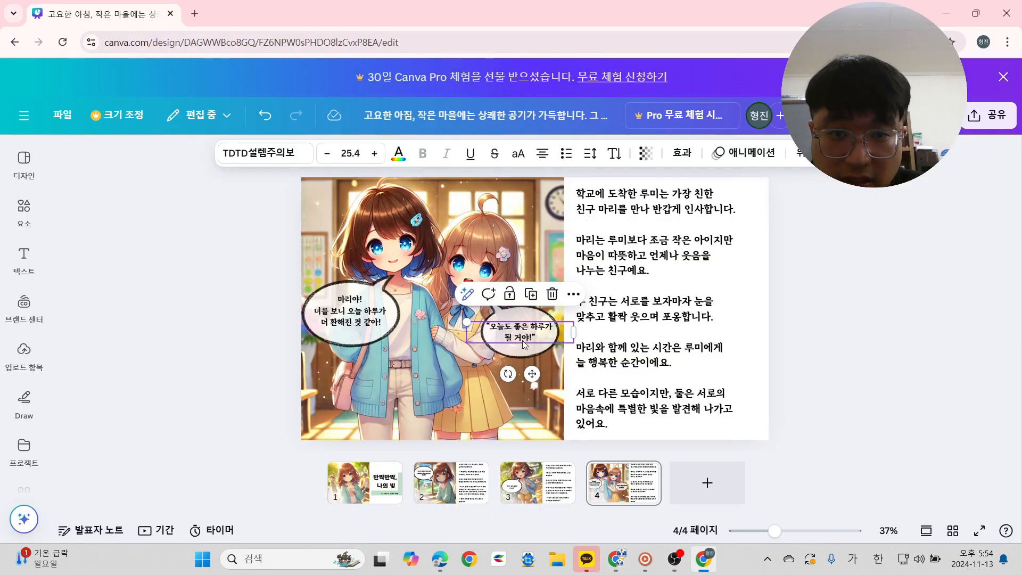
{"action": "left_click_drag", "start_coordinate": [487, 326], "coordinate": [519, 337]}
{"action": "left_click_drag", "start_coordinate": [539, 339], "coordinate": [472, 328]}
{"action": "key", "text": "ctrl+v"}
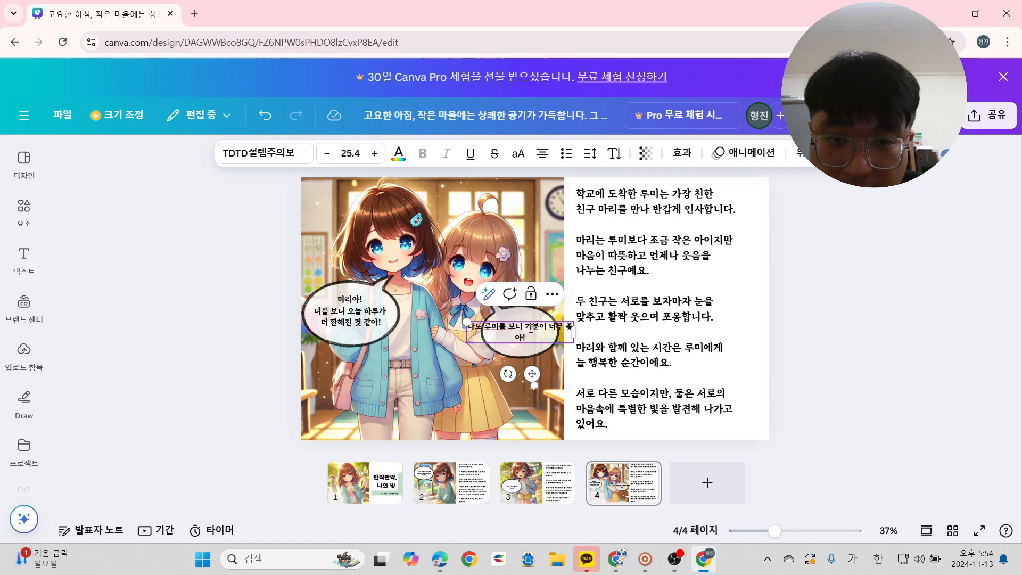
Split the right bubble's text into two lines, with the line break before "기분이".
{"action": "left_click", "coordinate": [552, 330]}
{"action": "key", "text": "Return"}
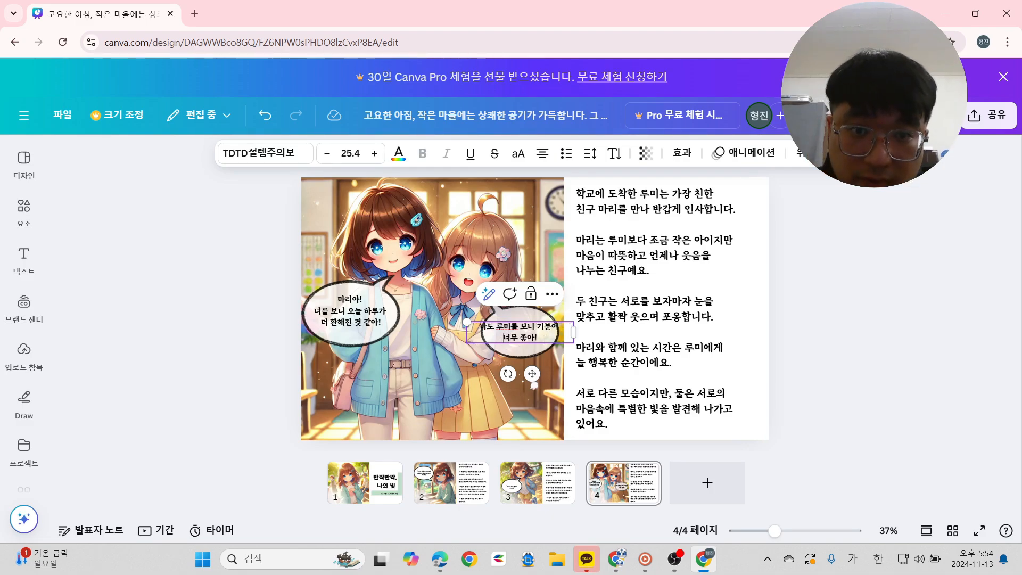
{"action": "left_click", "coordinate": [536, 326]}
{"action": "key", "text": "Return"}
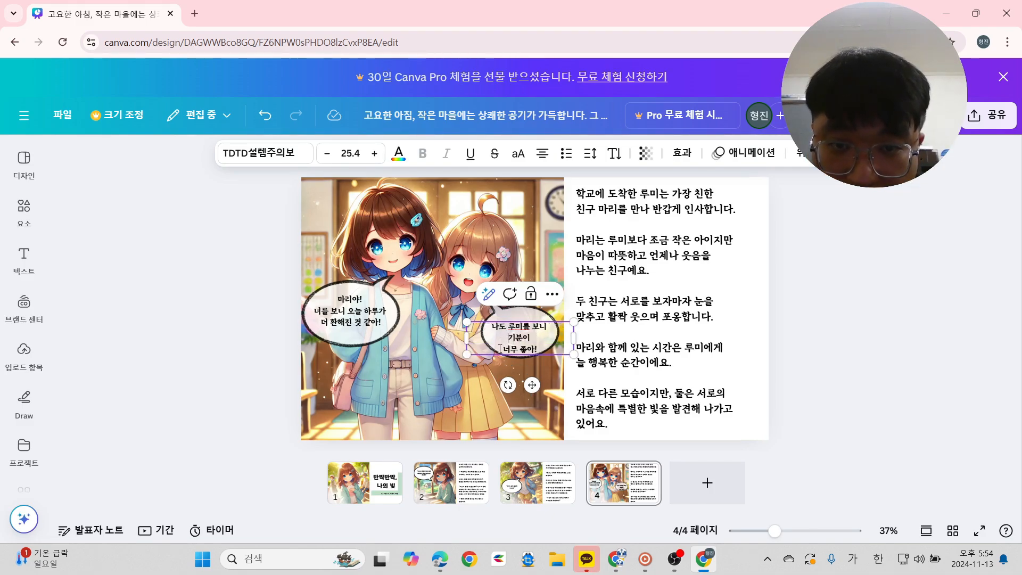
{"action": "left_click", "coordinate": [511, 354]}
{"action": "key", "text": "BackSpace"}
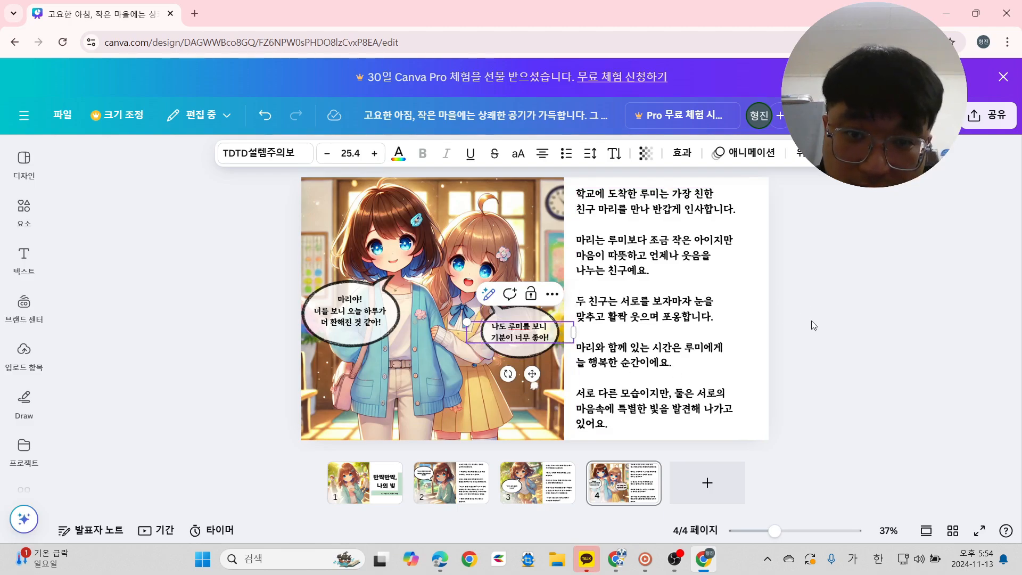
{"action": "left_click", "coordinate": [831, 334]}
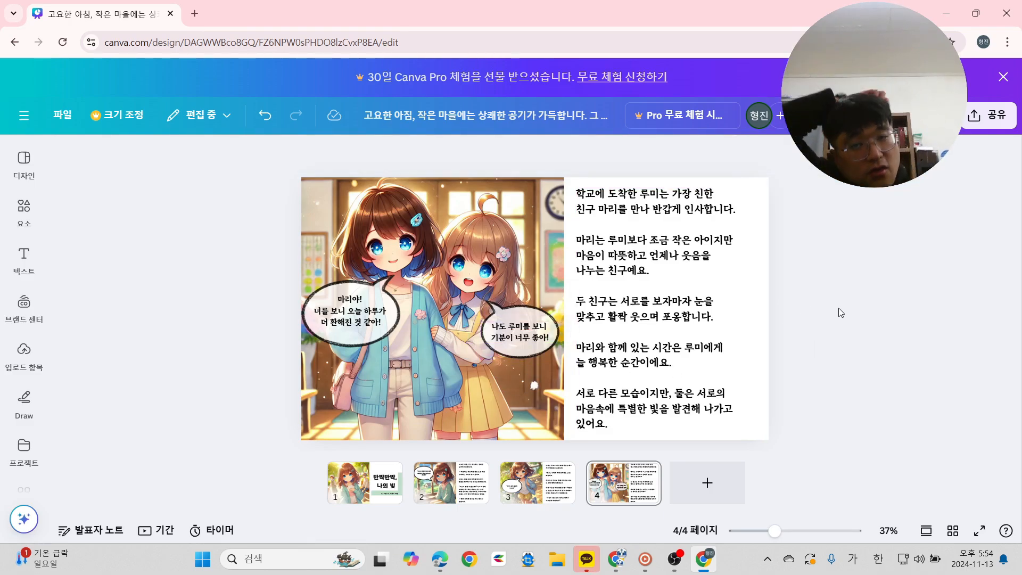
Make both speech bubbles on page 4 fully opaque by setting their transparency value to 100.
{"action": "left_click", "coordinate": [389, 279]}
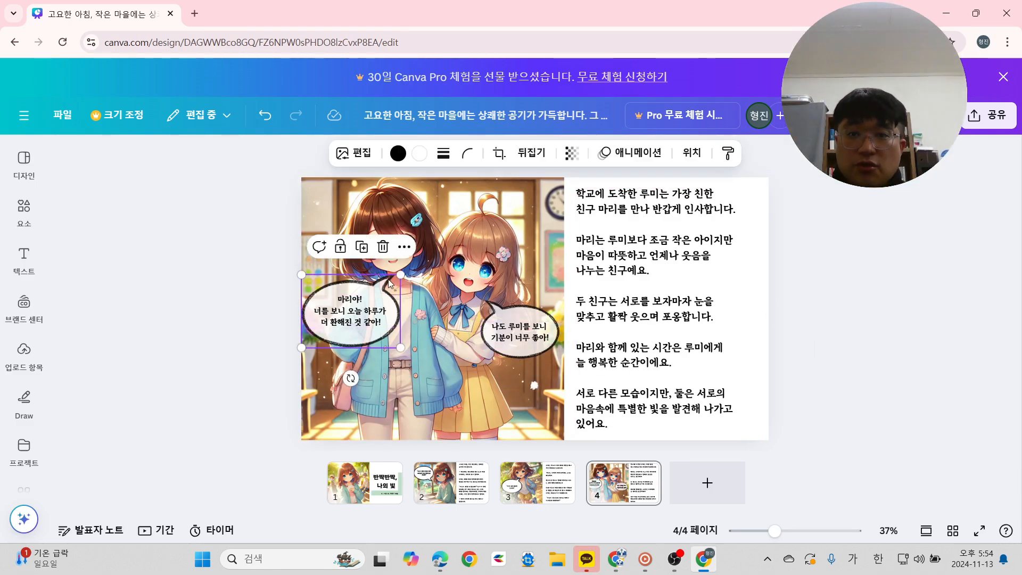
{"action": "left_click", "coordinate": [580, 155]}
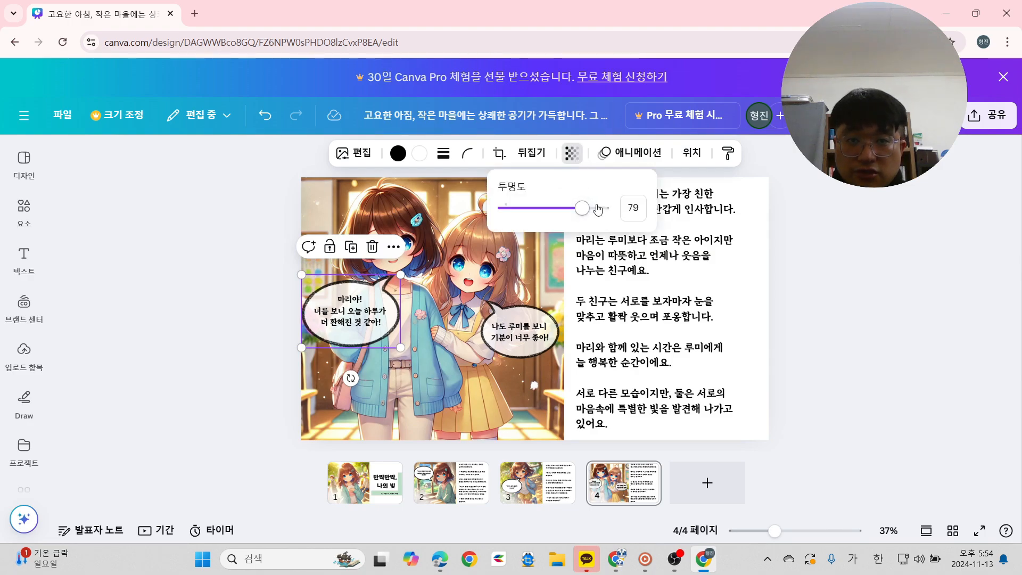
{"action": "left_click_drag", "start_coordinate": [585, 212], "coordinate": [609, 209]}
{"action": "left_click", "coordinate": [541, 321]}
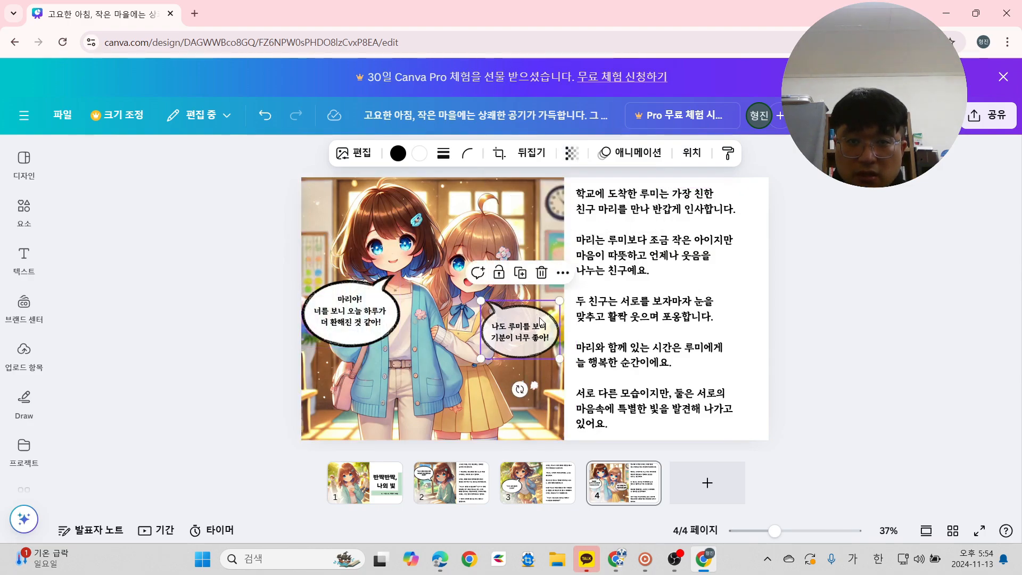
{"action": "left_click", "coordinate": [572, 155]}
{"action": "left_click_drag", "start_coordinate": [581, 208], "coordinate": [607, 209]}
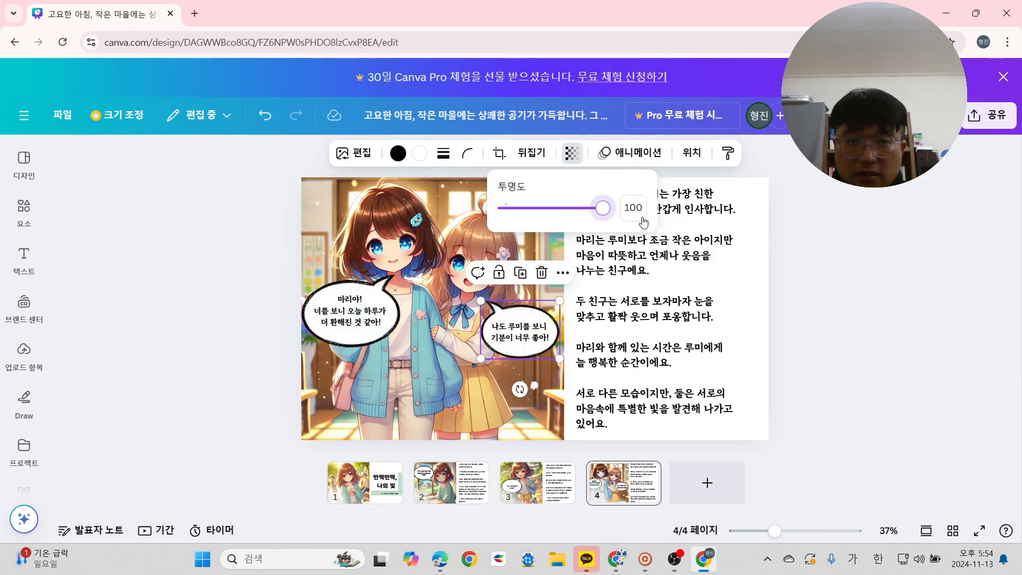
{"action": "left_click", "coordinate": [933, 297]}
{"action": "left_click", "coordinate": [904, 325]}
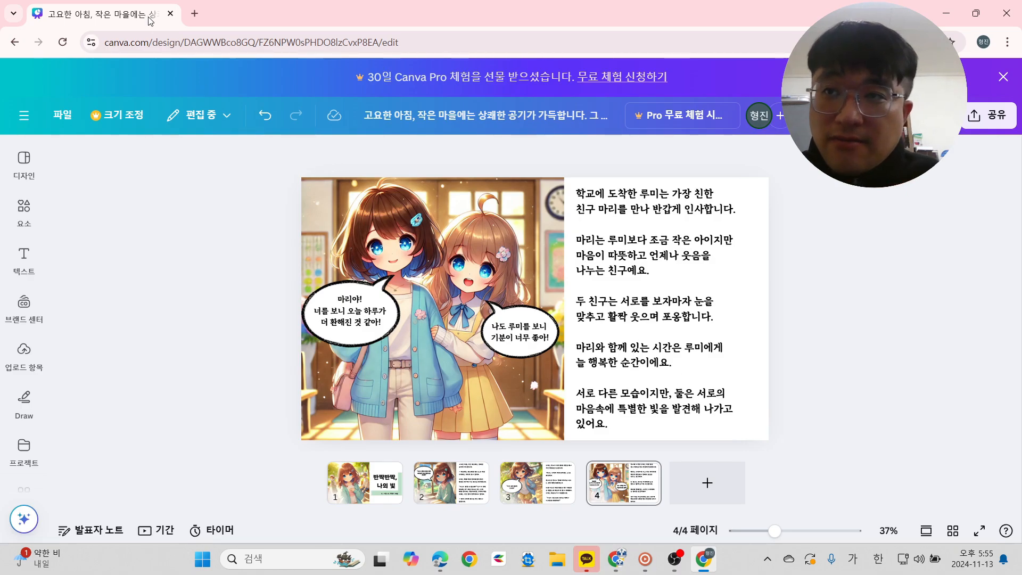
Search Google for "캔바" in a new browser tab and open the Canva home page from the results.
{"action": "left_click", "coordinate": [200, 14]}
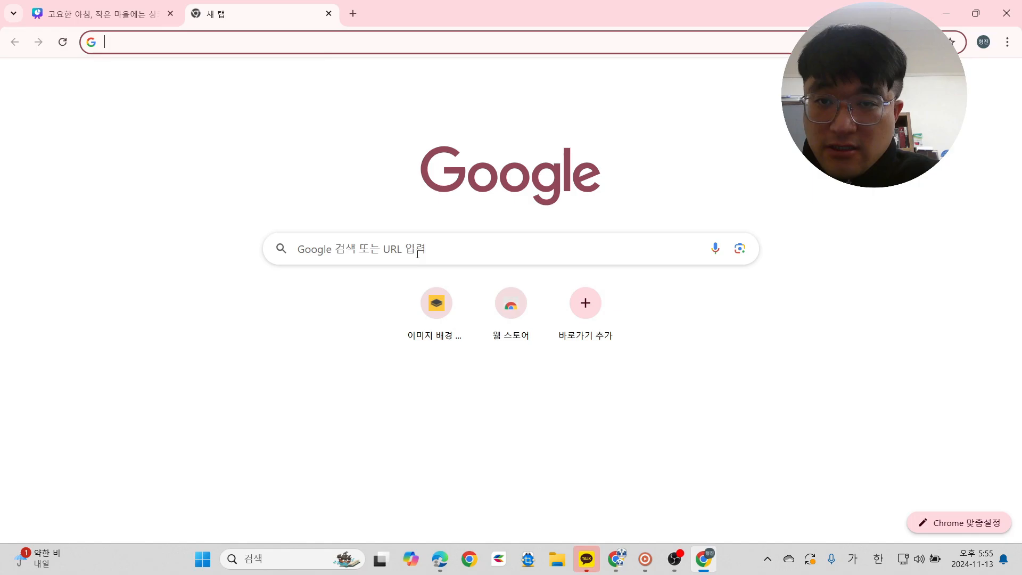
{"action": "left_click", "coordinate": [418, 247]}
{"action": "type", "text": "캔바"}
{"action": "key", "text": "Return"}
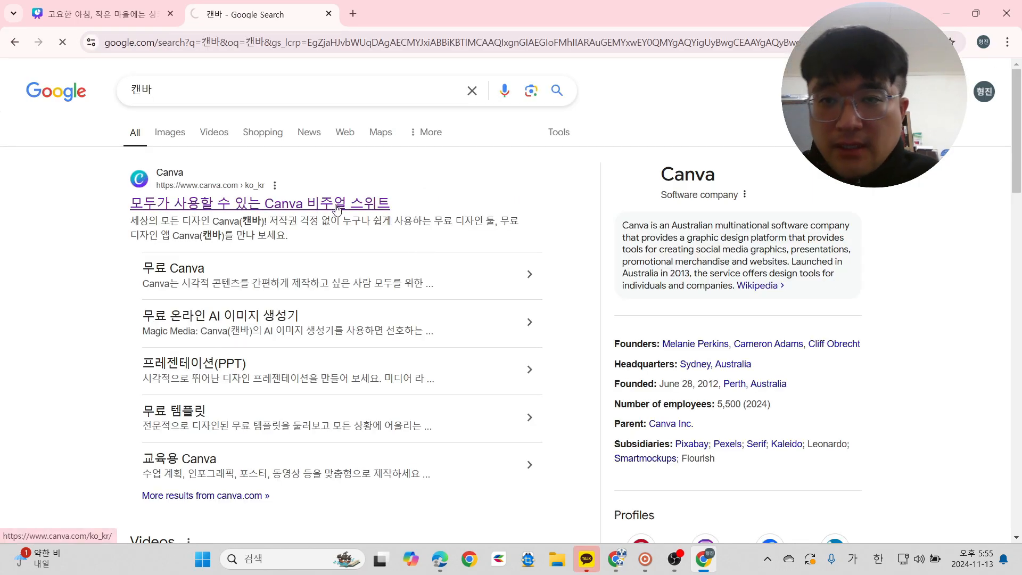
{"action": "left_click", "coordinate": [338, 207]}
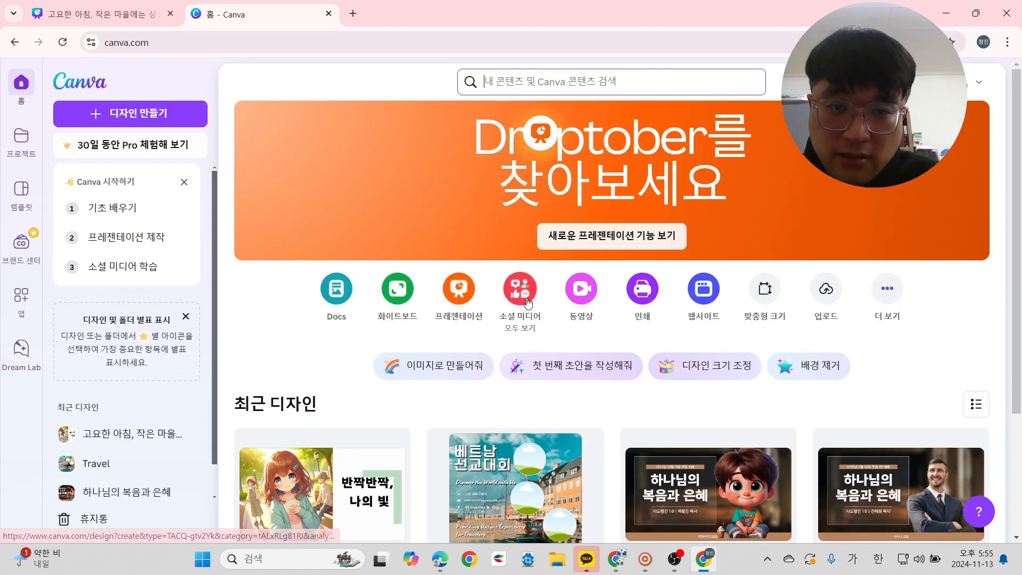
{"action": "left_click", "coordinate": [526, 300]}
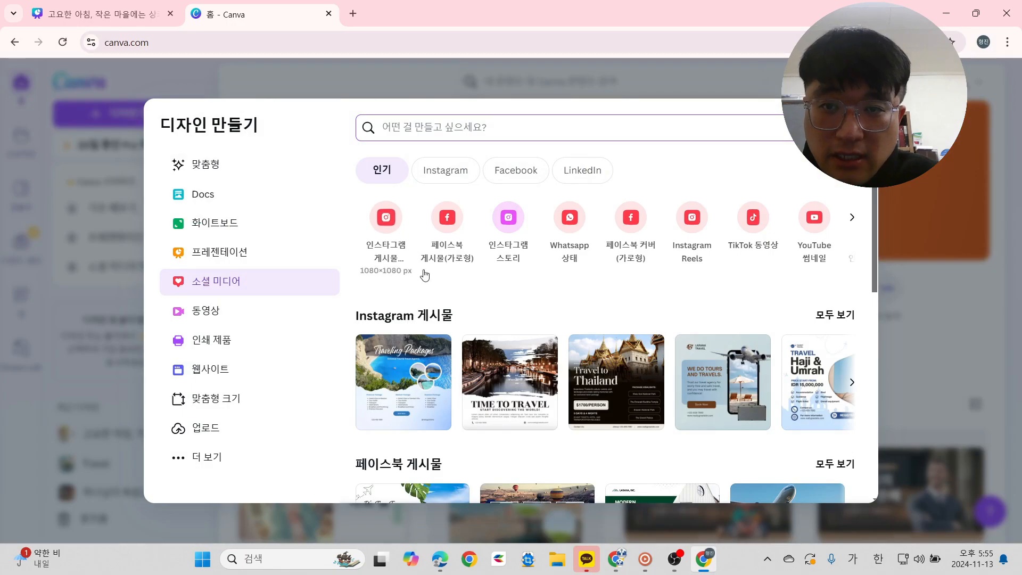
{"action": "left_click", "coordinate": [512, 219]}
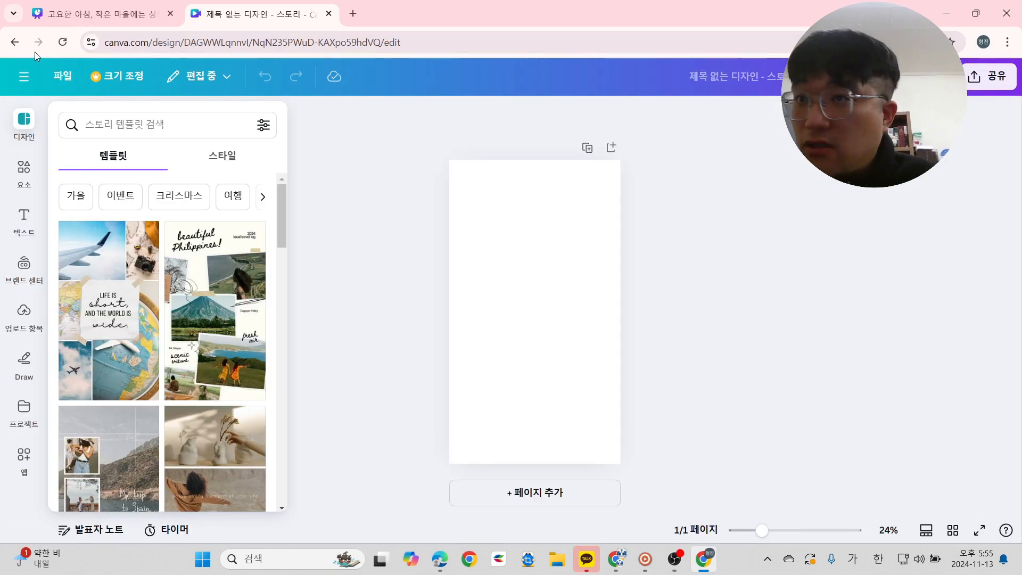
{"action": "left_click", "coordinate": [15, 42]}
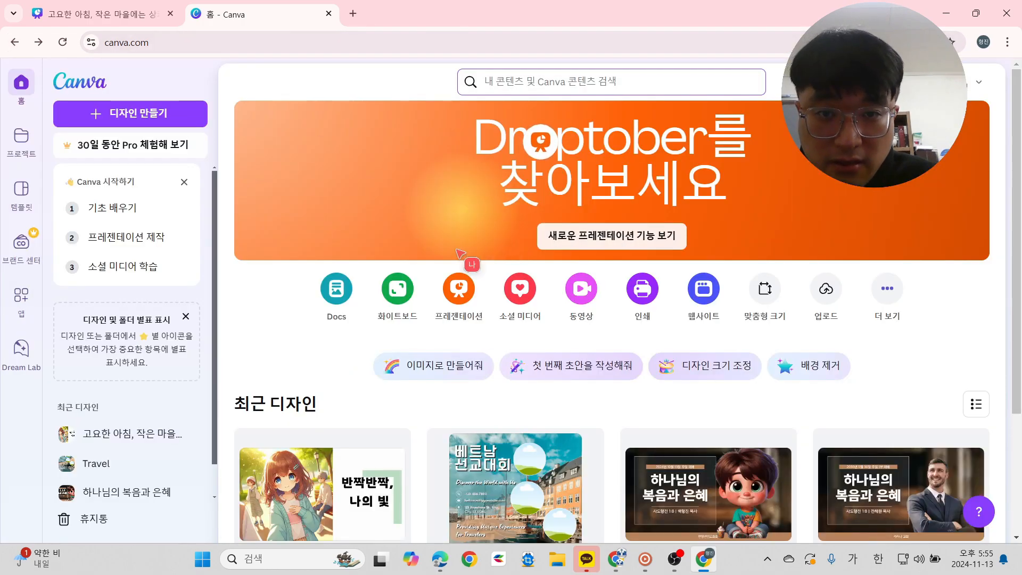
Create a blank Instagram post design and fill its page with the uploaded picture of the girl holding her hand to her chest, at 1,080 × 1,080.
{"action": "left_click", "coordinate": [518, 290]}
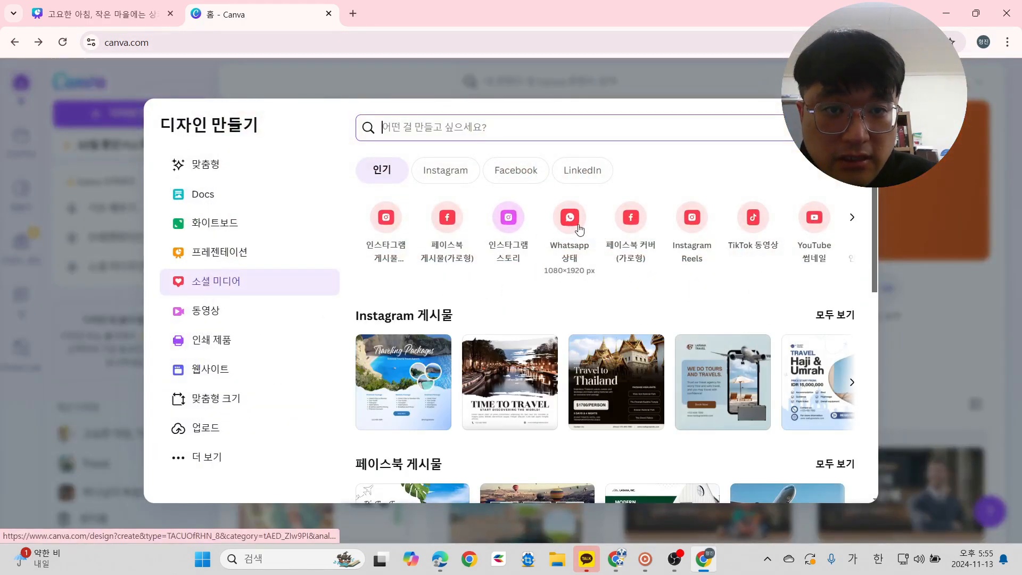
{"action": "left_click", "coordinate": [389, 233]}
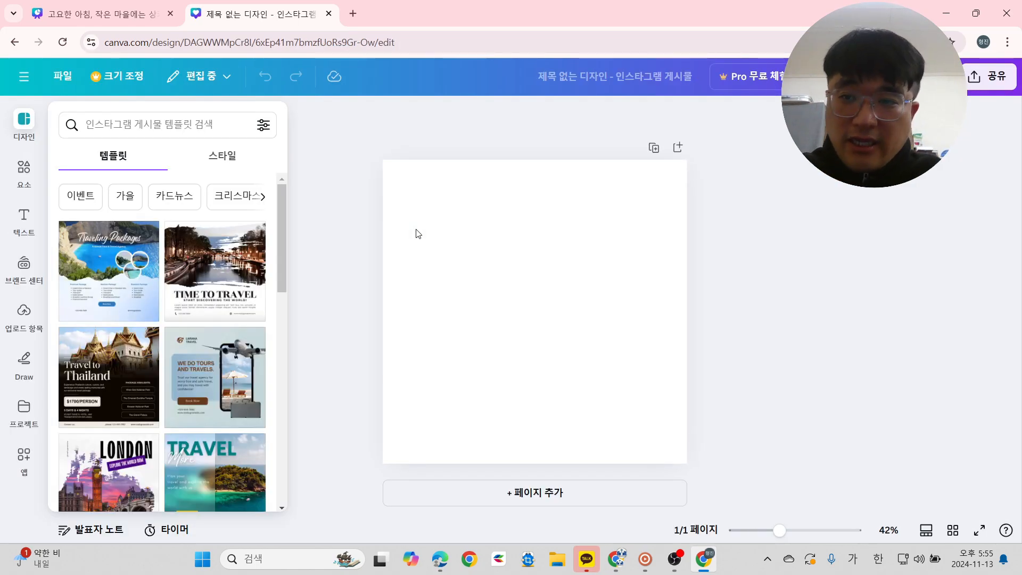
{"action": "left_click", "coordinate": [22, 314]}
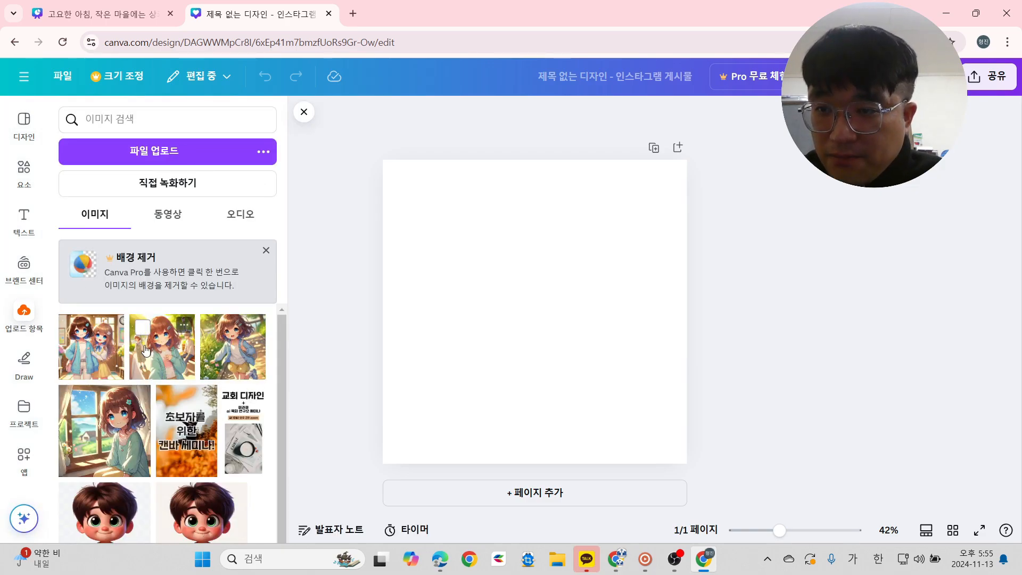
{"action": "left_click", "coordinate": [164, 367]}
{"action": "left_click_drag", "start_coordinate": [472, 341], "coordinate": [439, 315]}
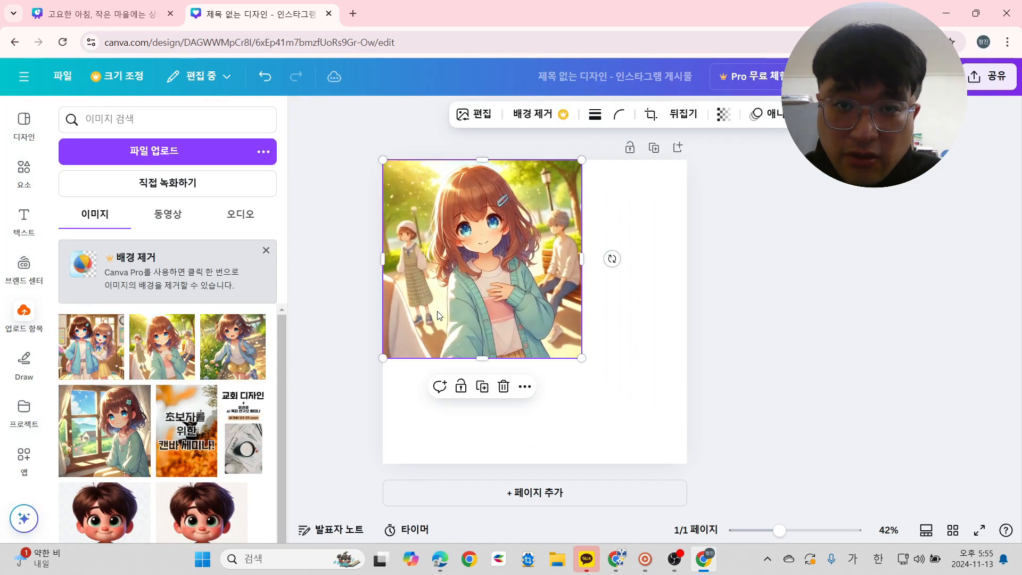
{"action": "left_click_drag", "start_coordinate": [581, 360], "coordinate": [688, 465]}
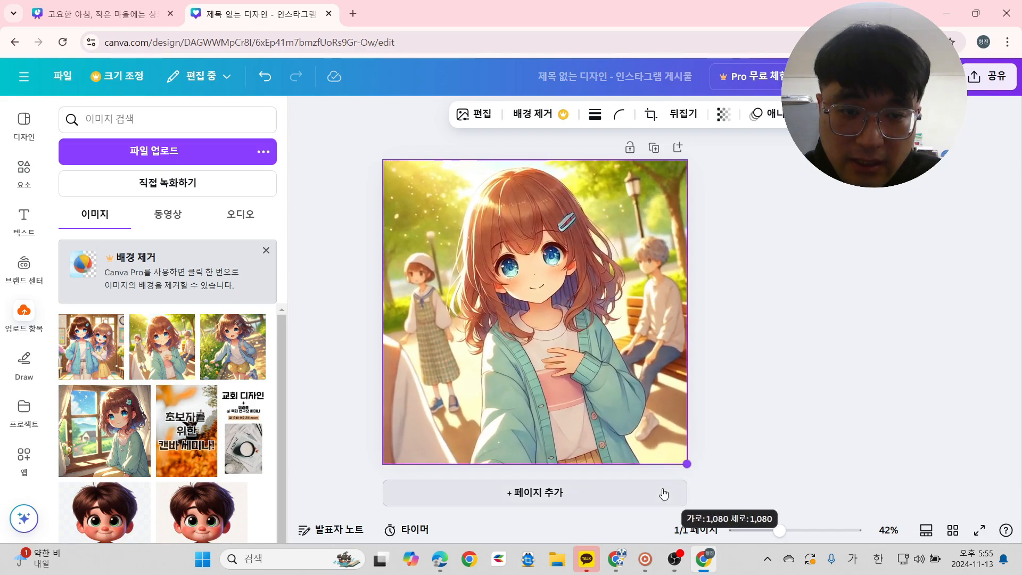
Copy the title "반짝반짝, 나의 빛" and the author credit line from the storybook's cover page into the Instagram post.
{"action": "left_click", "coordinate": [810, 372]}
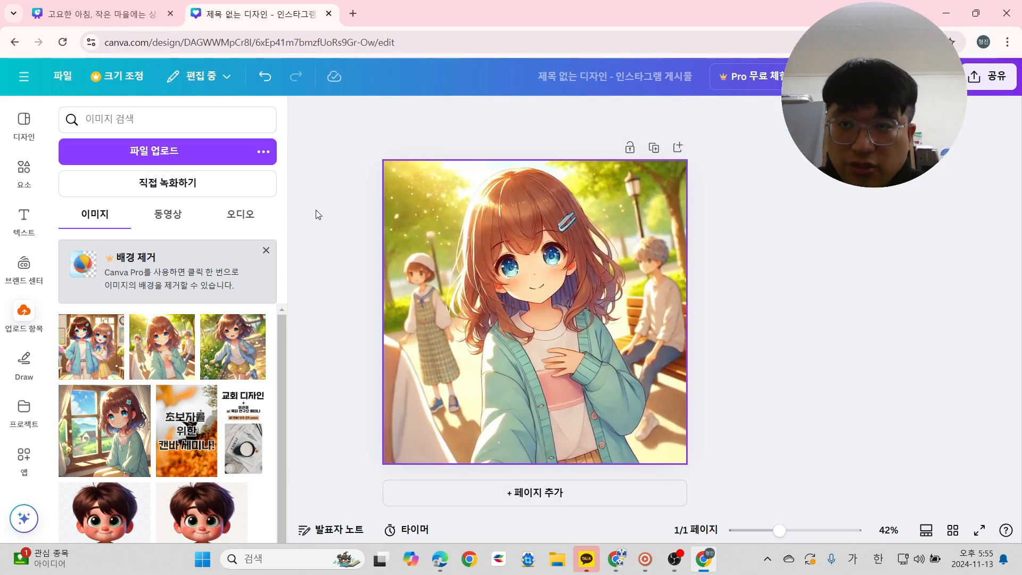
{"action": "left_click", "coordinate": [106, 21]}
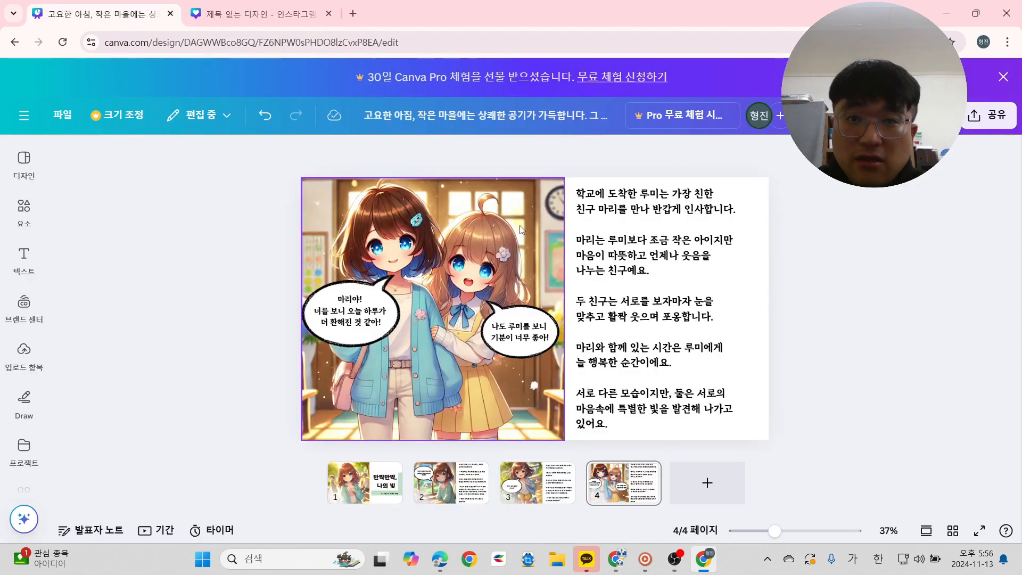
{"action": "left_click", "coordinate": [390, 481]}
{"action": "left_click", "coordinate": [664, 377]}
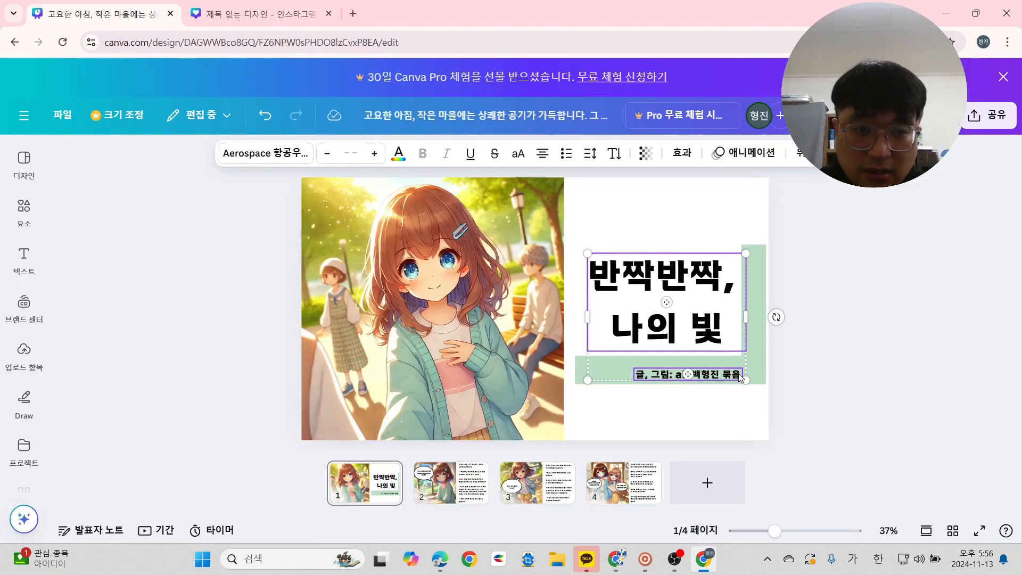
{"action": "left_click", "coordinate": [260, 13]}
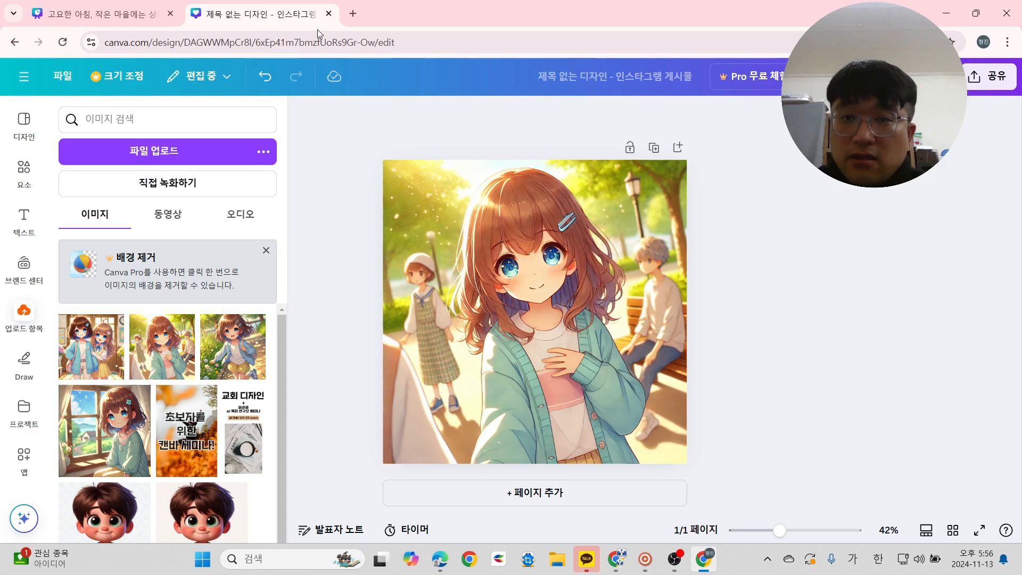
{"action": "key", "text": "ctrl+v"}
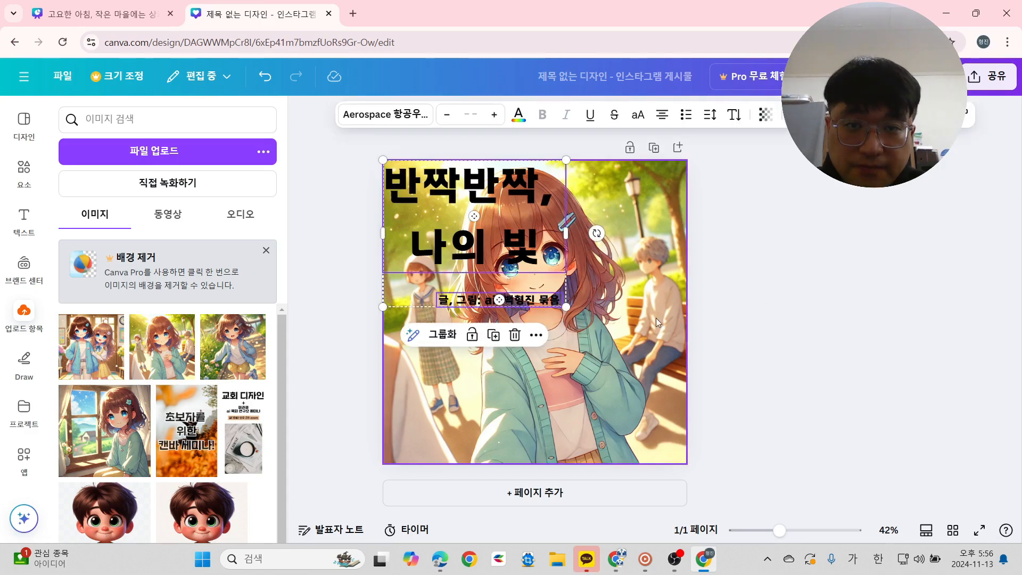
Move the title onto the lower half of the picture and fit it on a single line at font size 82.8.
{"action": "left_click_drag", "start_coordinate": [465, 238], "coordinate": [537, 391]}
{"action": "left_click", "coordinate": [637, 369]}
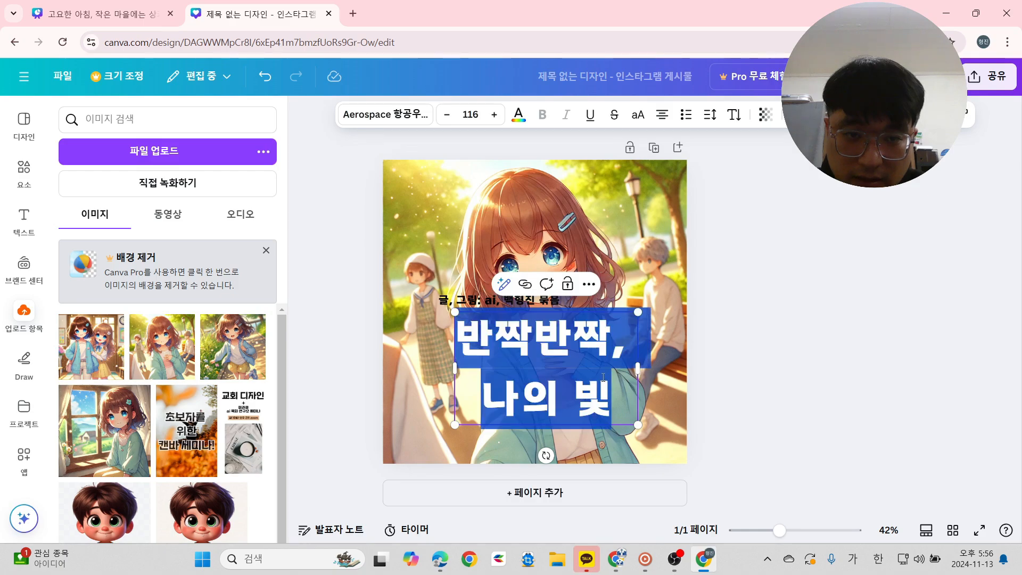
{"action": "left_click", "coordinate": [807, 357]}
{"action": "left_click", "coordinate": [602, 370]}
{"action": "left_click_drag", "start_coordinate": [638, 368], "coordinate": [715, 376]}
{"action": "left_click", "coordinate": [525, 384]}
{"action": "left_click", "coordinate": [524, 384]}
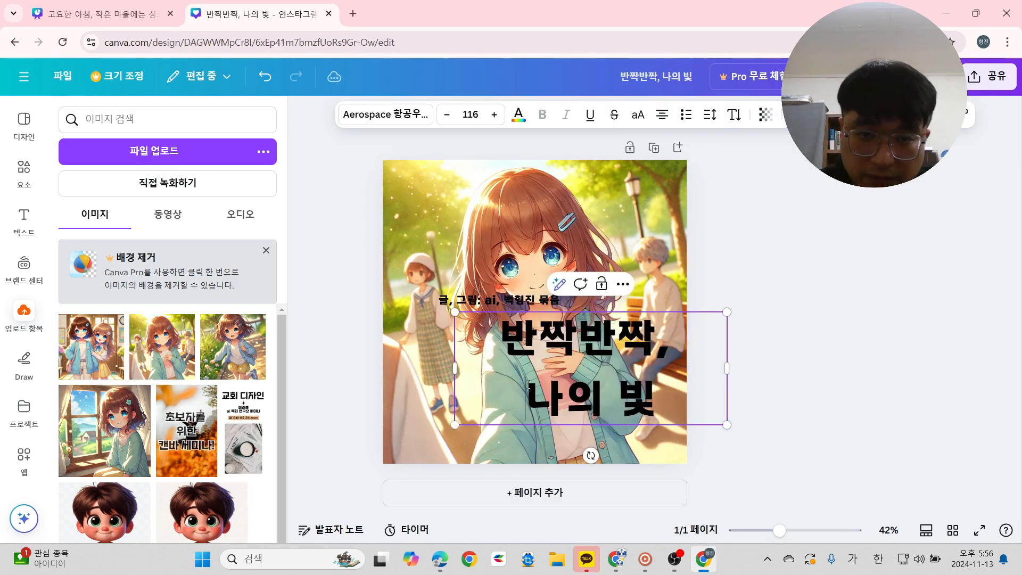
{"action": "key", "text": "BackSpace"}
{"action": "left_click", "coordinate": [860, 359]}
{"action": "left_click_drag", "start_coordinate": [600, 351], "coordinate": [524, 365]}
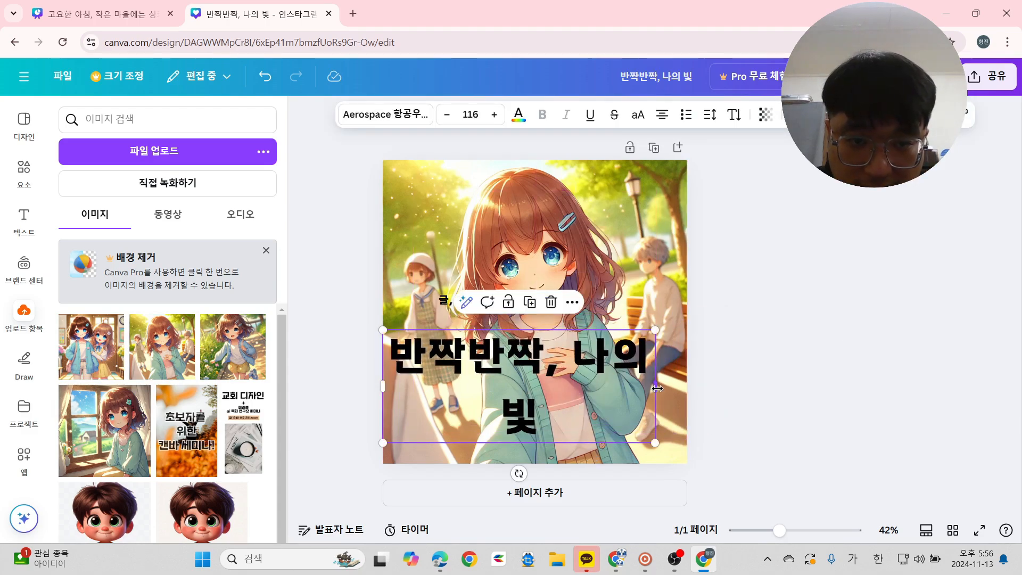
{"action": "left_click_drag", "start_coordinate": [654, 385], "coordinate": [608, 370]}
Apply the 테두리 (outline) text effect to the title.
{"action": "left_click", "coordinate": [803, 114]}
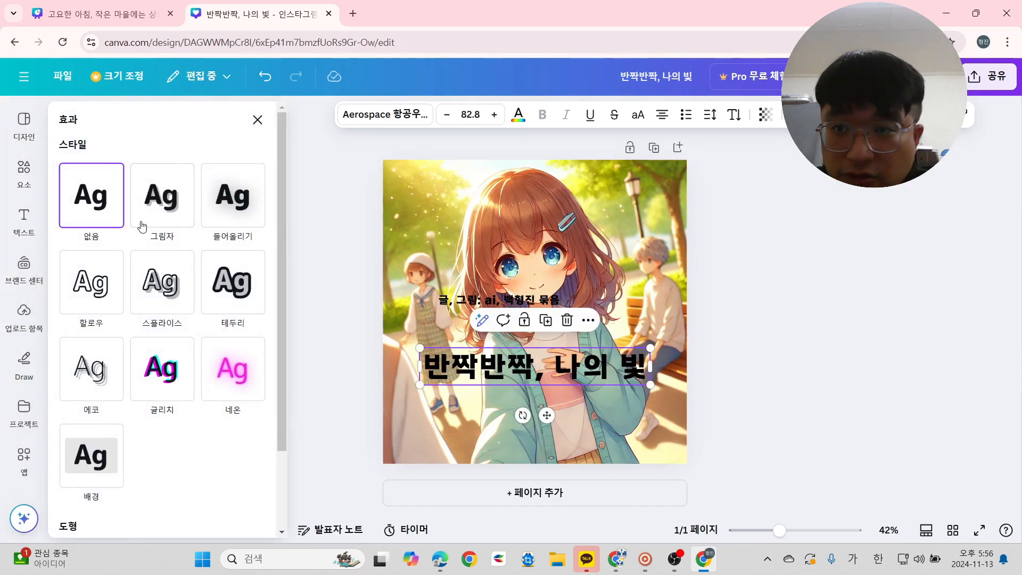
{"action": "left_click", "coordinate": [261, 295]}
{"action": "scroll", "coordinate": [181, 356], "scroll_direction": "down", "scroll_amount": 2}
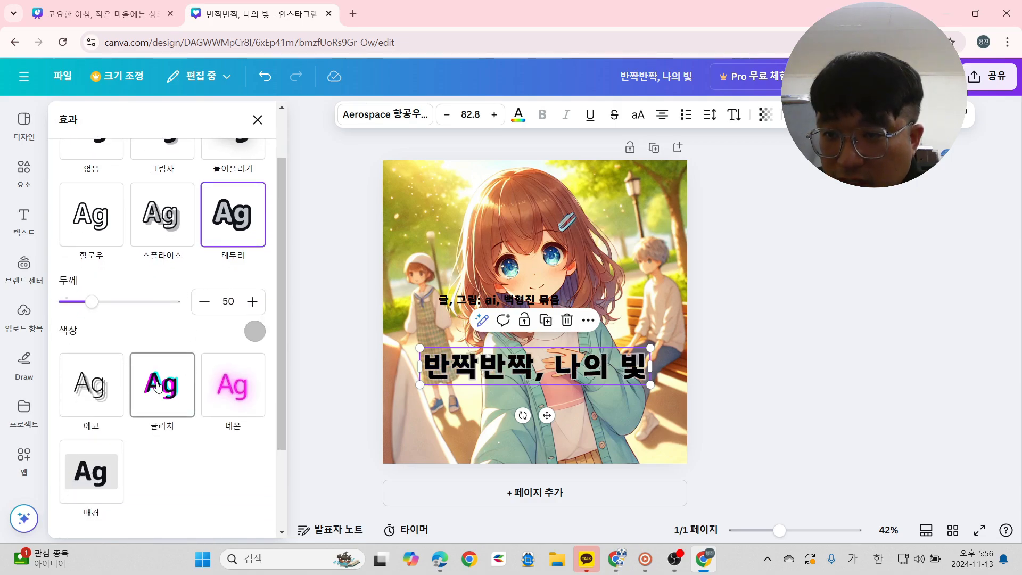
Try the 배경 (background) effect on the title and restore its 테두리 effect.
{"action": "left_click", "coordinate": [92, 468]}
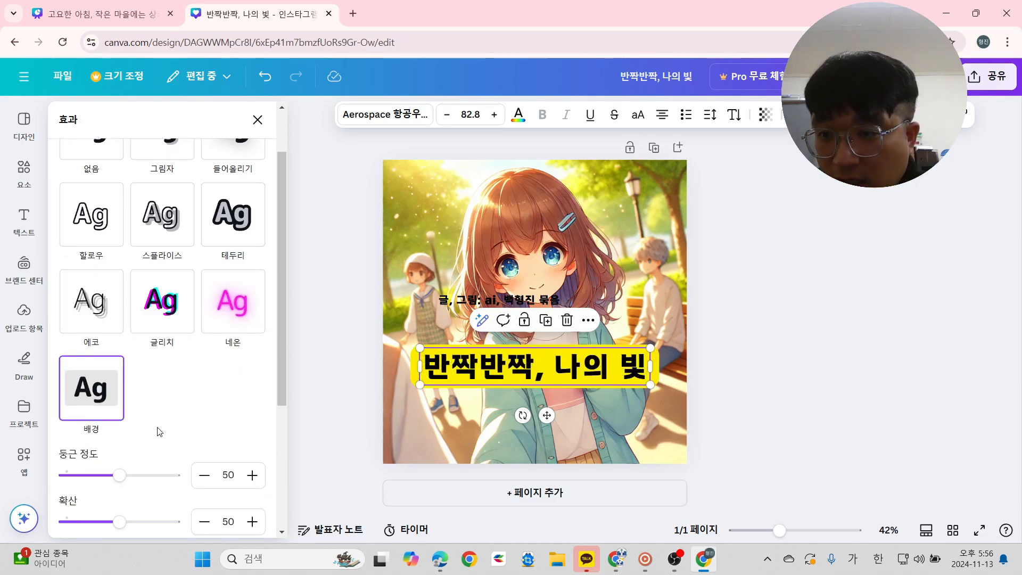
{"action": "scroll", "coordinate": [155, 429], "scroll_direction": "down", "scroll_amount": 4}
{"action": "scroll", "coordinate": [240, 209], "scroll_direction": "up", "scroll_amount": 5}
{"action": "left_click", "coordinate": [242, 216]}
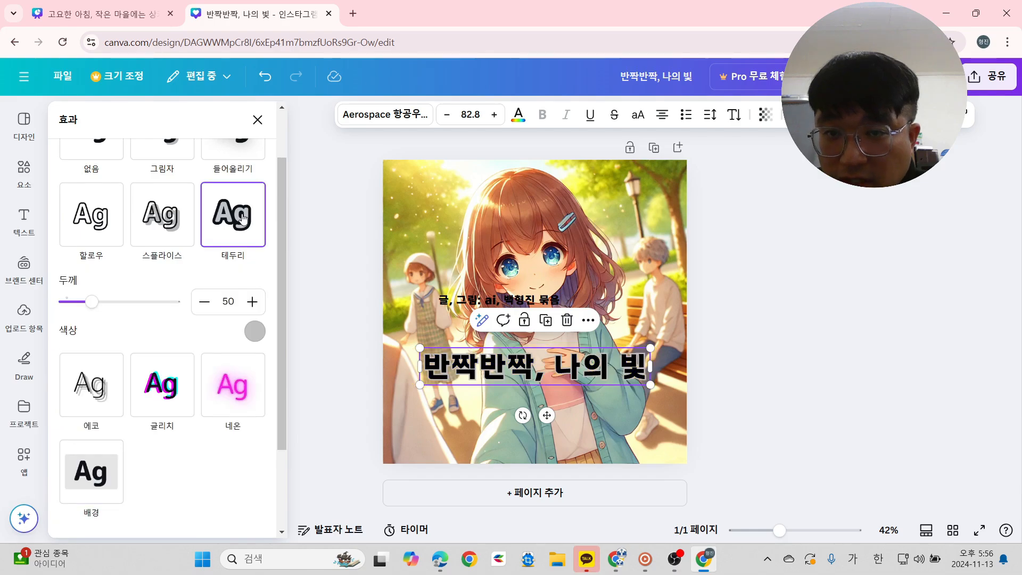
Set the title's outline colour to white.
{"action": "scroll", "coordinate": [175, 435], "scroll_direction": "down", "scroll_amount": 2}
{"action": "scroll", "coordinate": [198, 419], "scroll_direction": "up", "scroll_amount": 3}
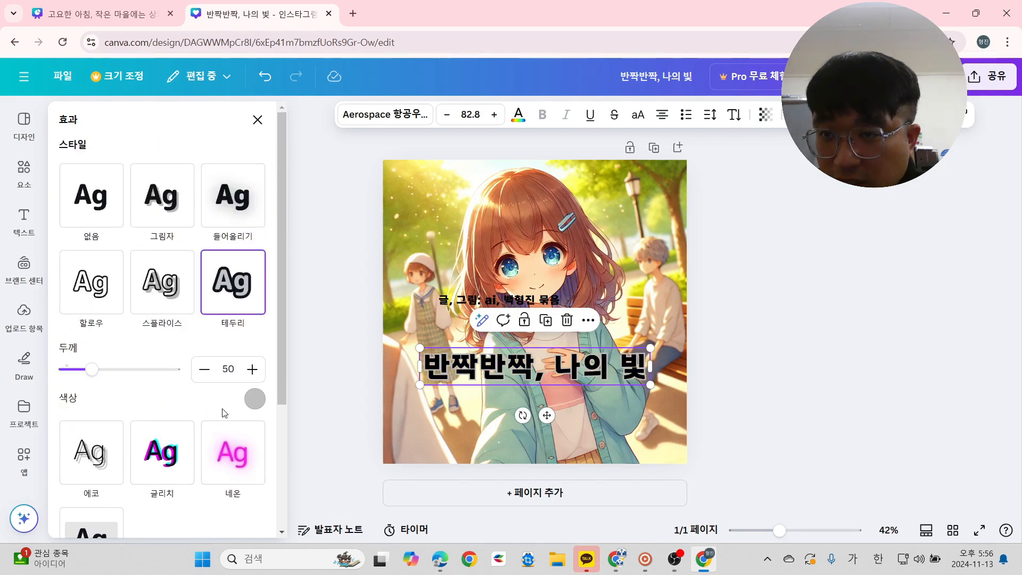
{"action": "left_click", "coordinate": [255, 399]}
{"action": "left_click", "coordinate": [139, 252]}
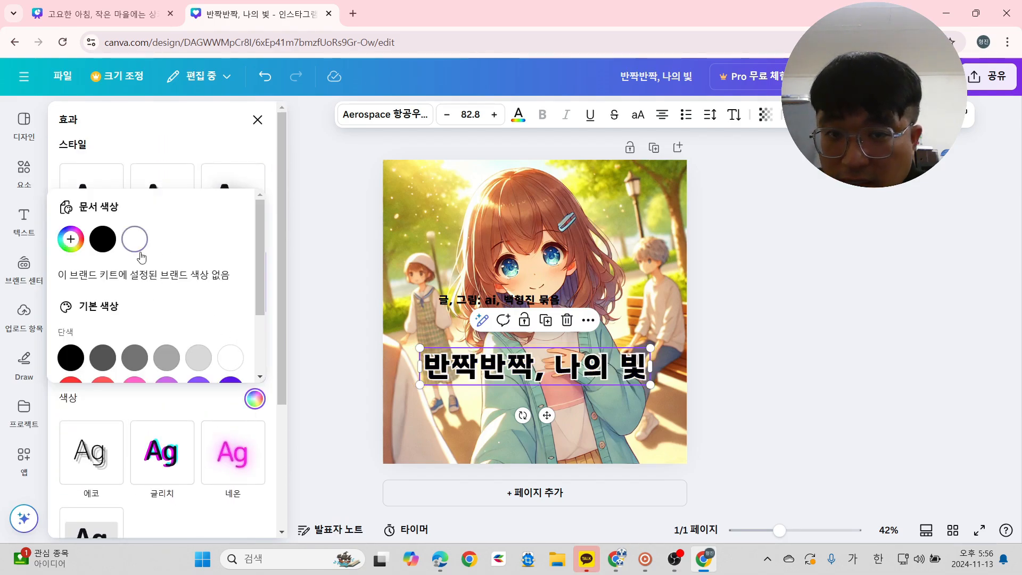
{"action": "left_click", "coordinate": [820, 391]}
Place the author credit line beneath the title, aligned with its right end, and give it a white 테두리 outline.
{"action": "left_click", "coordinate": [492, 299]}
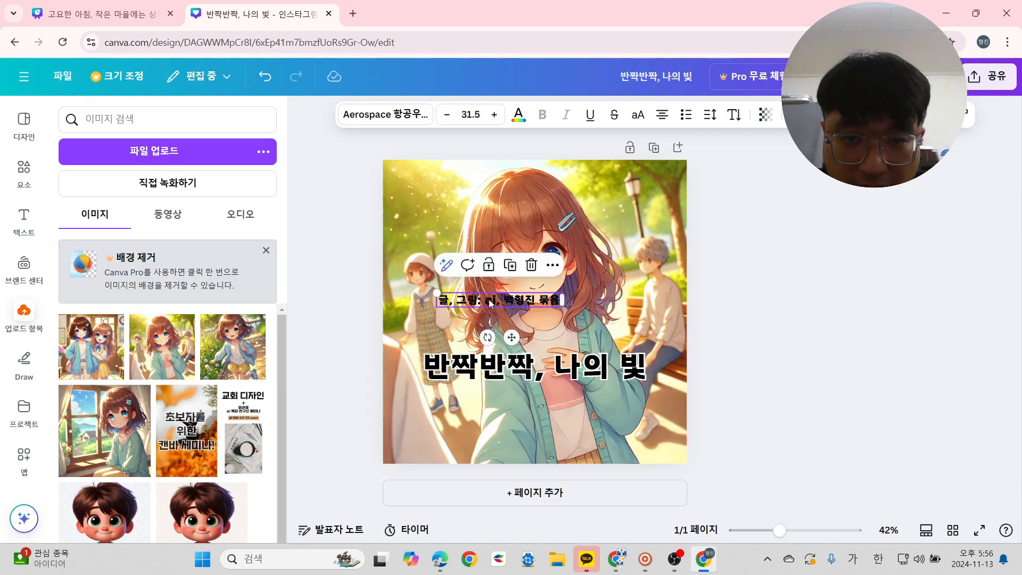
{"action": "left_click_drag", "start_coordinate": [491, 299], "coordinate": [578, 390]}
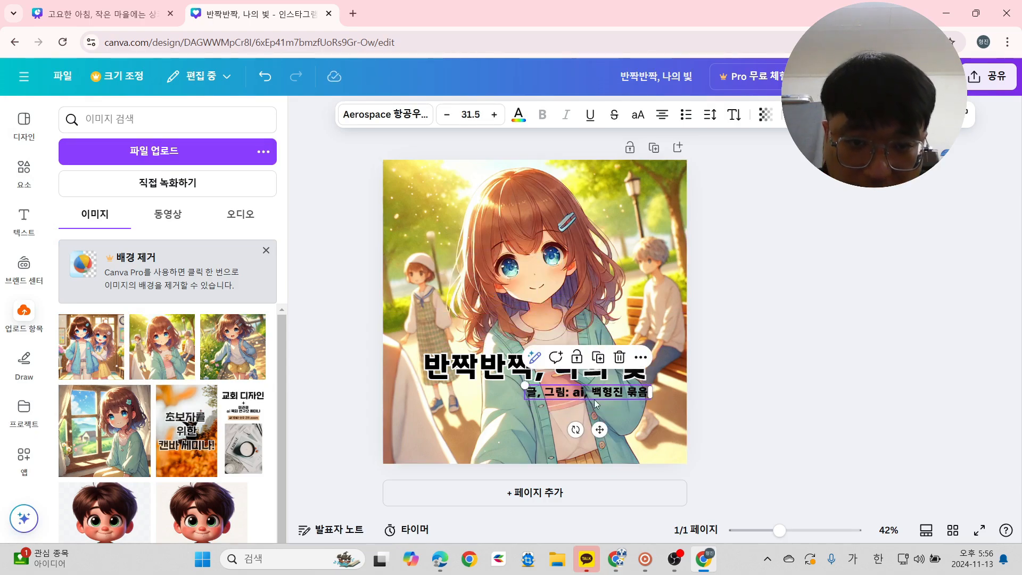
{"action": "left_click", "coordinate": [801, 115]}
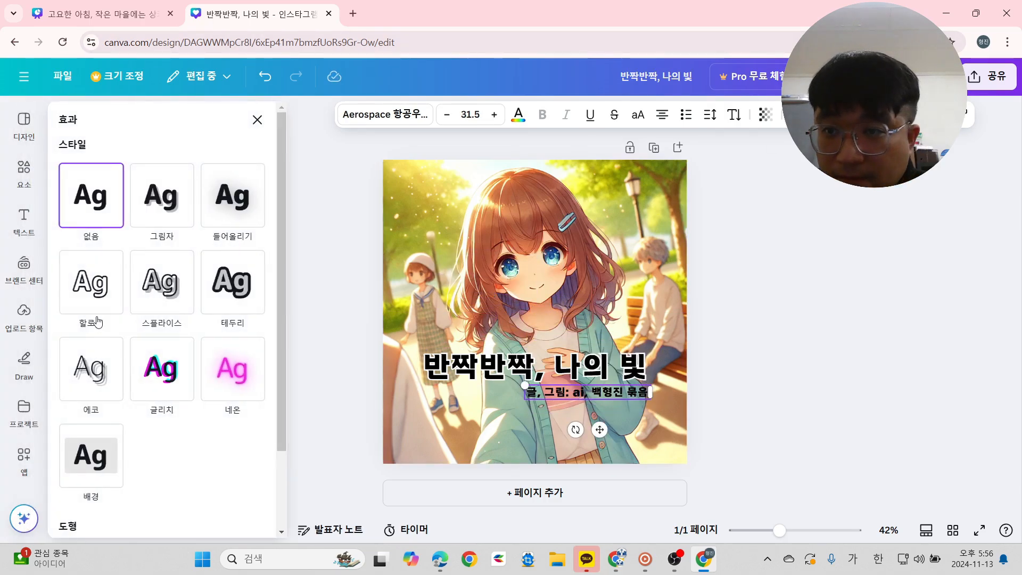
{"action": "left_click", "coordinate": [233, 282]}
{"action": "scroll", "coordinate": [239, 217], "scroll_direction": "down", "scroll_amount": 3}
{"action": "left_click", "coordinate": [255, 216]}
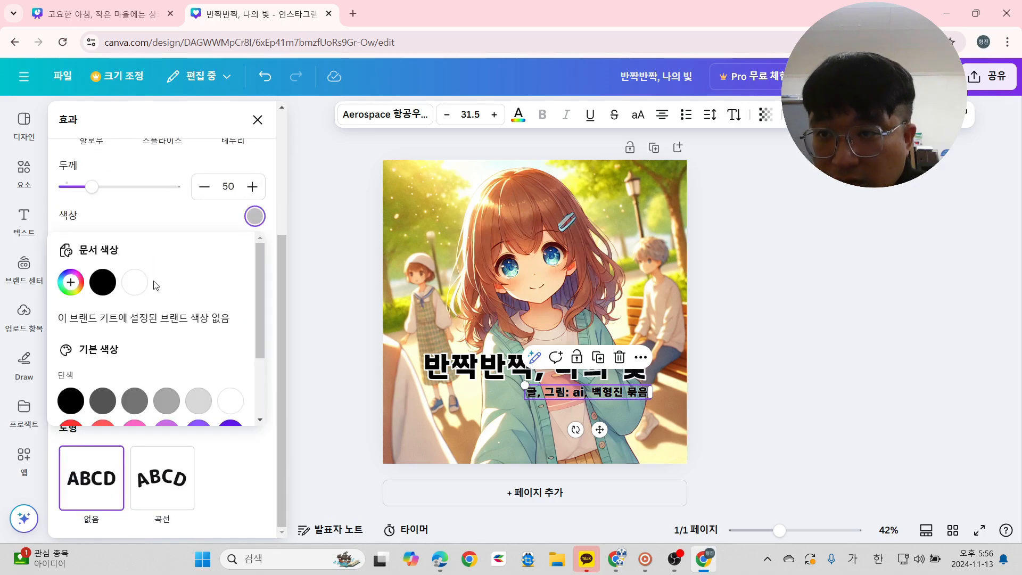
{"action": "left_click", "coordinate": [757, 394]}
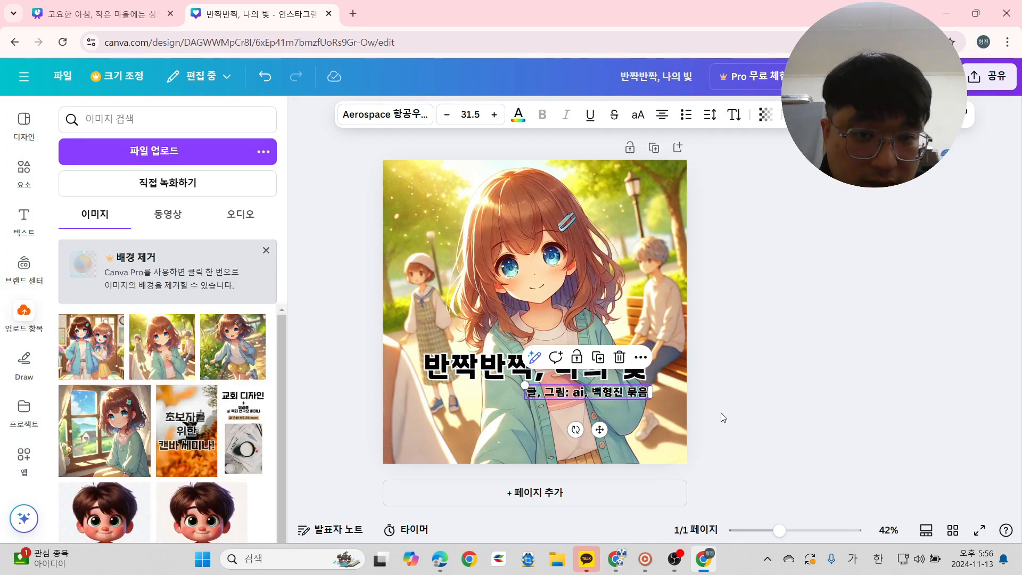
Thicken the 테두리 outline of the title and the author credit line together.
{"action": "left_click", "coordinate": [530, 373]}
{"action": "left_click", "coordinate": [586, 399], "text": "shift"}
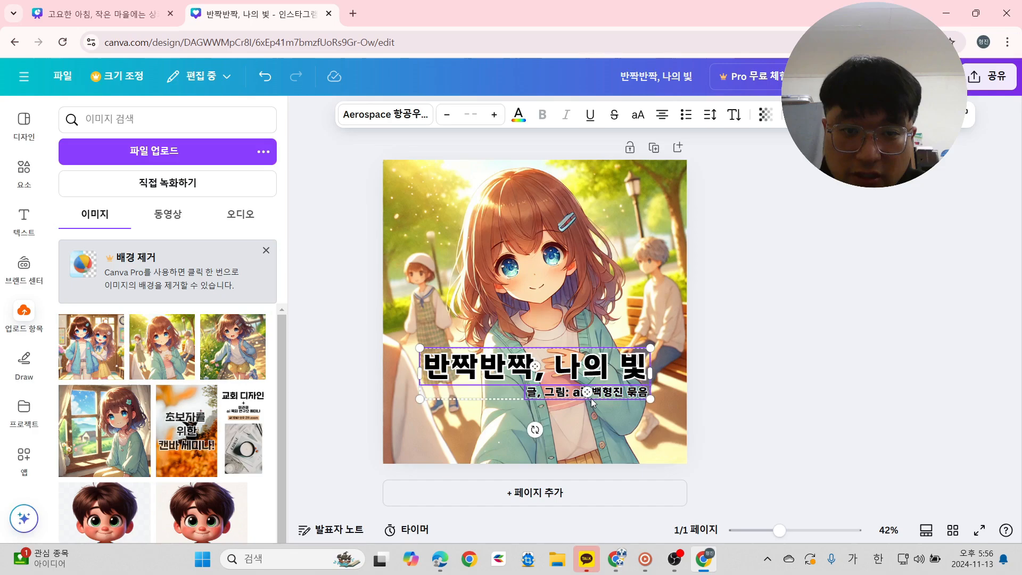
{"action": "left_click", "coordinate": [802, 115]}
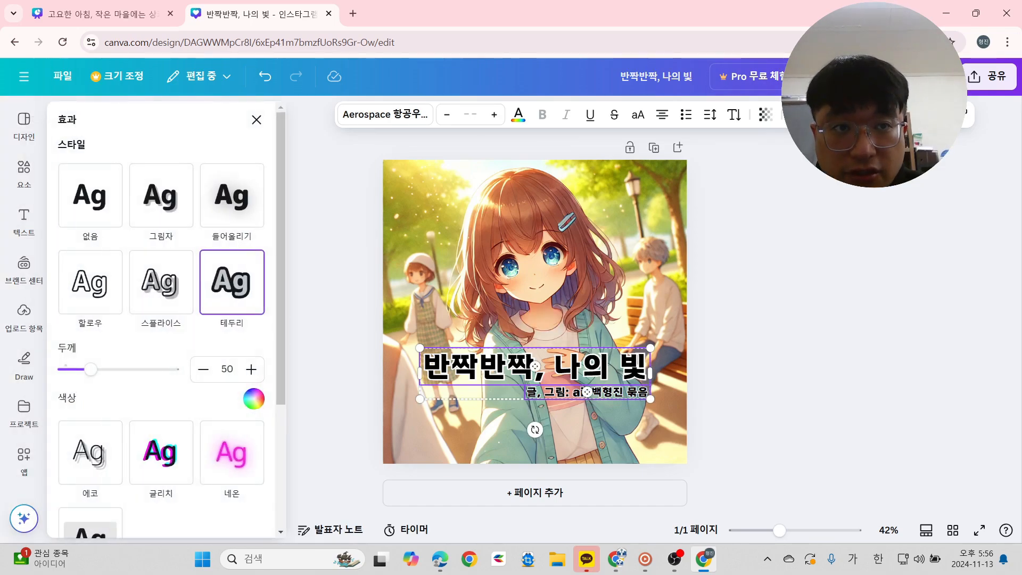
{"action": "left_click_drag", "start_coordinate": [90, 375], "coordinate": [118, 387]}
{"action": "left_click", "coordinate": [820, 374]}
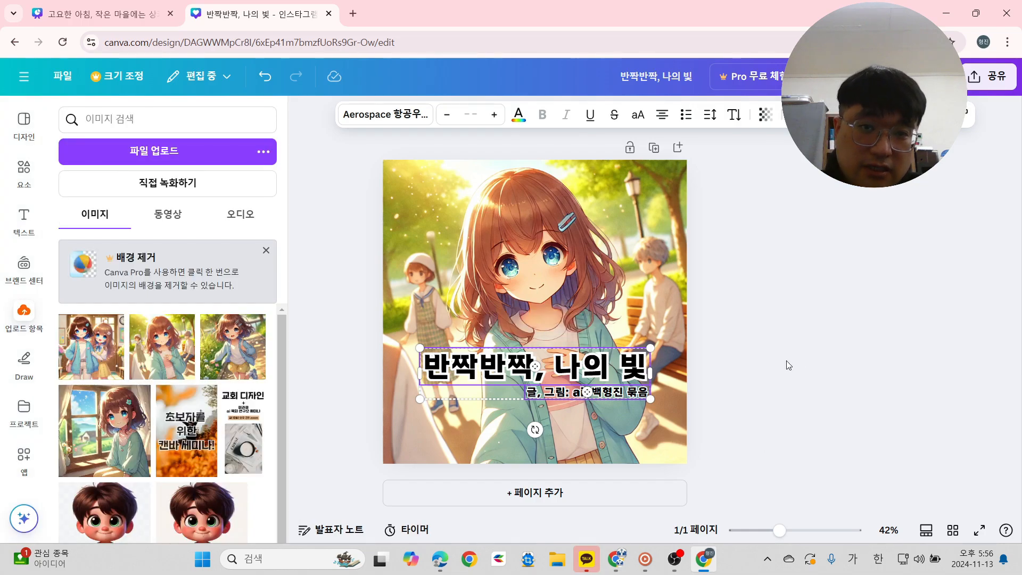
Shift the title and the author credit line slightly upward on the picture.
{"action": "left_click", "coordinate": [613, 363]}
{"action": "left_click_drag", "start_coordinate": [613, 363], "coordinate": [613, 355]}
{"action": "left_click_drag", "start_coordinate": [612, 392], "coordinate": [613, 384]}
{"action": "left_click", "coordinate": [853, 421]}
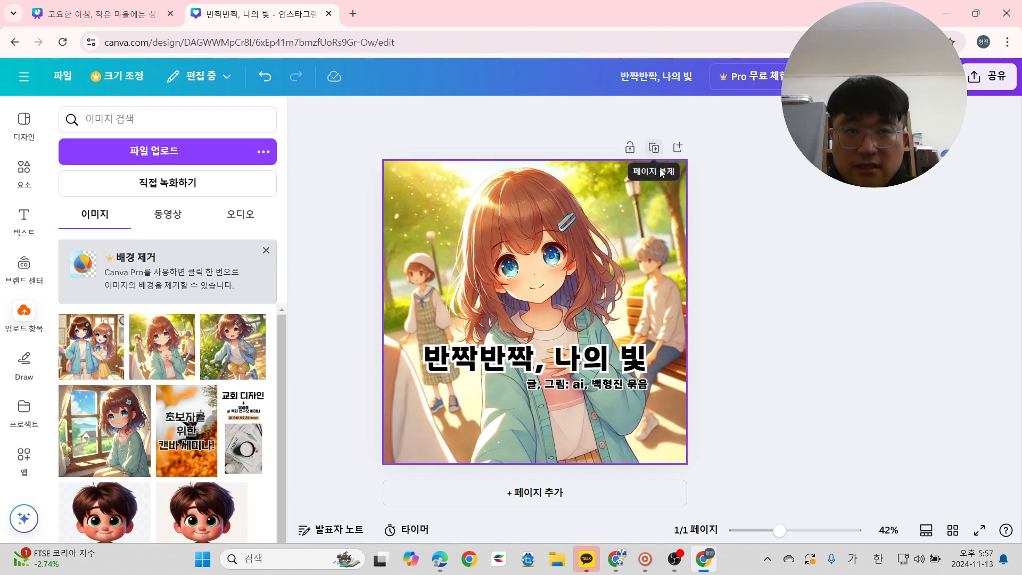
Duplicate the cover page and delete the title, the author credit line and the picture from the copy.
{"action": "left_click", "coordinate": [654, 148]}
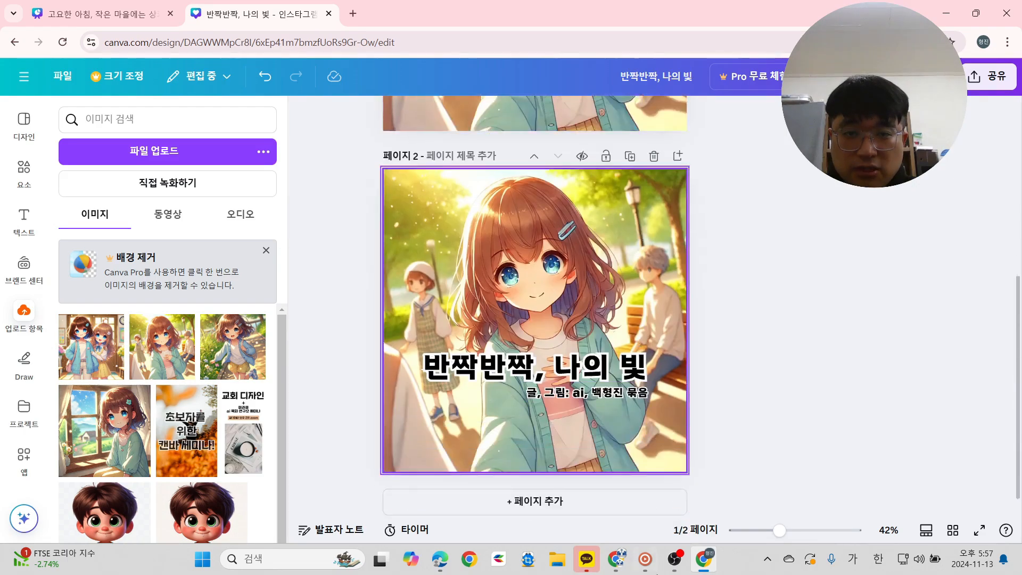
{"action": "left_click", "coordinate": [511, 362]}
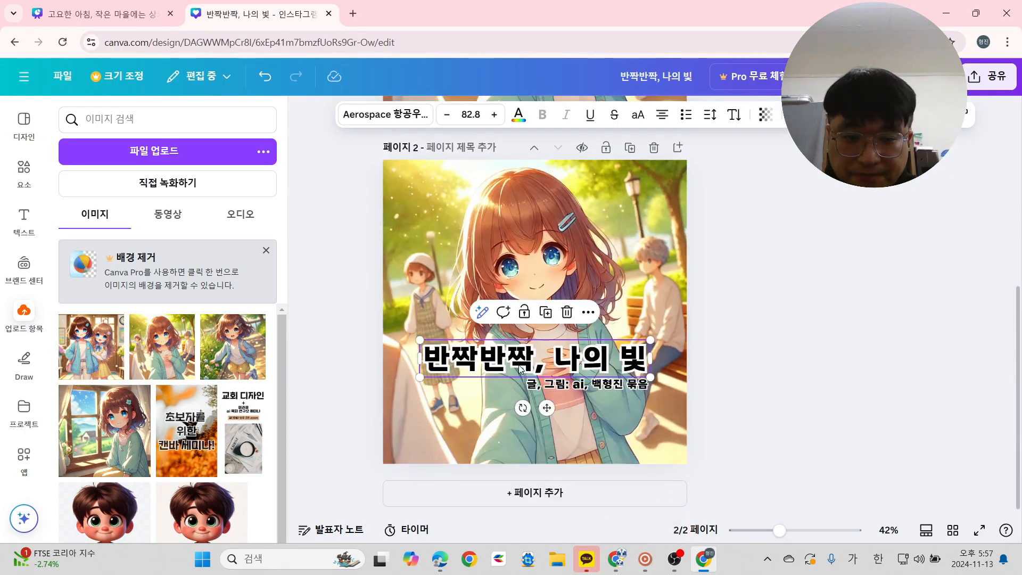
{"action": "key", "text": "Delete"}
{"action": "left_click", "coordinate": [599, 385]}
{"action": "key", "text": "Delete"}
{"action": "left_click", "coordinate": [584, 283]}
{"action": "key", "text": "Delete"}
{"action": "left_click", "coordinate": [551, 410]}
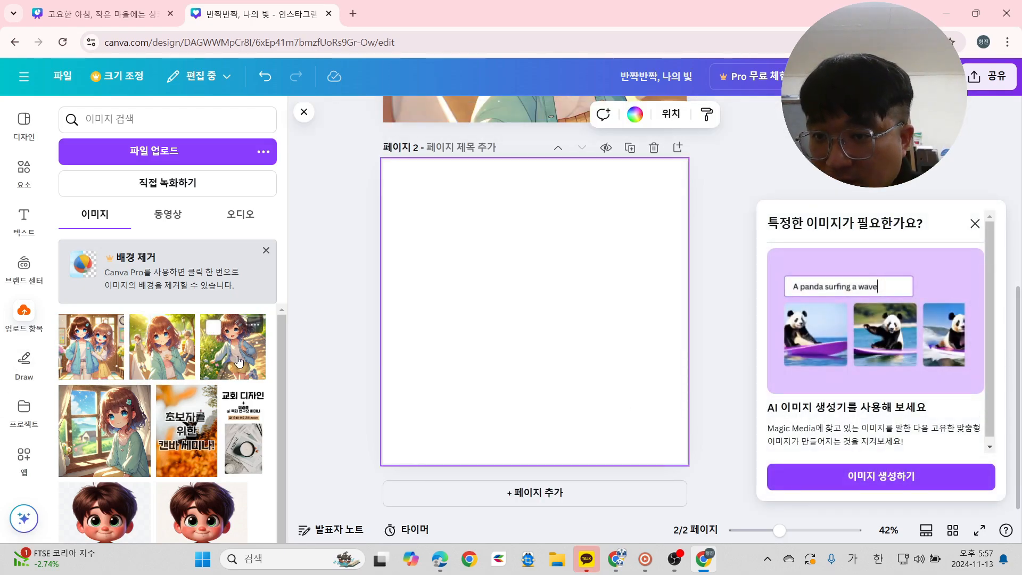
Add the uploaded picture of the girl at the window to page 2 and set it as the page background.
{"action": "left_click", "coordinate": [107, 426]}
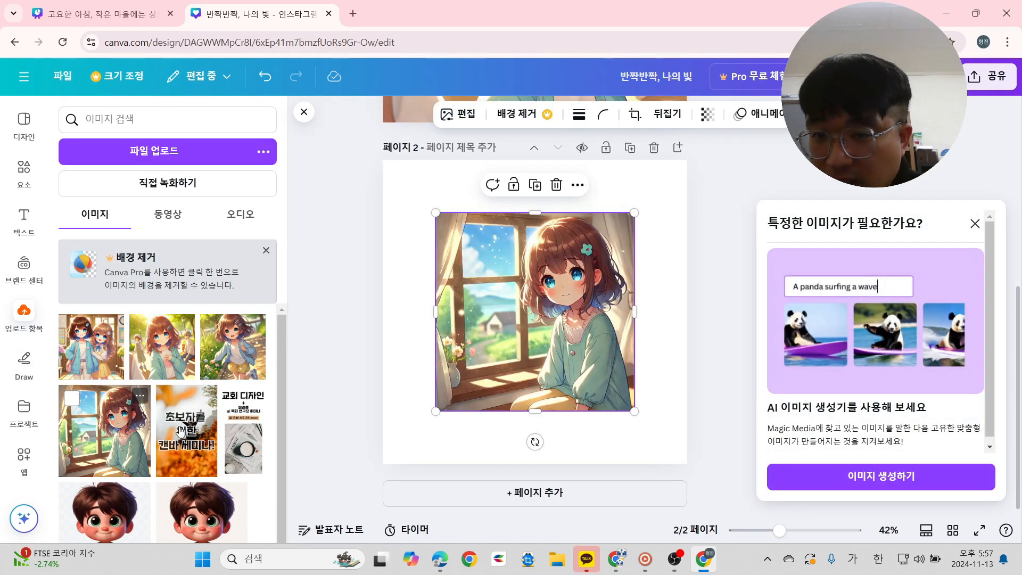
{"action": "right_click", "coordinate": [522, 308]}
{"action": "left_click", "coordinate": [336, 315]}
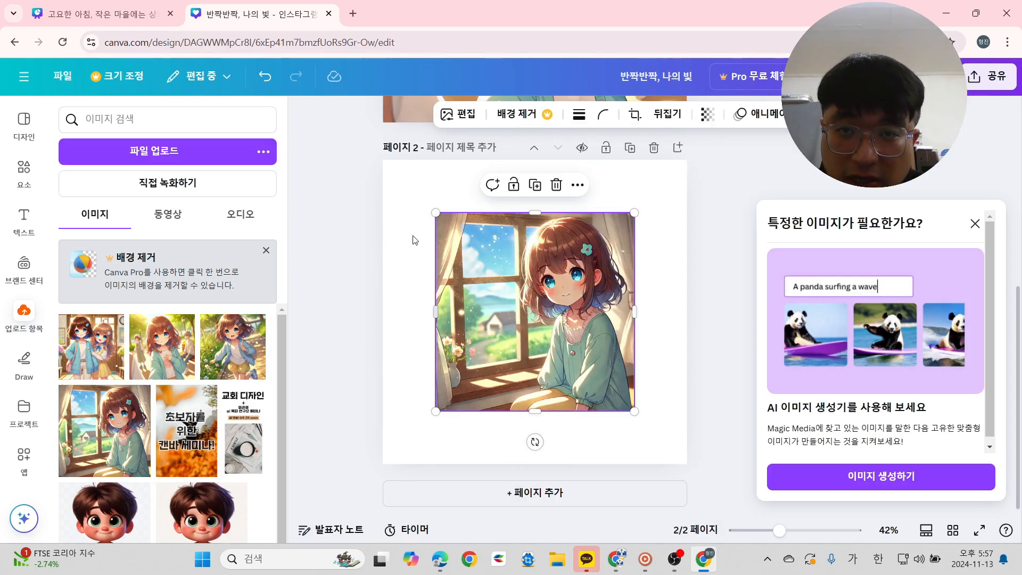
{"action": "right_click", "coordinate": [567, 315]}
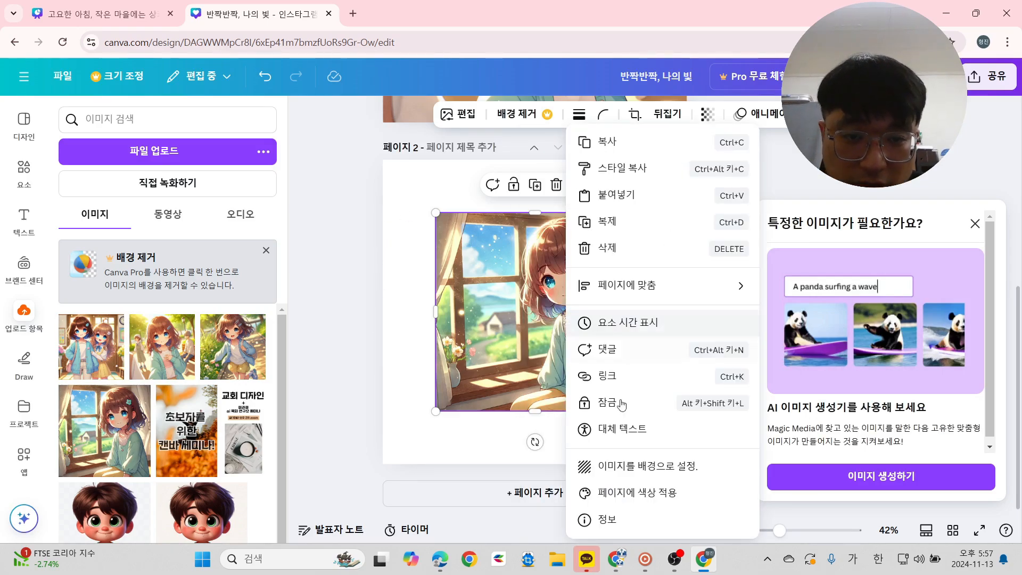
{"action": "left_click", "coordinate": [649, 473]}
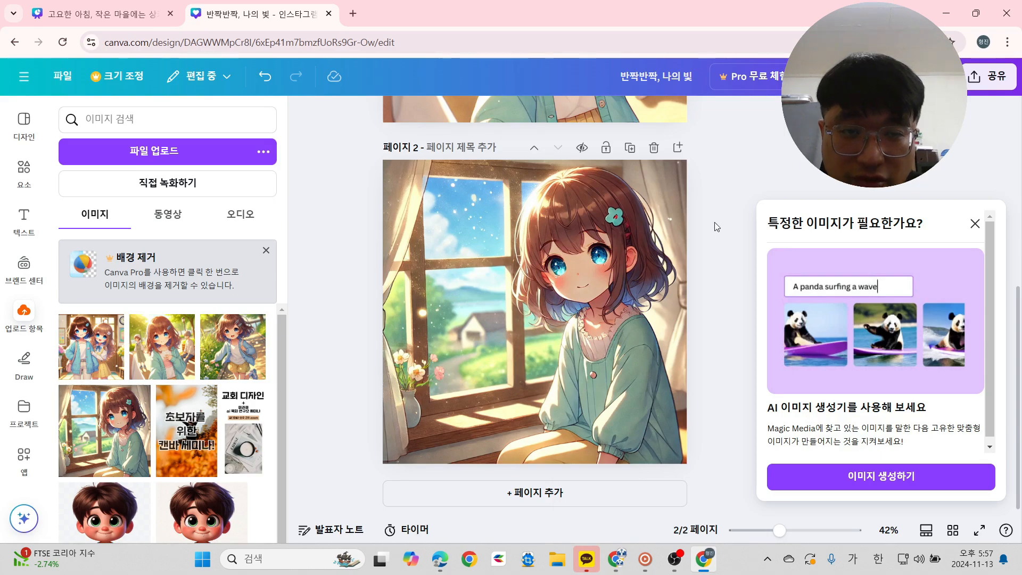
{"action": "left_click", "coordinate": [974, 223]}
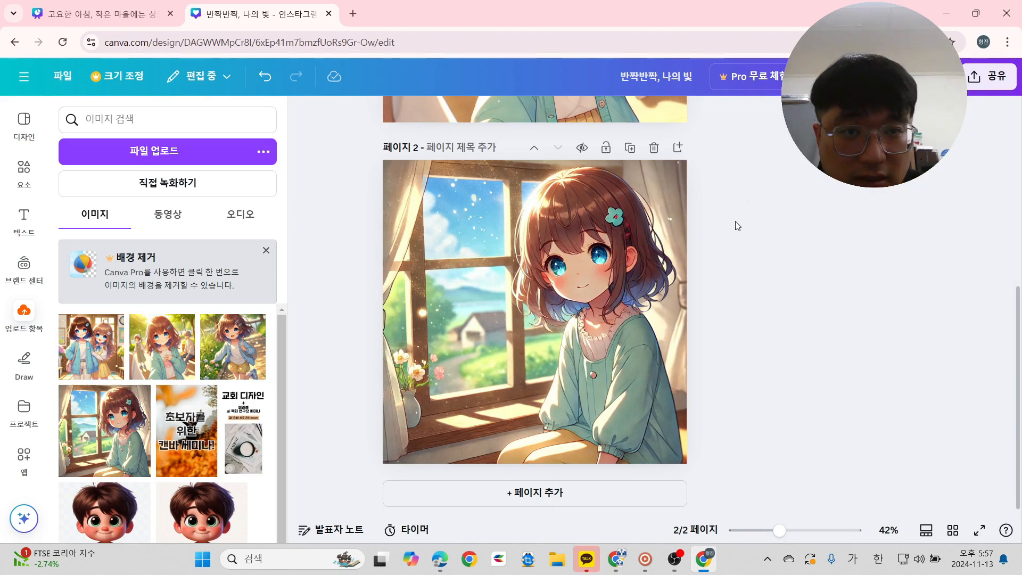
Duplicate page 2 and fade the background picture on page 3 to a transparency value of 19.
{"action": "left_click", "coordinate": [630, 147]}
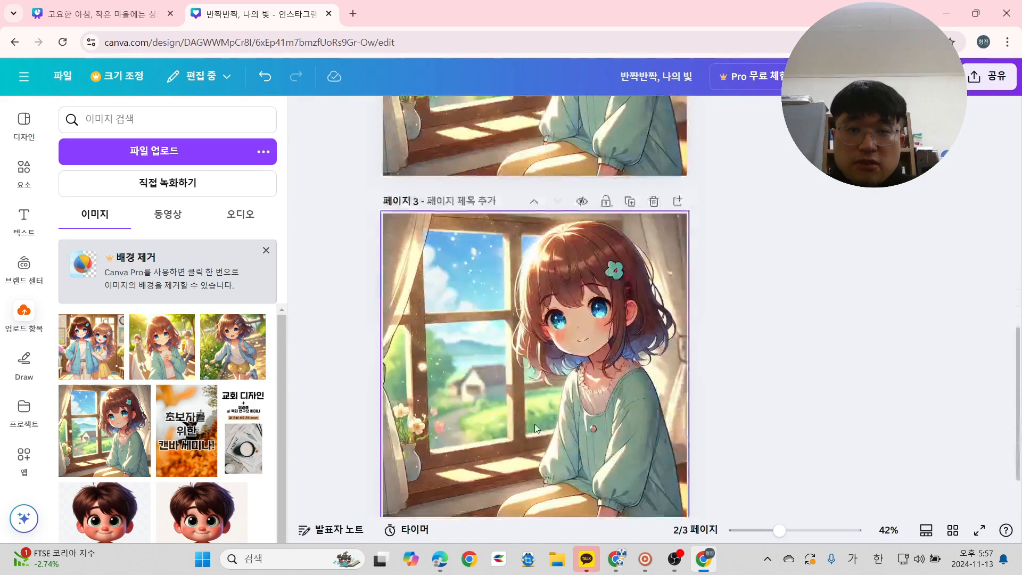
{"action": "left_click", "coordinate": [558, 415]}
{"action": "left_click", "coordinate": [723, 114]}
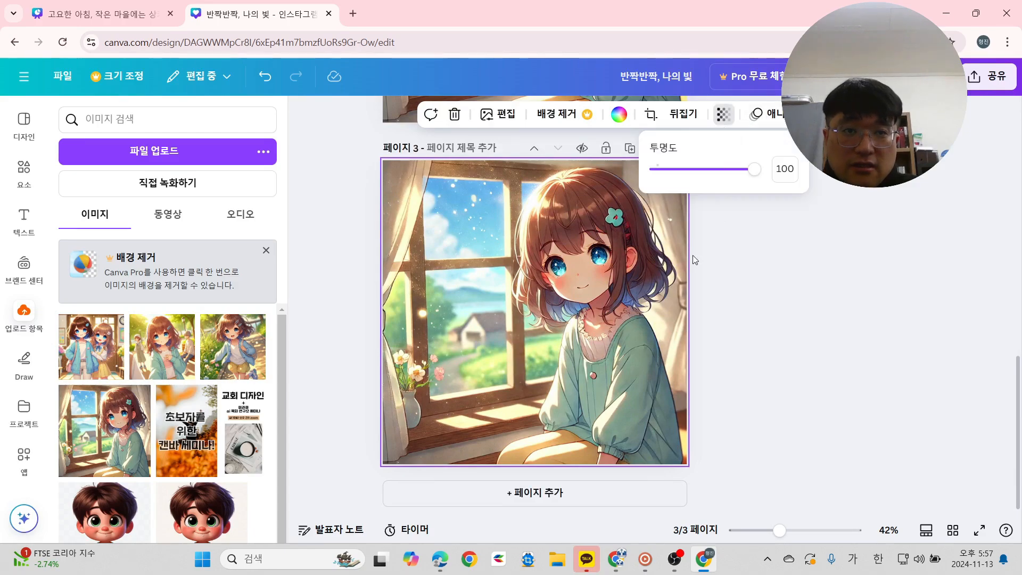
{"action": "left_click_drag", "start_coordinate": [758, 178], "coordinate": [675, 183]}
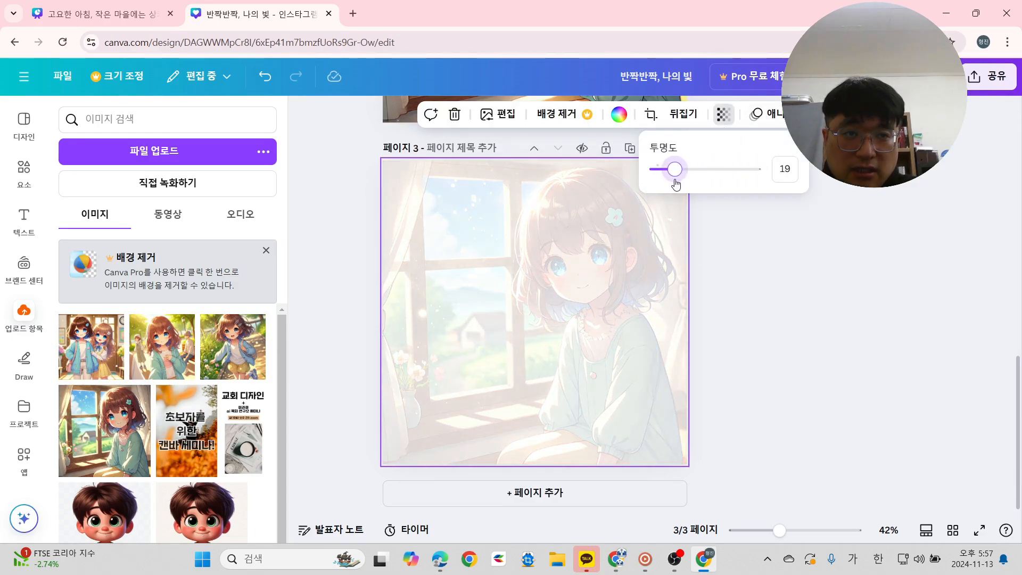
{"action": "scroll", "coordinate": [806, 313], "scroll_direction": "up", "scroll_amount": 5}
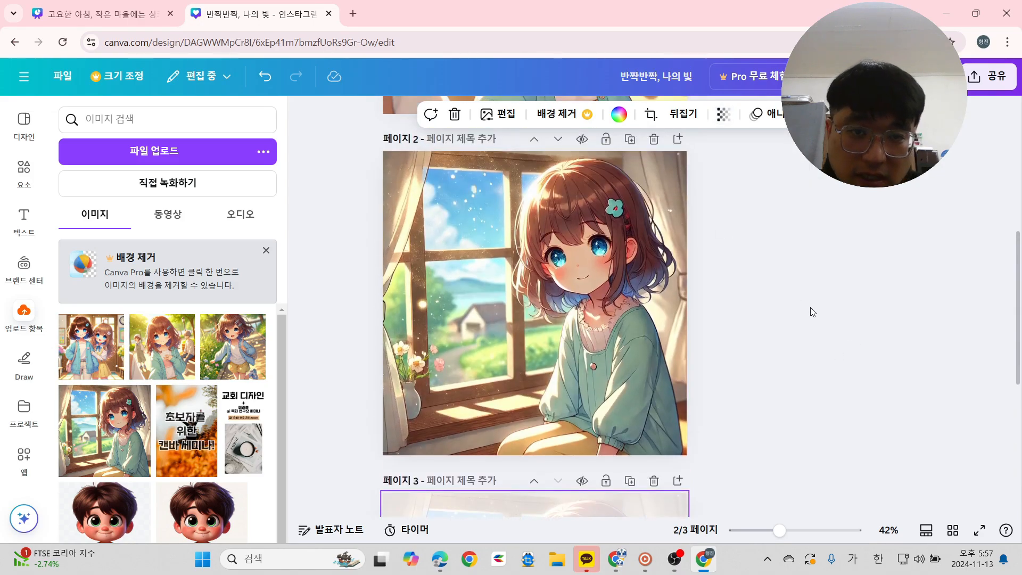
Copy the speech bubble with its text from page 2 of the storybook design onto page 2 of the Instagram post.
{"action": "scroll", "coordinate": [798, 344], "scroll_direction": "down", "scroll_amount": 5}
{"action": "scroll", "coordinate": [777, 394], "scroll_direction": "up", "scroll_amount": 5}
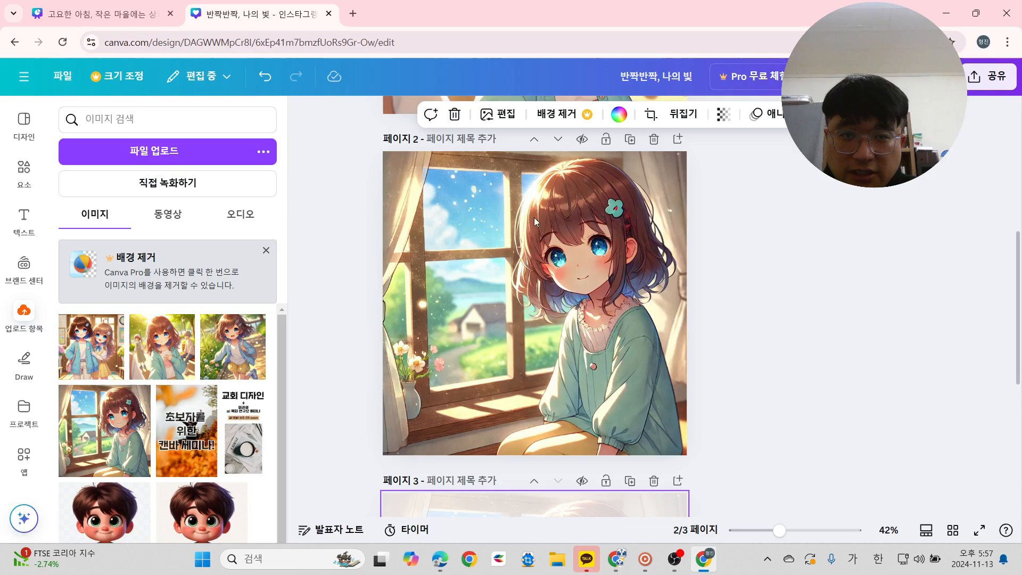
{"action": "key", "text": "ctrl+Tab"}
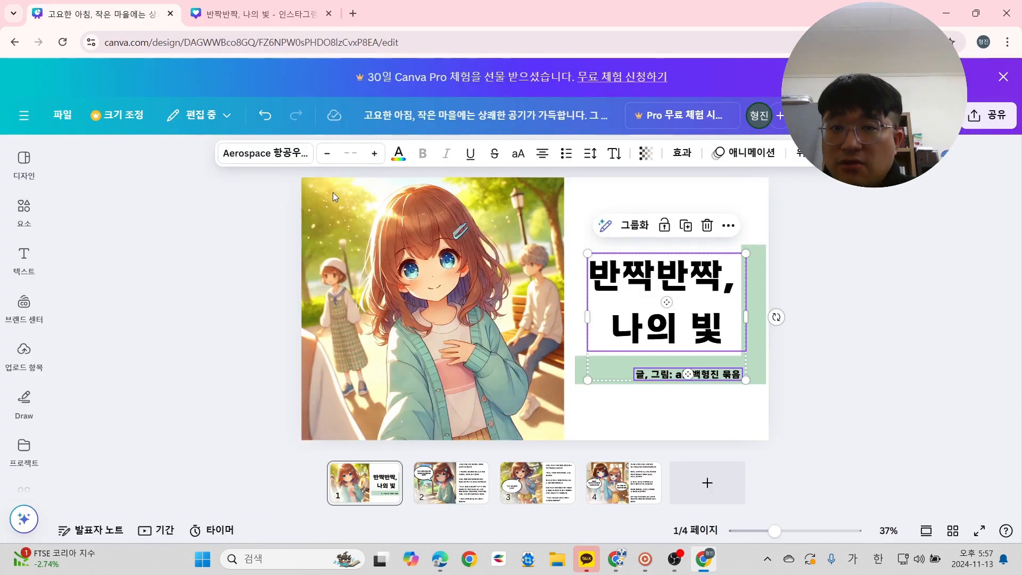
{"action": "left_click", "coordinate": [437, 484]}
{"action": "left_click", "coordinate": [388, 233]}
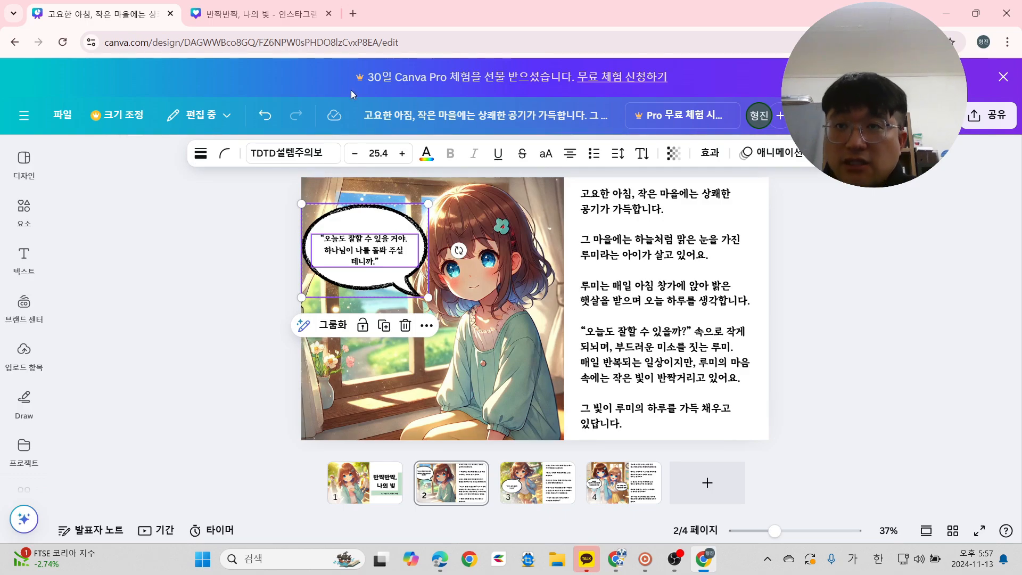
{"action": "left_click", "coordinate": [270, 23]}
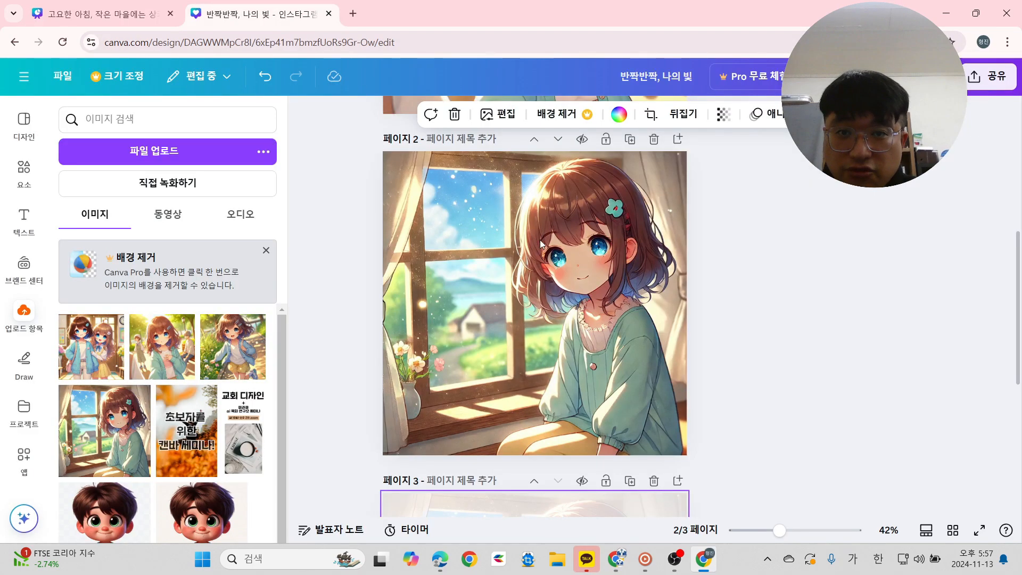
{"action": "key", "text": "ctrl+v"}
{"action": "left_click", "coordinate": [899, 348]}
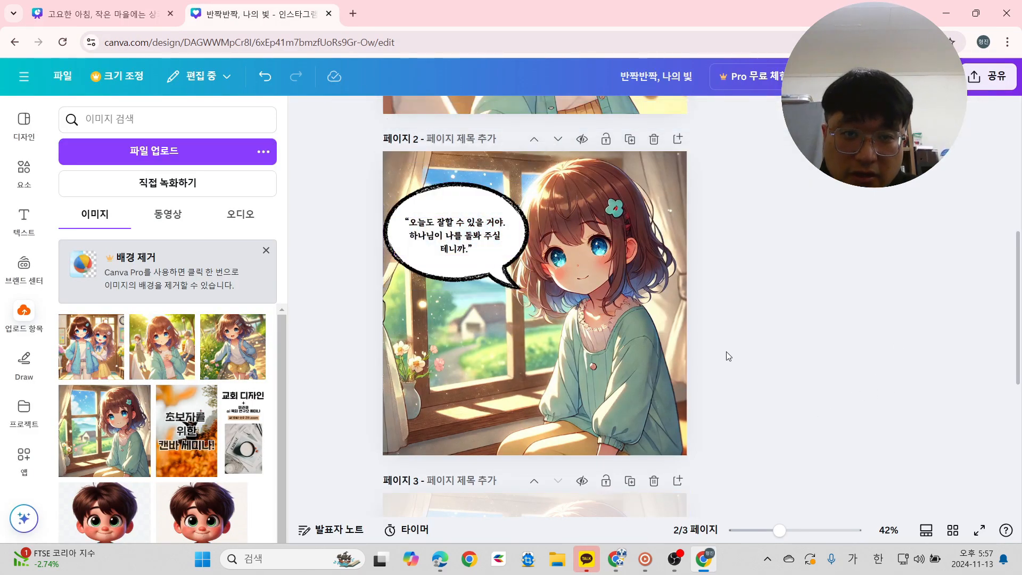
Move the speech bubble and its text slightly lower on page 2, beside the girl's face.
{"action": "left_click", "coordinate": [487, 216]}
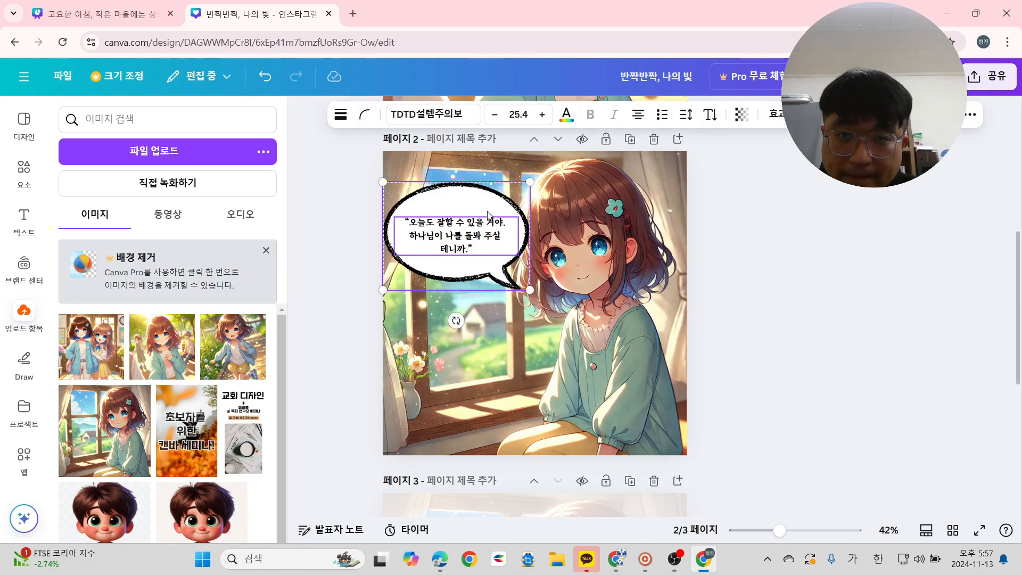
{"action": "left_click_drag", "start_coordinate": [479, 216], "coordinate": [478, 219]}
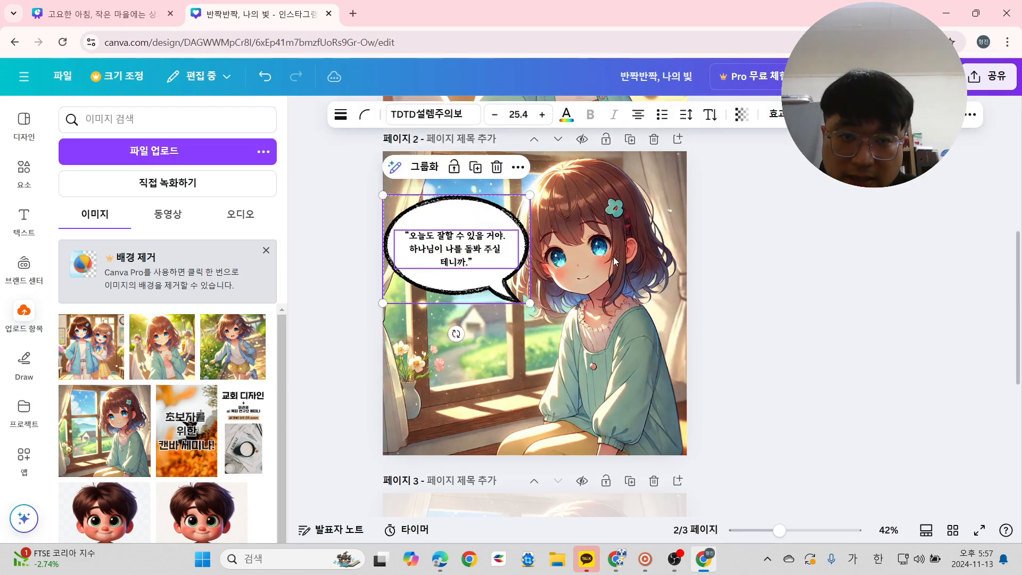
{"action": "left_click", "coordinate": [834, 364]}
Copy the story text from page 2 of the storybook onto the faded page 3 and widen its text box.
{"action": "scroll", "coordinate": [809, 318], "scroll_direction": "down", "scroll_amount": 6}
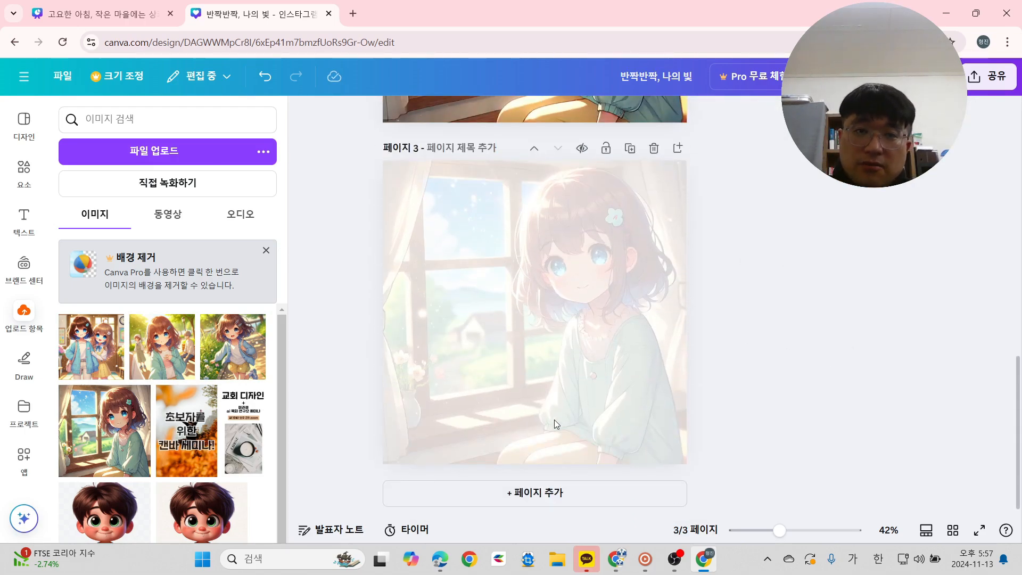
{"action": "left_click", "coordinate": [101, 13]}
{"action": "left_click", "coordinate": [668, 312]}
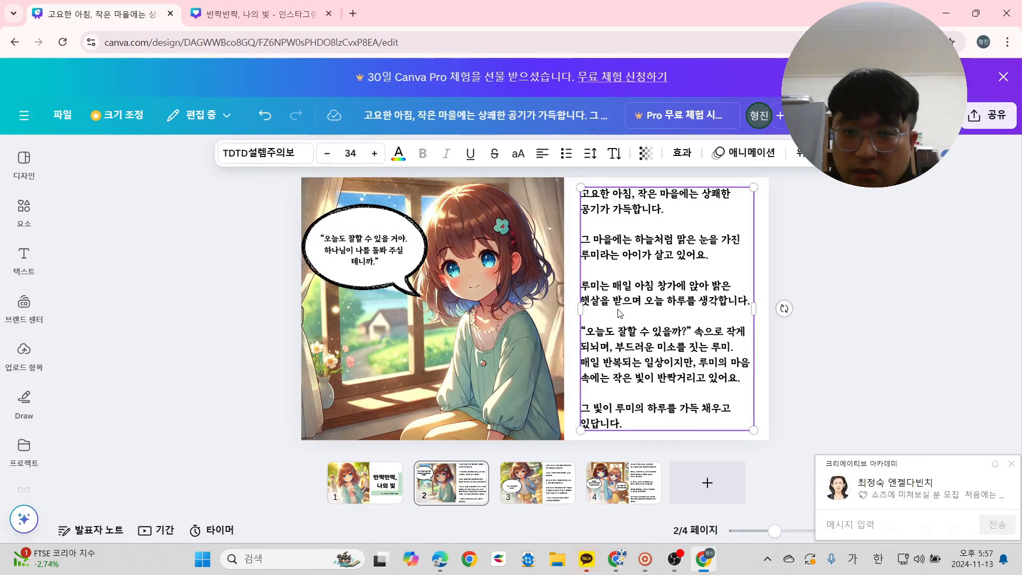
{"action": "left_click", "coordinate": [238, 17]}
{"action": "left_click", "coordinate": [549, 280]}
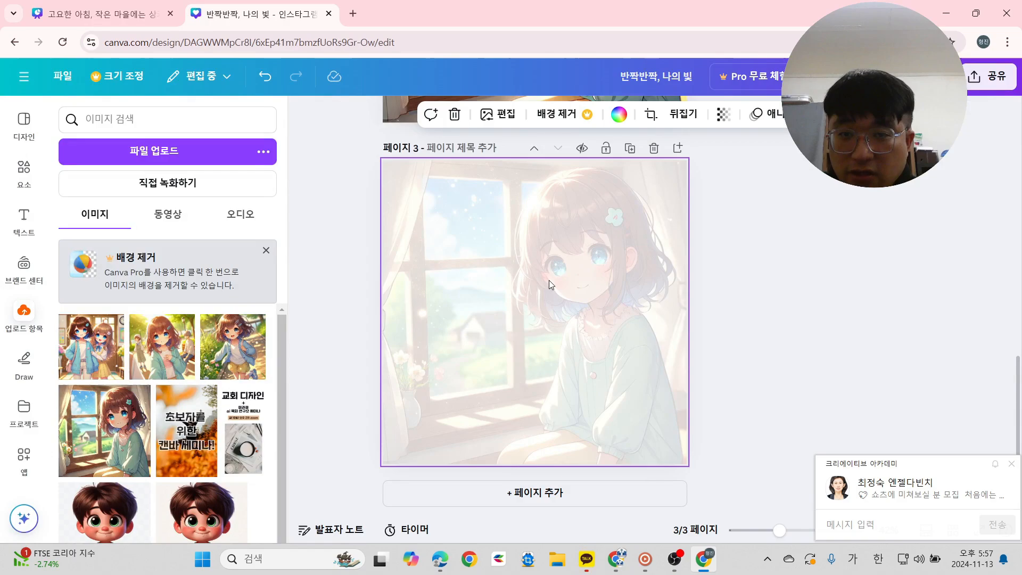
{"action": "type", "text": "고요한 아침, 작은 마을에는 상쾌한 공기가 가득합니다.  그 마을에는 하늘처럼 맑은 눈을 가진 루미라는 아이가 살고 있어요.  루미는 매일 아침 창가에 앉아 밝은 햇살을 받으며 오늘 하루를 생각합니다.  \"오늘도 잘할 수 있을까?\" 속으로 작게 되뇌며, 부드러운 미소를 짓는 루미. 매일 반복되는 일상이지만, 루미의 마음 속에는 작은 빛이 반짝거리고 있어요.  그 빛이 루미의 하루를 가득 채우고 있답니다."}
{"action": "left_click_drag", "start_coordinate": [549, 315], "coordinate": [547, 310]}
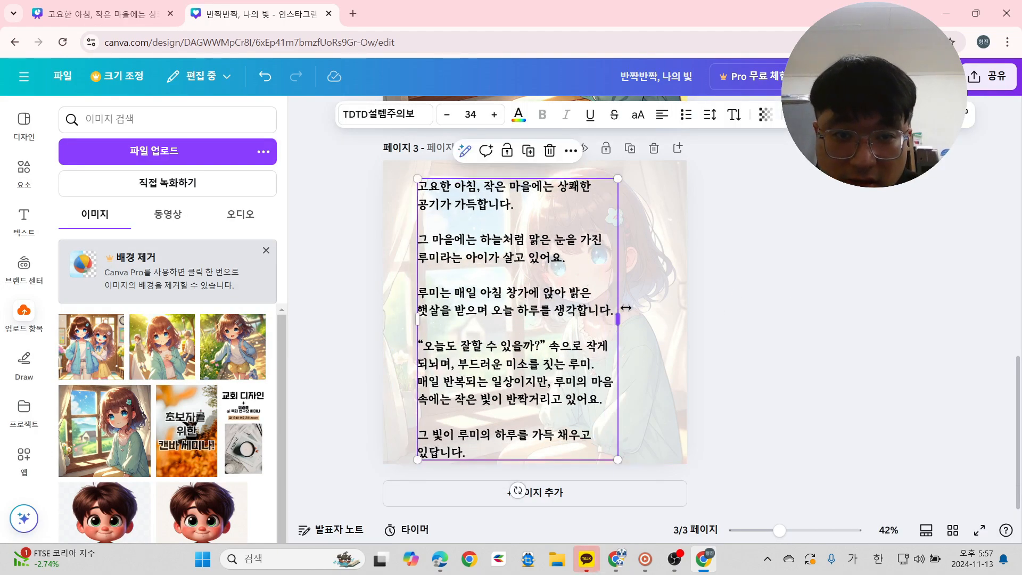
{"action": "left_click_drag", "start_coordinate": [626, 312], "coordinate": [671, 313]}
Rejoin the first paragraph's split lines on page 3 and wrap it before "가득합니다".
{"action": "double_click", "coordinate": [423, 204]}
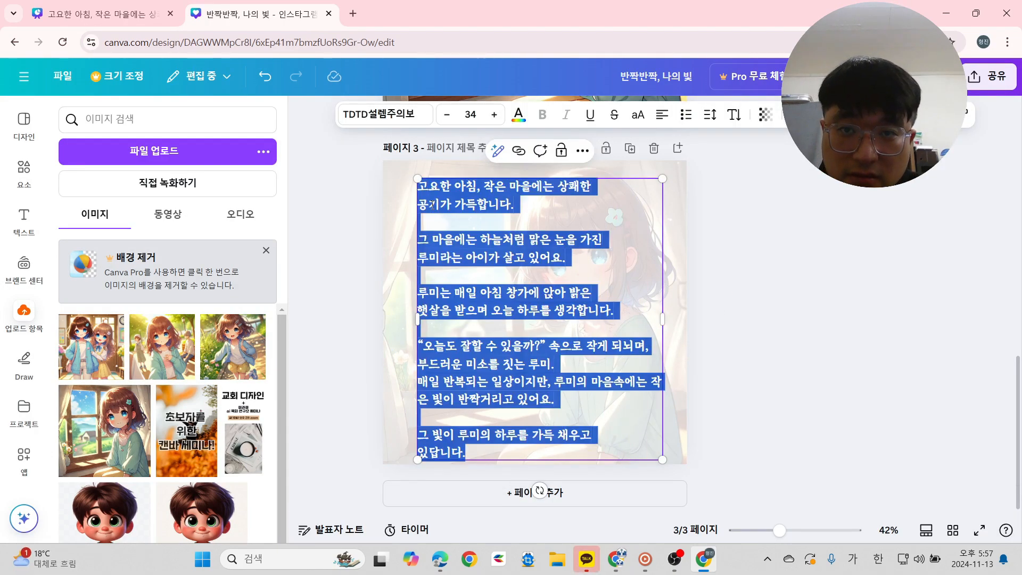
{"action": "left_click", "coordinate": [423, 204]}
{"action": "key", "text": "BackSpace"}
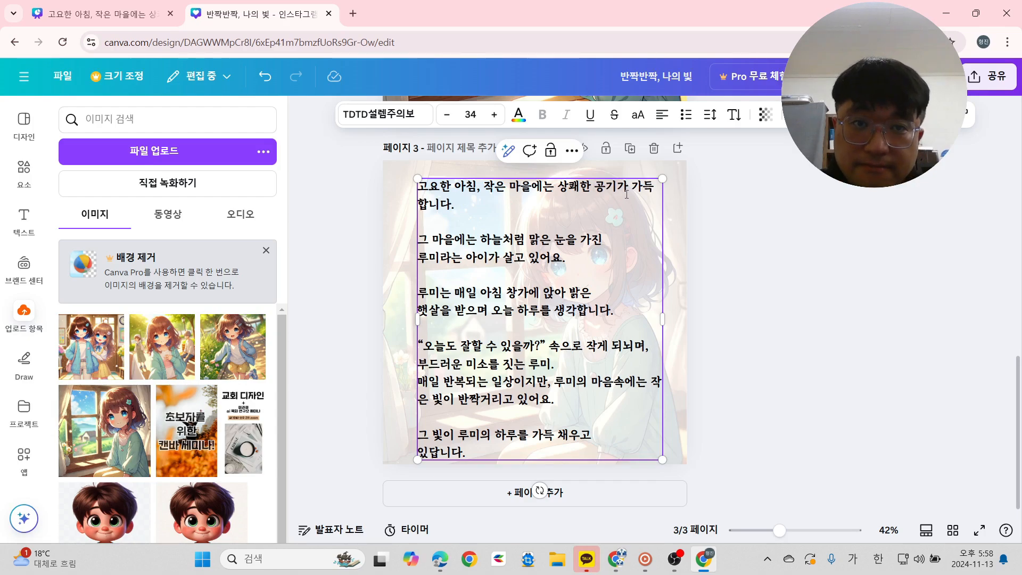
{"action": "key", "text": "BackSpace"}
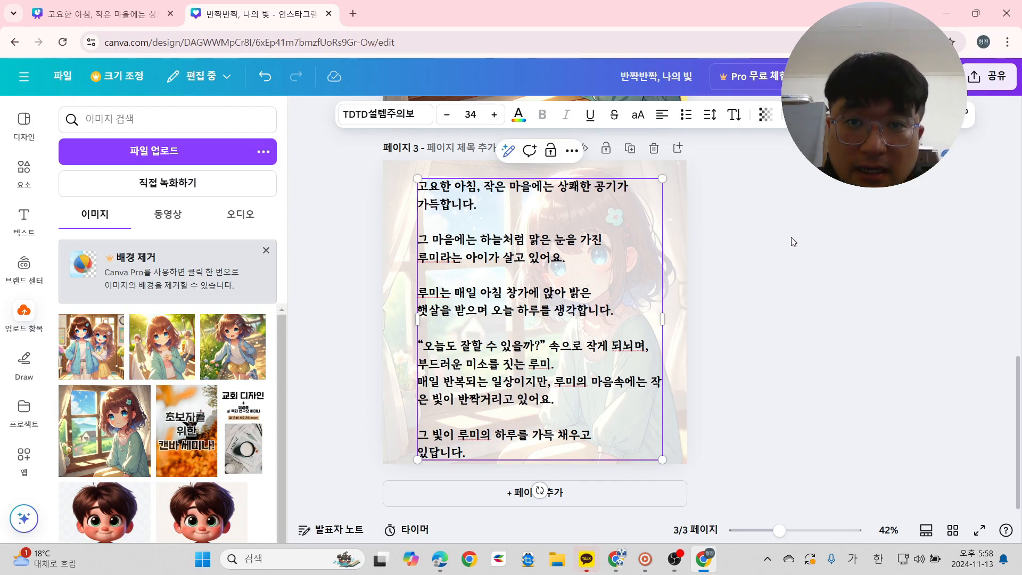
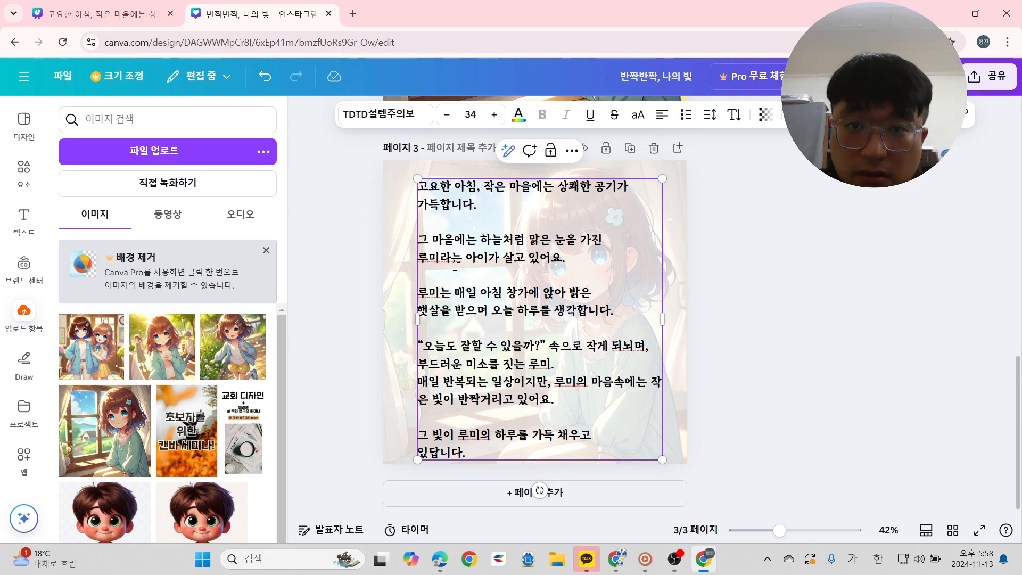
Rejoin the second and third paragraphs' lines, break the third before "받으며", and insert a blank line before "매일 반복되는".
{"action": "left_click", "coordinate": [419, 258]}
{"action": "key", "text": "BackSpace"}
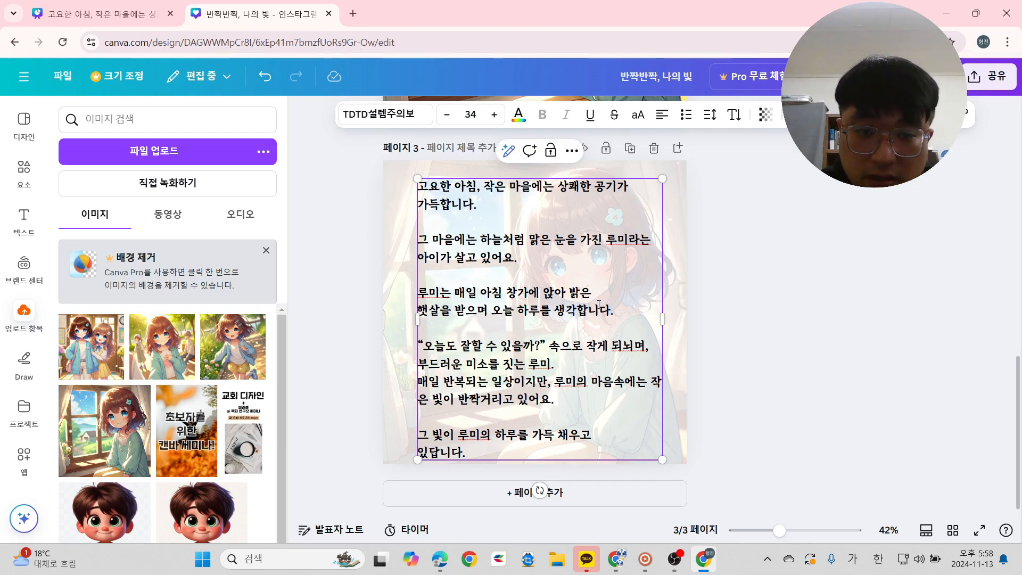
{"action": "key", "text": "BackSpace"}
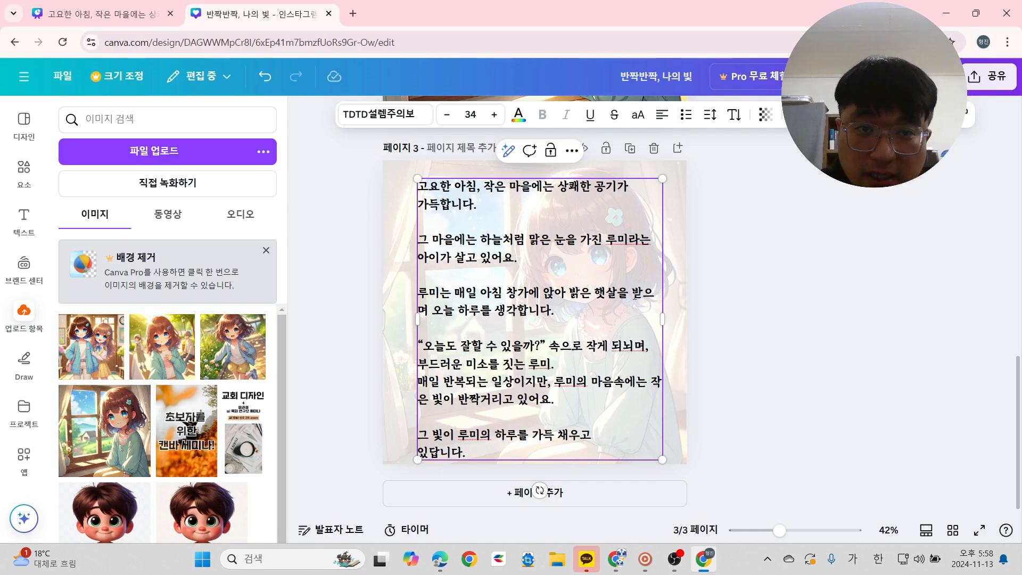
{"action": "key", "text": "Return"}
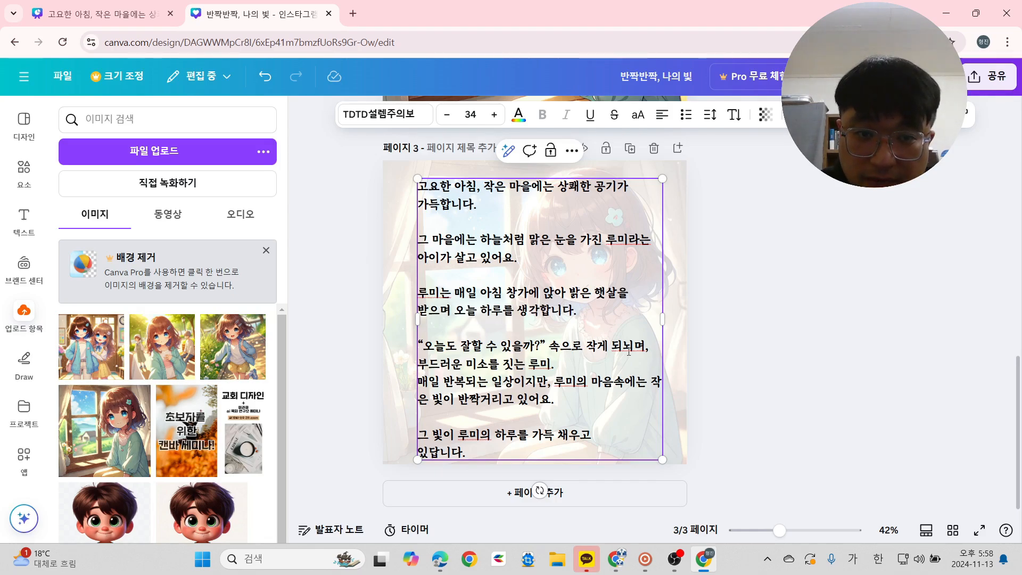
{"action": "key", "text": "Return"}
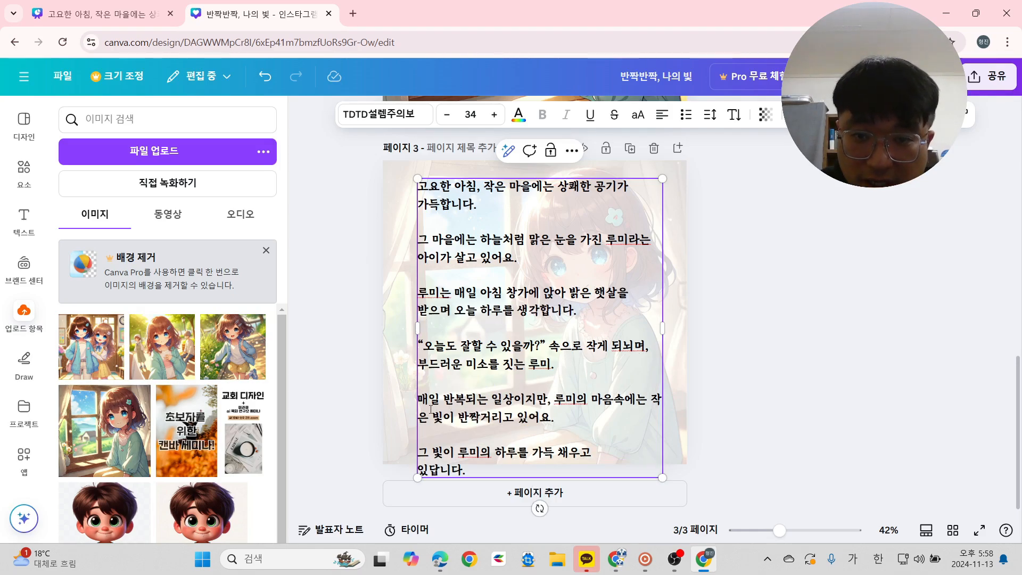
Widen the story text box further and move it up and left over the page 3 picture.
{"action": "left_click_drag", "start_coordinate": [662, 328], "coordinate": [720, 330]}
{"action": "mouse_move", "coordinate": [581, 310]}
{"action": "left_mouse_down"}
{"action": "mouse_move", "coordinate": [592, 294]}
{"action": "mouse_move", "coordinate": [580, 294]}
{"action": "left_mouse_up"}
{"action": "left_click_drag", "start_coordinate": [512, 292], "coordinate": [491, 278]}
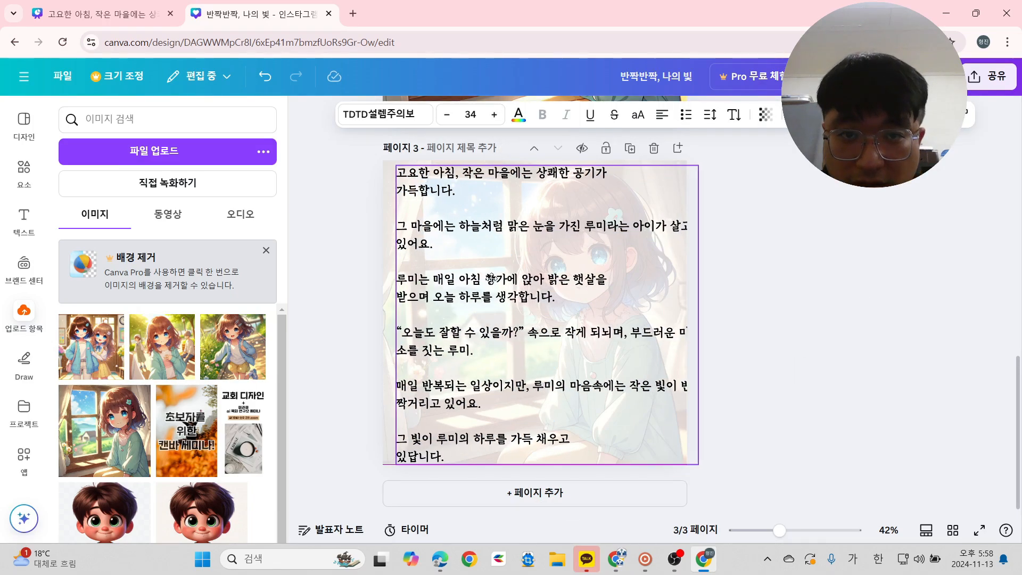
Rewrap the second, third and fourth paragraphs so that their second lines start with "아이가", "하루를" and "부드러운".
{"action": "left_click", "coordinate": [629, 228]}
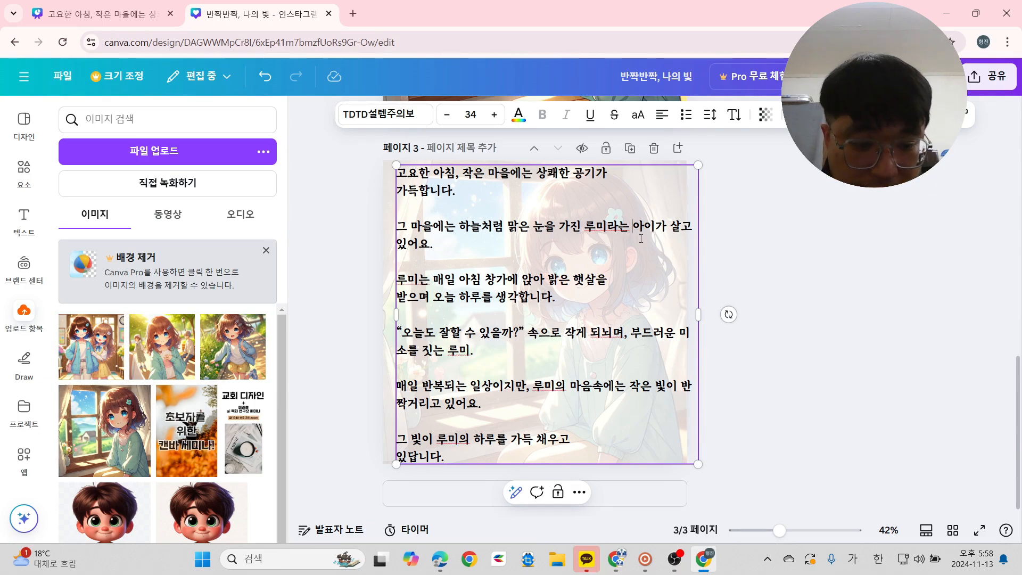
{"action": "type", "text": "₩"}
{"action": "key", "text": "BackSpace"}
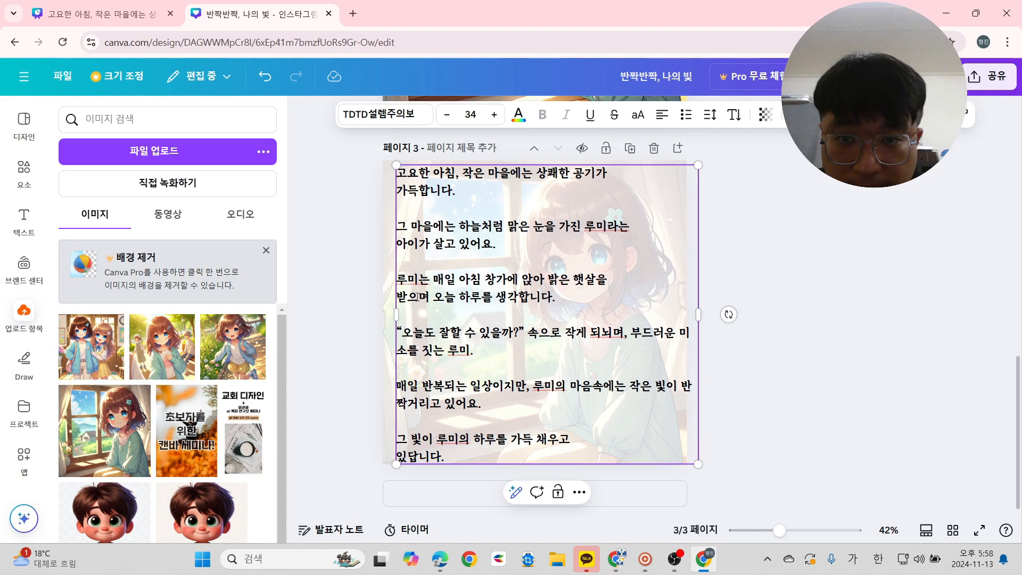
{"action": "key", "text": "BackSpace"}
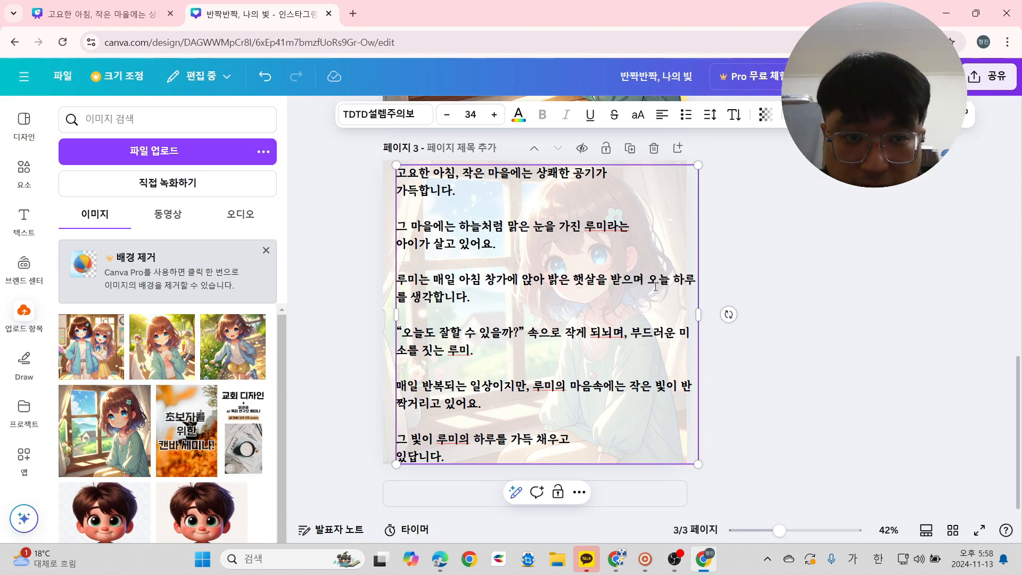
{"action": "key", "text": "Return"}
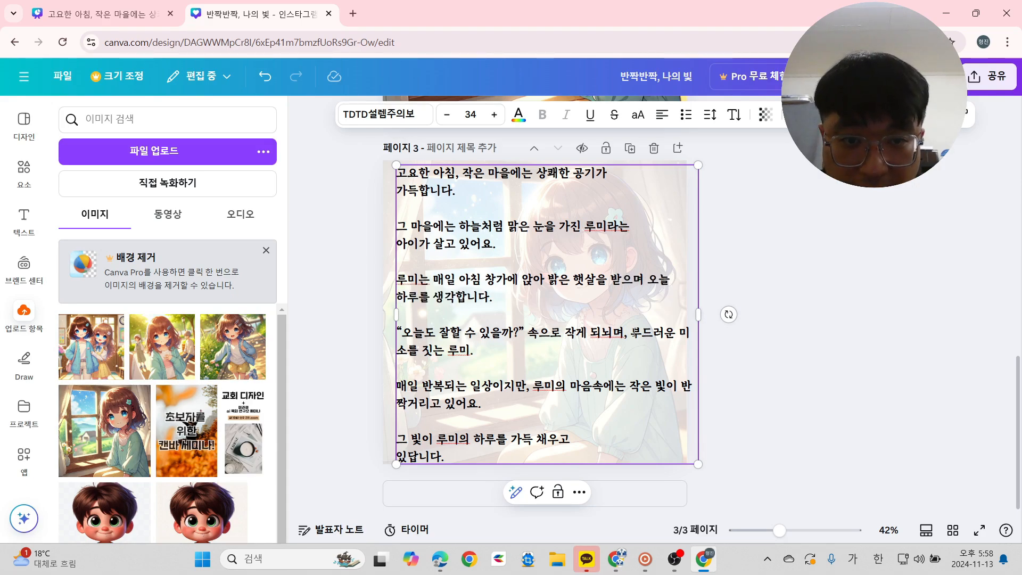
{"action": "key", "text": "Return"}
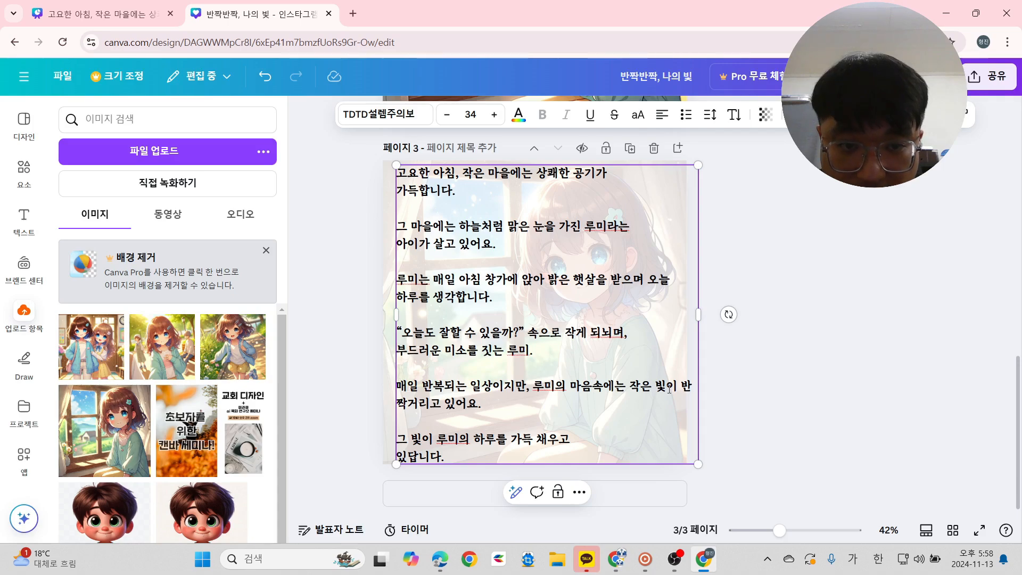
Break the fifth paragraph before "작은 빛이" and join the closing sentence into one line ending "채우고 있답니다.".
{"action": "left_click", "coordinate": [633, 391]}
{"action": "key", "text": "Return"}
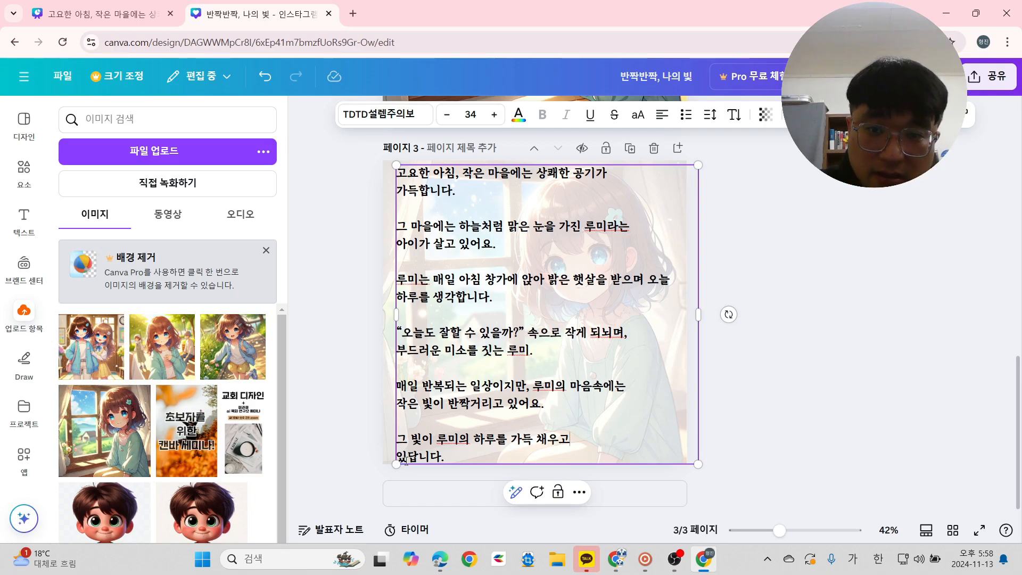
{"action": "key", "text": "BackSpace"}
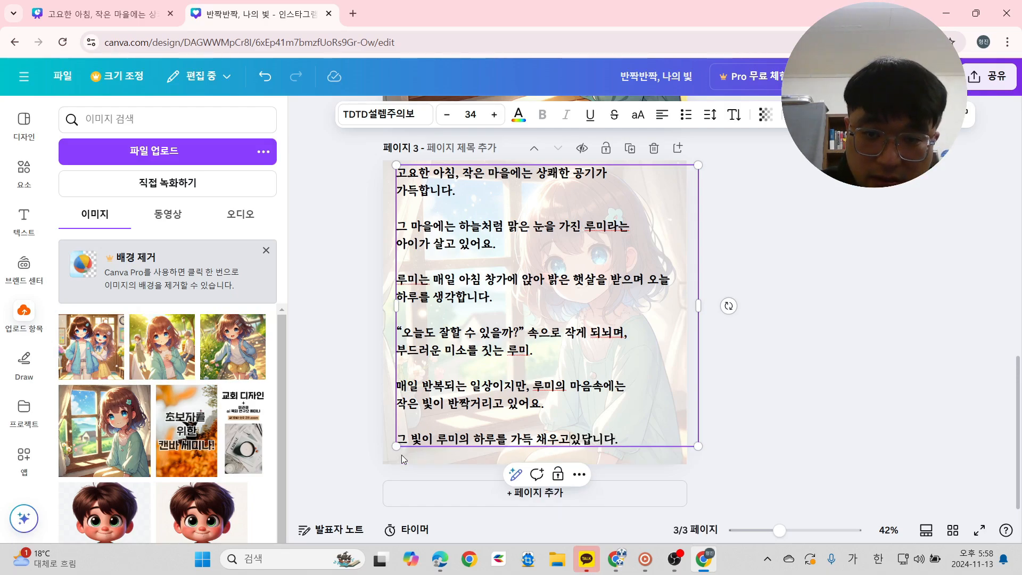
{"action": "left_click", "coordinate": [802, 414]}
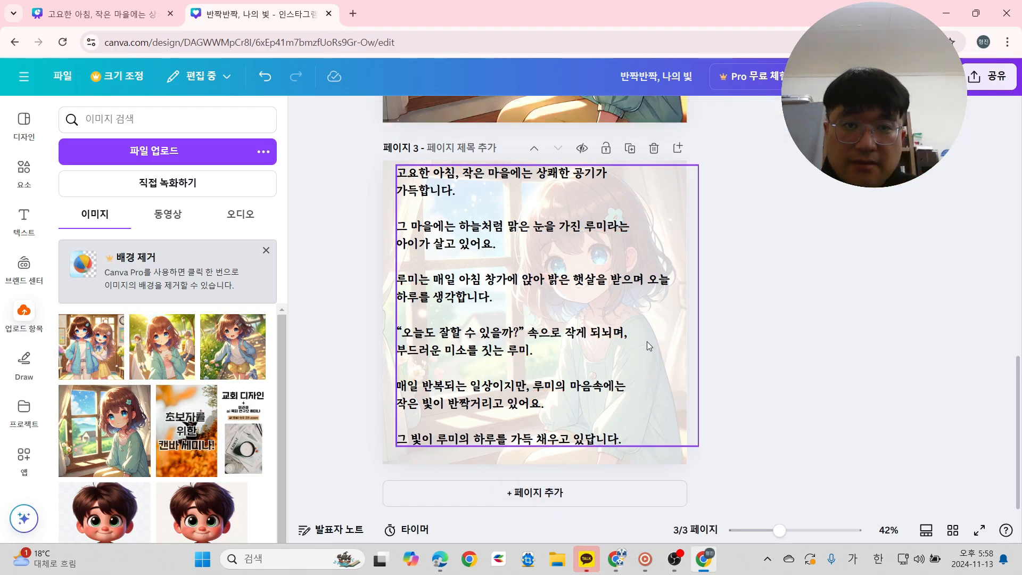
Set the story text to justified alignment and adjust the text block's position on page 3.
{"action": "mouse_move", "coordinate": [615, 344]}
{"action": "left_mouse_down"}
{"action": "mouse_move", "coordinate": [621, 356]}
{"action": "mouse_move", "coordinate": [610, 347]}
{"action": "left_mouse_up"}
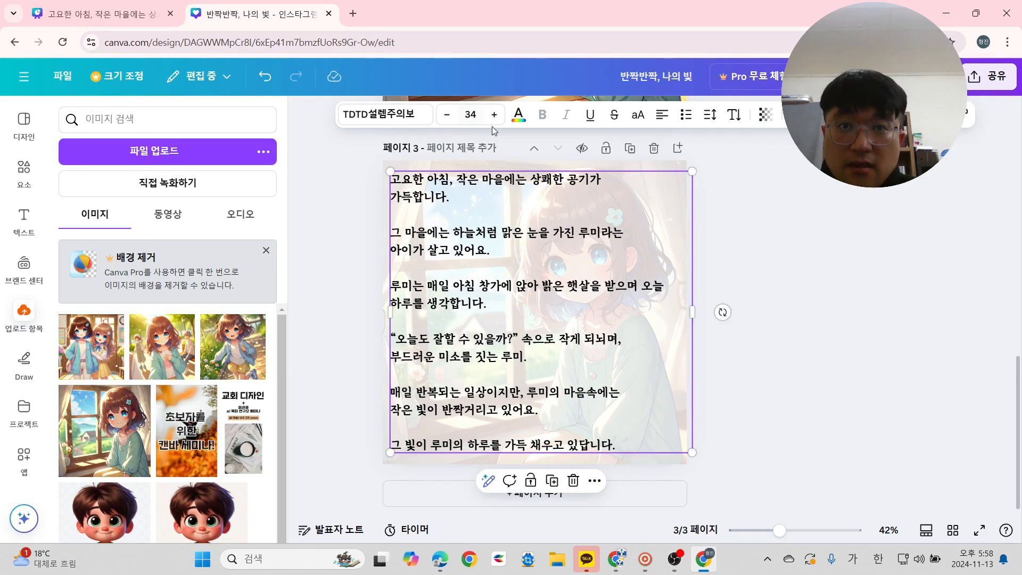
{"action": "left_click", "coordinate": [663, 114]}
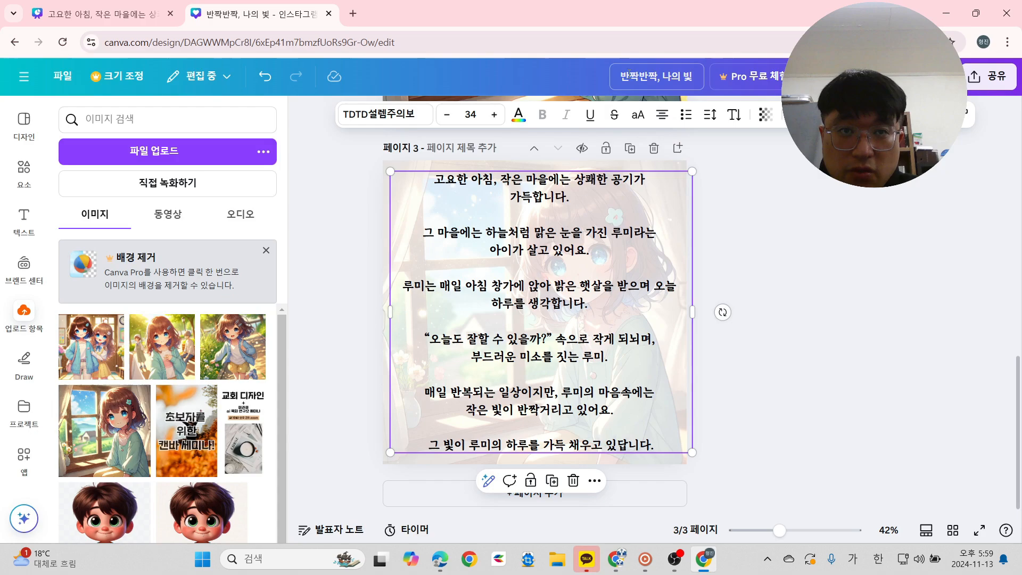
{"action": "left_click", "coordinate": [665, 114]}
{"action": "left_click", "coordinate": [663, 122]}
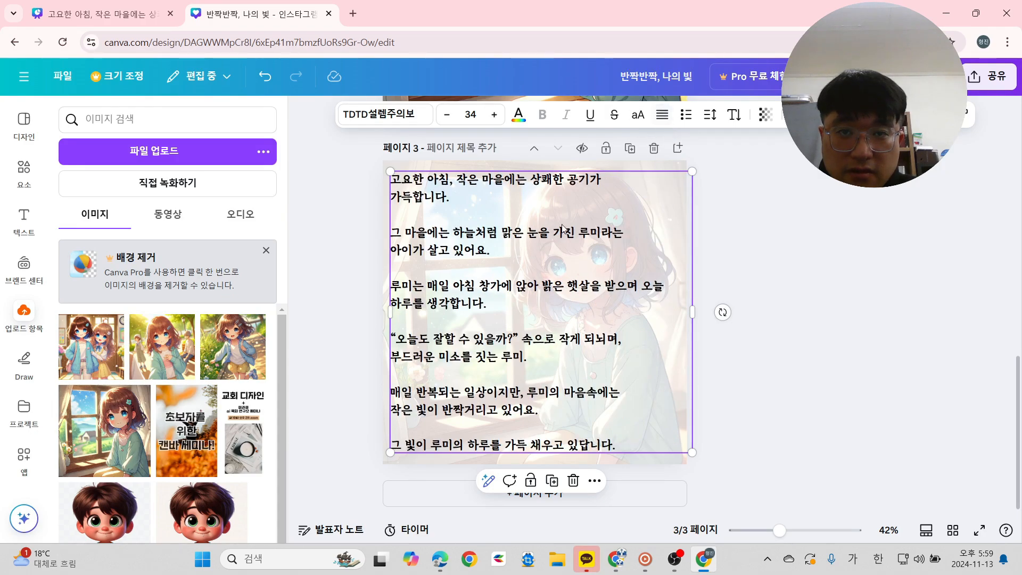
{"action": "left_click_drag", "start_coordinate": [521, 337], "coordinate": [529, 337]}
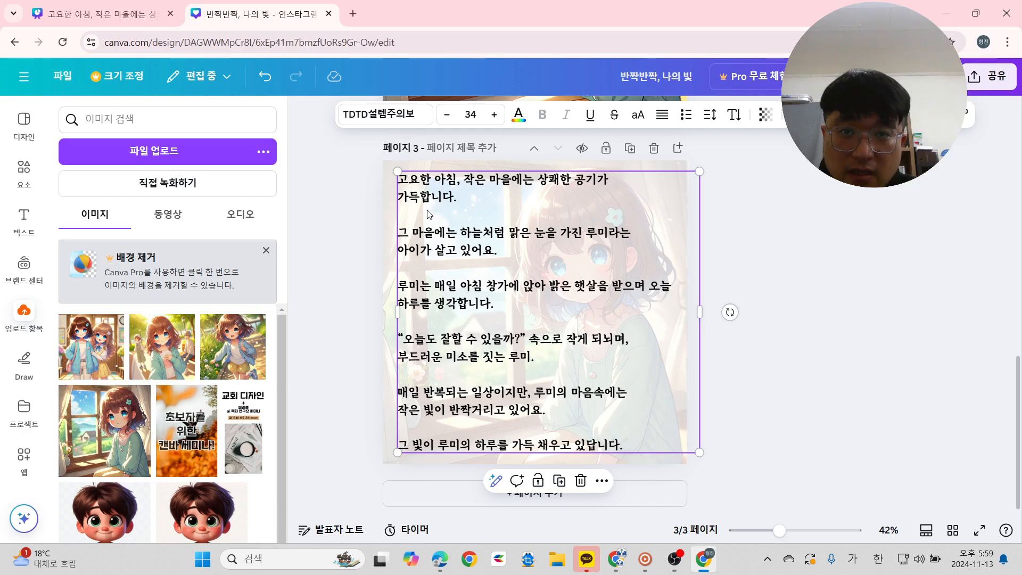
Set the story text's line spacing to 1.3 and shift the block slightly left and down on page 3.
{"action": "left_click", "coordinate": [712, 115]}
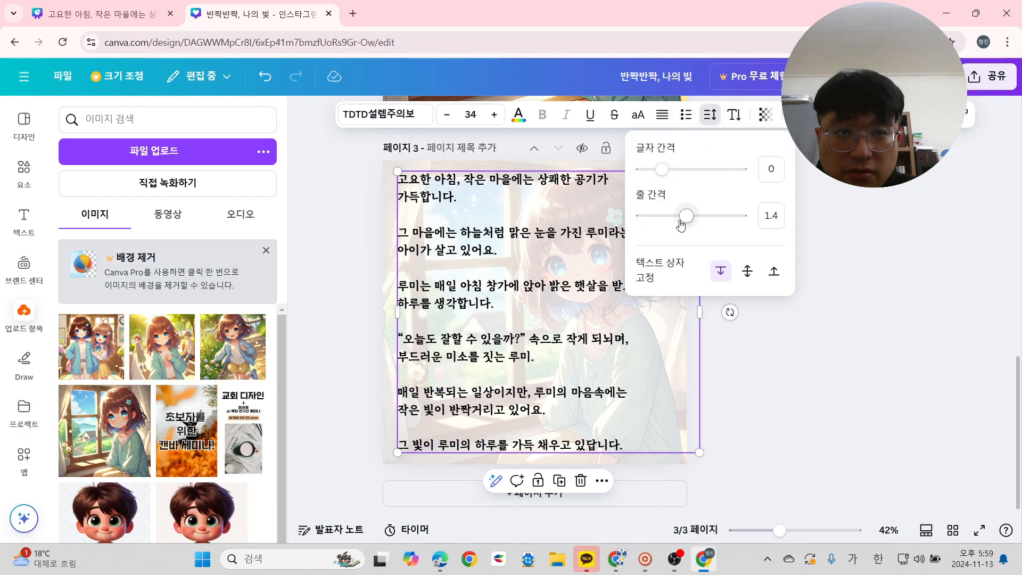
{"action": "mouse_move", "coordinate": [687, 222]}
{"action": "left_mouse_down"}
{"action": "mouse_move", "coordinate": [675, 222]}
{"action": "mouse_move", "coordinate": [682, 216]}
{"action": "left_mouse_up"}
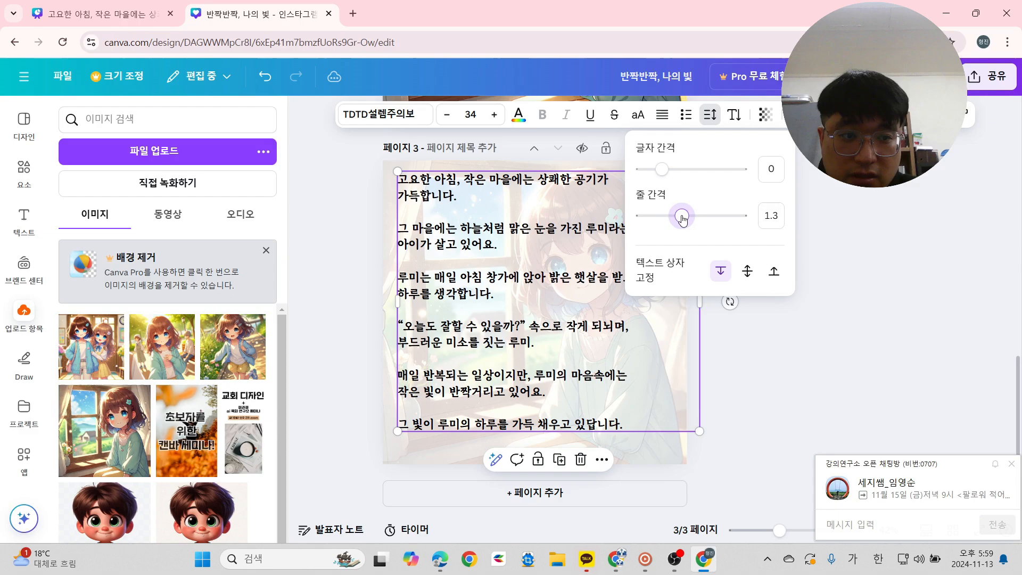
{"action": "left_click", "coordinate": [898, 329]}
{"action": "left_click_drag", "start_coordinate": [468, 302], "coordinate": [461, 303]}
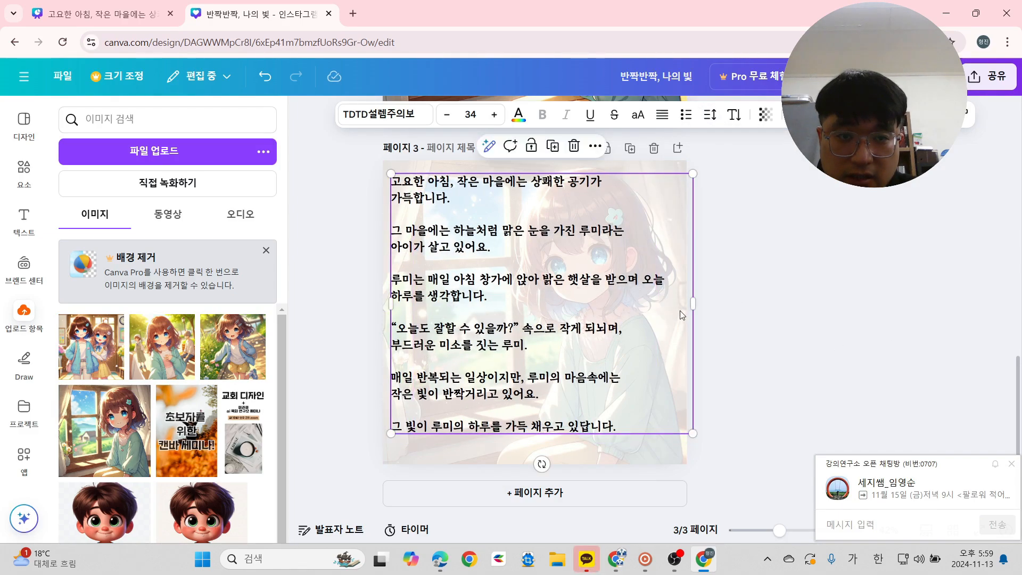
Narrow the story text box on page 3 and move it slightly down so it sits centred on the page.
{"action": "left_click_drag", "start_coordinate": [692, 307], "coordinate": [671, 307]}
{"action": "left_click_drag", "start_coordinate": [541, 298], "coordinate": [543, 312]}
{"action": "left_click", "coordinate": [804, 322]}
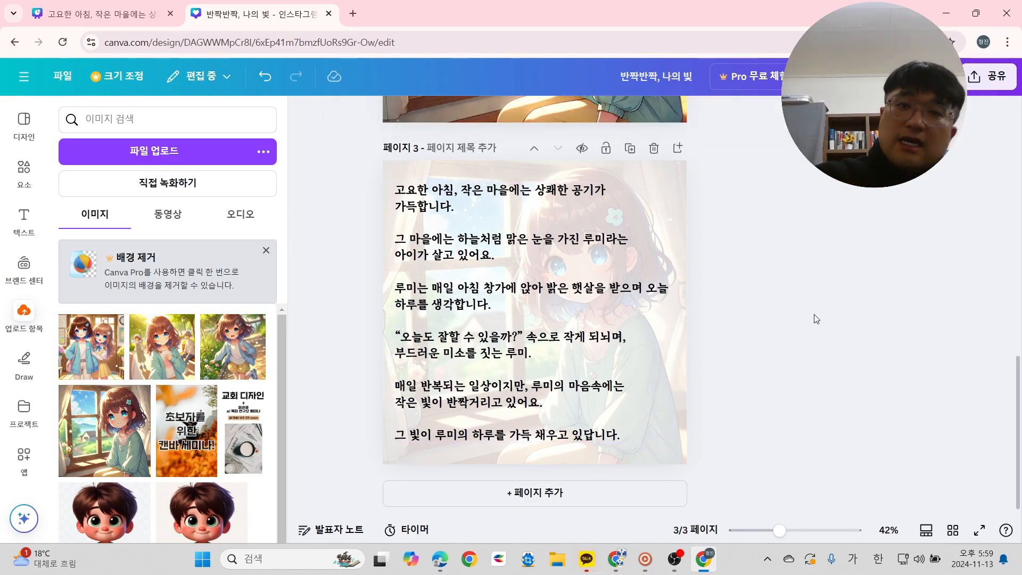
Duplicate the cover page and delete the copy's background picture, title and credit line to get a blank page 2.
{"action": "scroll", "coordinate": [813, 314], "scroll_direction": "up", "scroll_amount": 10}
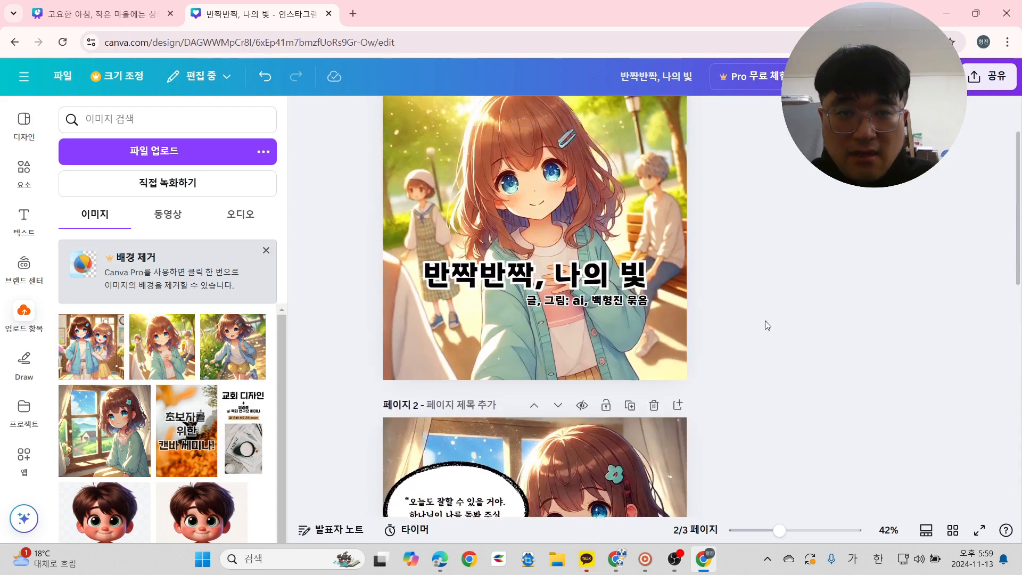
{"action": "scroll", "coordinate": [574, 188], "scroll_direction": "down", "scroll_amount": 1}
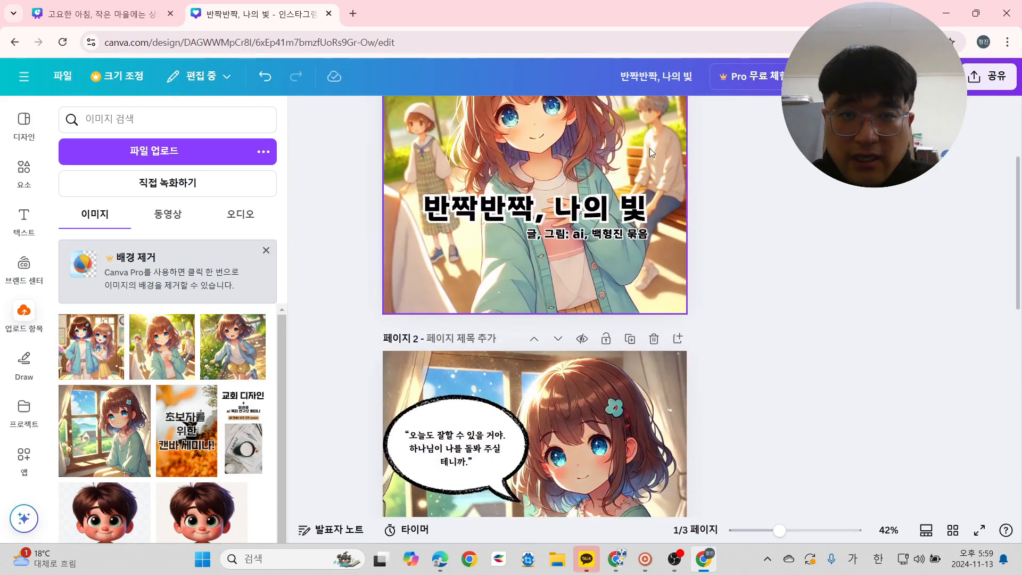
{"action": "scroll", "coordinate": [631, 165], "scroll_direction": "down", "scroll_amount": 5}
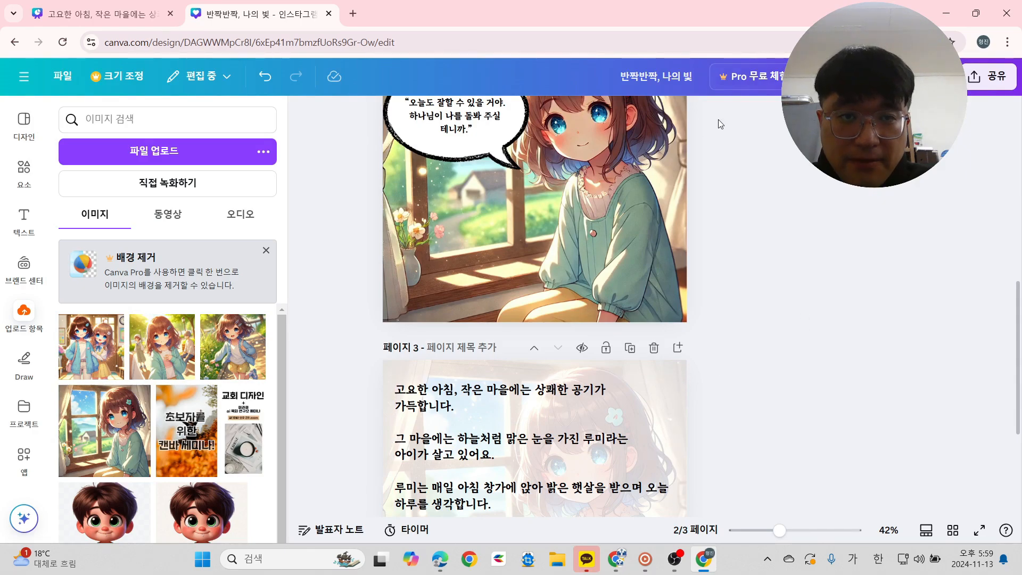
{"action": "scroll", "coordinate": [706, 220], "scroll_direction": "up", "scroll_amount": 3}
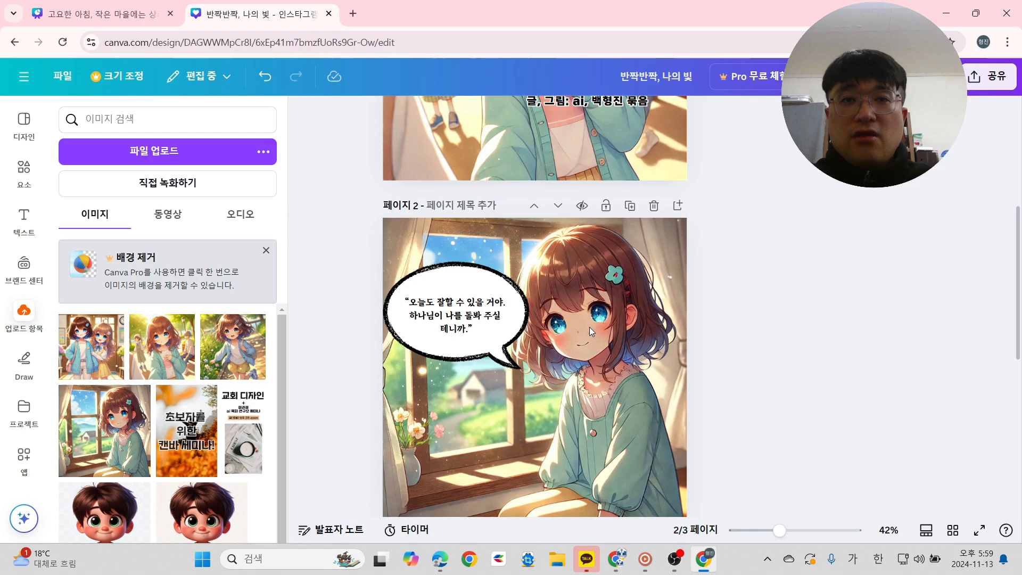
{"action": "scroll", "coordinate": [589, 327], "scroll_direction": "up", "scroll_amount": 3}
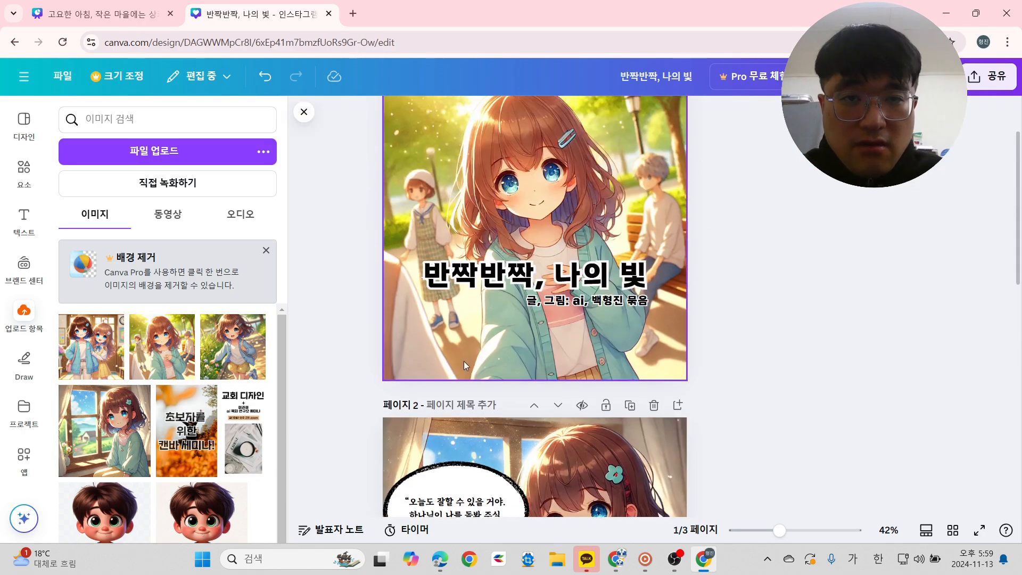
{"action": "scroll", "coordinate": [725, 258], "scroll_direction": "up", "scroll_amount": 1}
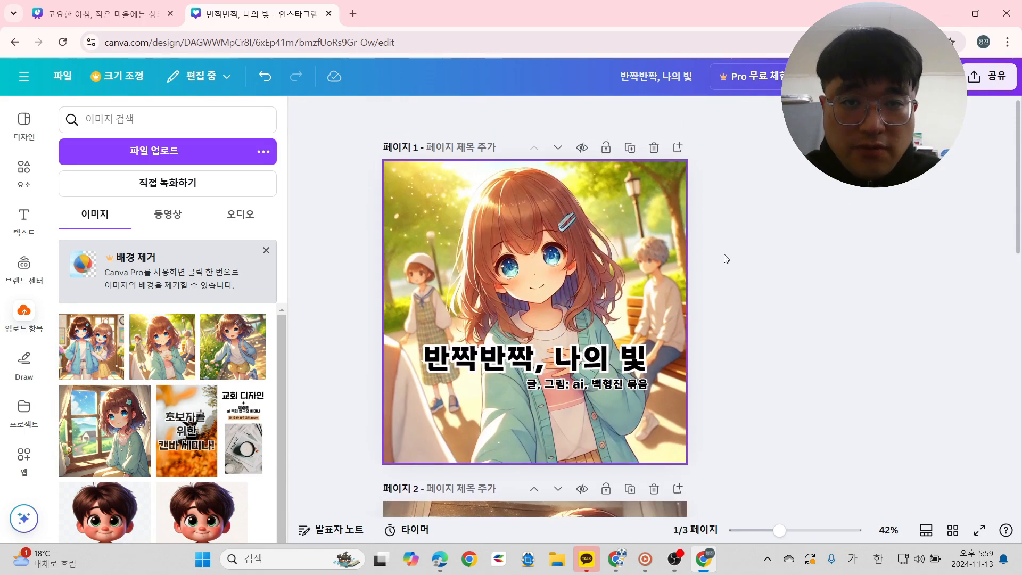
{"action": "left_click", "coordinate": [631, 149]}
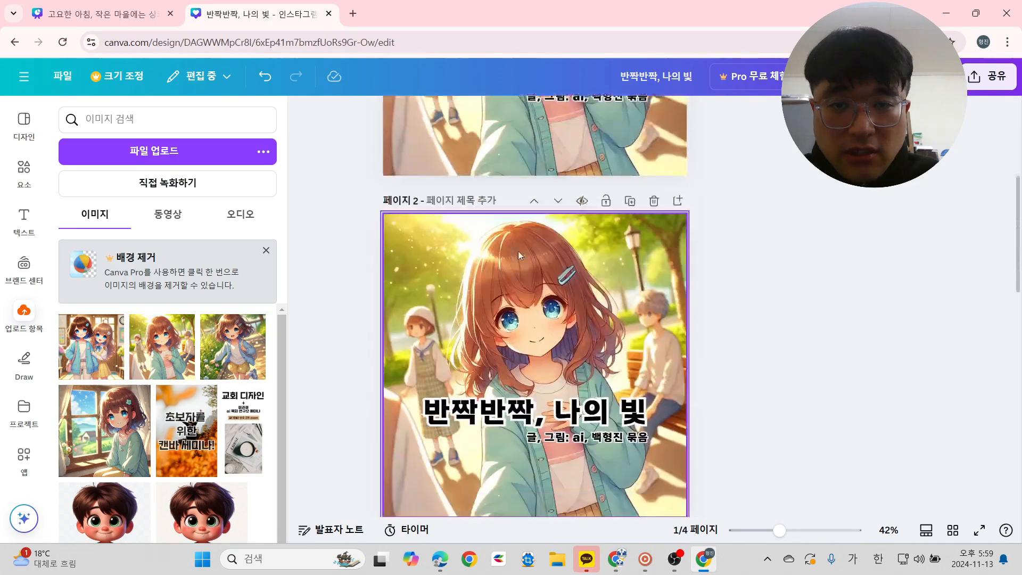
{"action": "left_click", "coordinate": [527, 354]}
{"action": "key", "text": "Delete"}
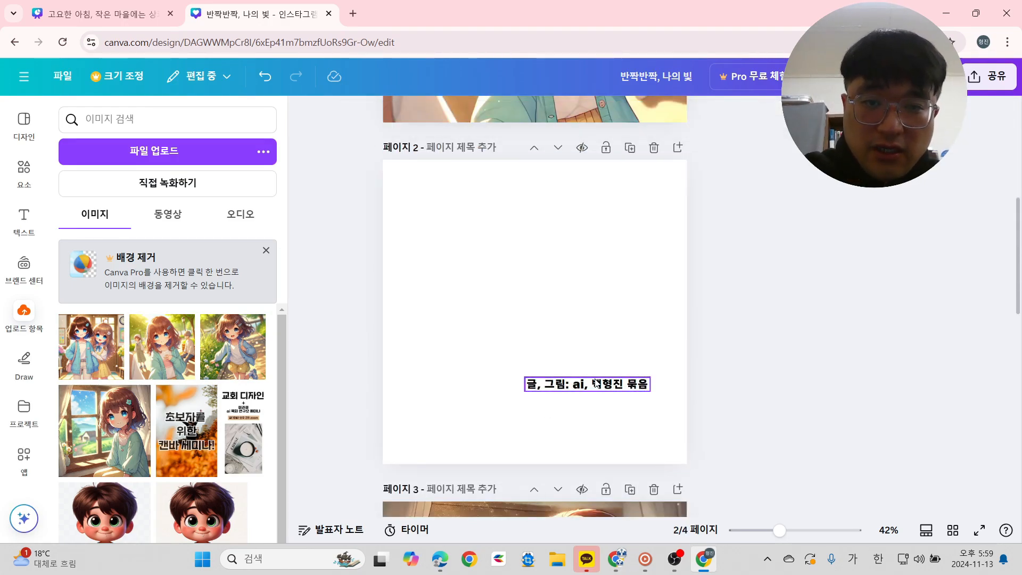
{"action": "left_click", "coordinate": [585, 383]}
{"action": "key", "text": "Delete"}
{"action": "left_click", "coordinate": [573, 302]}
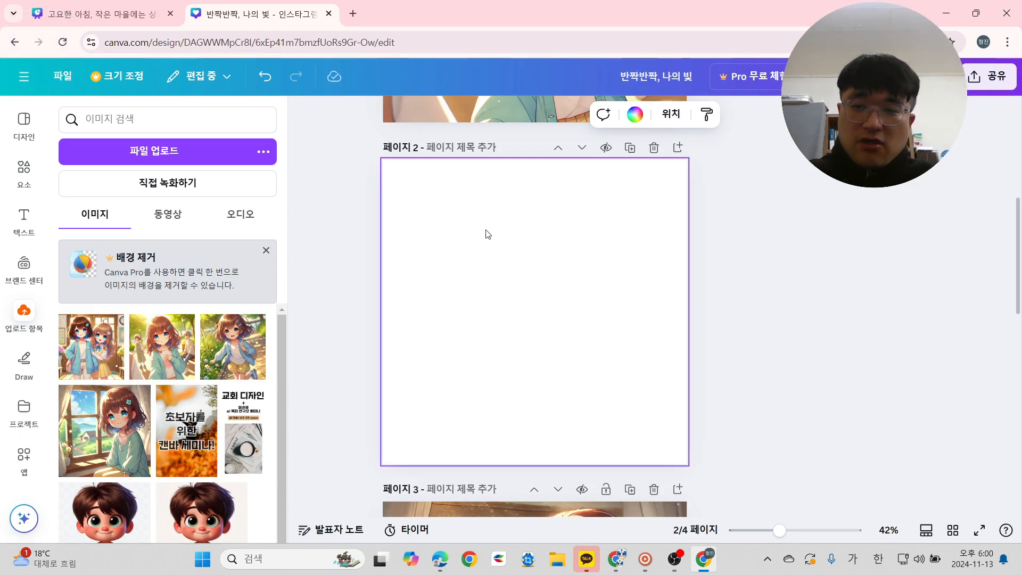
Add a fifth page at the end and set the picture of the girl walking with a backpack as its background.
{"action": "scroll", "coordinate": [565, 319], "scroll_direction": "down", "scroll_amount": 10}
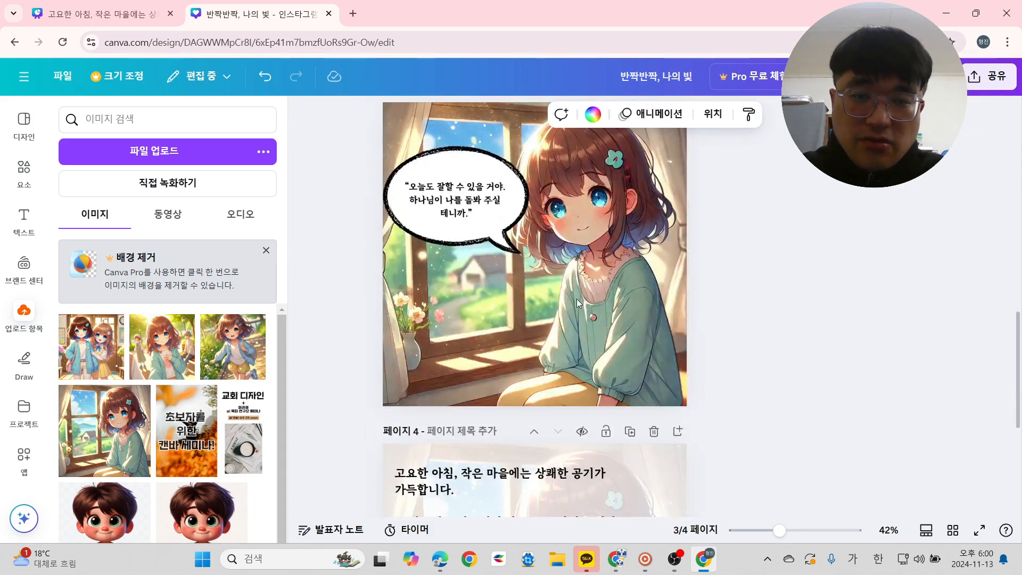
{"action": "scroll", "coordinate": [586, 315], "scroll_direction": "down", "scroll_amount": 2}
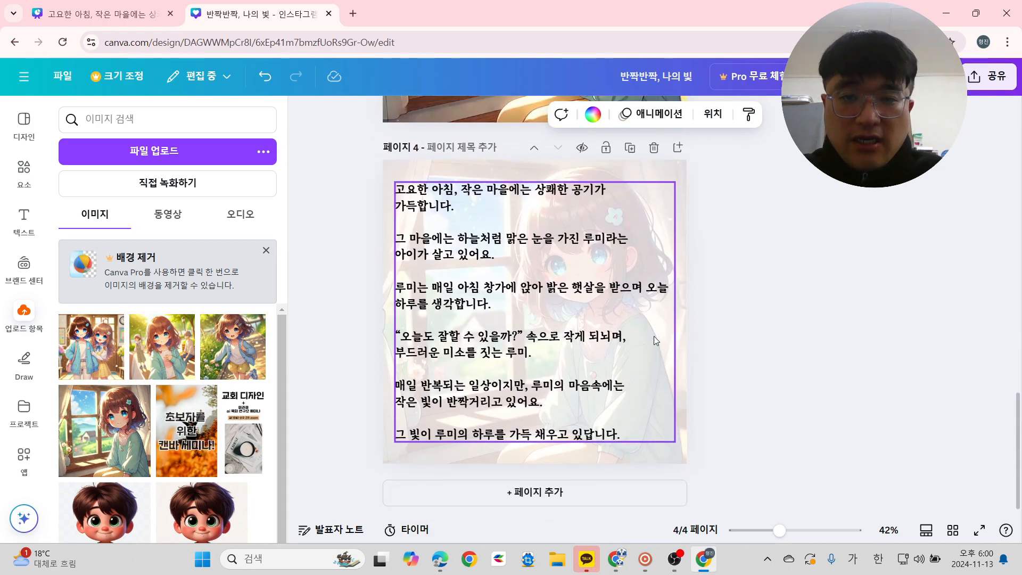
{"action": "scroll", "coordinate": [612, 346], "scroll_direction": "up", "scroll_amount": 15}
{"action": "scroll", "coordinate": [561, 373], "scroll_direction": "down", "scroll_amount": 3}
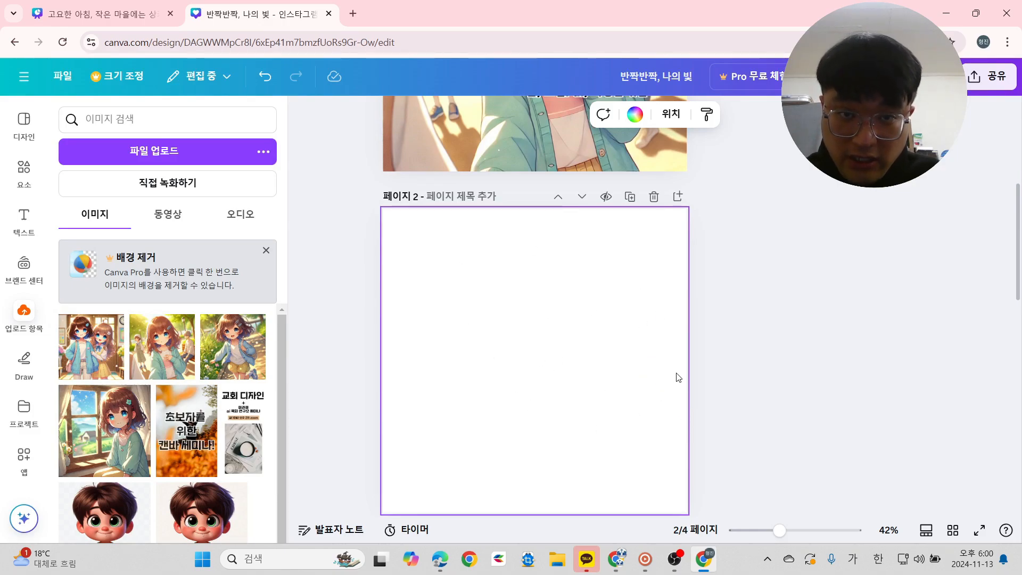
{"action": "scroll", "coordinate": [678, 376], "scroll_direction": "down", "scroll_amount": 7}
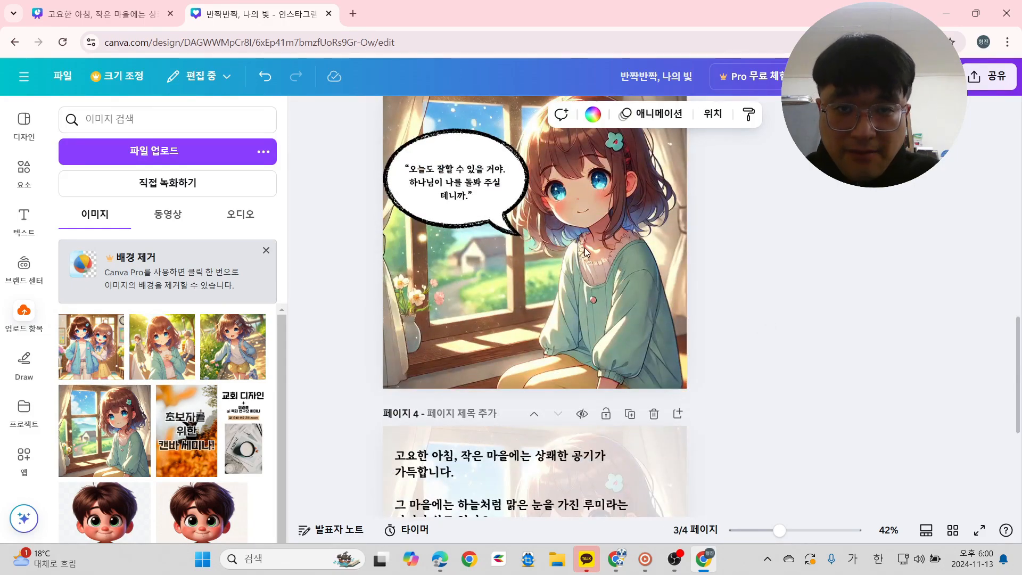
{"action": "scroll", "coordinate": [593, 254], "scroll_direction": "down", "scroll_amount": 4}
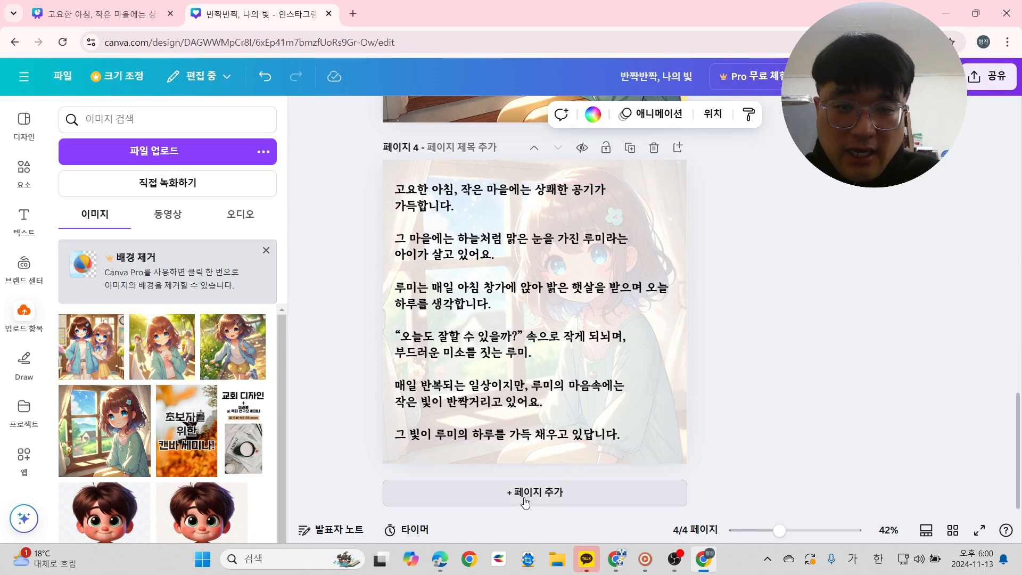
{"action": "left_click", "coordinate": [534, 500]}
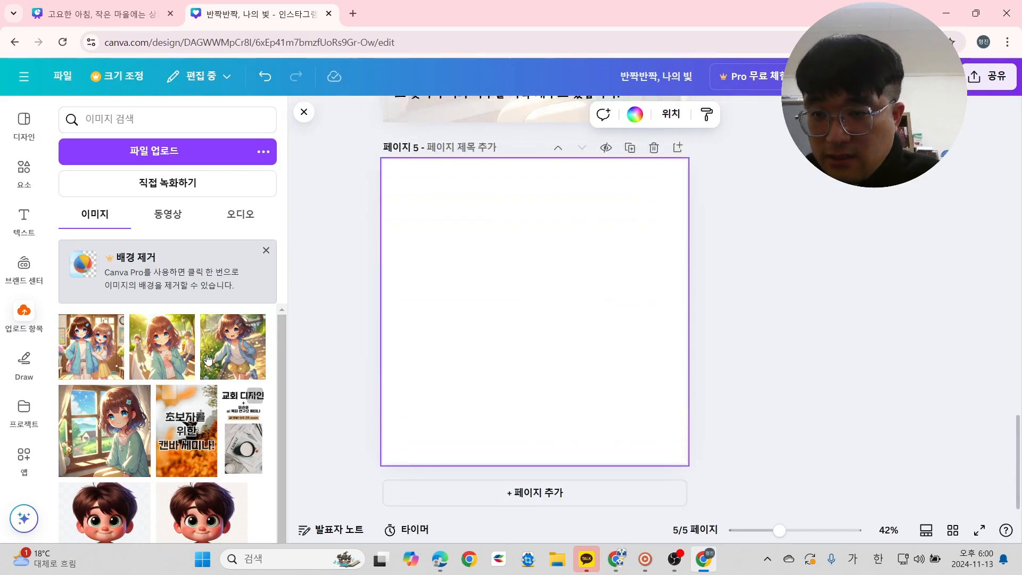
{"action": "left_click", "coordinate": [243, 359]}
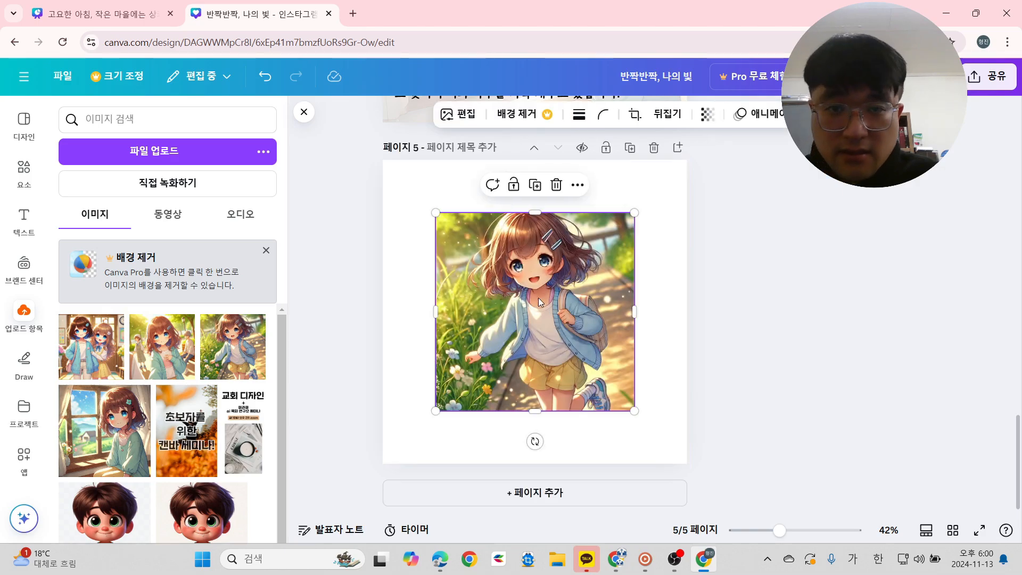
{"action": "right_click", "coordinate": [538, 298]}
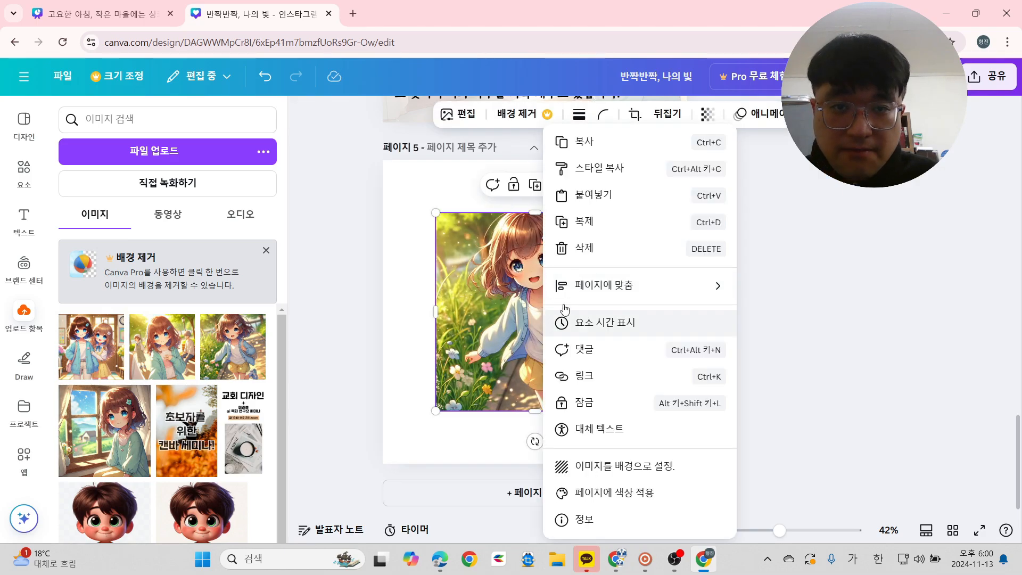
{"action": "left_click", "coordinate": [604, 472]}
Copy the speech bubble with its text "오늘도 좋은 하루가 될 거야!" from page 3 of the storybook design onto page 5 of the Instagram post.
{"action": "left_click", "coordinate": [112, 18]}
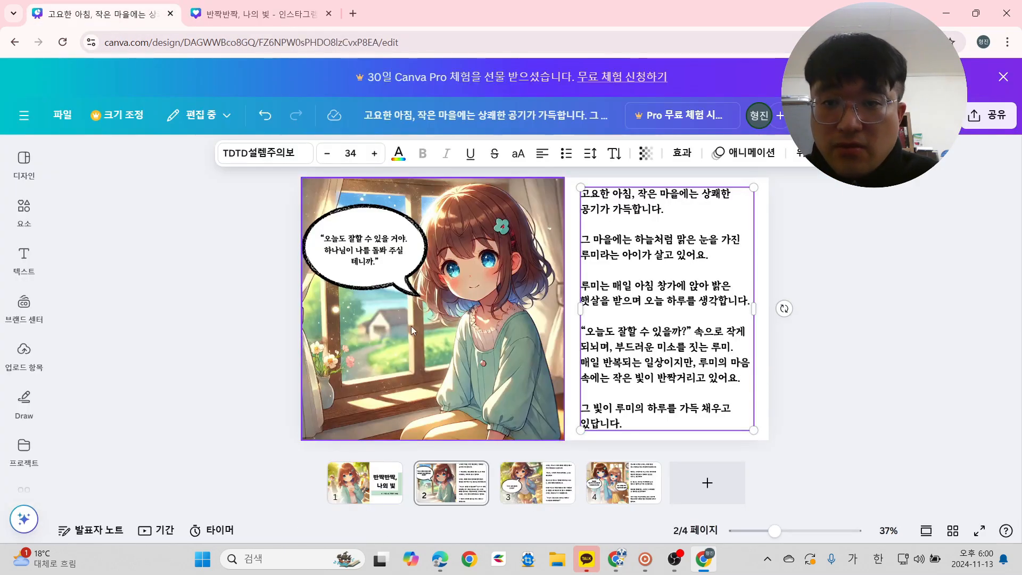
{"action": "scroll", "coordinate": [411, 326], "scroll_direction": "down", "scroll_amount": 3}
{"action": "left_click", "coordinate": [413, 326]}
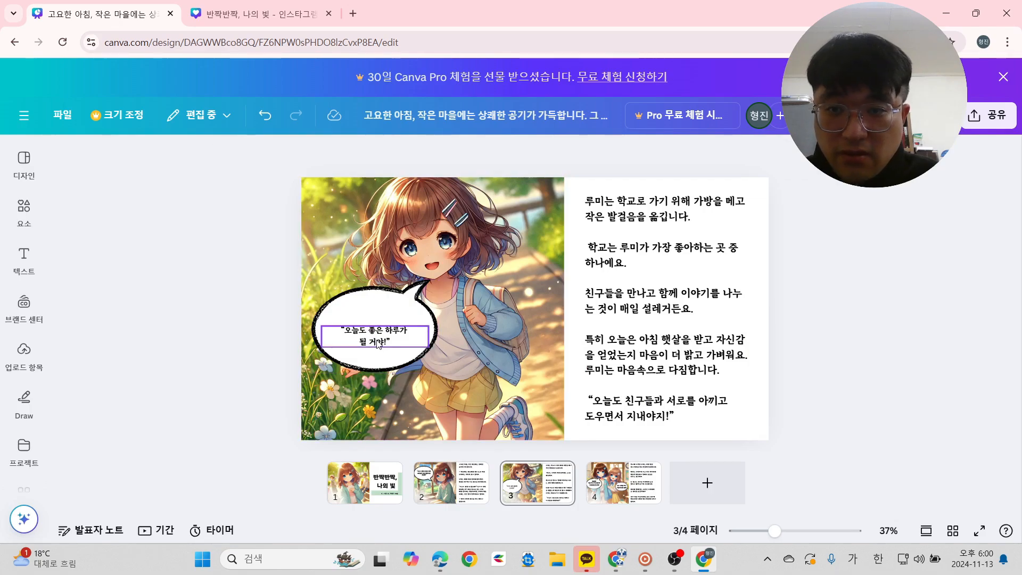
{"action": "left_click", "coordinate": [413, 321], "text": "shift"}
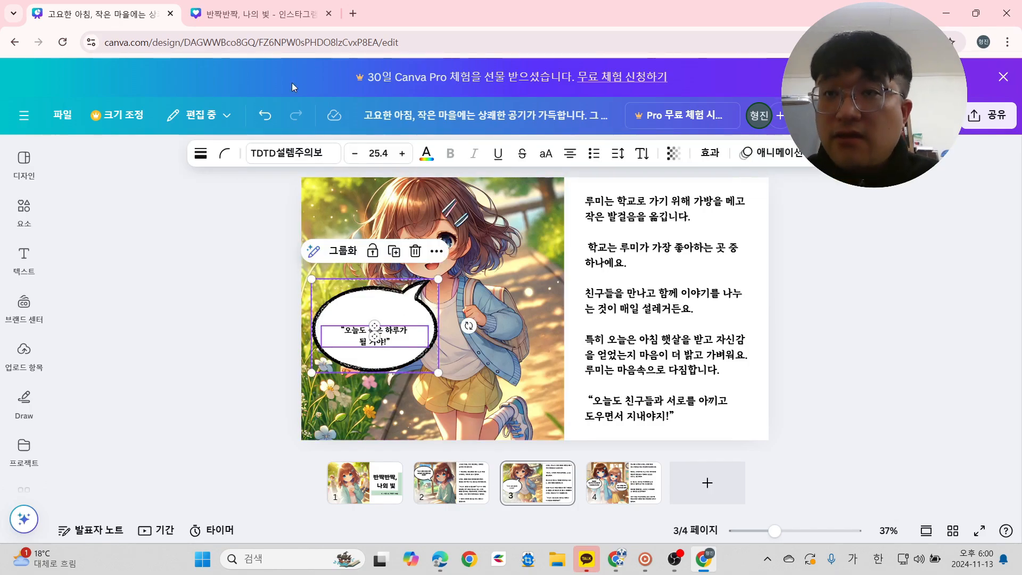
{"action": "left_click", "coordinate": [267, 22]}
{"action": "key", "text": "ctrl+v"}
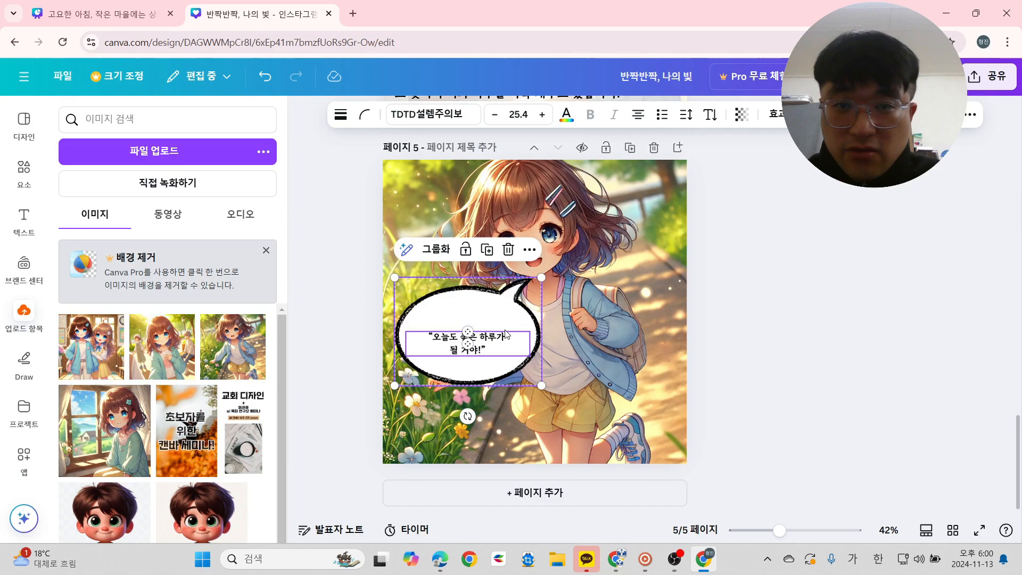
{"action": "left_click", "coordinate": [864, 339]}
Shrink the speech bubble on page 5 around its text, narrow the text box and position the bubble so the text sits inside.
{"action": "left_click", "coordinate": [516, 329]}
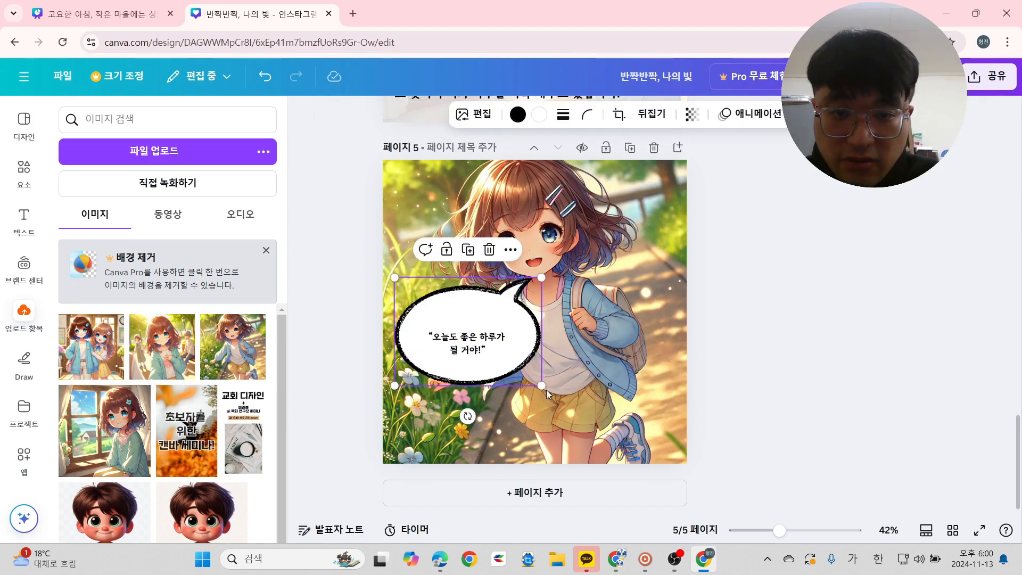
{"action": "left_click_drag", "start_coordinate": [542, 385], "coordinate": [510, 362]}
{"action": "mouse_move", "coordinate": [445, 356]}
{"action": "left_mouse_down"}
{"action": "mouse_move", "coordinate": [465, 368]}
{"action": "mouse_move", "coordinate": [459, 353]}
{"action": "mouse_move", "coordinate": [470, 338]}
{"action": "mouse_move", "coordinate": [467, 348]}
{"action": "mouse_move", "coordinate": [493, 346]}
{"action": "mouse_move", "coordinate": [460, 342]}
{"action": "left_mouse_up"}
{"action": "left_click", "coordinate": [472, 353]}
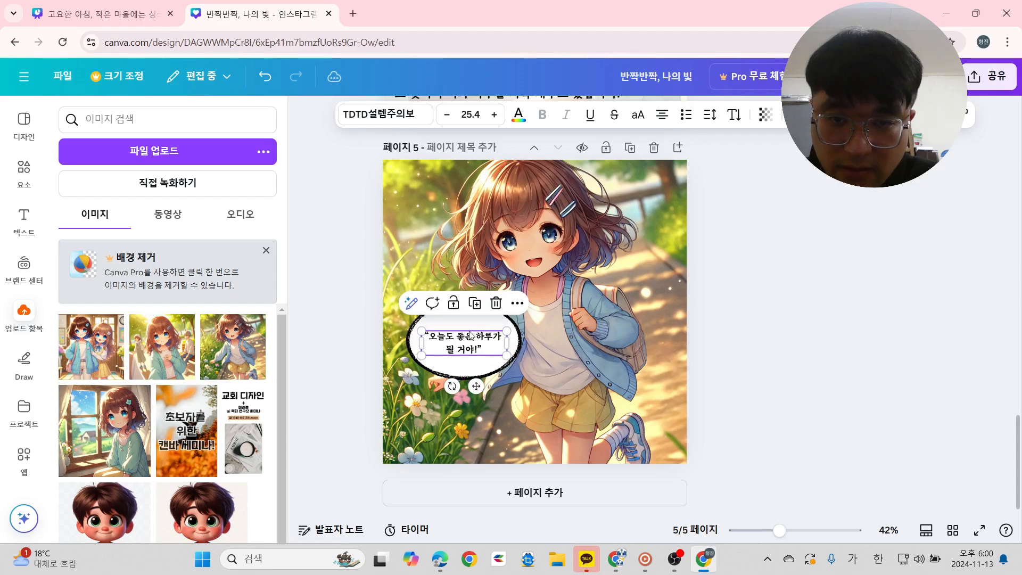
{"action": "left_click", "coordinate": [503, 327]}
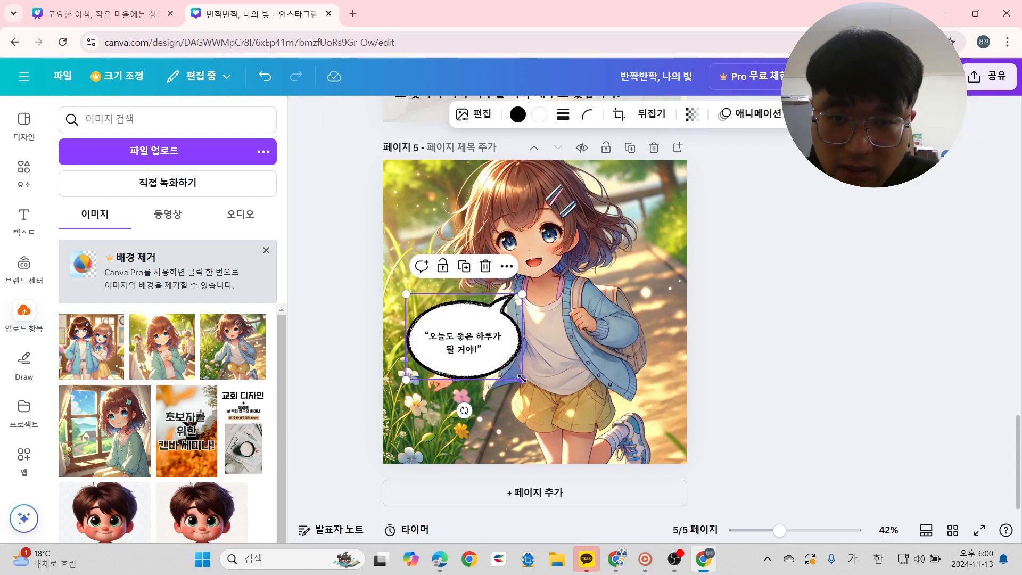
{"action": "left_click_drag", "start_coordinate": [521, 376], "coordinate": [506, 368]}
{"action": "left_click_drag", "start_coordinate": [470, 306], "coordinate": [478, 319]}
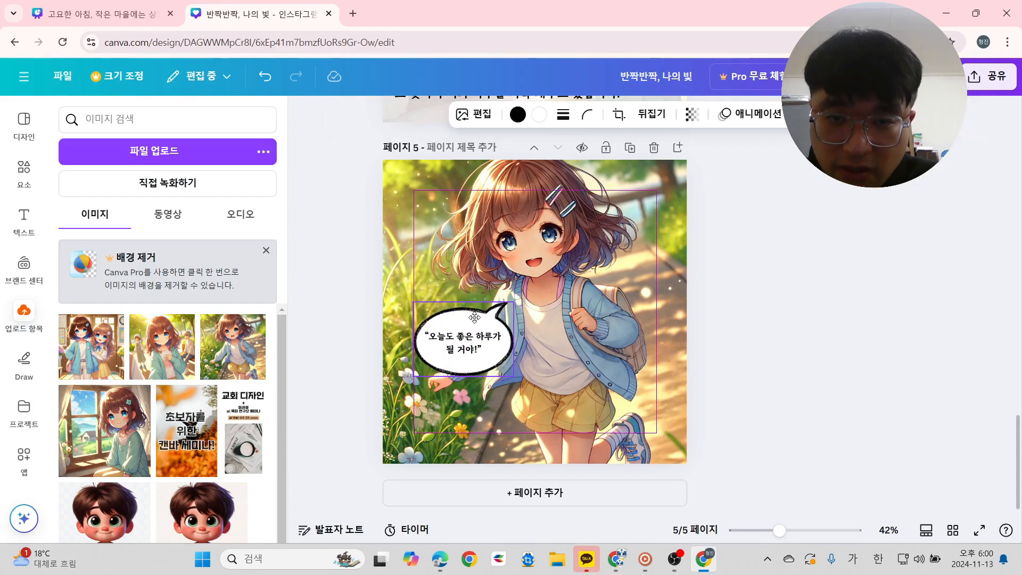
Select the bubble together with its text and move both up beside the girl's mouth on page 5.
{"action": "left_click", "coordinate": [454, 351]}
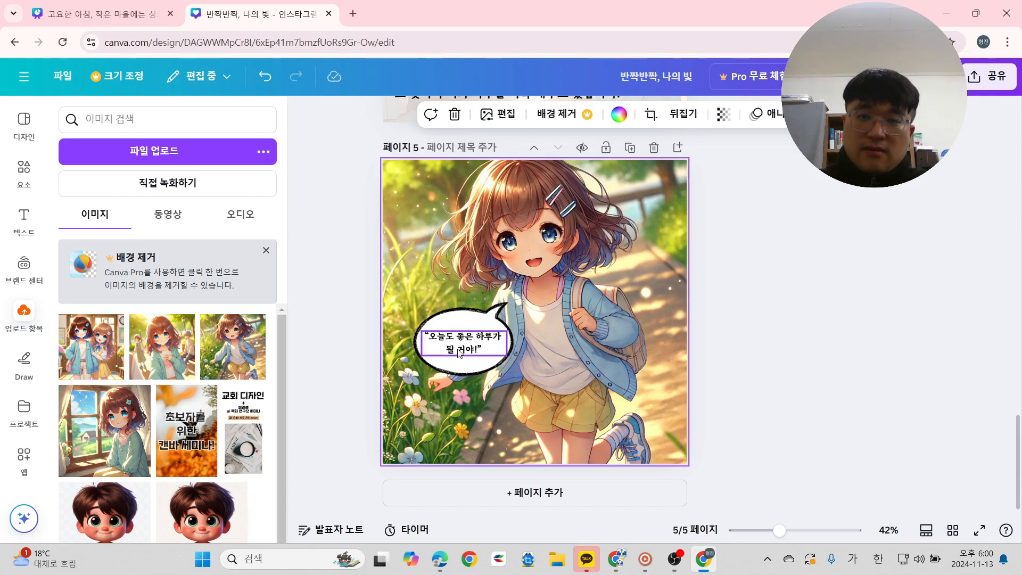
{"action": "left_click", "coordinate": [473, 323]}
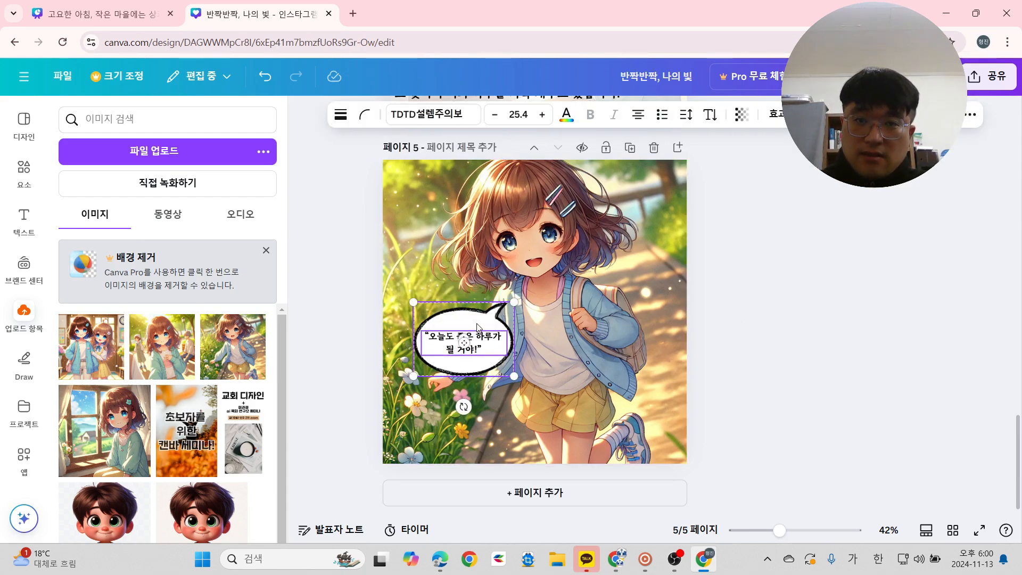
{"action": "left_click_drag", "start_coordinate": [473, 324], "coordinate": [474, 296]}
{"action": "left_click", "coordinate": [818, 291]}
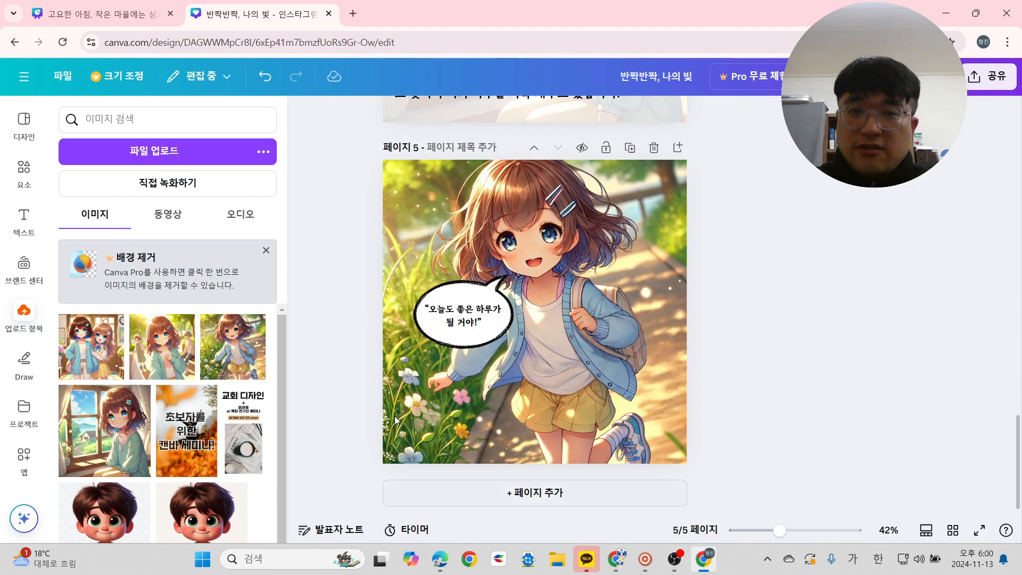
In the storybook design, shrink page 3's speech bubble around its 25.4-size text and place both beside the girl's mouth.
{"action": "left_click", "coordinate": [128, 18]}
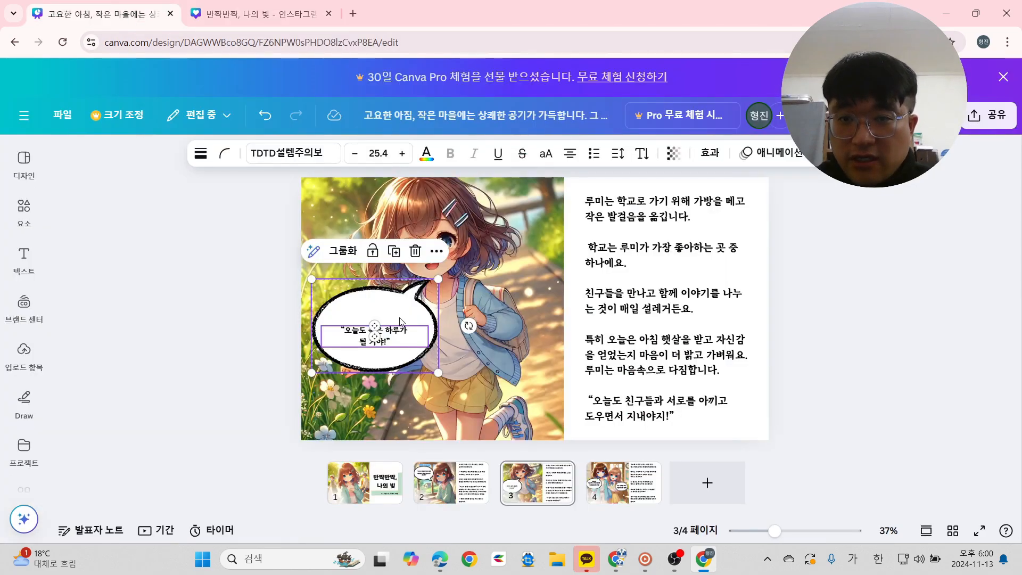
{"action": "mouse_move", "coordinate": [438, 373]}
{"action": "left_mouse_down"}
{"action": "mouse_move", "coordinate": [352, 322]}
{"action": "mouse_move", "coordinate": [419, 341]}
{"action": "mouse_move", "coordinate": [438, 372]}
{"action": "left_mouse_up"}
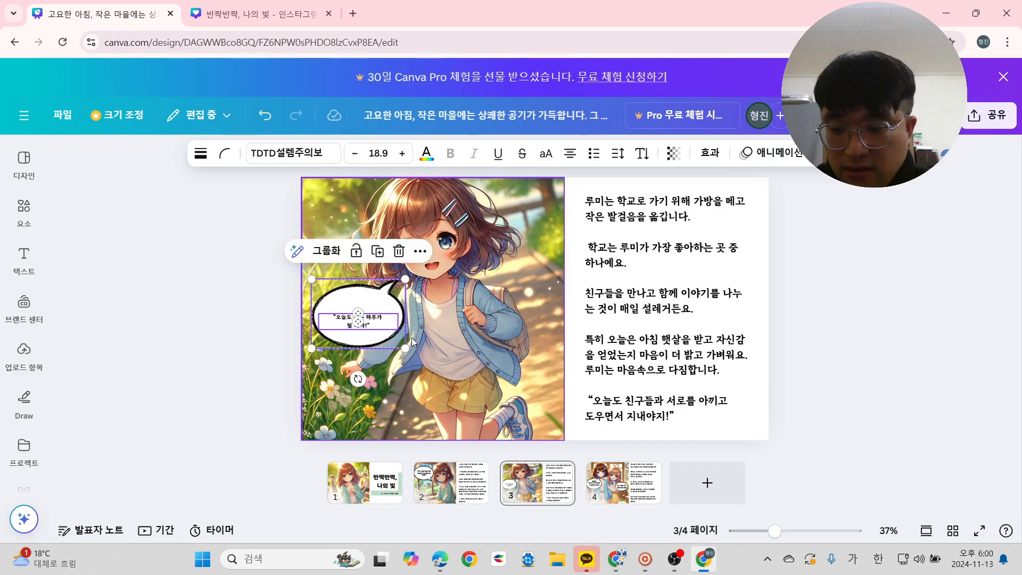
{"action": "left_click", "coordinate": [914, 398]}
{"action": "left_click", "coordinate": [383, 298]}
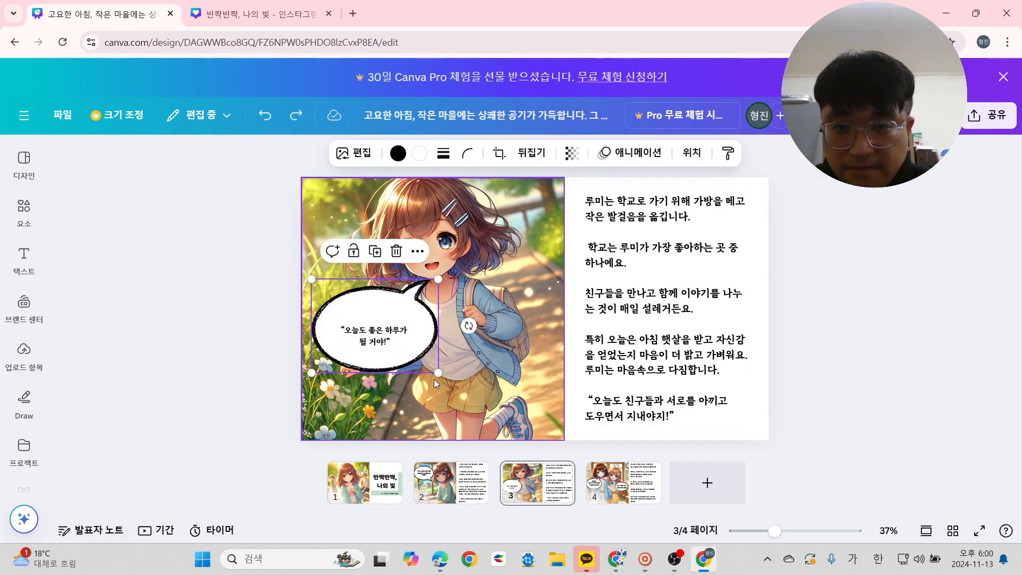
{"action": "left_click_drag", "start_coordinate": [437, 372], "coordinate": [379, 320]}
{"action": "key", "text": "Escape"}
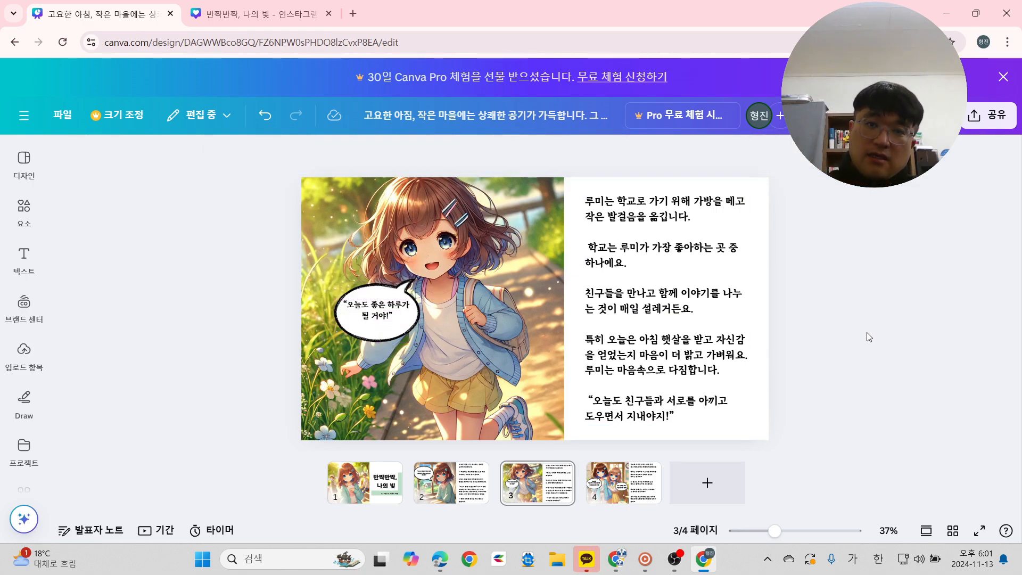
{"action": "left_click", "coordinate": [389, 308]}
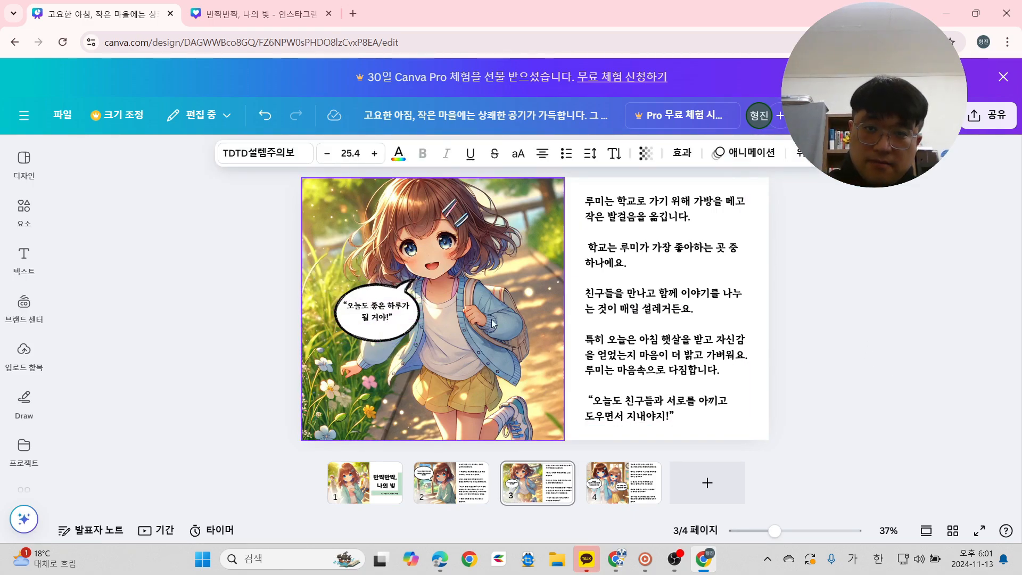
{"action": "left_click", "coordinate": [660, 313]}
{"action": "key", "text": "Escape"}
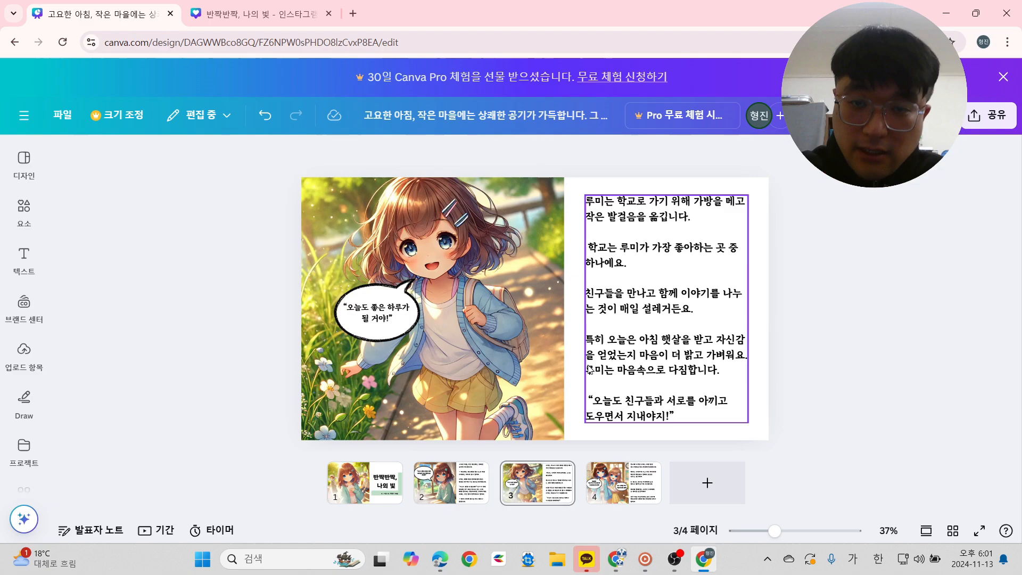
In the Instagram post, duplicate page 5 and delete the speech bubble and its text from one copy, leaving only the picture on page 6.
{"action": "left_click", "coordinate": [254, 22]}
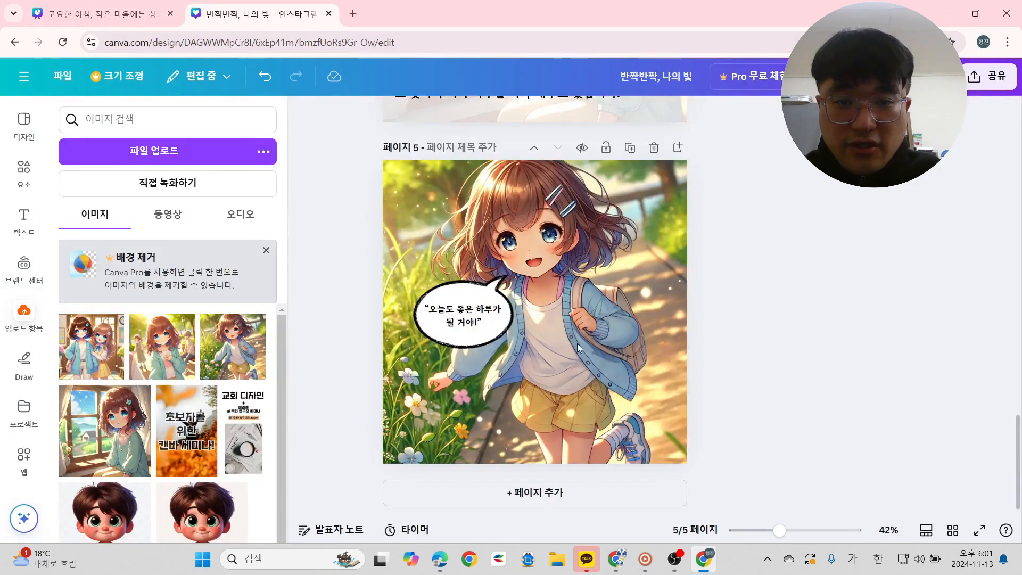
{"action": "left_click", "coordinate": [630, 147]}
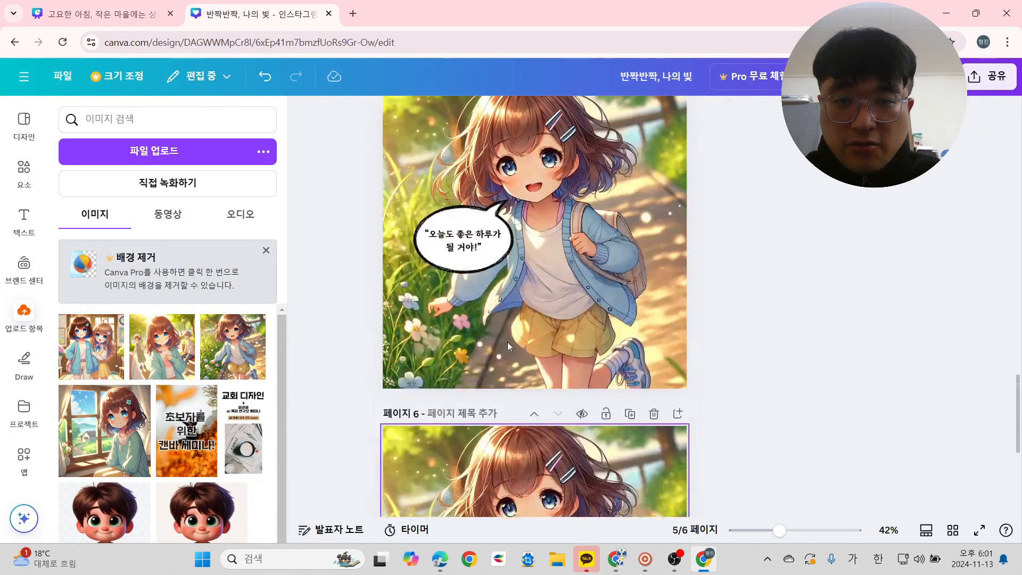
{"action": "left_click", "coordinate": [455, 298]}
{"action": "key", "text": "Delete"}
{"action": "left_click", "coordinate": [468, 319]}
{"action": "key", "text": "Delete"}
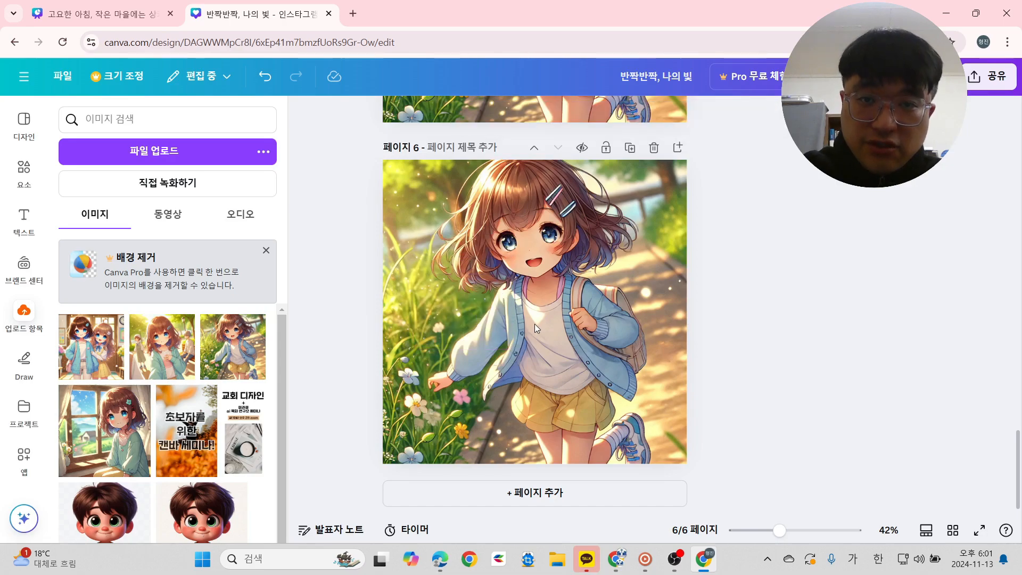
Lower the opacity of the girl picture on page 6 so it becomes a faint background.
{"action": "left_click", "coordinate": [534, 323]}
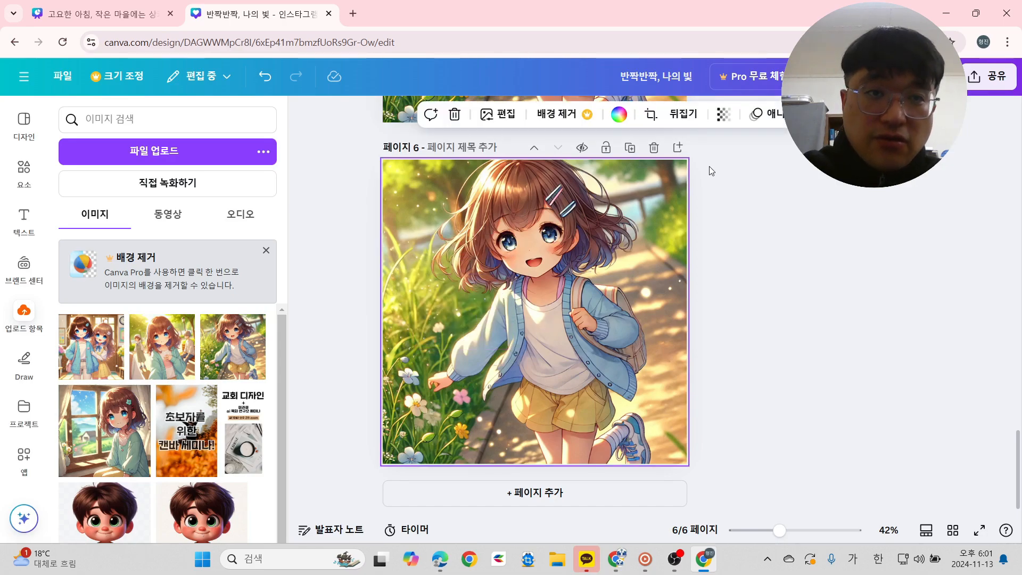
{"action": "double_click", "coordinate": [554, 290]}
{"action": "left_click", "coordinate": [269, 119]}
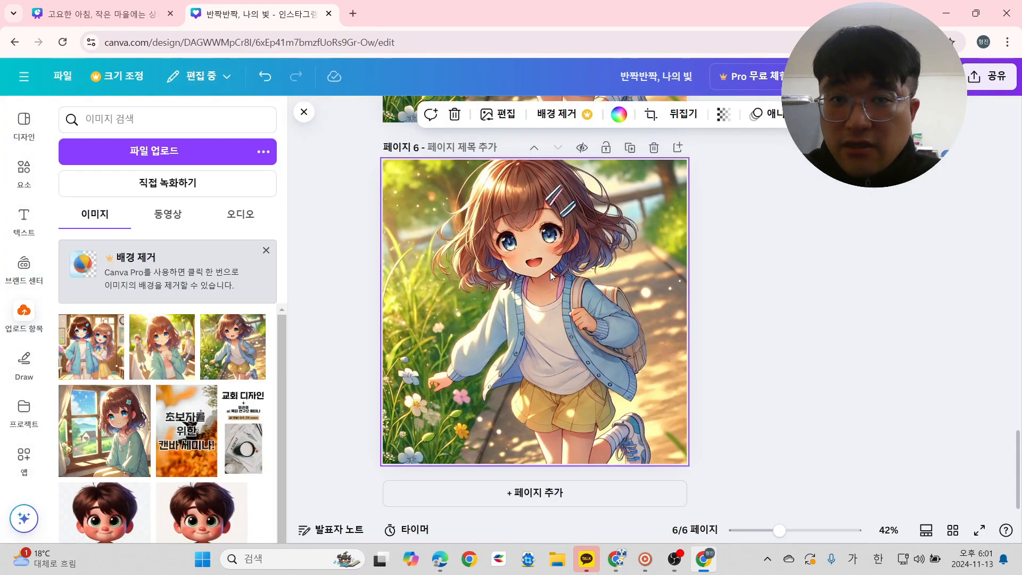
{"action": "left_click", "coordinate": [724, 115]}
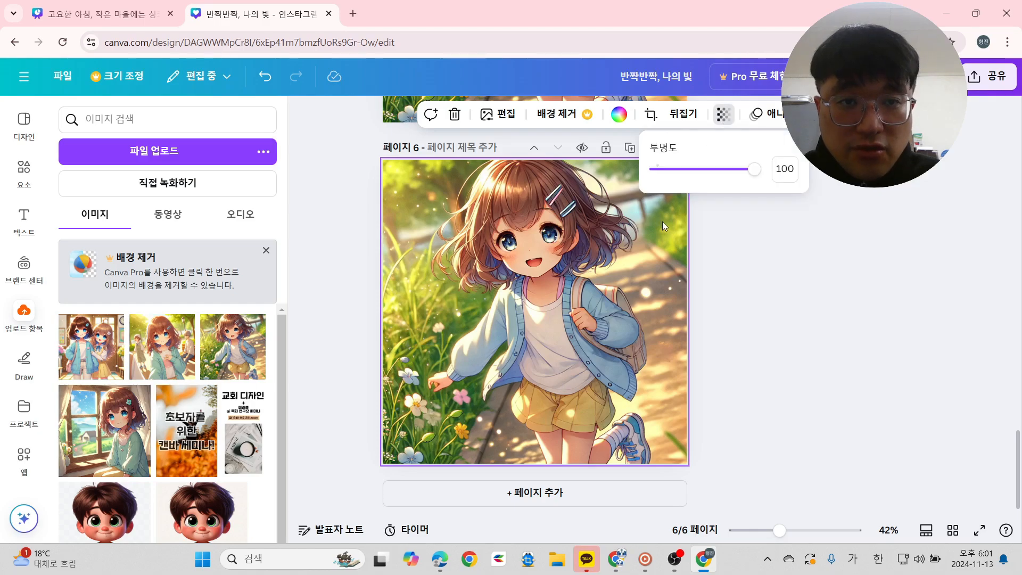
{"action": "left_click_drag", "start_coordinate": [758, 170], "coordinate": [672, 177]}
Copy the story text box from page 4 onto the faded picture on page 6.
{"action": "scroll", "coordinate": [779, 268], "scroll_direction": "up", "scroll_amount": 10}
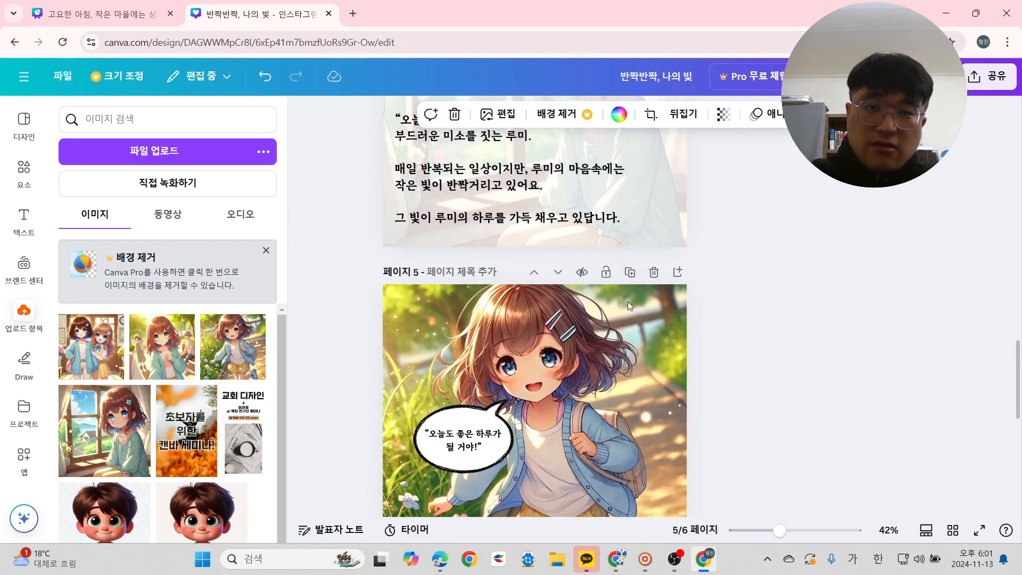
{"action": "left_click", "coordinate": [539, 274]}
{"action": "key", "text": "ctrl+c"}
{"action": "scroll", "coordinate": [532, 346], "scroll_direction": "down", "scroll_amount": 10}
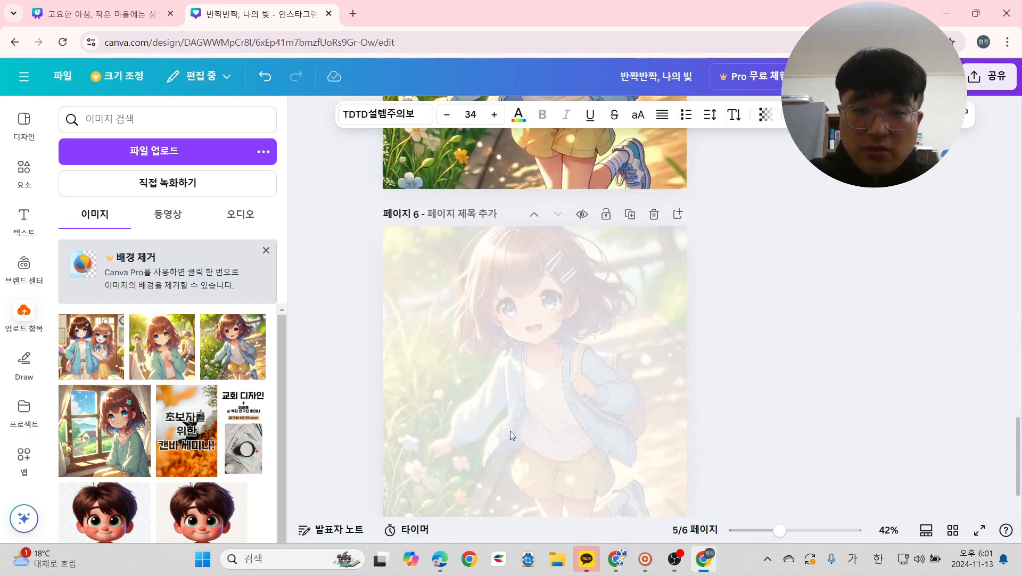
{"action": "left_click", "coordinate": [508, 414]}
{"action": "key", "text": "ctrl+v"}
{"action": "scroll", "coordinate": [551, 434], "scroll_direction": "down", "scroll_amount": 2}
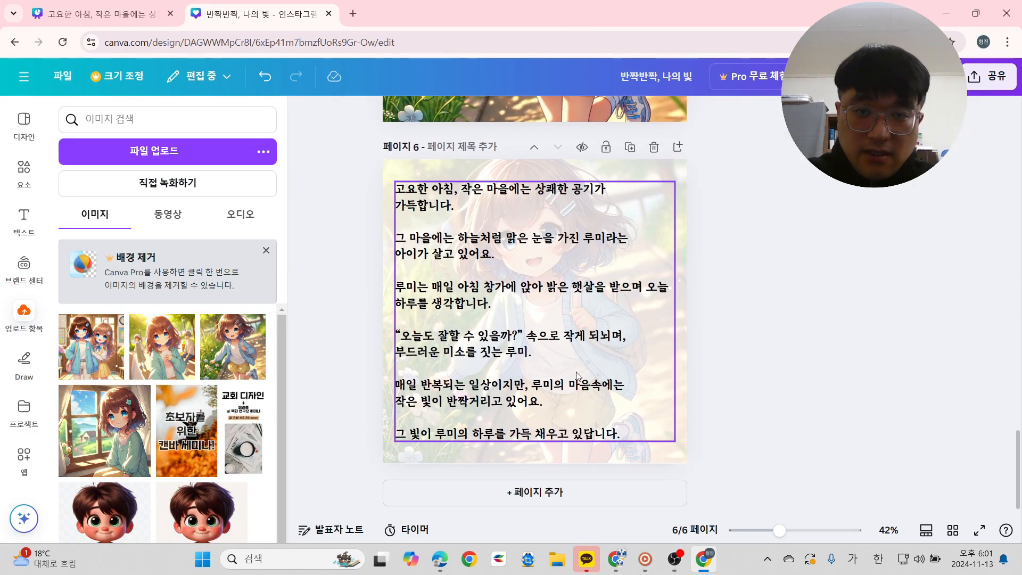
Replace the text on page 6 with the story text from page 4 of the storybook design, beginning "학교에 도착한 루미는".
{"action": "left_click", "coordinate": [101, 13]}
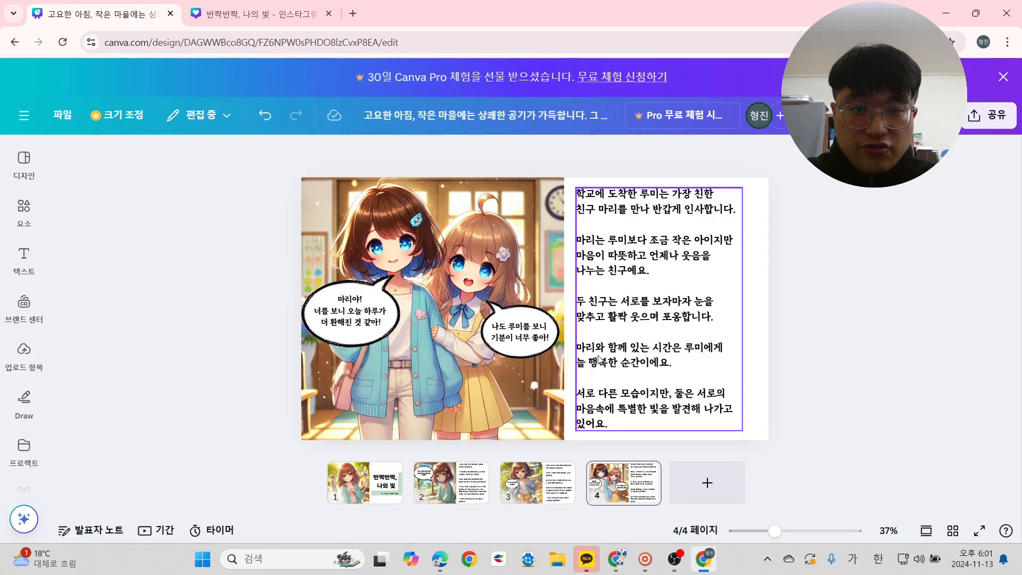
{"action": "left_click", "coordinate": [677, 280]}
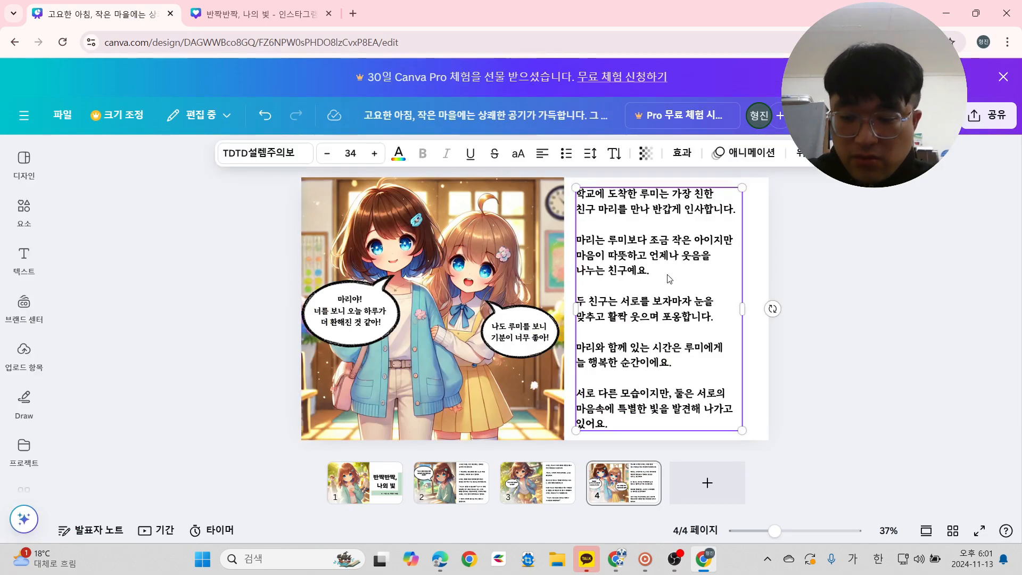
{"action": "left_click", "coordinate": [224, 14]}
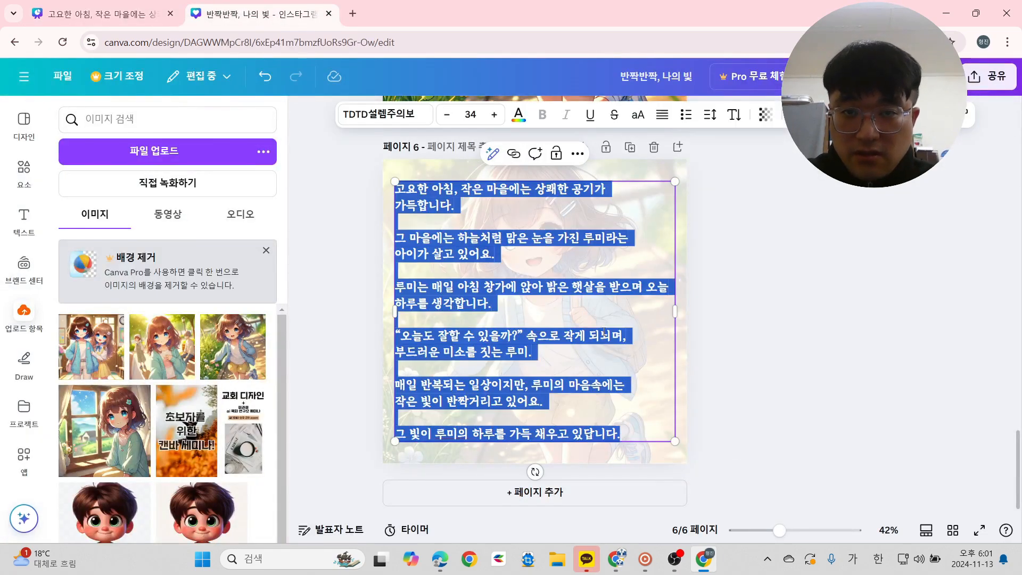
{"action": "key", "text": "ctrl+v"}
{"action": "left_click", "coordinate": [825, 267]}
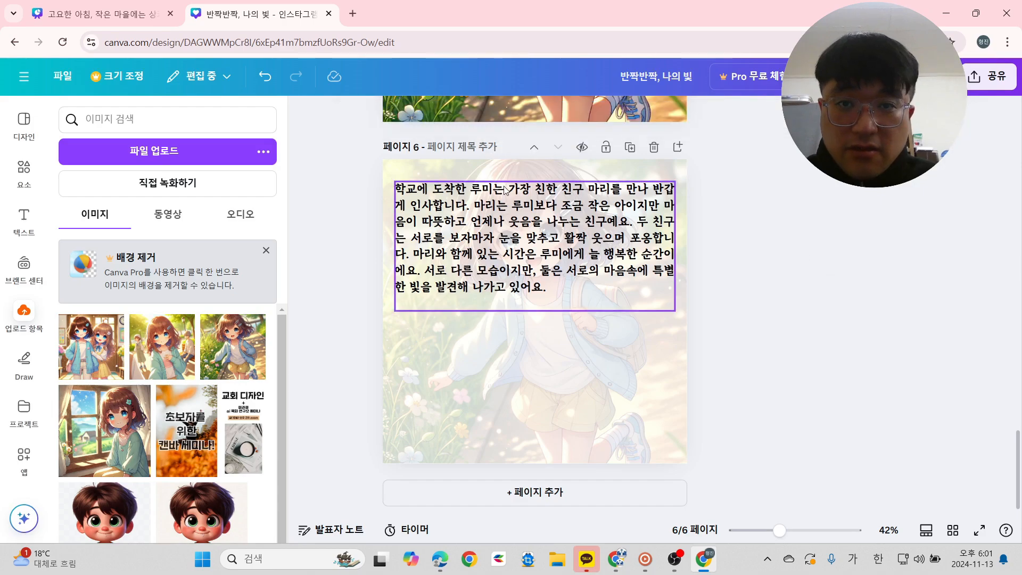
Break page 6's text before "반갑게" and start new paragraphs with a blank line above at "마리는" and "두 친구는".
{"action": "left_click", "coordinate": [633, 190]}
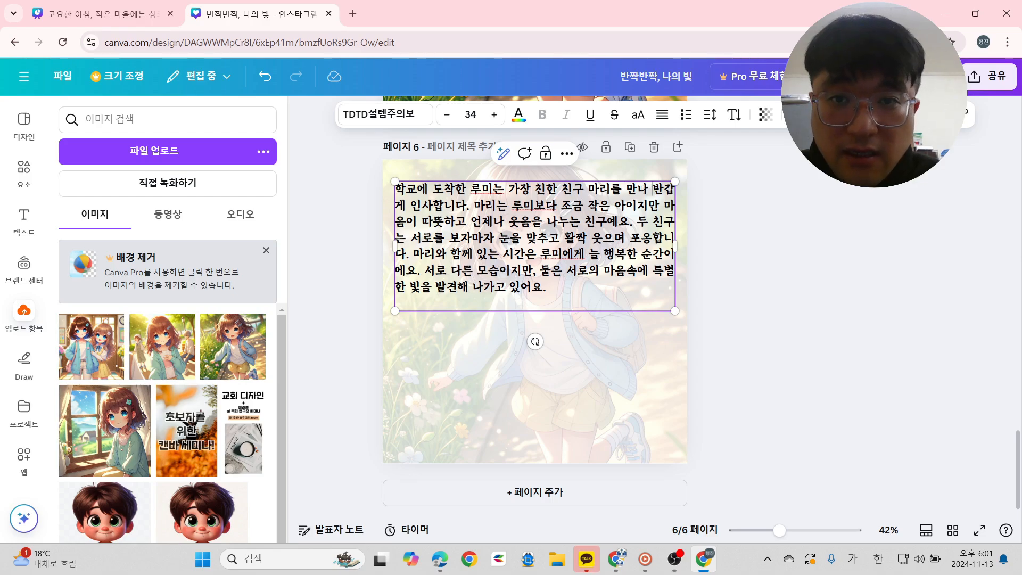
{"action": "key", "text": "Return"}
{"action": "key", "text": "Return"}
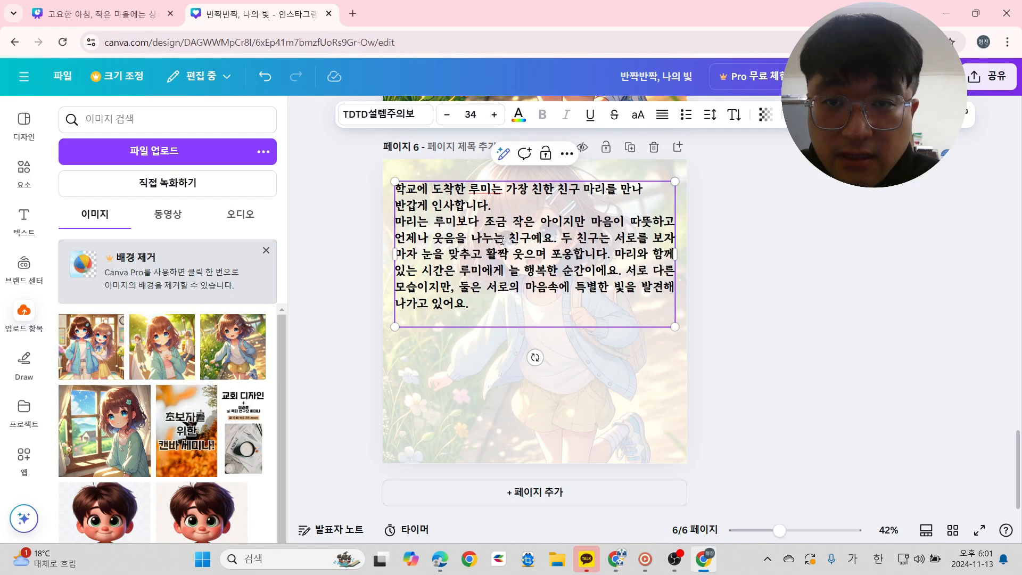
{"action": "key", "text": "Return"}
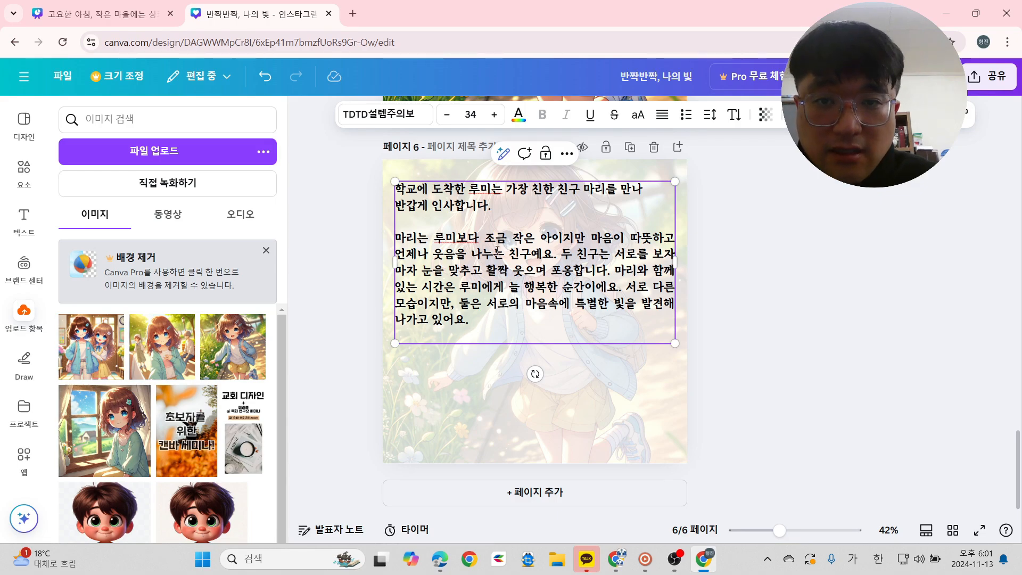
{"action": "key", "text": "Return"}
{"action": "key", "text": "Return"}
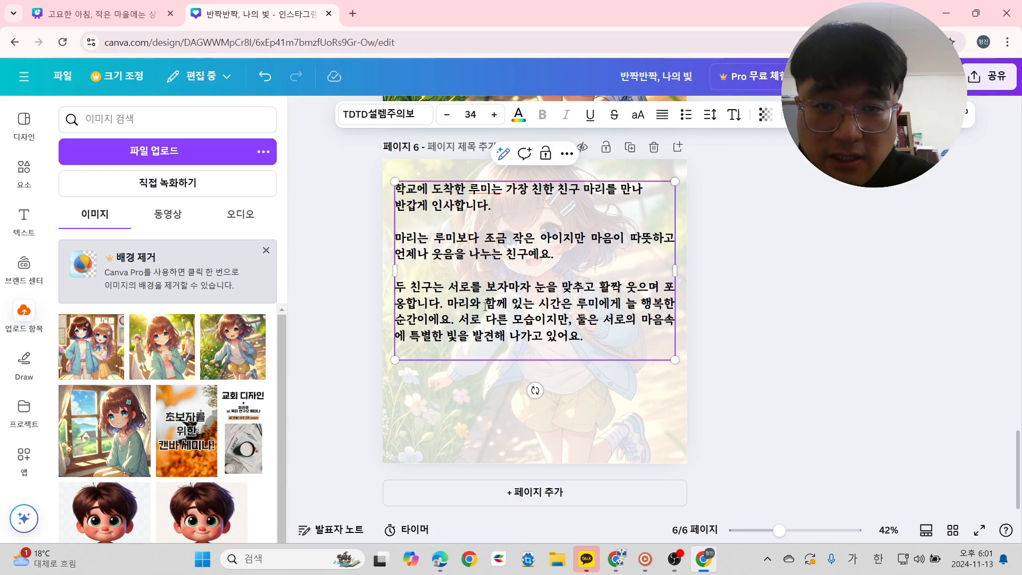
Move "포옹합니다." onto its own line and start a new paragraph with a blank line above at "마리와 함께".
{"action": "left_click", "coordinate": [665, 288]}
{"action": "key", "text": "Return"}
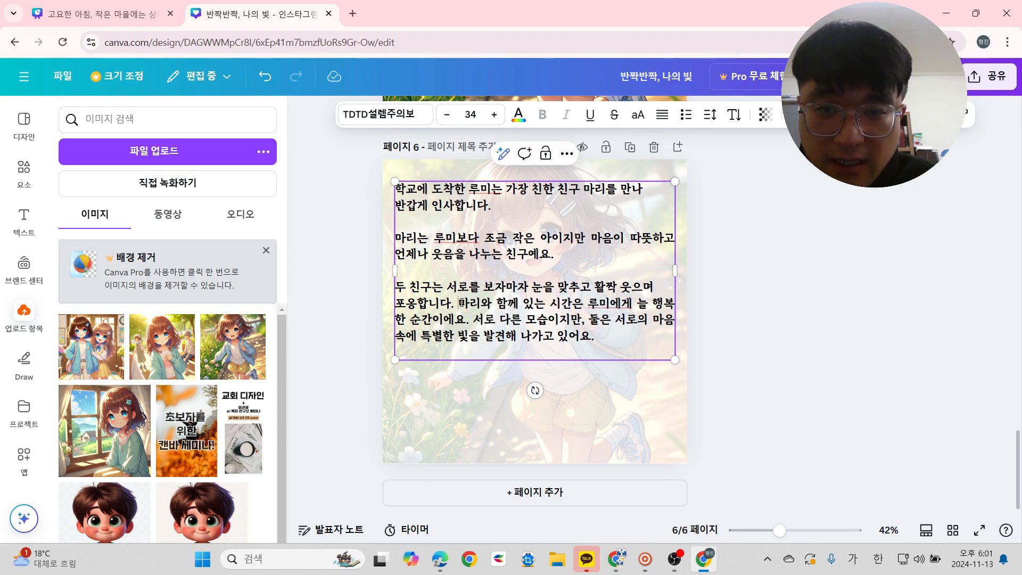
{"action": "key", "text": "Return"}
{"action": "key", "text": "Return"}
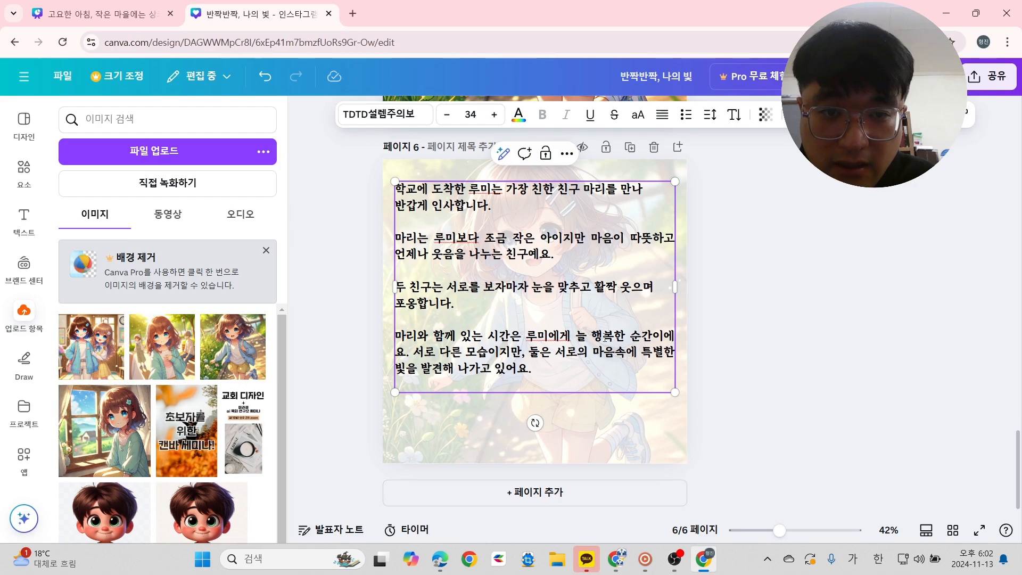
Break the lines before "순간이에요." and "빛을", and start the last paragraph with a blank line above at "서로 다른 모습이지만".
{"action": "left_click", "coordinate": [631, 337]}
{"action": "key", "text": "Return"}
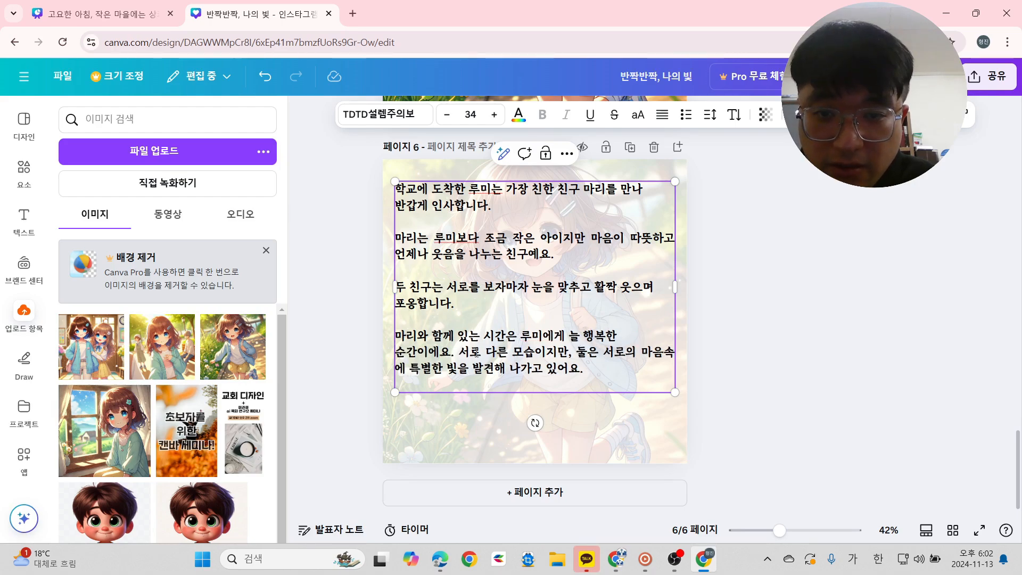
{"action": "left_click", "coordinate": [461, 352]}
{"action": "key", "text": "Return"}
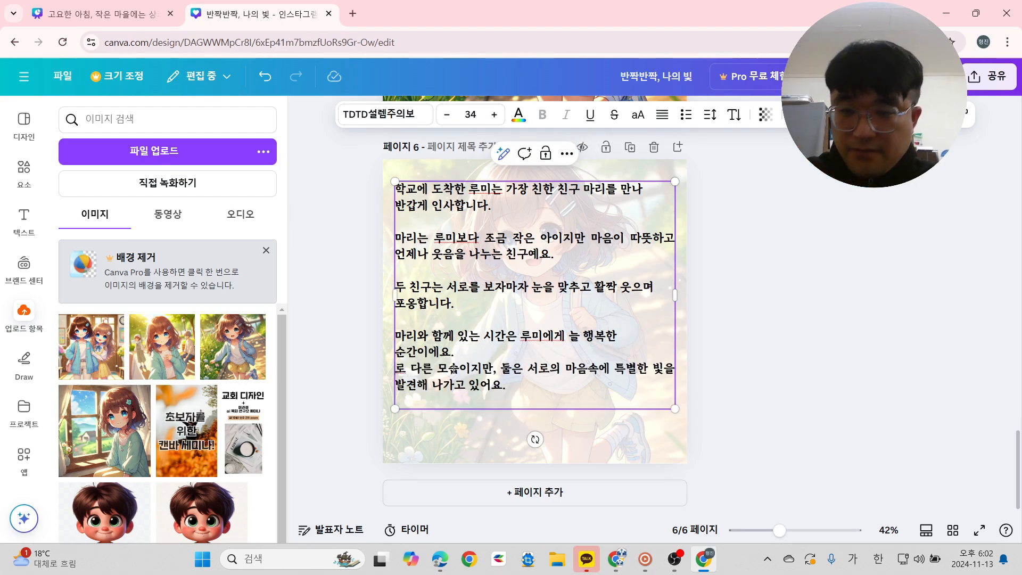
{"action": "key", "text": "ctrl+z"}
{"action": "key", "text": "Return"}
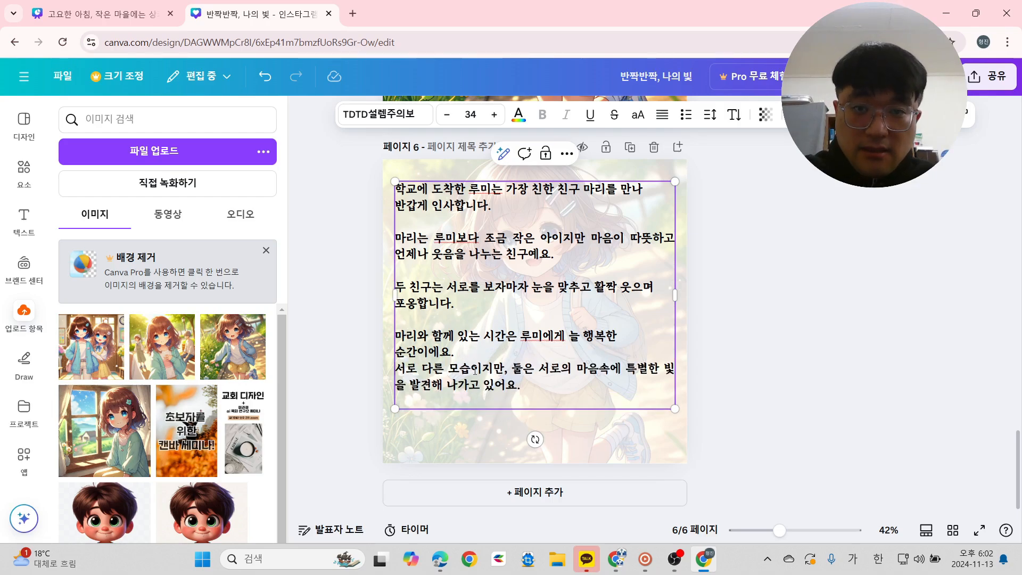
{"action": "key", "text": "Return"}
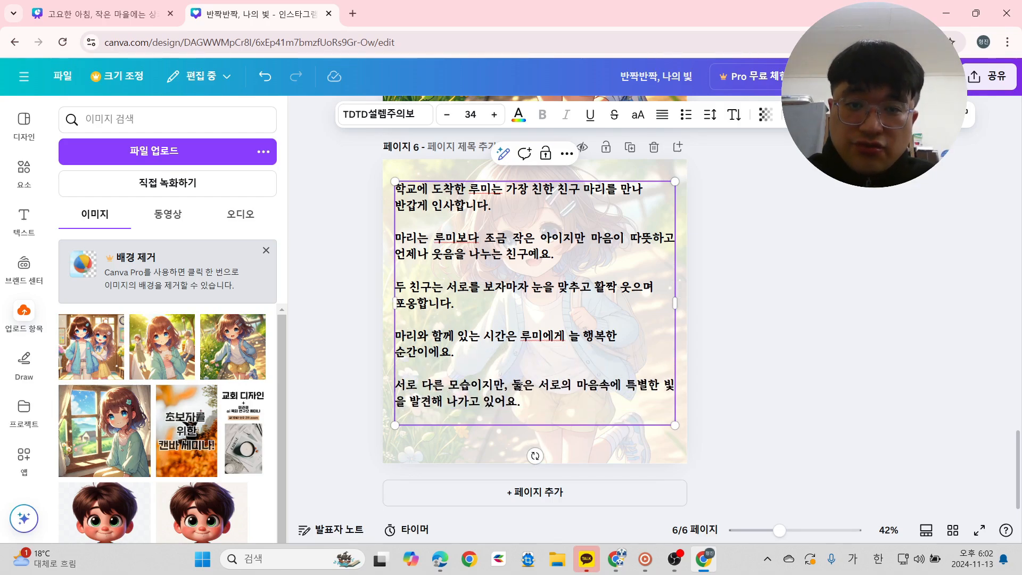
{"action": "left_click", "coordinate": [665, 384]}
{"action": "key", "text": "Return"}
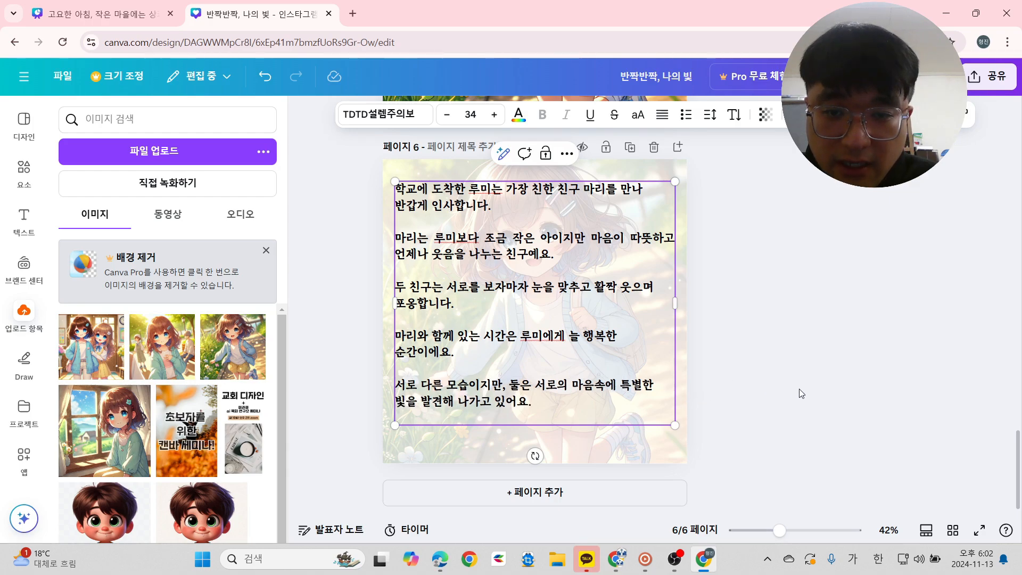
Move the story text on page 6 slightly down so it sits vertically centred on the page.
{"action": "left_click", "coordinate": [802, 394]}
{"action": "mouse_move", "coordinate": [500, 345]}
{"action": "left_mouse_down"}
{"action": "mouse_move", "coordinate": [505, 363]}
{"action": "mouse_move", "coordinate": [500, 353]}
{"action": "left_mouse_up"}
{"action": "left_click", "coordinate": [775, 336]}
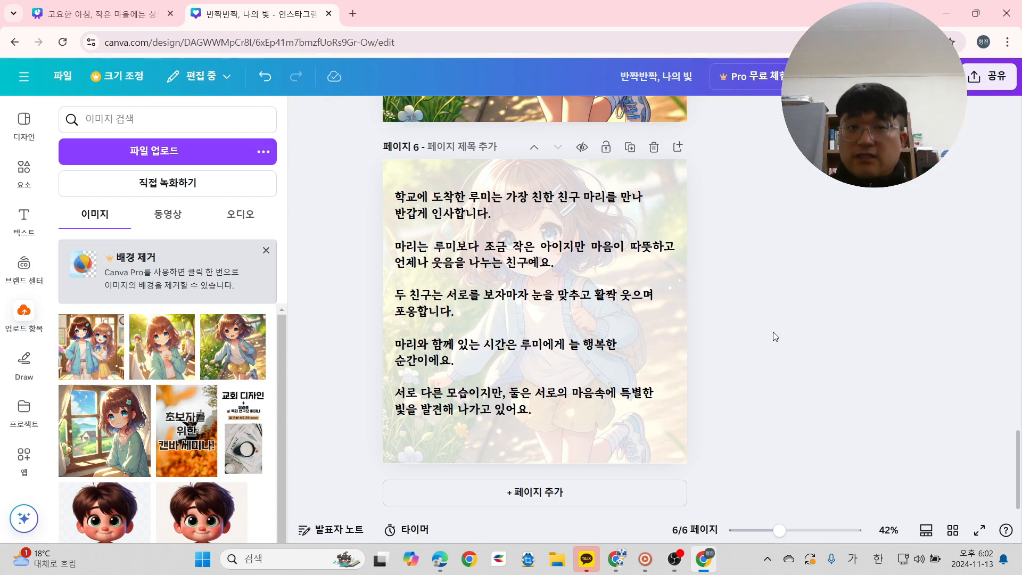
Review pages 3 to 6 of the post, checking the pictures, speech bubbles and story text.
{"action": "scroll", "coordinate": [725, 319], "scroll_direction": "up", "scroll_amount": 20}
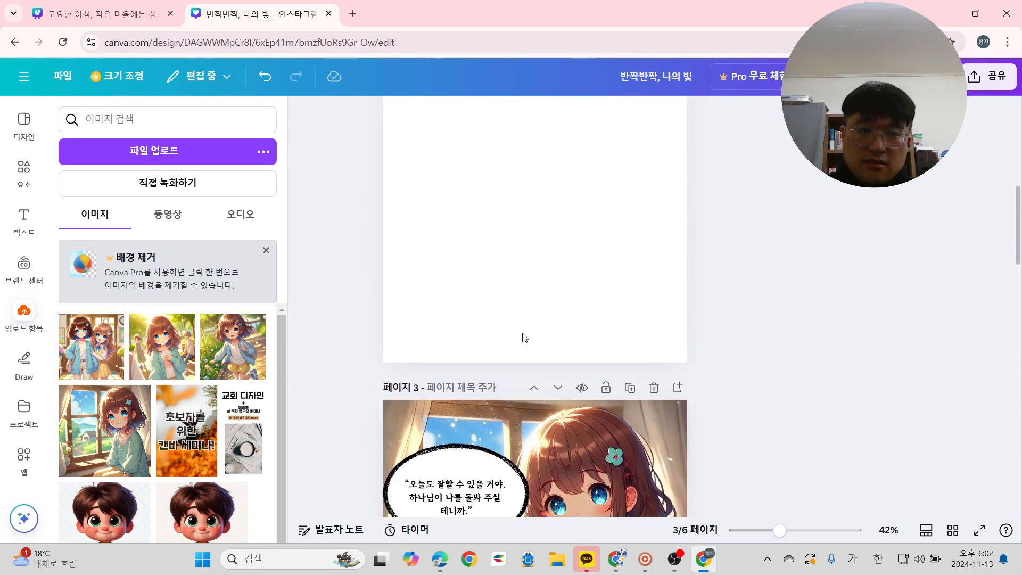
{"action": "scroll", "coordinate": [522, 337], "scroll_direction": "down", "scroll_amount": 18}
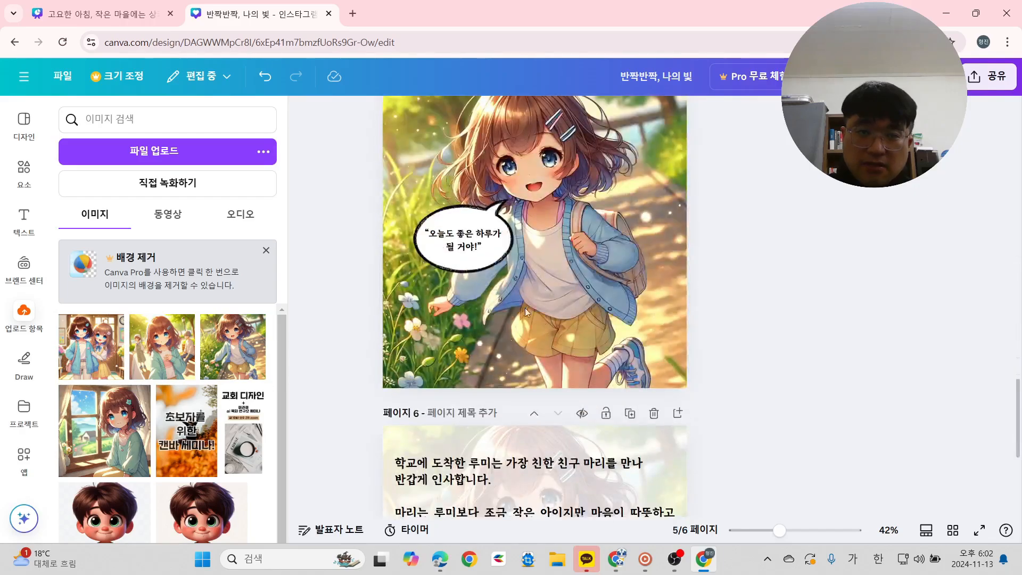
{"action": "scroll", "coordinate": [525, 308], "scroll_direction": "down", "scroll_amount": 5}
{"action": "scroll", "coordinate": [848, 335], "scroll_direction": "up", "scroll_amount": 1}
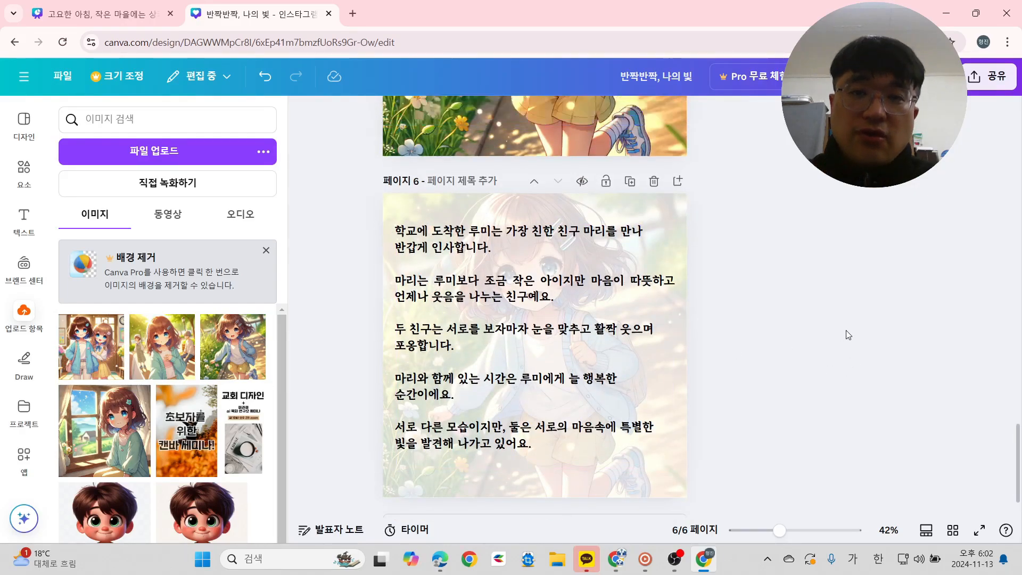
{"action": "scroll", "coordinate": [847, 331], "scroll_direction": "up", "scroll_amount": 5}
{"action": "scroll", "coordinate": [857, 337], "scroll_direction": "up", "scroll_amount": 5}
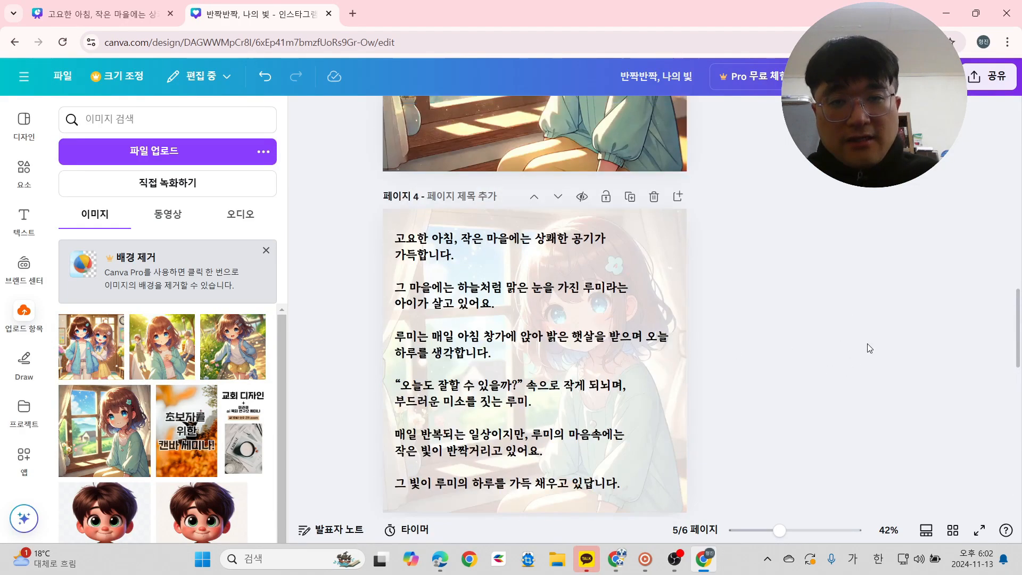
{"action": "scroll", "coordinate": [867, 344], "scroll_direction": "up", "scroll_amount": 4}
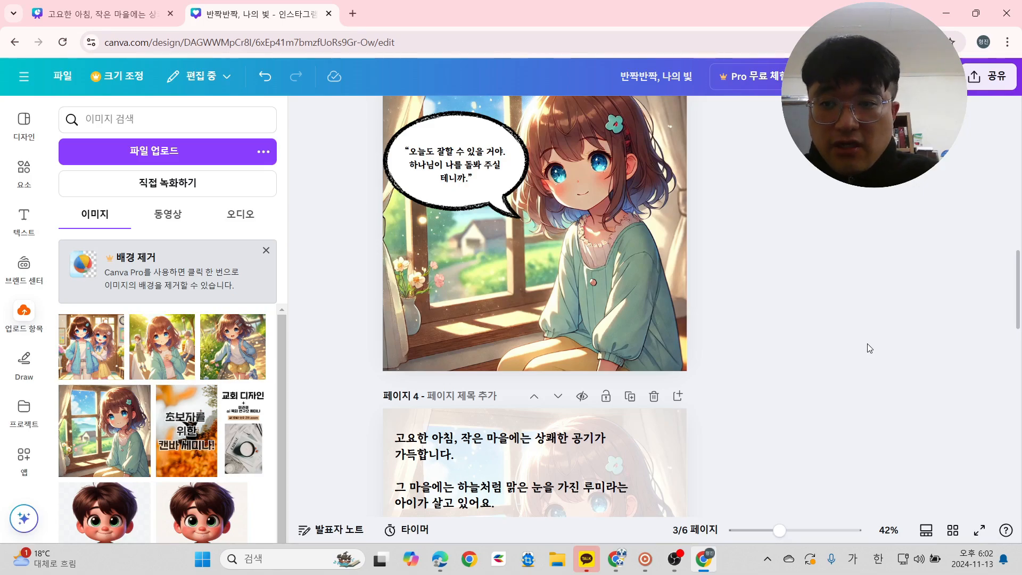
{"action": "scroll", "coordinate": [679, 272], "scroll_direction": "down", "scroll_amount": 4}
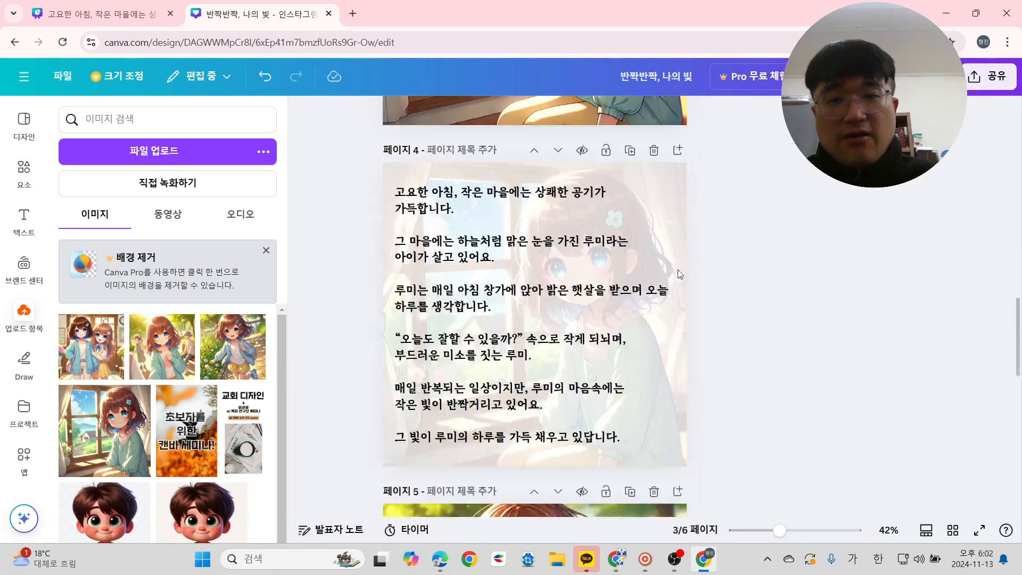
{"action": "scroll", "coordinate": [679, 273], "scroll_direction": "down", "scroll_amount": 4}
{"action": "scroll", "coordinate": [669, 299], "scroll_direction": "down", "scroll_amount": 4}
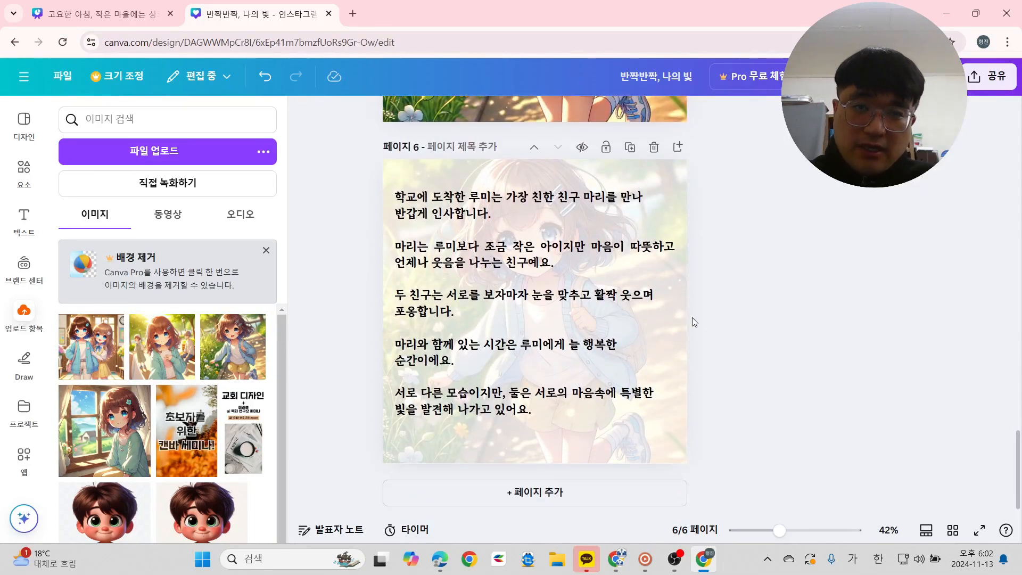
Add a blank page 7 at the end of the post and insert a heading text box on it.
{"action": "left_click", "coordinate": [556, 493]}
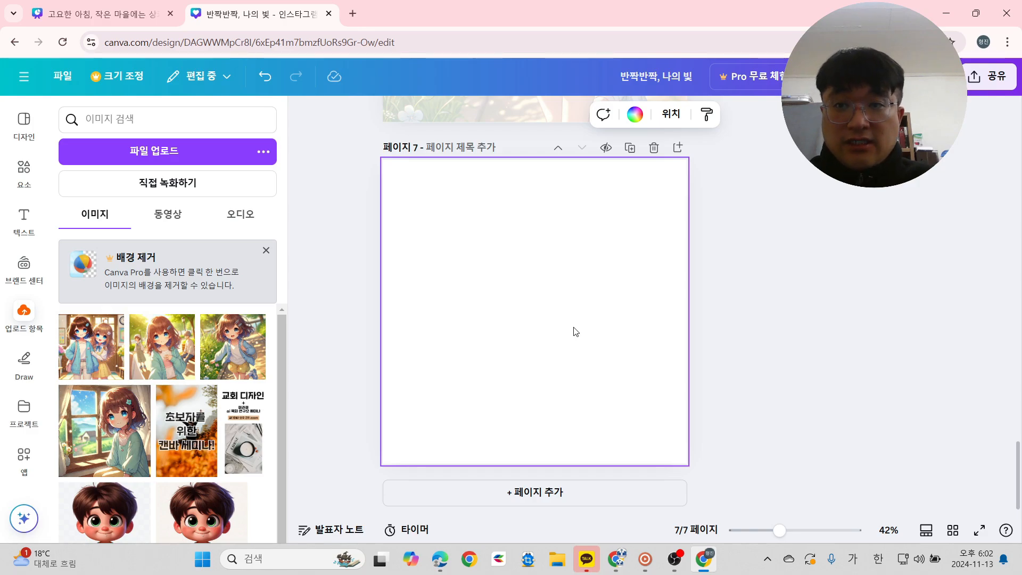
{"action": "left_click", "coordinate": [25, 221]}
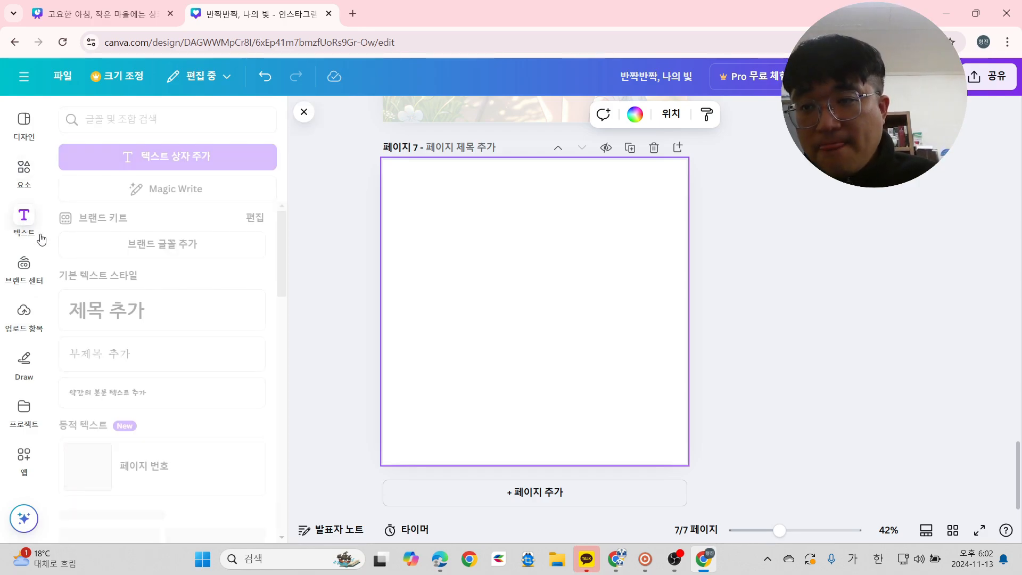
{"action": "left_click", "coordinate": [160, 310]}
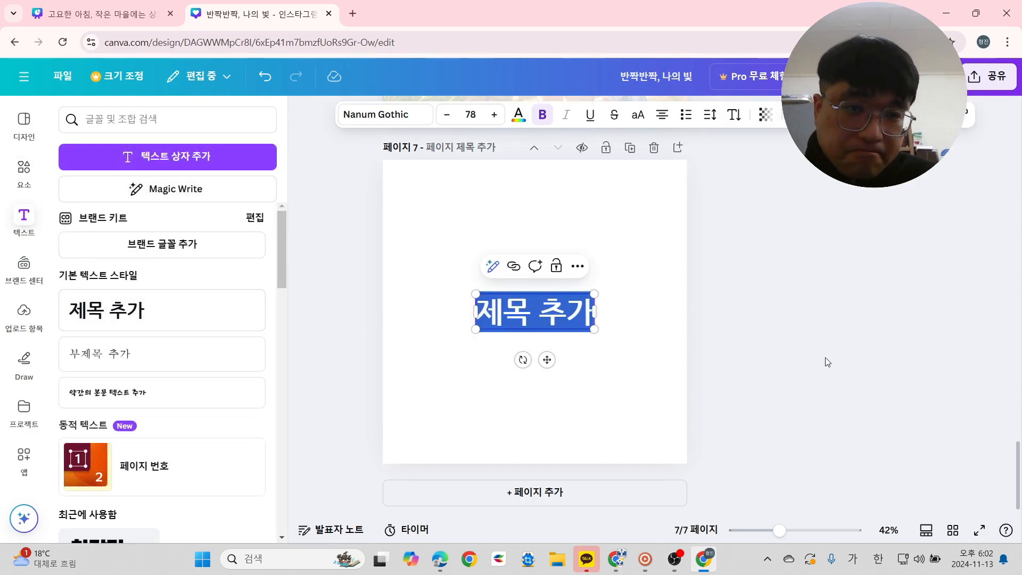
Shrink the heading text on page 7 to size 39 and set its font to TDTD설렘주의보.
{"action": "key", "text": "Escape"}
{"action": "left_click_drag", "start_coordinate": [592, 329], "coordinate": [552, 319]}
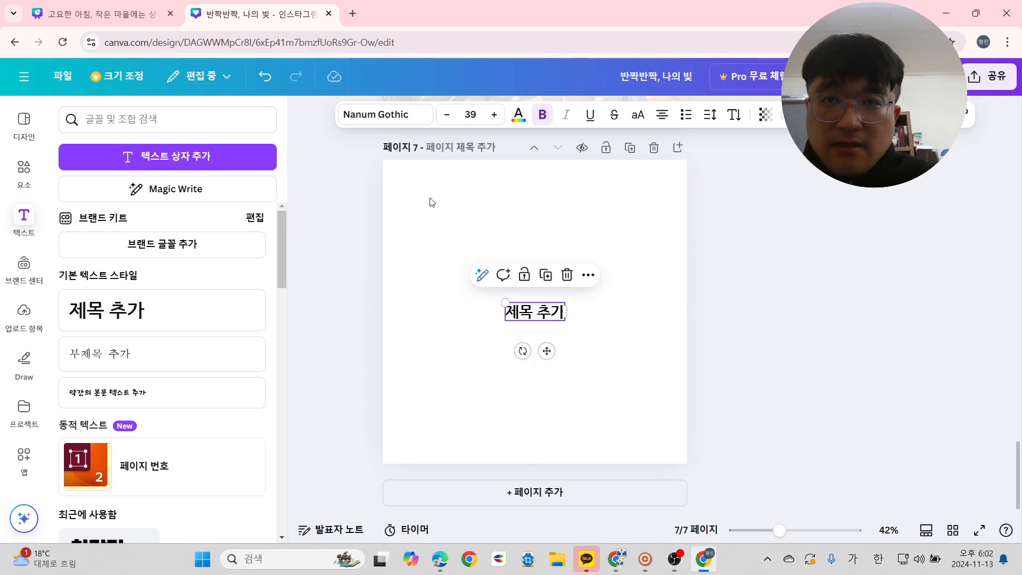
{"action": "left_click", "coordinate": [374, 114]}
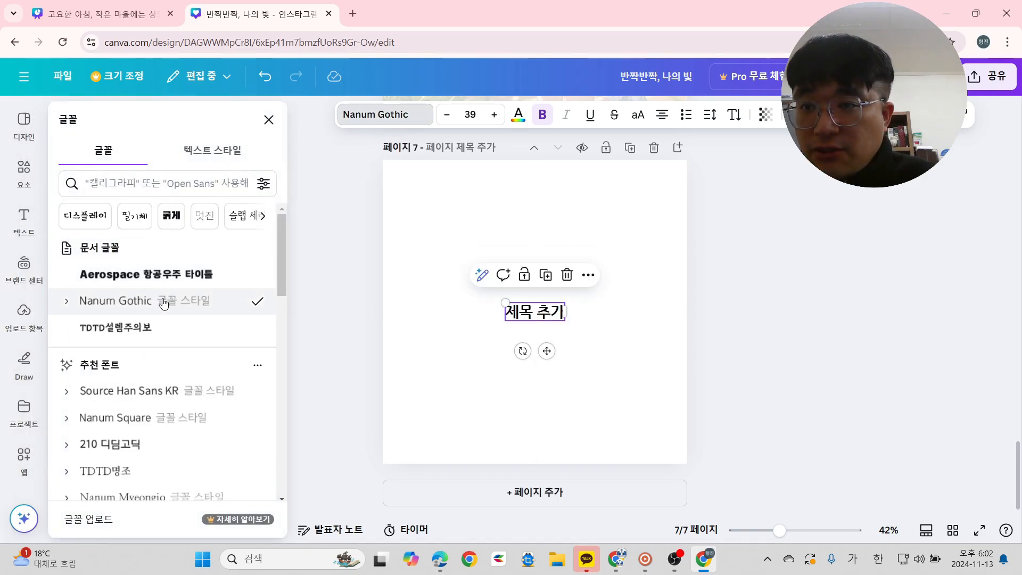
{"action": "left_click", "coordinate": [135, 328]}
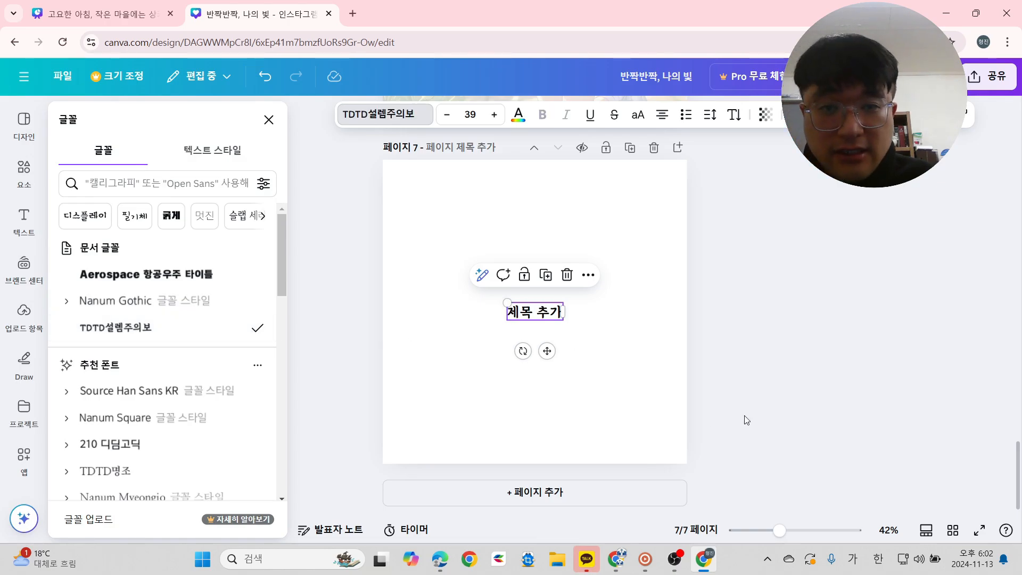
{"action": "key", "text": "Escape"}
{"action": "left_click", "coordinate": [627, 339]}
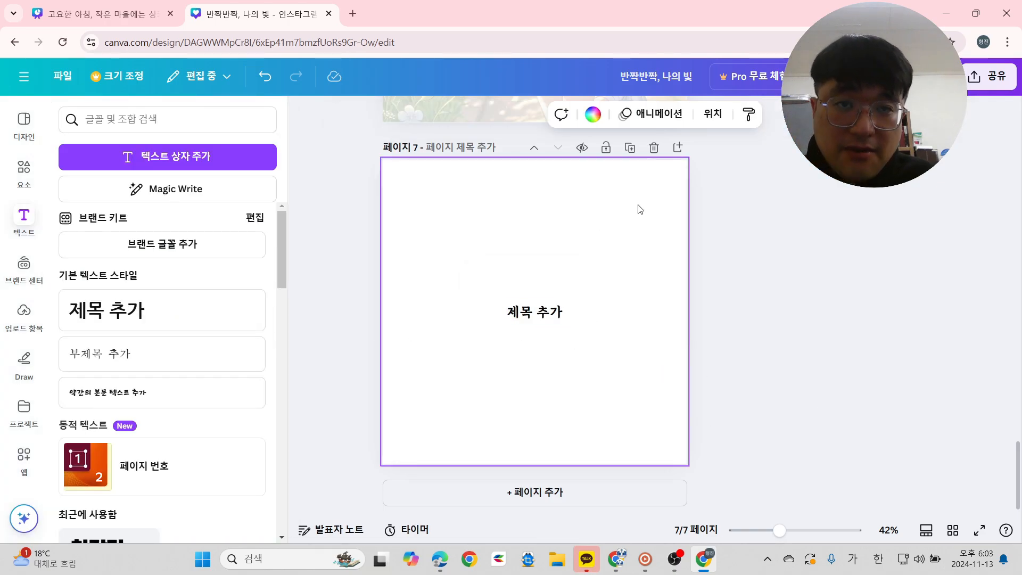
Review the earlier pages of the post from page 7 up to the cover and back.
{"action": "scroll", "coordinate": [655, 293], "scroll_direction": "up", "scroll_amount": 20}
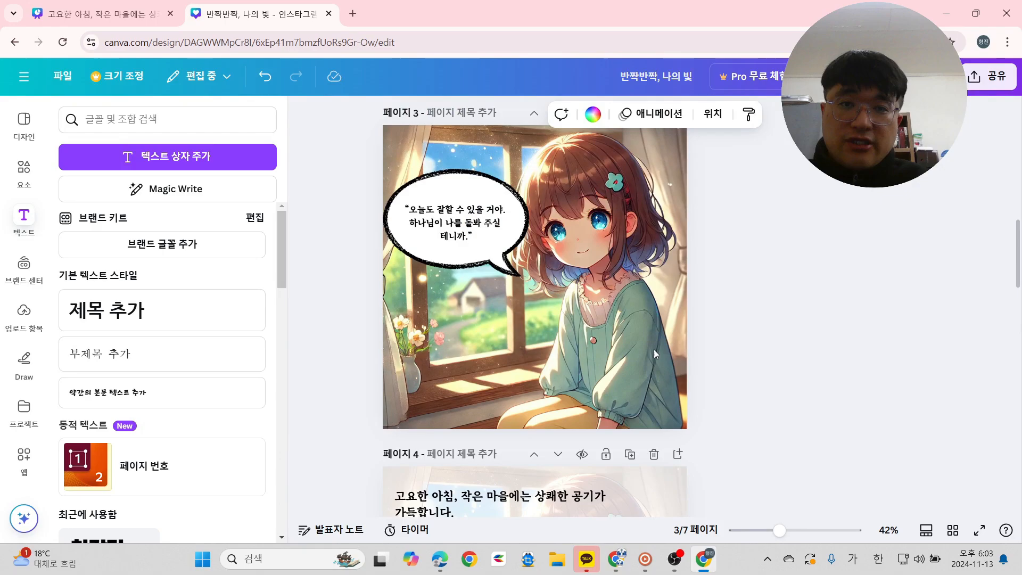
{"action": "scroll", "coordinate": [654, 349], "scroll_direction": "down", "scroll_amount": 8}
{"action": "scroll", "coordinate": [622, 375], "scroll_direction": "up", "scroll_amount": 14}
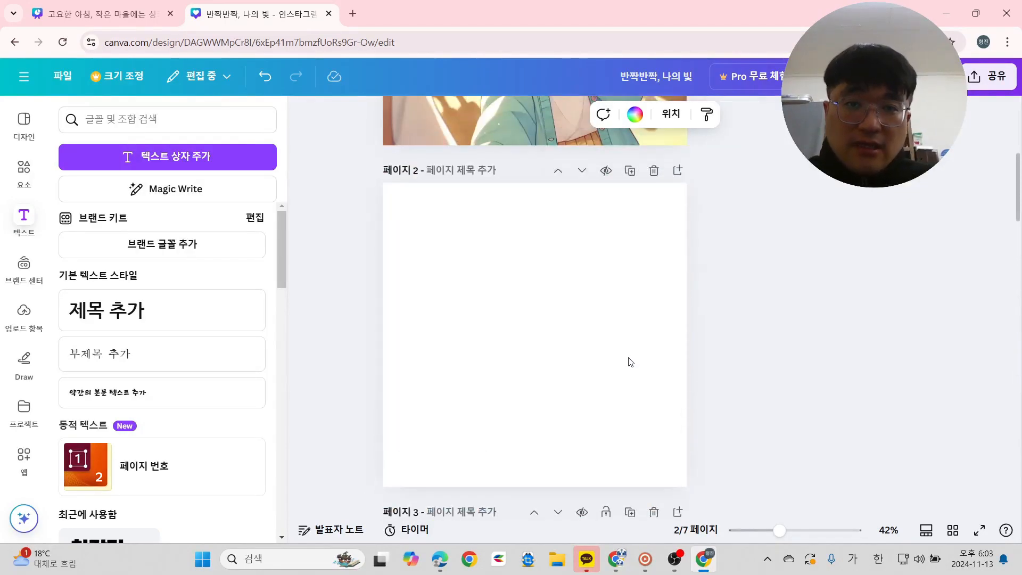
{"action": "scroll", "coordinate": [630, 362], "scroll_direction": "up", "scroll_amount": 7}
{"action": "scroll", "coordinate": [593, 391], "scroll_direction": "down", "scroll_amount": 3}
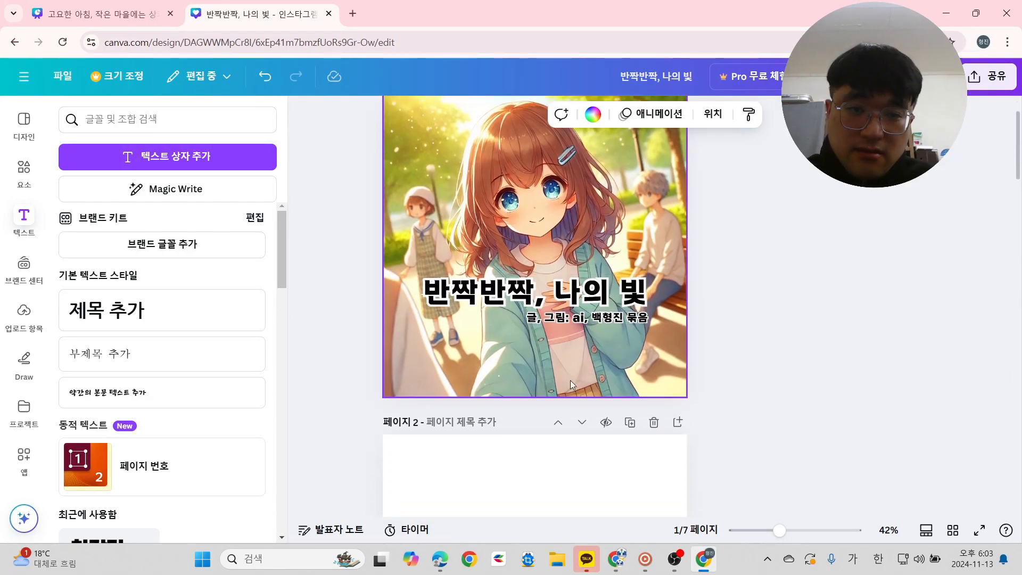
{"action": "scroll", "coordinate": [570, 380], "scroll_direction": "down", "scroll_amount": 20}
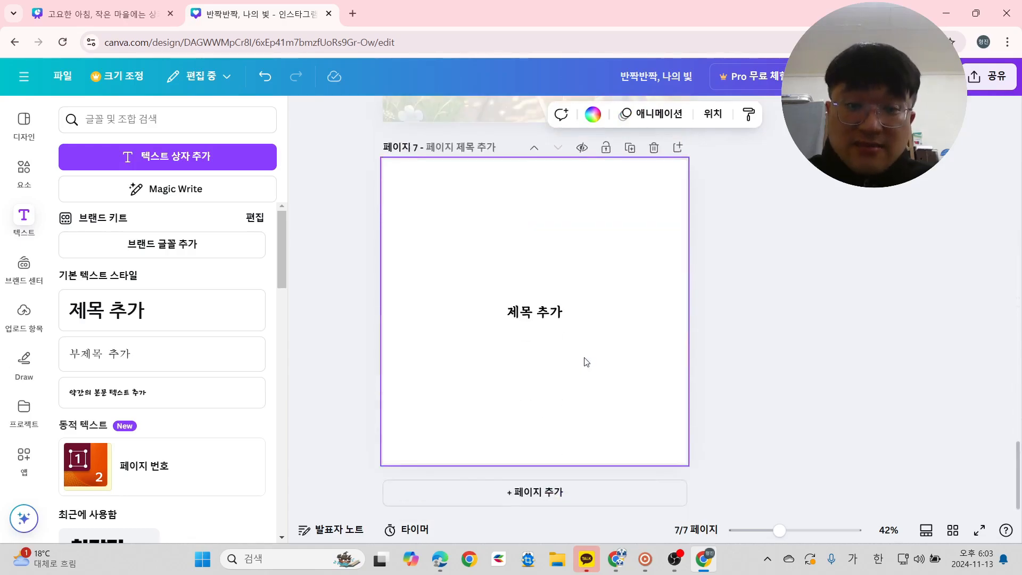
{"action": "left_click", "coordinate": [541, 327]}
{"action": "left_click", "coordinate": [542, 326]}
{"action": "left_click", "coordinate": [736, 353]}
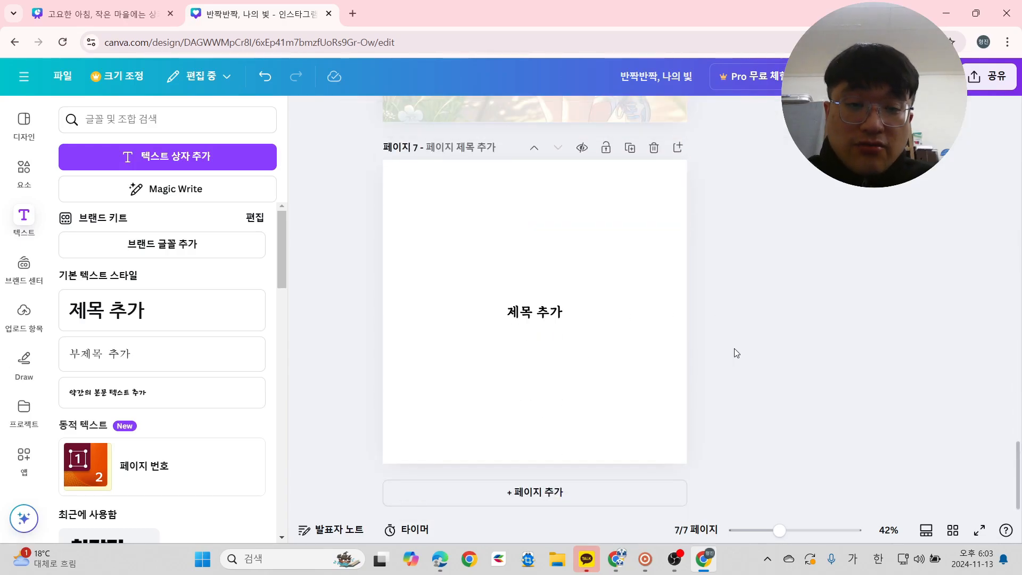
Replace the placeholder on page 7 with "기독교 세계관을 통한 친구들과의 관계성을 세우는 것은 매우 중요하다고 생각합니다." and a blank line below.
{"action": "left_click", "coordinate": [560, 306]}
{"action": "left_click", "coordinate": [559, 310]}
{"action": "key", "text": "BackSpace"}
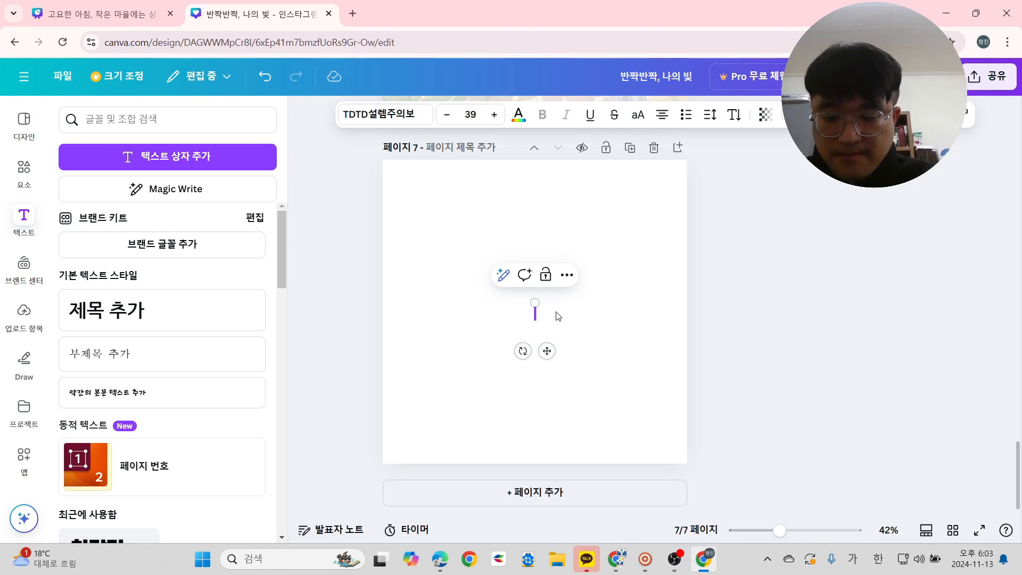
{"action": "type", "text": "기독교 세"}
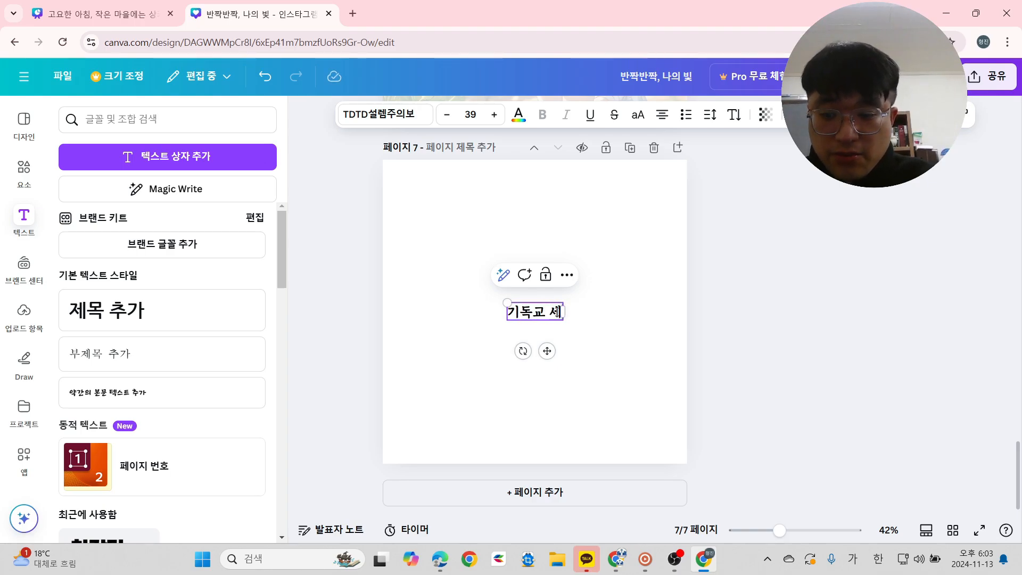
{"action": "type", "text": "계관을 통한"}
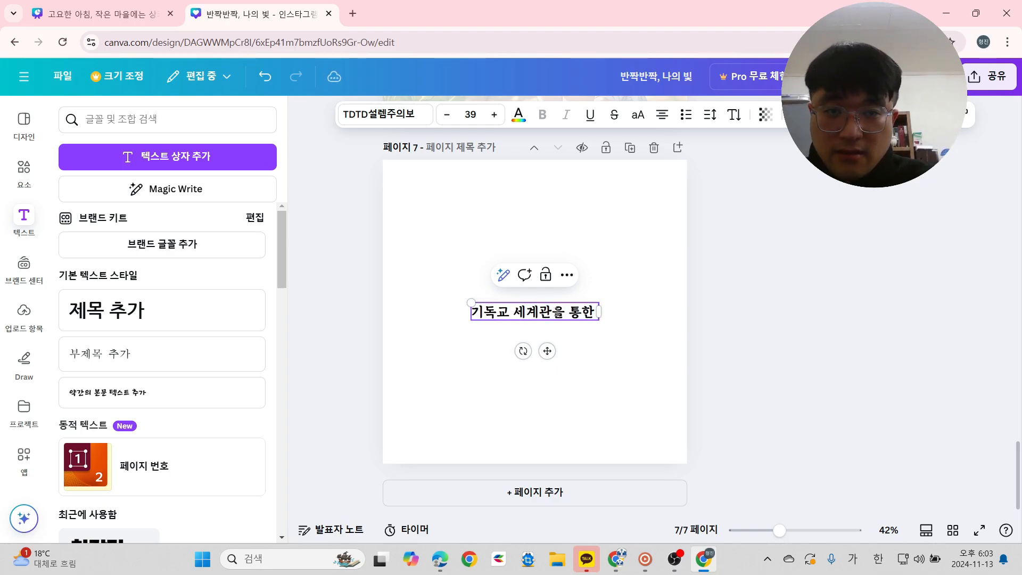
{"action": "type", "text": " 친"}
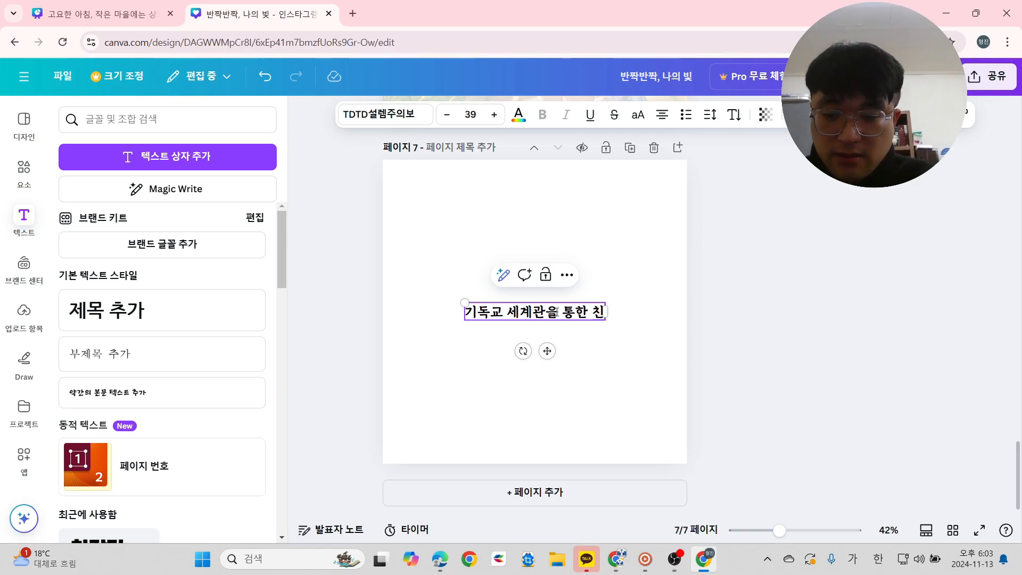
{"action": "type", "text": "구들과의 ㄱ관"}
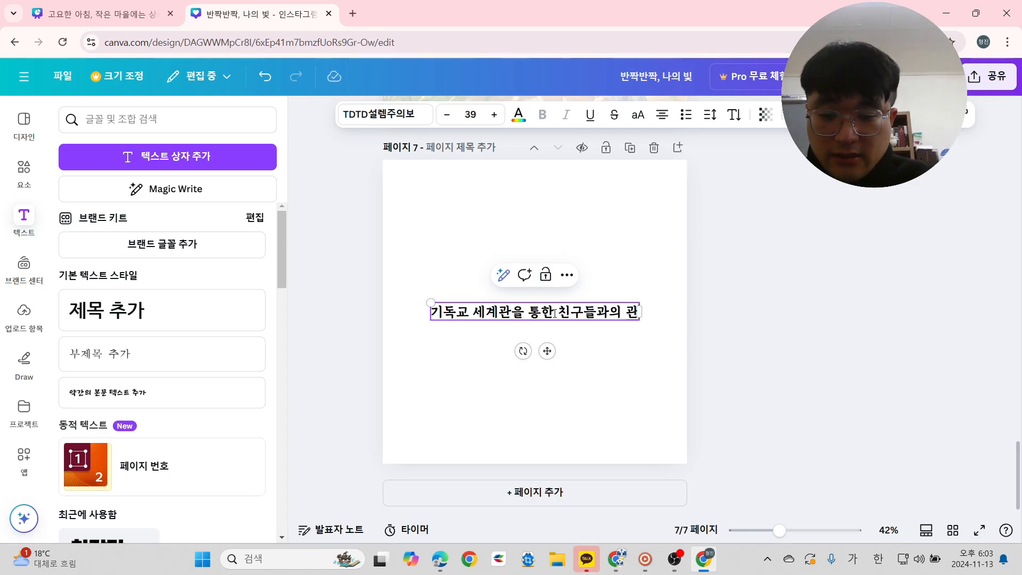
{"action": "type", "text": "계성을 ㅅ세우는 것은 매우 중"}
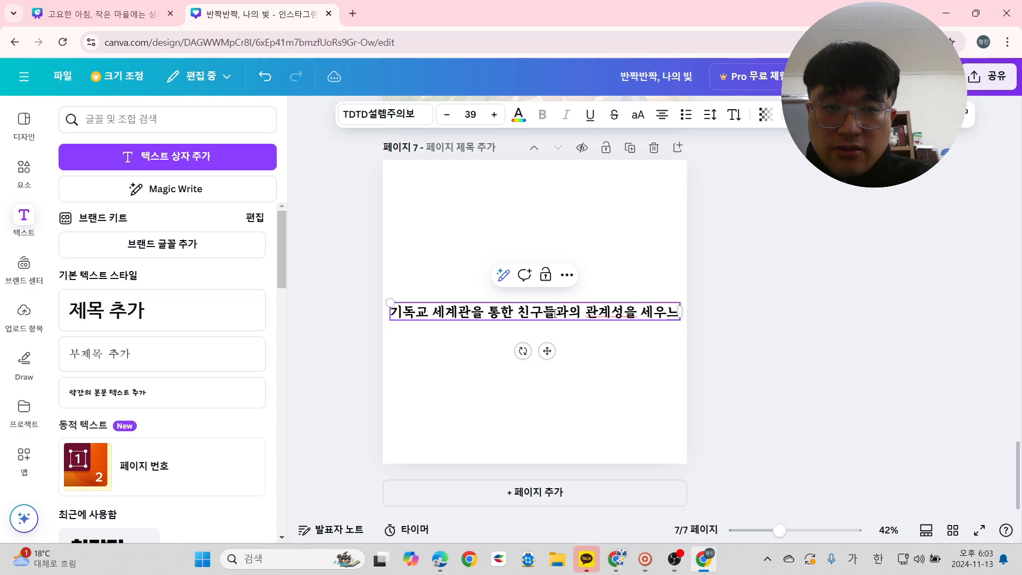
{"action": "type", "text": "요"}
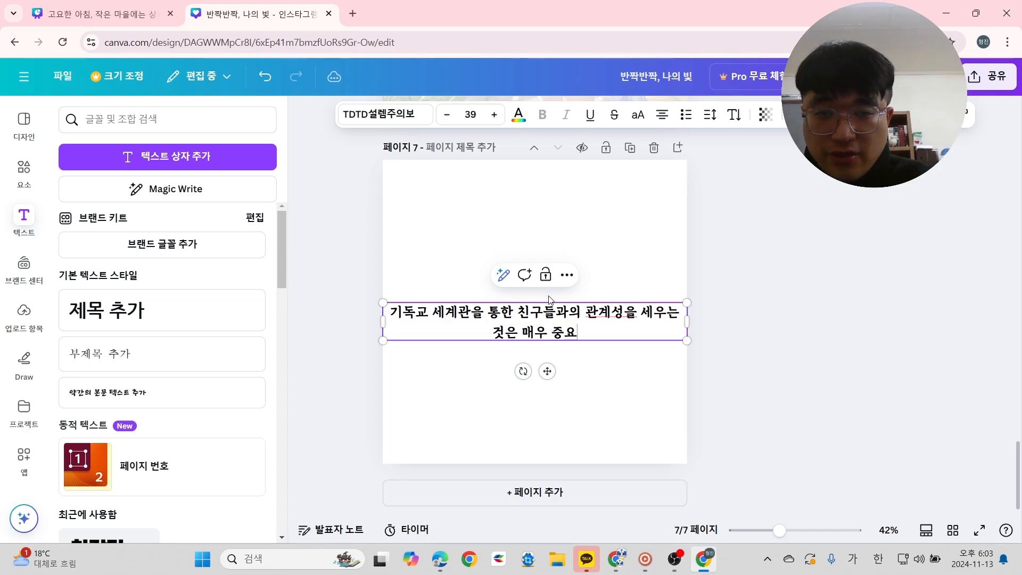
{"action": "type", "text": "하다고 생각하니다."}
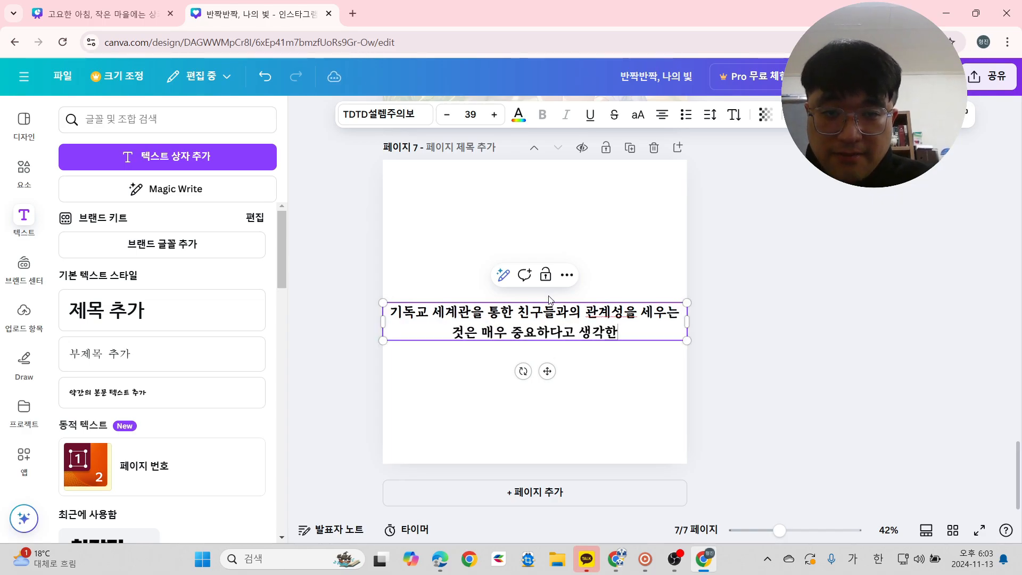
{"action": "key", "text": "BackSpace"}
{"action": "key", "text": "BackSpace"}
{"action": "key", "text": "BackSpace"}
{"action": "key", "text": "BackSpace"}
{"action": "type", "text": "합니다."}
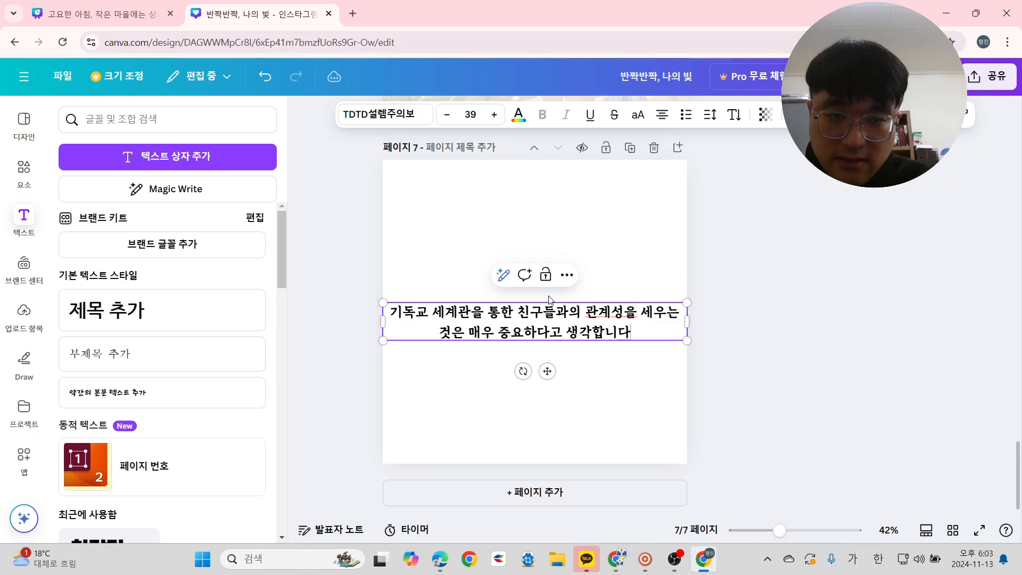
{"action": "key", "text": "Return"}
{"action": "key", "text": "Return"}
{"action": "type", "text": "당신의 자녀들"}
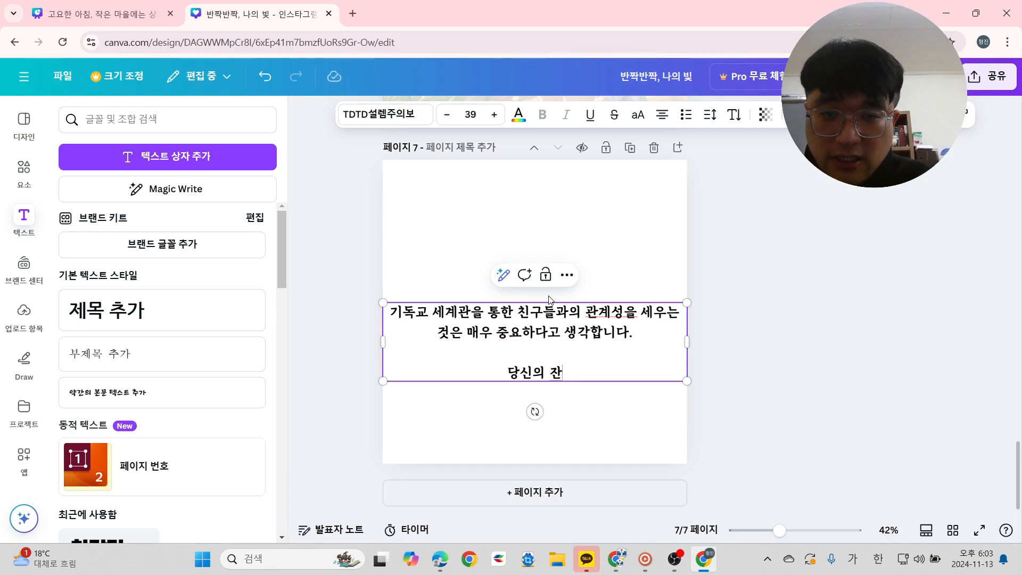
{"action": "type", "text": "에게"}
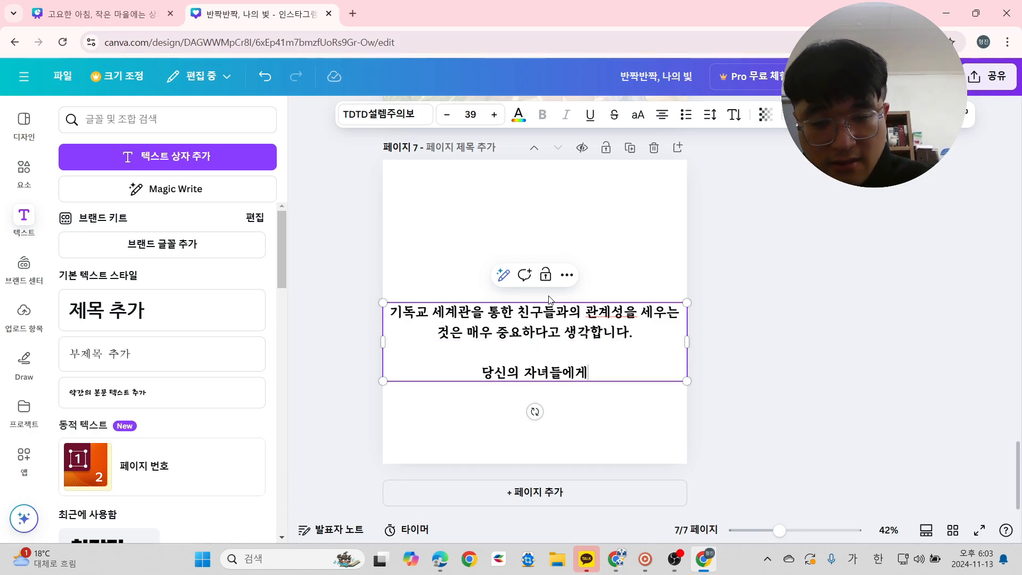
{"action": "key", "text": "BackSpace"}
{"action": "key", "text": "BackSpace"}
{"action": "key", "text": "BackSpace"}
{"action": "key", "text": "BackSpace"}
{"action": "key", "text": "BackSpace"}
{"action": "key", "text": "BackSpace"}
{"action": "key", "text": "BackSpace"}
{"action": "key", "text": "BackSpace"}
{"action": "key", "text": "BackSpace"}
{"action": "type", "text": "치"}
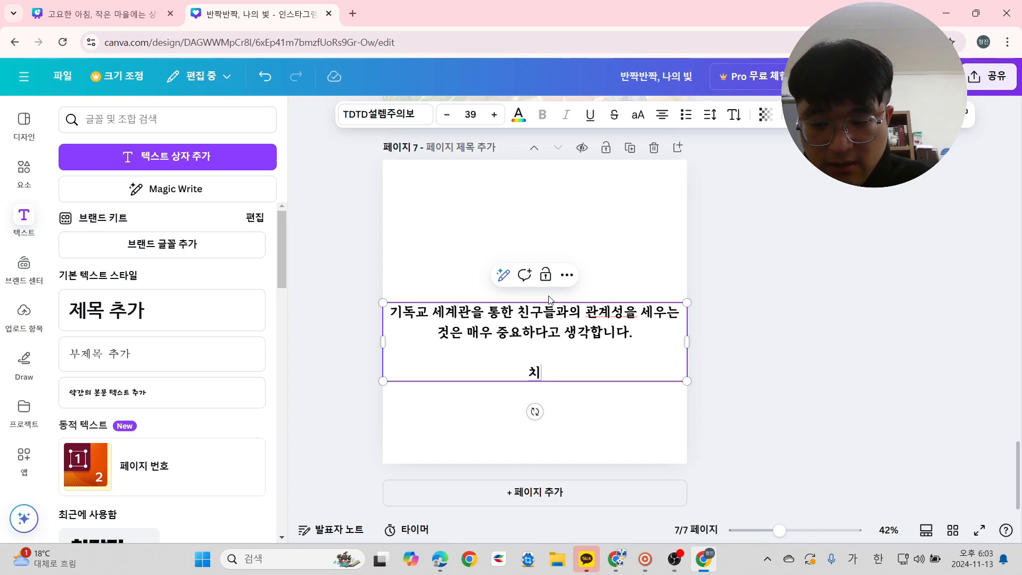
{"action": "type", "text": "ㄴ구들이"}
{"action": "key", "text": "BackSpace"}
{"action": "key", "text": "BackSpace"}
{"action": "key", "text": "BackSpace"}
{"action": "key", "text": "BackSpace"}
{"action": "key", "text": "BackSpace"}
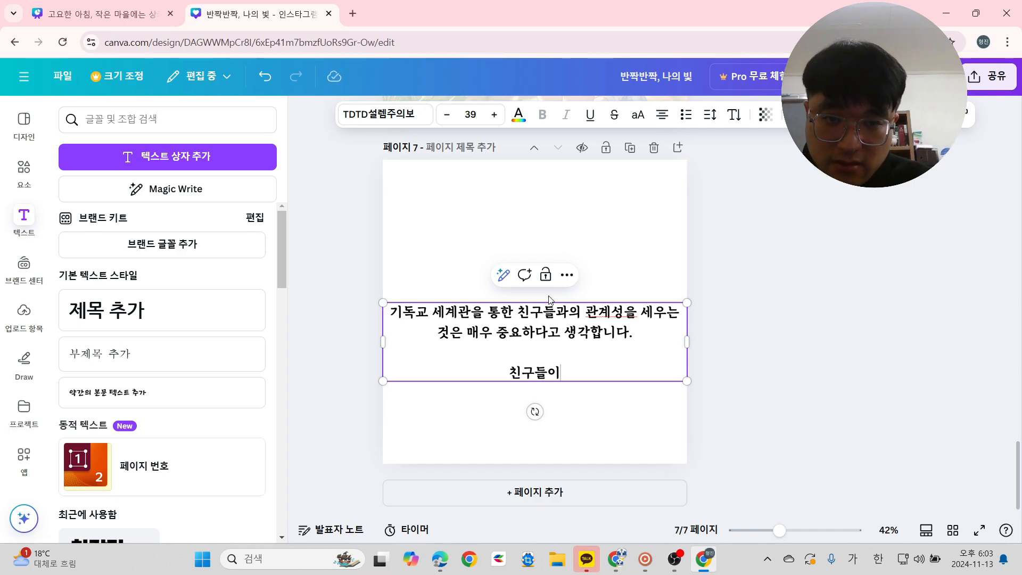
Write the second paragraph as "루미와 친구들이 서로 사랑하는 모습은 가장 아름다운 모습 중에 하나인 것 같습니다.".
{"action": "type", "text": "루미"}
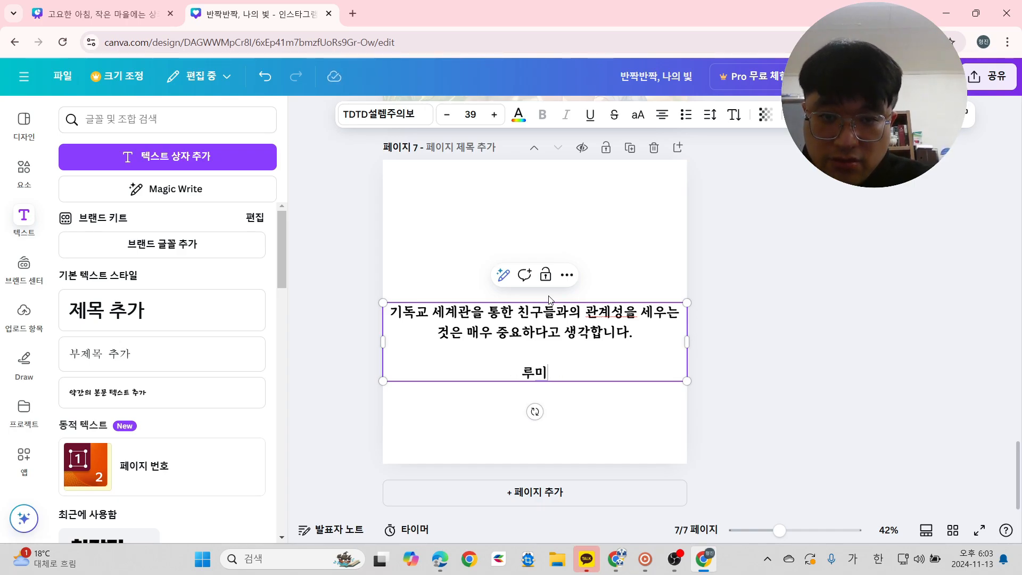
{"action": "type", "text": "와 친구들이 서로"}
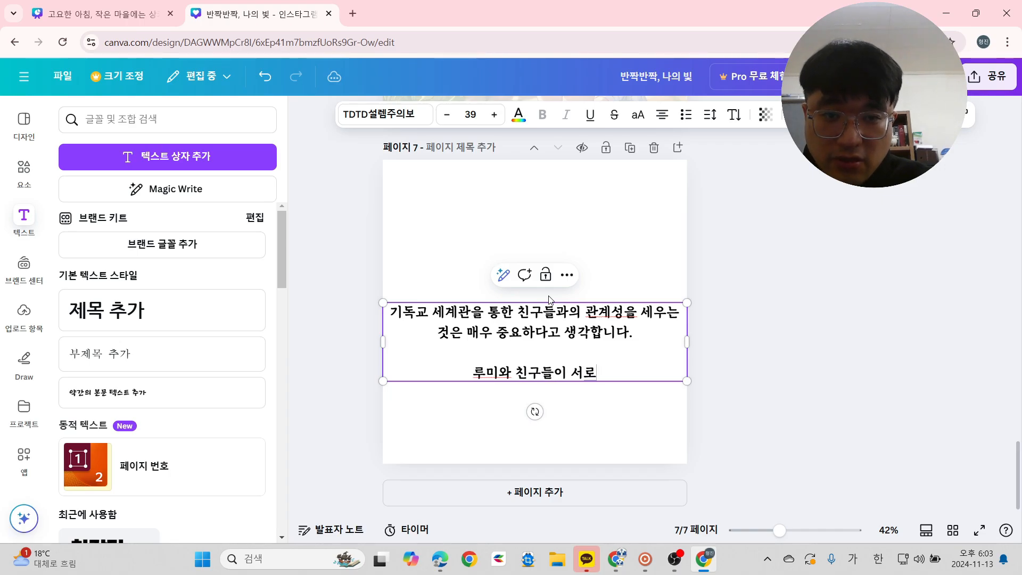
{"action": "type", "text": " 사랑하는 모스습은 정말"}
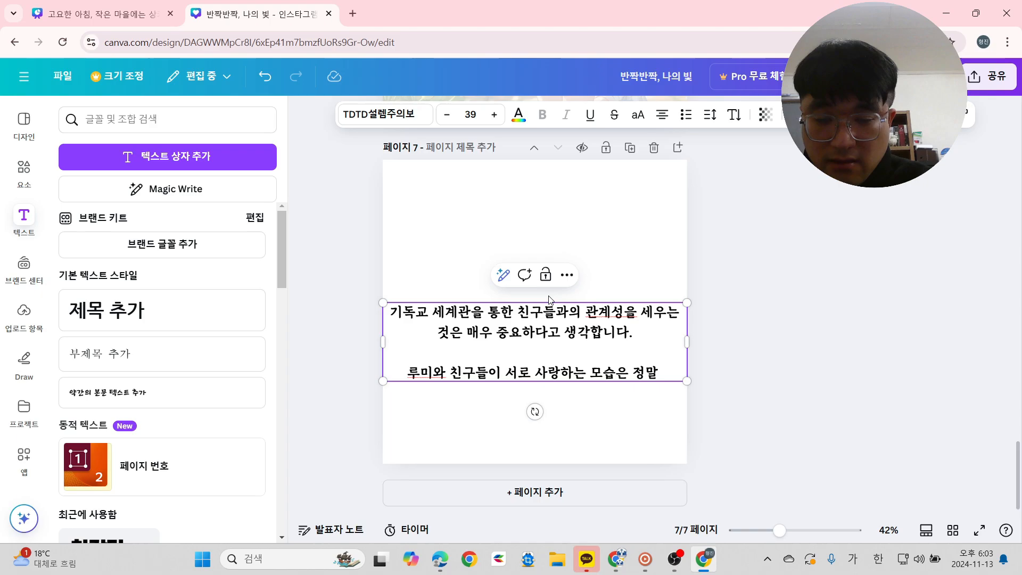
{"action": "key", "text": "BackSpace"}
{"action": "key", "text": "BackSpace"}
{"action": "key", "text": "BackSpace"}
{"action": "type", "text": "가장 아름당"}
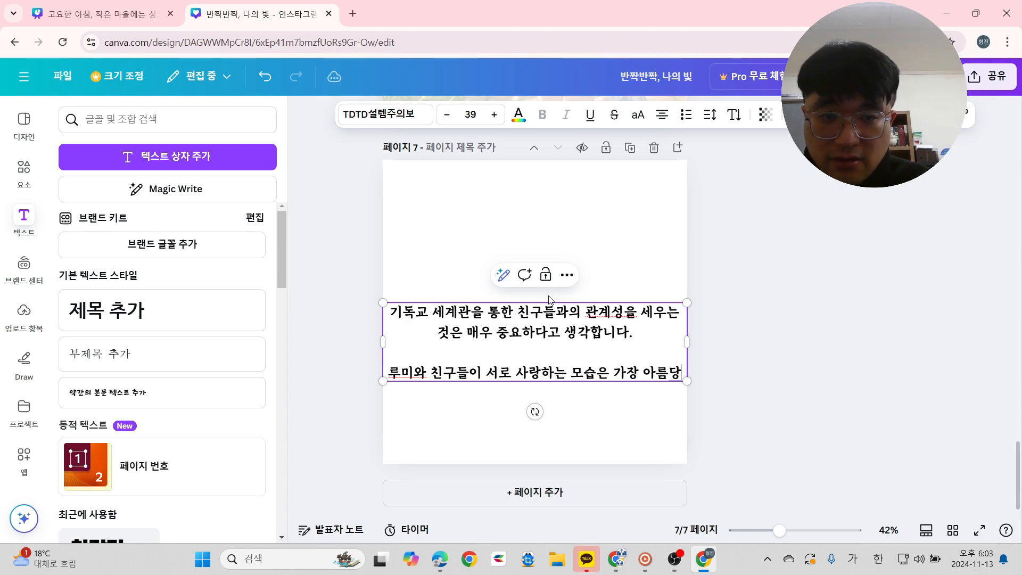
{"action": "type", "text": "운 모"}
{"action": "type", "text": "습 중에 하낭"}
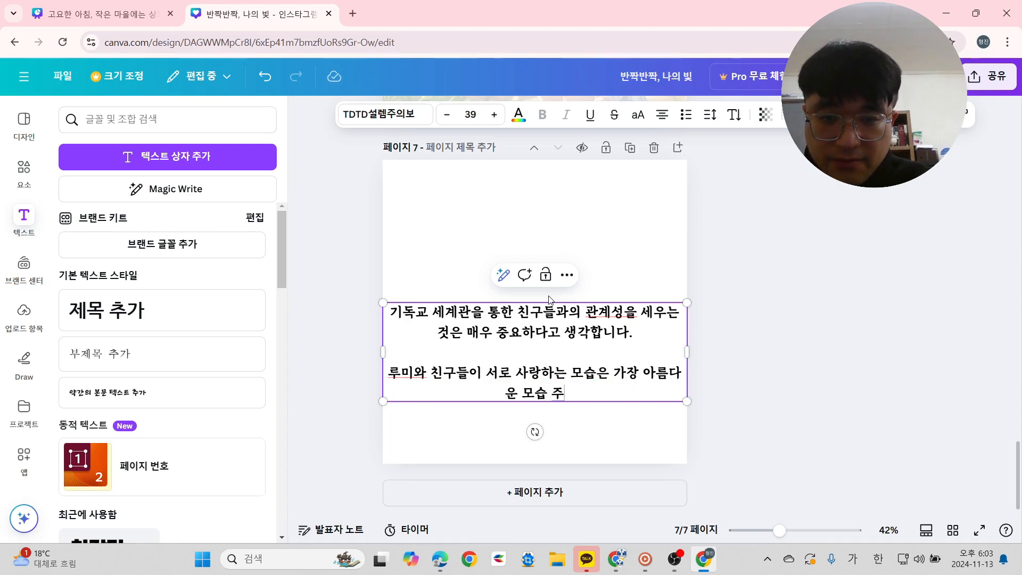
{"action": "type", "text": "인"}
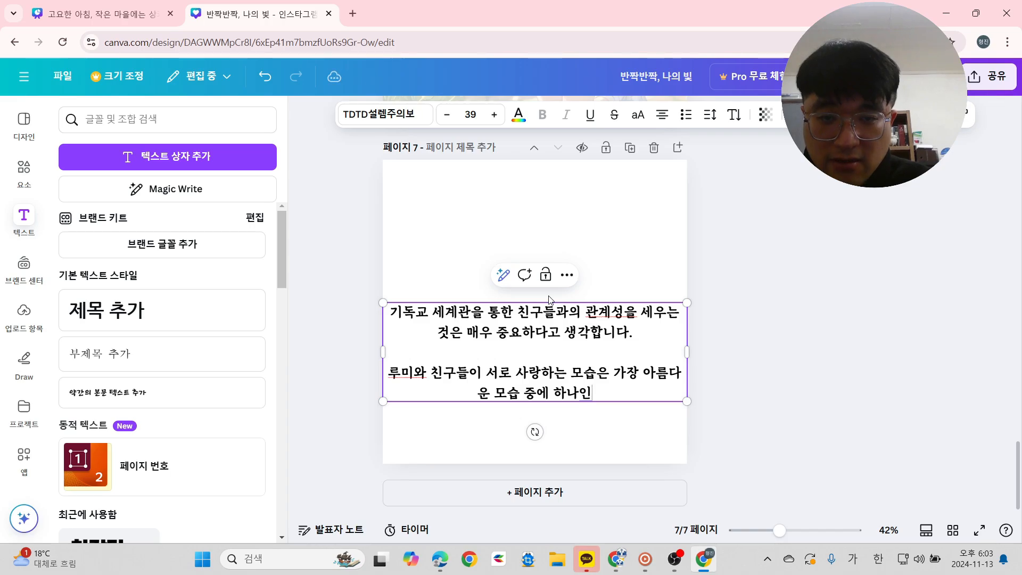
{"action": "type", "text": " 것 같습니다."}
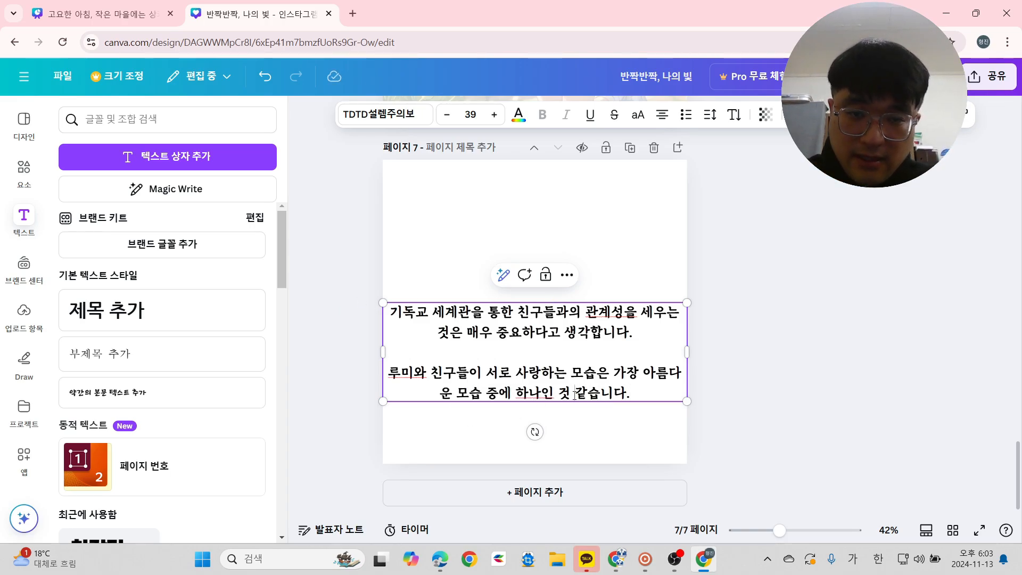
Reword the end of the second paragraph on page 7 to "하나 입니다.".
{"action": "key", "text": "BackSpace"}
{"action": "key", "text": "BackSpace"}
{"action": "key", "text": "BackSpace"}
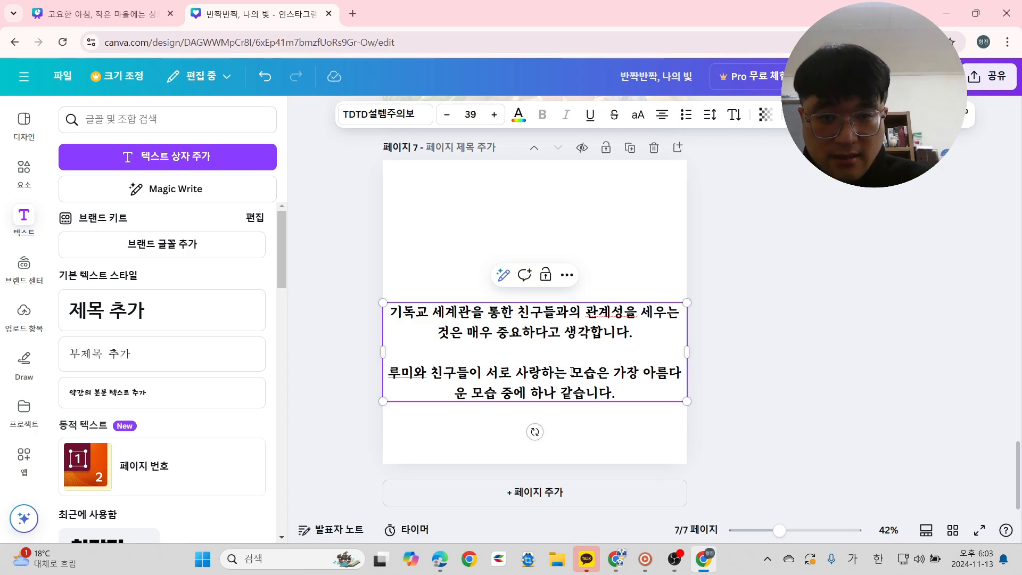
{"action": "key", "text": "BackSpace"}
{"action": "key", "text": "BackSpace"}
{"action": "key", "text": "BackSpace"}
{"action": "key", "text": "BackSpace"}
{"action": "key", "text": "BackSpace"}
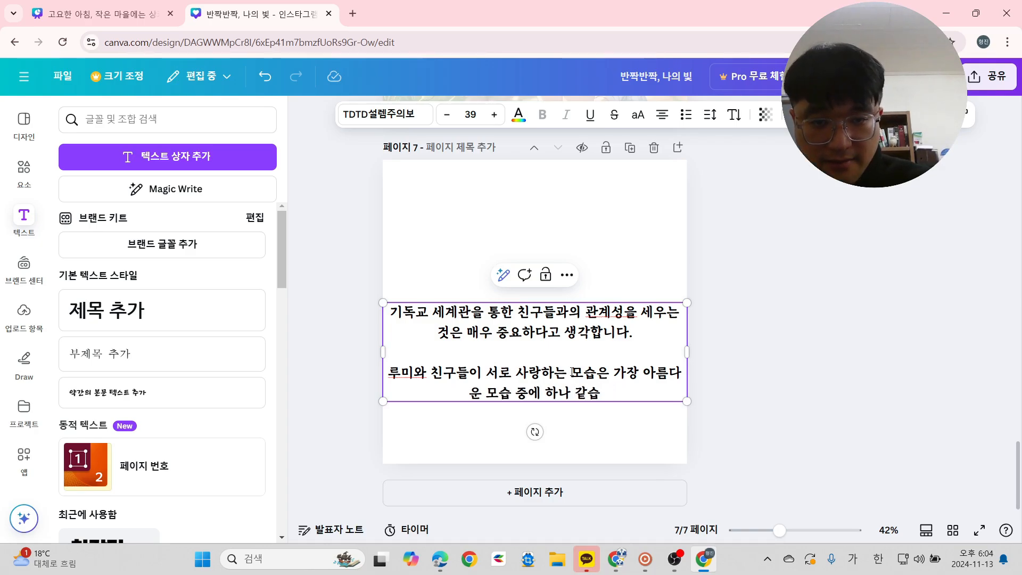
{"action": "type", "text": "입닏."}
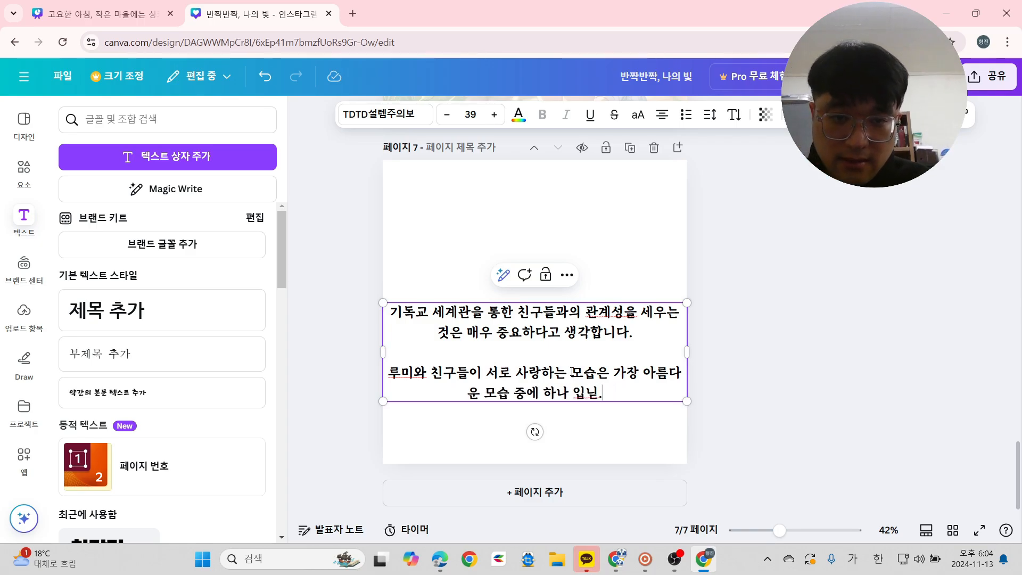
{"action": "key", "text": "BackSpace"}
{"action": "key", "text": "BackSpace"}
{"action": "type", "text": "니다."}
{"action": "left_click", "coordinate": [694, 309]}
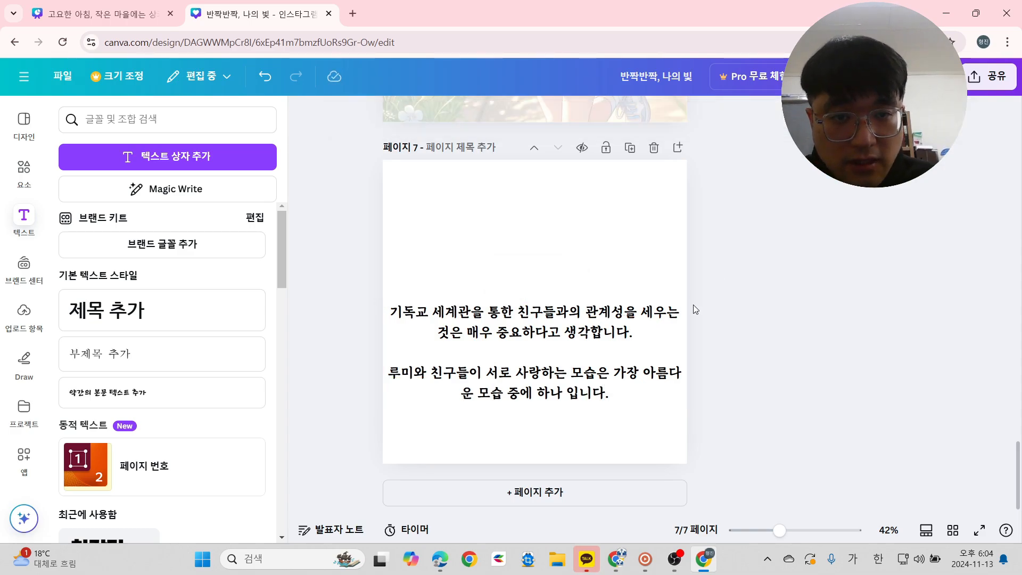
Break the lines of the page 7 text before "세우는" in the first paragraph and before "가장" in the second.
{"action": "left_click", "coordinate": [644, 313]}
{"action": "left_click", "coordinate": [644, 313]}
{"action": "key", "text": "Return"}
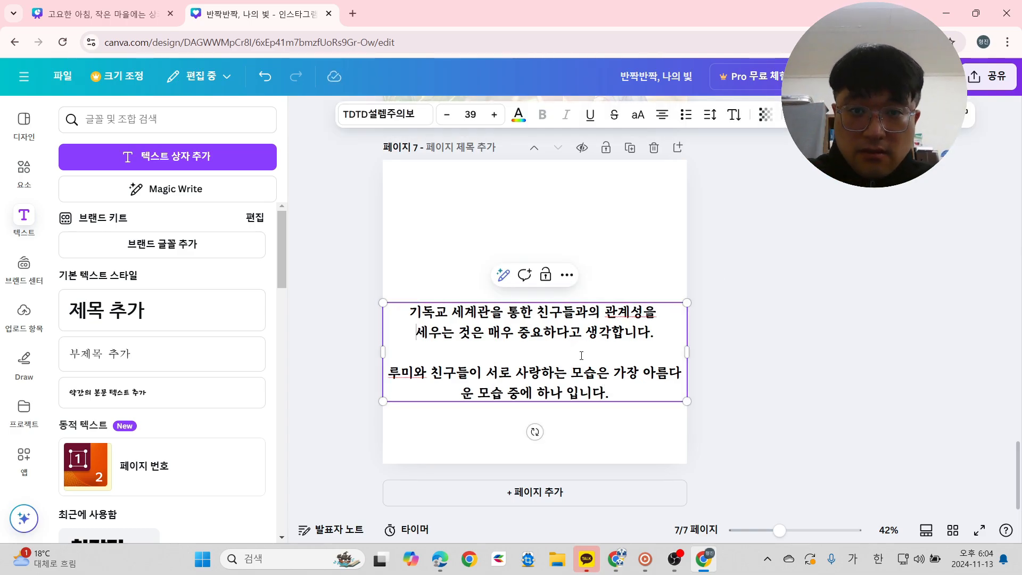
{"action": "left_click", "coordinate": [613, 376]}
{"action": "key", "text": "Return"}
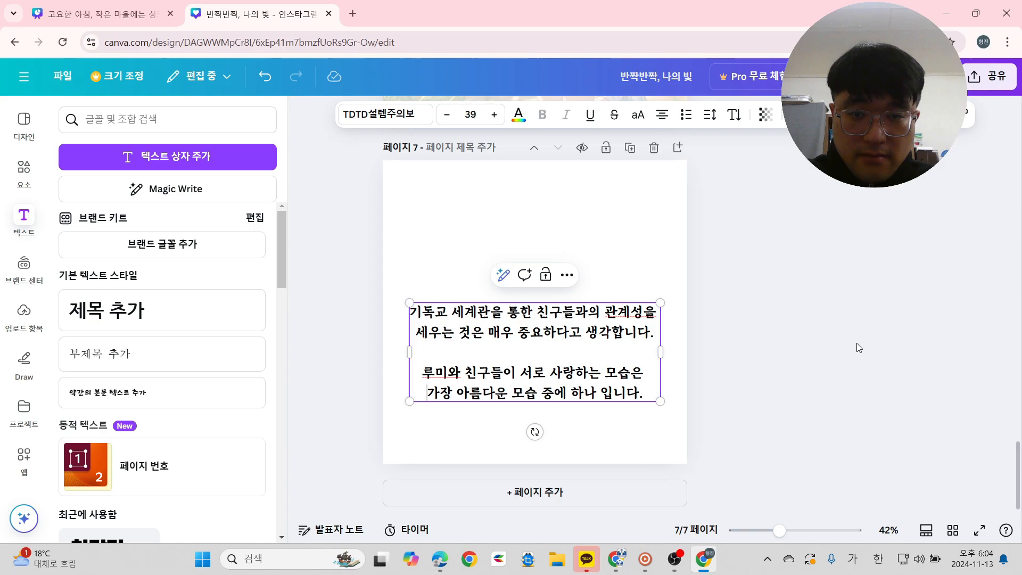
Move the text block on page 7 upward and add the closing line "작가의 글." after a blank line.
{"action": "left_click", "coordinate": [820, 360]}
{"action": "left_click_drag", "start_coordinate": [579, 341], "coordinate": [576, 286]}
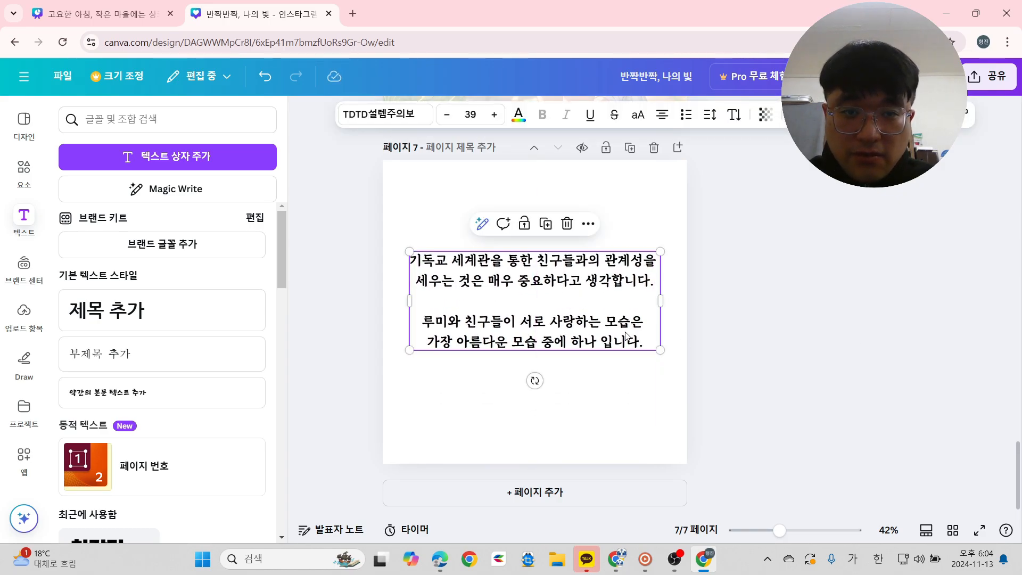
{"action": "left_click", "coordinate": [644, 347]}
{"action": "key", "text": "Return"}
{"action": "key", "text": "Return"}
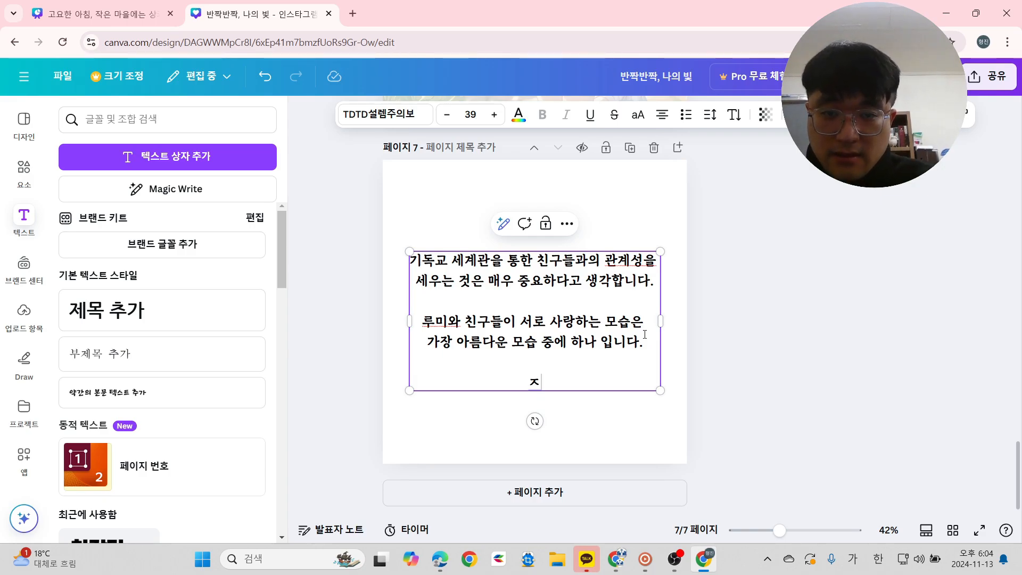
{"action": "type", "text": "작가의 글."}
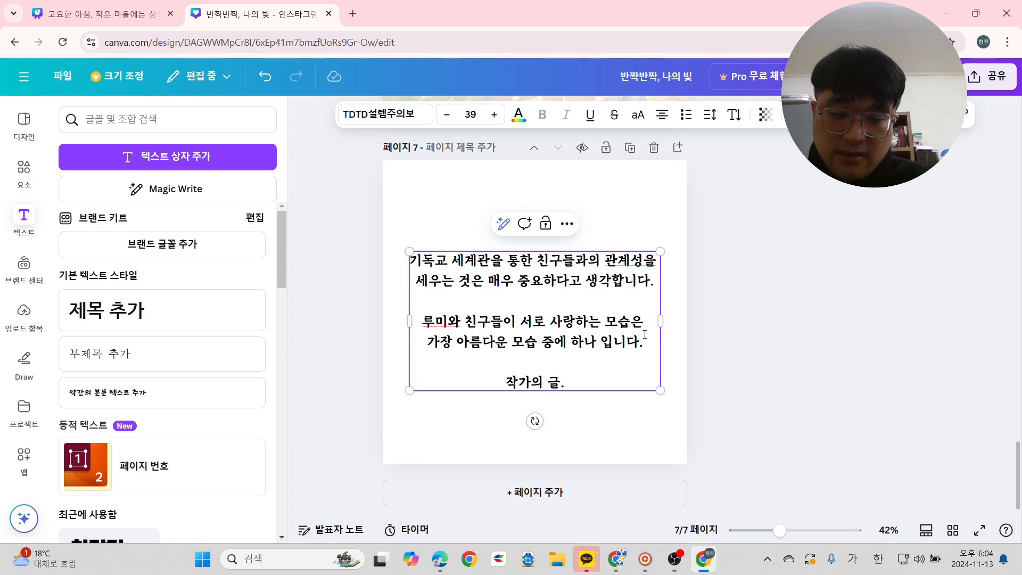
{"action": "key", "text": "BackSpace"}
{"action": "key", "text": "BackSpace"}
{"action": "type", "text": "글."}
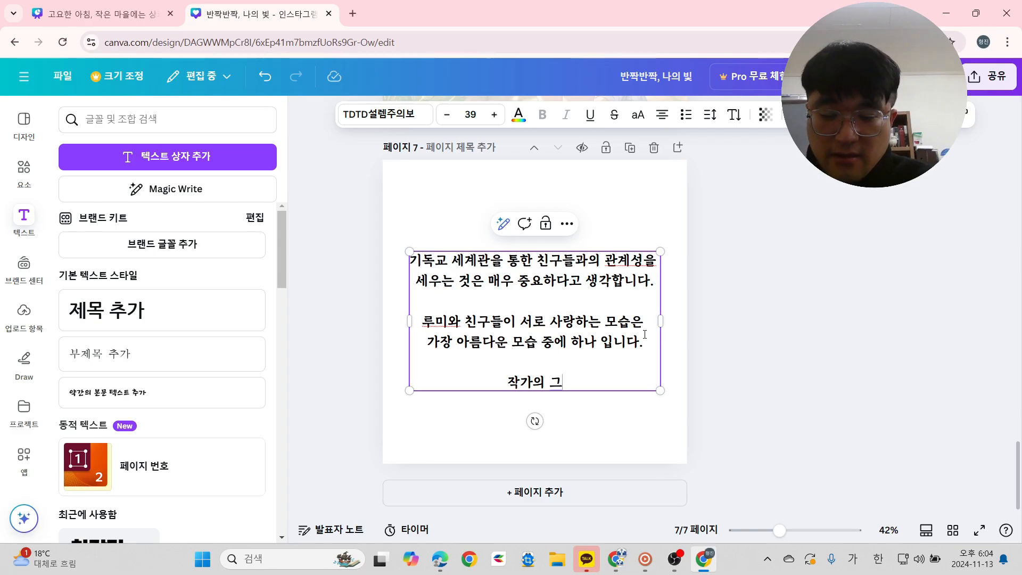
Nudge the page 7 text block slightly higher to centre it vertically on the page.
{"action": "left_click", "coordinate": [708, 302]}
{"action": "left_click", "coordinate": [564, 303]}
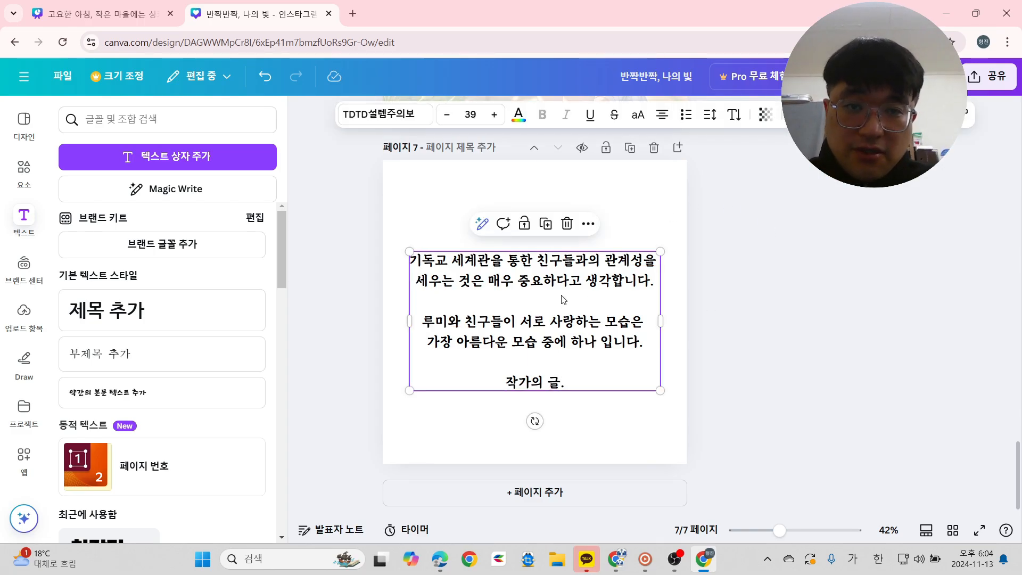
{"action": "left_click", "coordinate": [851, 313]}
Review the pages of the post from the cover through the story pages to the closing message on page 7.
{"action": "scroll", "coordinate": [851, 312], "scroll_direction": "up", "scroll_amount": 20}
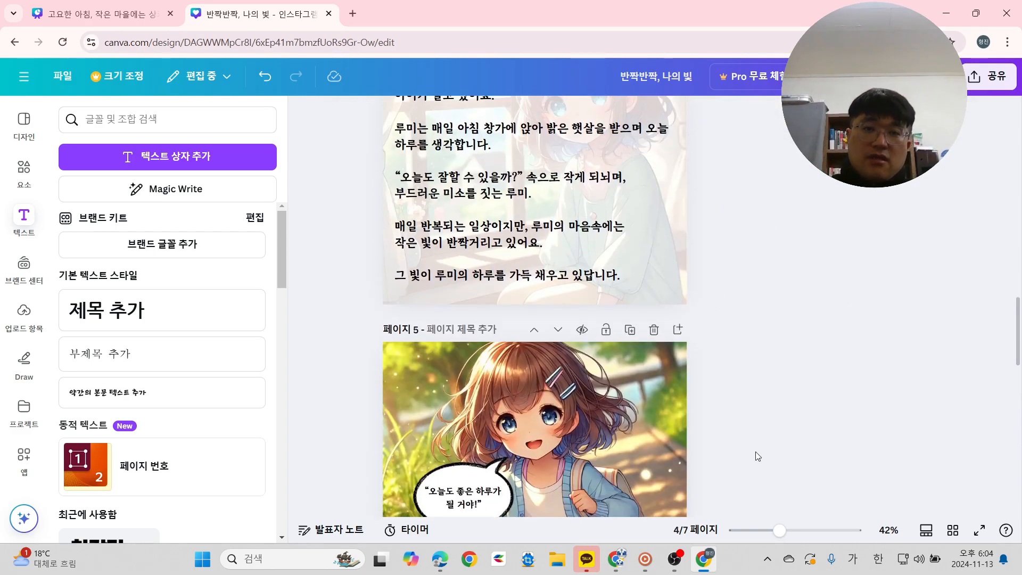
{"action": "scroll", "coordinate": [746, 459], "scroll_direction": "up", "scroll_amount": 7}
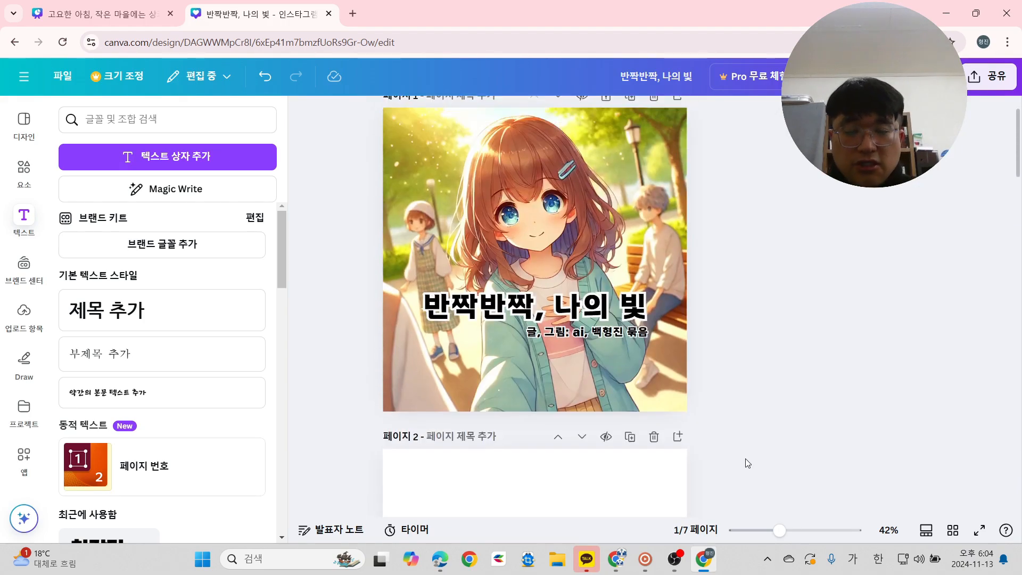
{"action": "scroll", "coordinate": [746, 459], "scroll_direction": "down", "scroll_amount": 9}
{"action": "scroll", "coordinate": [738, 441], "scroll_direction": "down", "scroll_amount": 5}
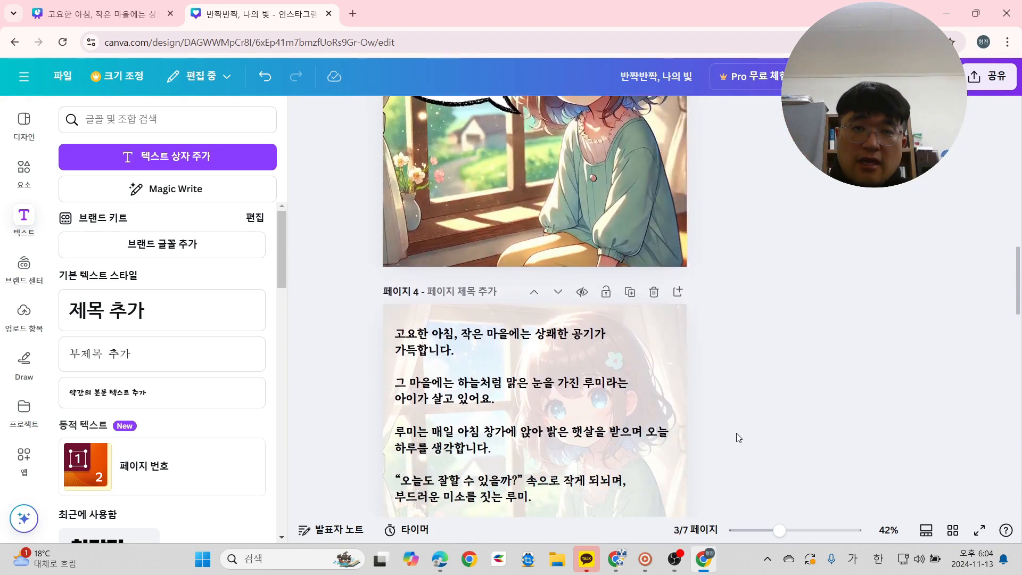
{"action": "scroll", "coordinate": [738, 437], "scroll_direction": "down", "scroll_amount": 8}
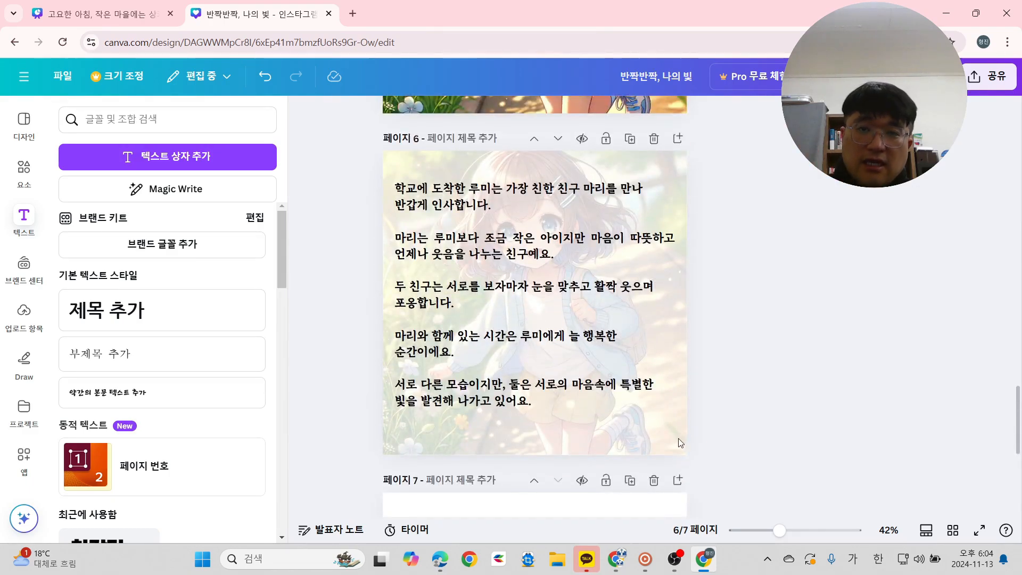
{"action": "scroll", "coordinate": [680, 442], "scroll_direction": "down", "scroll_amount": 4}
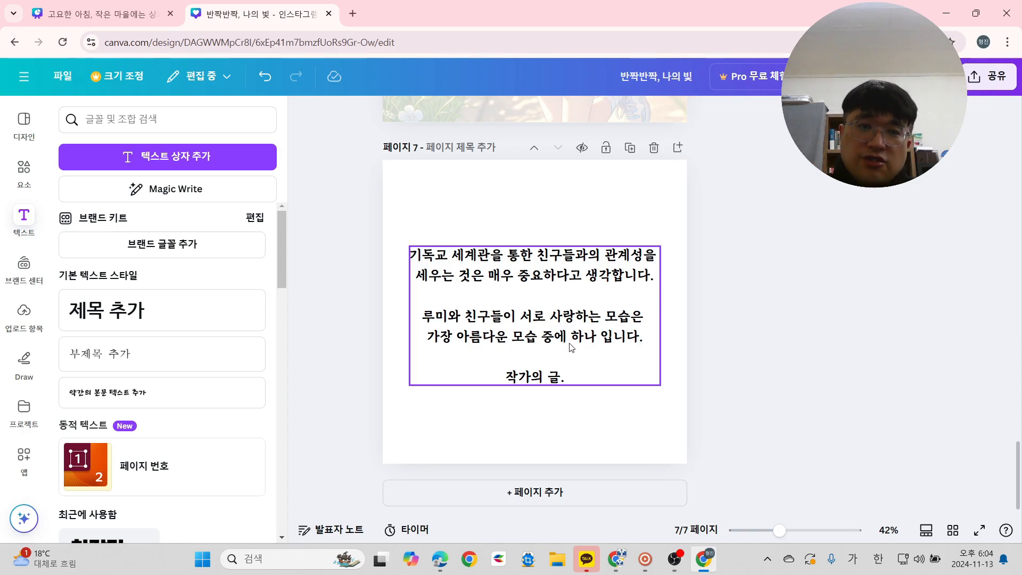
{"action": "scroll", "coordinate": [616, 411], "scroll_direction": "up", "scroll_amount": 8}
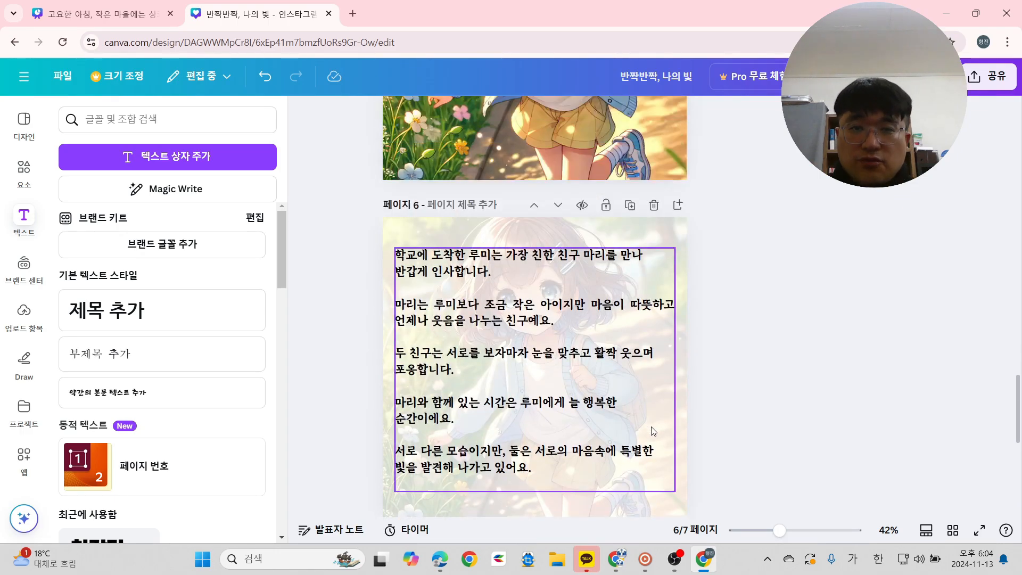
{"action": "scroll", "coordinate": [619, 396], "scroll_direction": "down", "scroll_amount": 8}
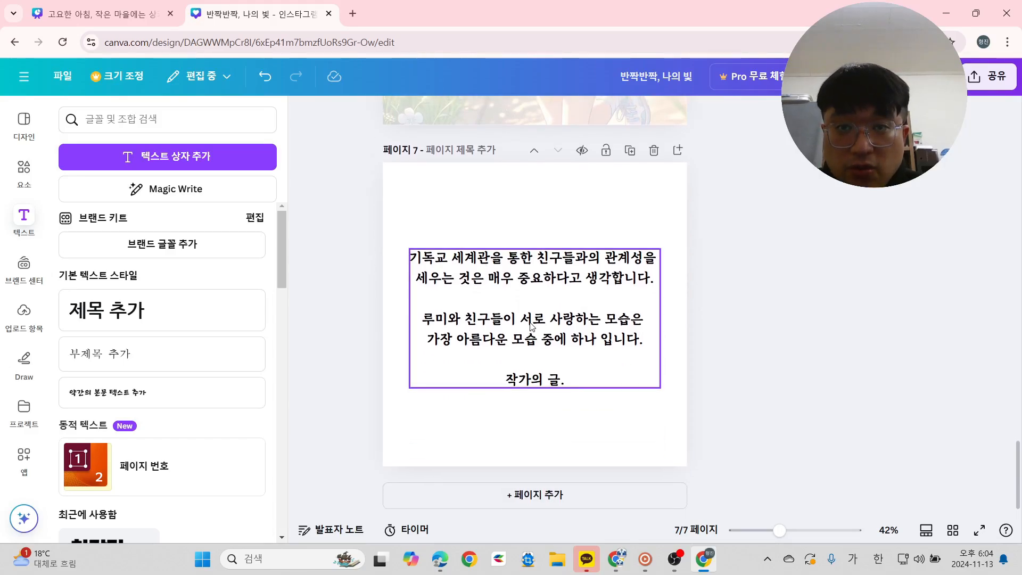
{"action": "scroll", "coordinate": [574, 344], "scroll_direction": "up", "scroll_amount": 15}
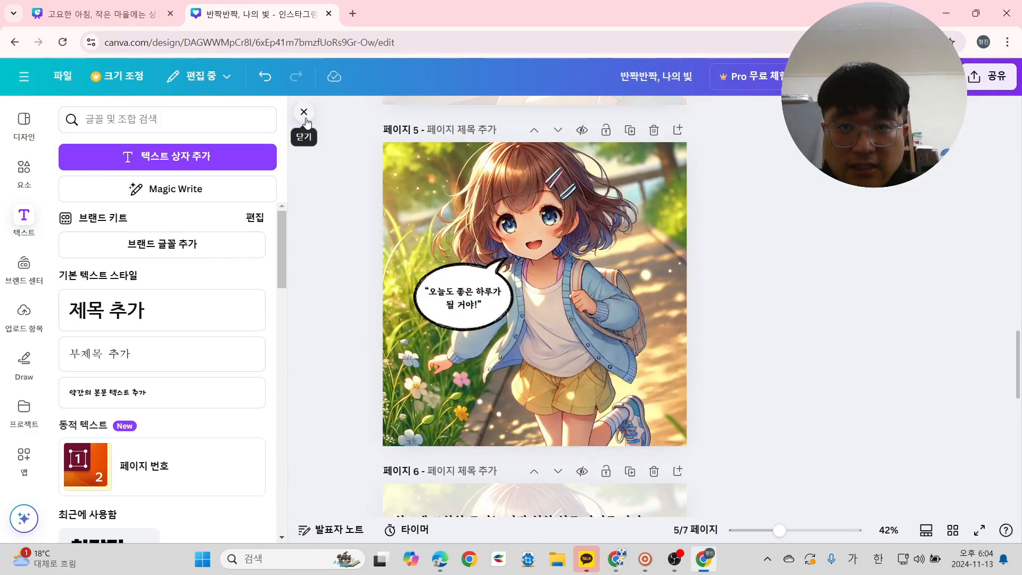
Collapse the text side panel and return to the blank page 2.
{"action": "left_click", "coordinate": [305, 113]}
{"action": "scroll", "coordinate": [680, 269], "scroll_direction": "up", "scroll_amount": 9}
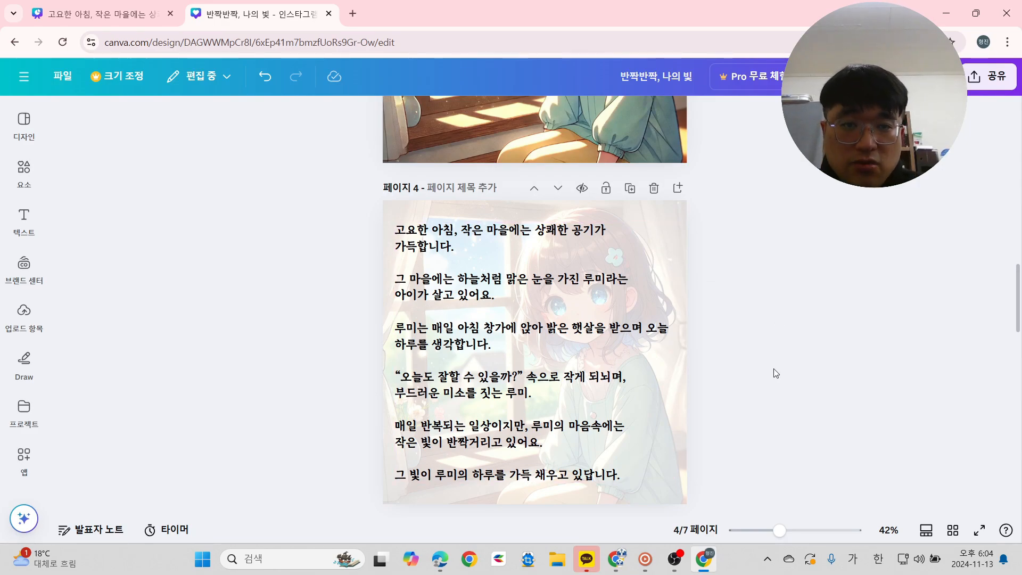
{"action": "scroll", "coordinate": [781, 381], "scroll_direction": "up", "scroll_amount": 1}
{"action": "scroll", "coordinate": [781, 381], "scroll_direction": "up", "scroll_amount": 10}
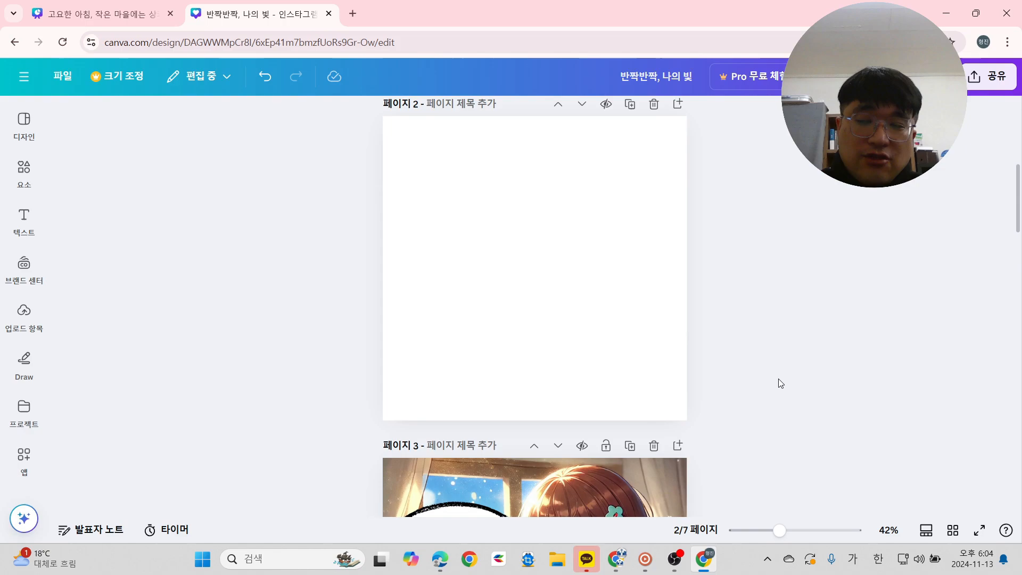